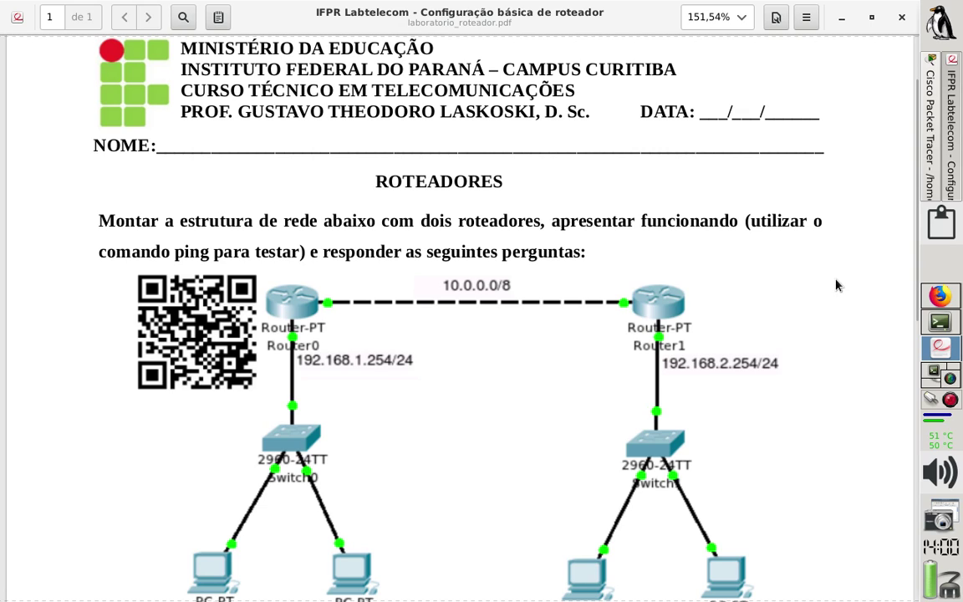
# Switch from the router lab PDF to the Packet Tracer project roteador_intro.pkt.
pyautogui.click(930, 180)
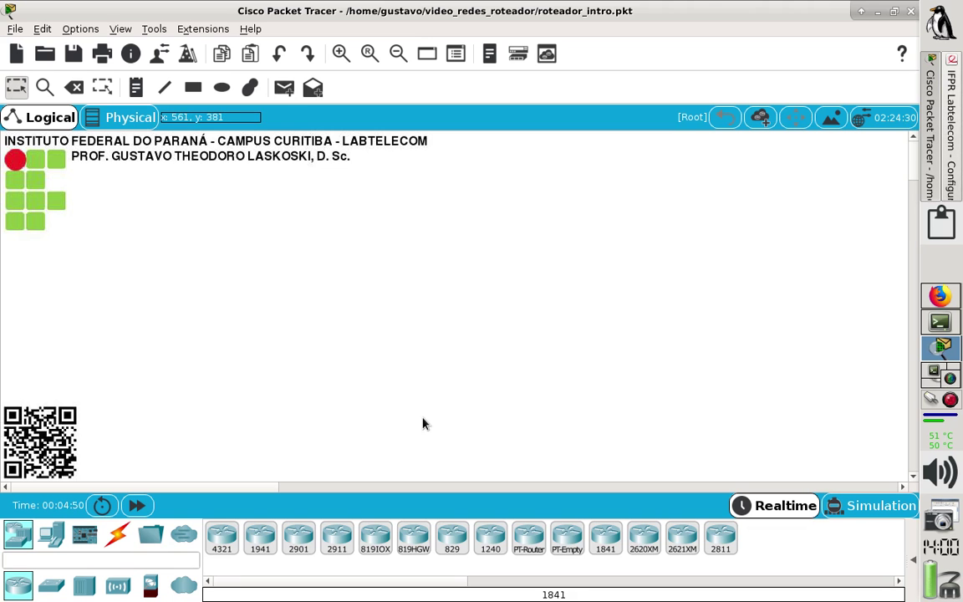
# Drag two 1841 routers onto the workspace, position Router0, and compare with the handout's layout.
pyautogui.click(23, 544)
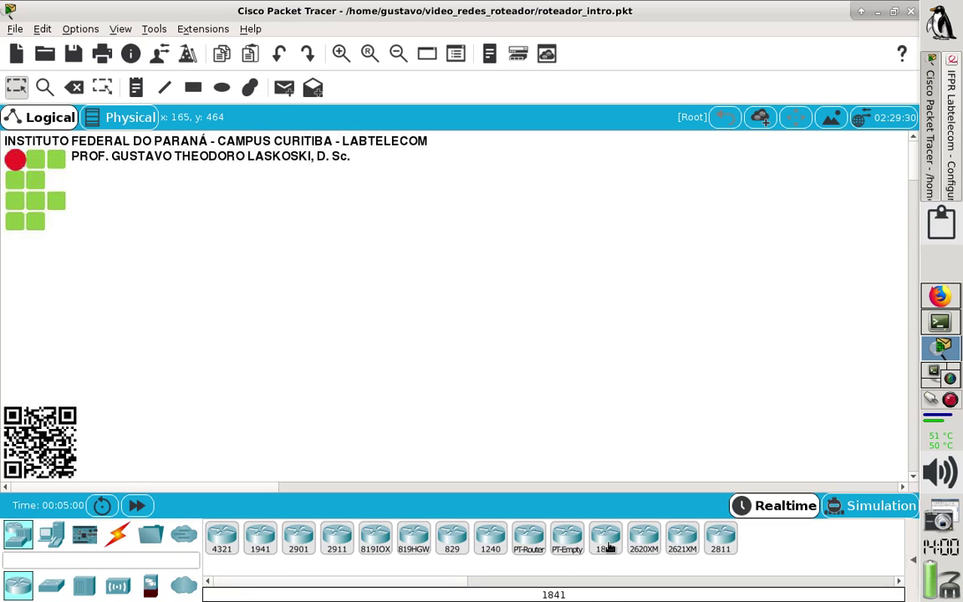
pyautogui.moveTo(609, 547); pyautogui.dragTo(261, 238)
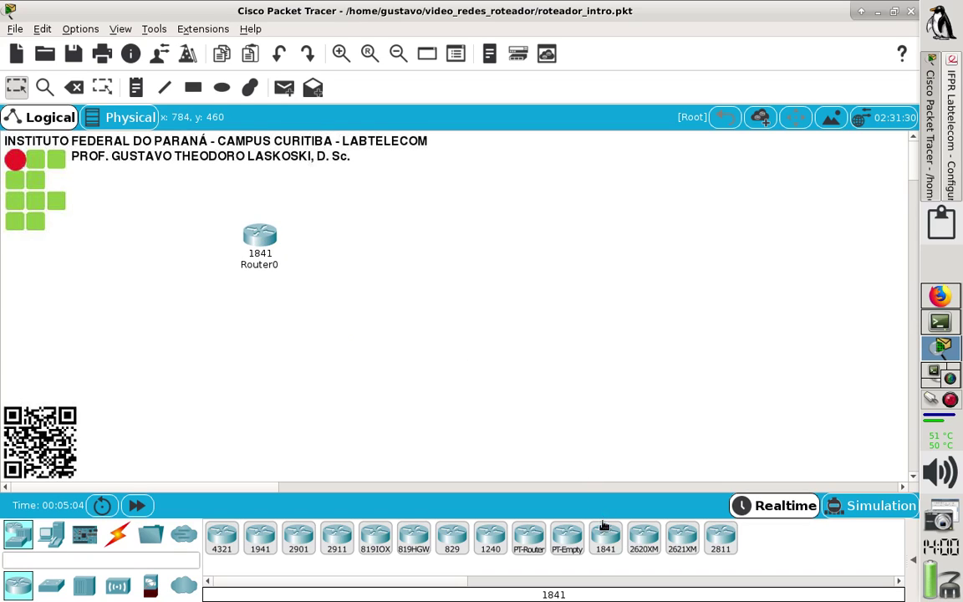
pyautogui.moveTo(603, 527); pyautogui.dragTo(550, 244)
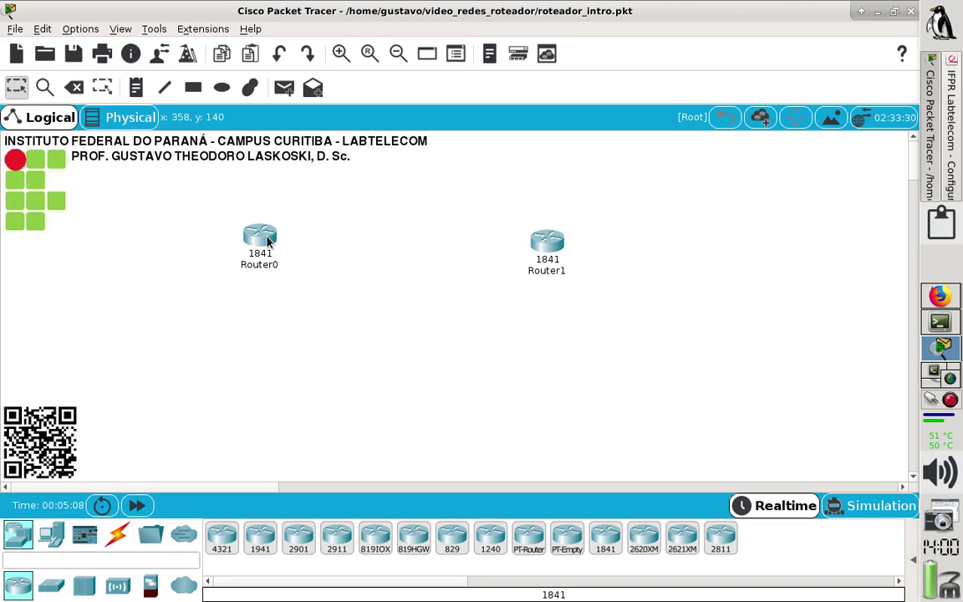
pyautogui.moveTo(264, 243); pyautogui.dragTo(295, 244)
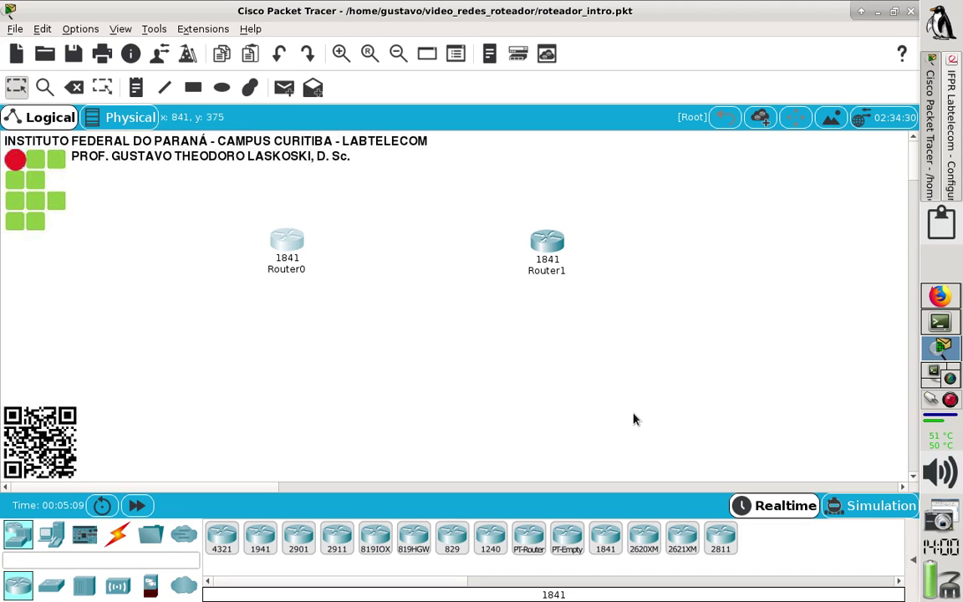
pyautogui.click(949, 191)
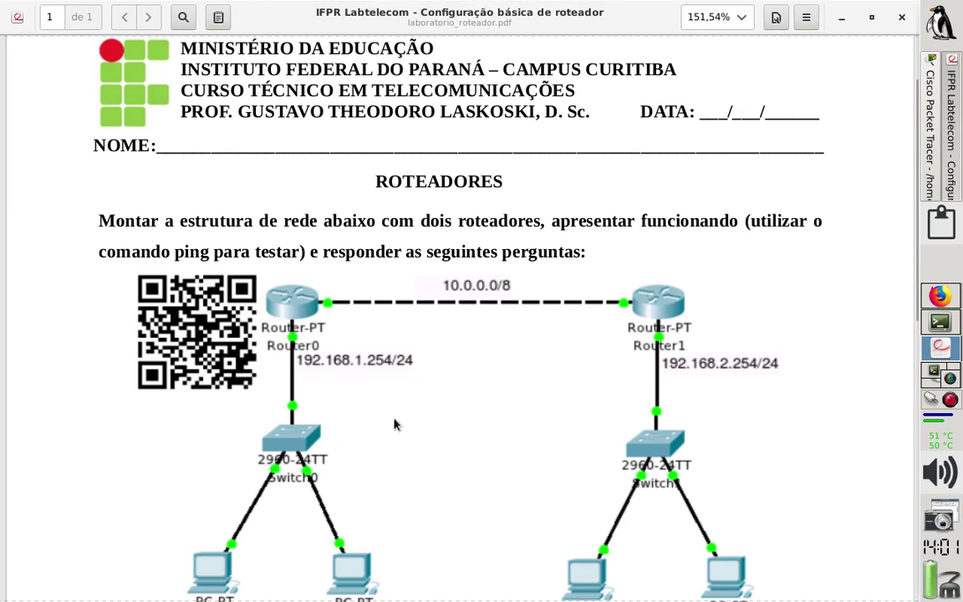
pyautogui.click(929, 184)
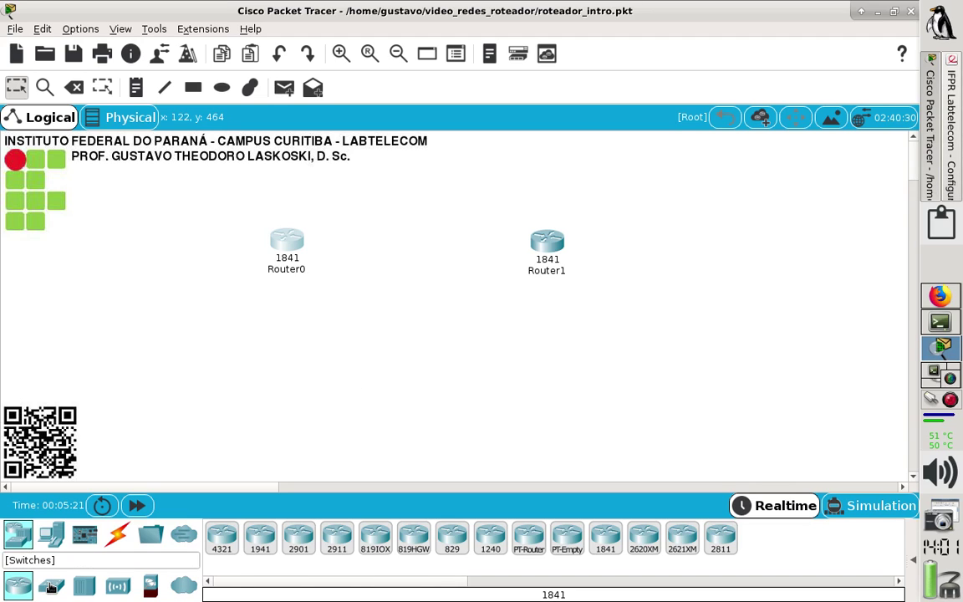
# Place two 2960 switches below the routers and four PCs beneath the switches.
pyautogui.click(51, 586)
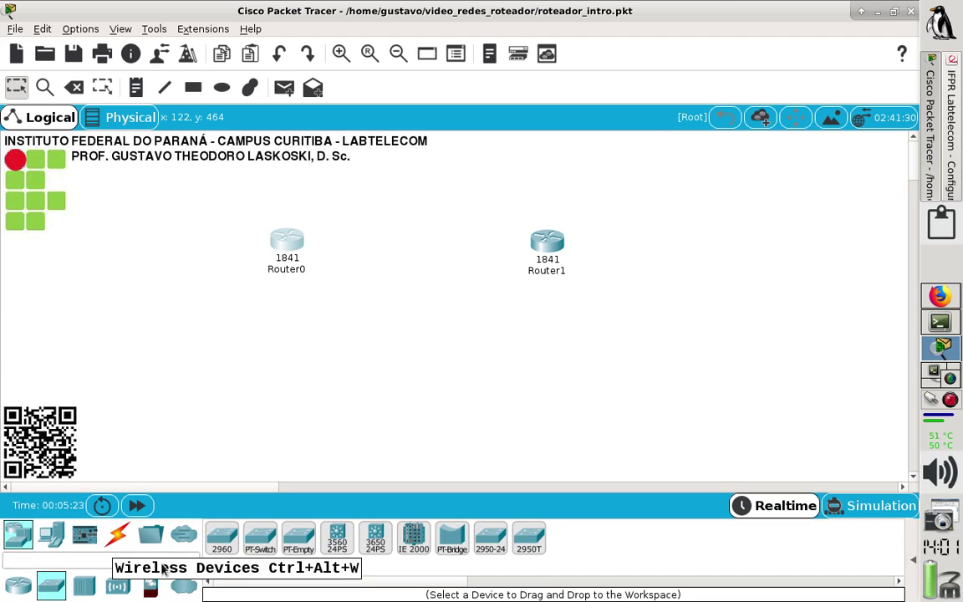
pyautogui.moveTo(221, 535); pyautogui.dragTo(289, 367)
pyautogui.moveTo(226, 545); pyautogui.dragTo(545, 356)
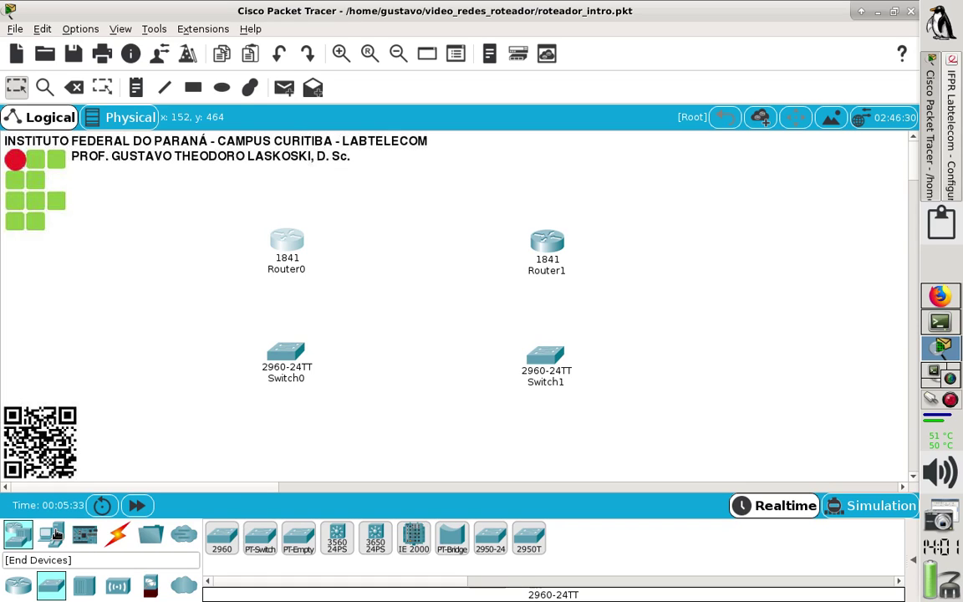
pyautogui.click(55, 535)
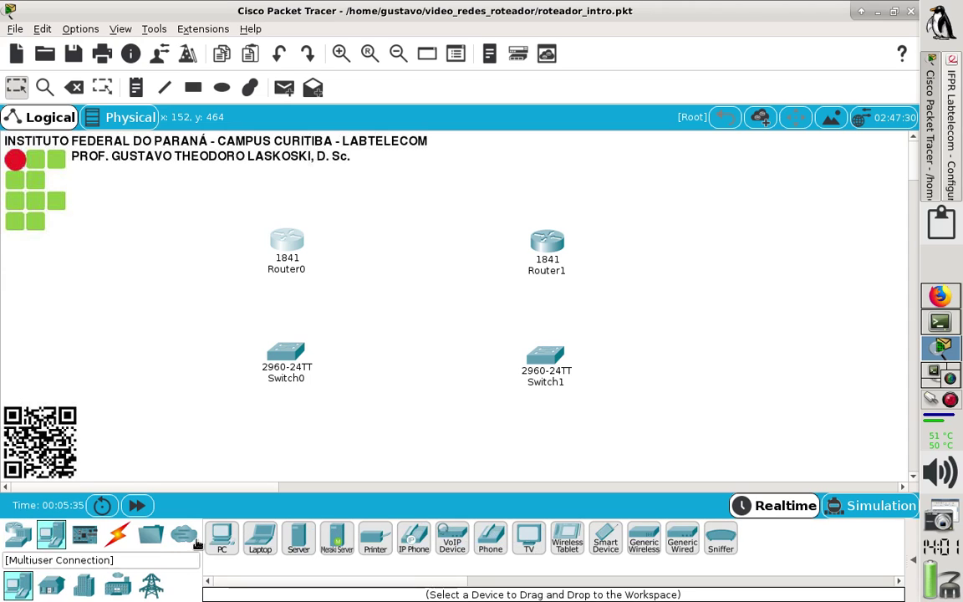
pyautogui.moveTo(221, 545); pyautogui.dragTo(235, 431)
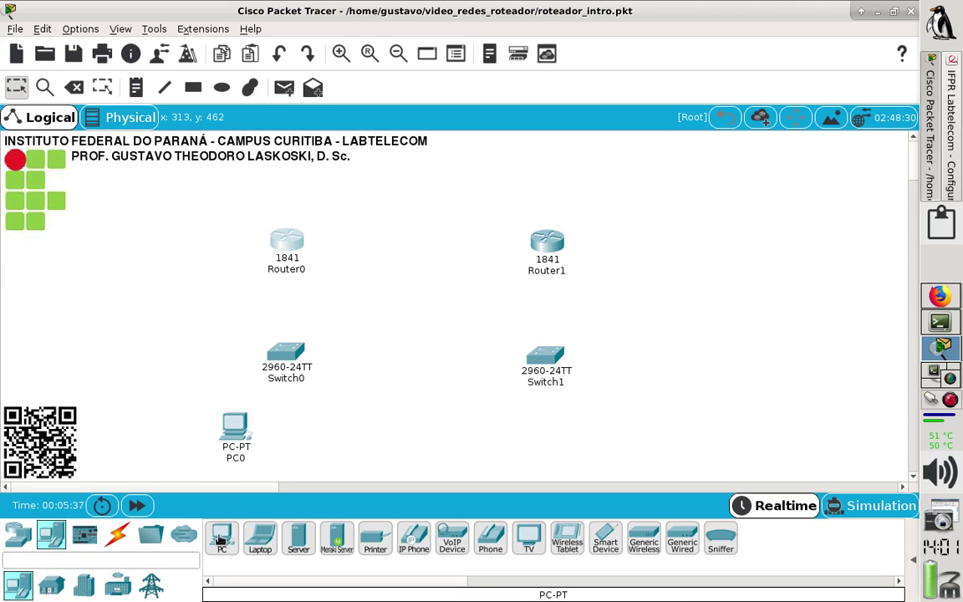
pyautogui.moveTo(219, 545); pyautogui.dragTo(325, 434)
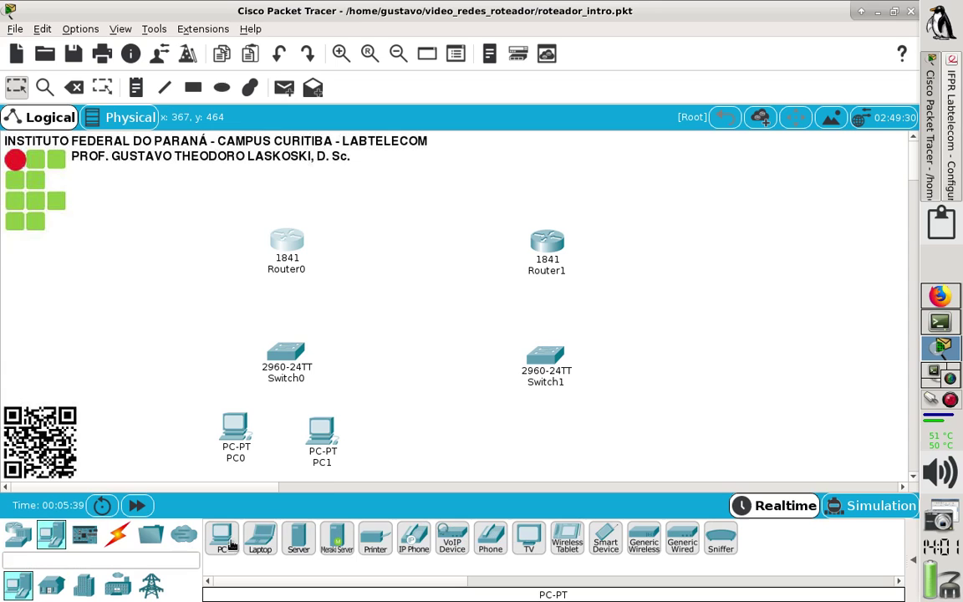
pyautogui.moveTo(221, 543); pyautogui.dragTo(507, 434)
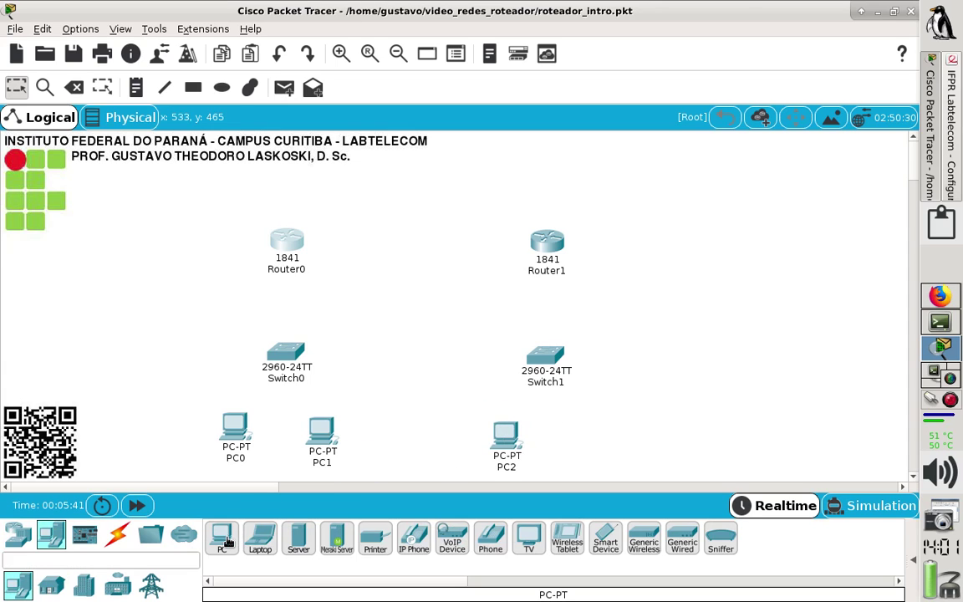
pyautogui.moveTo(220, 541); pyautogui.dragTo(595, 438)
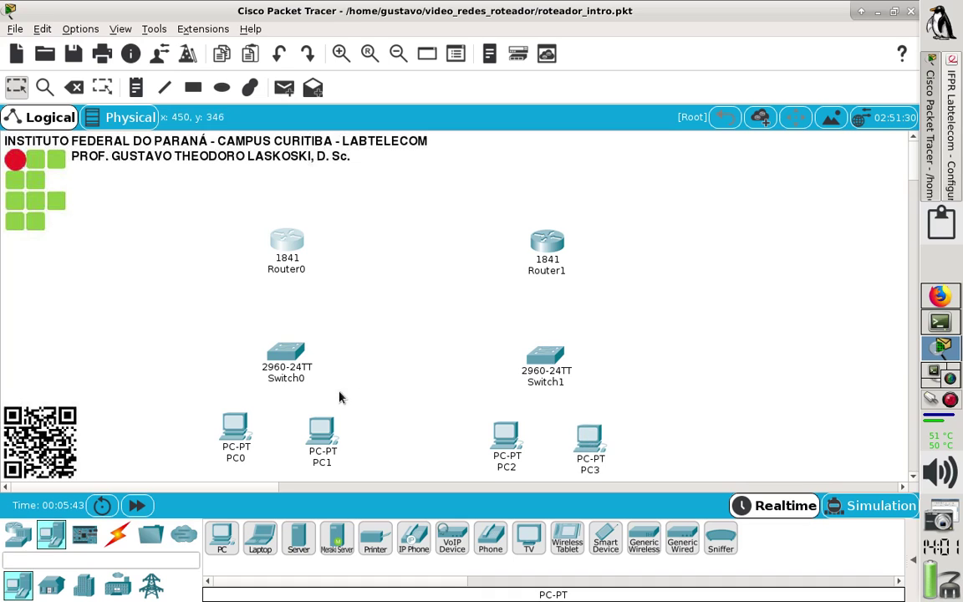
# Nudge PC0, PC1, PC2, Router0 and Router1 into neat alignment.
pyautogui.moveTo(318, 436); pyautogui.dragTo(322, 441)
pyautogui.moveTo(224, 441); pyautogui.dragTo(230, 445)
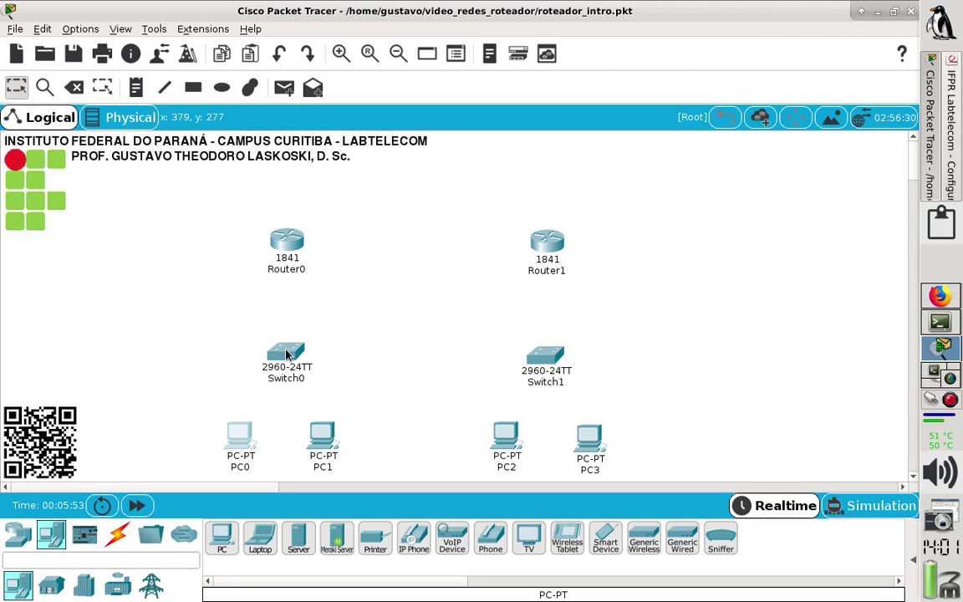
pyautogui.moveTo(294, 242); pyautogui.dragTo(296, 246)
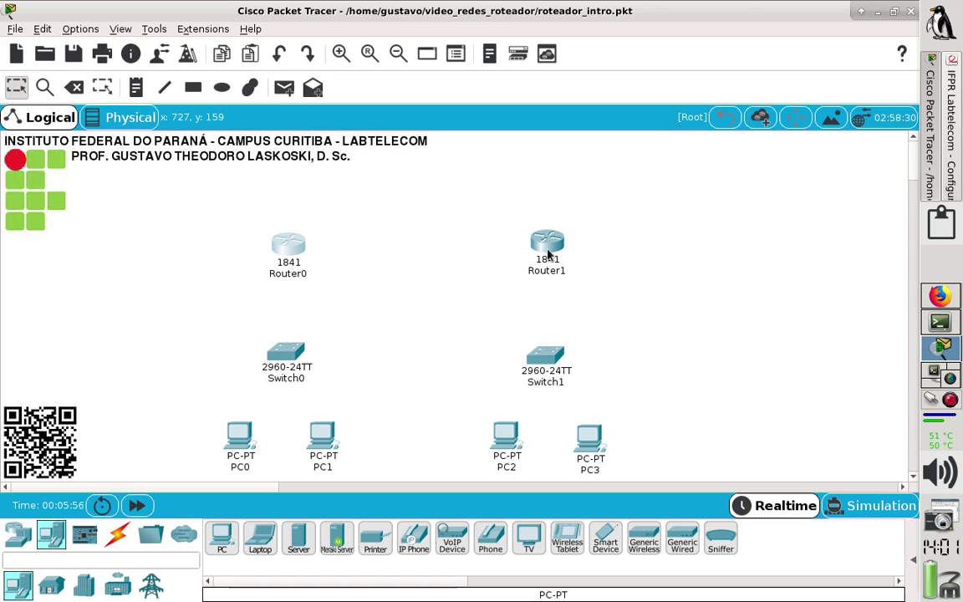
pyautogui.moveTo(548, 251); pyautogui.dragTo(548, 257)
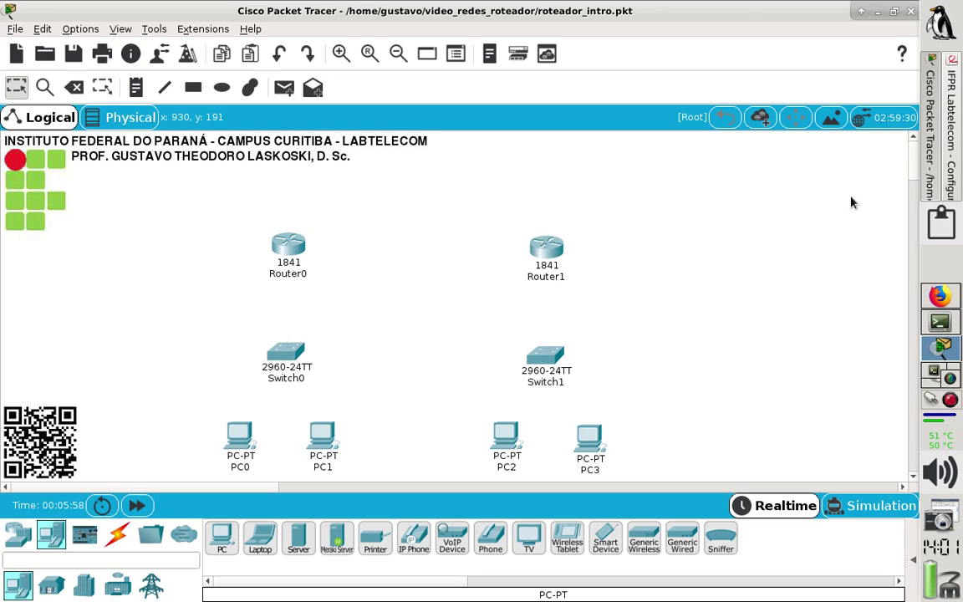
pyautogui.scroll(-1, 913, 151)
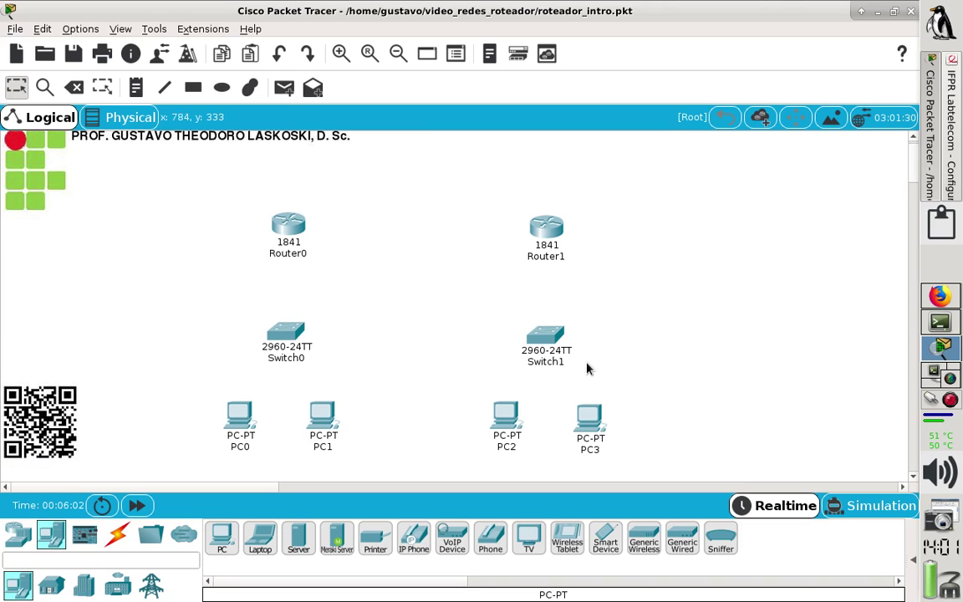
pyautogui.moveTo(504, 426); pyautogui.dragTo(505, 430)
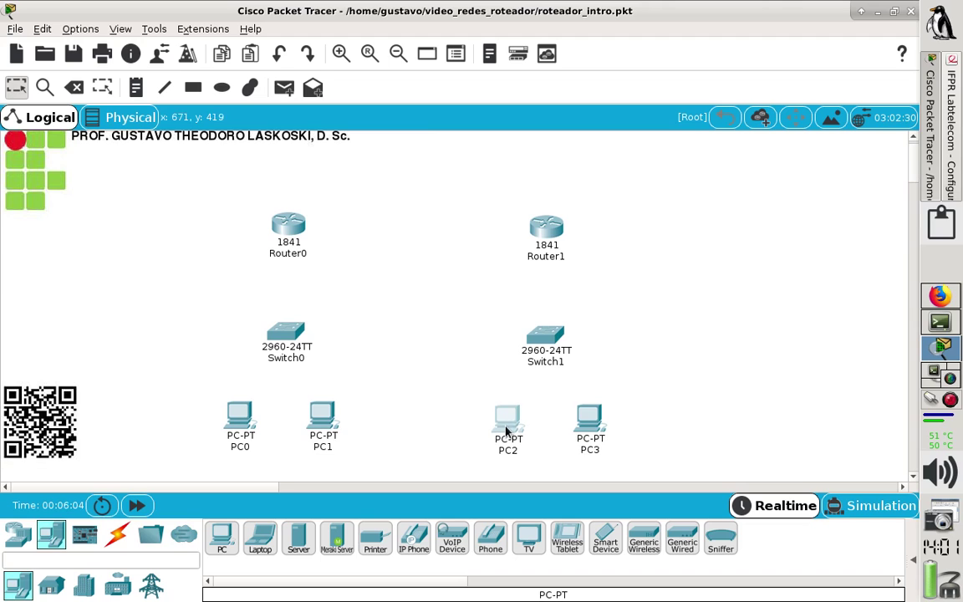
pyautogui.click(437, 370)
# Open Router0's Physical view maximized and zoom in on the 1841 chassis.
pyautogui.moveTo(295, 233)
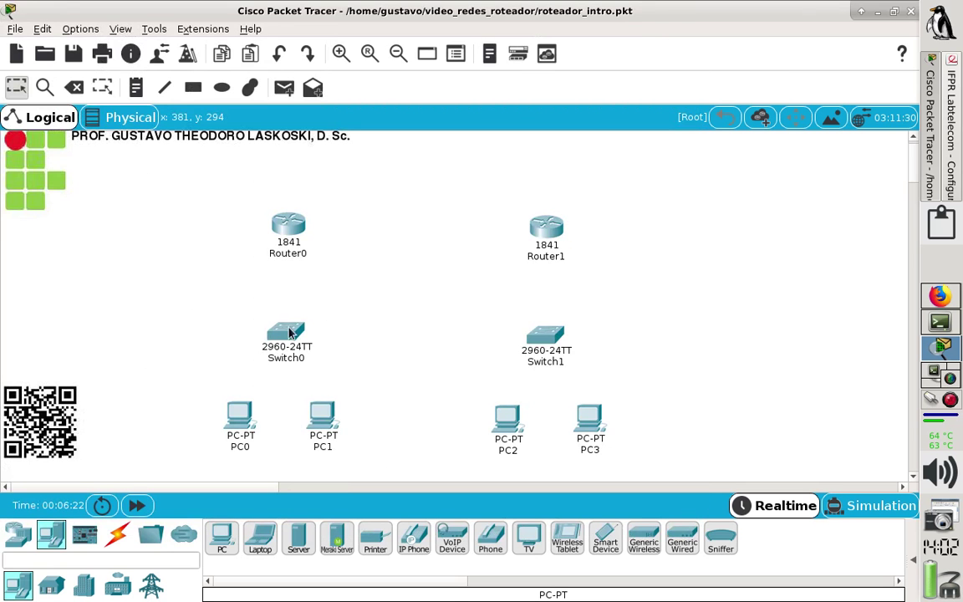
pyautogui.click(288, 226)
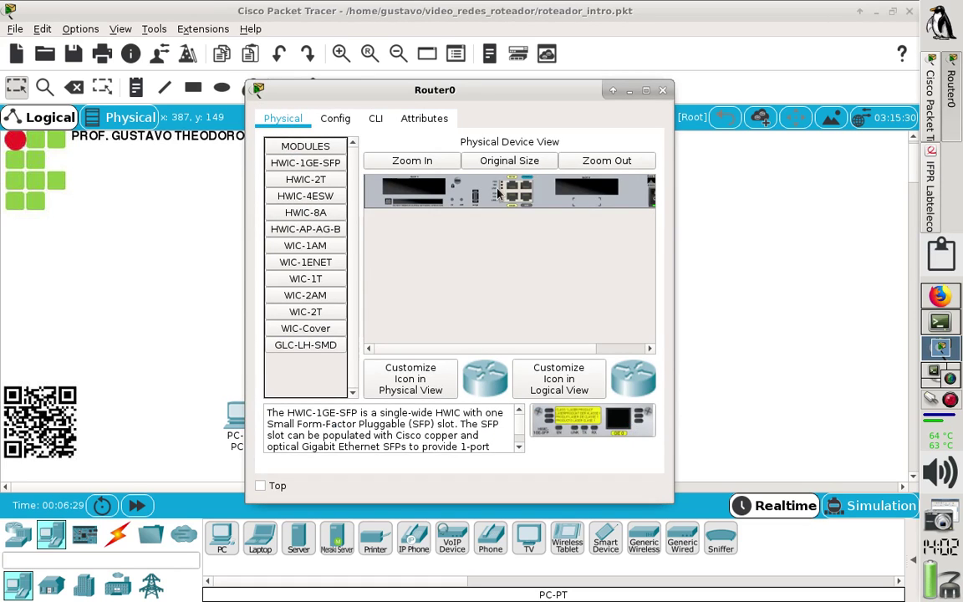
pyautogui.click(646, 91)
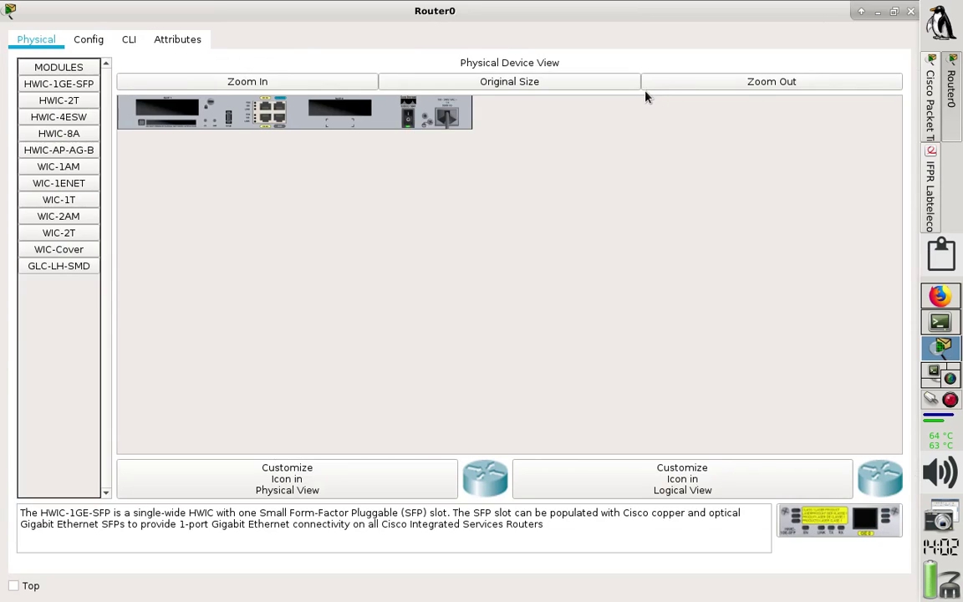
pyautogui.click(322, 82)
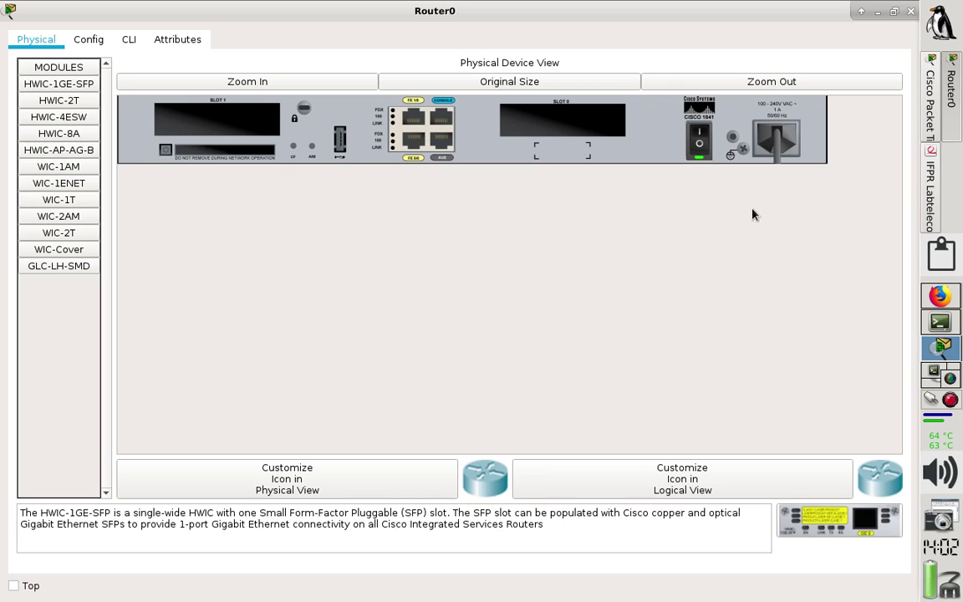
pyautogui.click(936, 297)
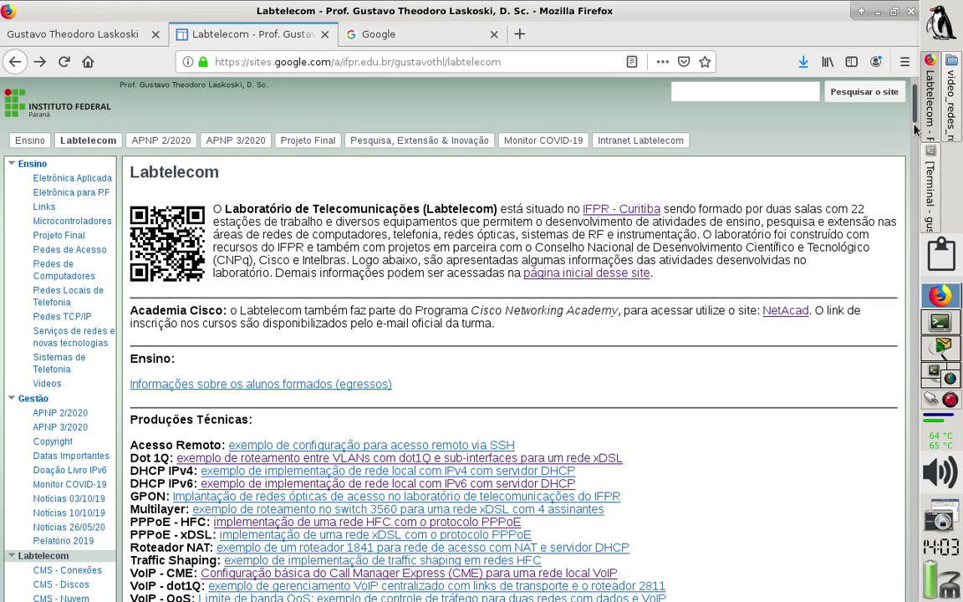
# Scroll the Labtelecom page down to the lab rack photos and open a photo's context menu.
pyautogui.scroll(-1, 916, 131)
pyautogui.moveTo(916, 131); pyautogui.dragTo(887, 301)
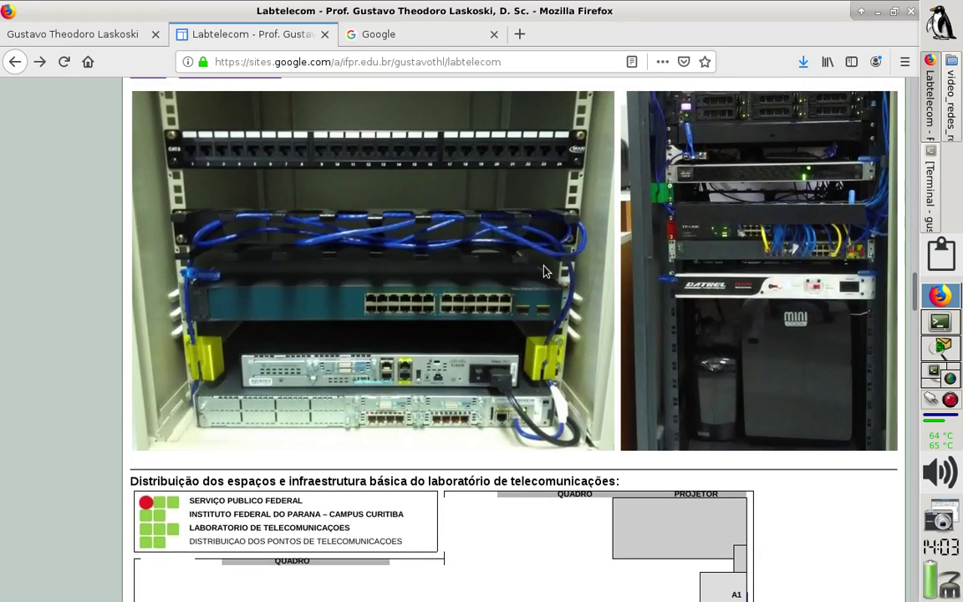
pyautogui.rightClick(401, 249)
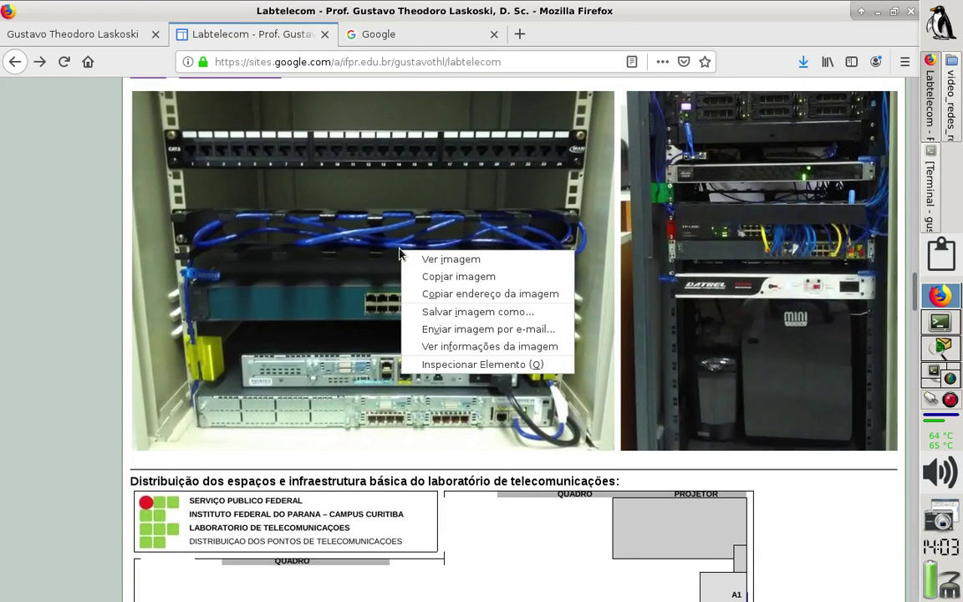
# View the rack photo fig_laboratorio5b.jpeg alone at full size, then return to Router0.
pyautogui.click(428, 261)
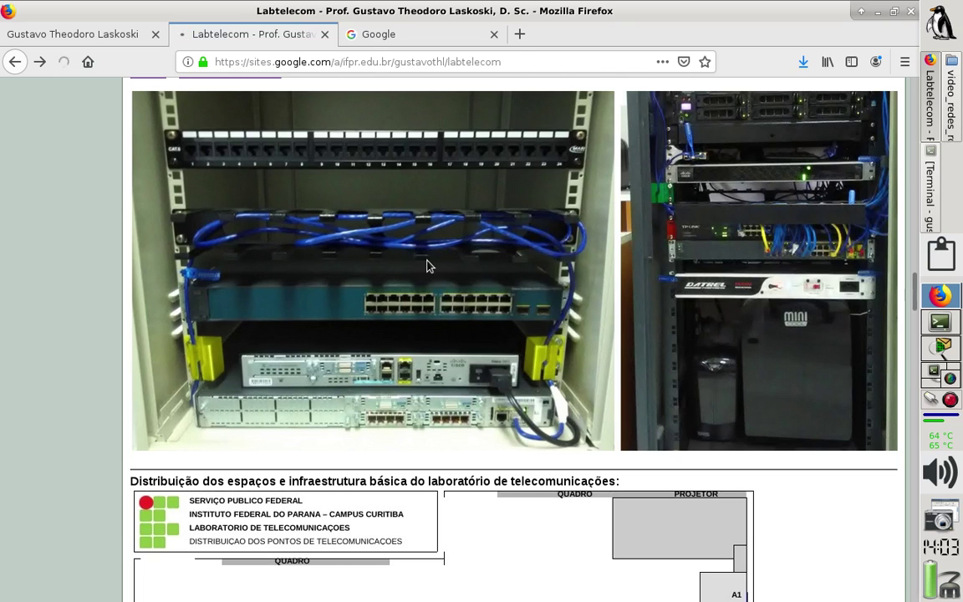
pyautogui.click(383, 389)
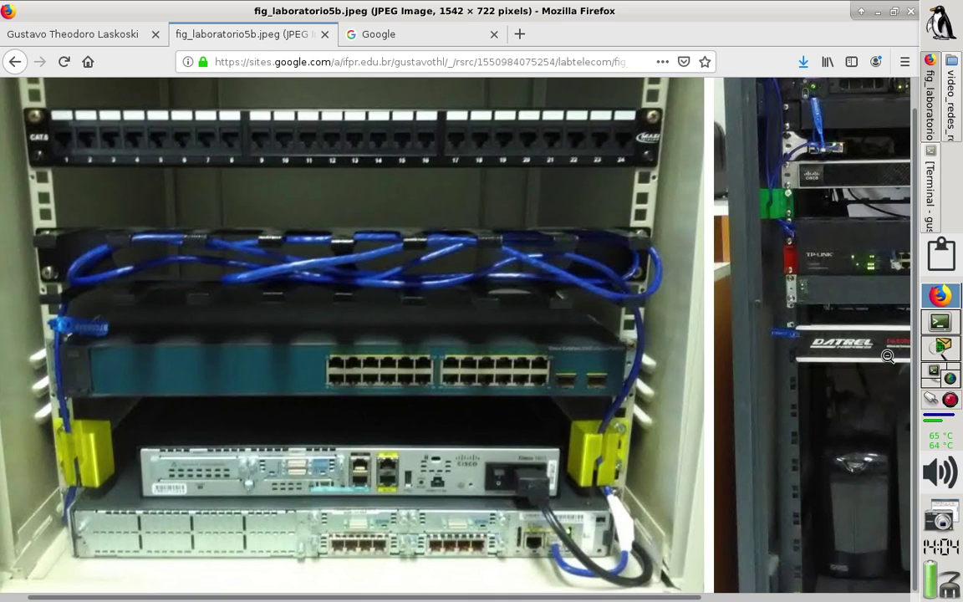
pyautogui.click(935, 359)
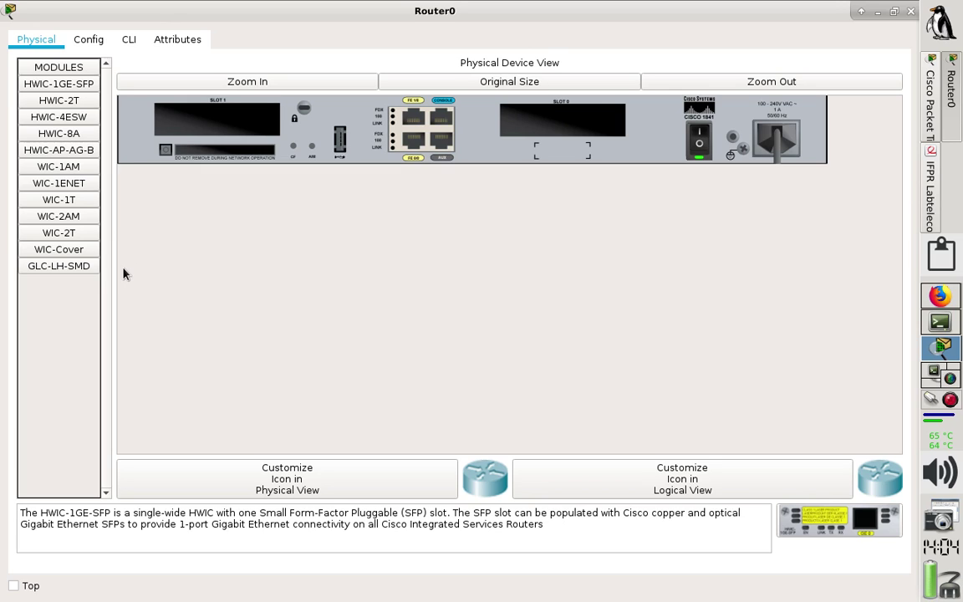
# Power off Router0, fit WIC-Cover plates into Slot 1 and Slot 0, and power it back on.
pyautogui.click(61, 252)
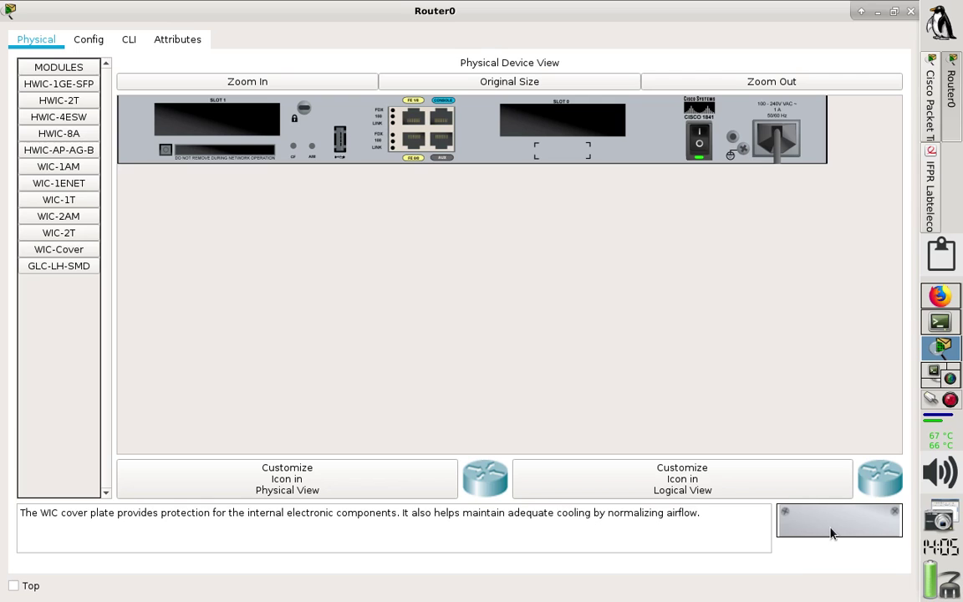
pyautogui.moveTo(831, 531); pyautogui.dragTo(221, 117)
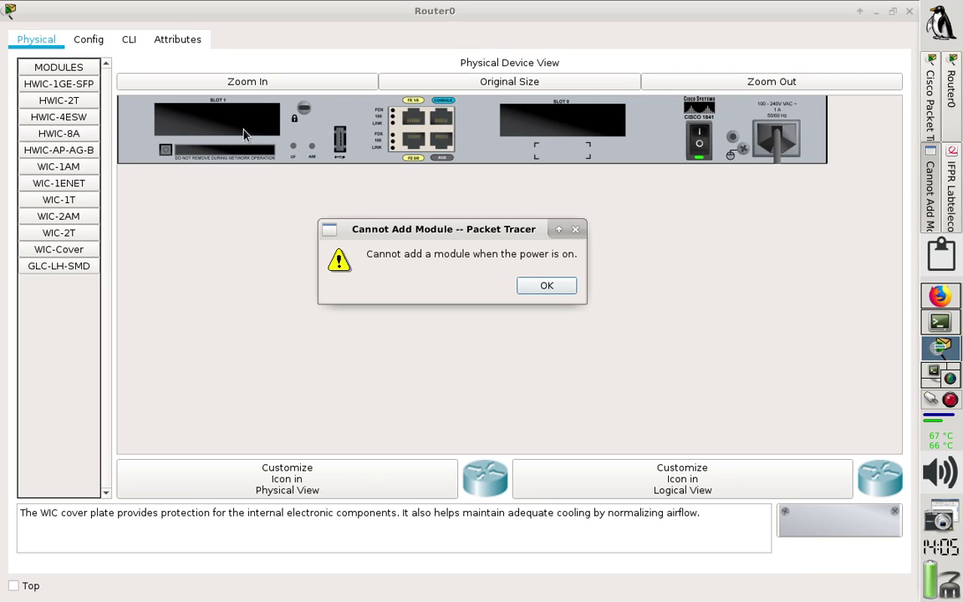
pyautogui.click(546, 285)
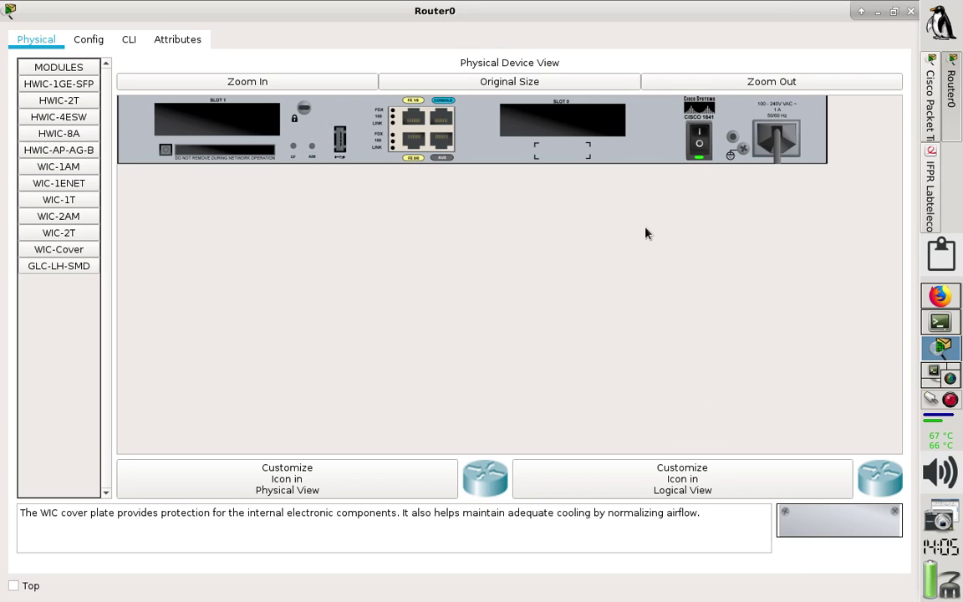
pyautogui.click(700, 148)
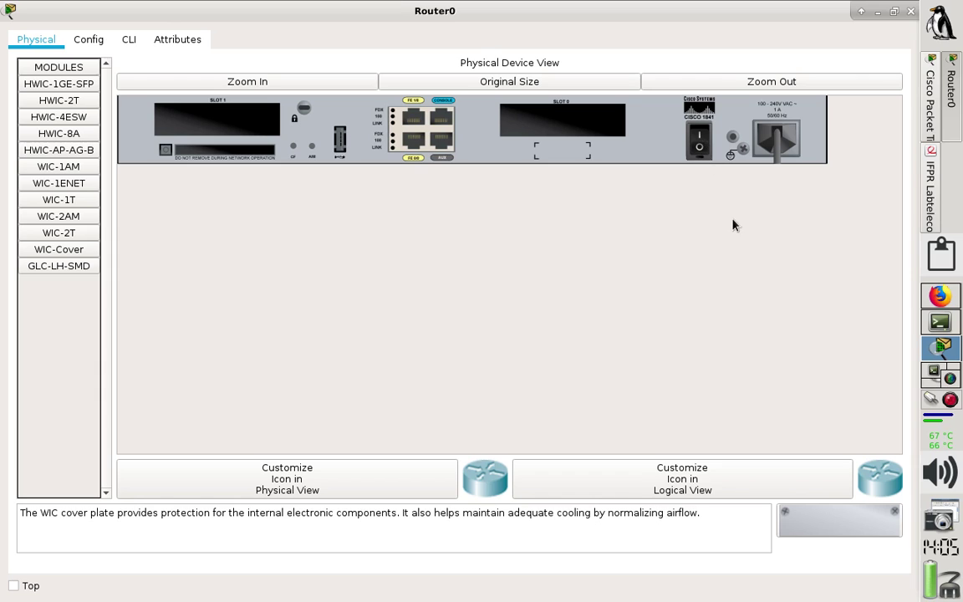
pyautogui.moveTo(819, 529); pyautogui.dragTo(238, 137)
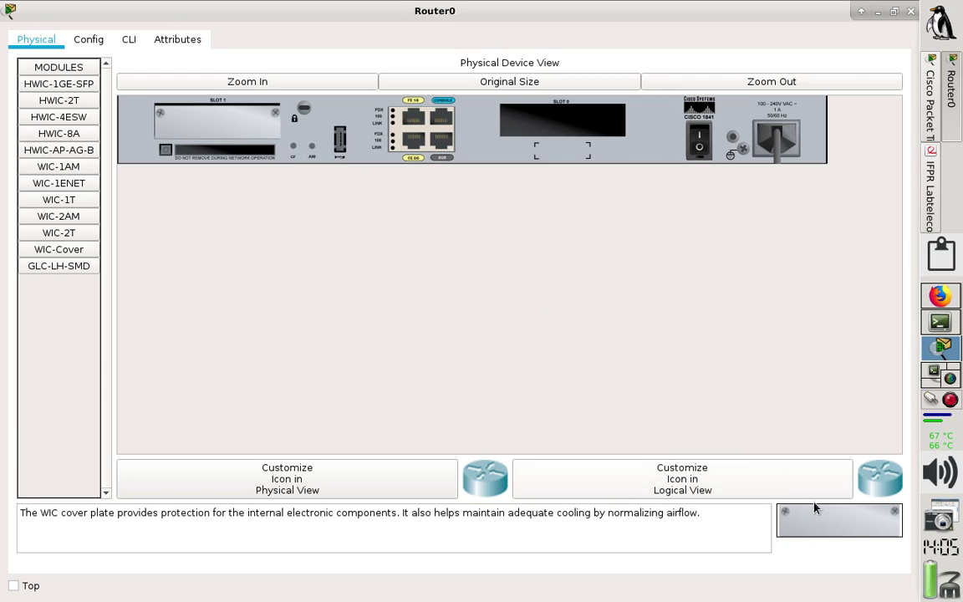
pyautogui.moveTo(819, 521); pyautogui.dragTo(574, 118)
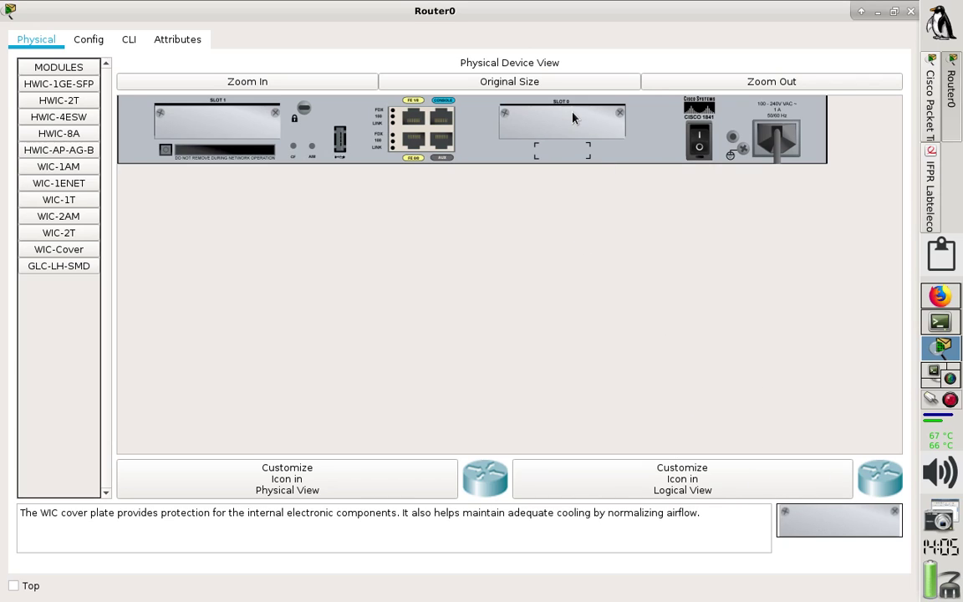
pyautogui.click(694, 138)
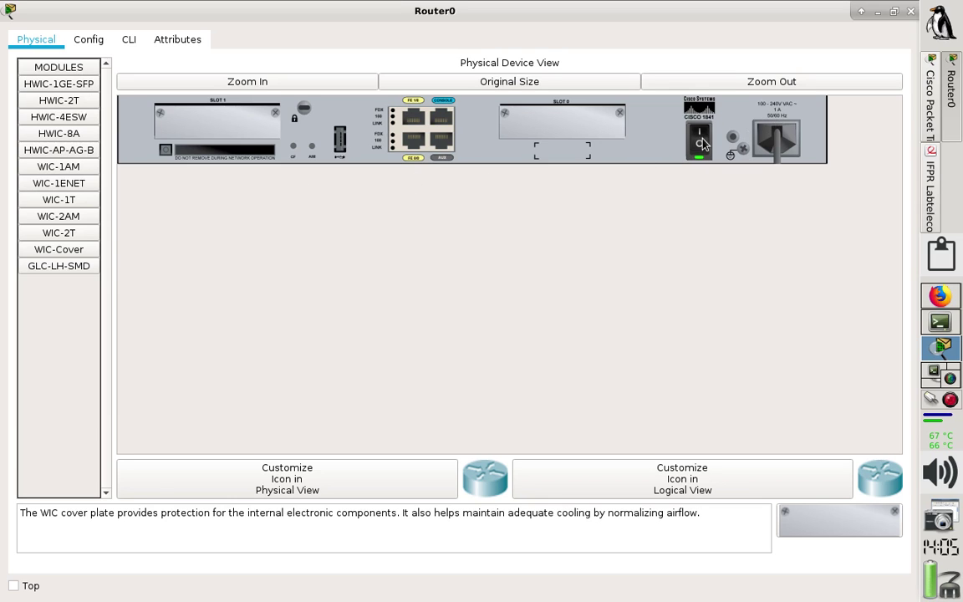
pyautogui.click(910, 12)
# Nudge Router0 slightly on the workspace, then bring up the lab handout PDF.
pyautogui.moveTo(297, 232); pyautogui.dragTo(301, 241)
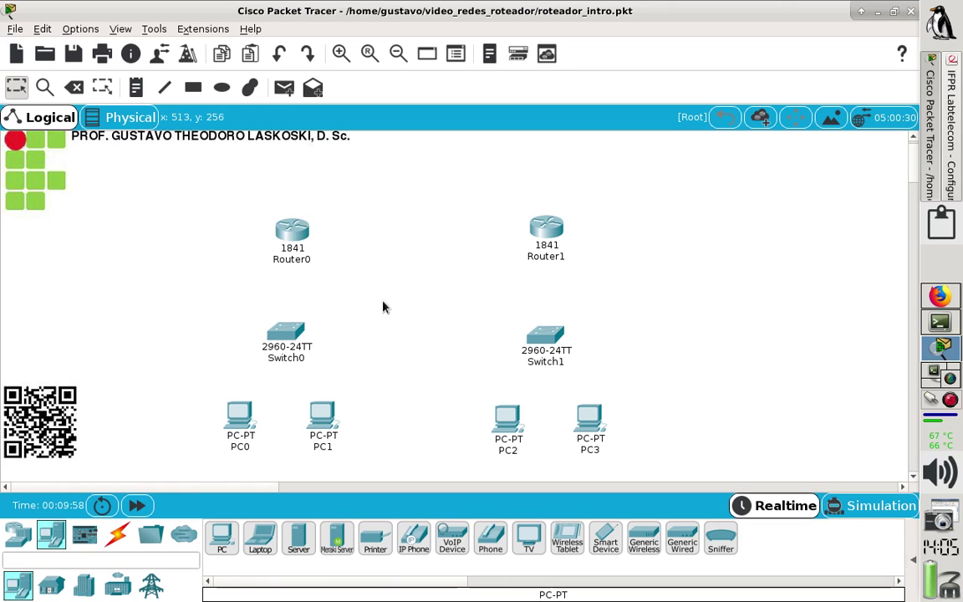
pyautogui.moveTo(301, 241)
pyautogui.click(951, 178)
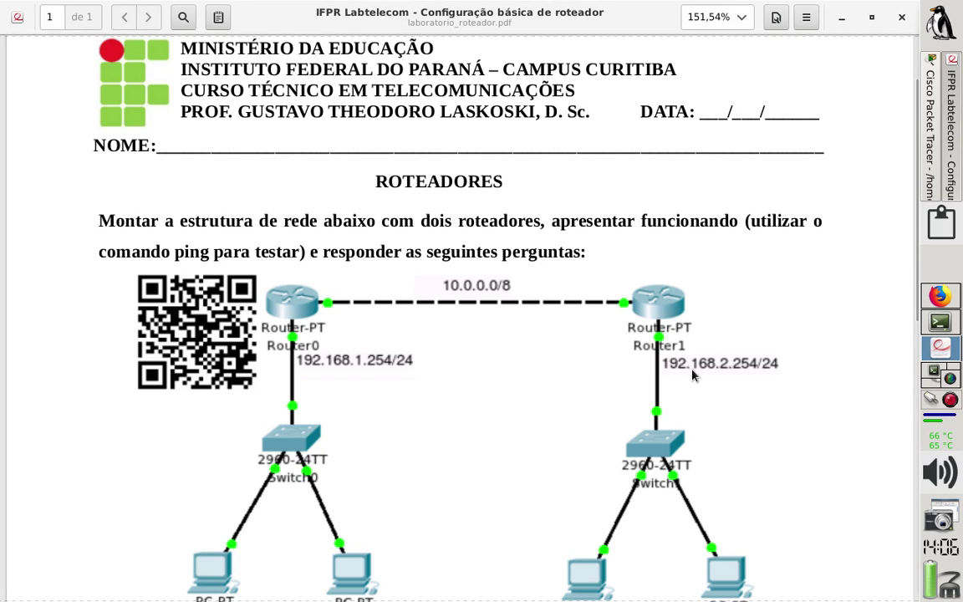
# Scroll the handout to the PC addresses and questions 1 and 2, then return to Packet Tracer.
pyautogui.scroll(-5, 587, 366)
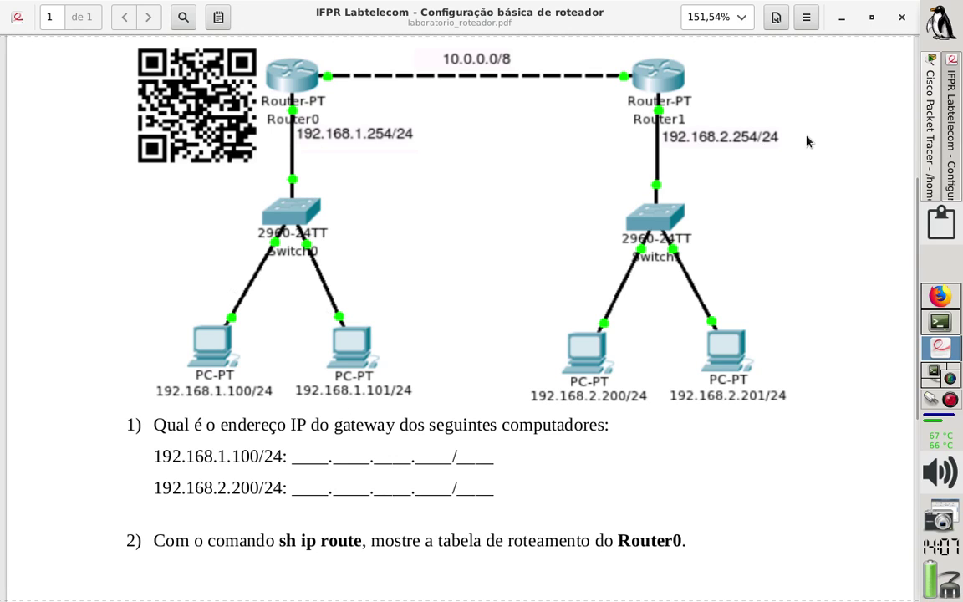
pyautogui.click(930, 134)
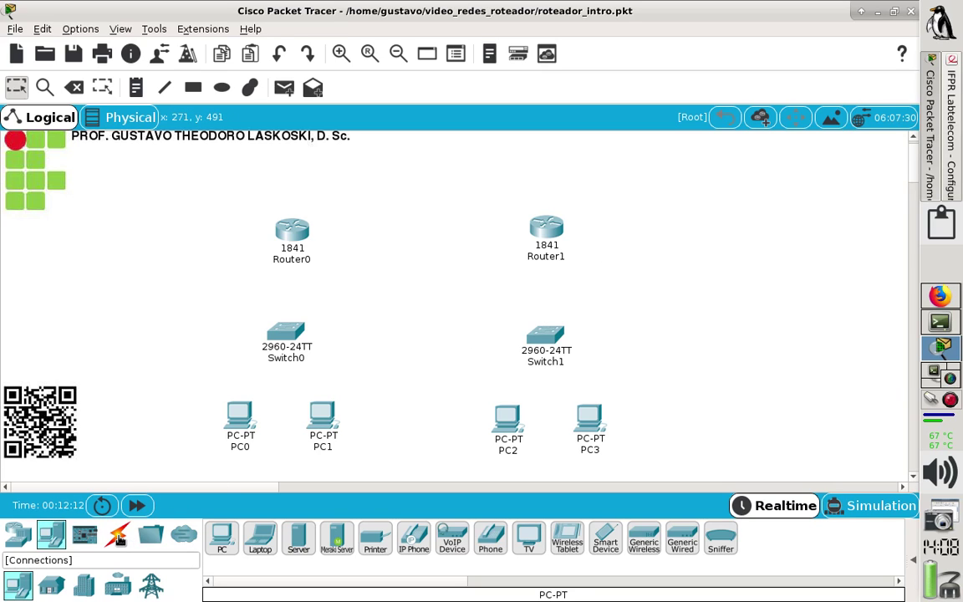
# Cable Switch0 FastEthernet0/1 to Router0 FastEthernet0/1 with copper straight-through, then nudge Switch0 and PC1.
pyautogui.click(118, 538)
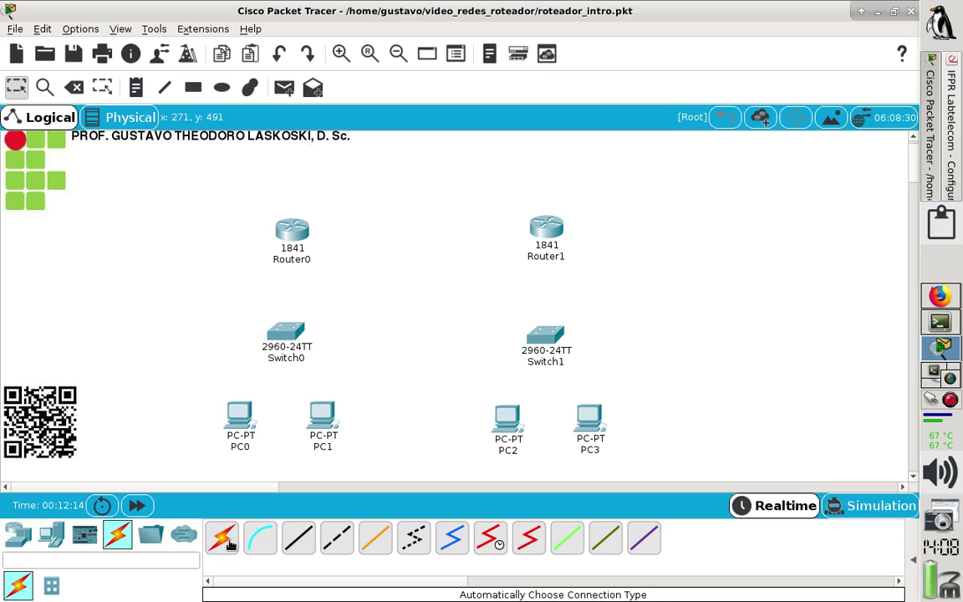
pyautogui.click(299, 539)
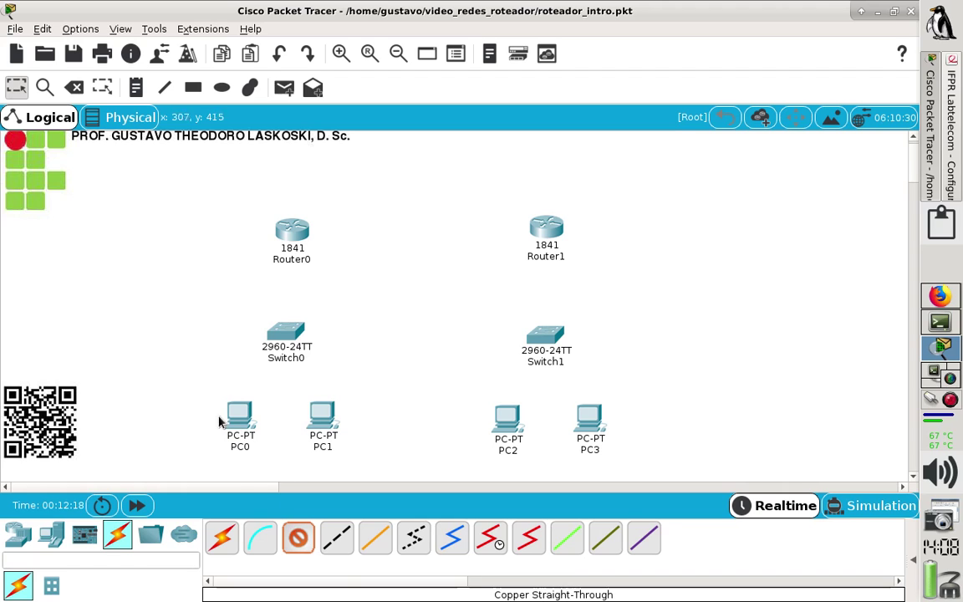
pyautogui.click(286, 335)
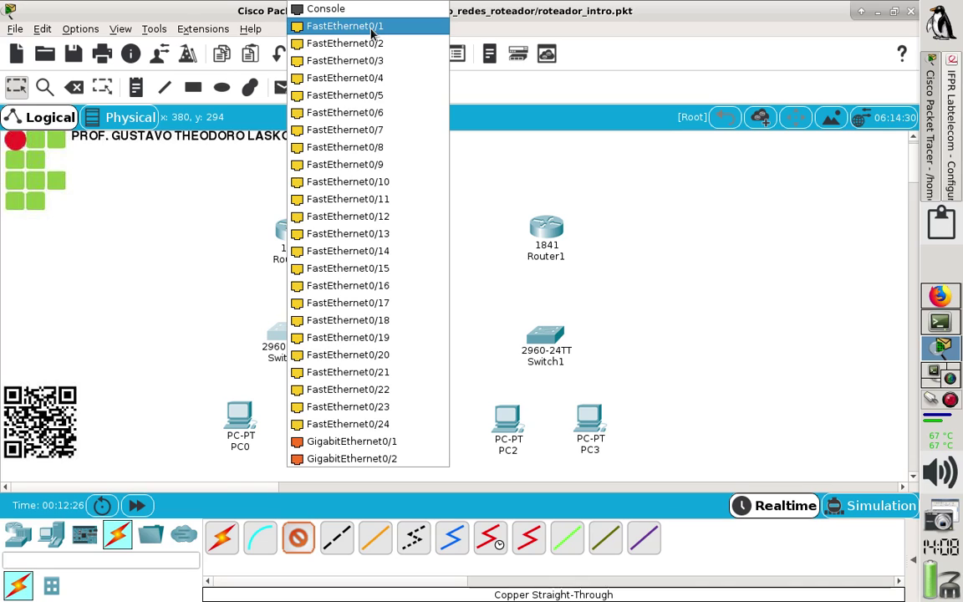
pyautogui.click(399, 443)
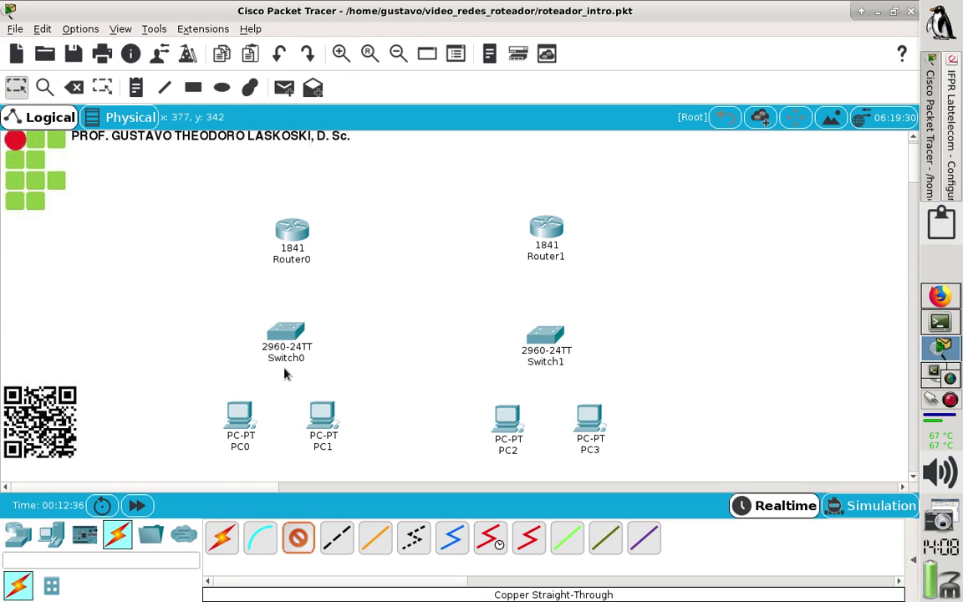
pyautogui.click(282, 338)
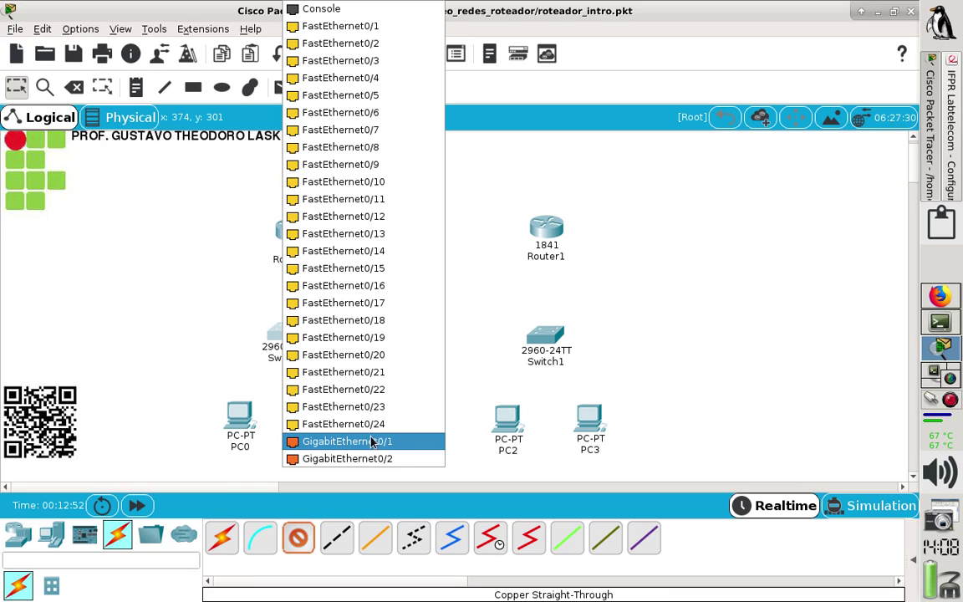
pyautogui.click(393, 34)
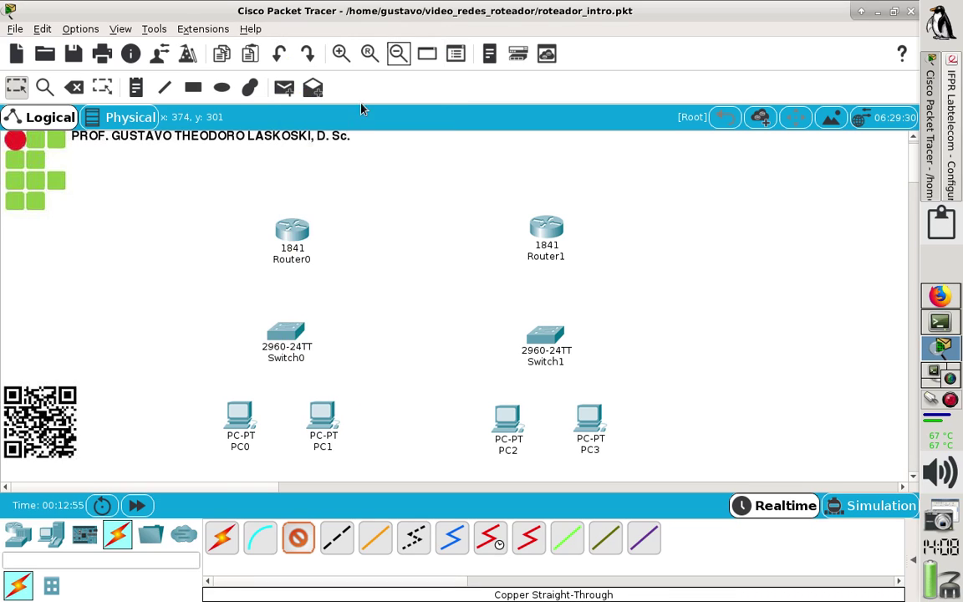
pyautogui.click(288, 230)
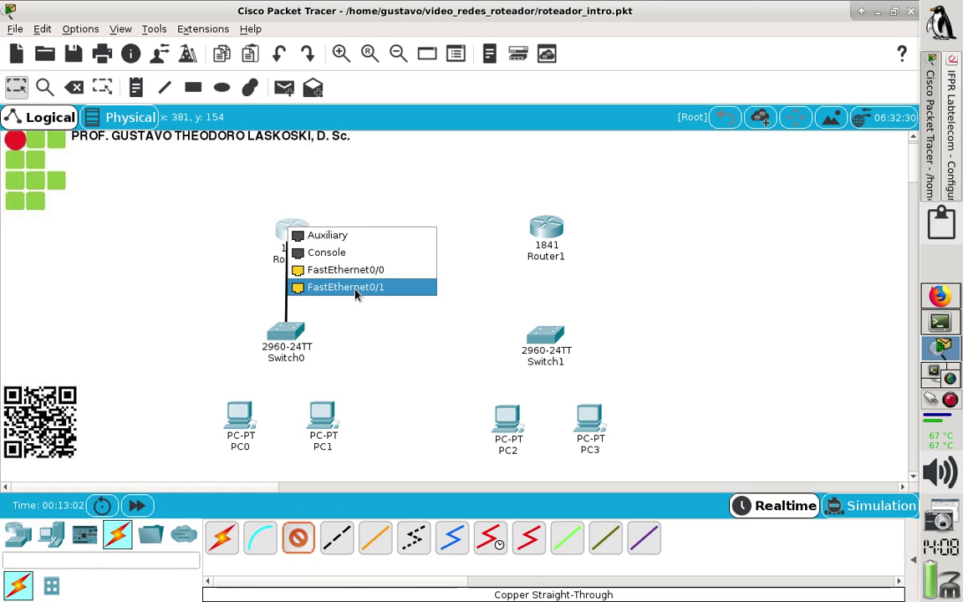
pyautogui.click(356, 289)
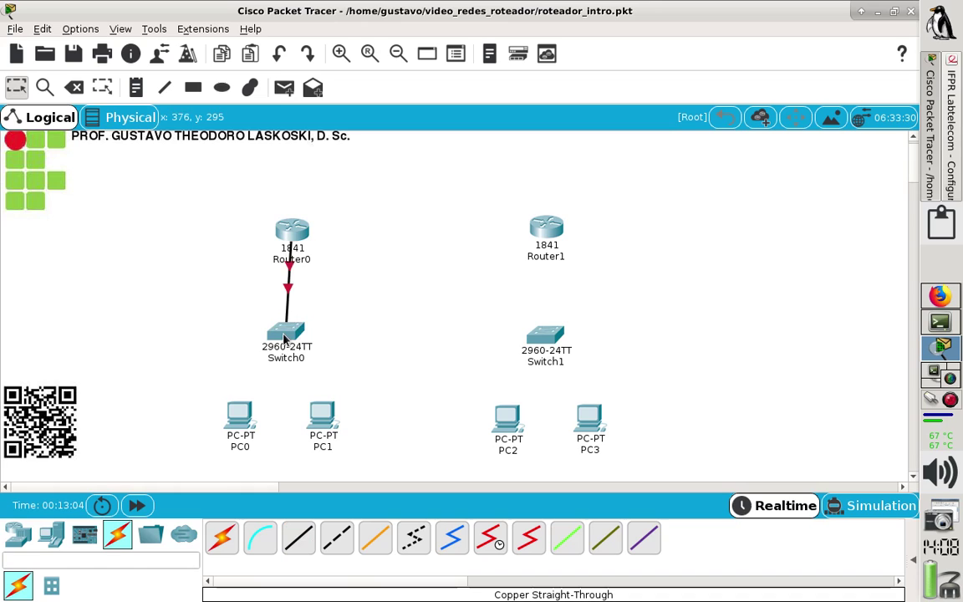
pyautogui.moveTo(291, 334); pyautogui.dragTo(290, 340)
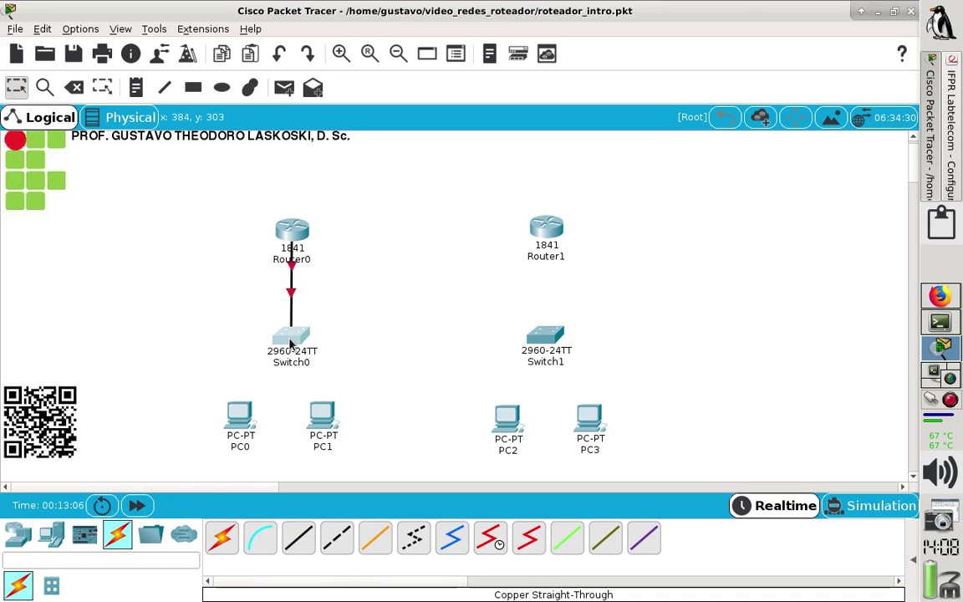
pyautogui.moveTo(328, 425)
pyautogui.mouseDown()
pyautogui.moveTo(338, 444)
pyautogui.moveTo(338, 426)
pyautogui.mouseUp()
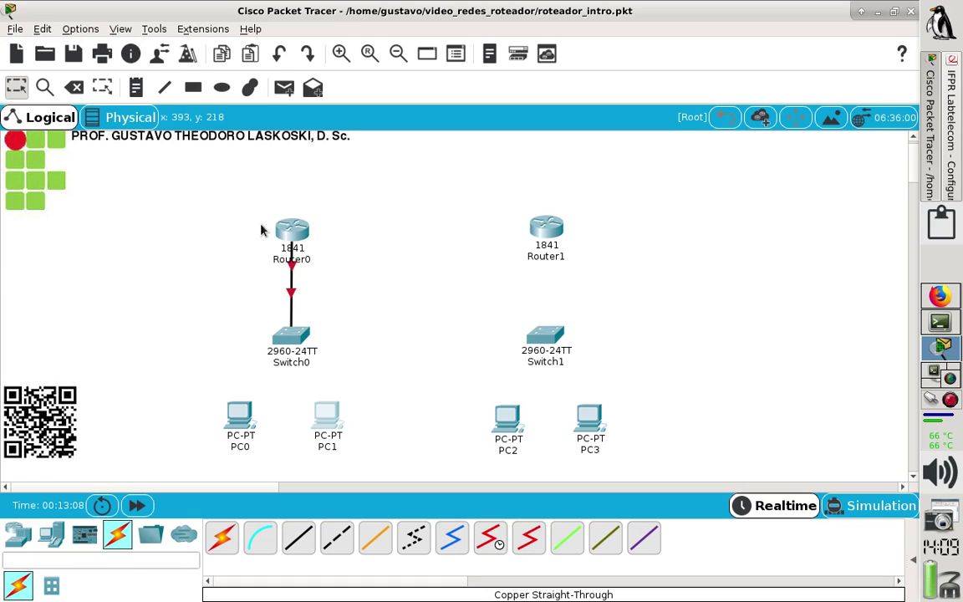
# Add a note reading 'F0/1: 192.168.1.254/24' beside the Router0–Switch0 link.
pyautogui.click(136, 89)
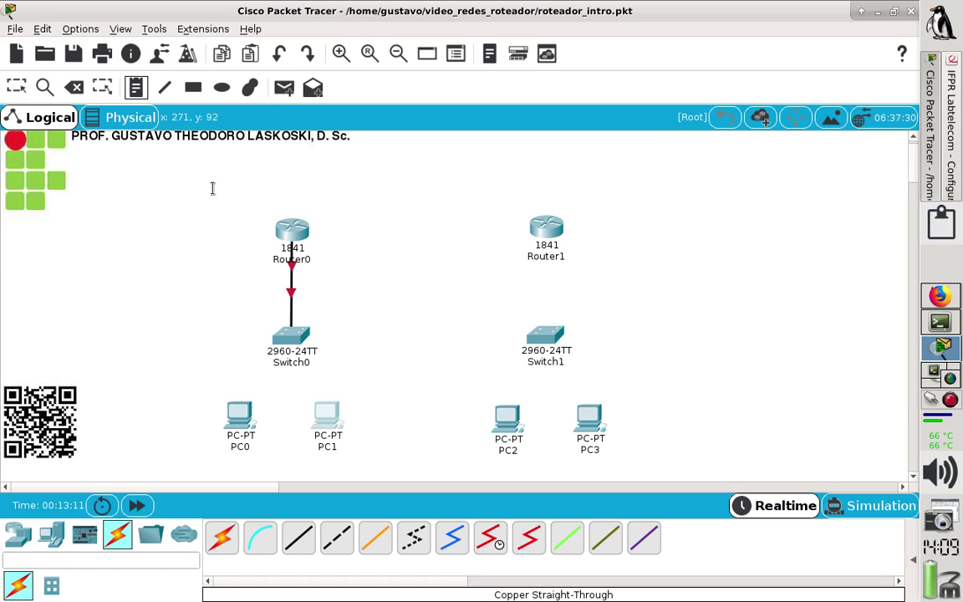
pyautogui.click(305, 275)
pyautogui.write('F')
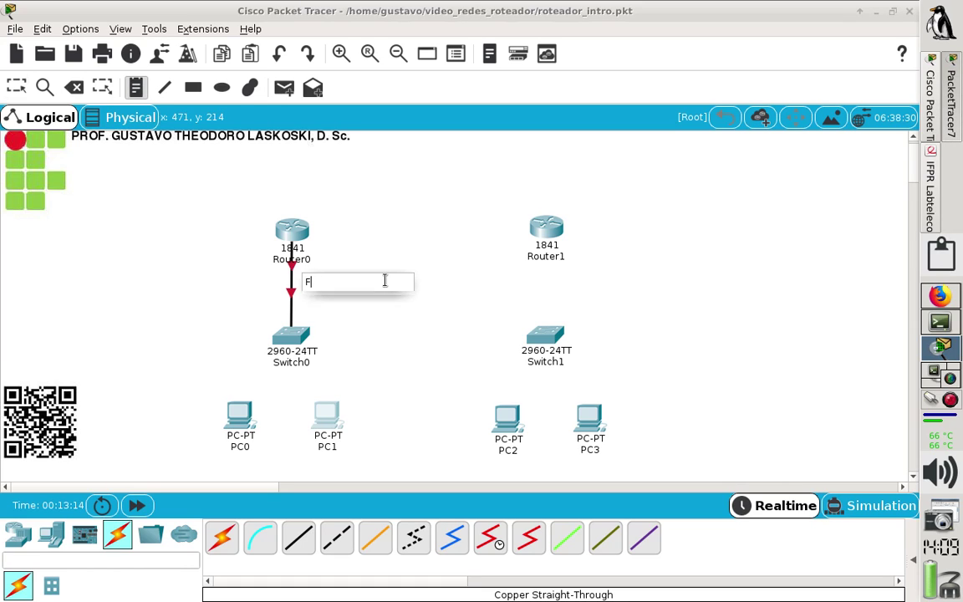
pyautogui.write('0')
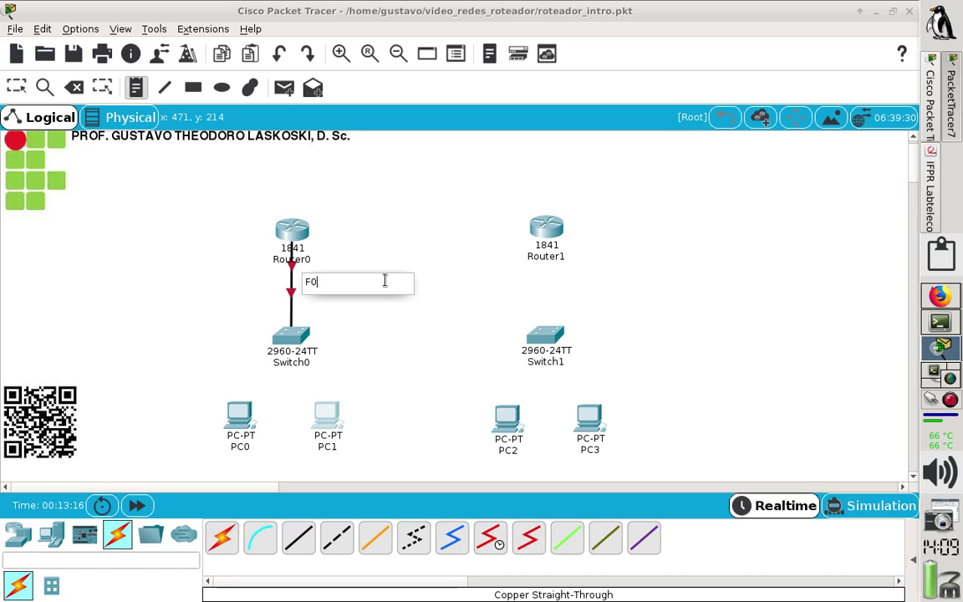
pyautogui.write('/1')
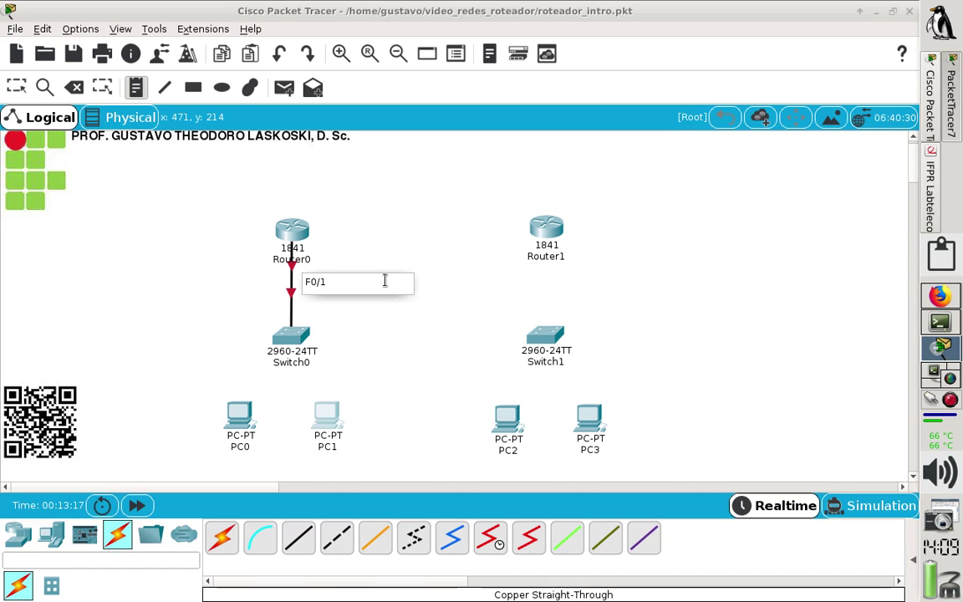
pyautogui.write(': 192.168.1.254/24')
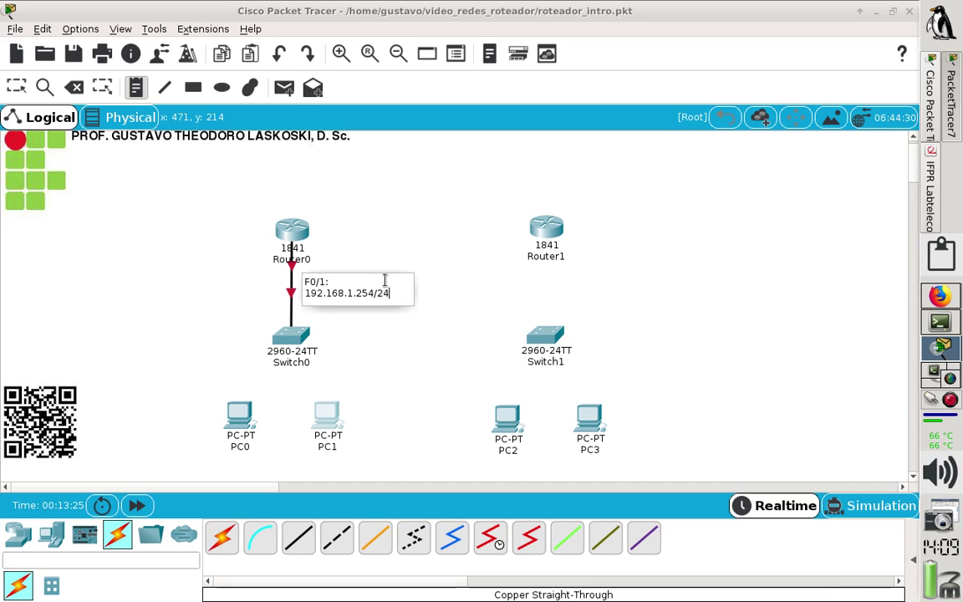
pyautogui.click(377, 363)
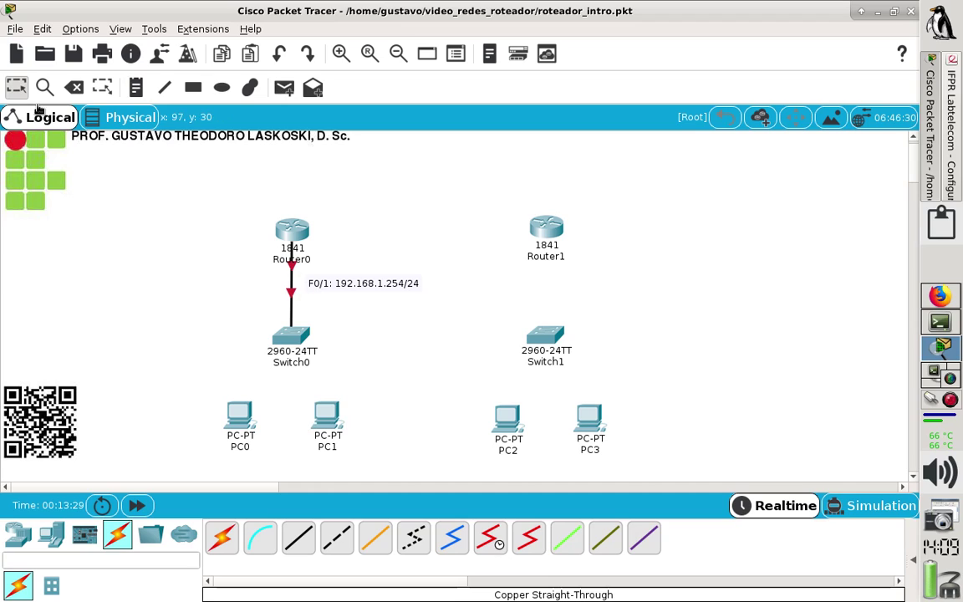
# Reposition the address note, then cable PC0's FastEthernet0 to Switch0 port FastEthernet0/2.
pyautogui.moveTo(367, 289); pyautogui.dragTo(357, 280)
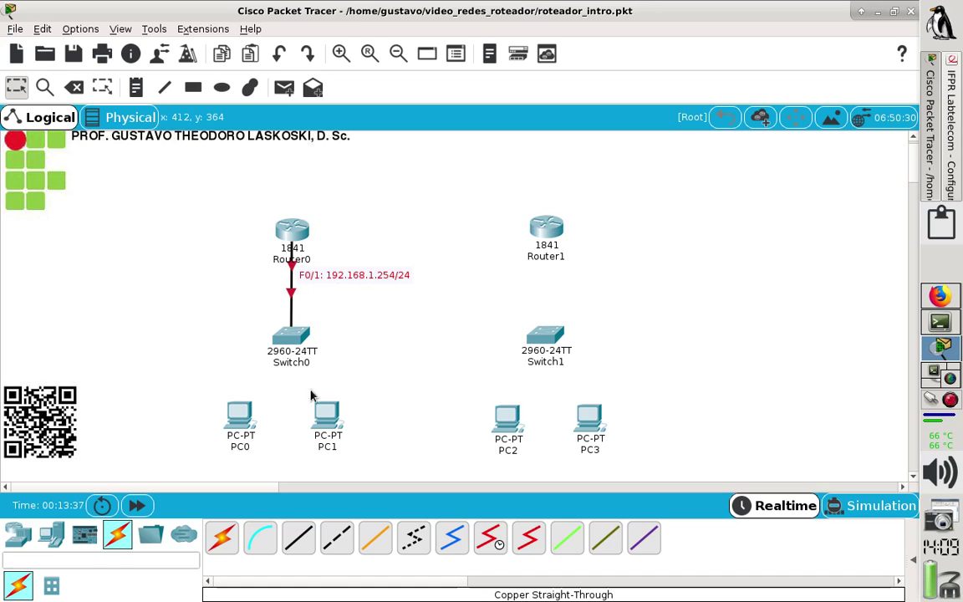
pyautogui.click(295, 549)
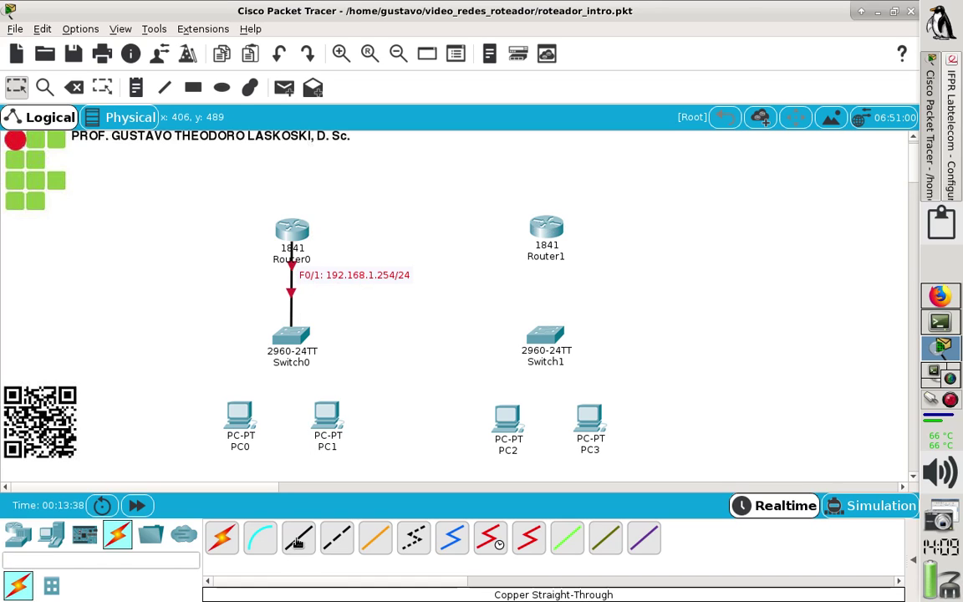
pyautogui.click(238, 428)
pyautogui.click(268, 485)
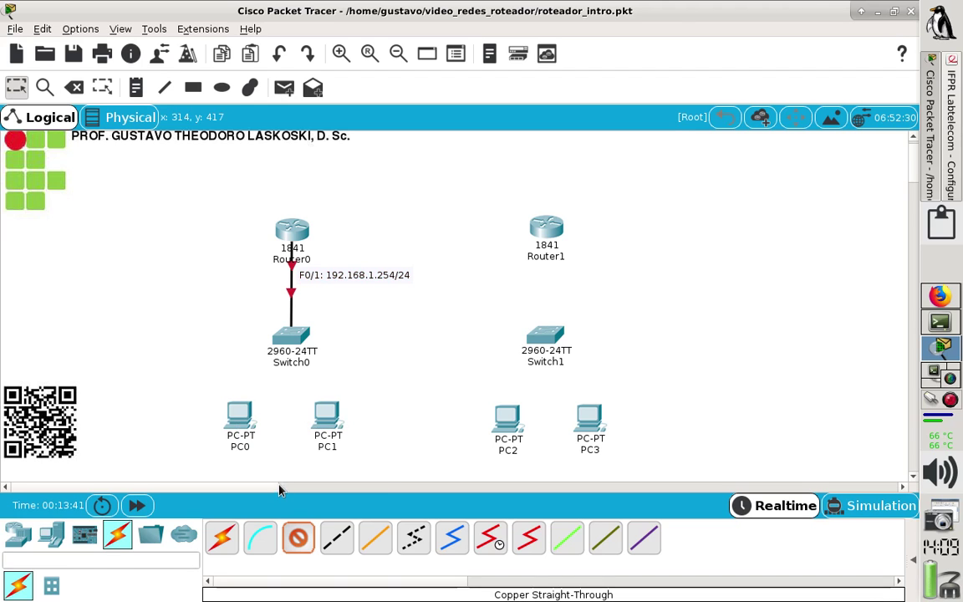
pyautogui.click(290, 340)
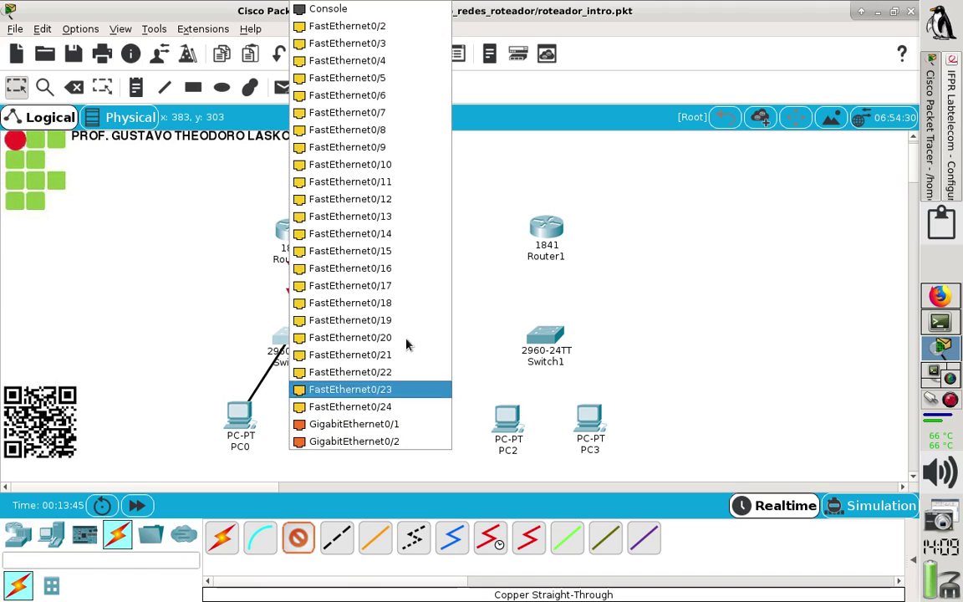
pyautogui.click(368, 26)
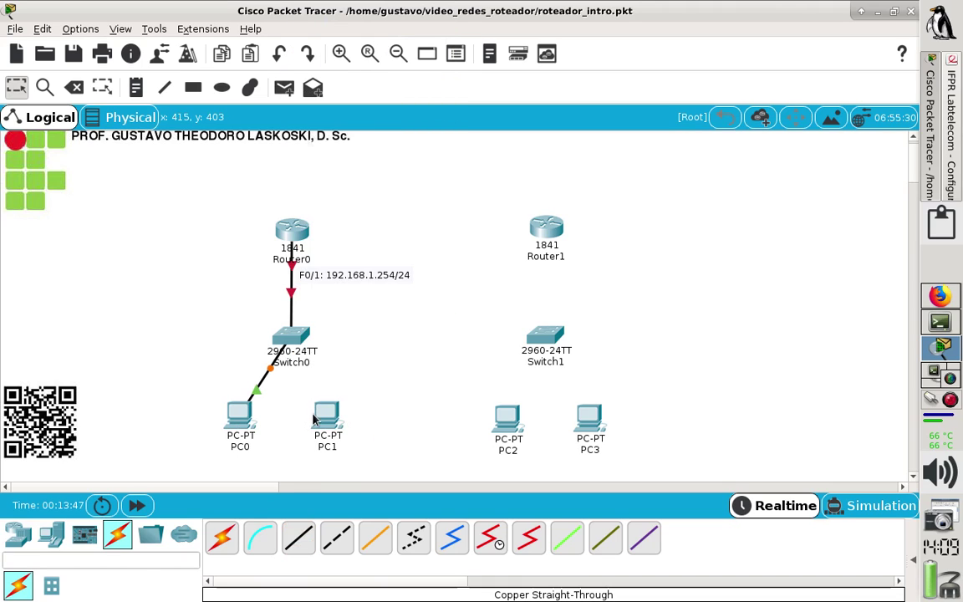
# Cable PC1's FastEthernet0 to Switch0 port FastEthernet0/3 and nudge PC1 into place.
pyautogui.click(327, 415)
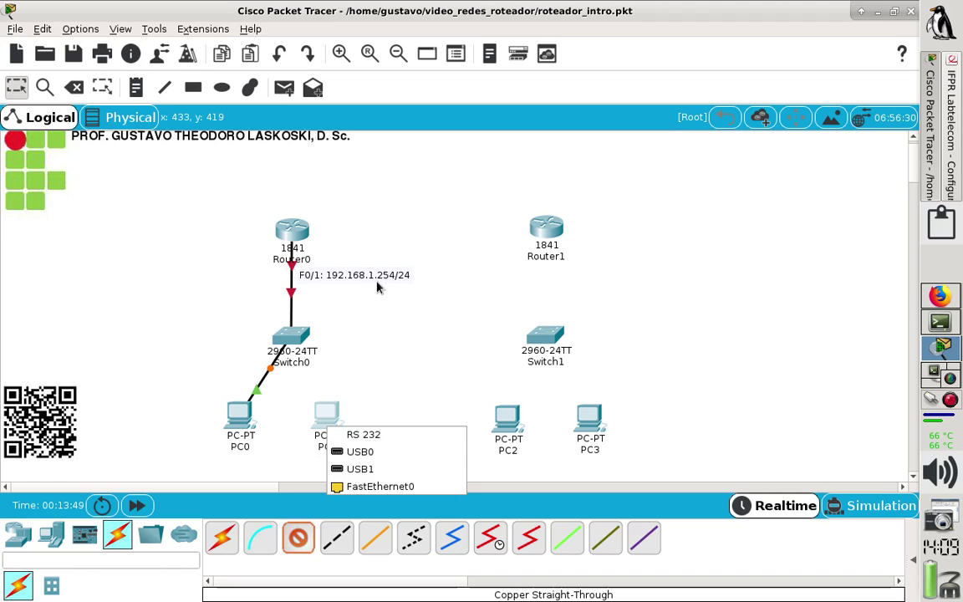
pyautogui.click(387, 493)
pyautogui.click(293, 341)
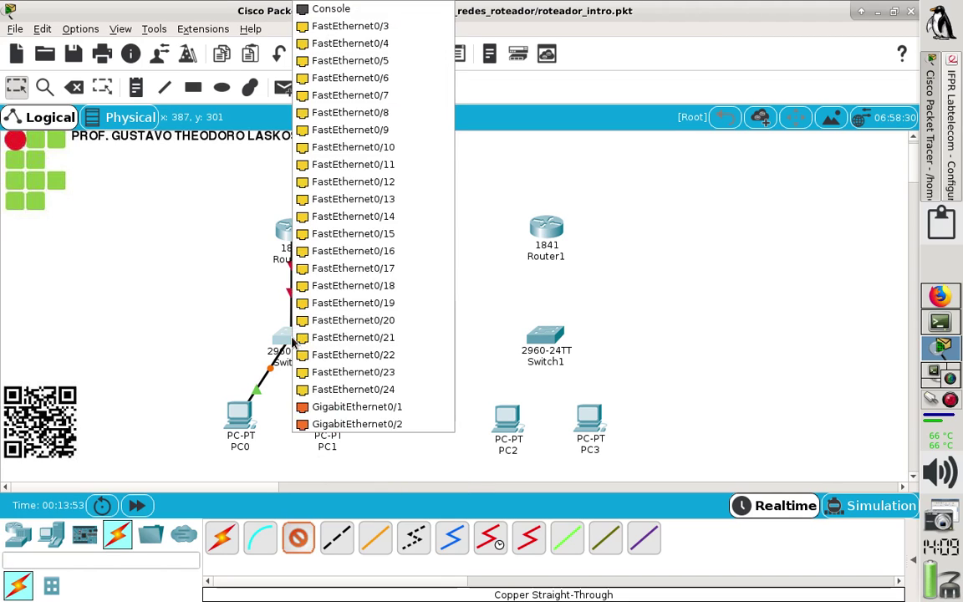
pyautogui.click(368, 26)
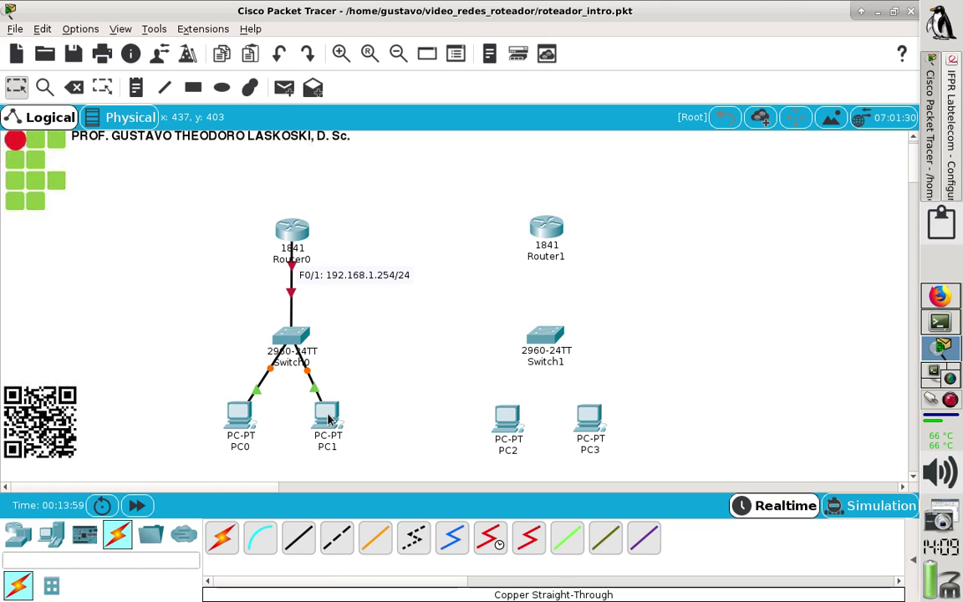
pyautogui.moveTo(332, 412); pyautogui.dragTo(330, 432)
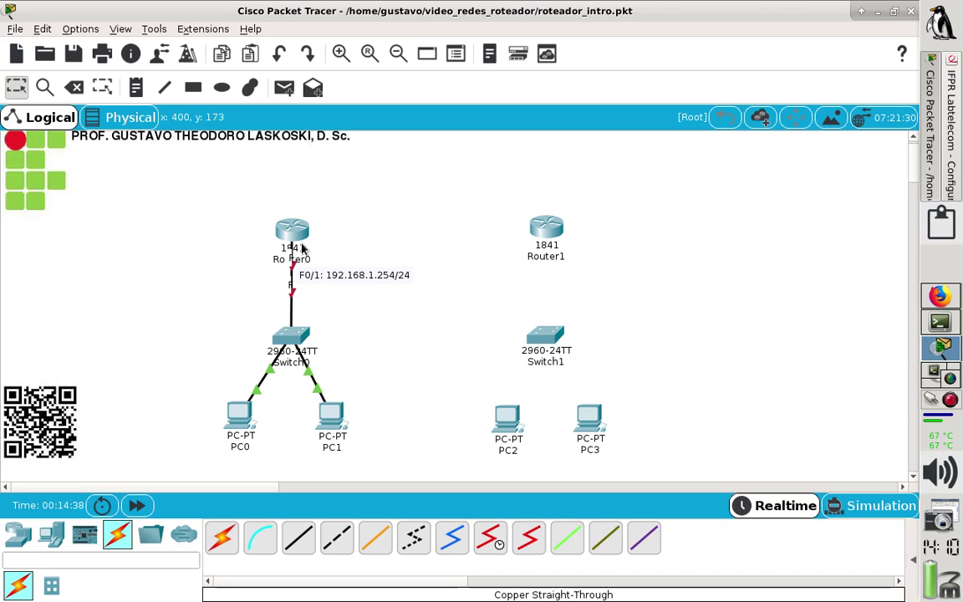
pyautogui.moveTo(293, 234)
pyautogui.mouseDown()
pyautogui.moveTo(279, 242)
pyautogui.moveTo(294, 236)
pyautogui.mouseUp()
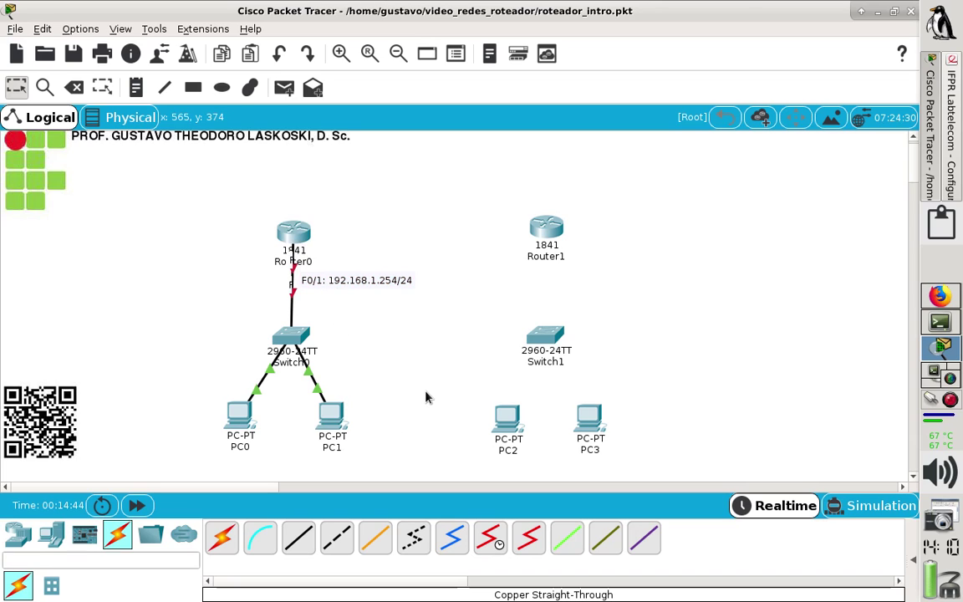
pyautogui.moveTo(331, 409)
pyautogui.mouseDown()
pyautogui.moveTo(347, 433)
pyautogui.moveTo(333, 409)
pyautogui.mouseUp()
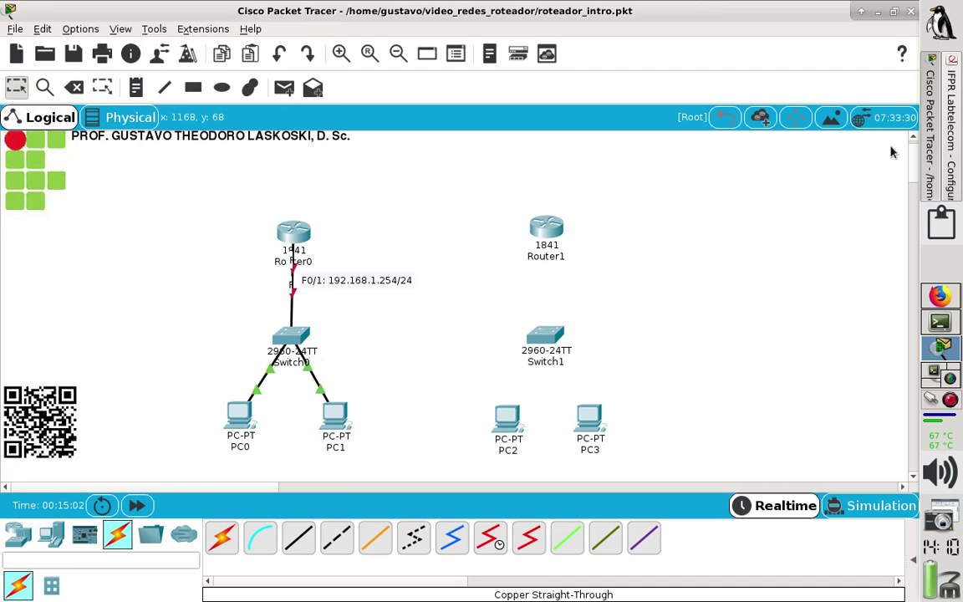
pyautogui.click(950, 141)
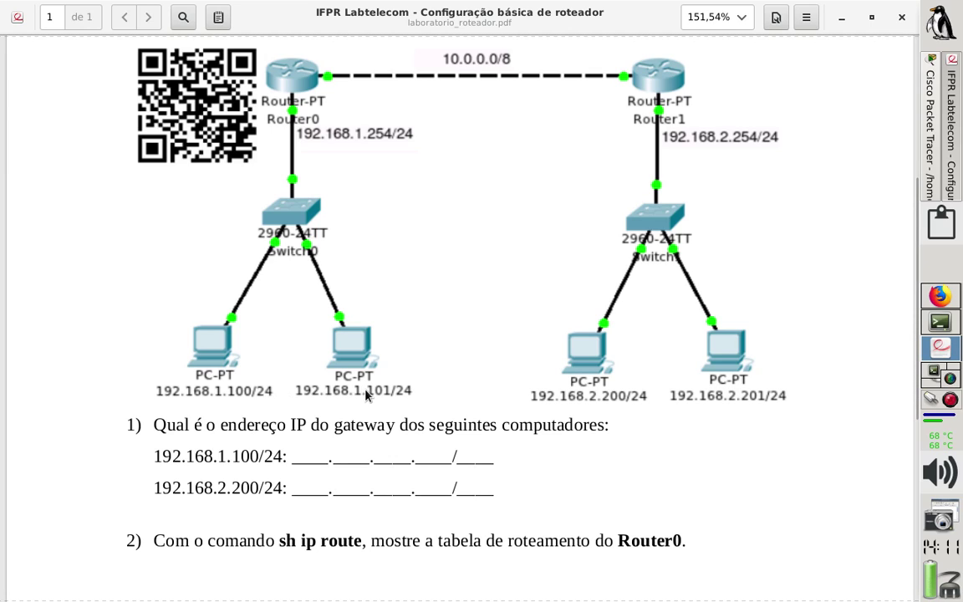
# Return from the lab PDF to Packet Tracer and open PC0's device window.
pyautogui.click(940, 147)
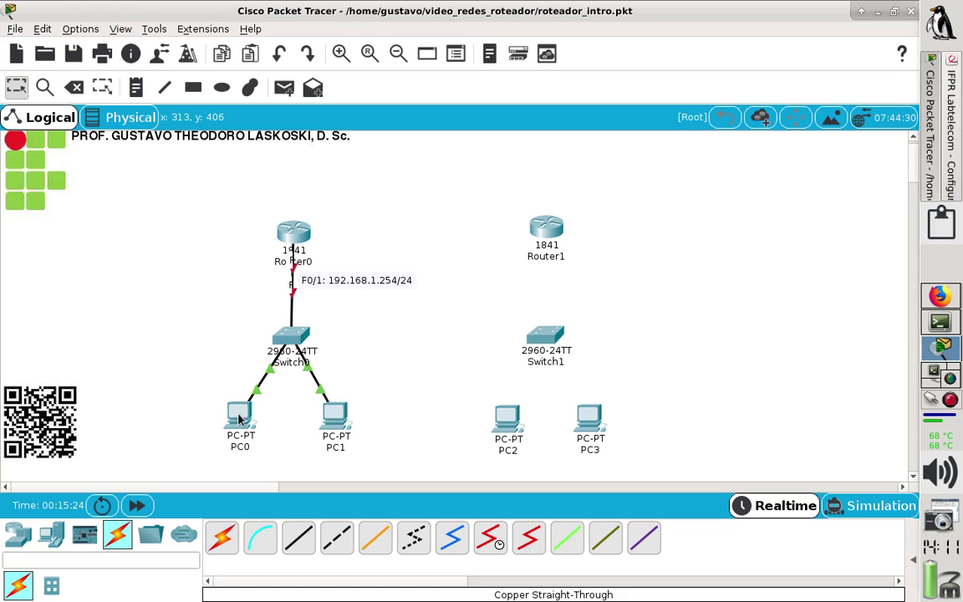
pyautogui.moveTo(244, 421)
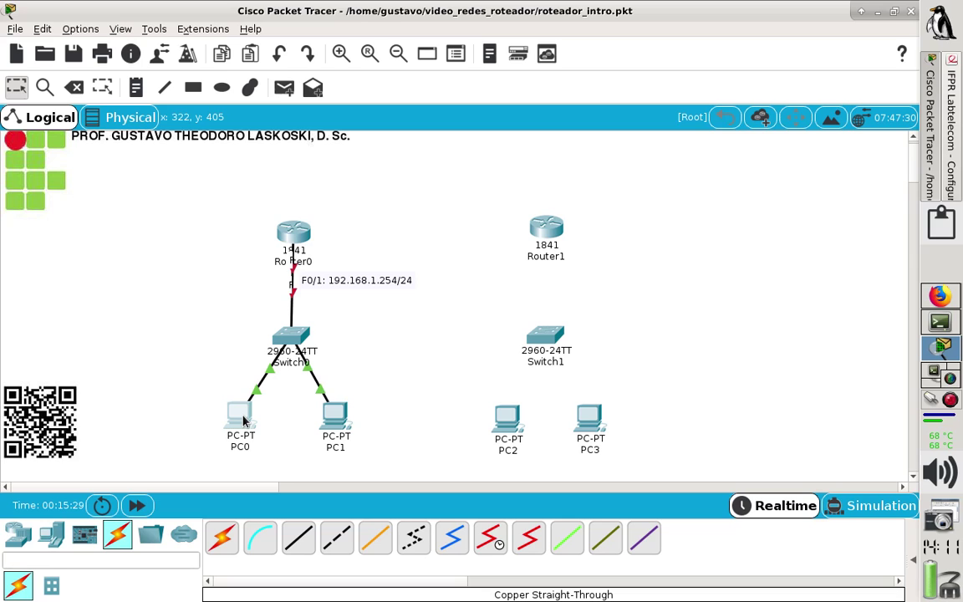
pyautogui.click(244, 420)
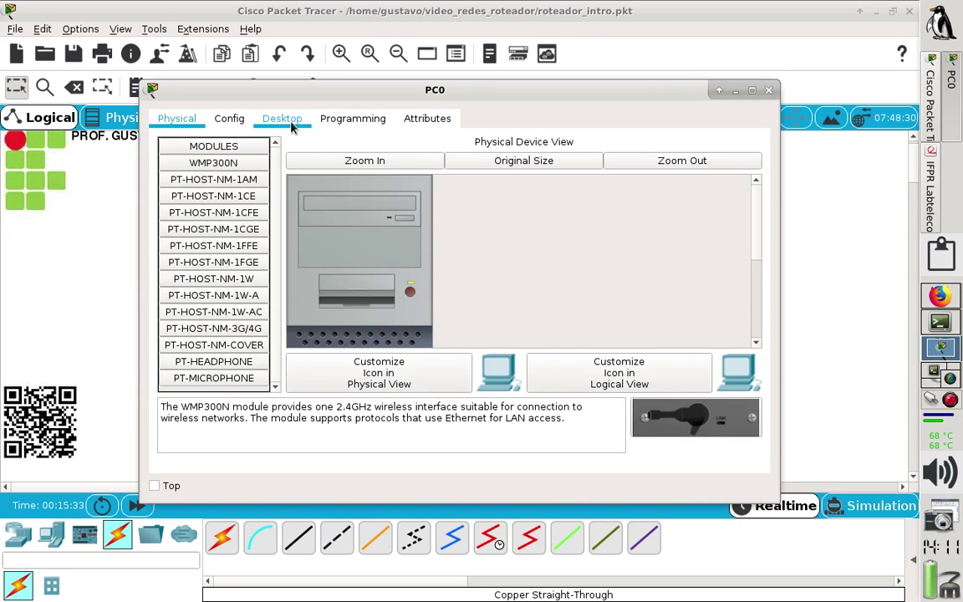
# Give PC0 the static IP 192.168.1.100 with subnet mask 255.255.255.0.
pyautogui.click(291, 127)
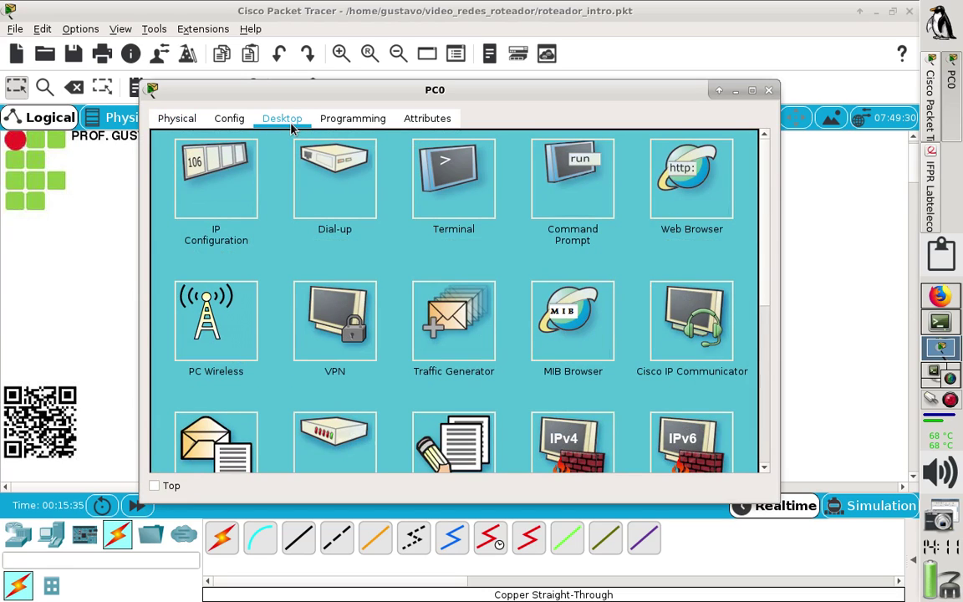
pyautogui.click(207, 147)
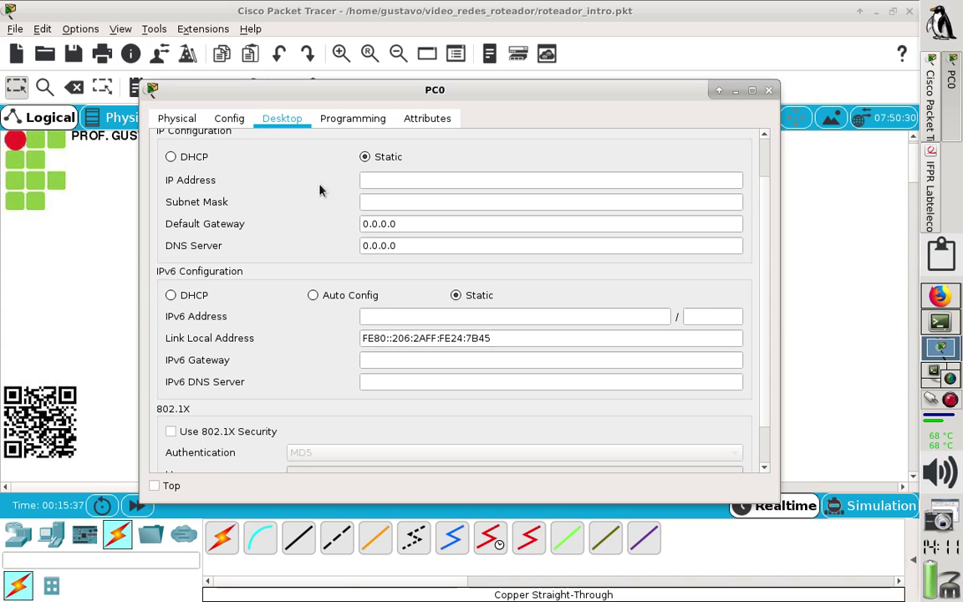
pyautogui.click(368, 178)
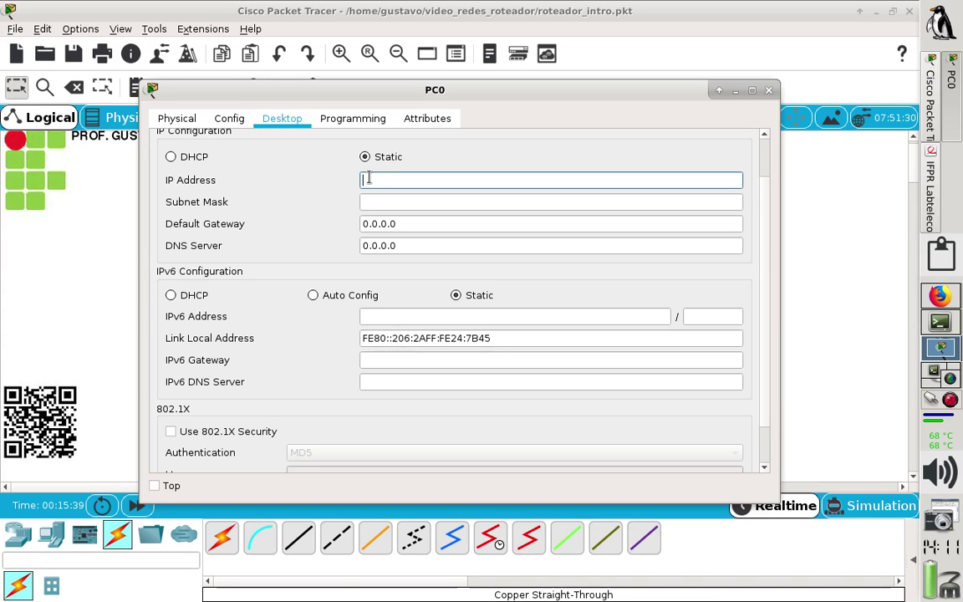
pyautogui.write('192.168.1.100')
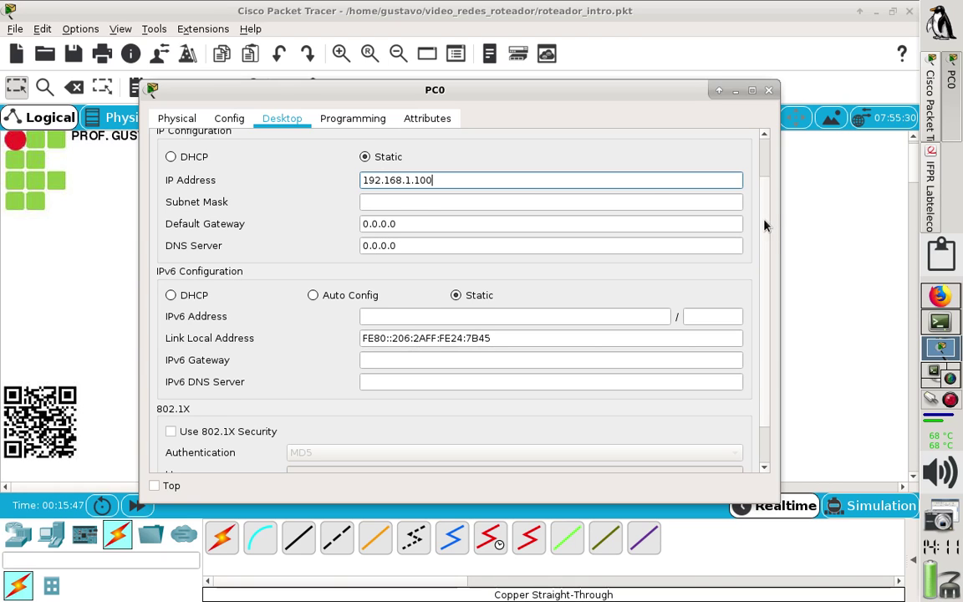
pyautogui.moveTo(763, 224); pyautogui.dragTo(766, 204)
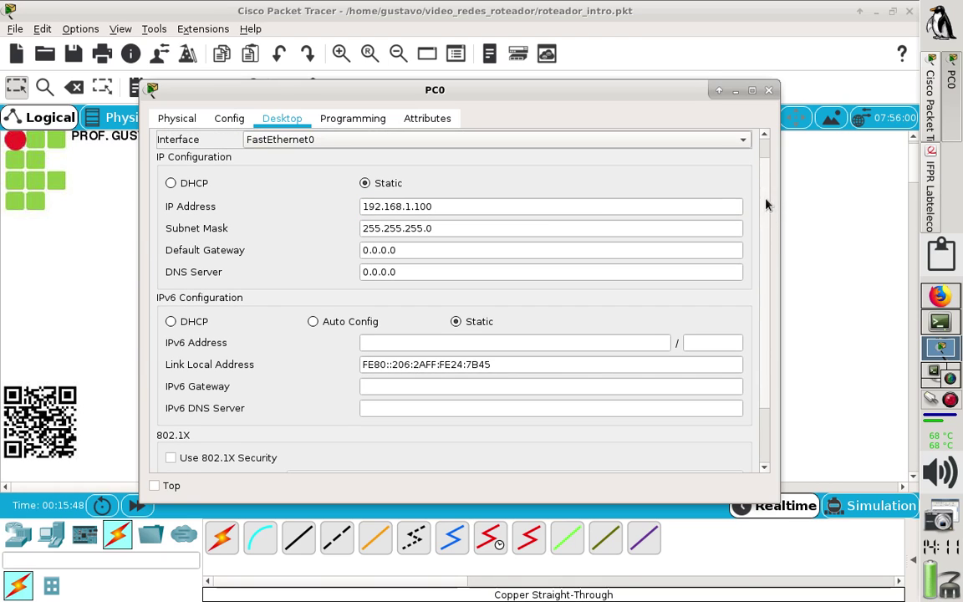
pyautogui.click(493, 208)
pyautogui.click(492, 227)
pyautogui.hotkey('shift', 'Left')
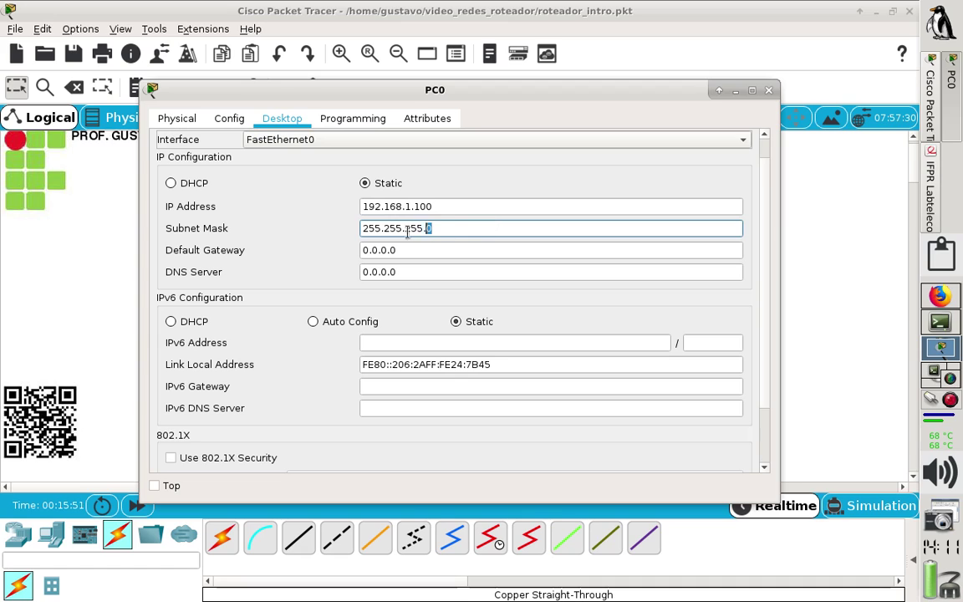
pyautogui.hotkey('shift', 'Home')
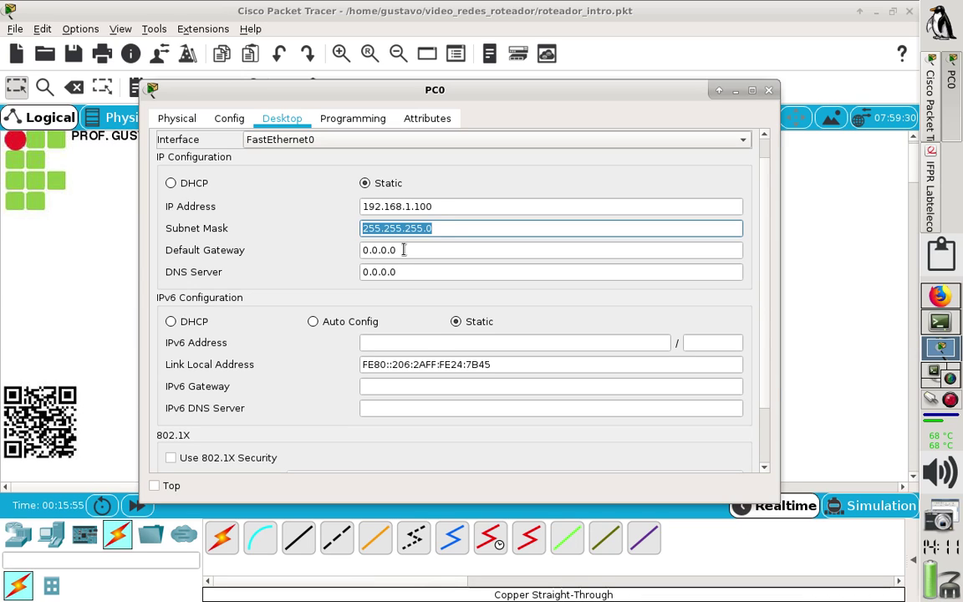
# Replace PC0's default gateway 0.0.0.0 with 192.168.1.254.
pyautogui.click(403, 249)
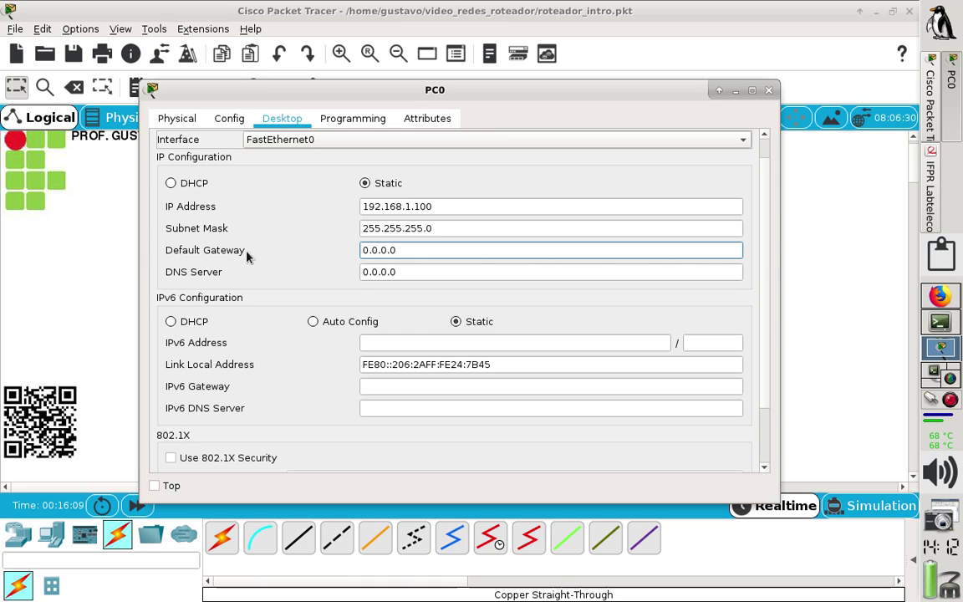
pyautogui.moveTo(400, 249); pyautogui.dragTo(326, 249)
pyautogui.write('192.')
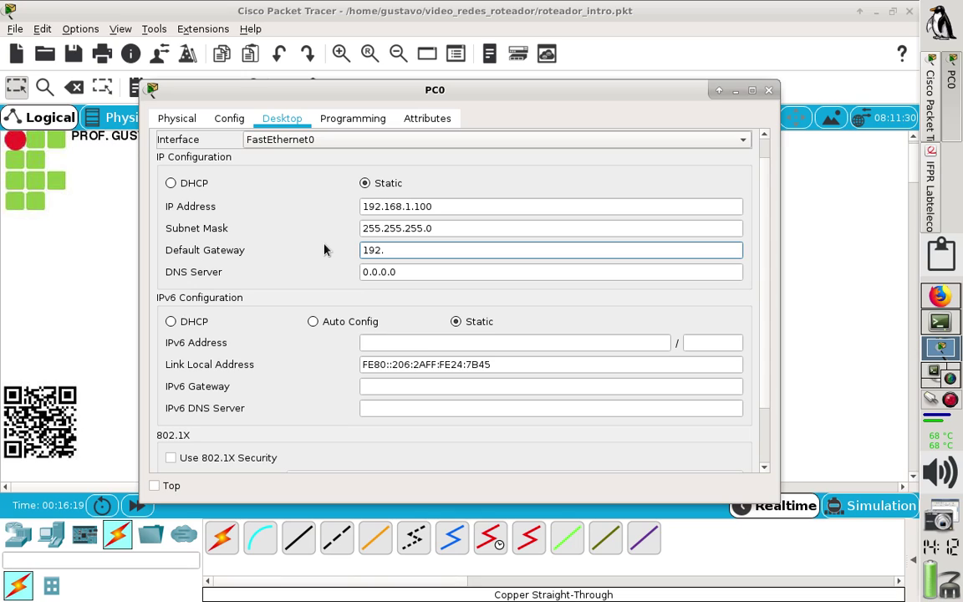
pyautogui.write('168')
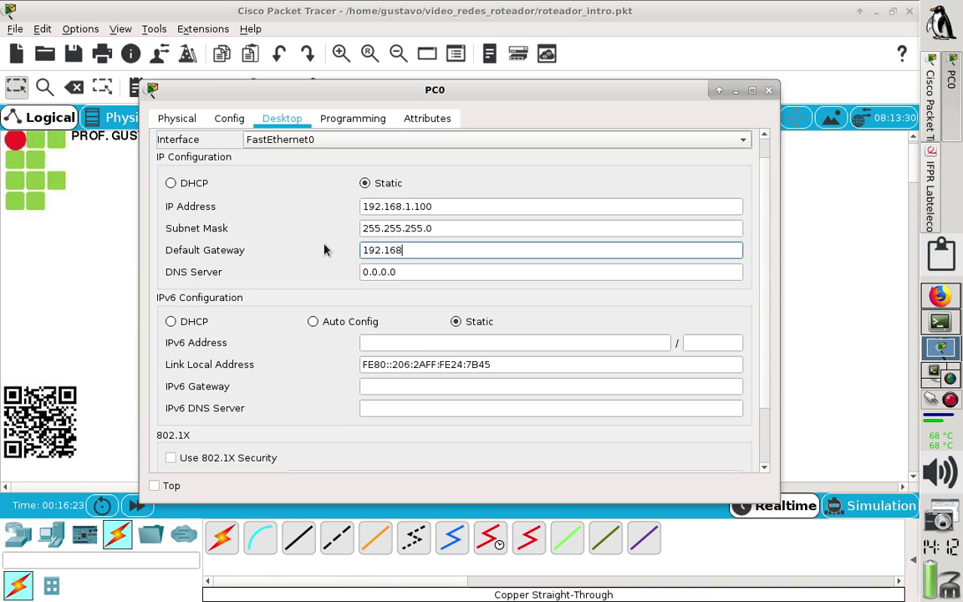
pyautogui.write('.1.254')
# Set PC0's DNS server to 192.168.1.254, briefly trying 8.8.8.8 before pasting the gateway back.
pyautogui.moveTo(437, 251); pyautogui.dragTo(343, 244)
pyautogui.hotkey('ctrl', 'c')
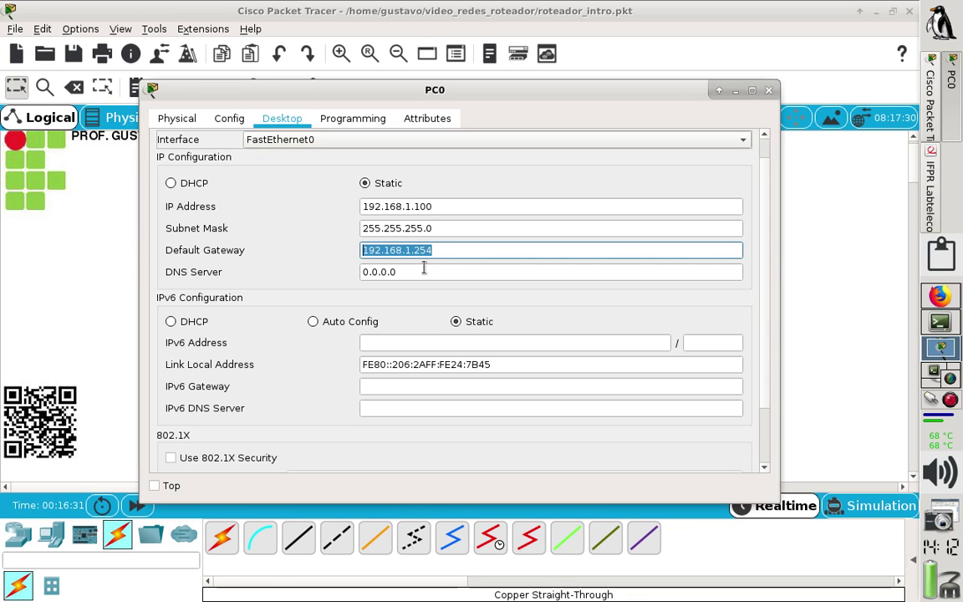
pyautogui.moveTo(424, 267); pyautogui.dragTo(338, 256)
pyautogui.hotkey('ctrl', 'v')
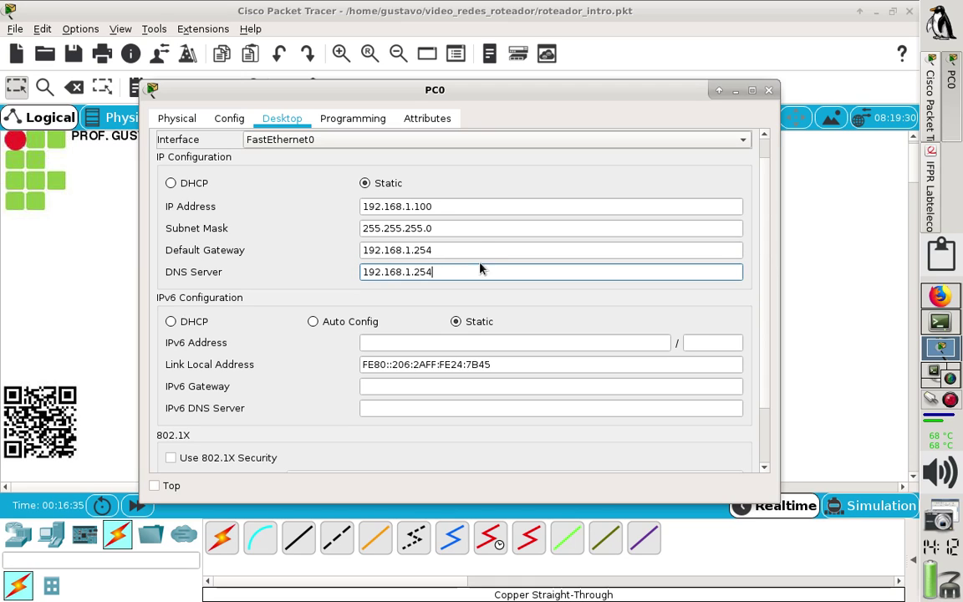
pyautogui.click(477, 251)
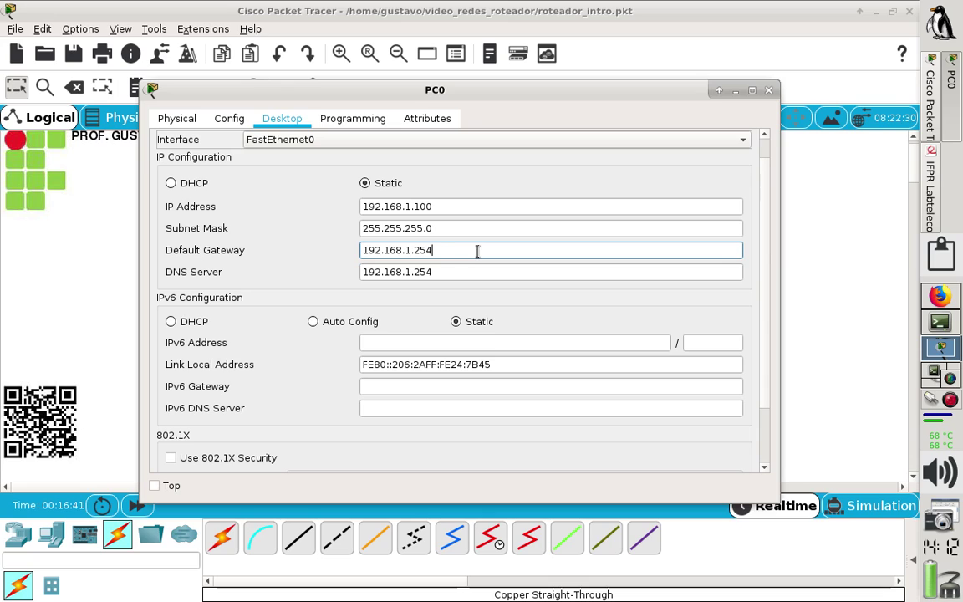
pyautogui.press('Tab')
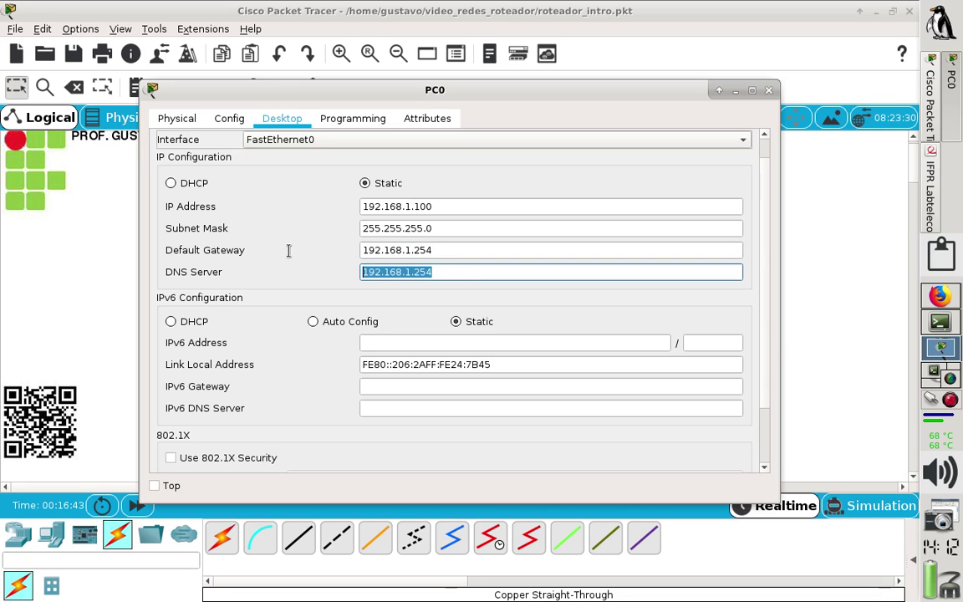
pyautogui.write('8.')
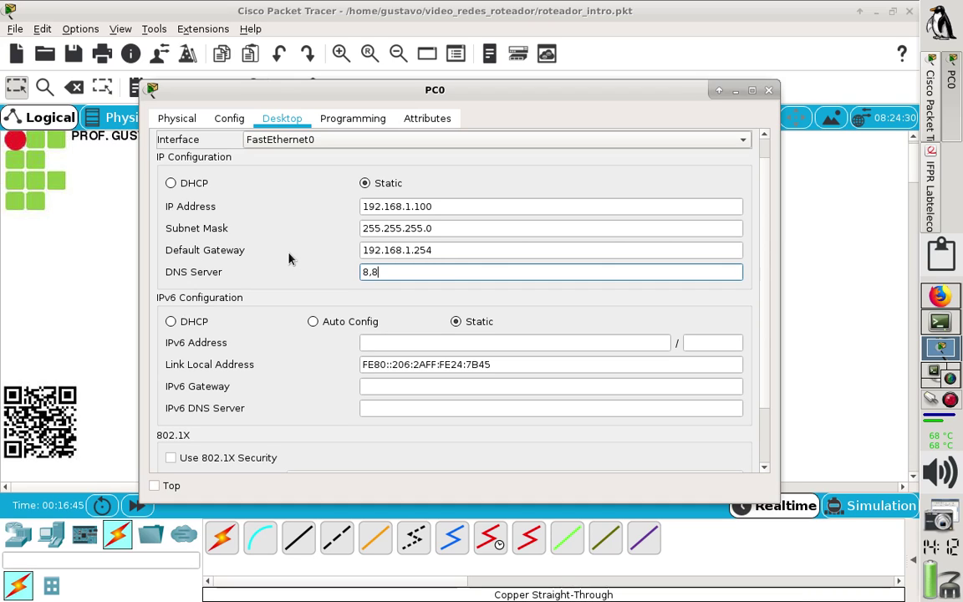
pyautogui.write('8.8.8')
pyautogui.moveTo(463, 249); pyautogui.dragTo(360, 240)
pyautogui.hotkey('ctrl', 'c')
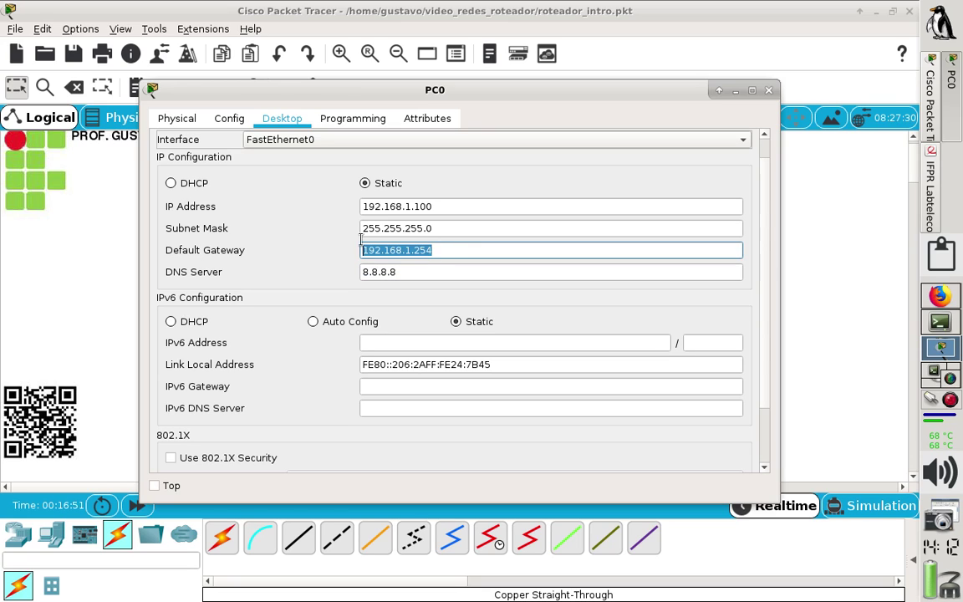
pyautogui.click(420, 269)
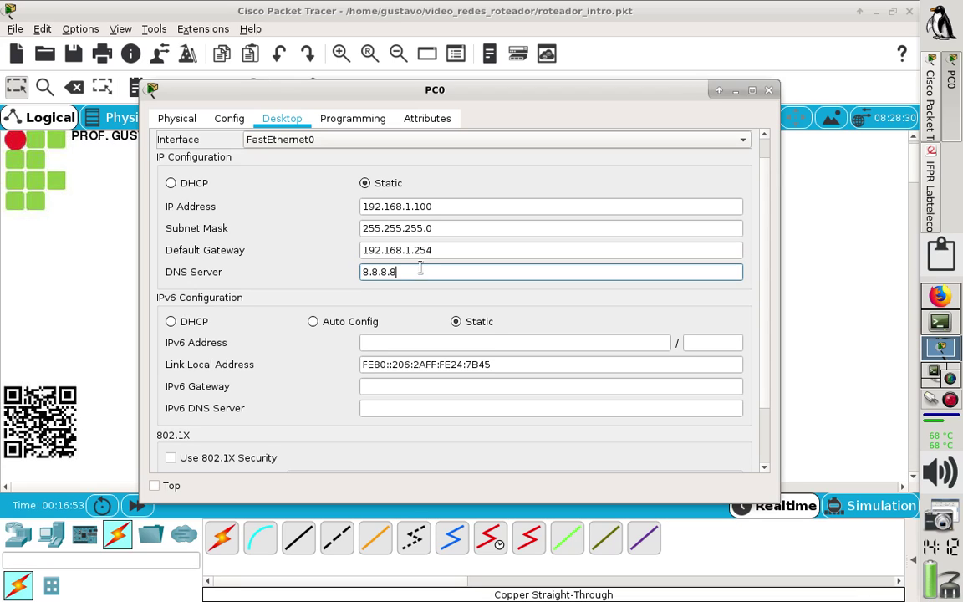
pyautogui.moveTo(420, 269); pyautogui.dragTo(286, 258)
pyautogui.hotkey('ctrl', 'v')
pyautogui.click(450, 251)
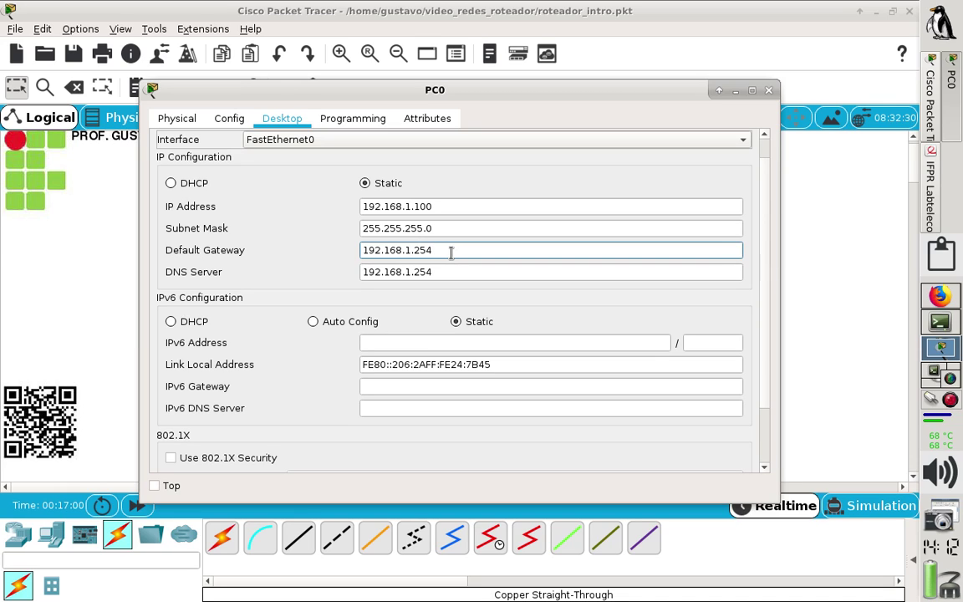
pyautogui.moveTo(450, 252); pyautogui.dragTo(353, 256)
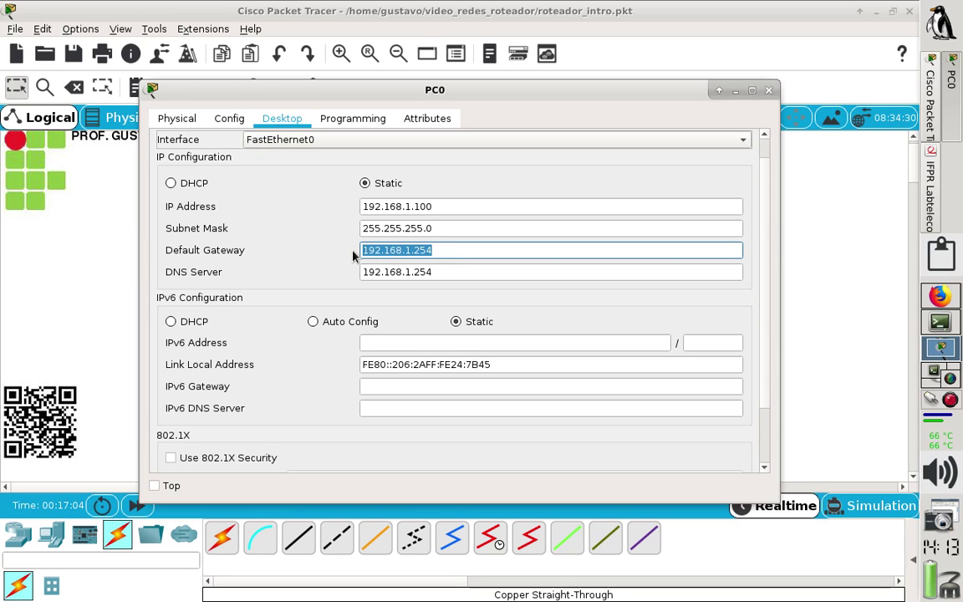
pyautogui.click(412, 243)
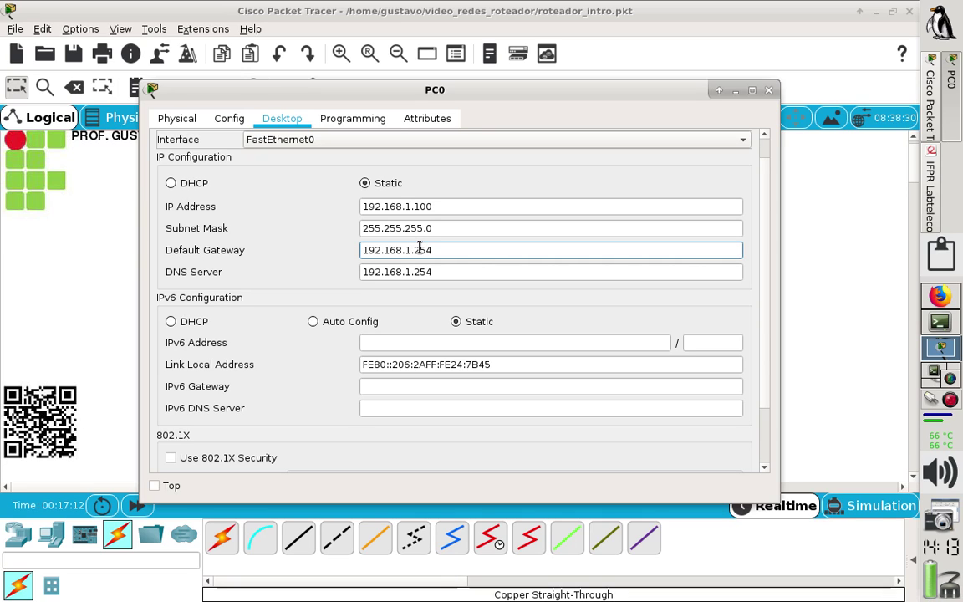
pyautogui.click(412, 207)
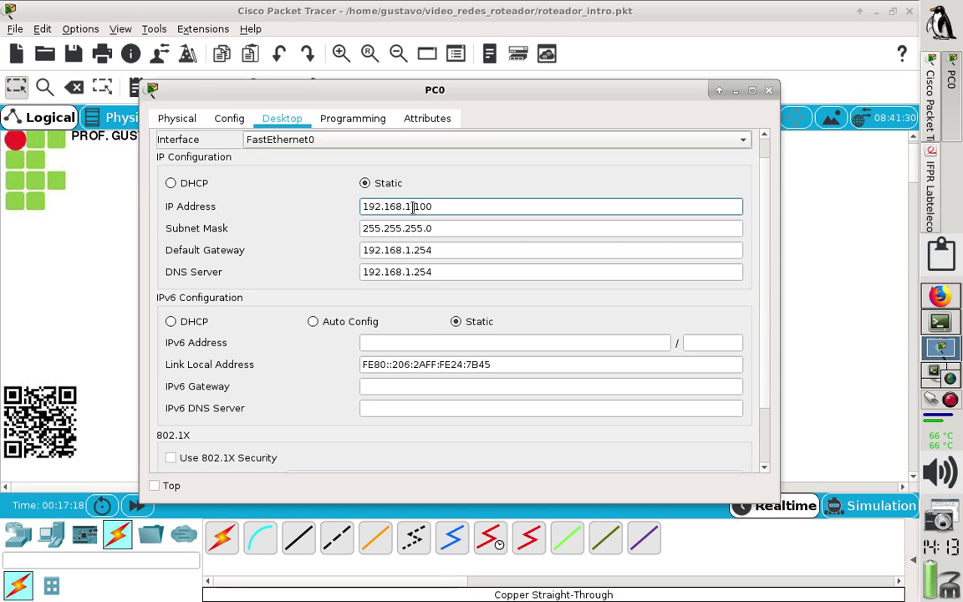
pyautogui.moveTo(413, 206); pyautogui.dragTo(361, 207)
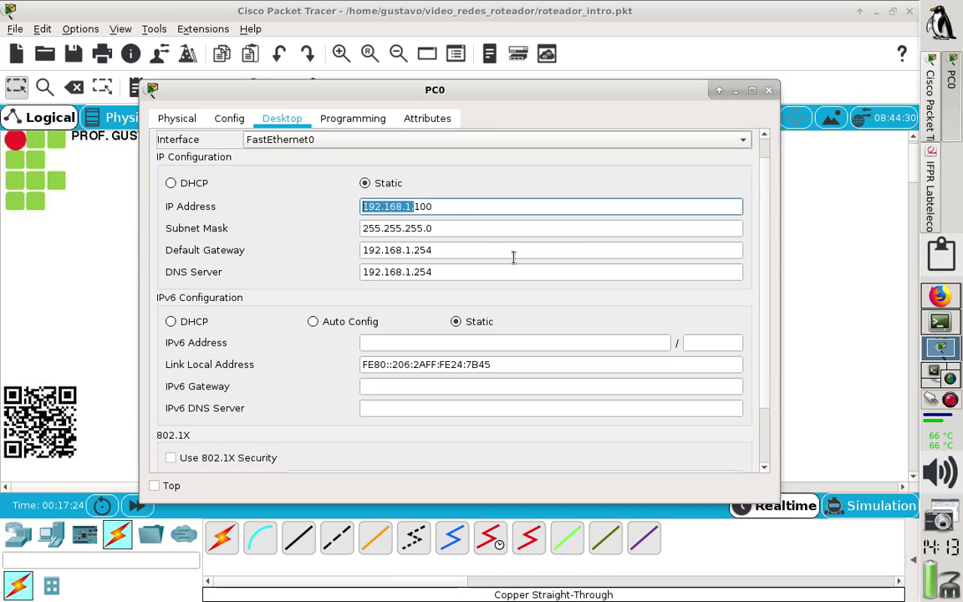
pyautogui.moveTo(413, 249); pyautogui.dragTo(358, 247)
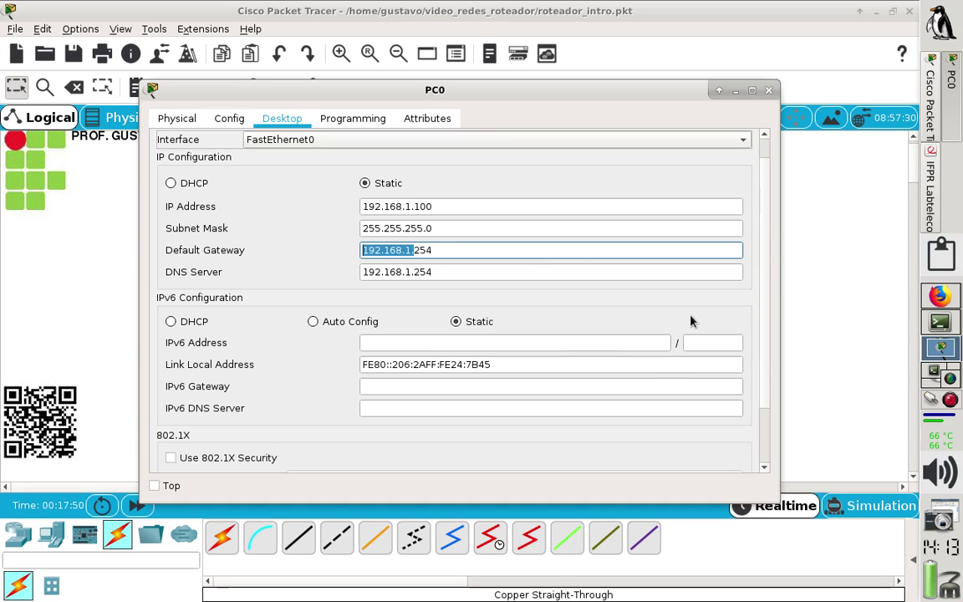
# Recheck PC0's default gateway 192.168.1.254, then switch to the IPv4_parte_02 spreadsheet.
pyautogui.click(845, 322)
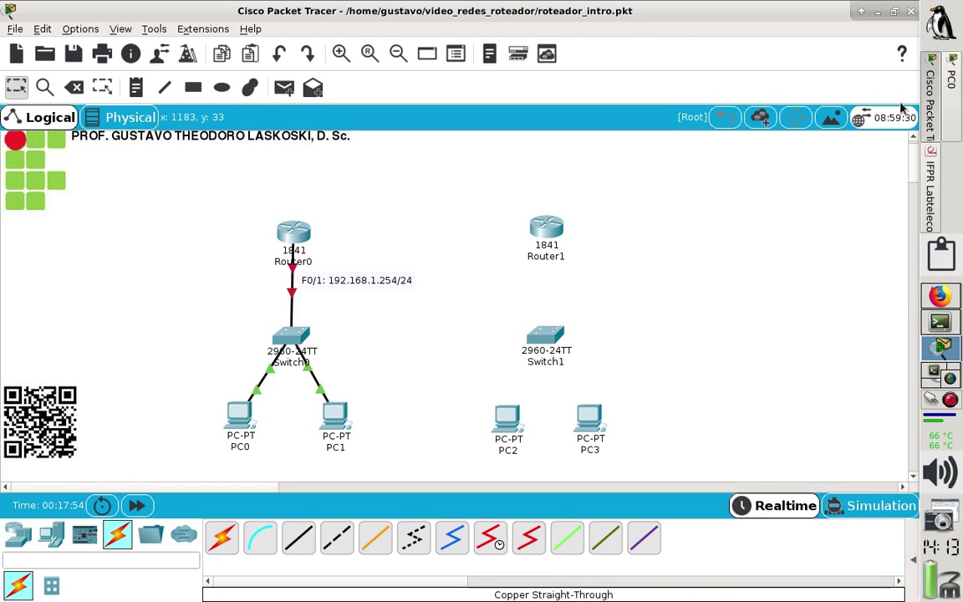
pyautogui.click(945, 26)
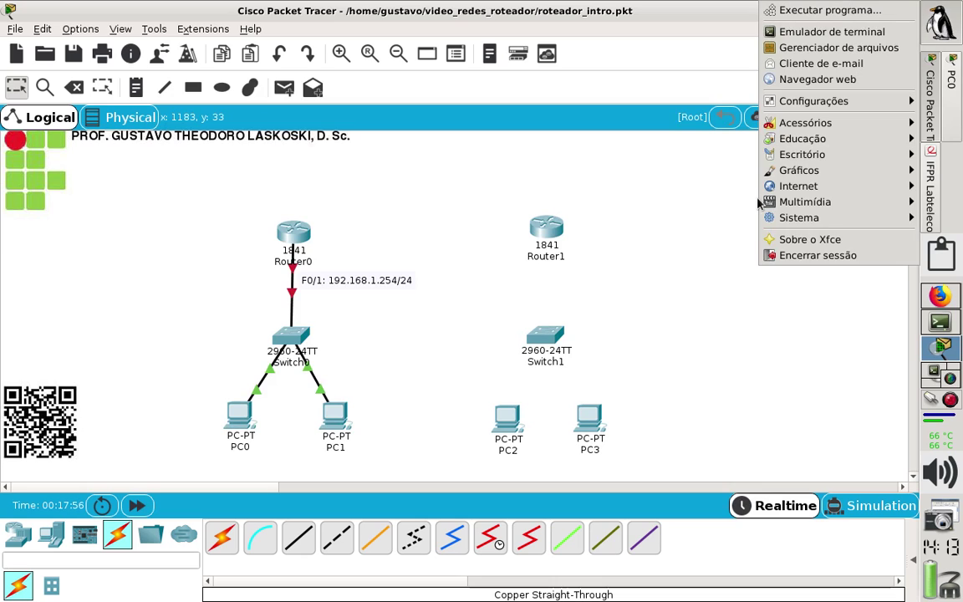
pyautogui.moveTo(808, 199)
pyautogui.click(673, 212)
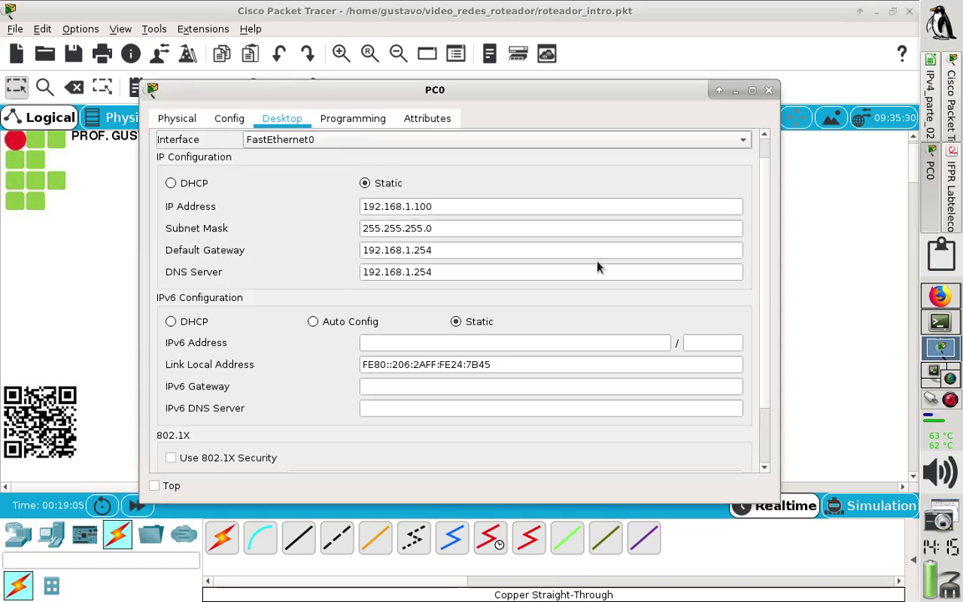
pyautogui.click(598, 260)
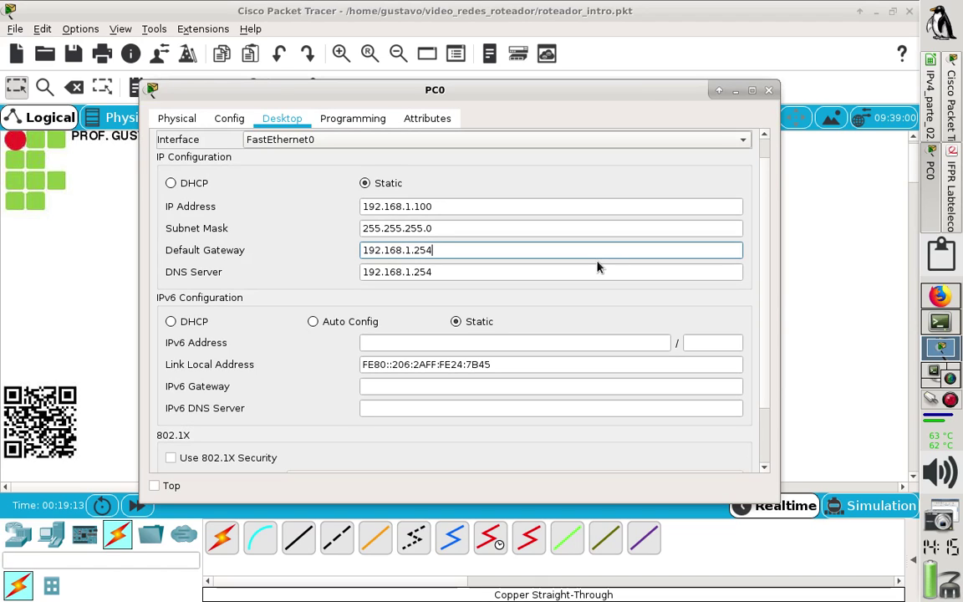
pyautogui.click(930, 114)
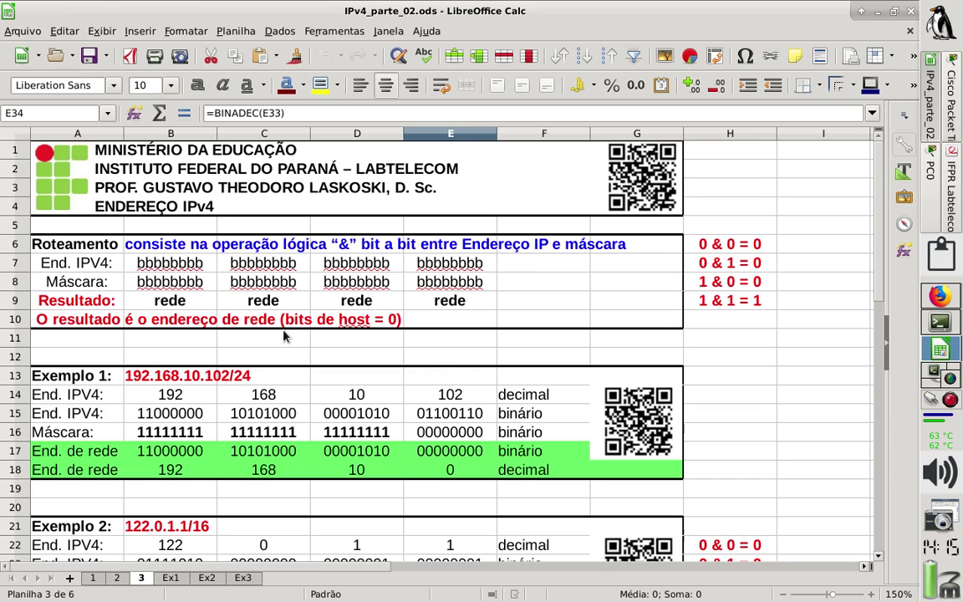
# Delete the first example's decimal octets in B14:E14, then go back to Packet Tracer.
pyautogui.moveTo(171, 400); pyautogui.dragTo(421, 398)
pyautogui.press('Delete')
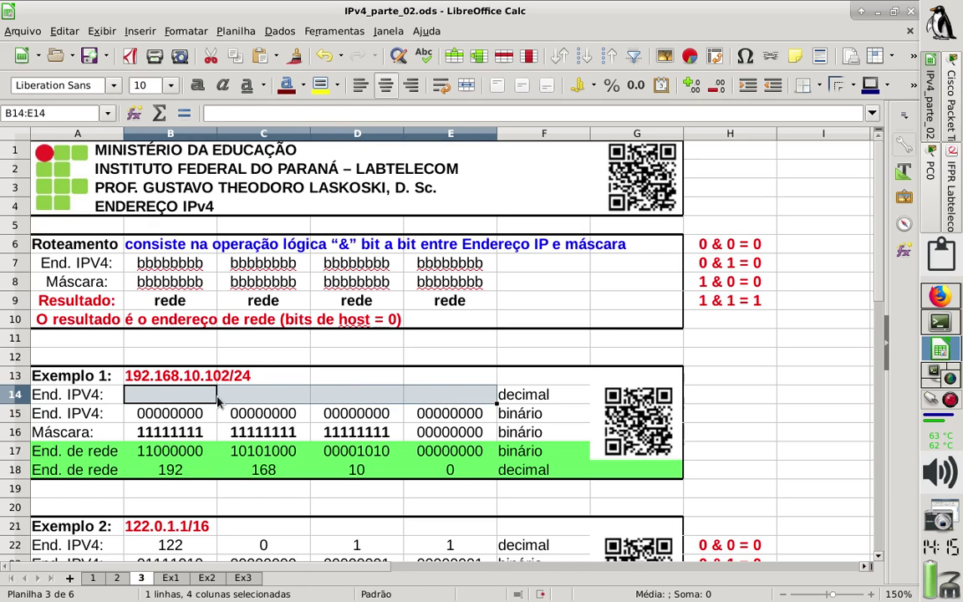
pyautogui.press('Right')
pyautogui.click(163, 376)
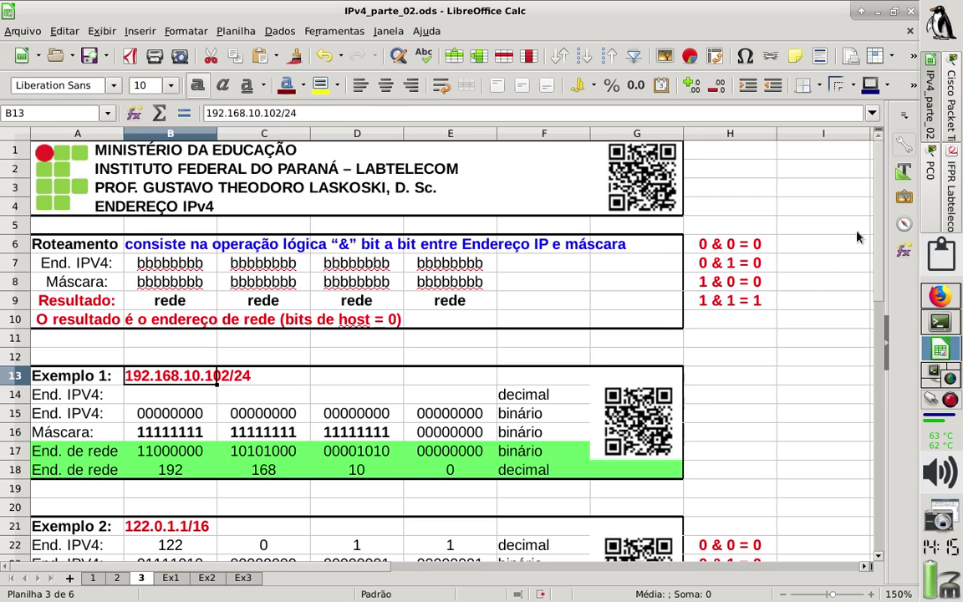
pyautogui.click(950, 132)
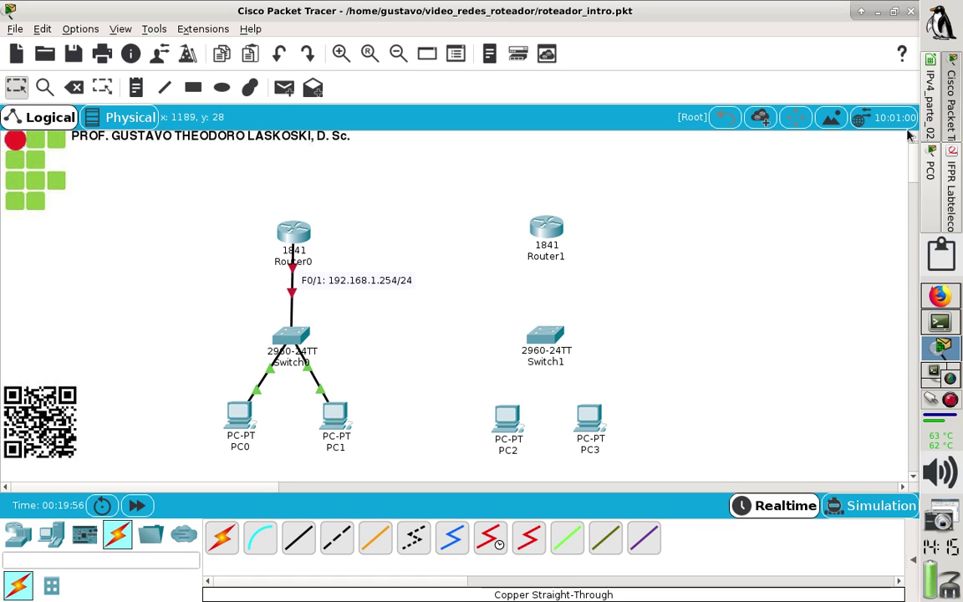
# Bring up laboratorio_roteador.pdf to view the two-router diagram's addresses.
pyautogui.click(950, 175)
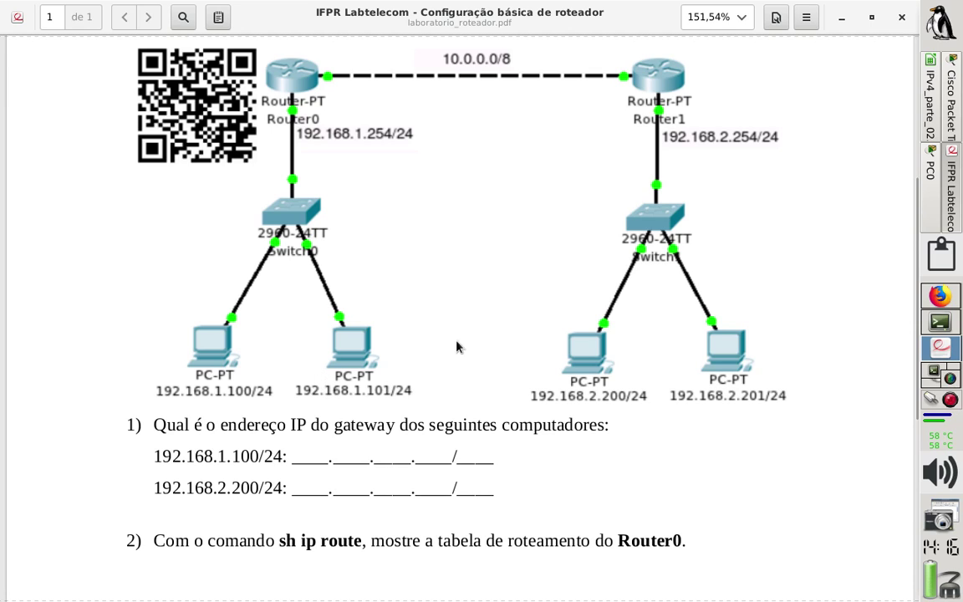
# In IPv4_parte_02, replace the B13 example address with 192.168.1.101/24.
pyautogui.click(929, 122)
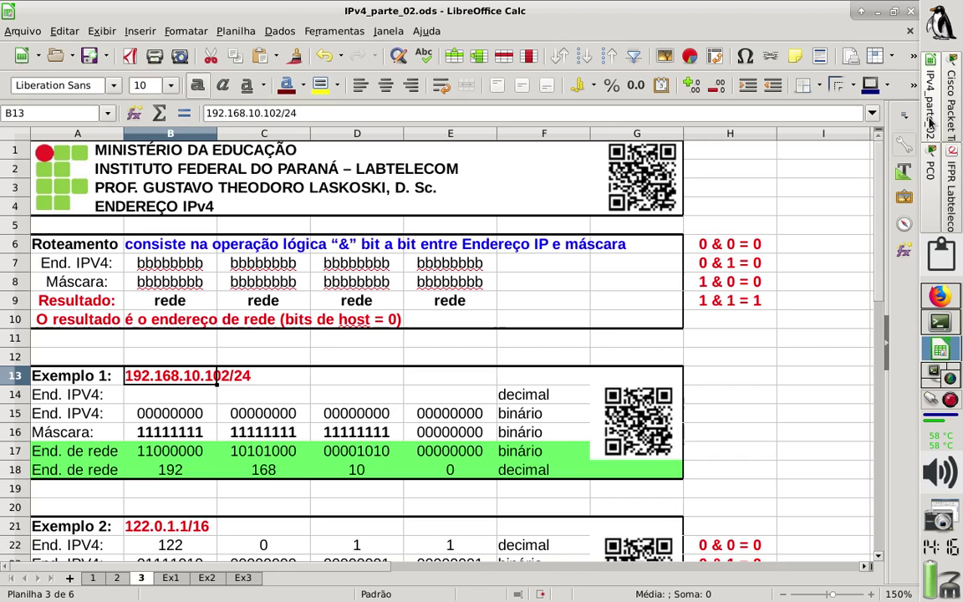
pyautogui.click(167, 412)
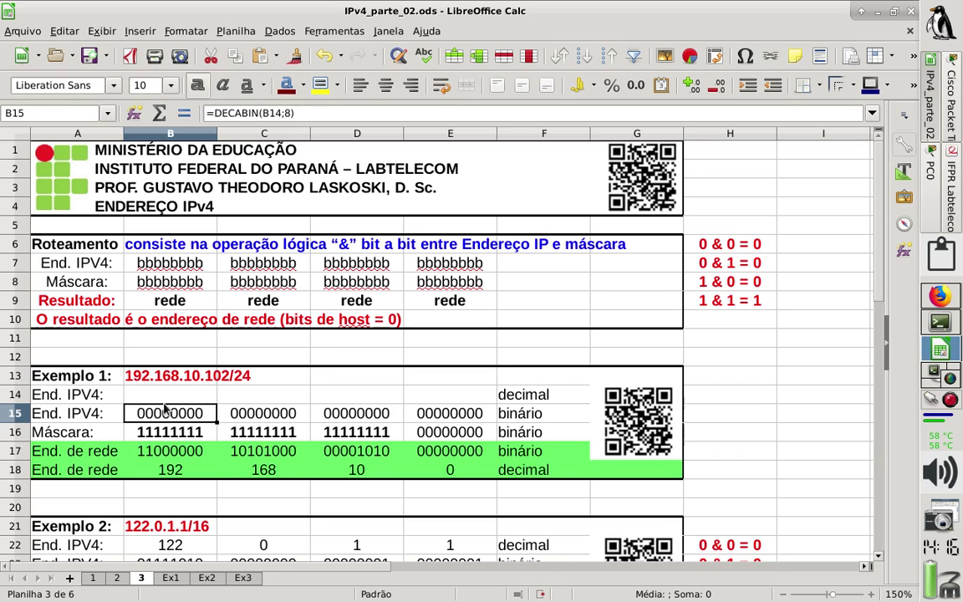
pyautogui.moveTo(172, 376); pyautogui.dragTo(259, 378)
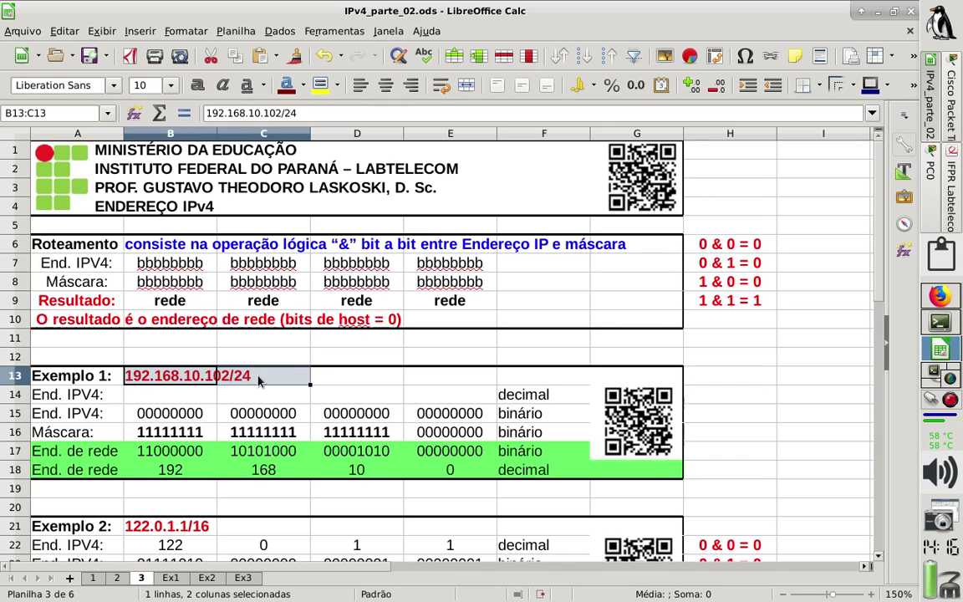
pyautogui.write('192.168.')
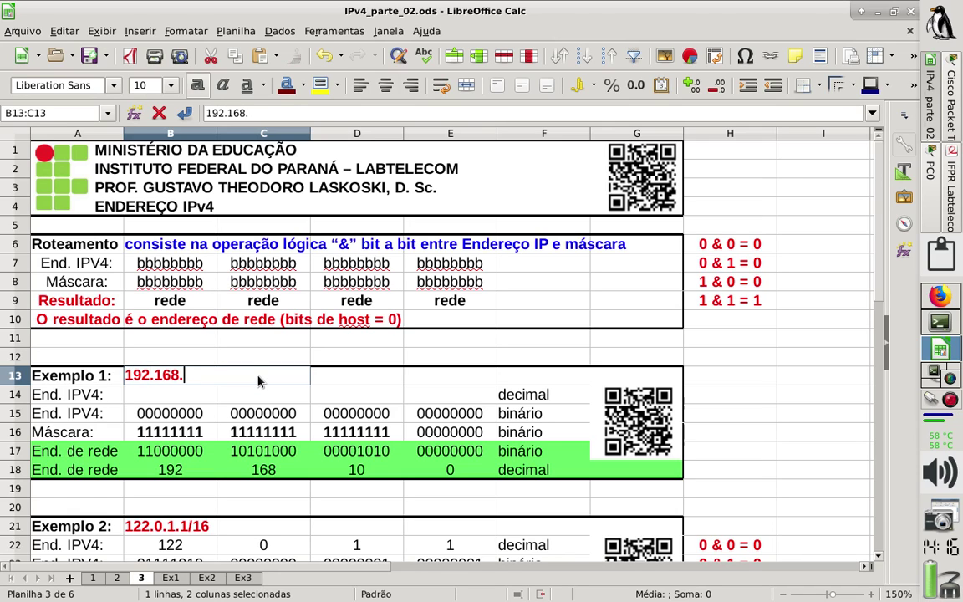
pyautogui.write('1')
pyautogui.write('.100/')
pyautogui.press('BackSpace')
pyautogui.press('BackSpace')
pyautogui.write('1')
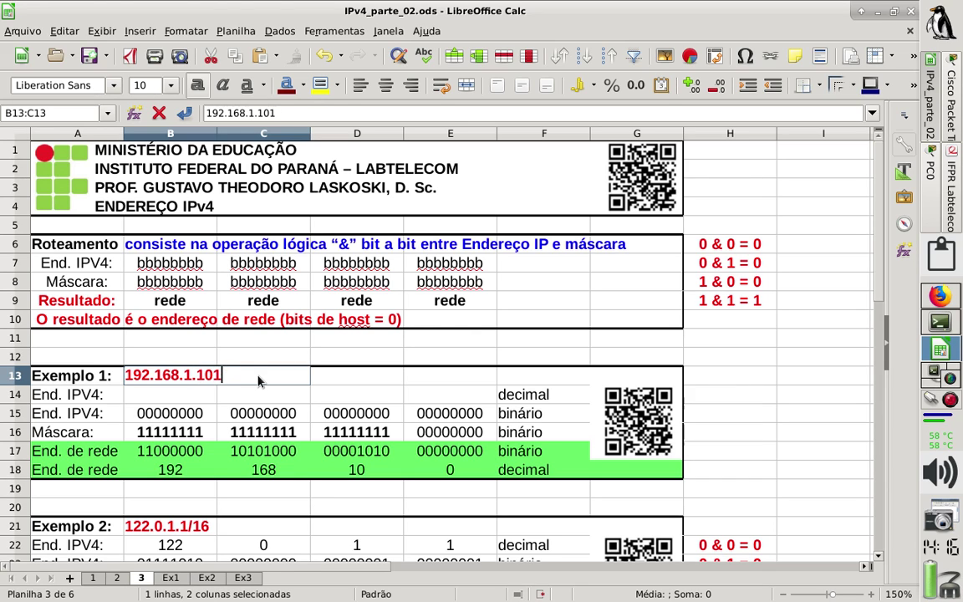
pyautogui.write('/24')
pyautogui.press('Return')
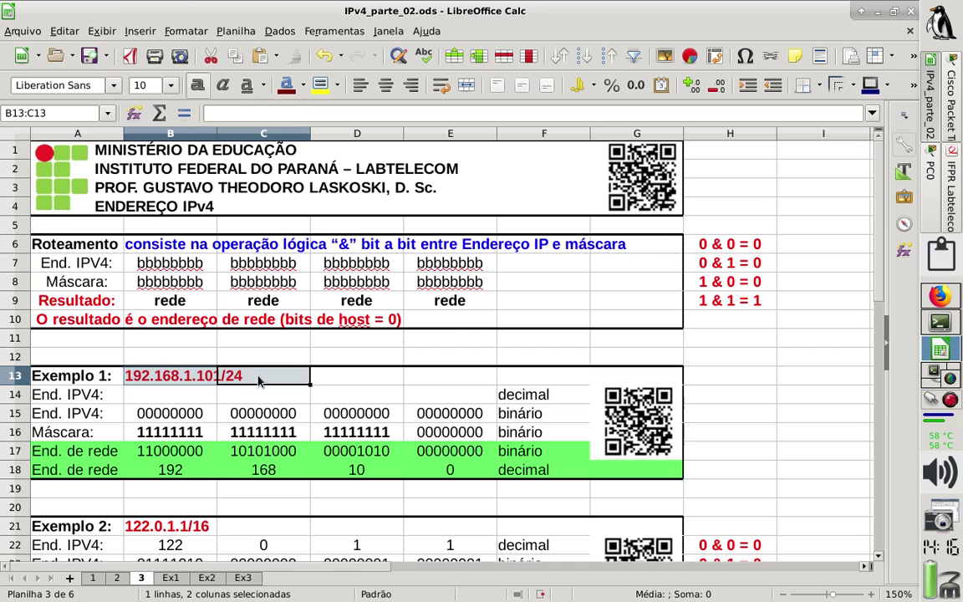
pyautogui.press('Down')
pyautogui.press('Down')
pyautogui.press('Down')
pyautogui.press('Down')
pyautogui.press('Down')
pyautogui.press('Down')
pyautogui.press('Down')
pyautogui.press('Down')
pyautogui.press('Down')
pyautogui.press('Down')
pyautogui.press('Down')
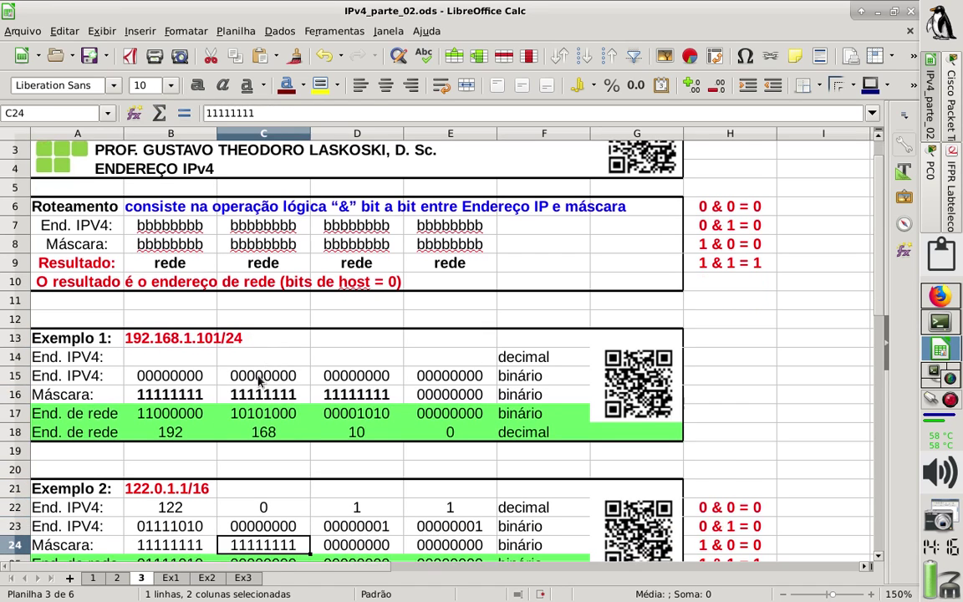
pyautogui.press('Down')
pyautogui.press('Down')
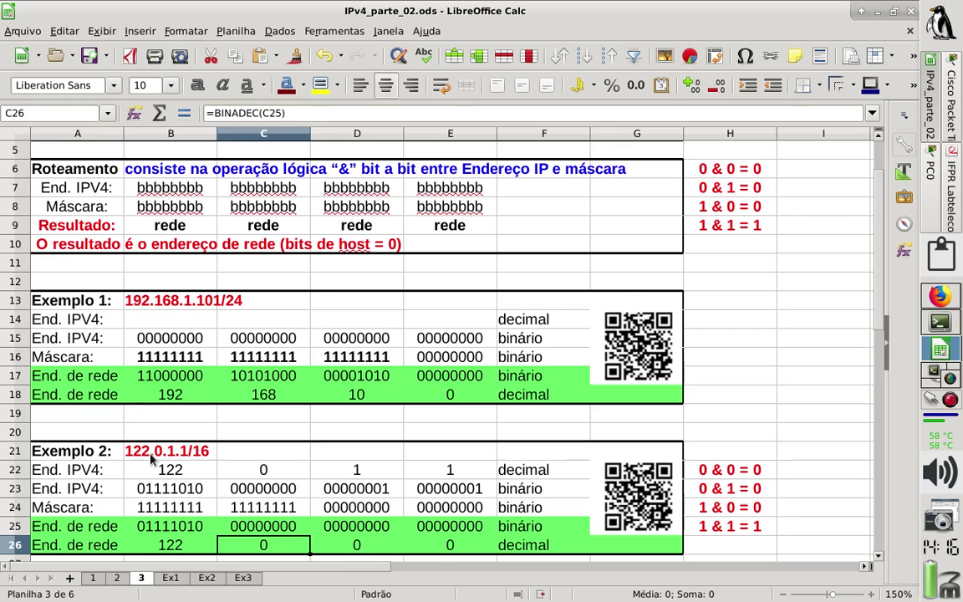
pyautogui.click(151, 458)
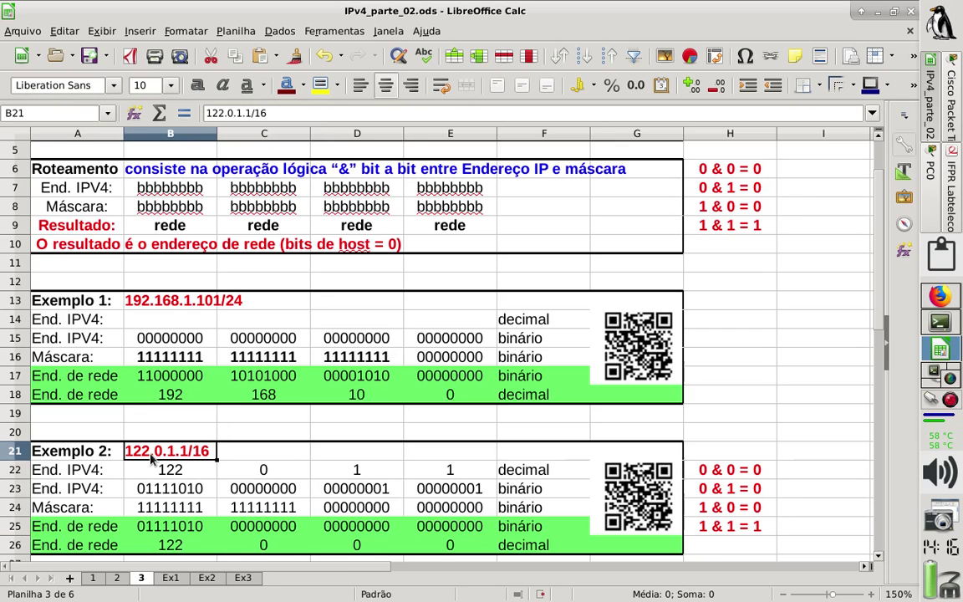
pyautogui.click(101, 307)
# Relabel the examples Destino in A13 and Origem in A21.
pyautogui.write('D')
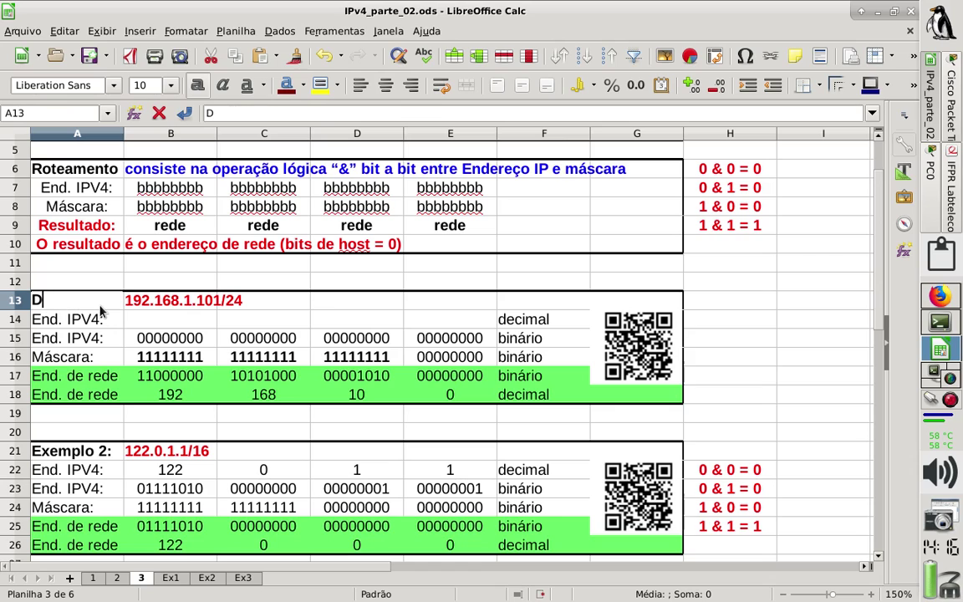
pyautogui.write('estino')
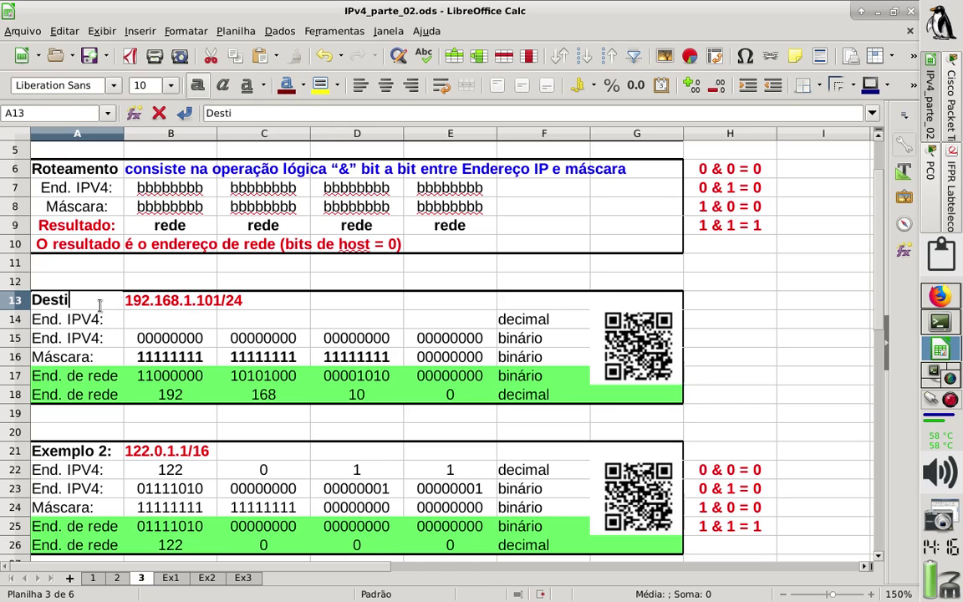
pyautogui.press('Return')
pyautogui.press('Down')
pyautogui.press('Down')
pyautogui.press('Down')
pyautogui.press('Down')
pyautogui.press('Down')
pyautogui.press('Down')
pyautogui.press('Down')
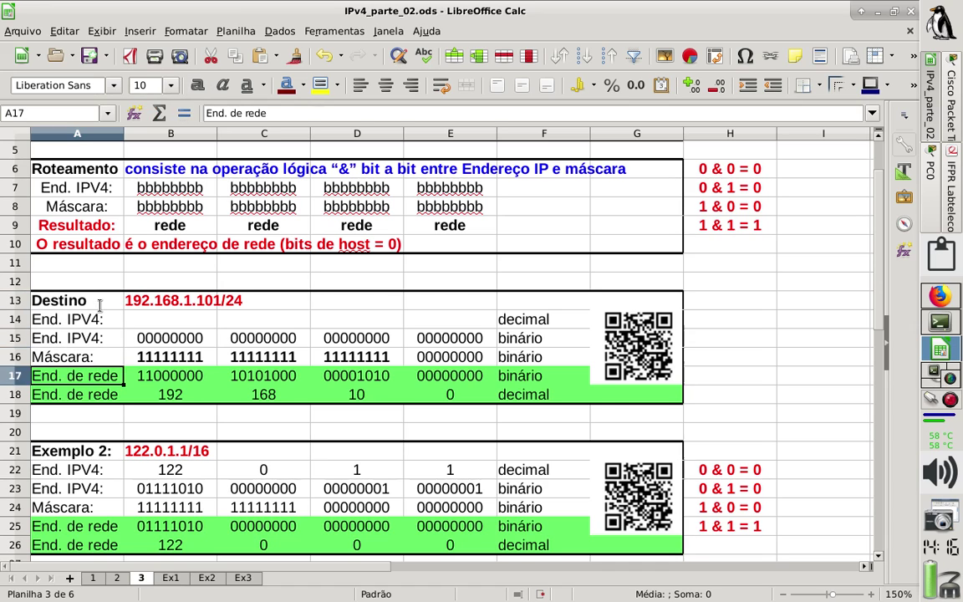
pyautogui.write('Origem')
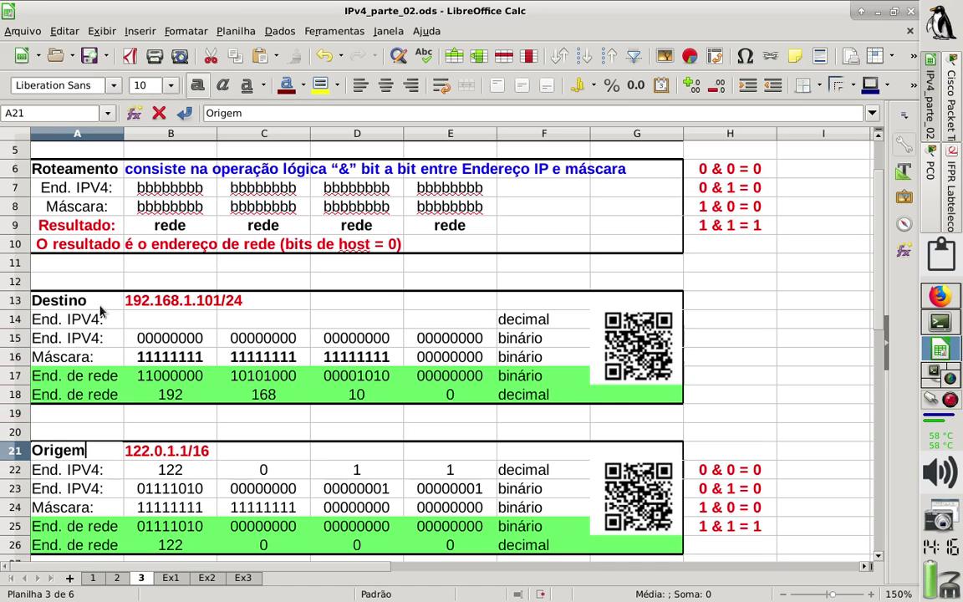
pyautogui.press('Return')
# Enter 192.168.1.100/24 as the Origem address in B21.
pyautogui.press('Up')
pyautogui.press('Right')
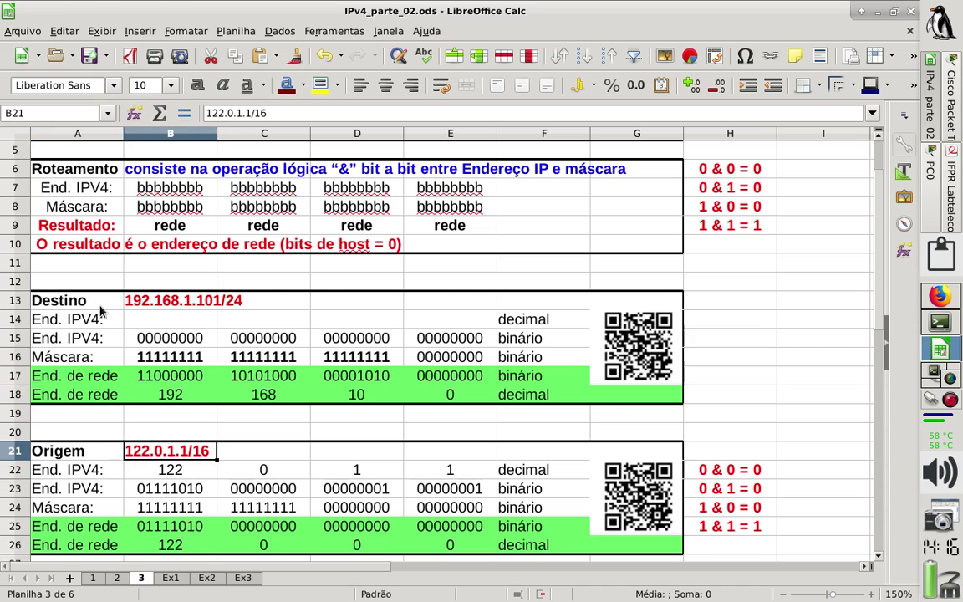
pyautogui.write('192')
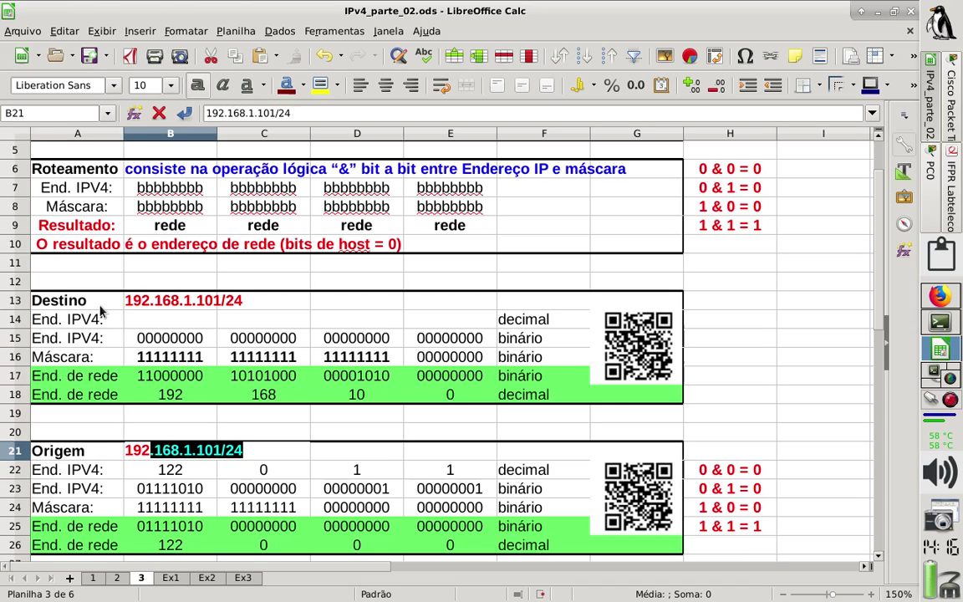
pyautogui.write('.168.1.100')
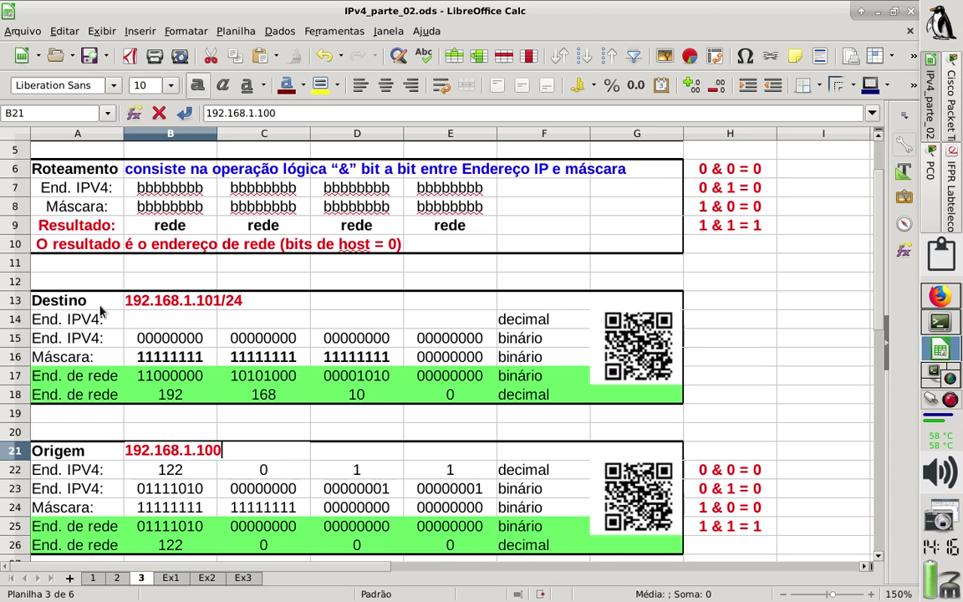
pyautogui.write('/24')
pyautogui.press('Return')
pyautogui.press('Return')
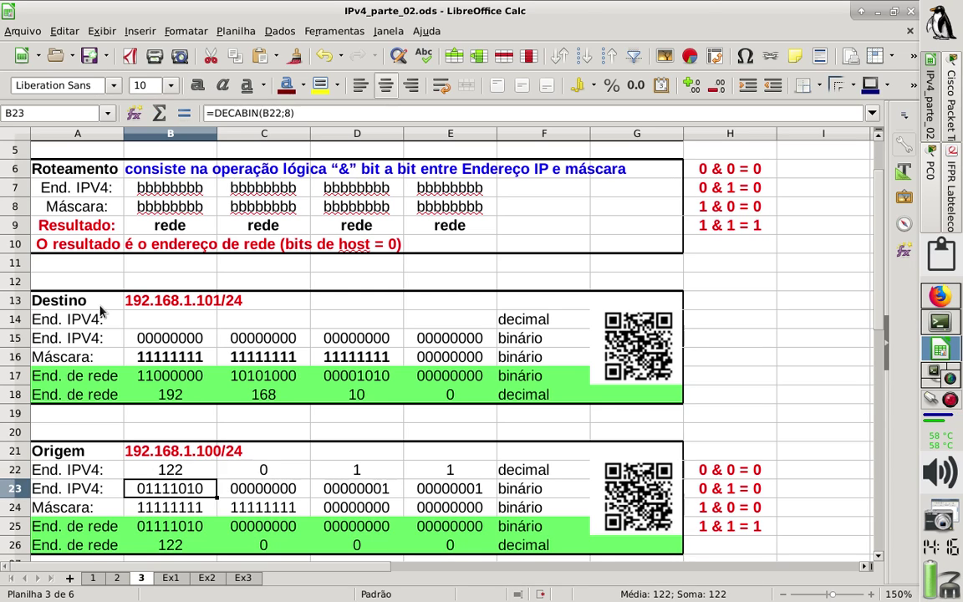
pyautogui.press('Return')
pyautogui.press('Return')
pyautogui.press('Return')
pyautogui.press('Return')
pyautogui.press('Return')
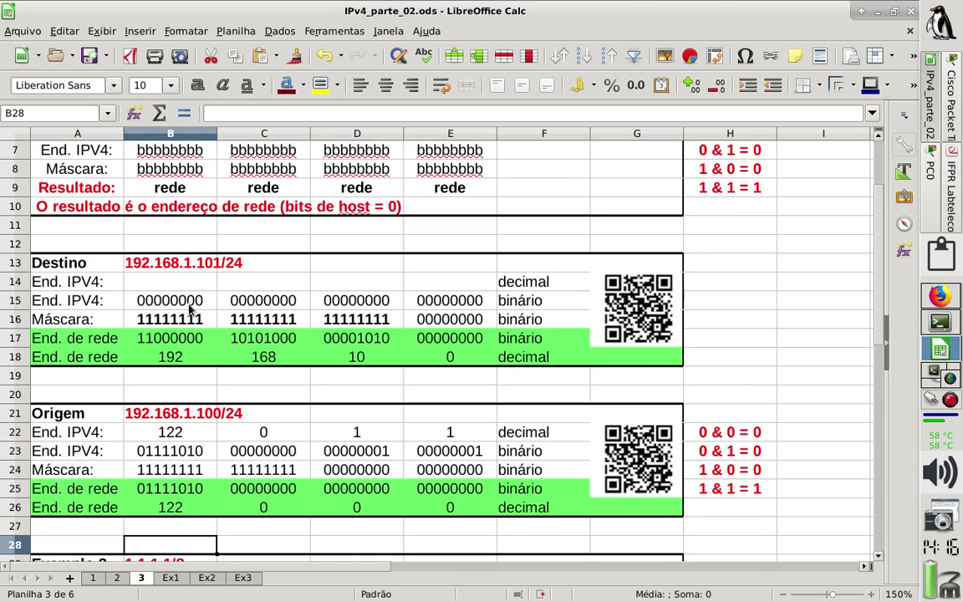
pyautogui.moveTo(180, 303); pyautogui.dragTo(446, 358)
# Clear the Destino computed cells and the Origem values in B22:E26.
pyautogui.press('Delete')
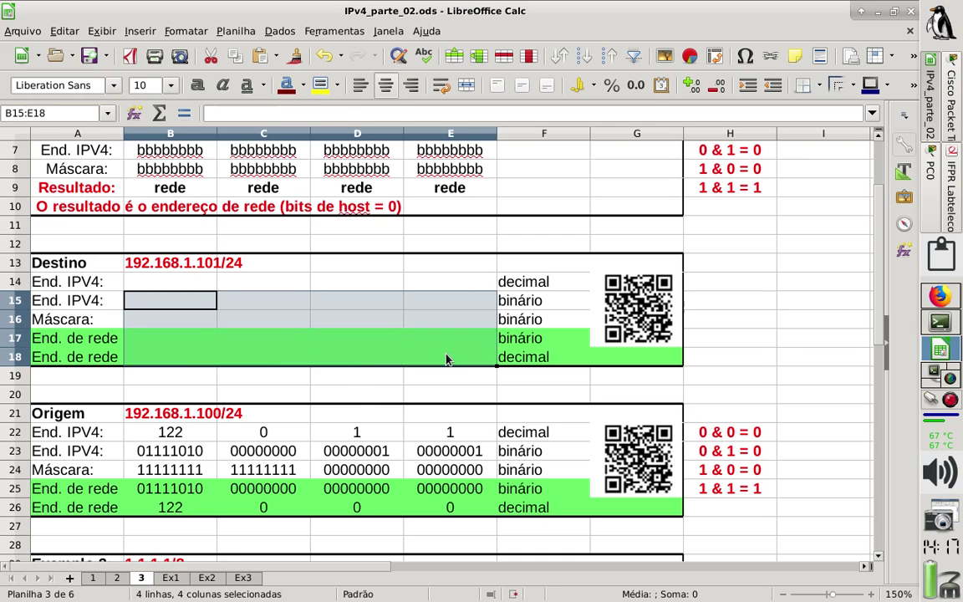
pyautogui.moveTo(167, 431); pyautogui.dragTo(449, 502)
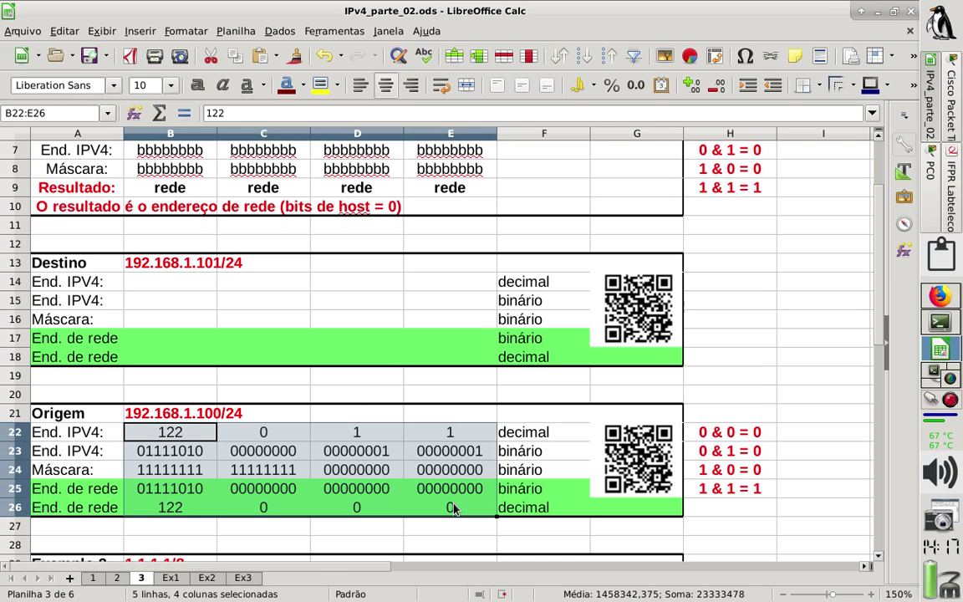
pyautogui.press('Delete')
pyautogui.click(453, 509)
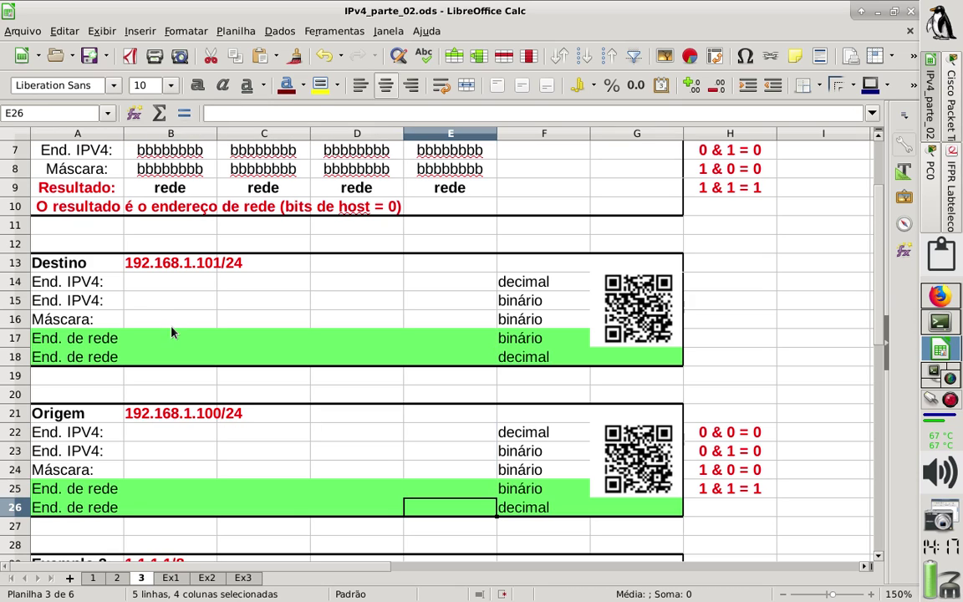
pyautogui.click(153, 315)
pyautogui.click(197, 283)
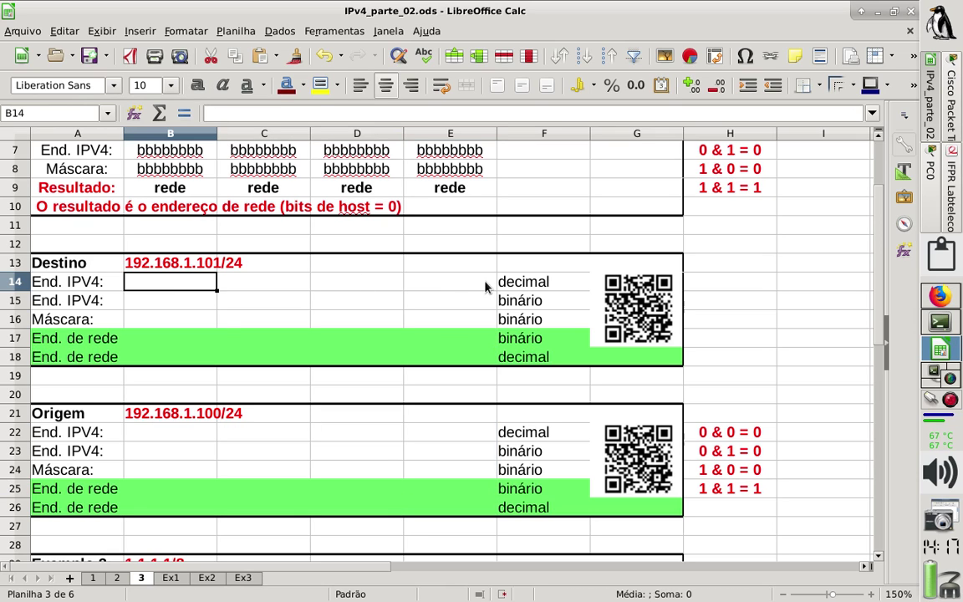
pyautogui.click(167, 301)
pyautogui.click(172, 285)
# Enter the Destino octets 192, 168, 1 and 101 across B14:E14.
pyautogui.write('192.')
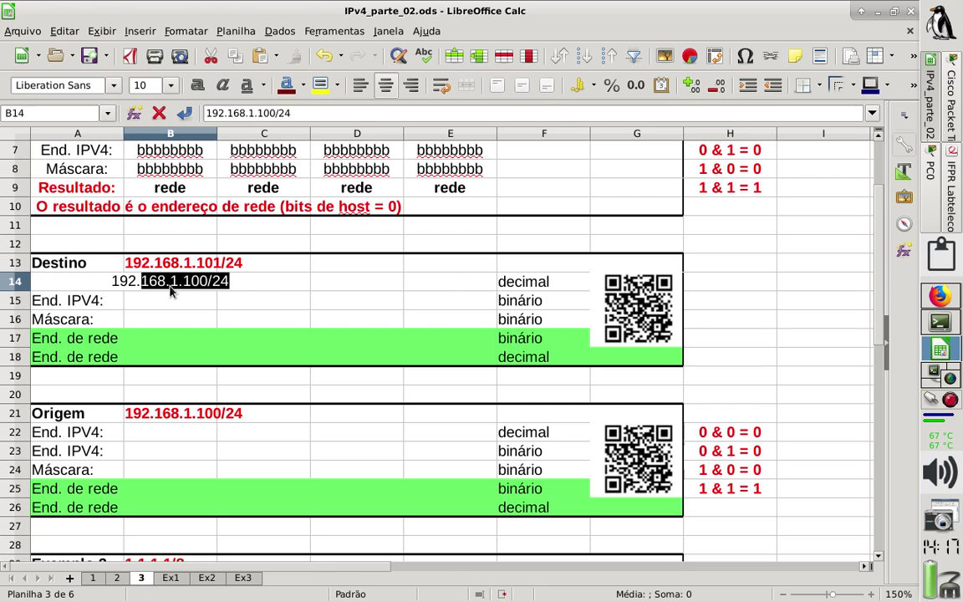
pyautogui.press('BackSpace')
pyautogui.press('Return')
pyautogui.press('Up')
pyautogui.press('Right')
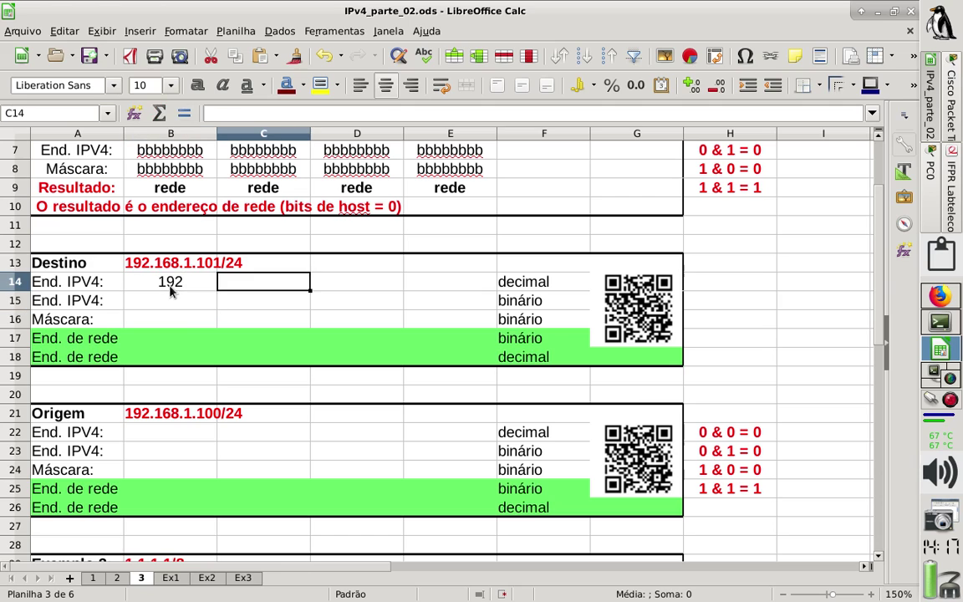
pyautogui.write('168')
pyautogui.press('Tab')
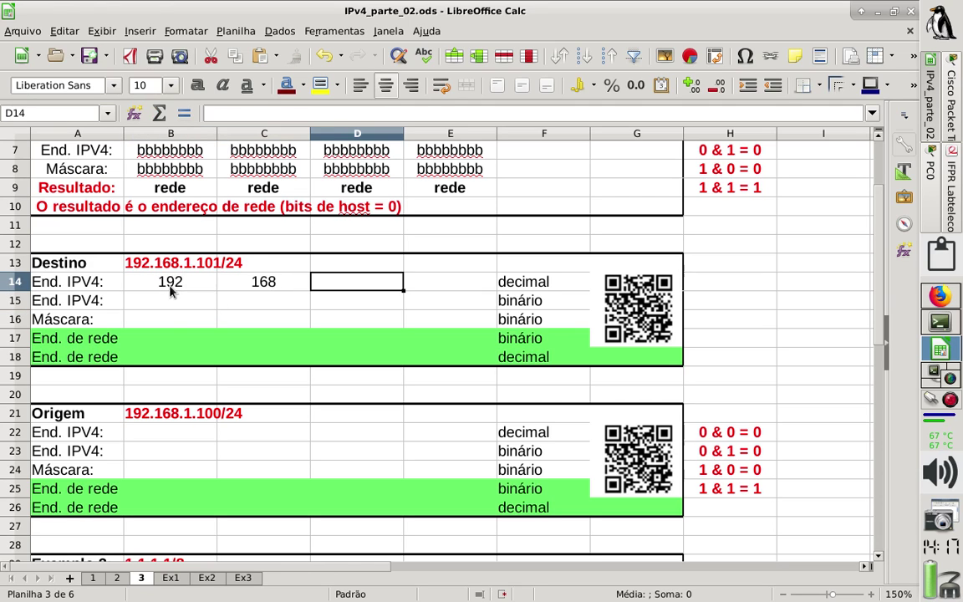
pyautogui.write('1')
pyautogui.press('Tab')
pyautogui.write('101')
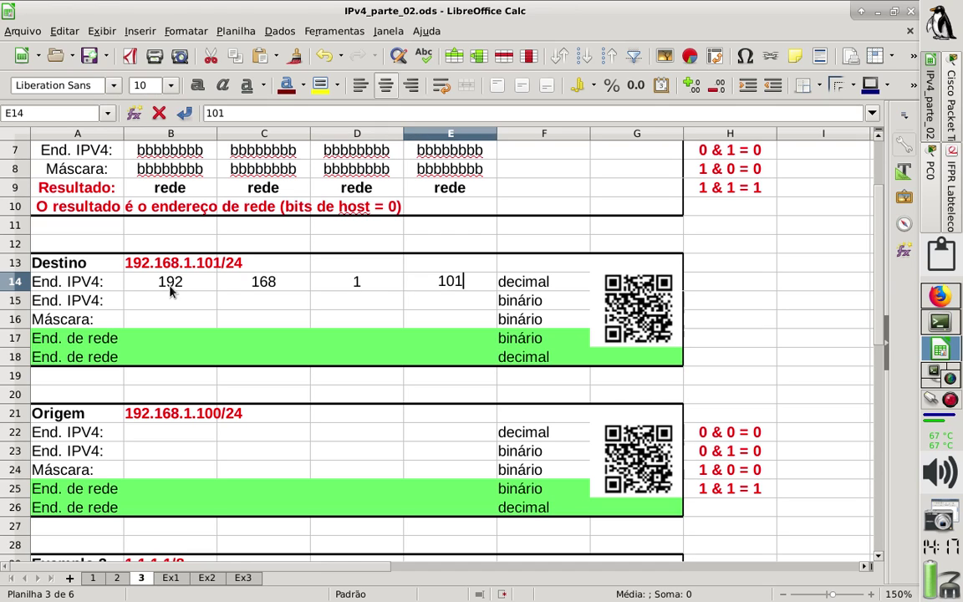
pyautogui.press('Return')
pyautogui.press('Left')
pyautogui.press('Left')
pyautogui.press('Left')
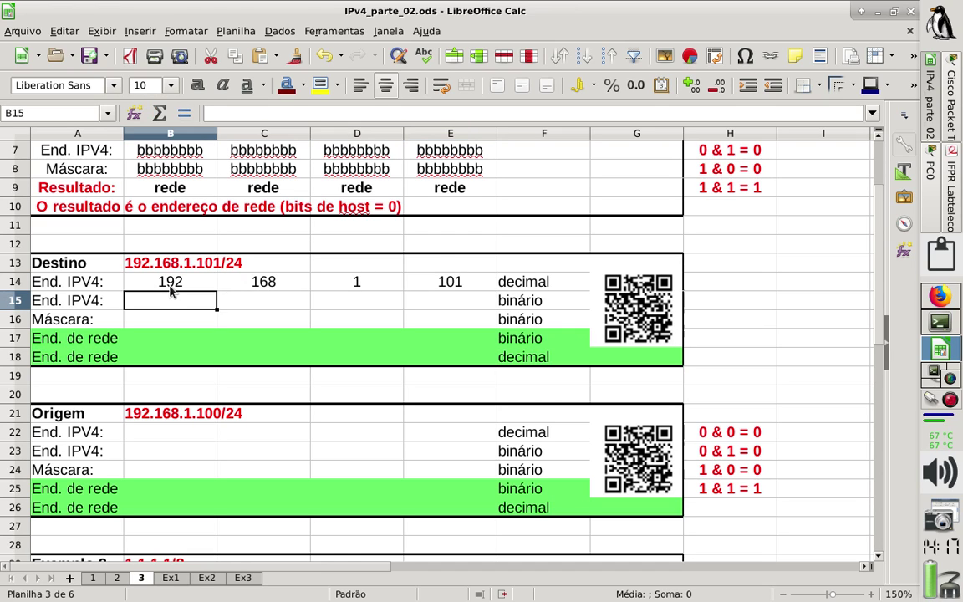
pyautogui.press('Down')
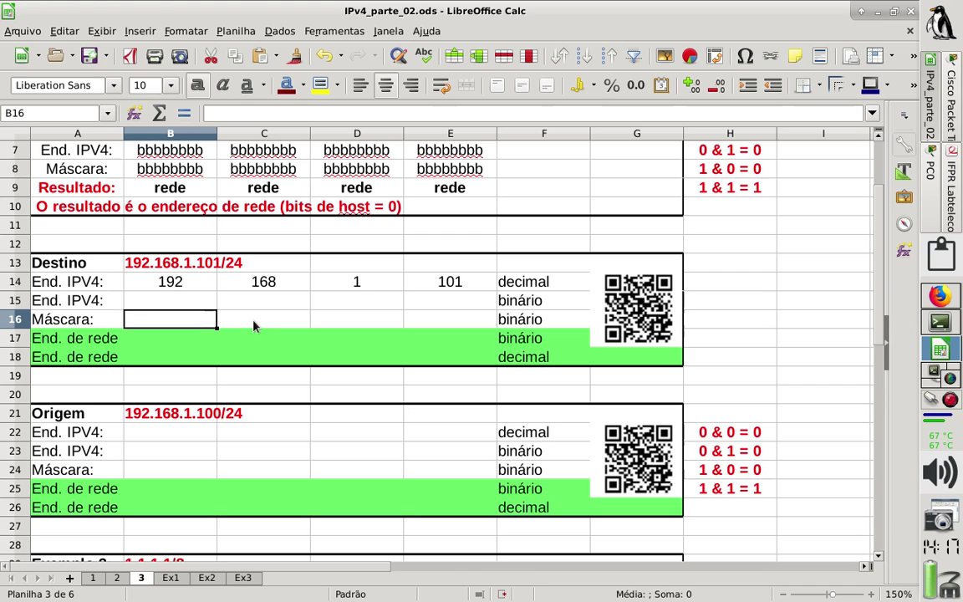
# Enter the Destino mask octets 11111111, 11111111, 111111111 and 00000000 across B16:E16.
pyautogui.write('1111111')
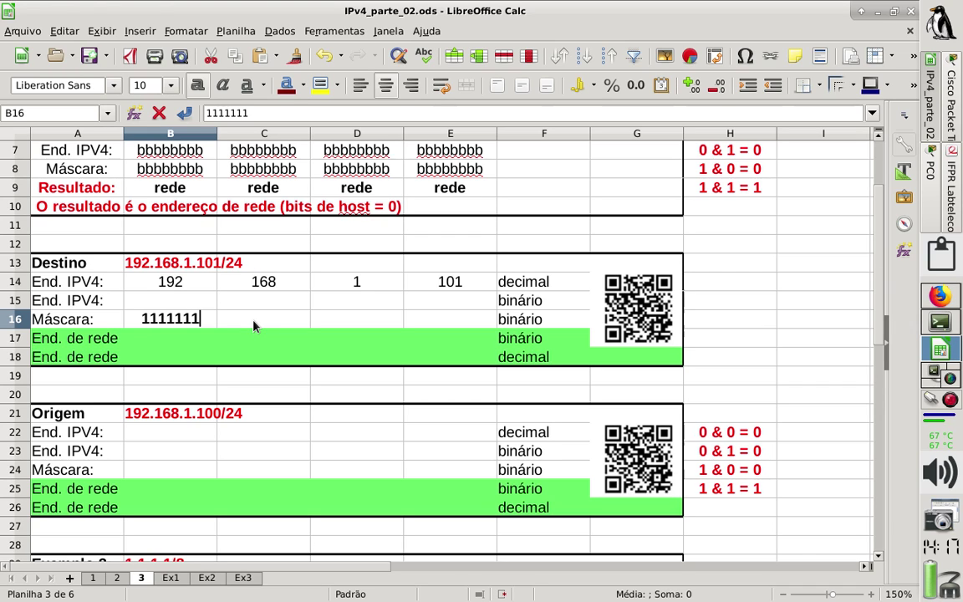
pyautogui.write('1')
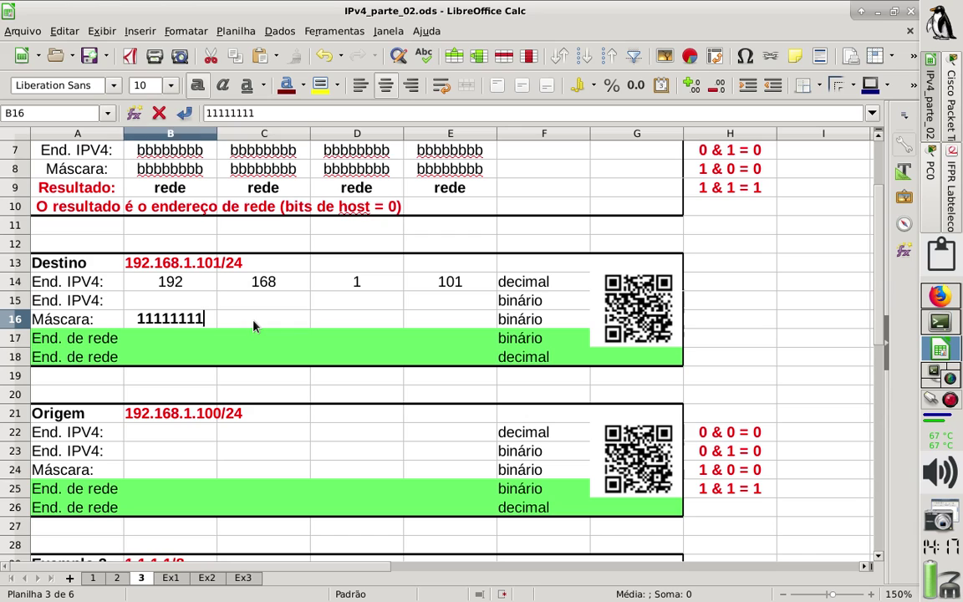
pyautogui.press('Tab')
pyautogui.write('111111')
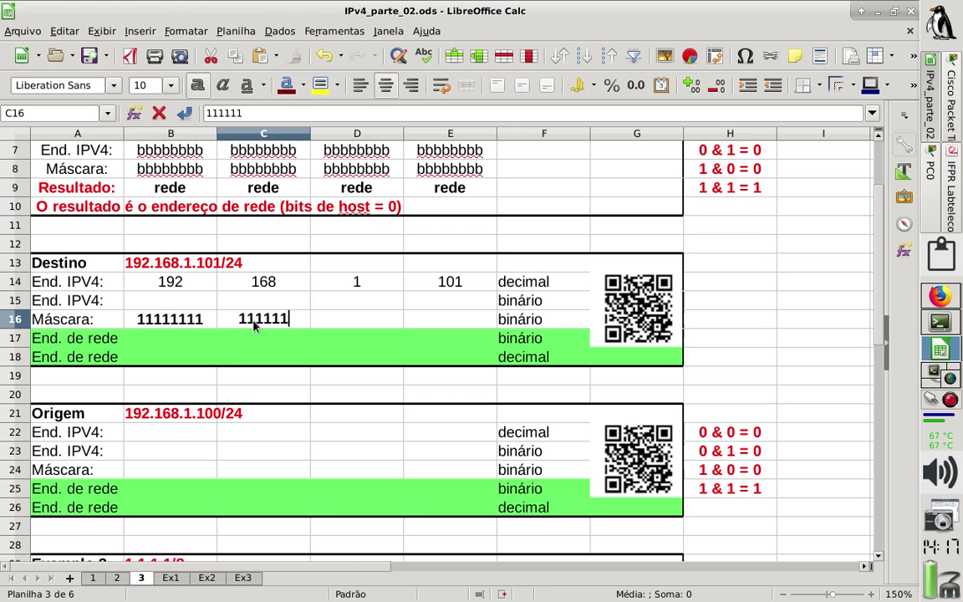
pyautogui.write('11')
pyautogui.press('Tab')
pyautogui.write('1')
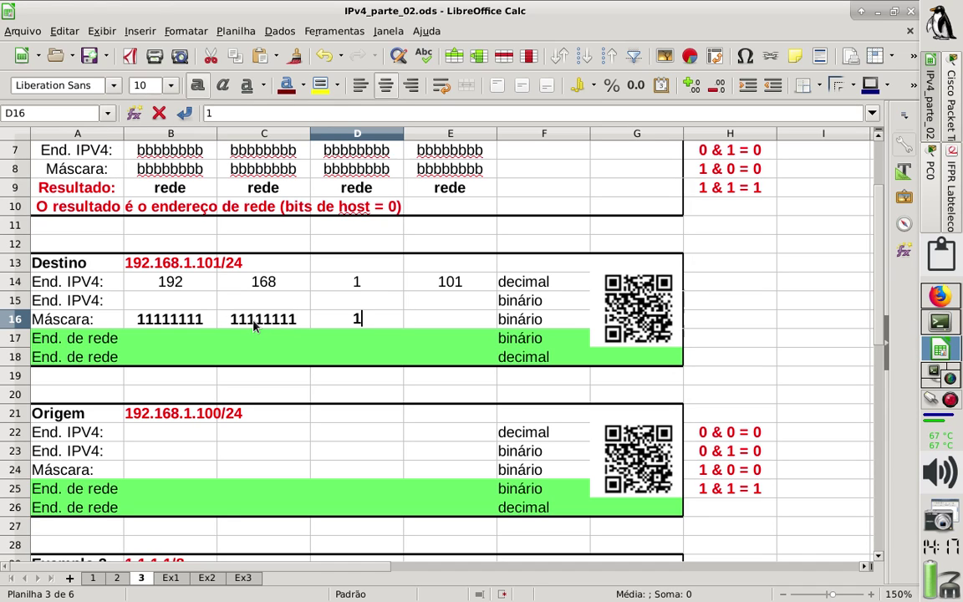
pyautogui.write('11111')
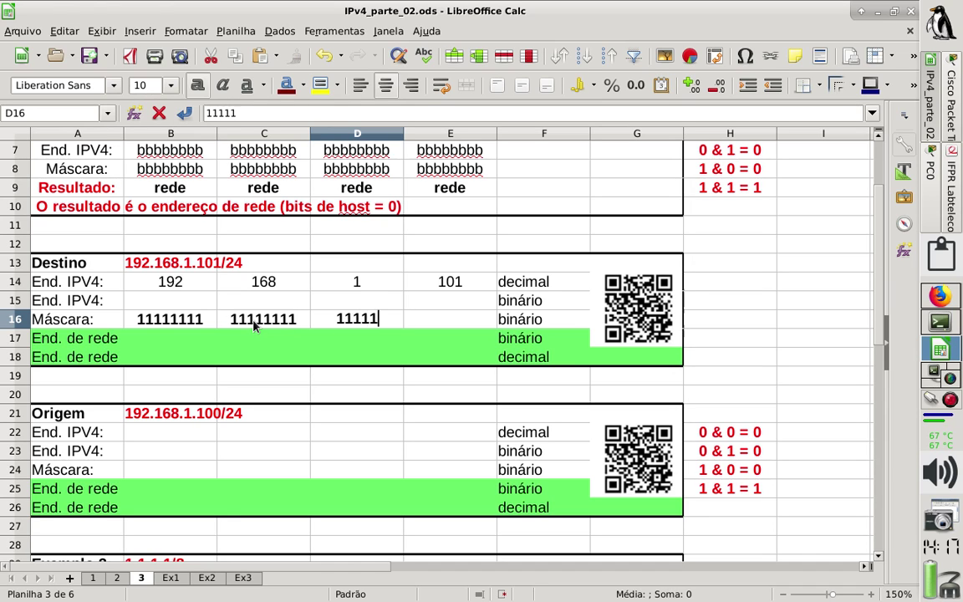
pyautogui.write('111')
pyautogui.press('Tab')
pyautogui.write('00000000')
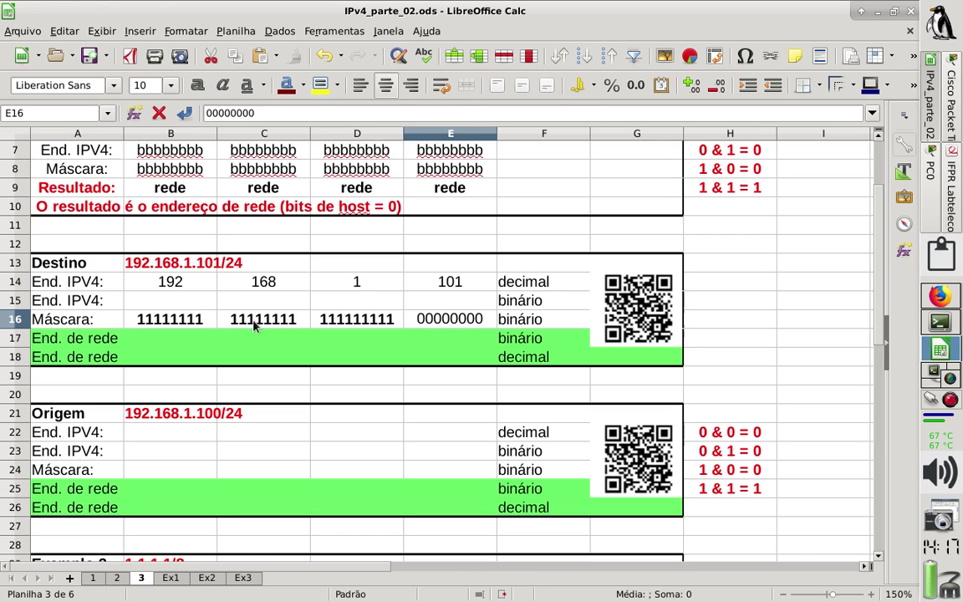
pyautogui.press('Return')
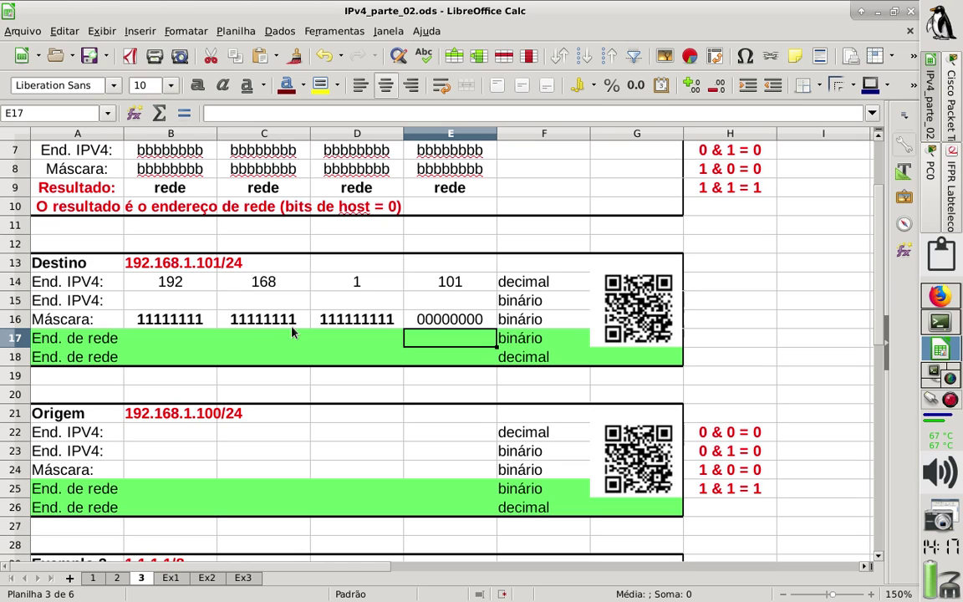
pyautogui.click(177, 304)
# Enter =DECABIN(B14;8) in B15 to convert the first octet to 8-digit binary.
pyautogui.write('=')
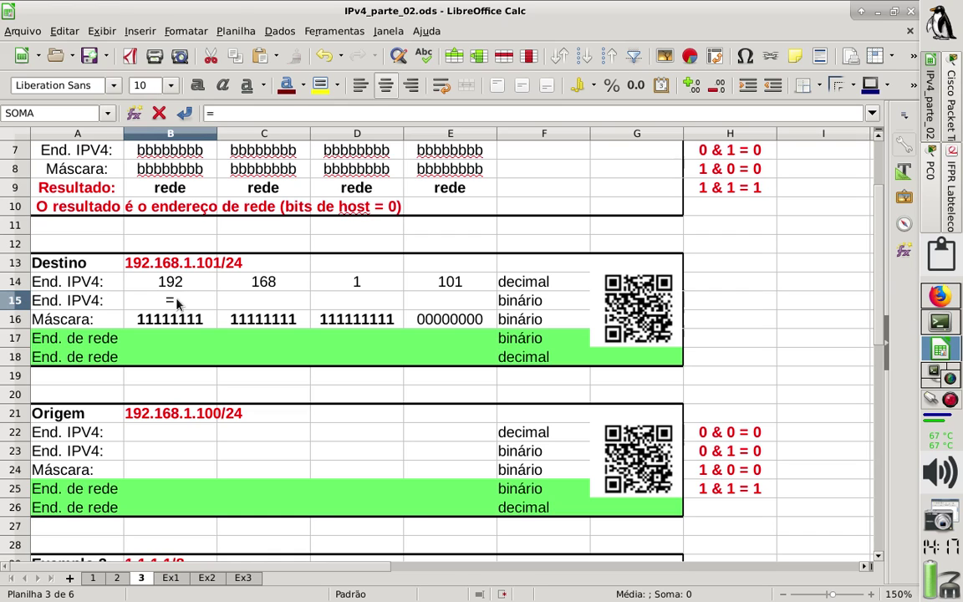
pyautogui.write('deca')
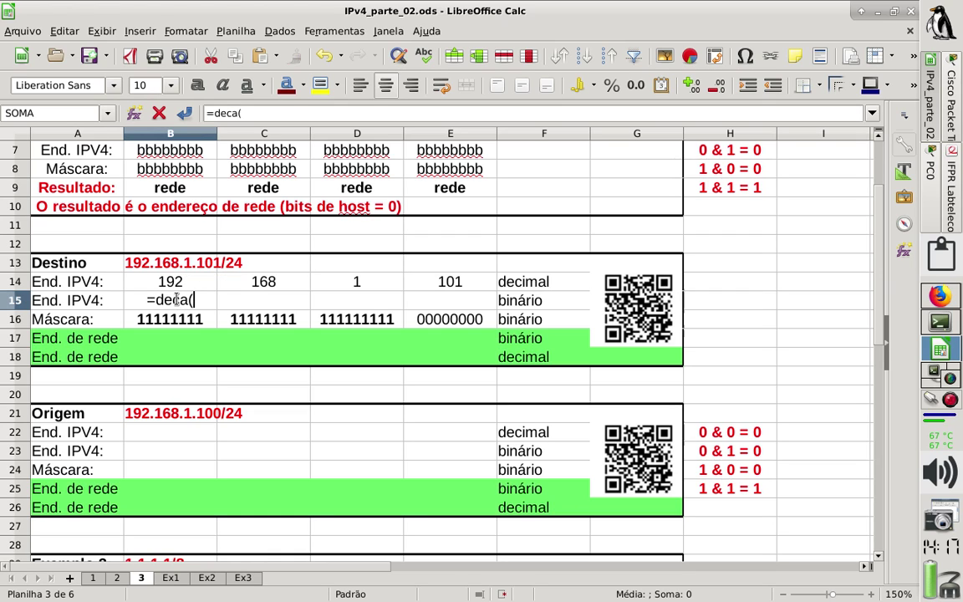
pyautogui.write('a')
pyautogui.press('BackSpace')
pyautogui.write('bin(')
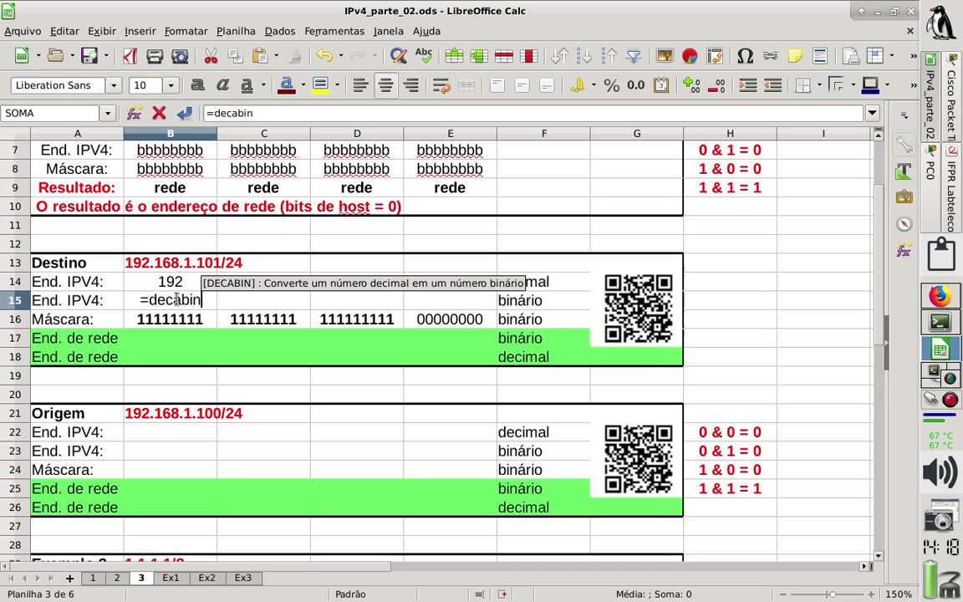
pyautogui.click(195, 288)
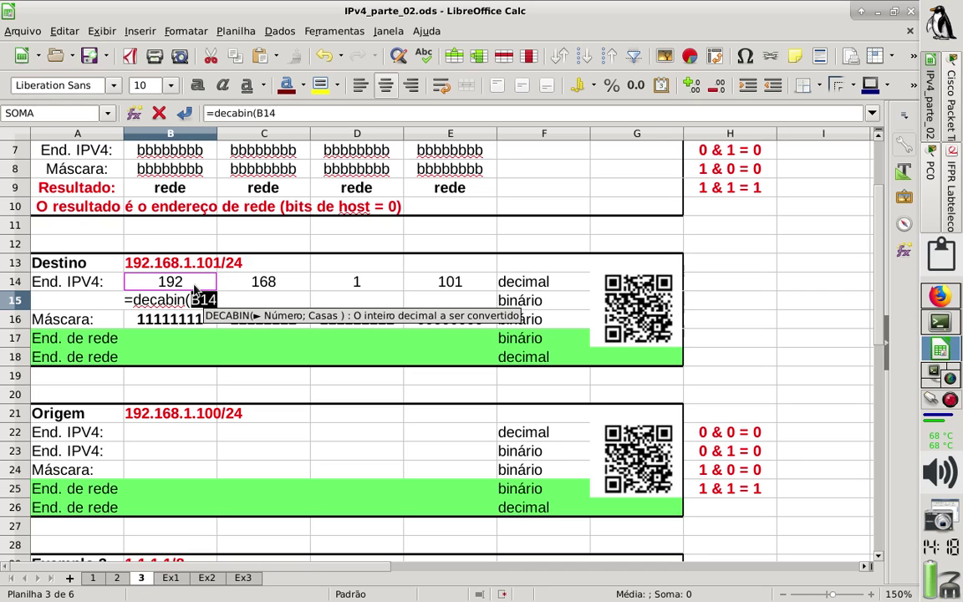
pyautogui.write(';8)')
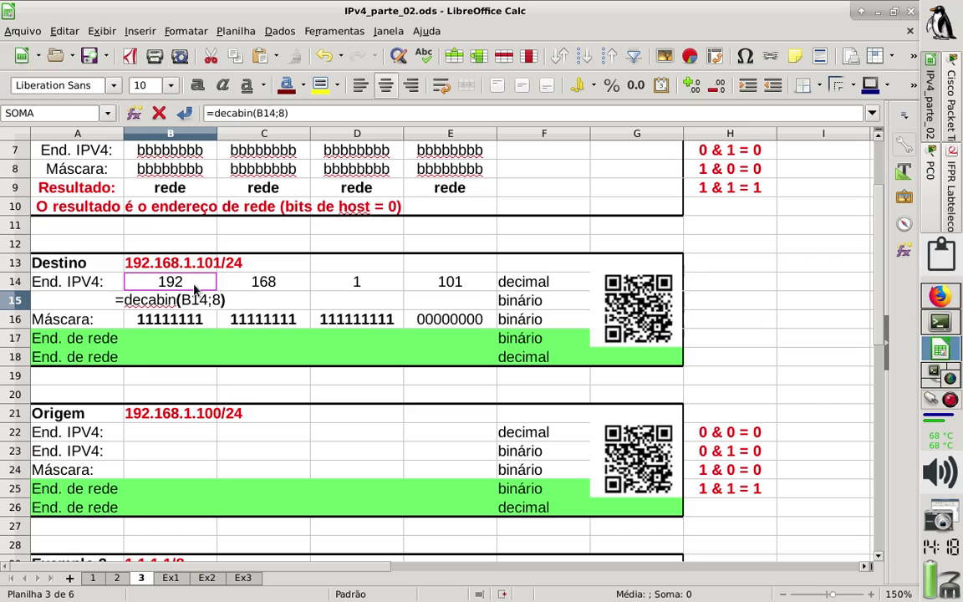
pyautogui.press('Return')
# Copy the B15 DECABIN formula into C15, D15 and E15.
pyautogui.press('Up')
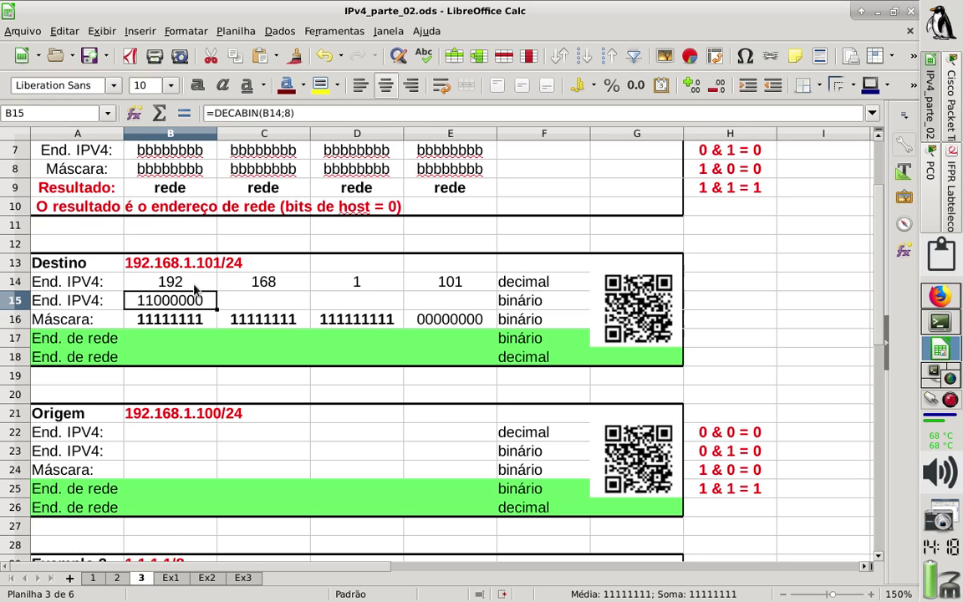
pyautogui.hotkey('ctrl', 'c')
pyautogui.press('Right')
pyautogui.hotkey('ctrl', 'v')
pyautogui.press('Right')
pyautogui.hotkey('ctrl', 'v')
pyautogui.press('Right')
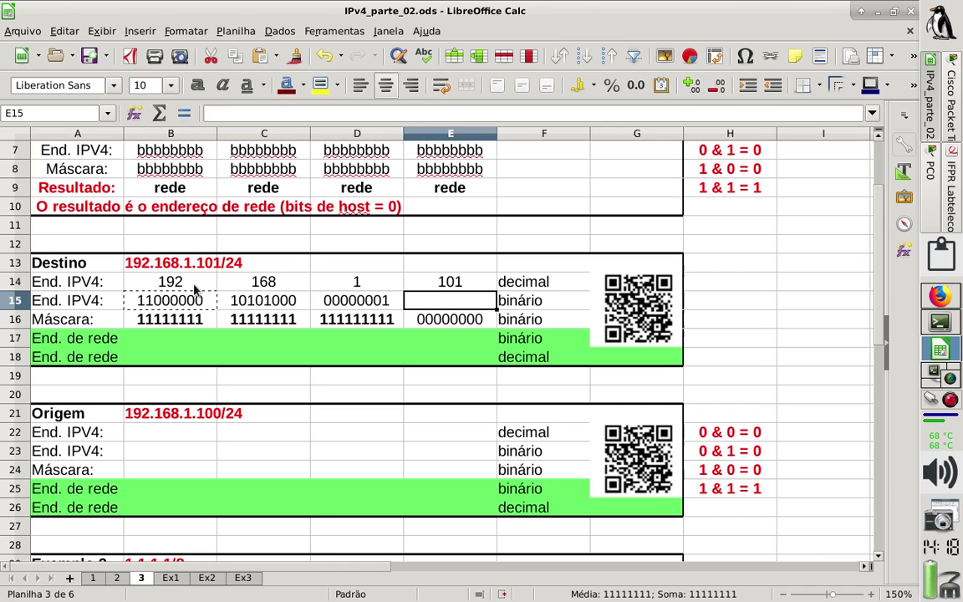
pyautogui.hotkey('ctrl', 'v')
pyautogui.press('Left')
pyautogui.press('Left')
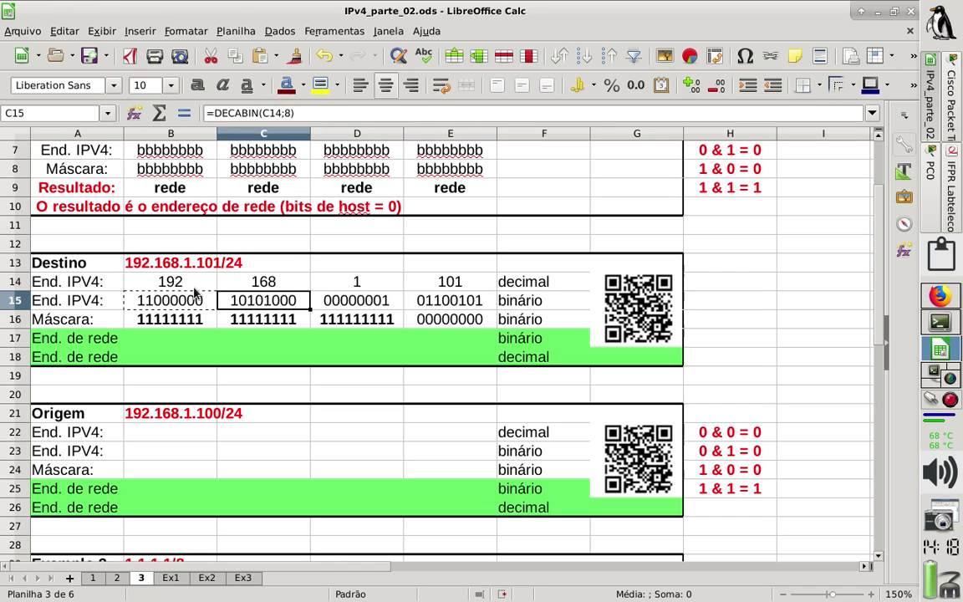
# Remove bold formatting from the binary address and mask rows B15:E16.
pyautogui.moveTo(180, 301); pyautogui.dragTo(460, 318)
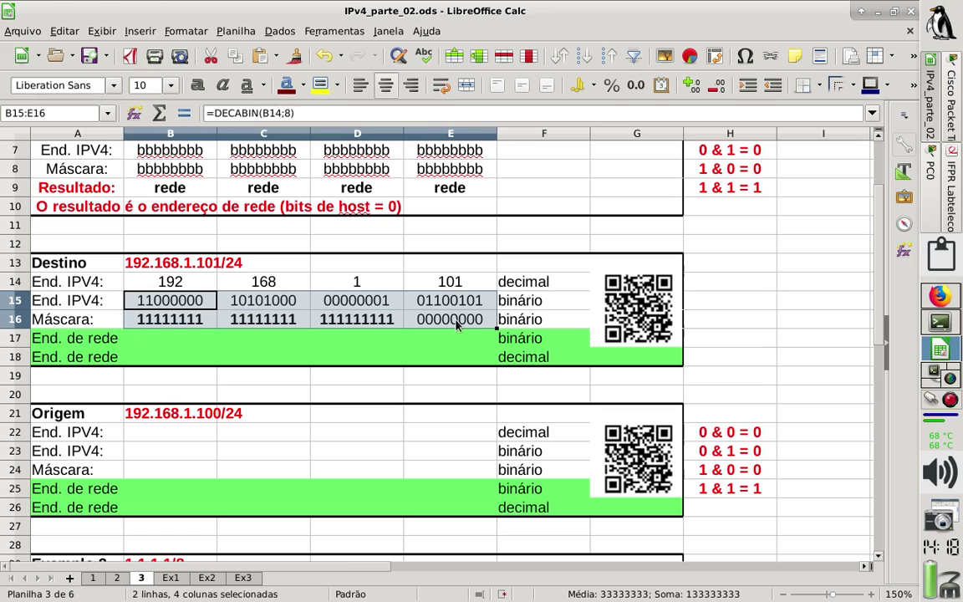
pyautogui.click(201, 87)
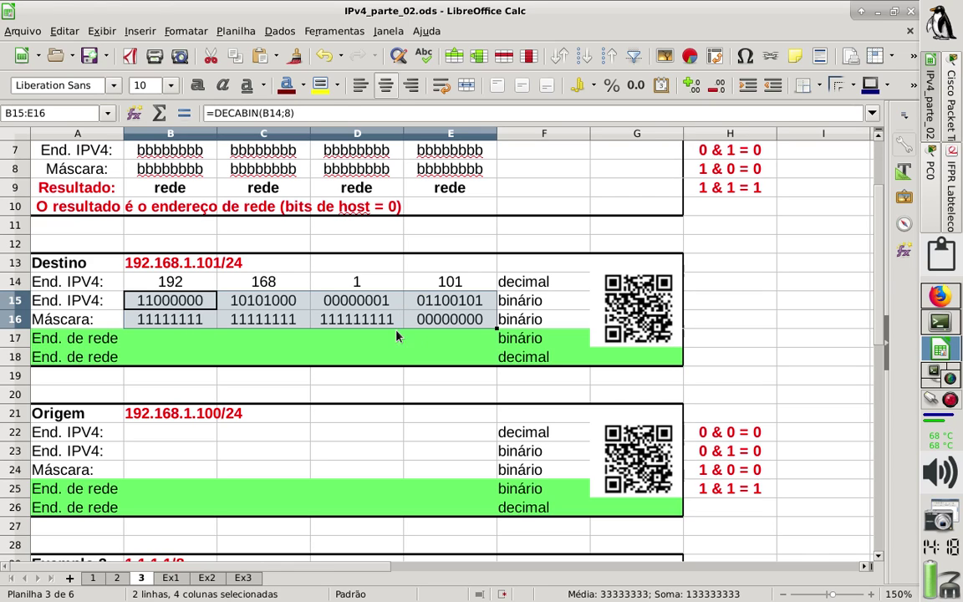
pyautogui.click(197, 315)
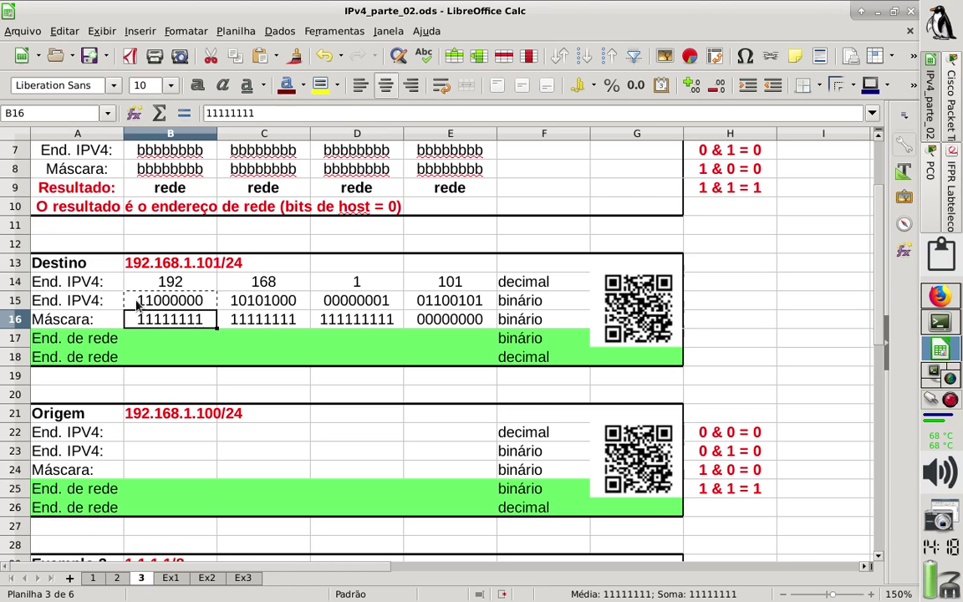
# Enter 11000000 and 10101000 as the first two binary network octets in B17:C17.
pyautogui.click(173, 339)
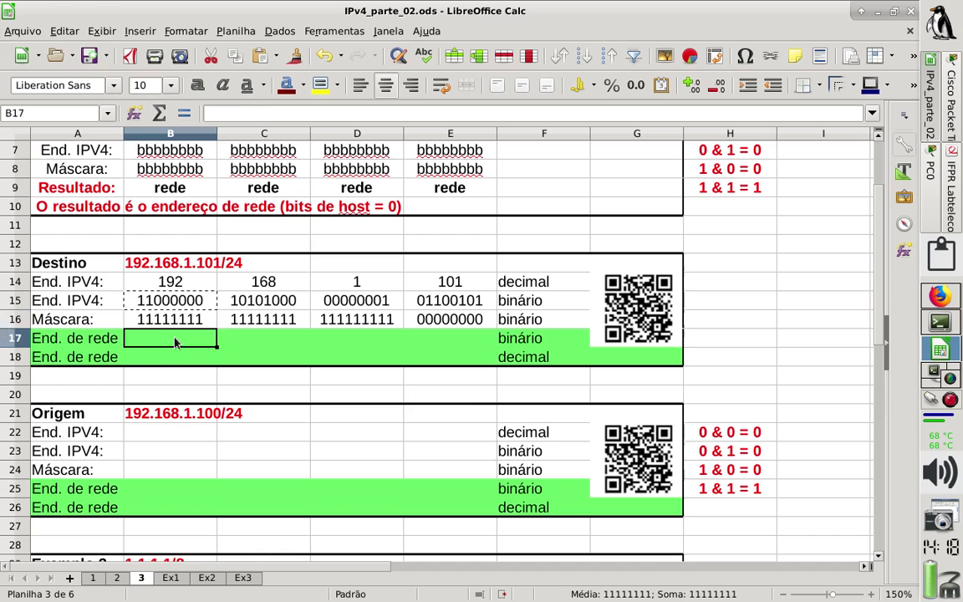
pyautogui.write('11')
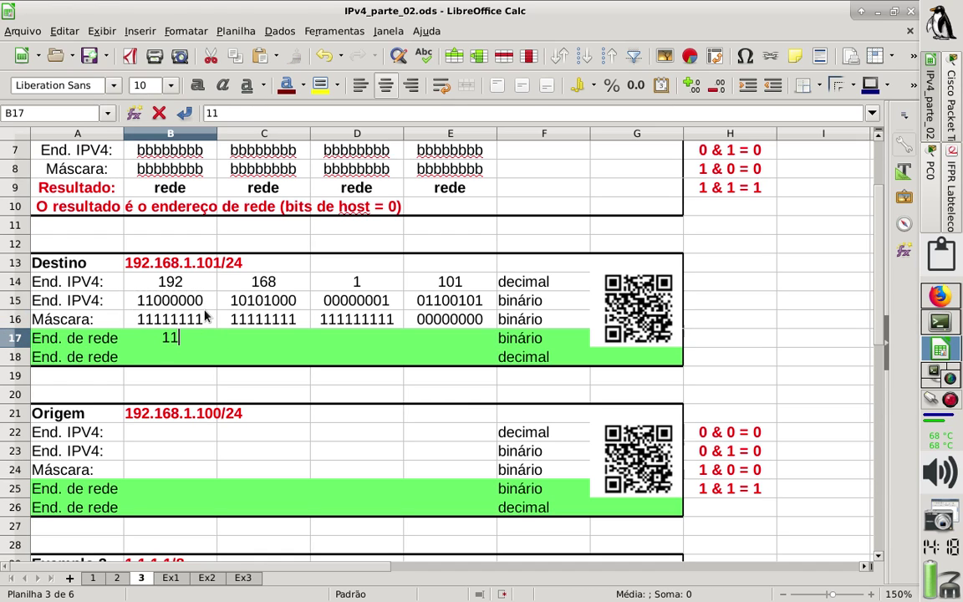
pyautogui.write('000000')
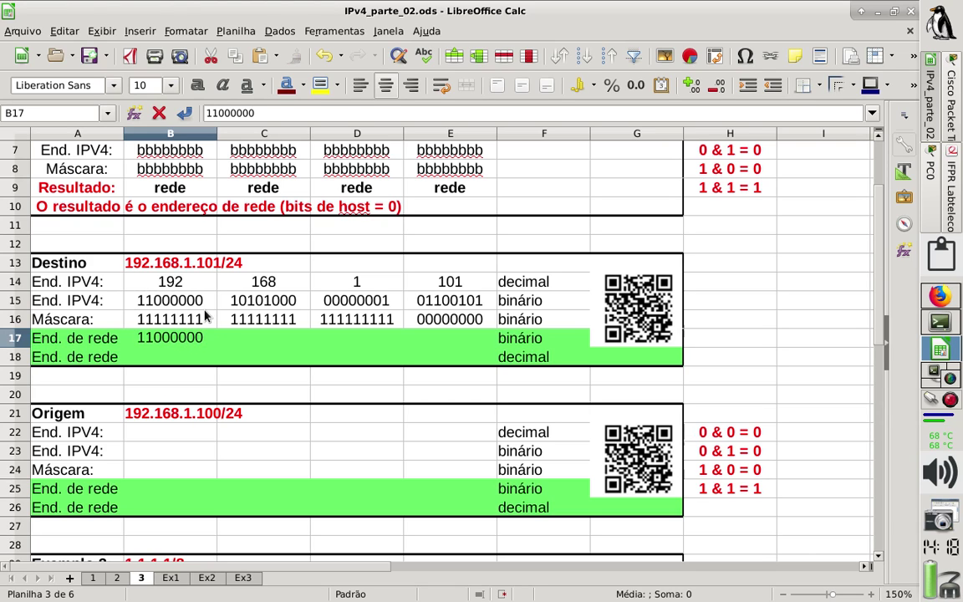
pyautogui.press('BackSpace')
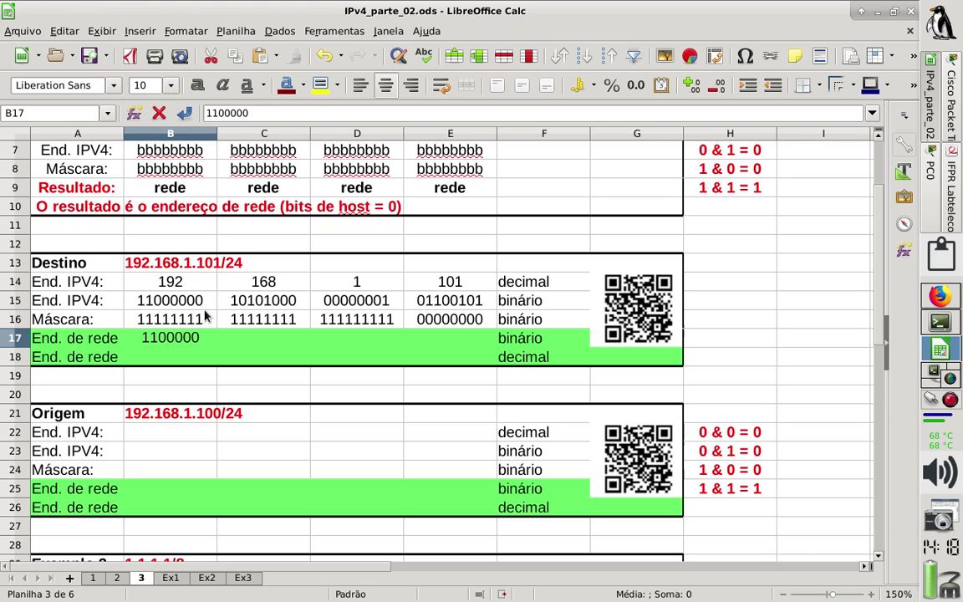
pyautogui.write('0')
pyautogui.press('Return')
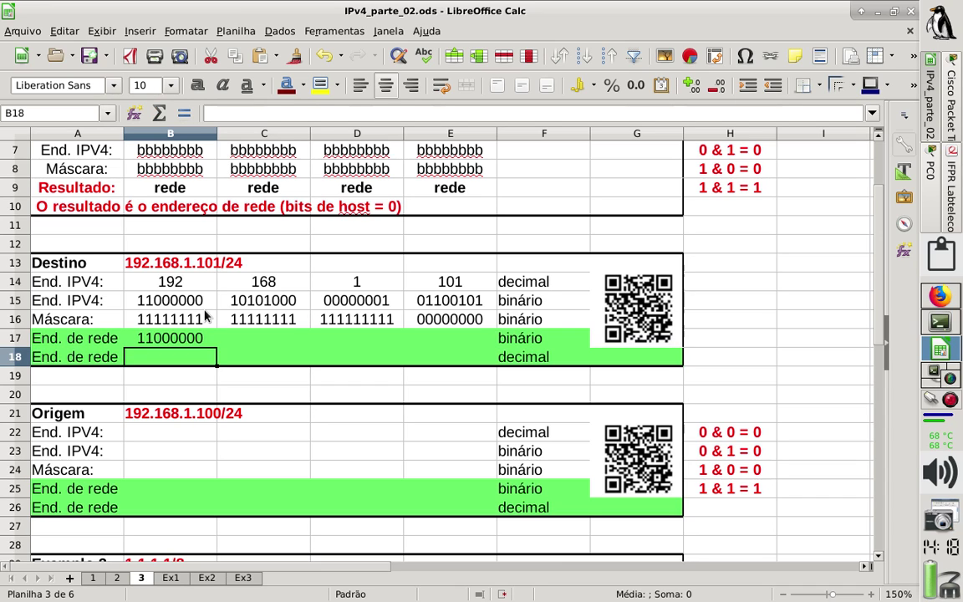
pyautogui.press('Up')
pyautogui.press('Right')
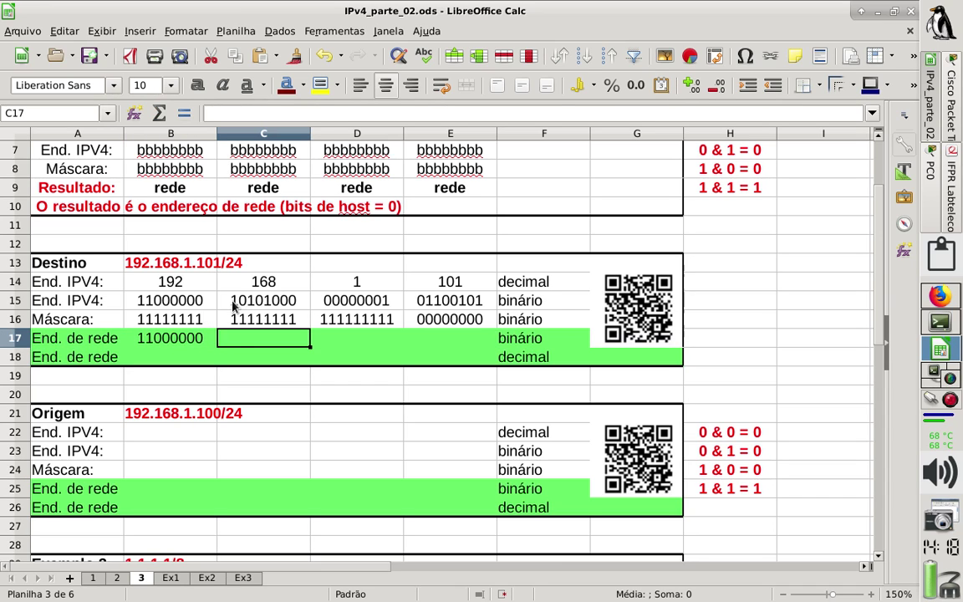
pyautogui.write('101')
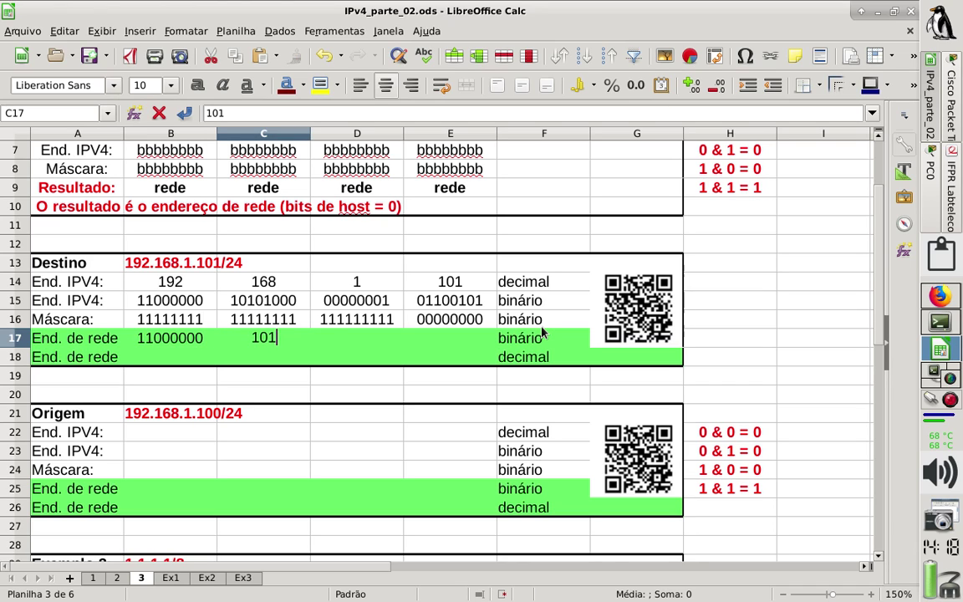
pyautogui.write('01000')
pyautogui.press('Return')
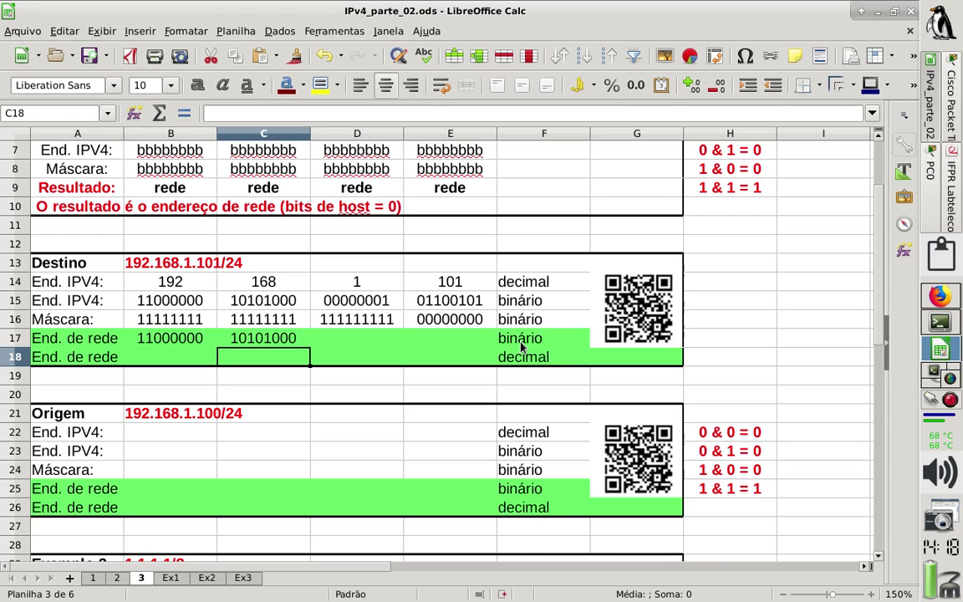
# Correct the mask's third octet in D16 to 11111111 by removing the extra 1.
pyautogui.click(362, 334)
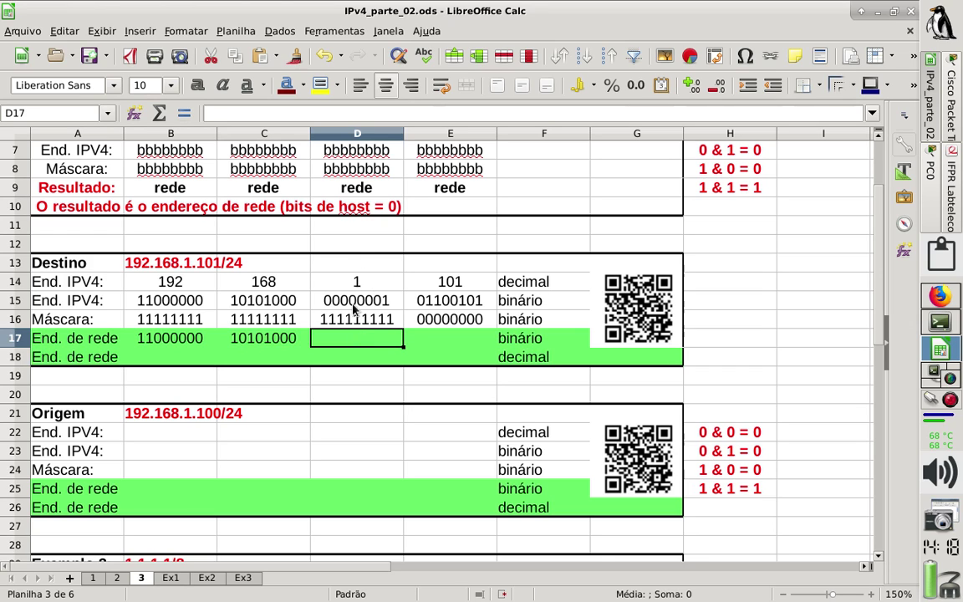
pyautogui.click(371, 319)
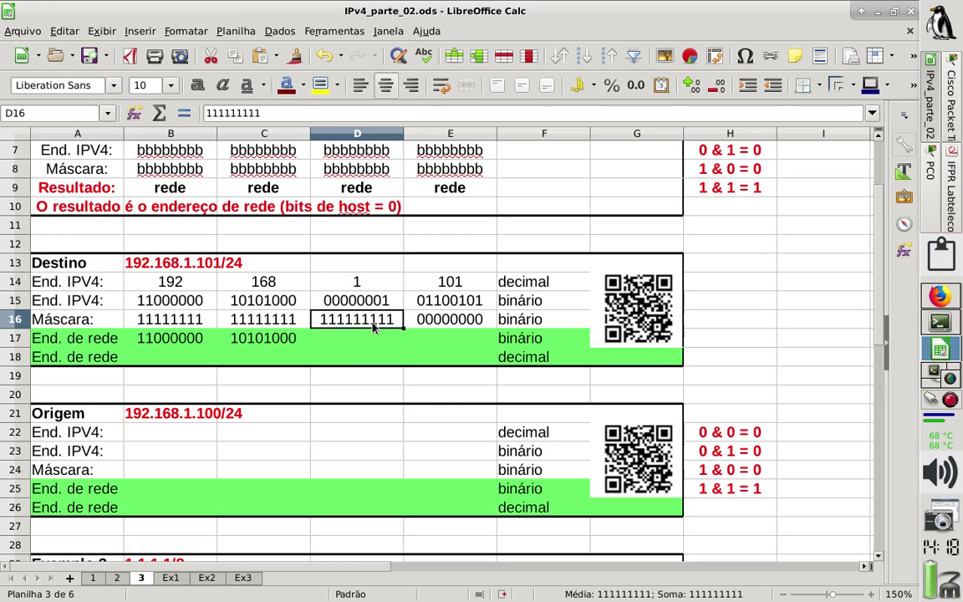
pyautogui.click(304, 113)
pyautogui.press('BackSpace')
pyautogui.press('Return')
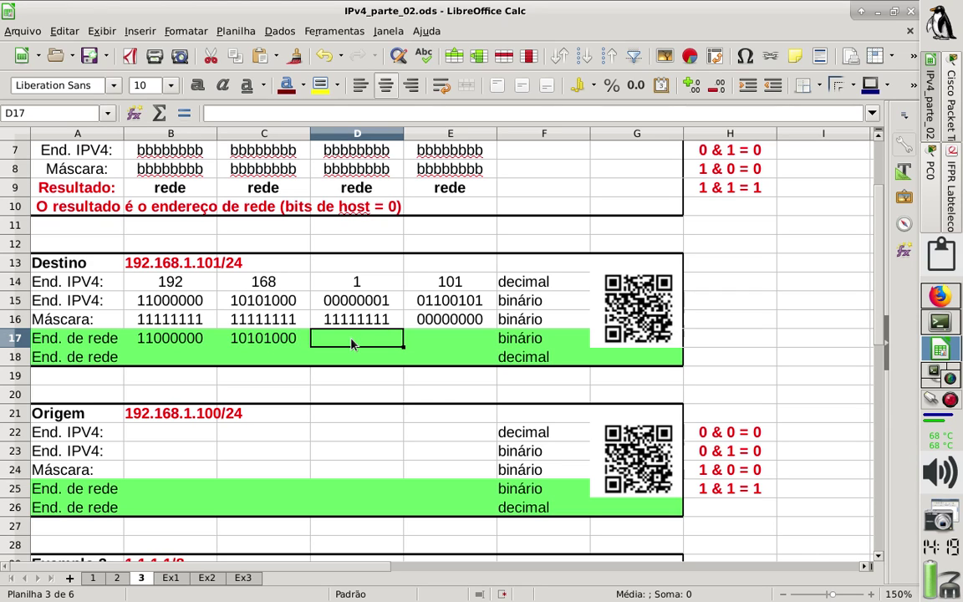
# Enter 00000001 and 00000000 as the third and fourth network octets in D17:E17.
pyautogui.write('000000')
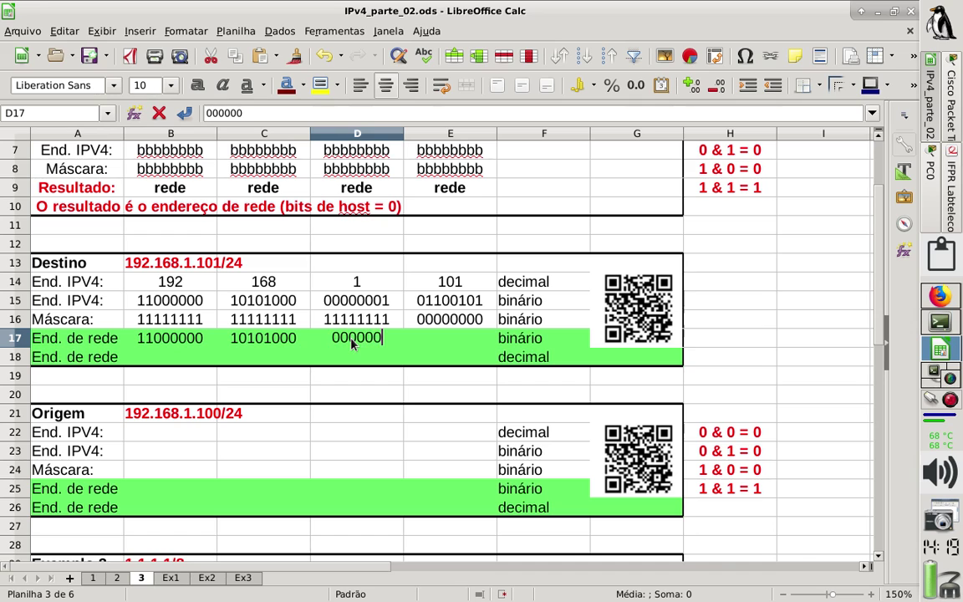
pyautogui.write('01')
pyautogui.press('Return')
pyautogui.click(352, 342)
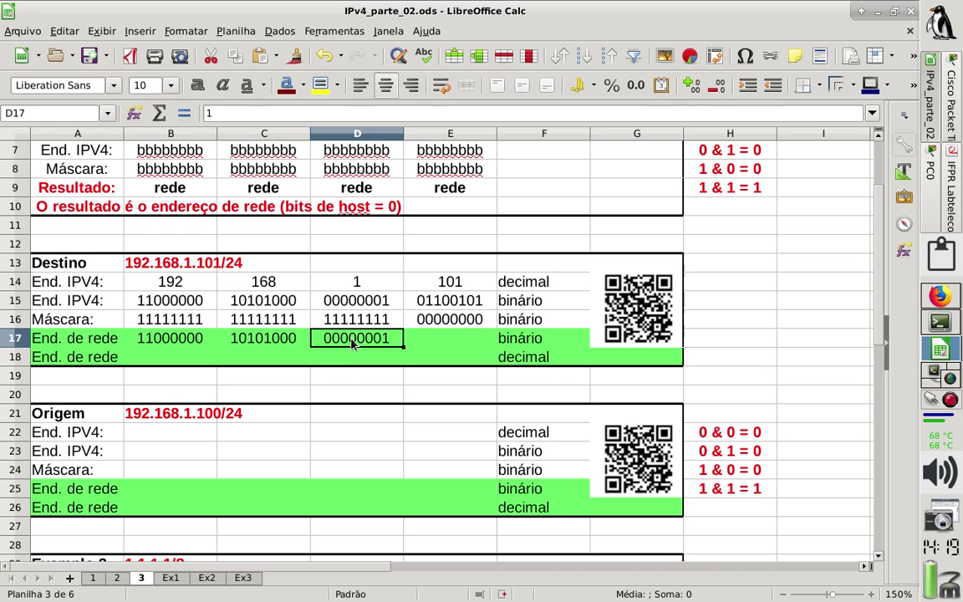
pyautogui.press('Tab')
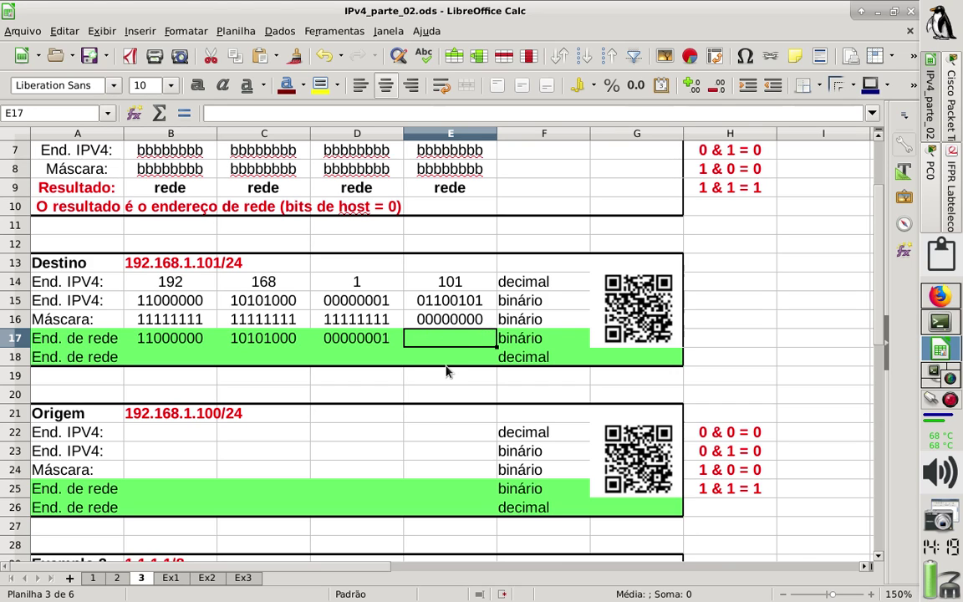
pyautogui.write('00000000')
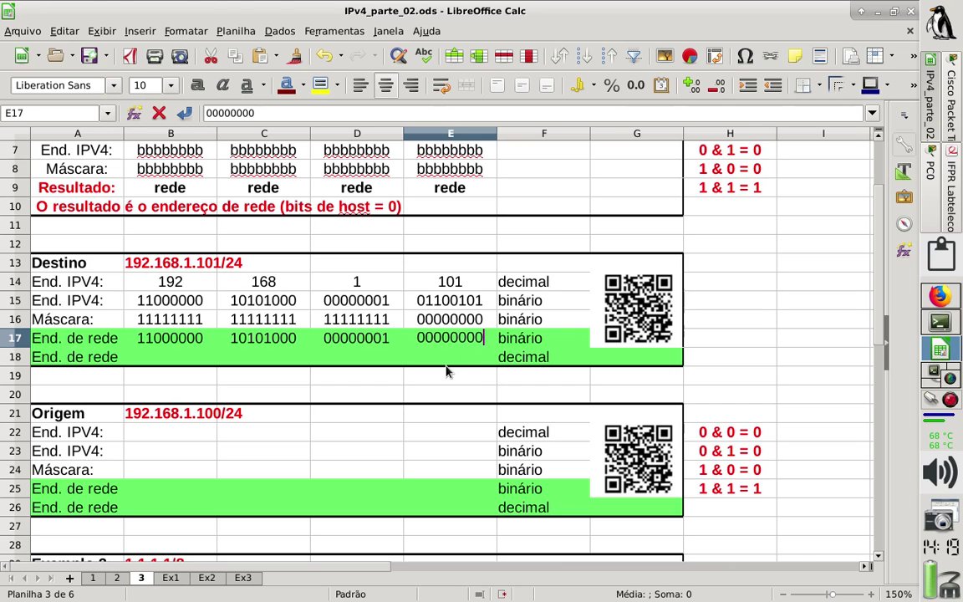
pyautogui.press('Return')
pyautogui.click(450, 305)
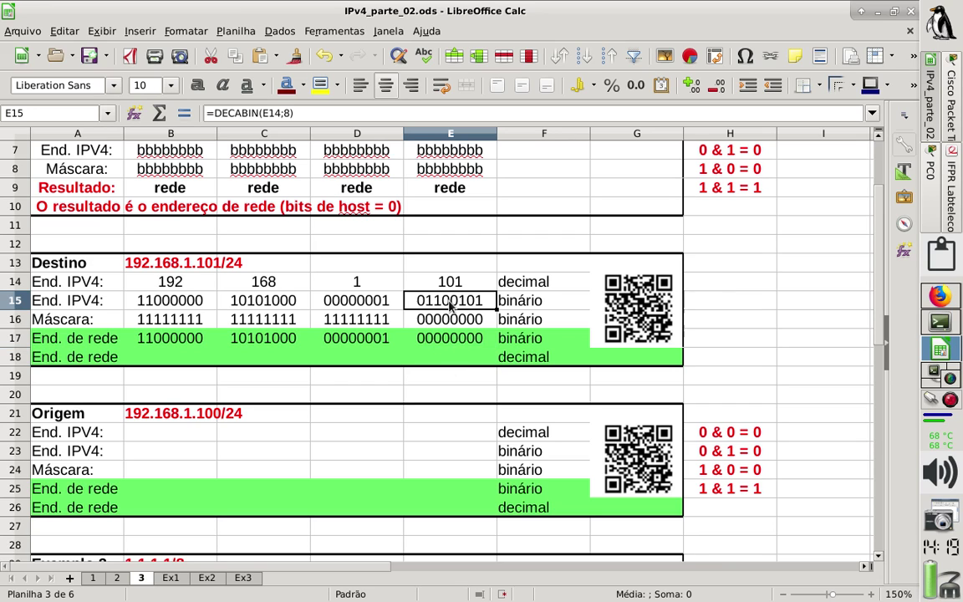
pyautogui.moveTo(450, 306); pyautogui.dragTo(450, 319)
# Give the fourth-octet cells E15:E16 a yellow (Amarelo) background.
pyautogui.rightClick(450, 318)
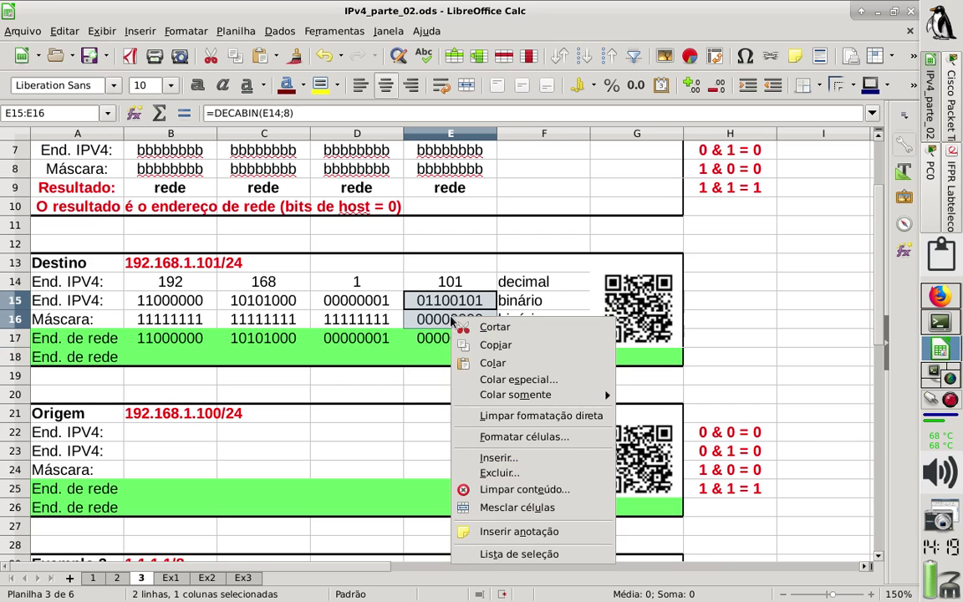
pyautogui.click(521, 438)
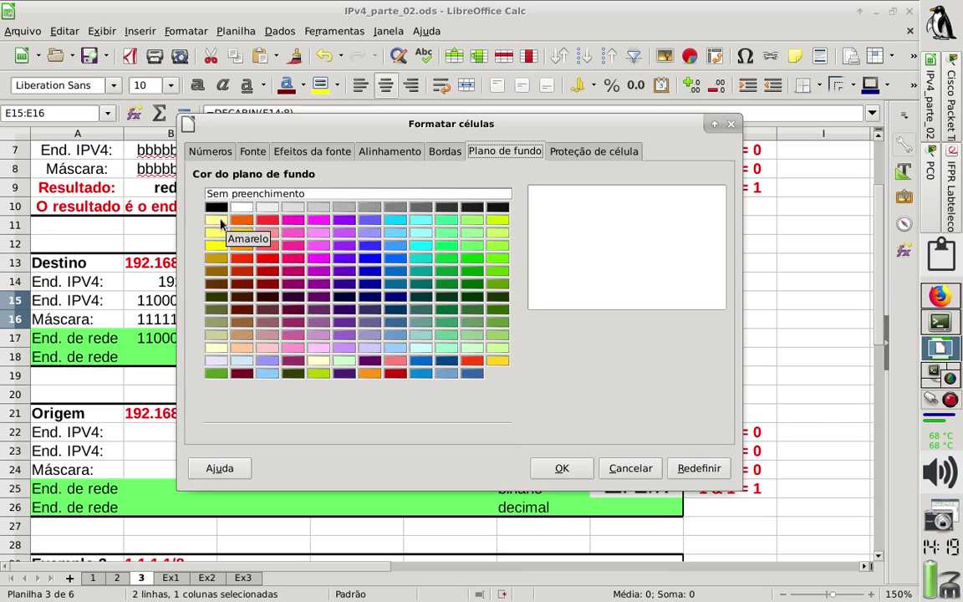
pyautogui.click(215, 219)
pyautogui.click(562, 468)
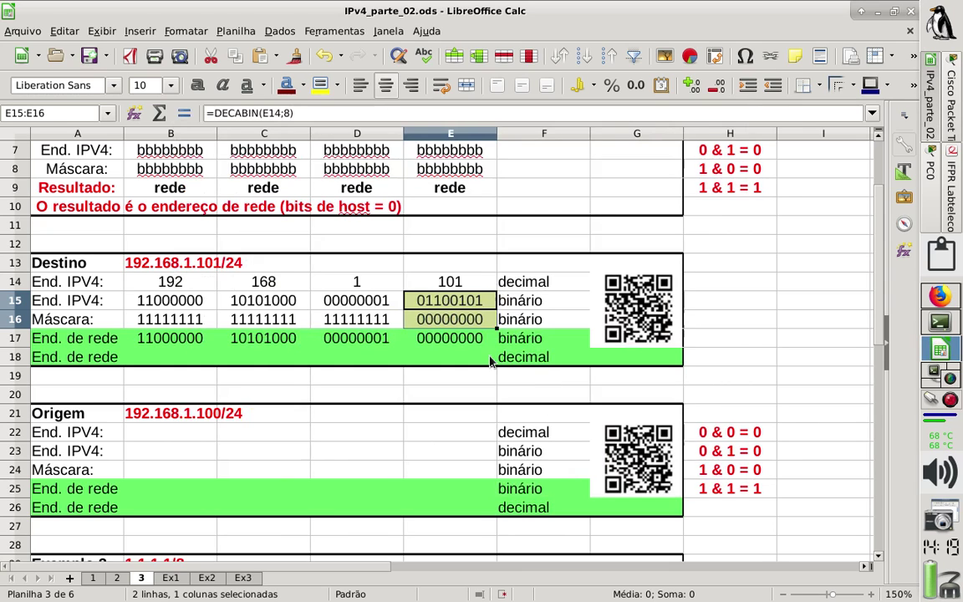
pyautogui.click(452, 337)
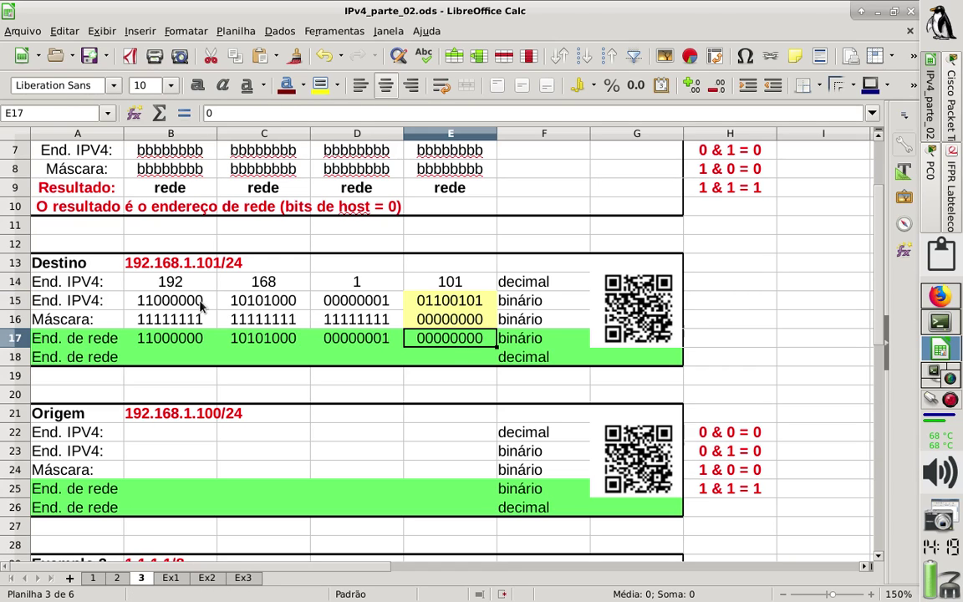
# Give the first three octets B15:D16 a blue (Azul 2) background.
pyautogui.moveTo(200, 307); pyautogui.dragTo(375, 325)
pyautogui.rightClick(375, 325)
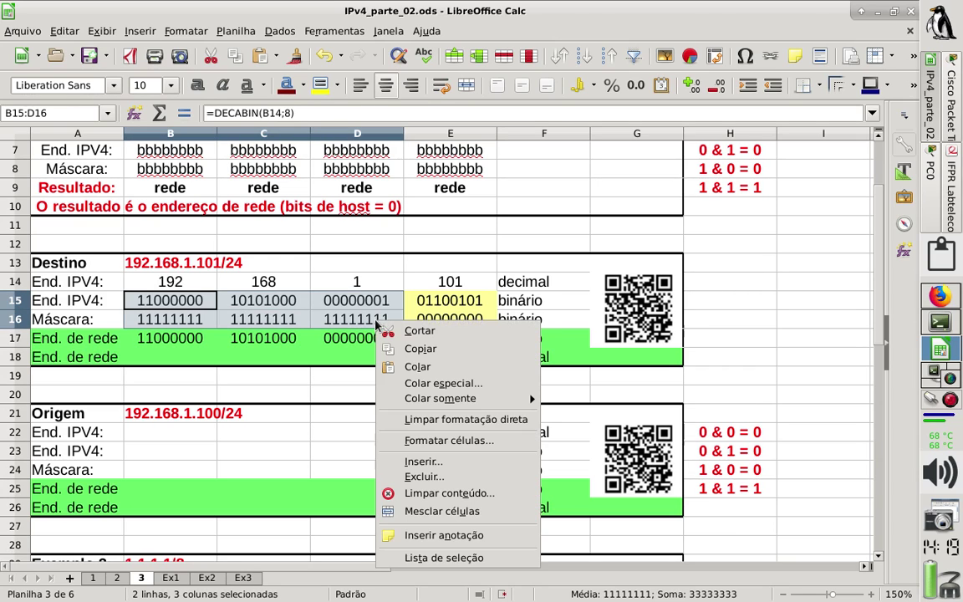
pyautogui.click(436, 443)
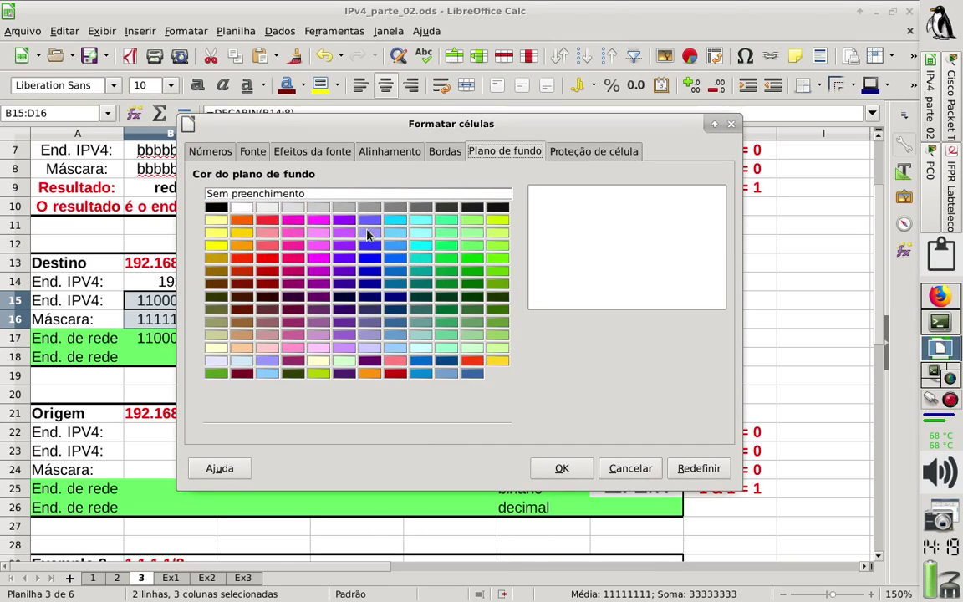
pyautogui.click(370, 249)
pyautogui.click(568, 468)
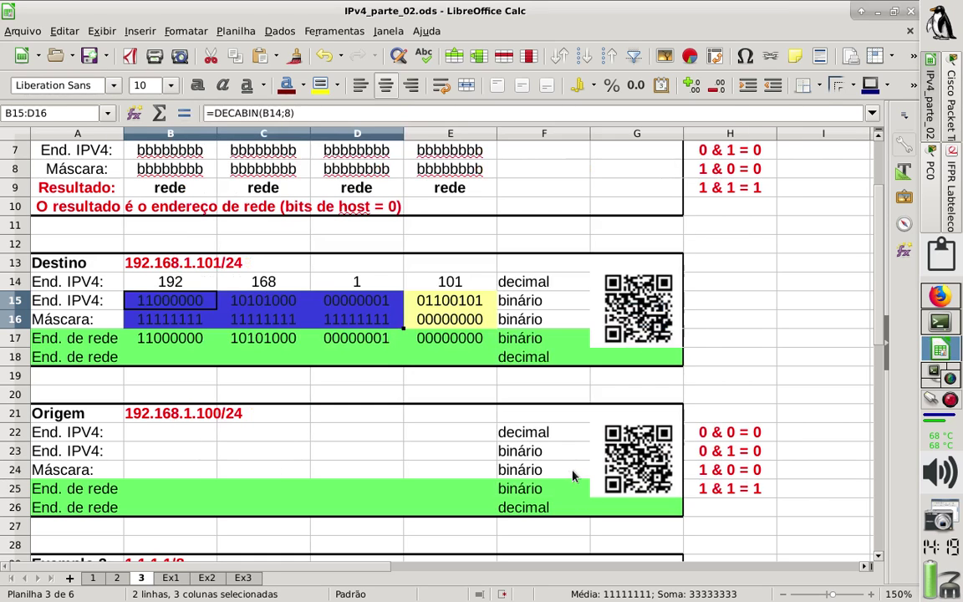
pyautogui.click(365, 361)
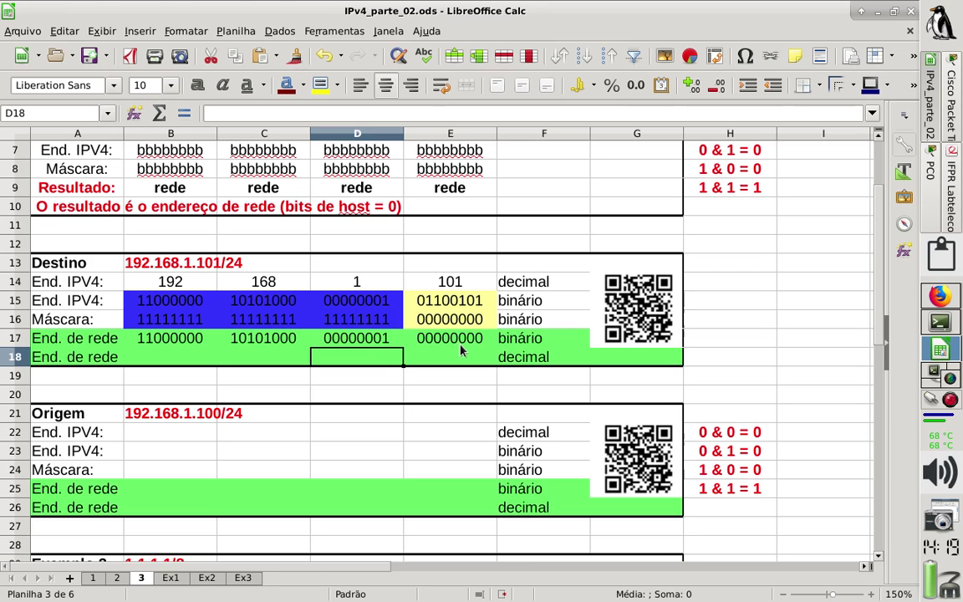
pyautogui.moveTo(167, 338); pyautogui.dragTo(466, 341)
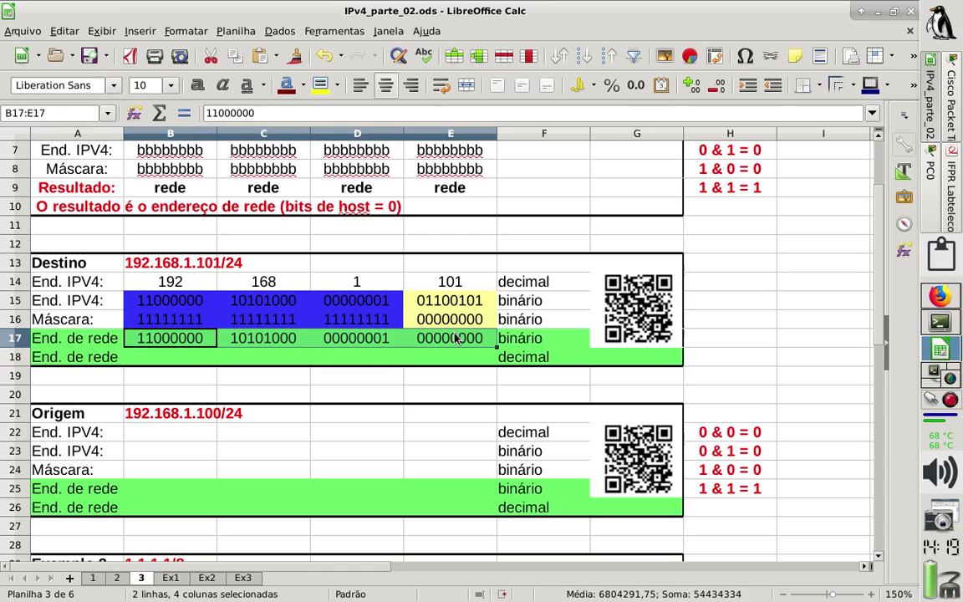
pyautogui.click(96, 341)
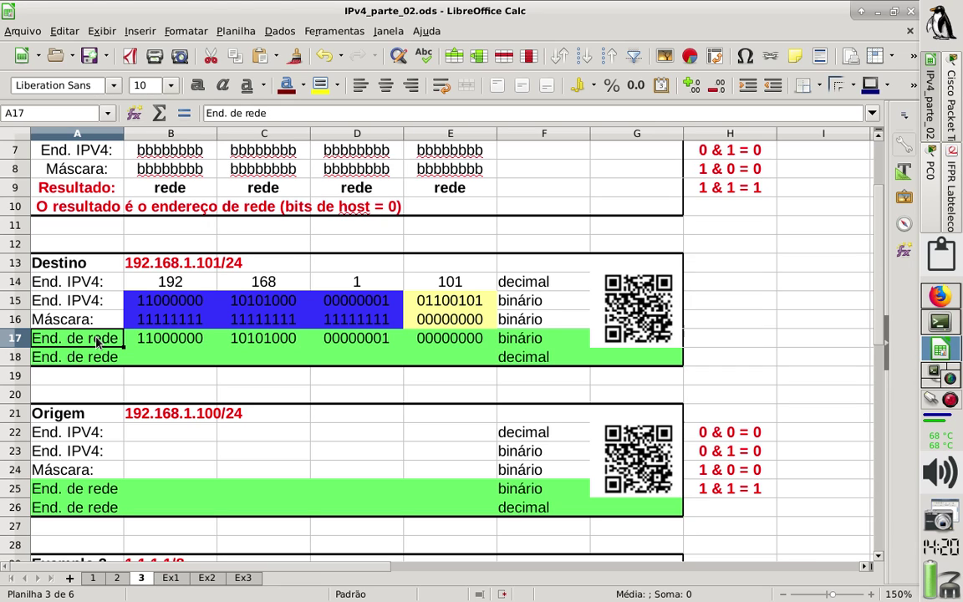
pyautogui.click(171, 358)
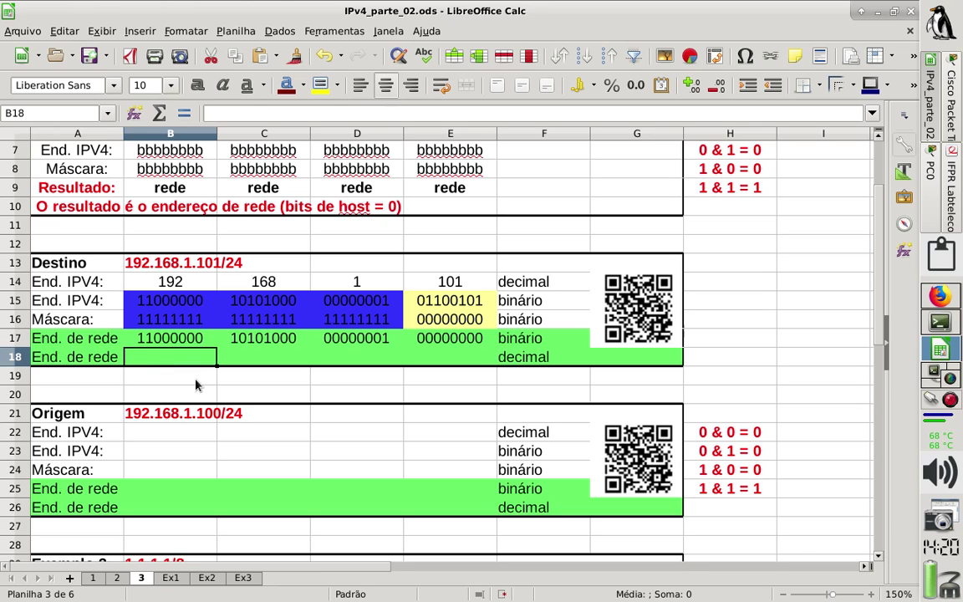
# Enter =BINADEC(B17) in B18 to convert the first network octet to decimal.
pyautogui.write('=')
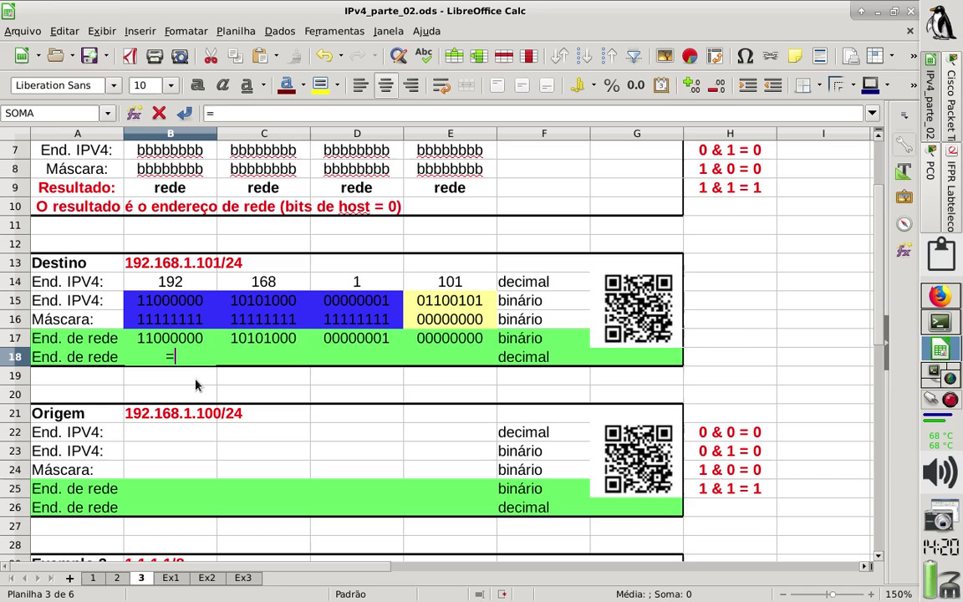
pyautogui.write('binaced')
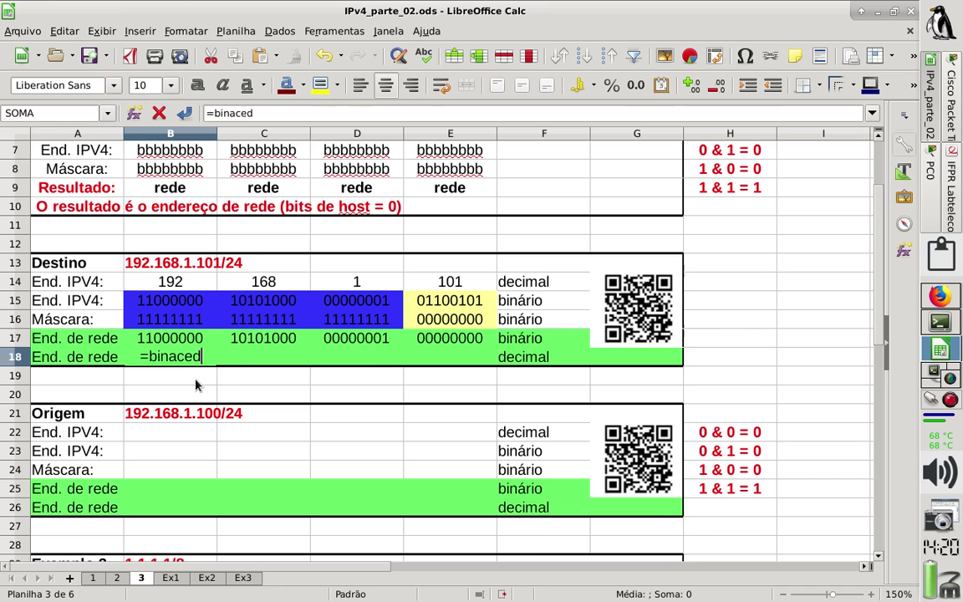
pyautogui.press('BackSpace')
pyautogui.press('BackSpace')
pyautogui.press('BackSpace')
pyautogui.write('edc')
pyautogui.press('BackSpace')
pyautogui.press('BackSpace')
pyautogui.press('BackSpace')
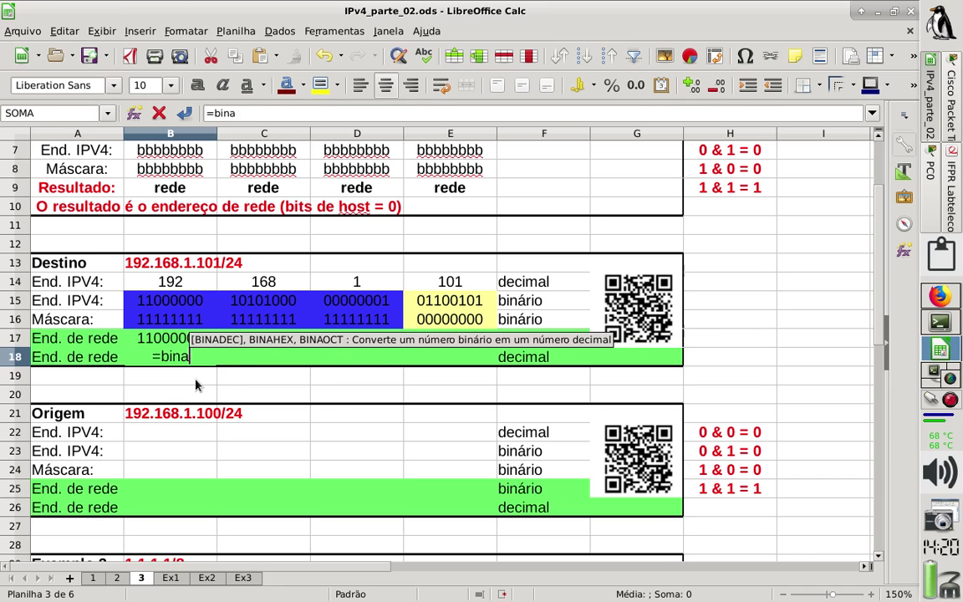
pyautogui.write('dec(')
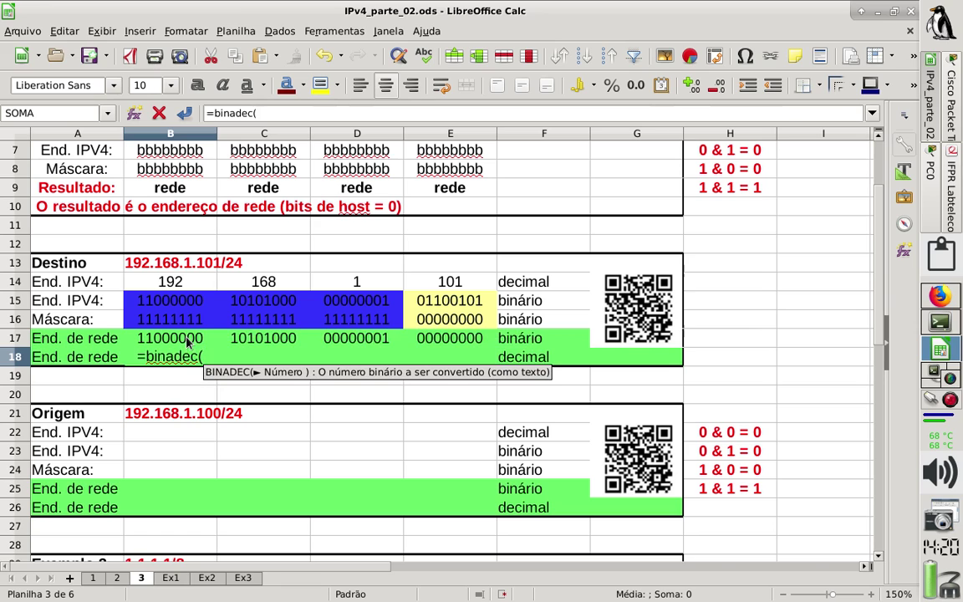
pyautogui.click(187, 342)
pyautogui.write(')')
pyautogui.press('Return')
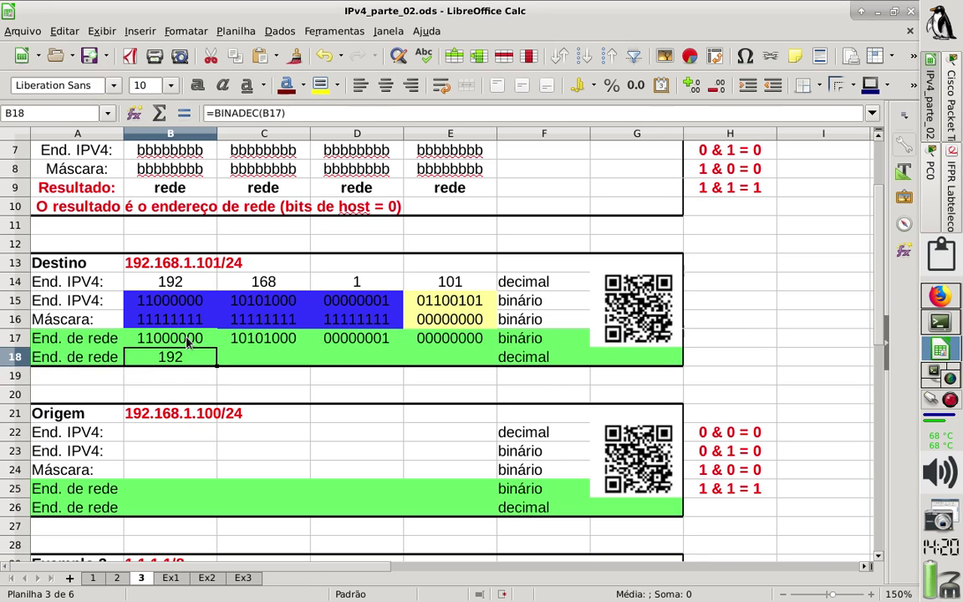
# Copy the B18 BINADEC formula across C18:E18, giving 168, 1 and 0.
pyautogui.hotkey('ctrl', 'c')
pyautogui.press('Right')
pyautogui.hotkey('ctrl', 'v')
pyautogui.press('Right')
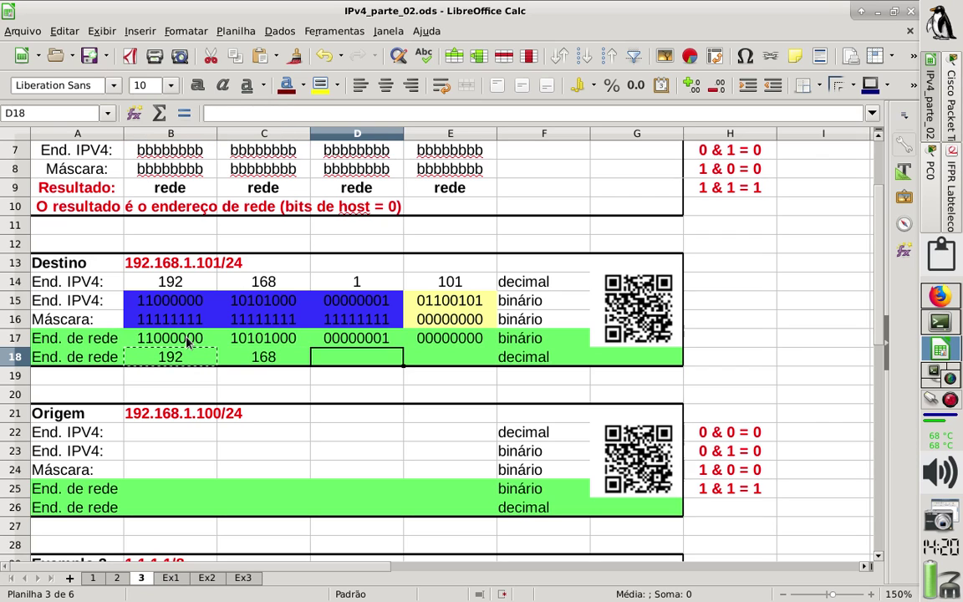
pyautogui.hotkey('ctrl', 'v')
pyautogui.press('Right')
pyautogui.hotkey('ctrl', 'v')
pyautogui.press('Left')
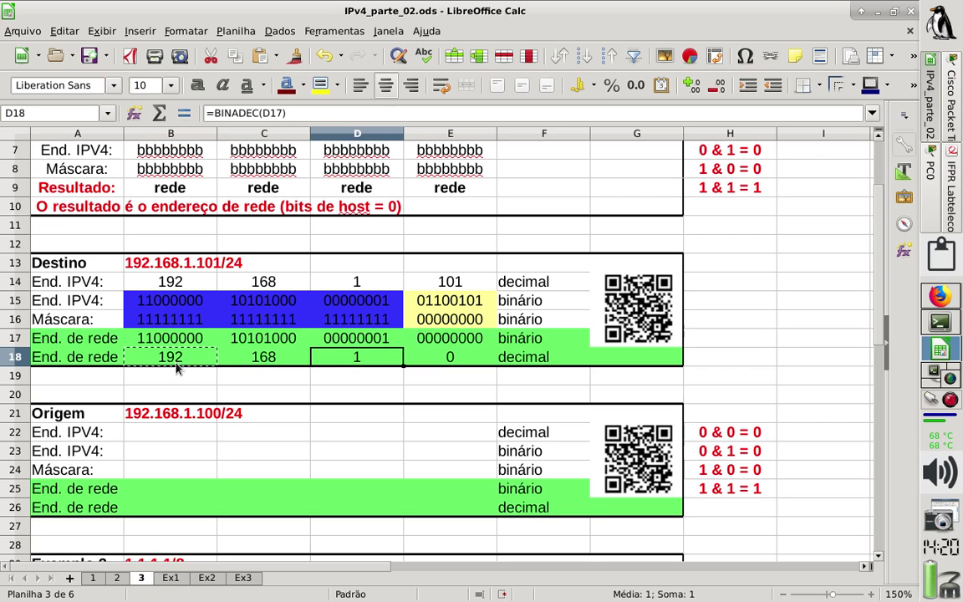
pyautogui.click(167, 395)
pyautogui.moveTo(167, 357); pyautogui.dragTo(448, 361)
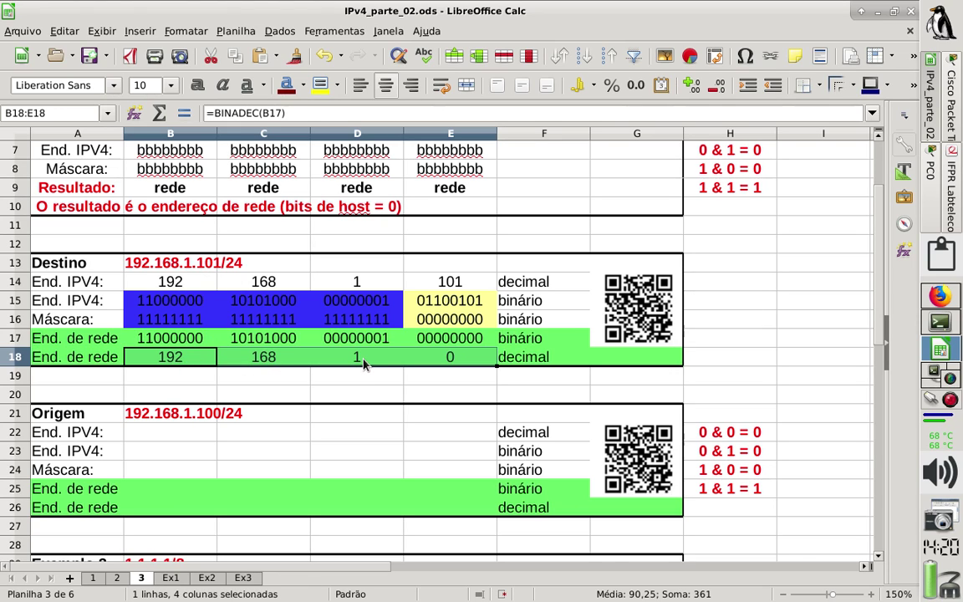
pyautogui.hotkey('ctrl', 'c')
pyautogui.click(289, 396)
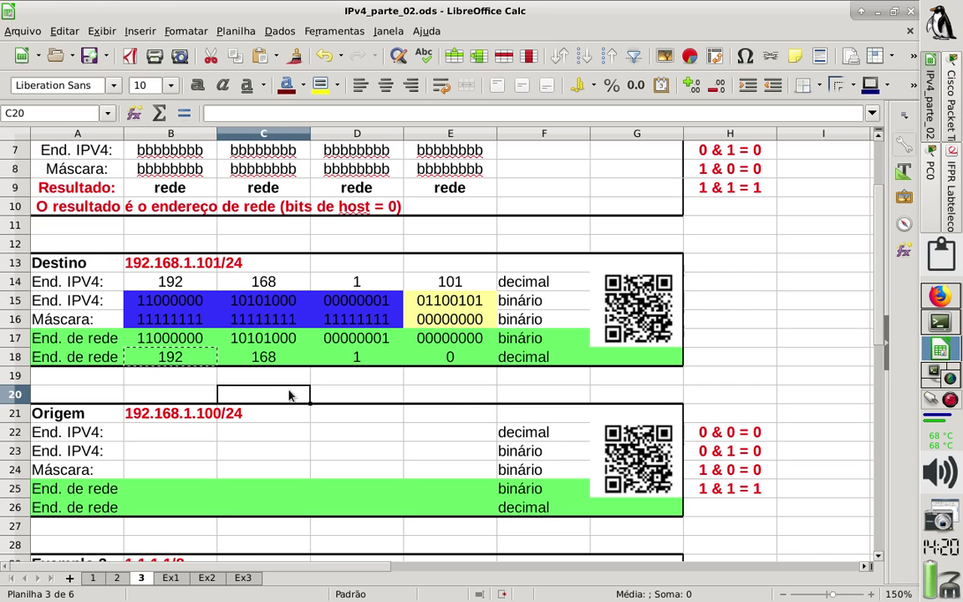
# Enter the Origem address octets 192, 168, 1 and 100 in B22:E22.
pyautogui.click(167, 306)
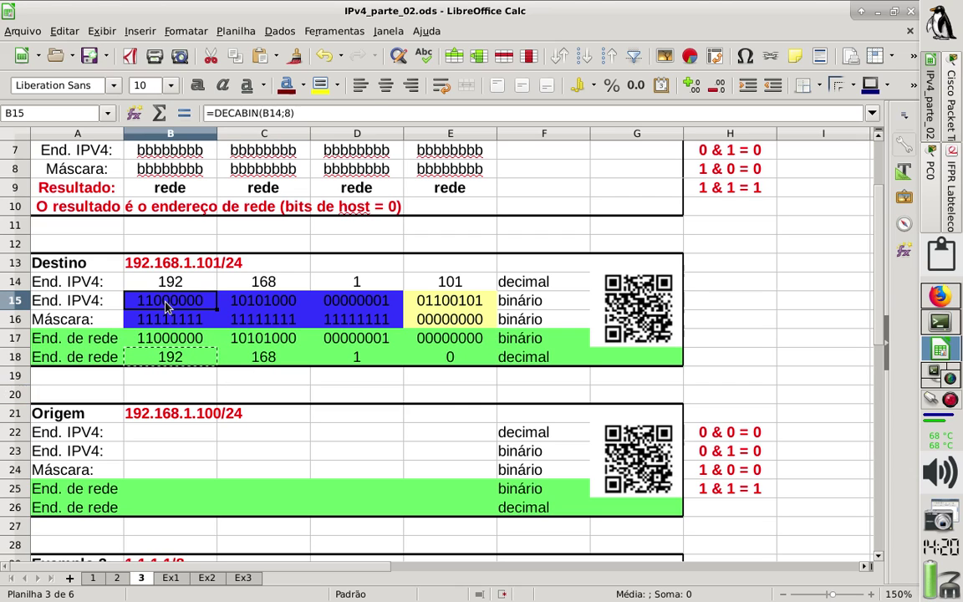
pyautogui.moveTo(167, 306); pyautogui.dragTo(450, 301)
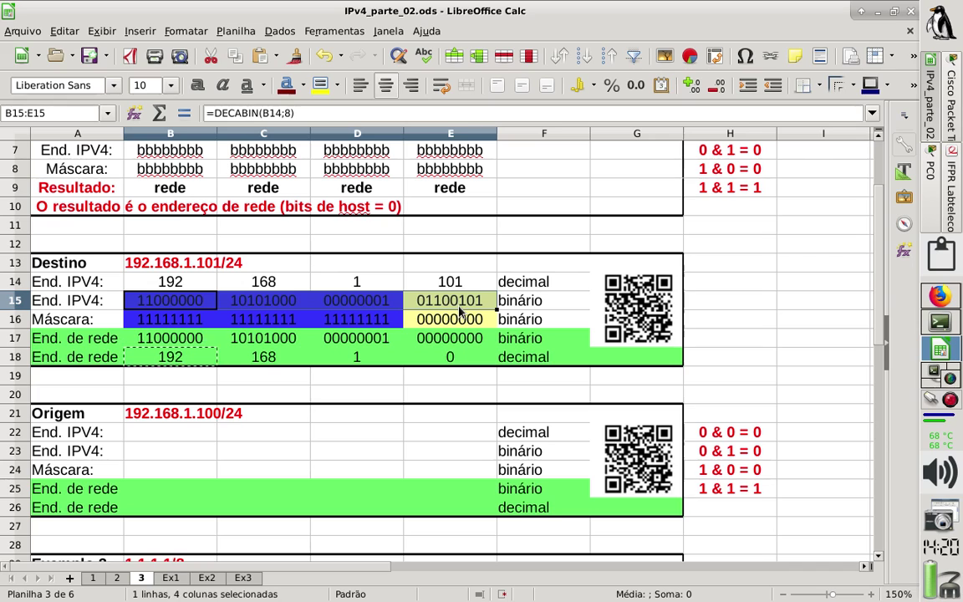
pyautogui.click(174, 432)
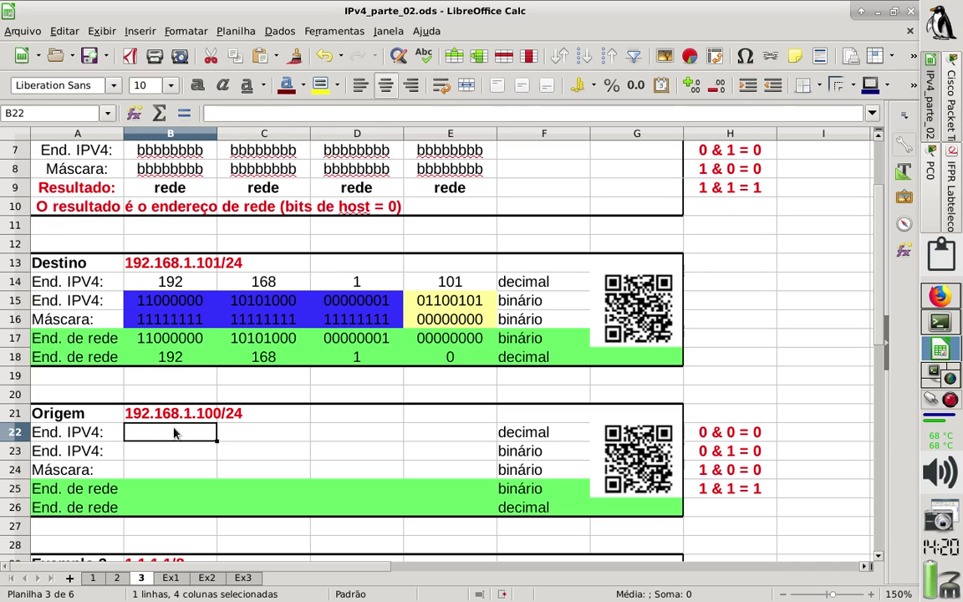
pyautogui.write('192')
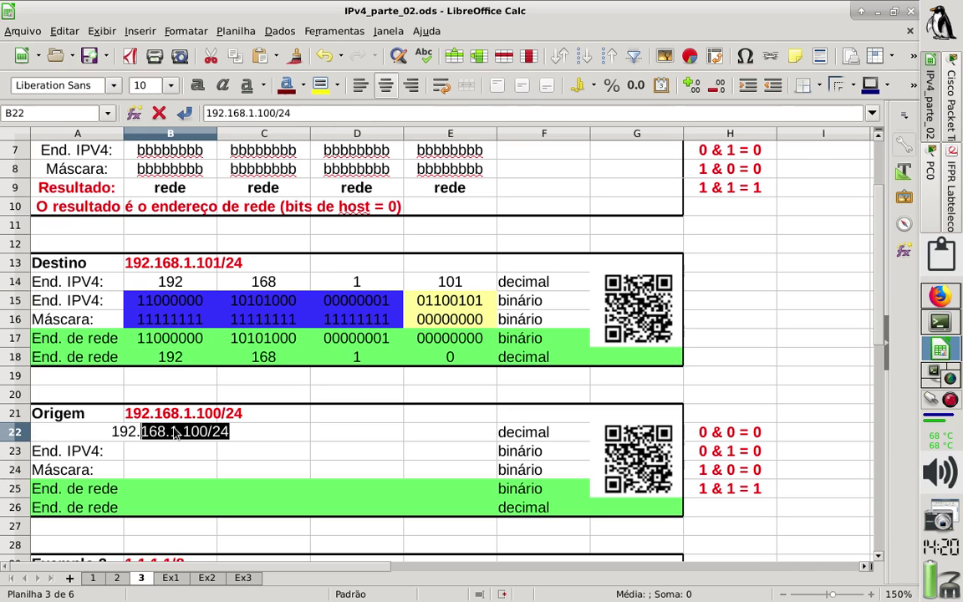
pyautogui.press('Delete')
pyautogui.press('Return')
pyautogui.press('Up')
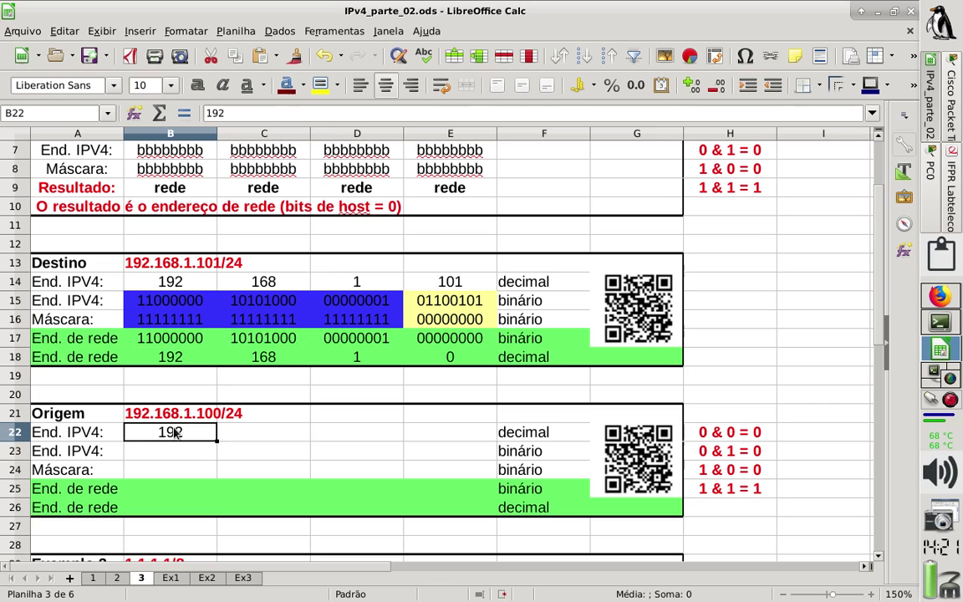
pyautogui.press('Right')
pyautogui.write('169')
pyautogui.press('BackSpace')
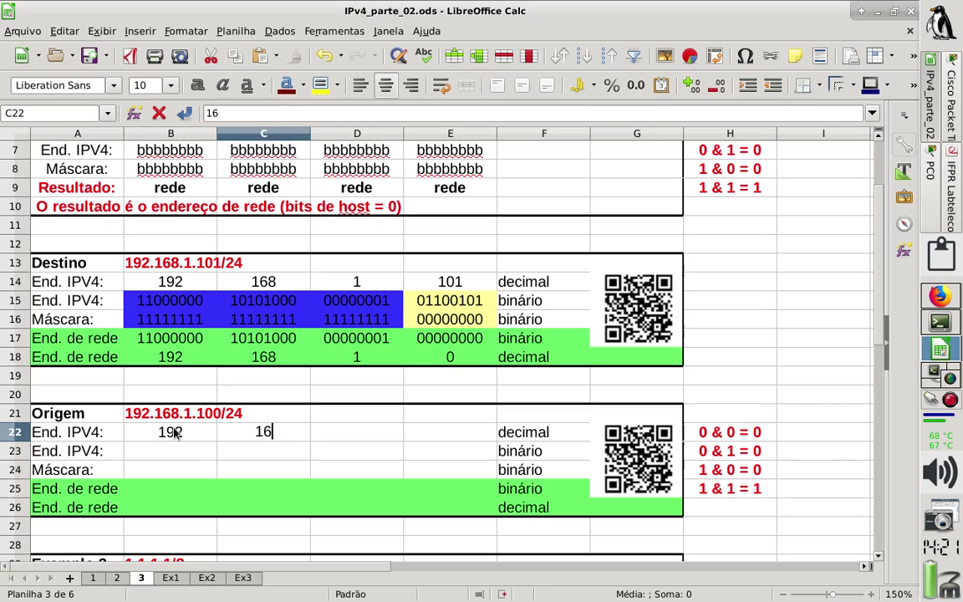
pyautogui.write('9')
pyautogui.press('BackSpace')
pyautogui.write('8')
pyautogui.press('Tab')
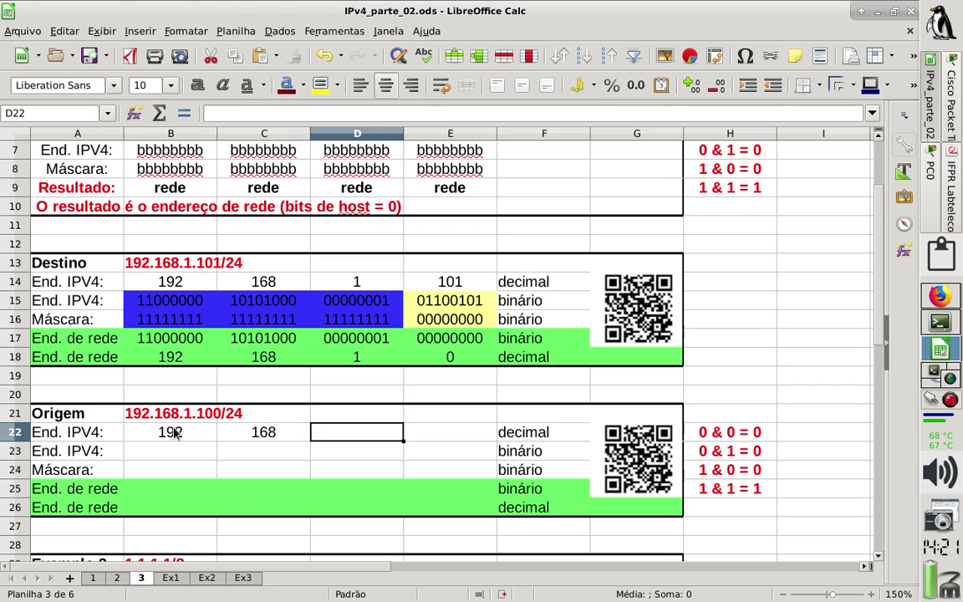
pyautogui.write('1')
pyautogui.press('Tab')
pyautogui.write('100')
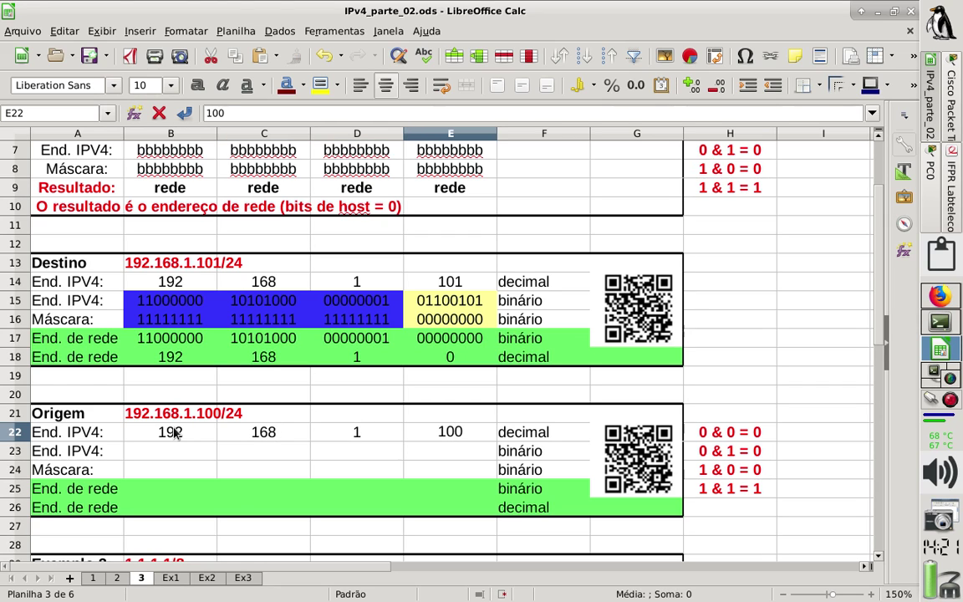
pyautogui.press('Return')
# Copy the Destino binary address and mask block B15:E16 into B23 for Origem.
pyautogui.click(180, 309)
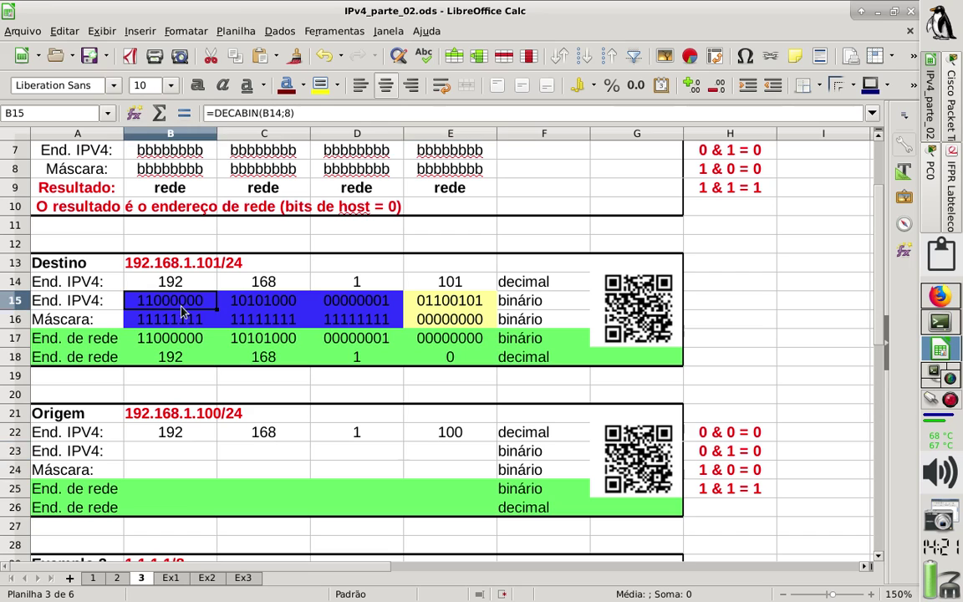
pyautogui.moveTo(181, 309); pyautogui.dragTo(482, 322)
pyautogui.hotkey('ctrl', 'c')
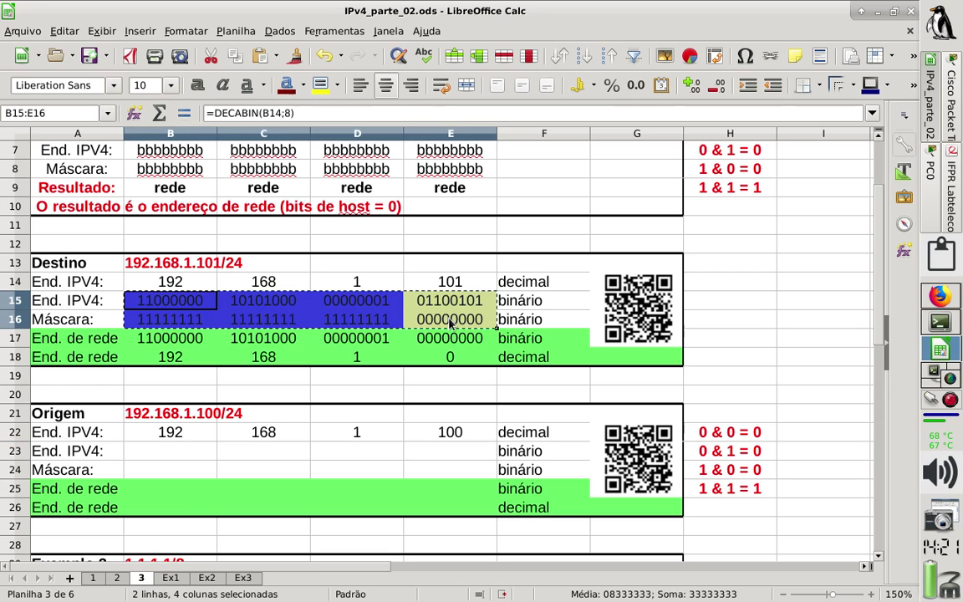
pyautogui.click(185, 457)
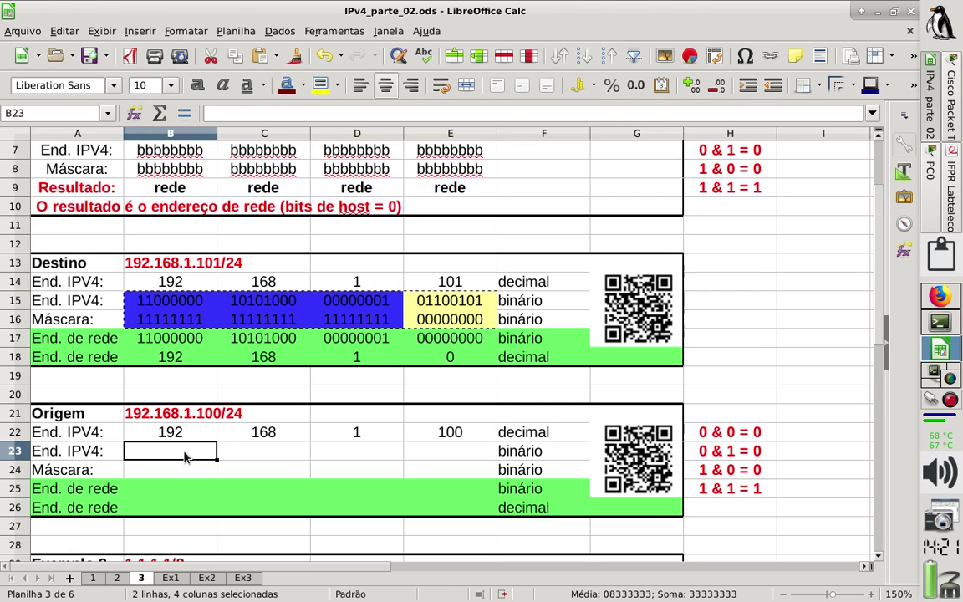
pyautogui.hotkey('ctrl', 'v')
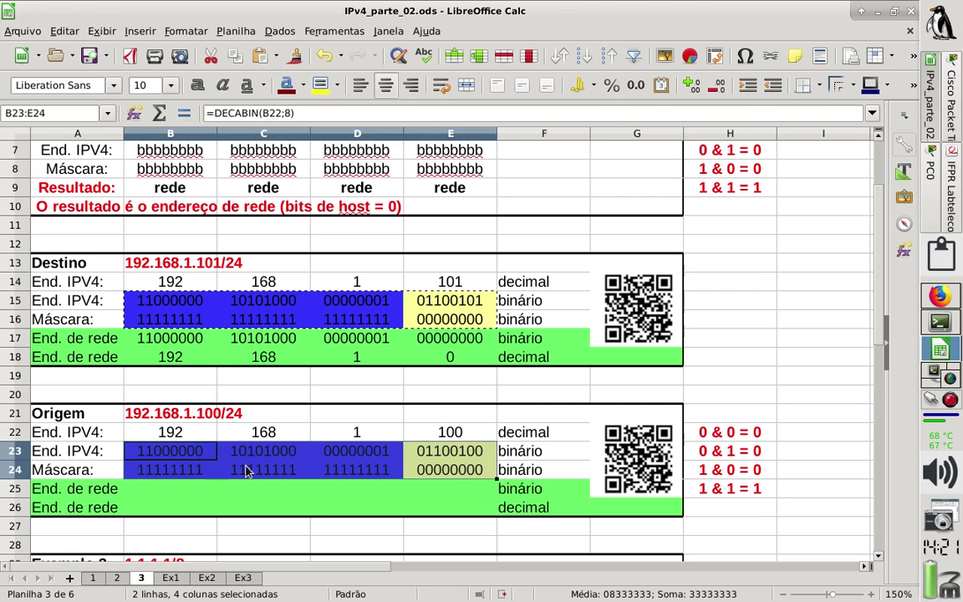
pyautogui.click(246, 471)
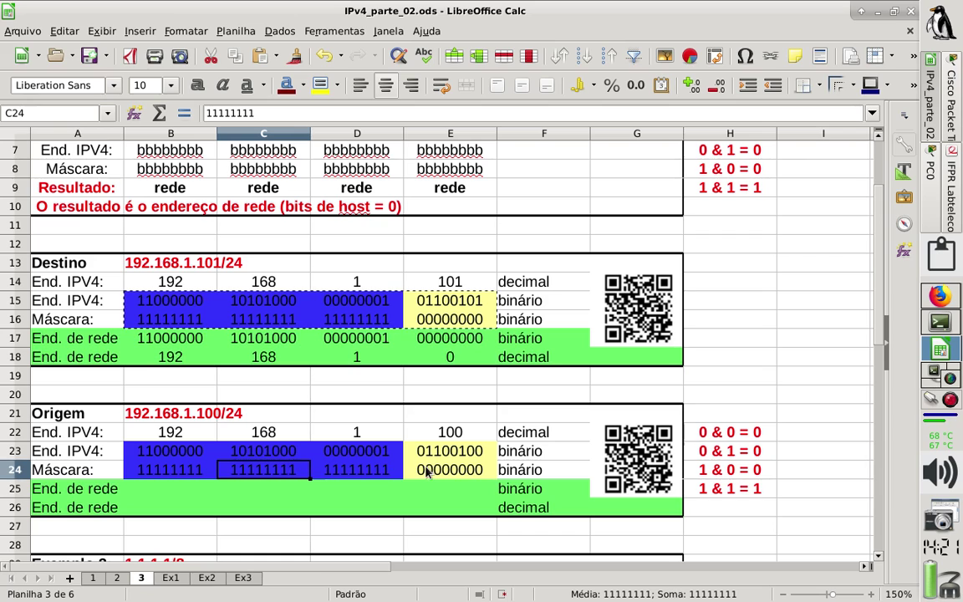
# Enter 11000000 and 10101000 as the first two Origem network octets in B25:C25.
pyautogui.click(178, 498)
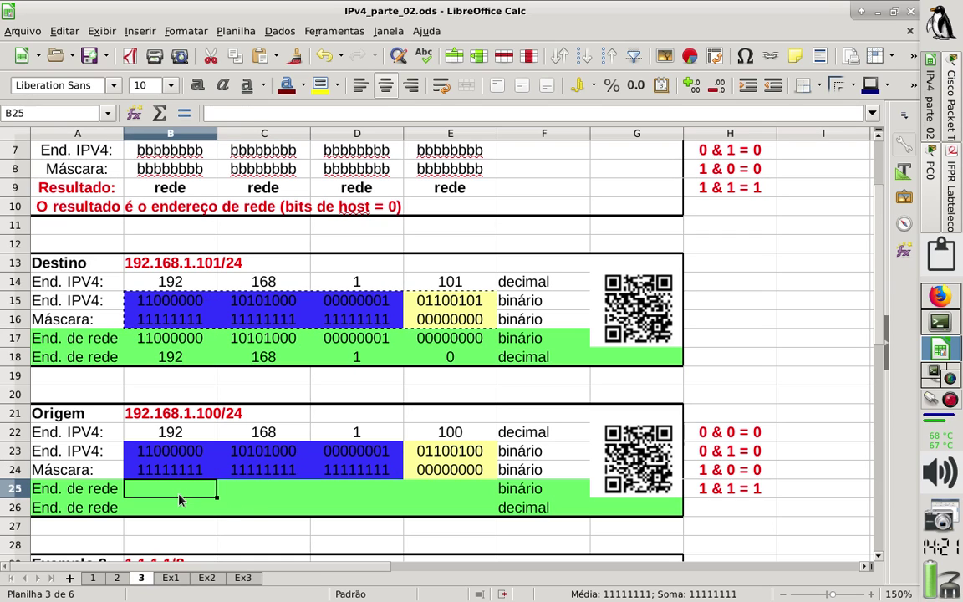
pyautogui.write('11')
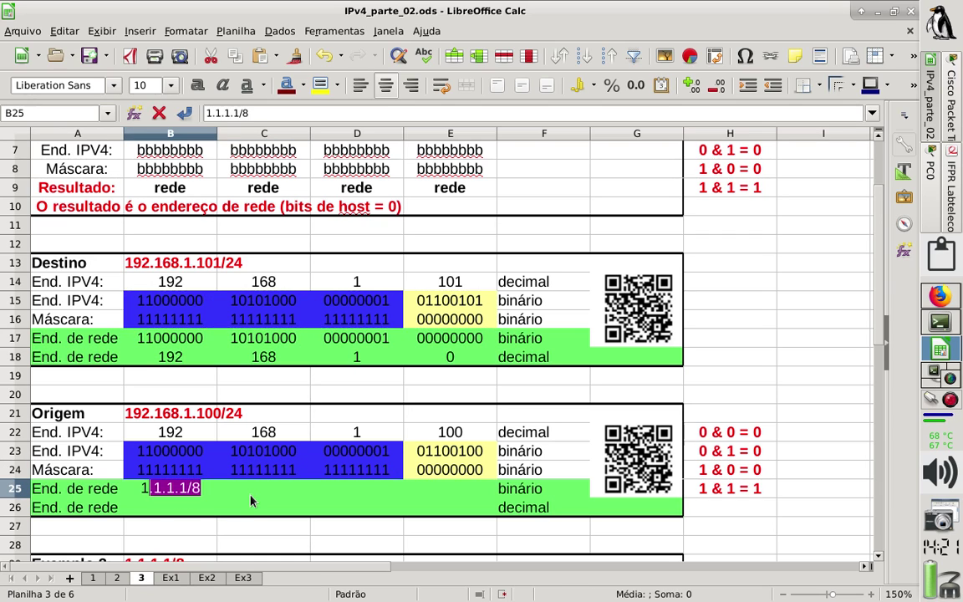
pyautogui.write('000000')
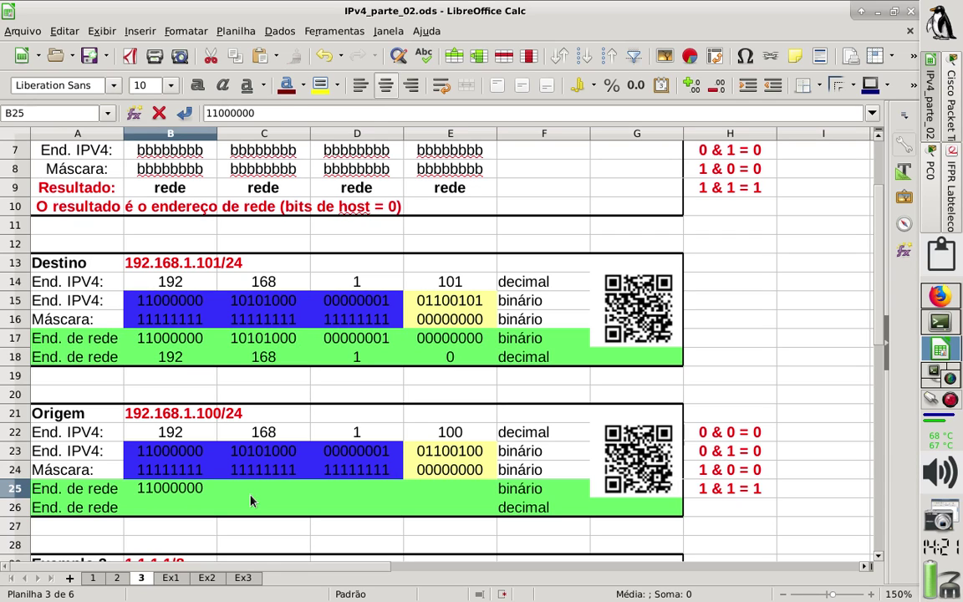
pyautogui.press('Return')
pyautogui.press('Up')
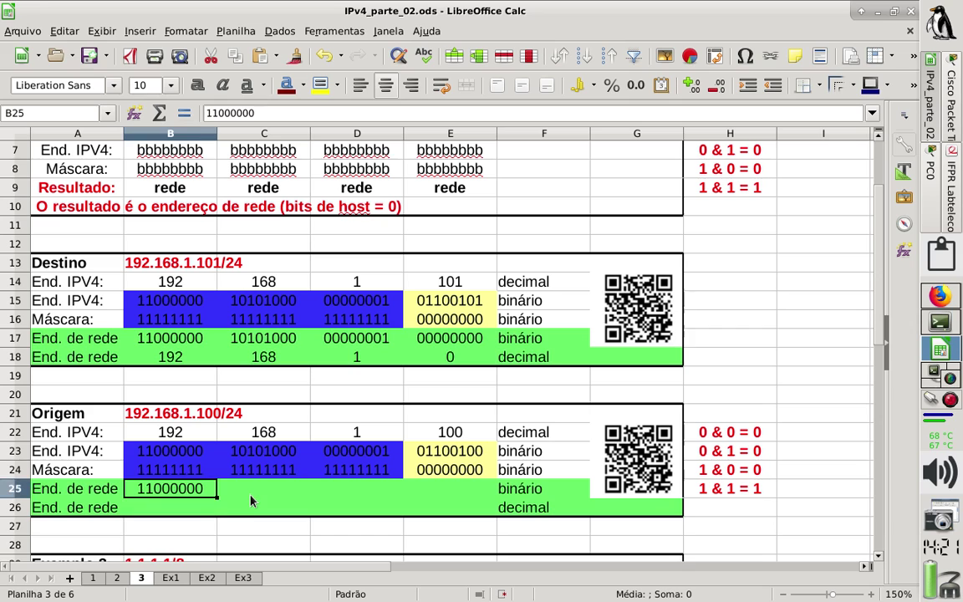
pyautogui.press('Right')
pyautogui.write('11')
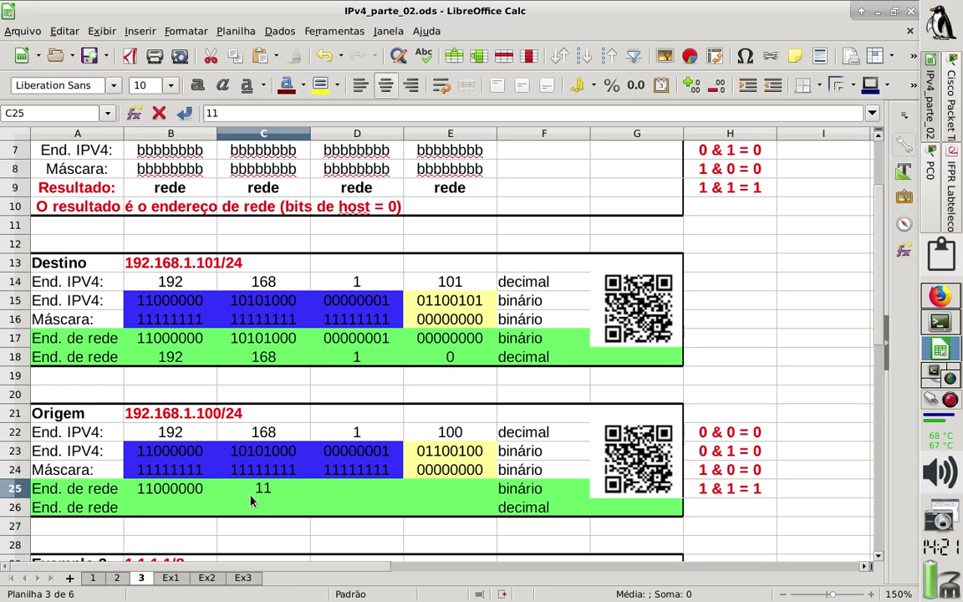
pyautogui.press('BackSpace')
pyautogui.write('0101')
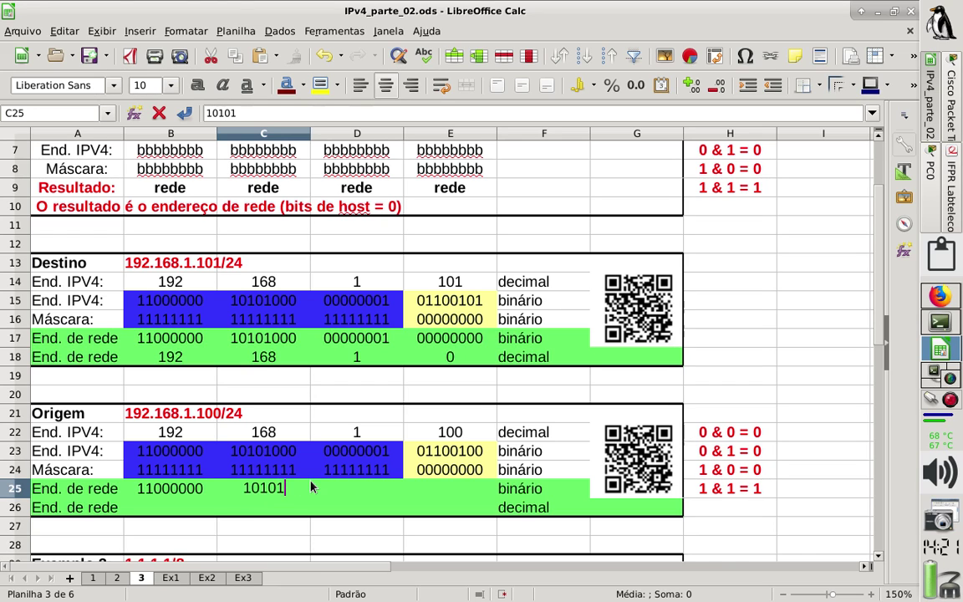
pyautogui.write('000')
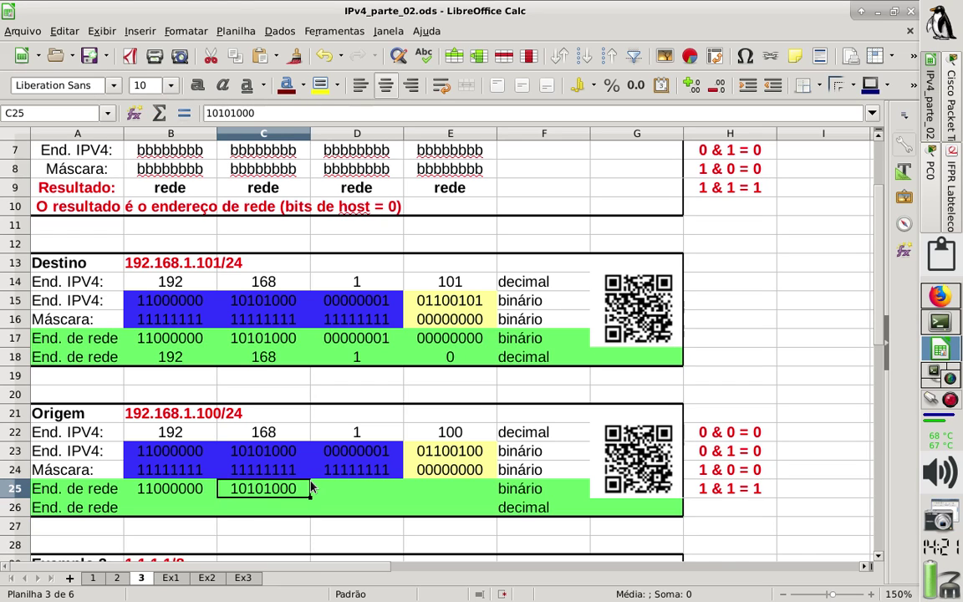
pyautogui.press('Tab')
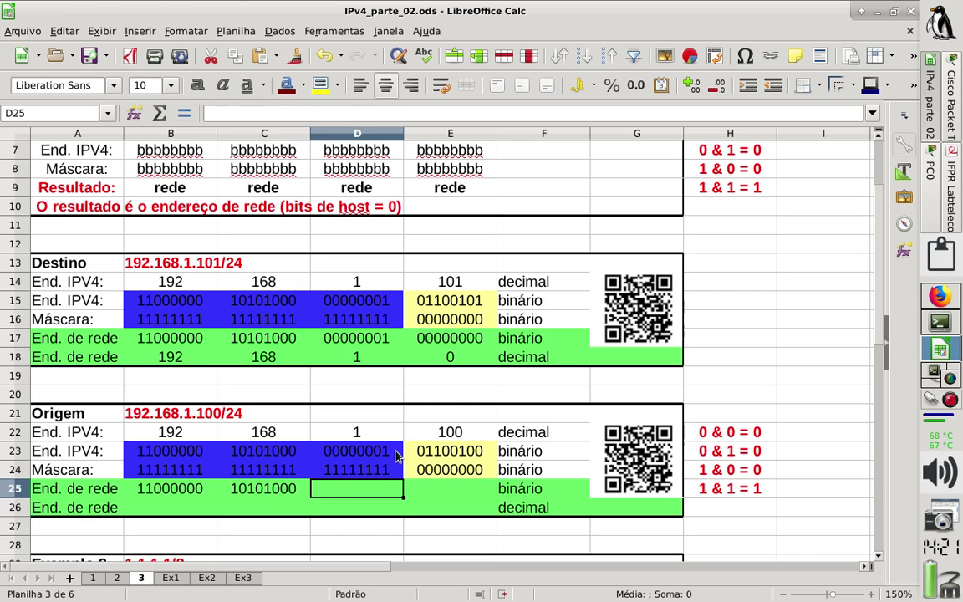
# Enter 00000001 and 00000000 as the last two Origem network octets in D25:E25.
pyautogui.write('00000')
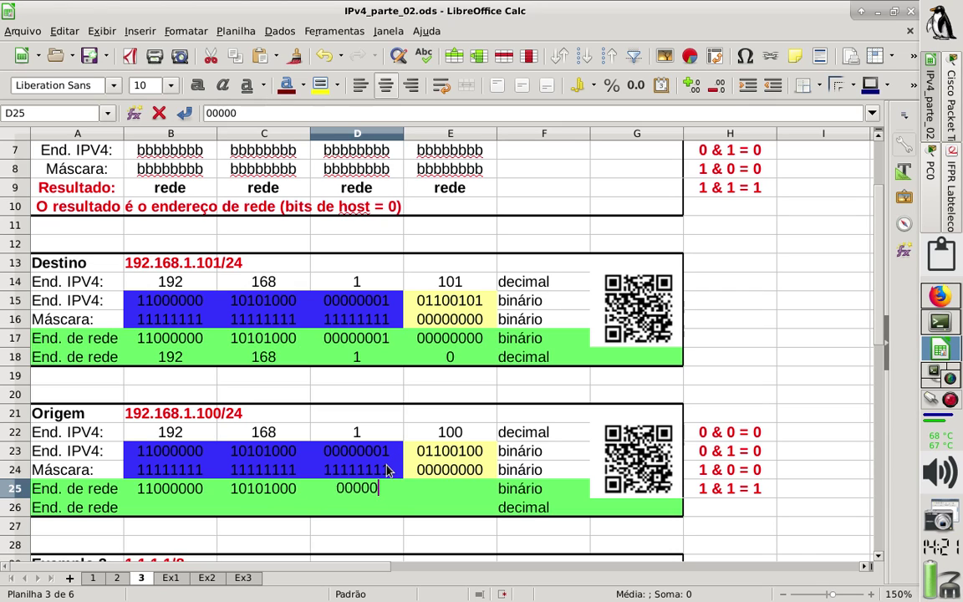
pyautogui.write('001')
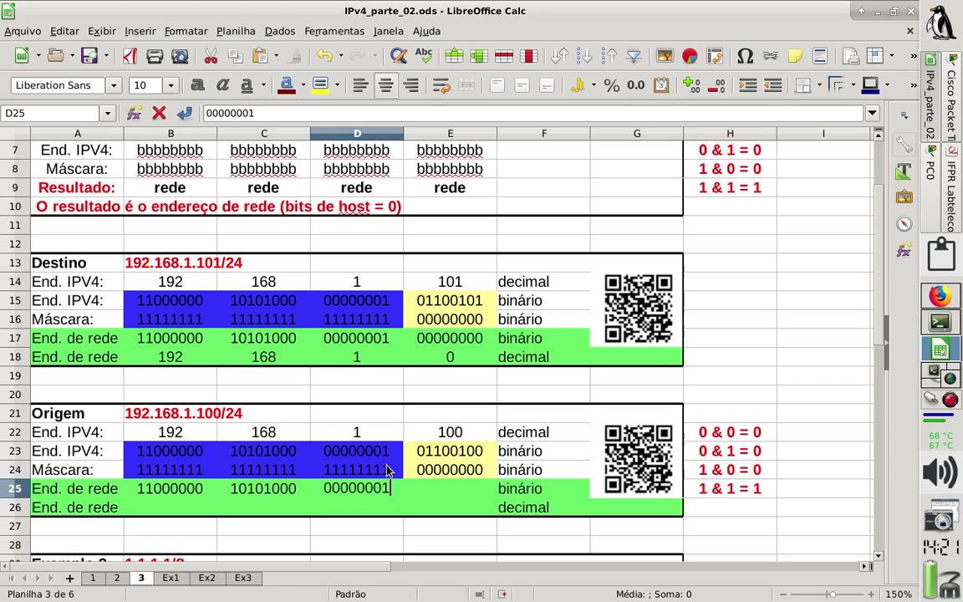
pyautogui.press('Tab')
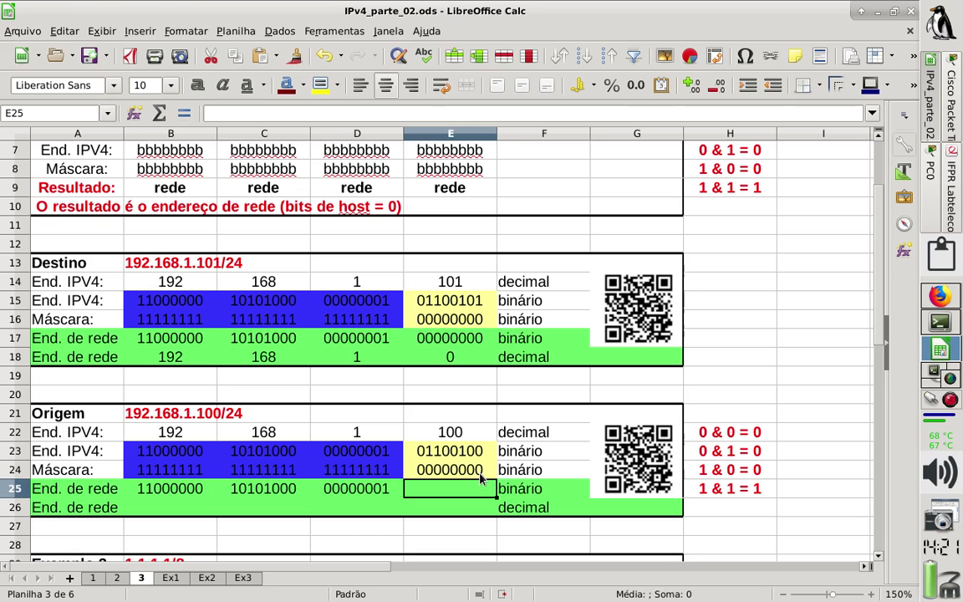
pyautogui.write('00000000')
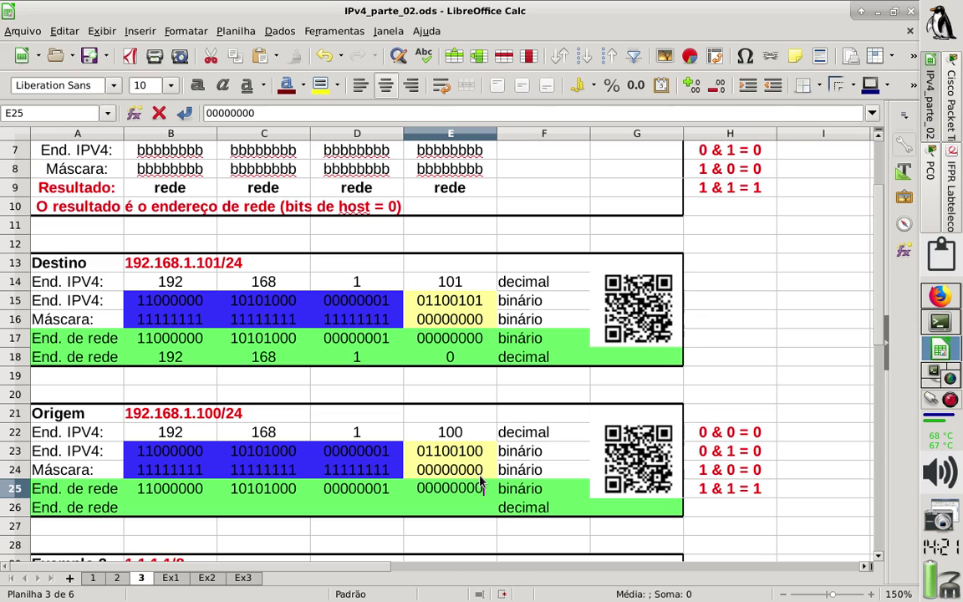
pyautogui.press('Down')
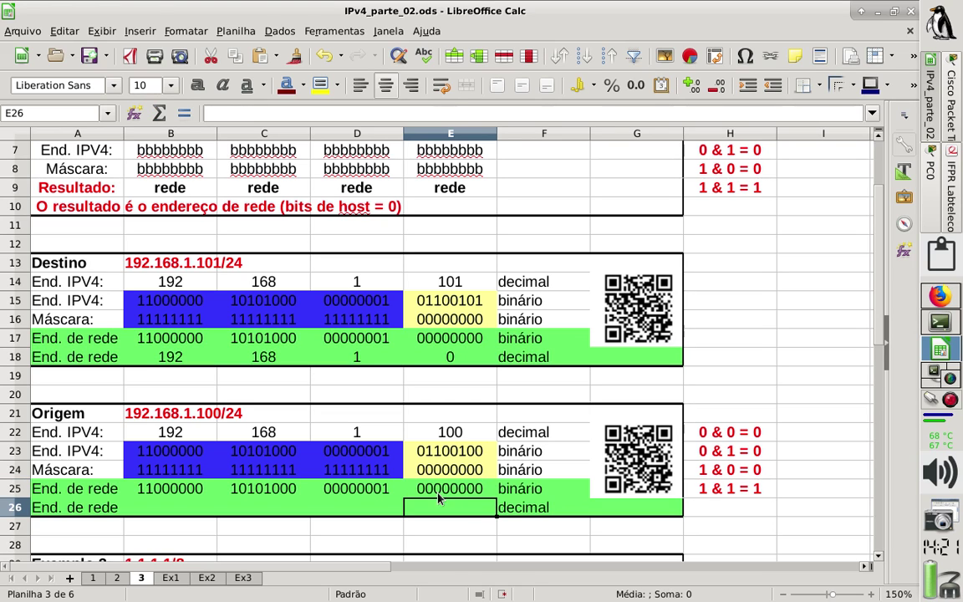
# Enter =BINADEC(B25) in B26 to convert the origin's first binary octet to decimal.
pyautogui.click(175, 507)
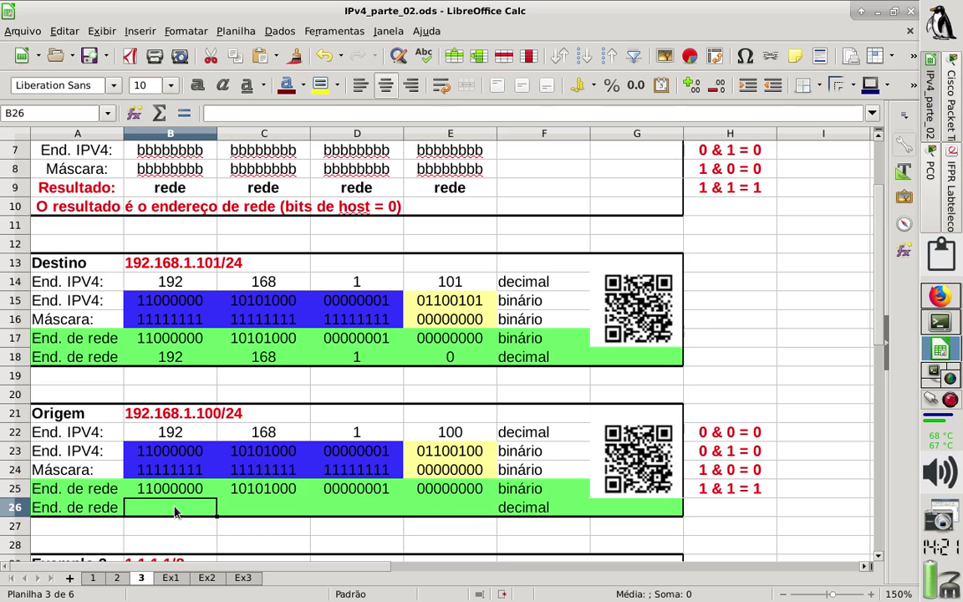
pyautogui.write('=dec')
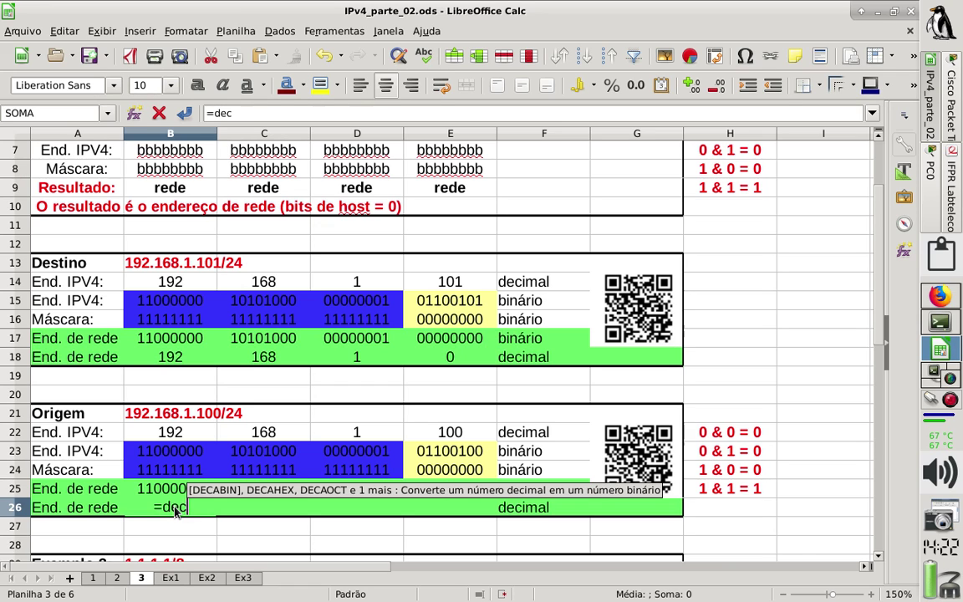
pyautogui.write('b')
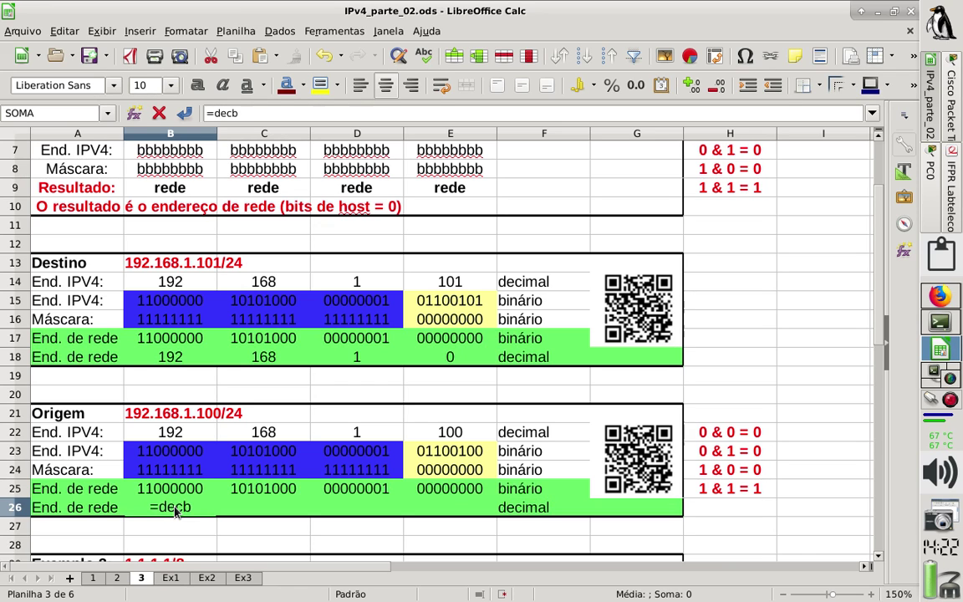
pyautogui.press('BackSpace')
pyautogui.write('abin')
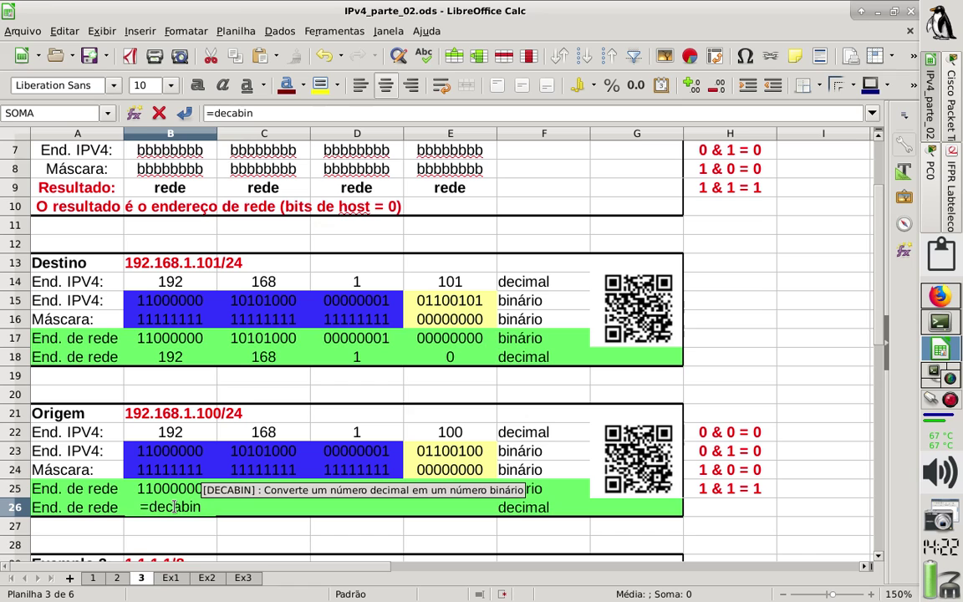
pyautogui.press('BackSpace')
pyautogui.press('BackSpace')
pyautogui.press('BackSpace')
pyautogui.press('BackSpace')
pyautogui.press('BackSpace')
pyautogui.press('BackSpace')
pyautogui.press('BackSpace')
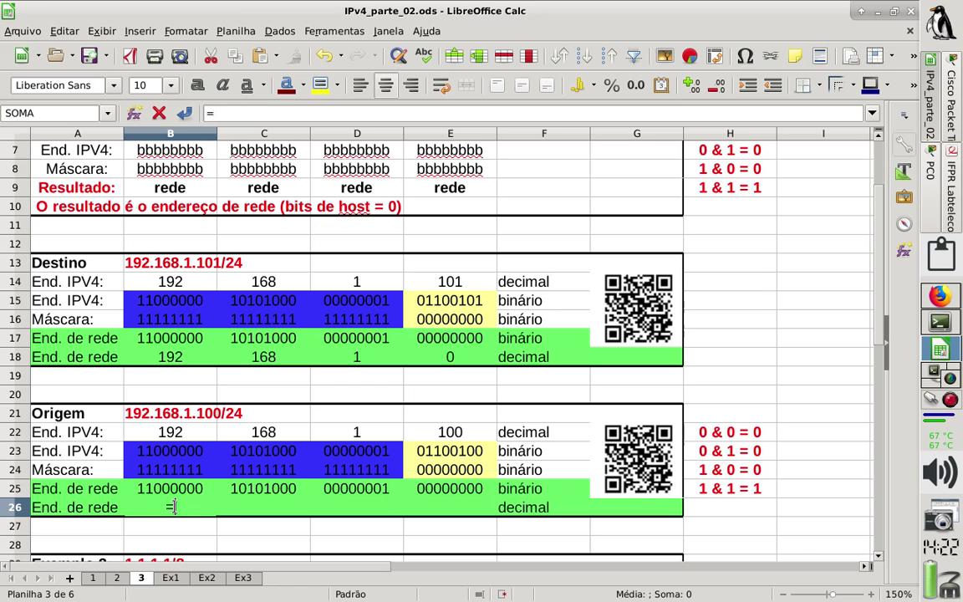
pyautogui.write('binadec')
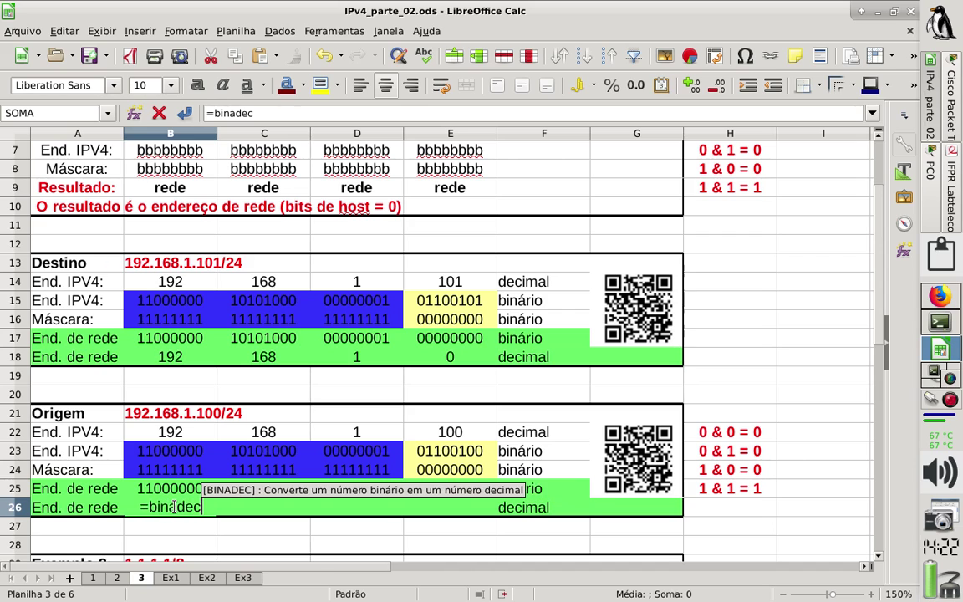
pyautogui.write('(')
pyautogui.click(178, 493)
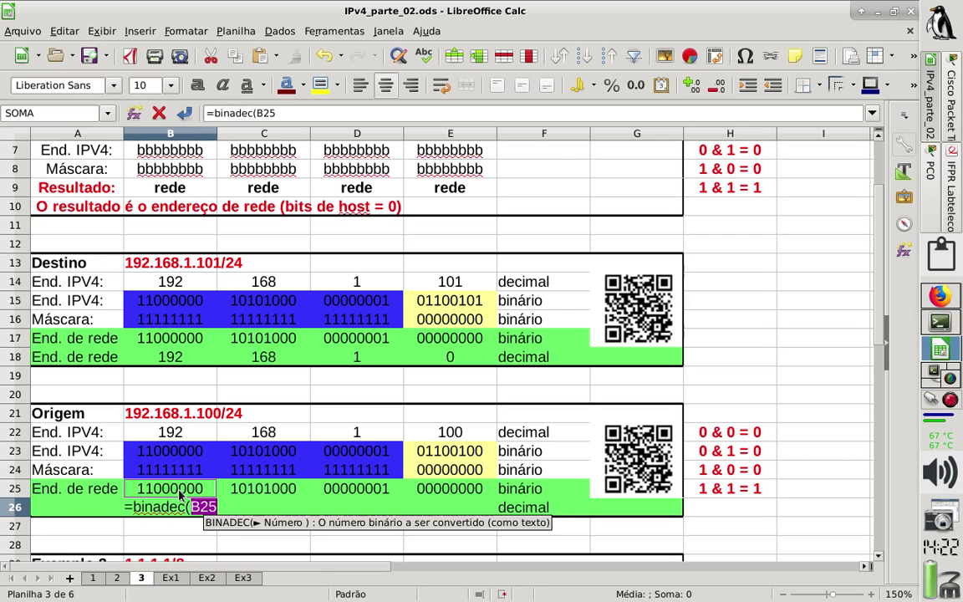
pyautogui.write(')')
pyautogui.press('Return')
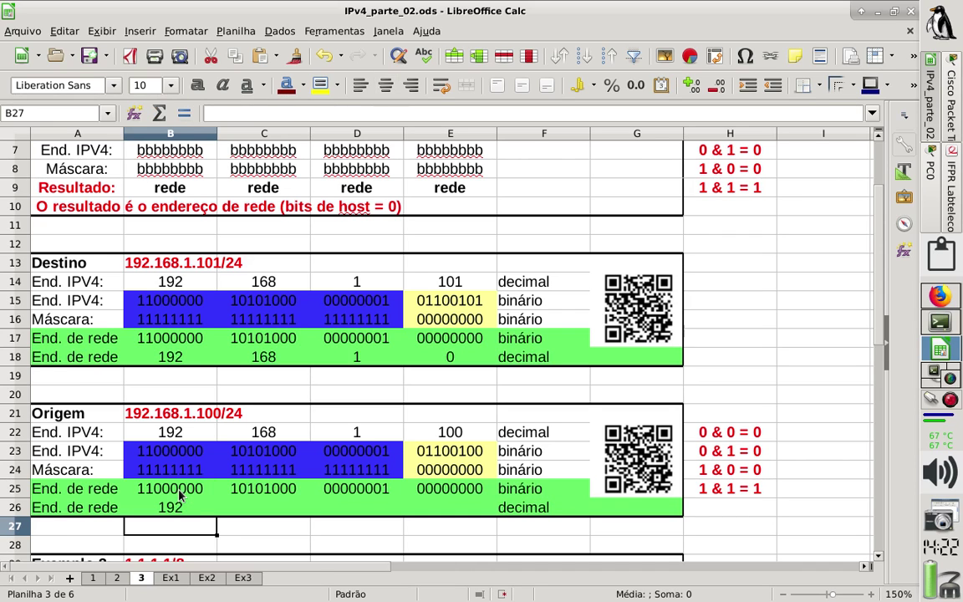
# Copy the B26 conversion formula into C26, D26 and E26, giving 168, 1 and 0.
pyautogui.press('Up')
pyautogui.hotkey('ctrl', 'c')
pyautogui.press('Right')
pyautogui.hotkey('ctrl', 'v')
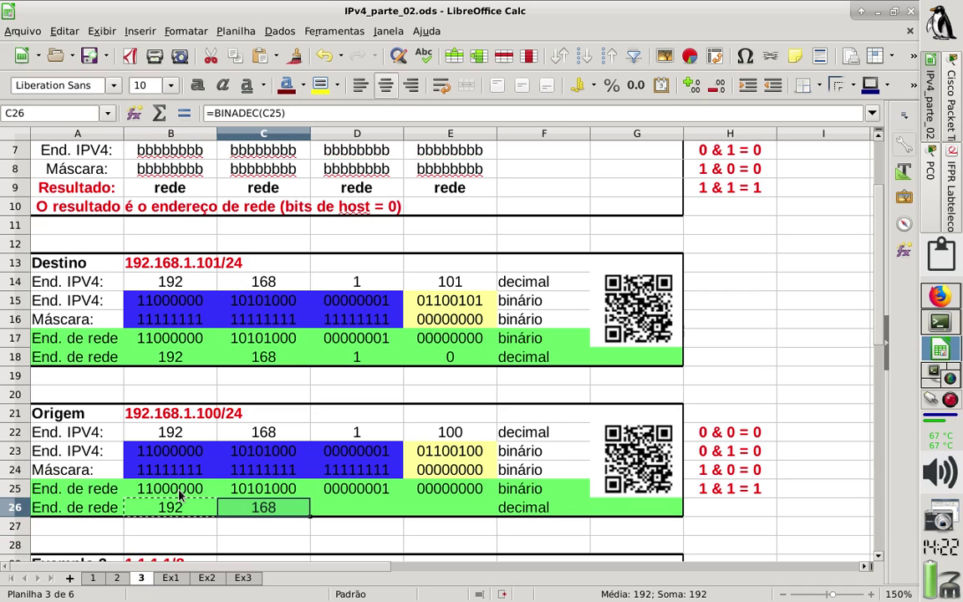
pyautogui.press('Right')
pyautogui.hotkey('ctrl', 'v')
pyautogui.press('Right')
pyautogui.hotkey('ctrl', 'v')
pyautogui.press('Left')
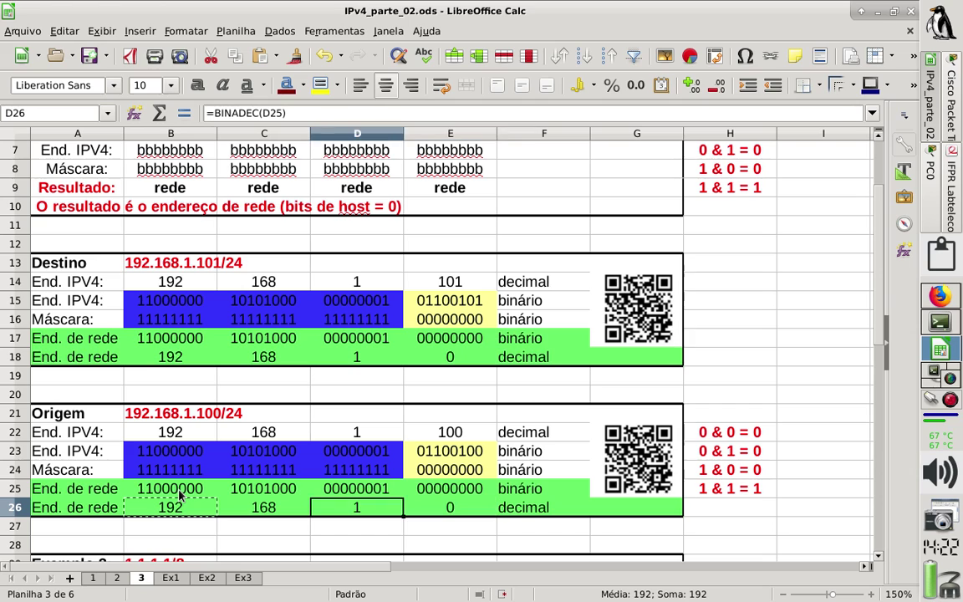
pyautogui.press('Left')
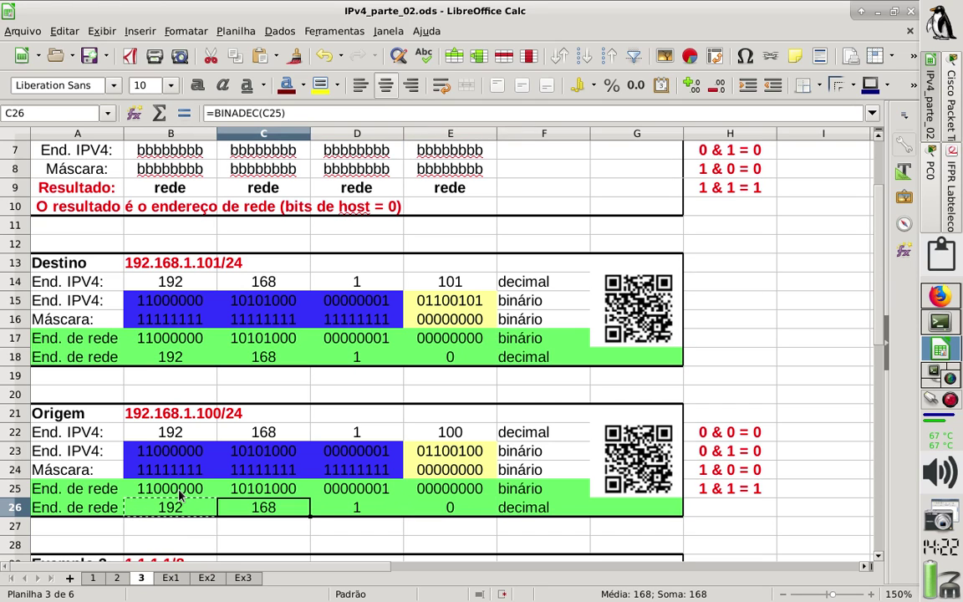
pyautogui.press('Escape')
# Select the origin's decimal values B26 to E26.
pyautogui.moveTo(115, 360); pyautogui.dragTo(452, 358)
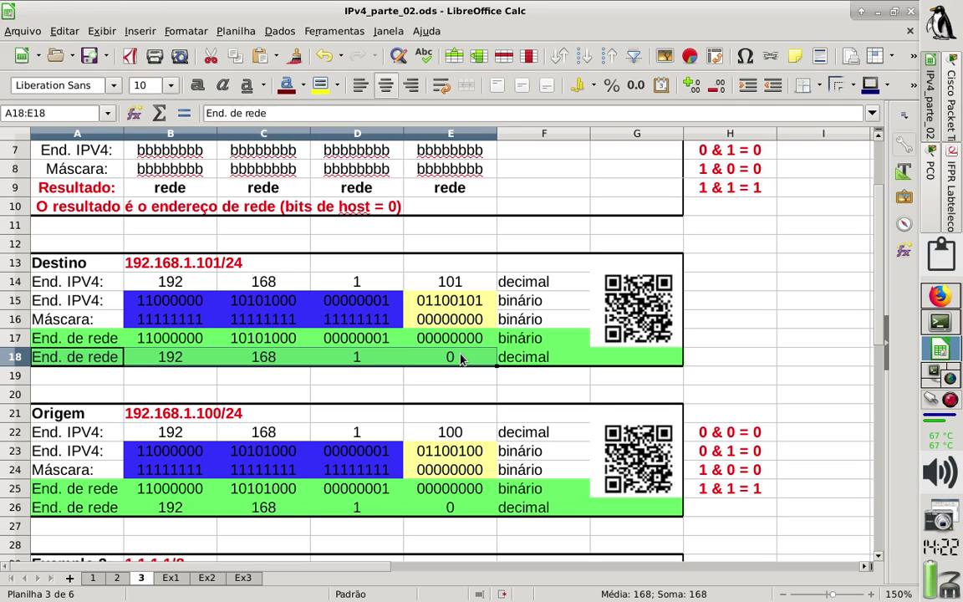
pyautogui.click(78, 507)
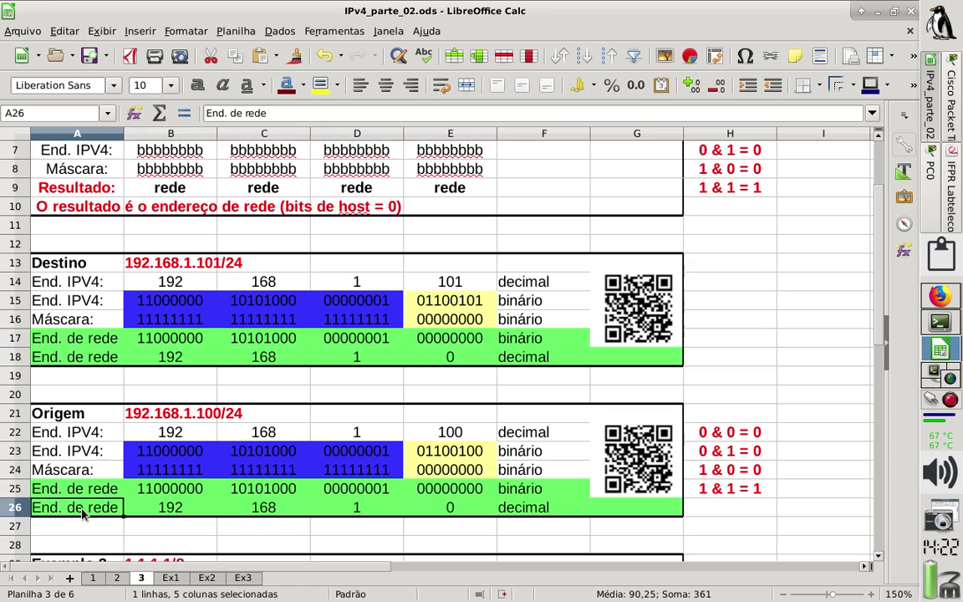
pyautogui.click(384, 492)
pyautogui.hotkey('ctrl', 'z')
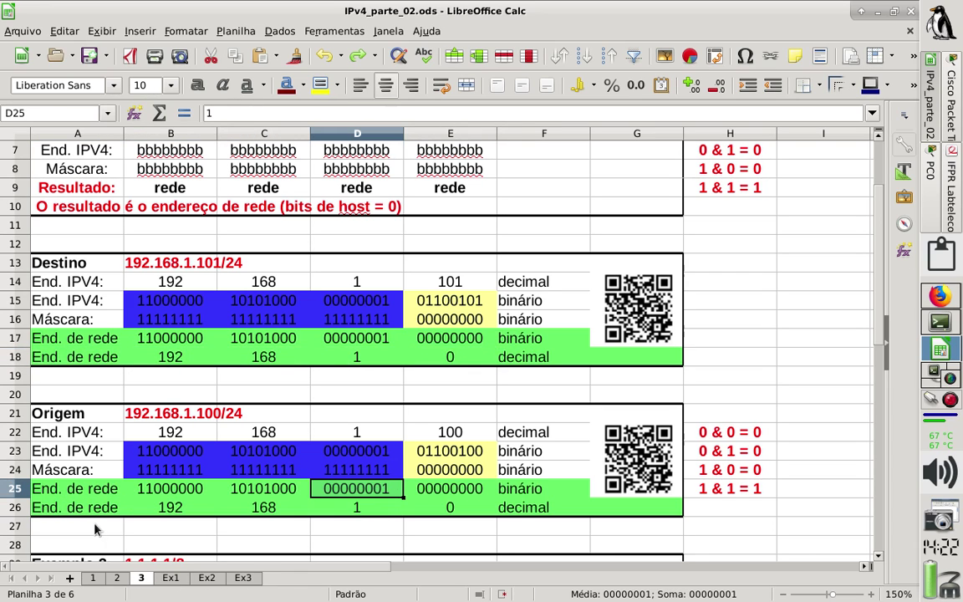
pyautogui.moveTo(147, 513); pyautogui.dragTo(443, 507)
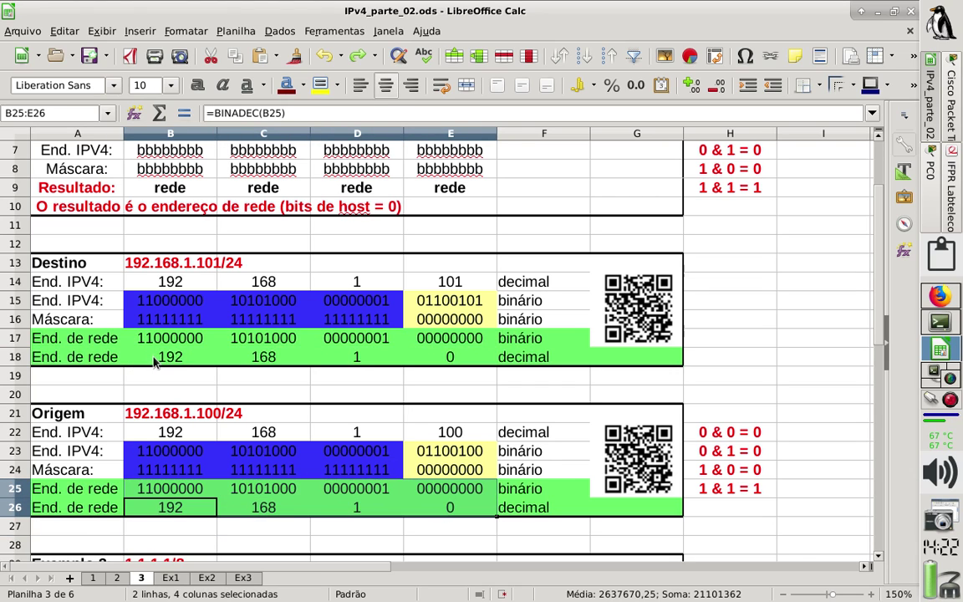
pyautogui.click(199, 522)
pyautogui.moveTo(192, 507); pyautogui.dragTo(426, 507)
# Give cells B26:E26 (192, 168, 1, 0) an orange Laranja background.
pyautogui.rightClick(426, 505)
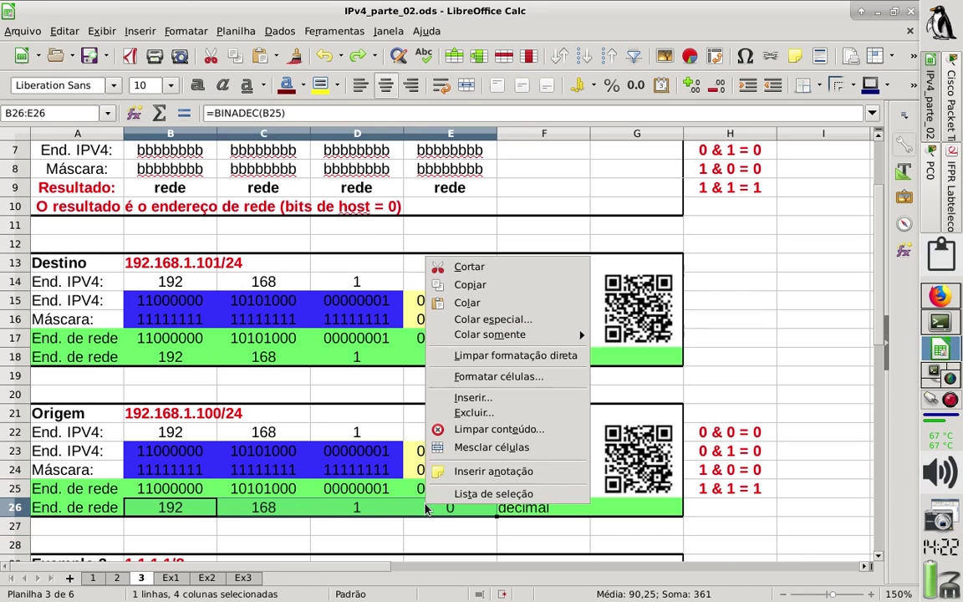
pyautogui.click(484, 356)
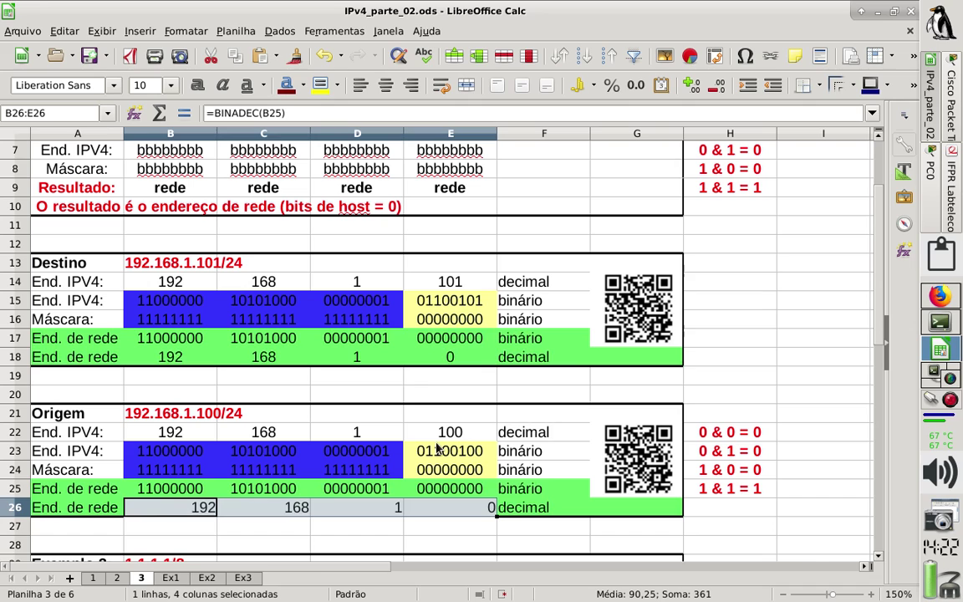
pyautogui.hotkey('ctrl', 'z')
pyautogui.rightClick(417, 505)
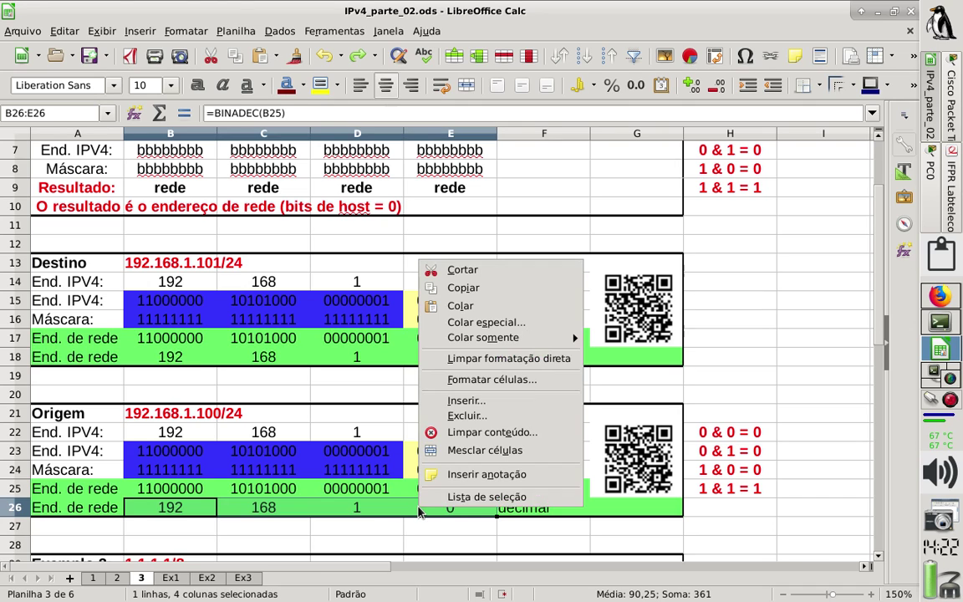
pyautogui.click(523, 378)
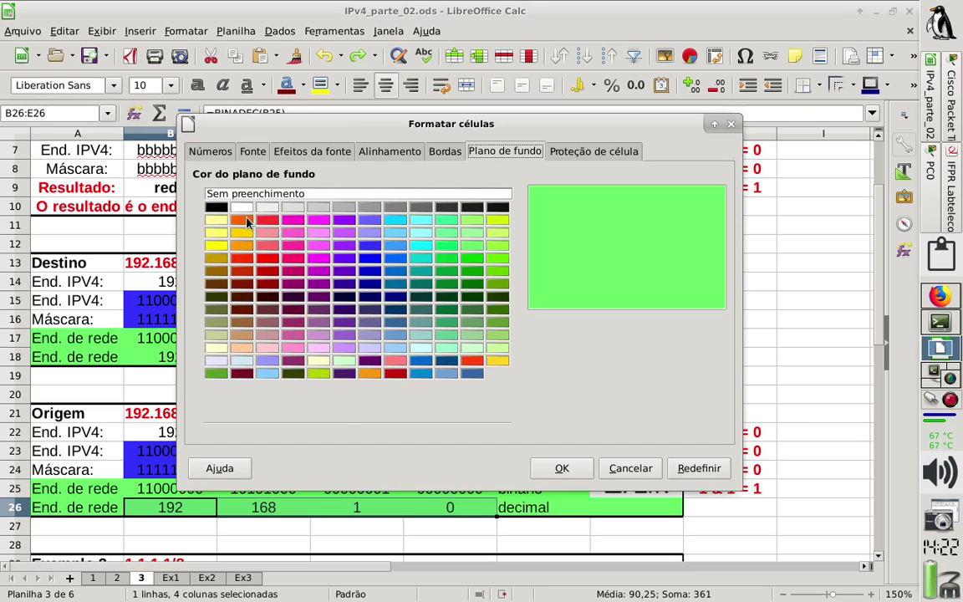
pyautogui.click(246, 221)
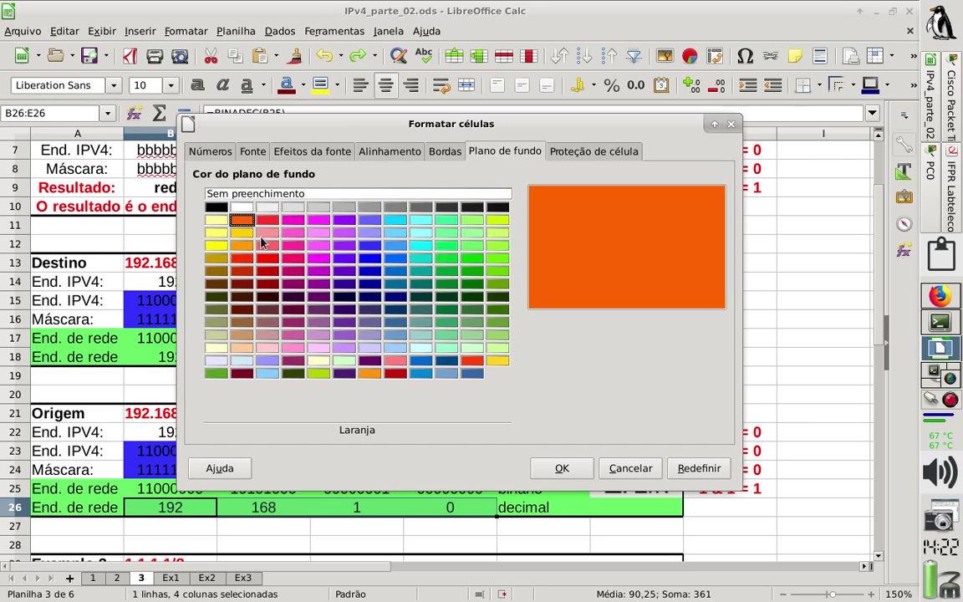
pyautogui.click(560, 468)
pyautogui.click(338, 393)
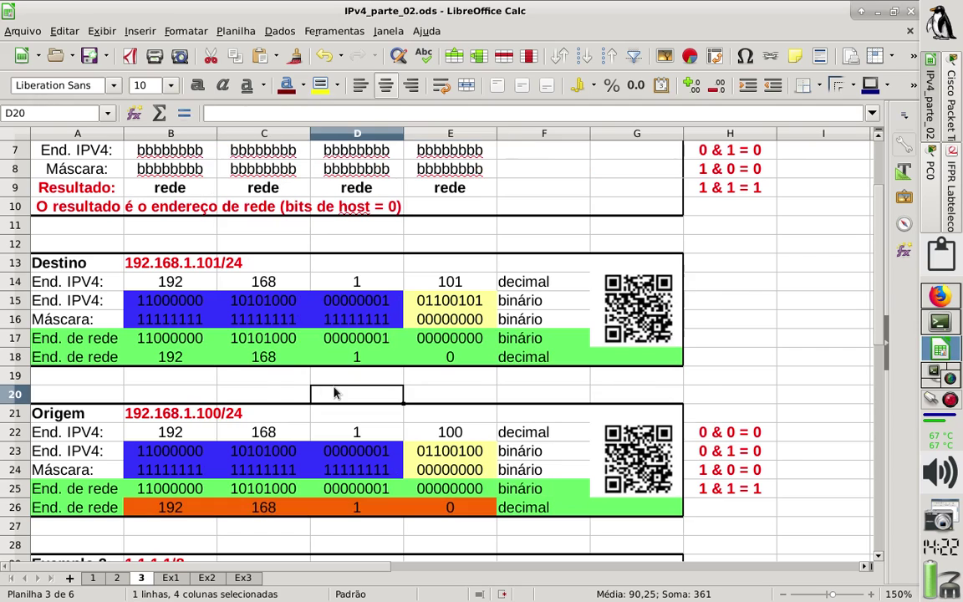
pyautogui.moveTo(210, 361); pyautogui.dragTo(436, 361)
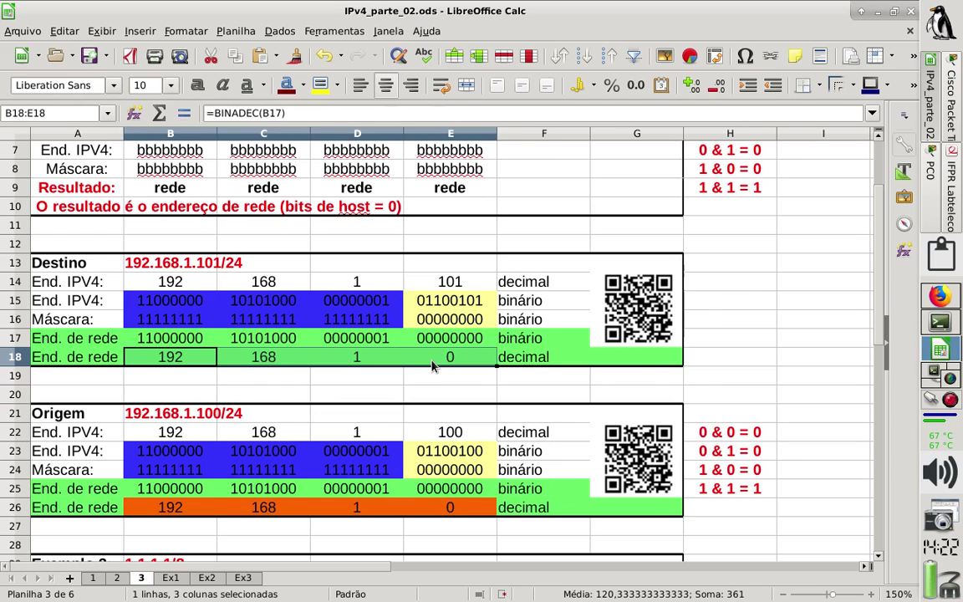
# Fill B18:E18 with the orange Laranja background, then return to the IFPR Labtelecom router lab PDF.
pyautogui.rightClick(432, 365)
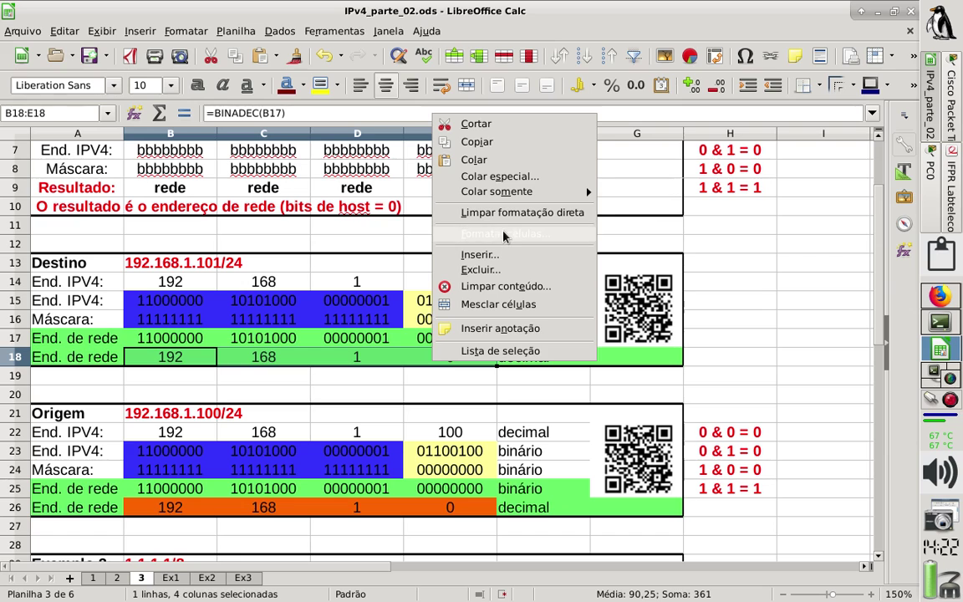
pyautogui.click(503, 239)
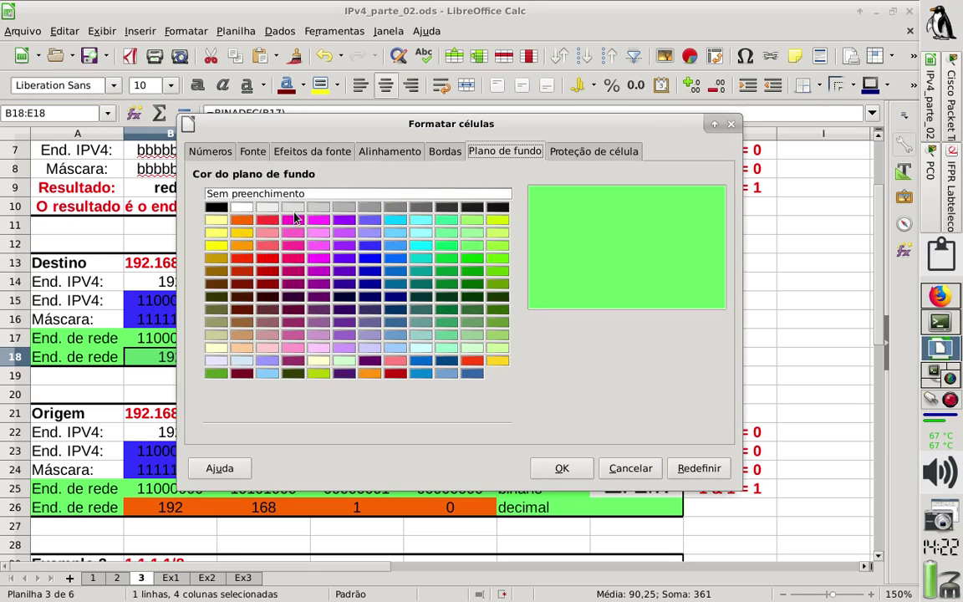
pyautogui.click(242, 220)
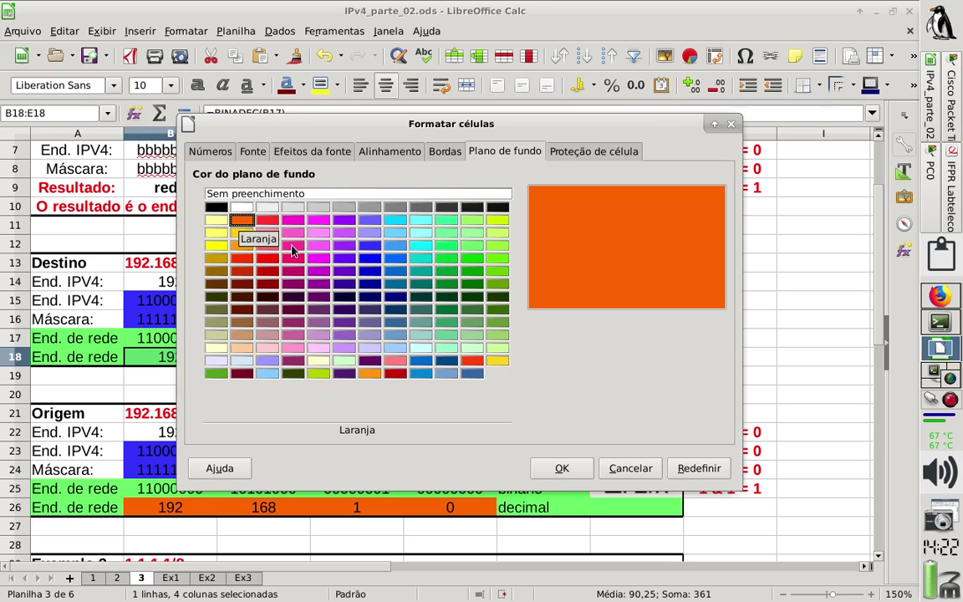
pyautogui.click(561, 468)
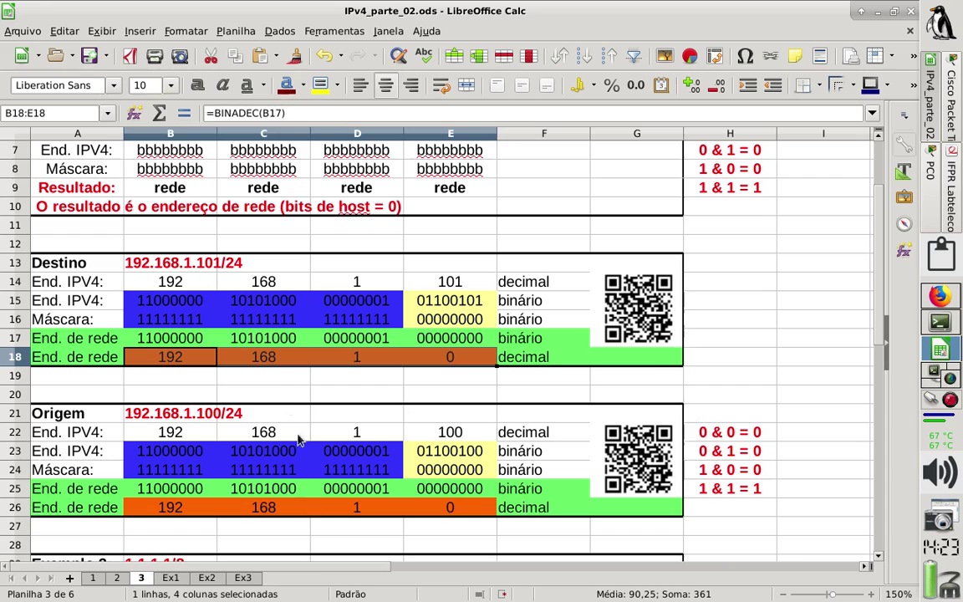
pyautogui.click(267, 391)
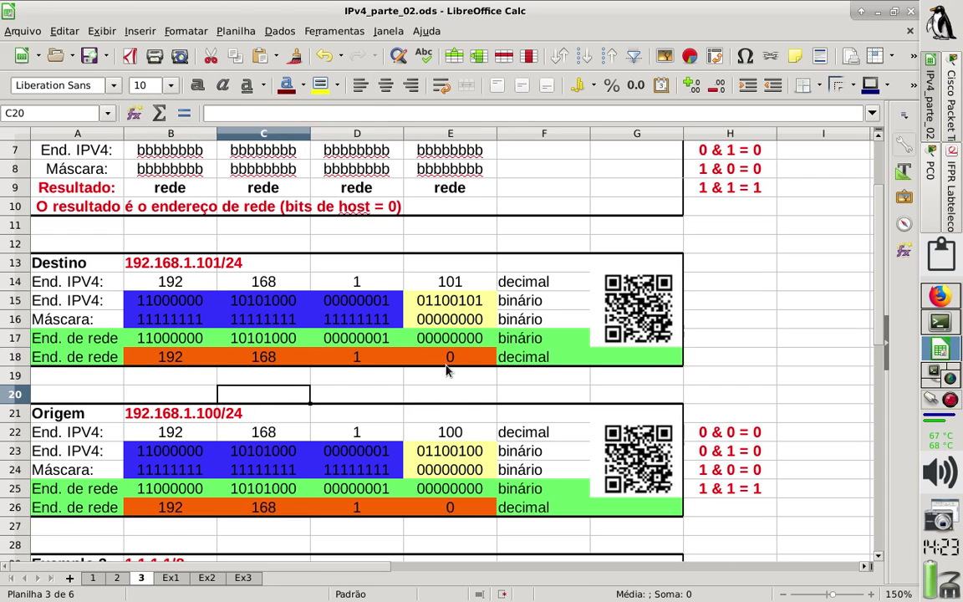
pyautogui.click(446, 395)
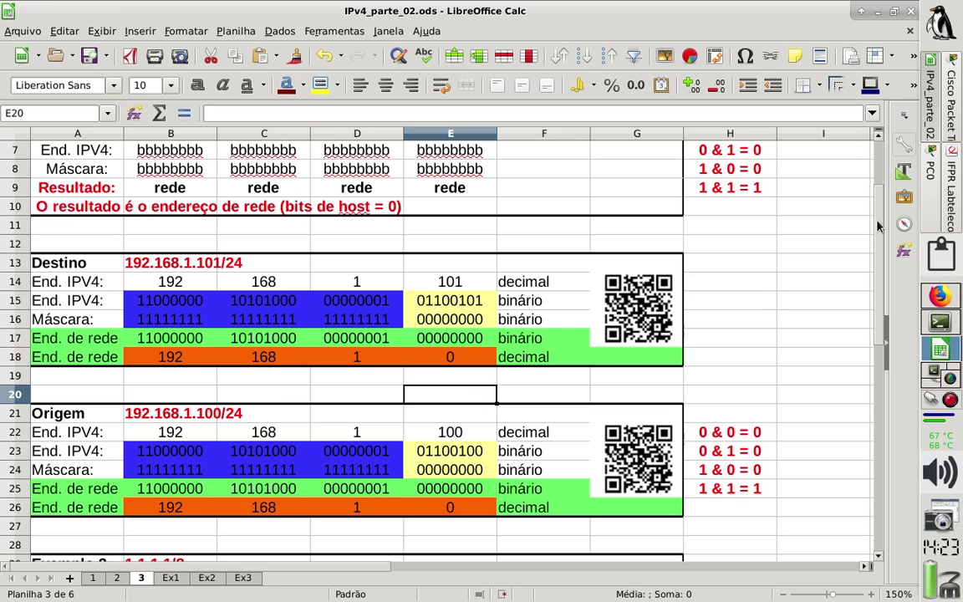
pyautogui.click(950, 214)
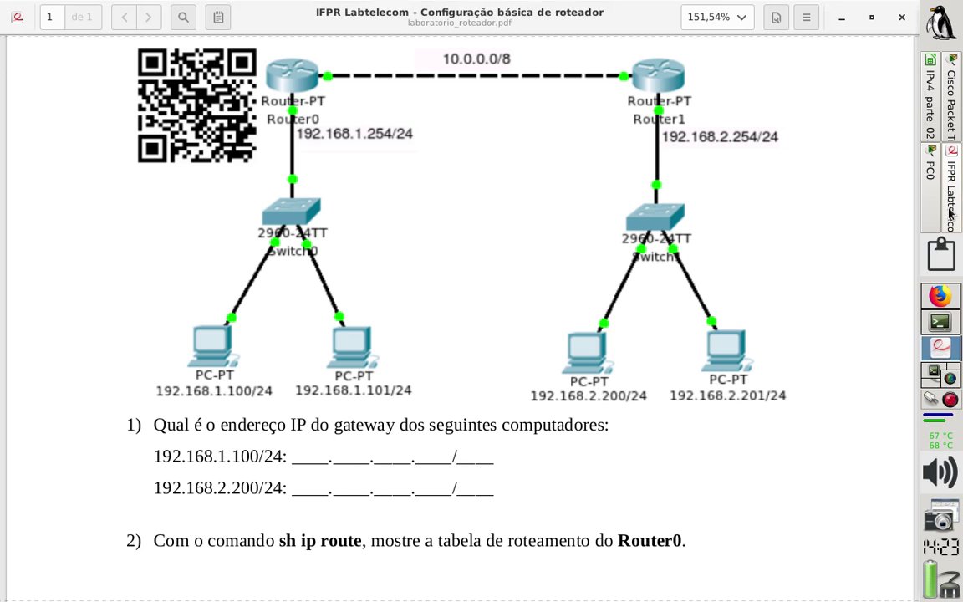
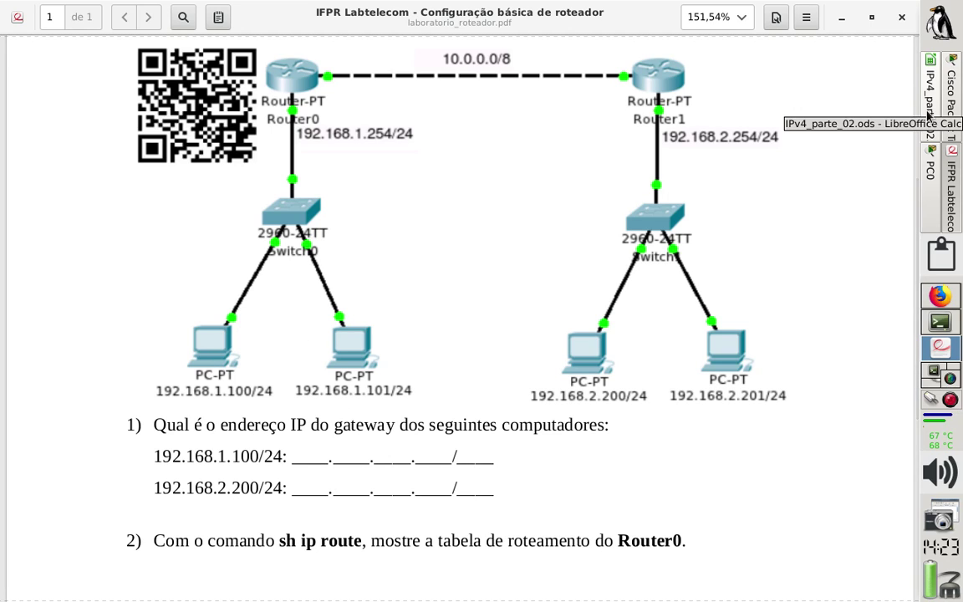
# Switch to IPv4_parte_02.ods, clear and restore the Origem values, then select the Destino block.
pyautogui.click(927, 117)
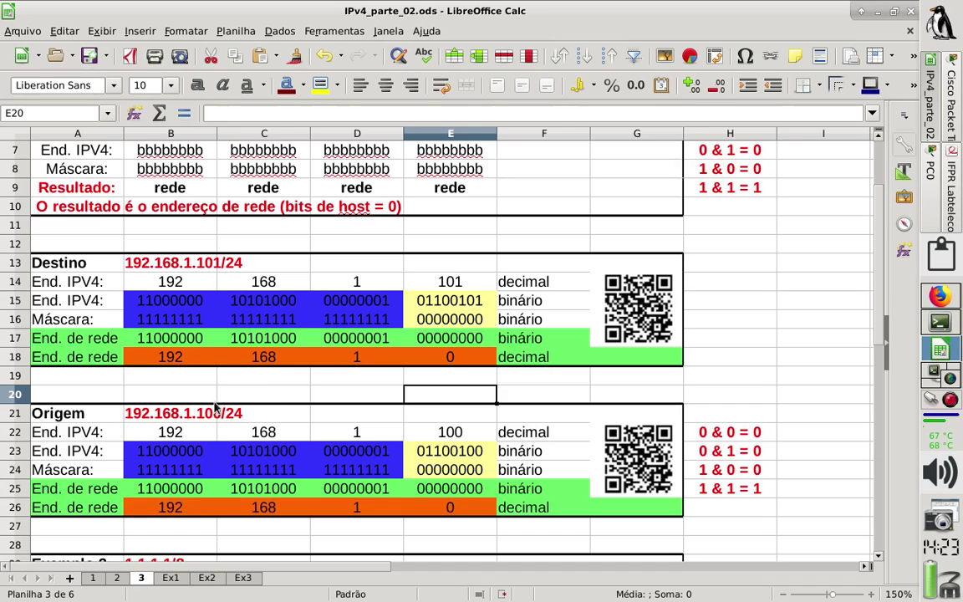
pyautogui.click(189, 411)
pyautogui.moveTo(191, 428); pyautogui.dragTo(454, 510)
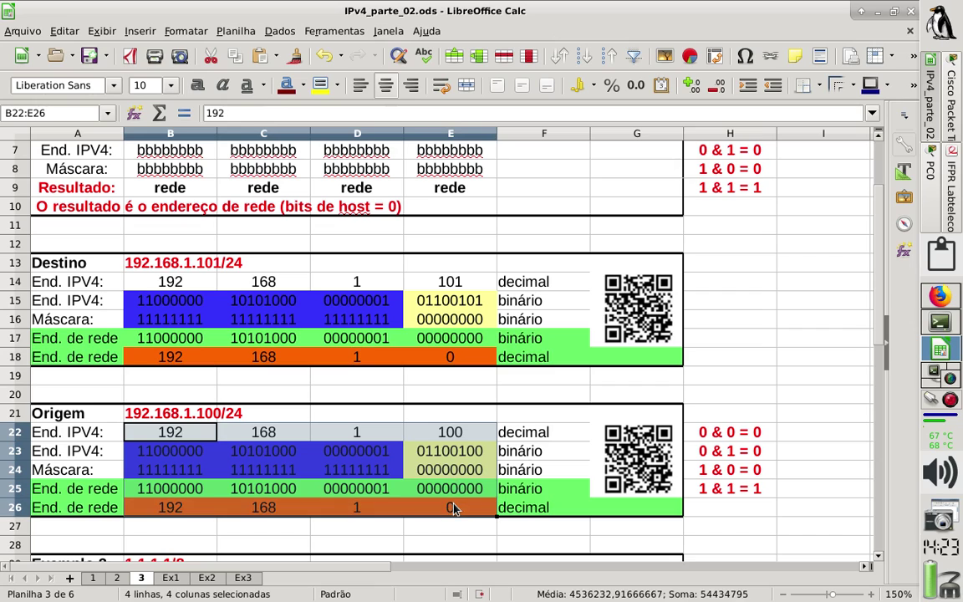
pyautogui.press('Delete')
pyautogui.click(357, 469)
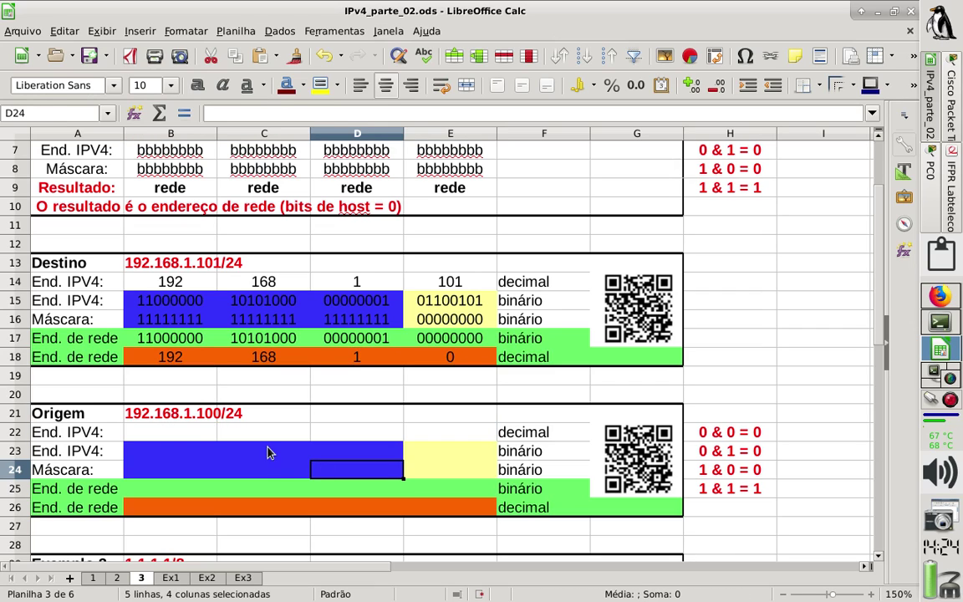
pyautogui.hotkey('ctrl', 'z')
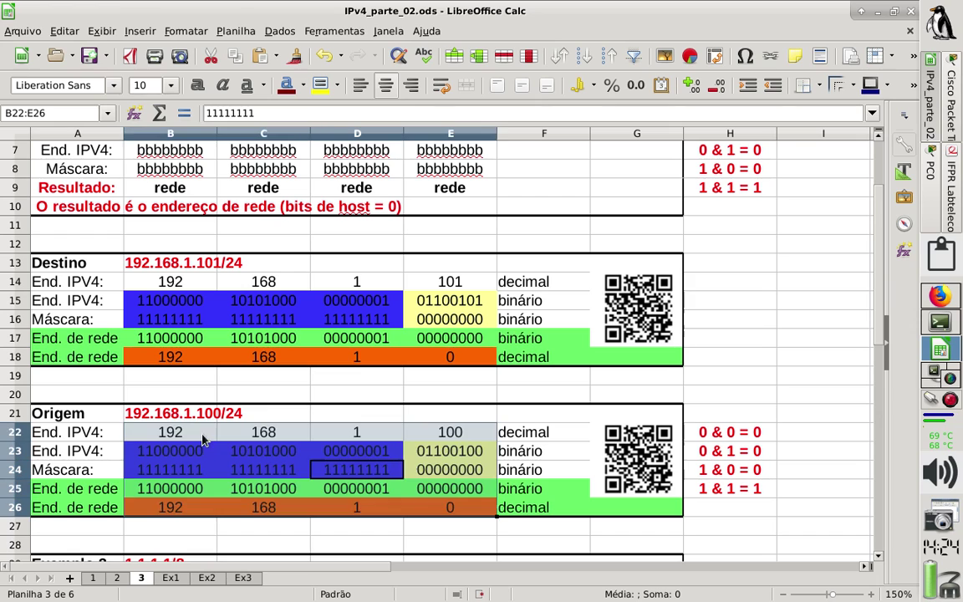
pyautogui.click(152, 276)
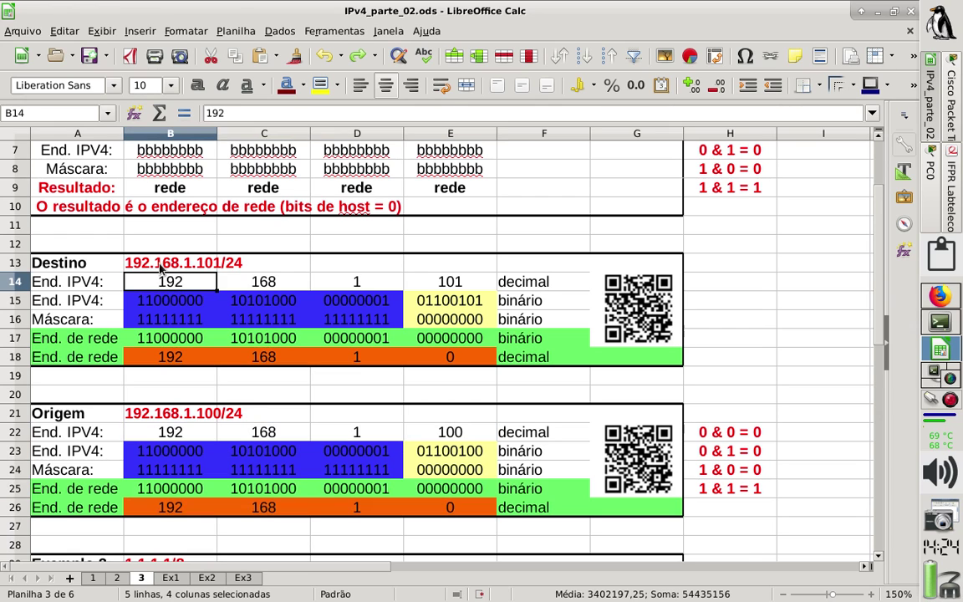
pyautogui.moveTo(152, 263); pyautogui.dragTo(433, 357)
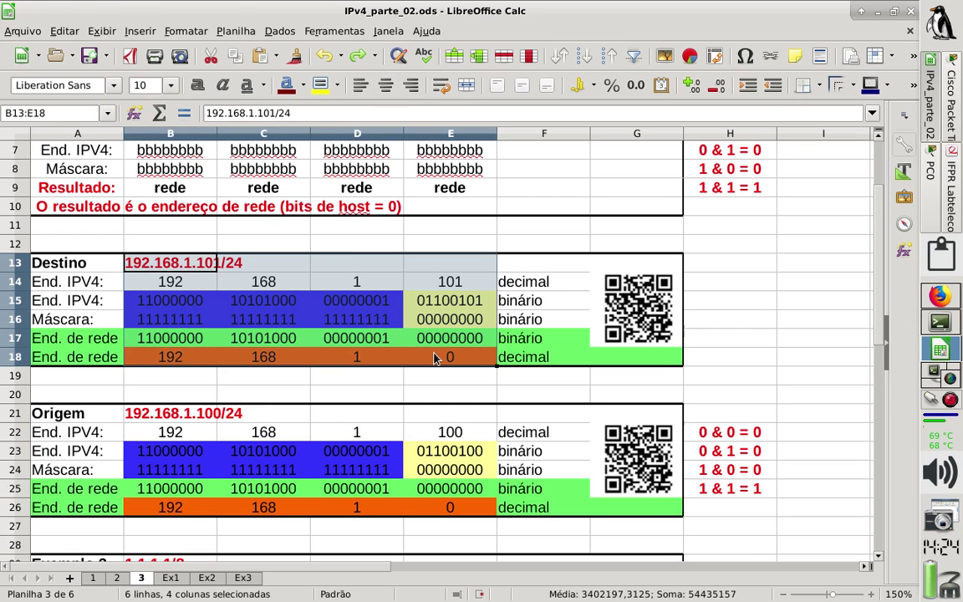
# Empty the Destino example and enter 8.8.8.8 in cell B13.
pyautogui.press('Delete')
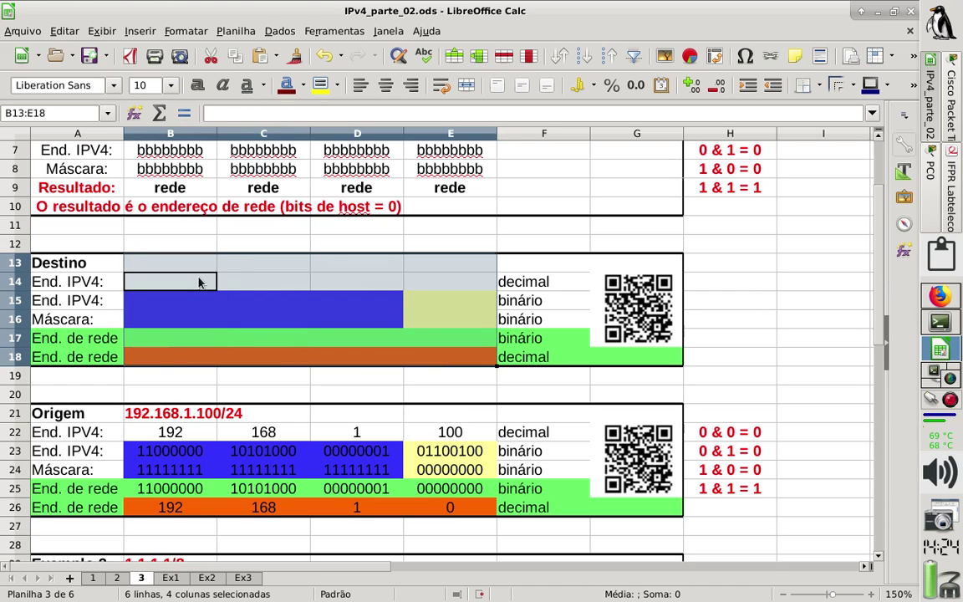
pyautogui.click(200, 280)
pyautogui.click(183, 268)
pyautogui.write('8.8')
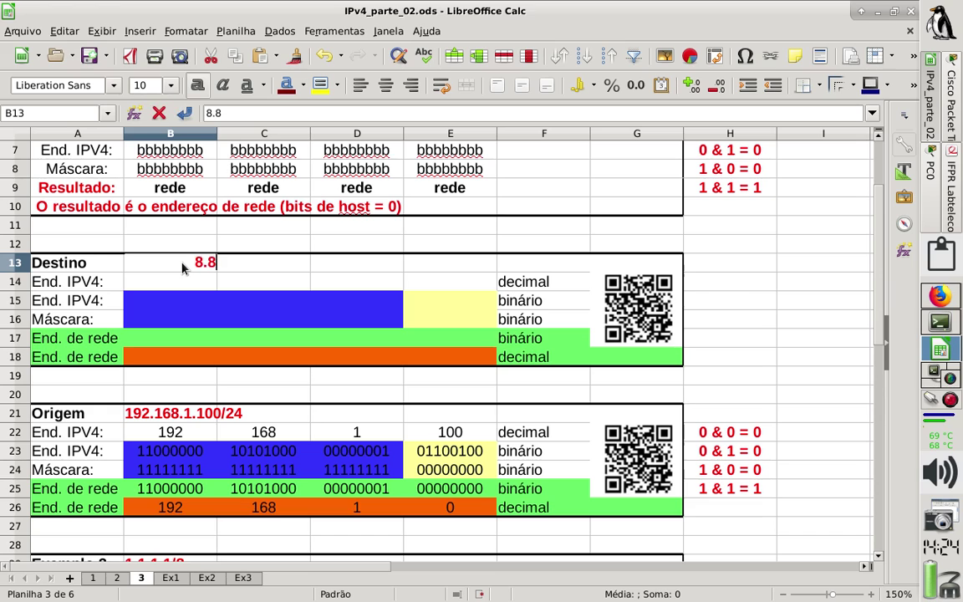
pyautogui.write('.8.8')
pyautogui.press('Return')
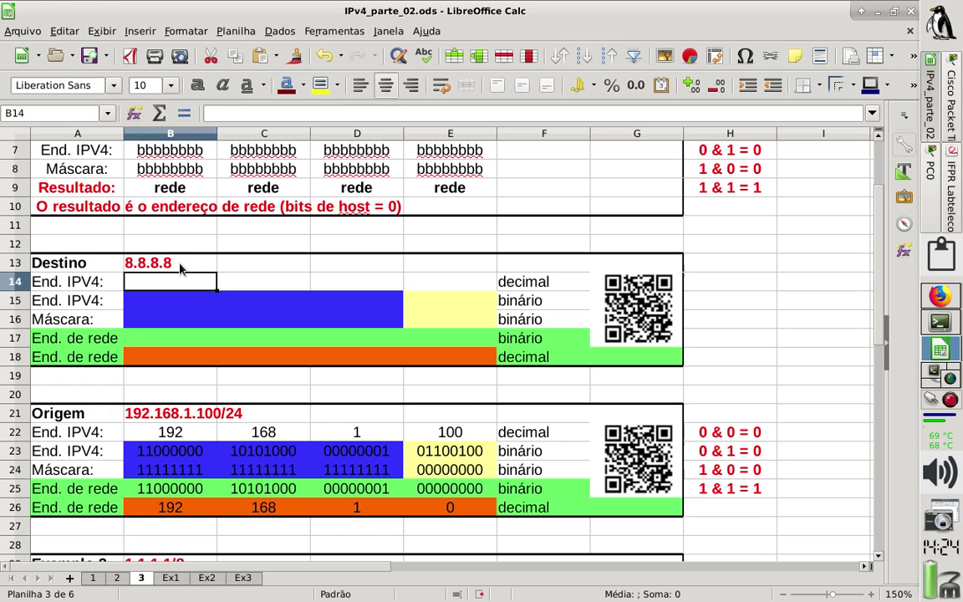
# Centre the 8.8.8.8 address in its cell and launch a Terminal Emulator.
pyautogui.click(180, 268)
pyautogui.click(385, 85)
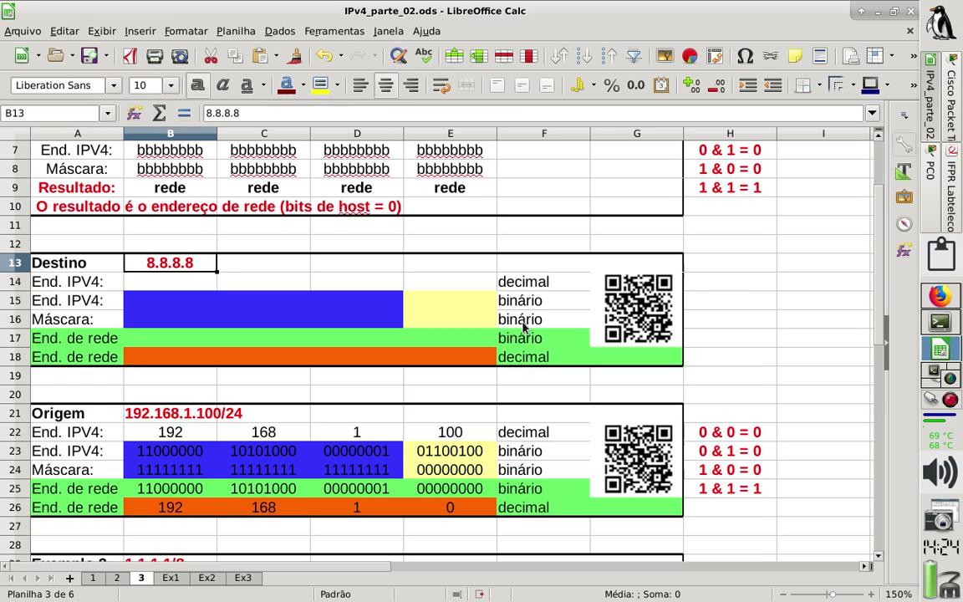
pyautogui.click(523, 327)
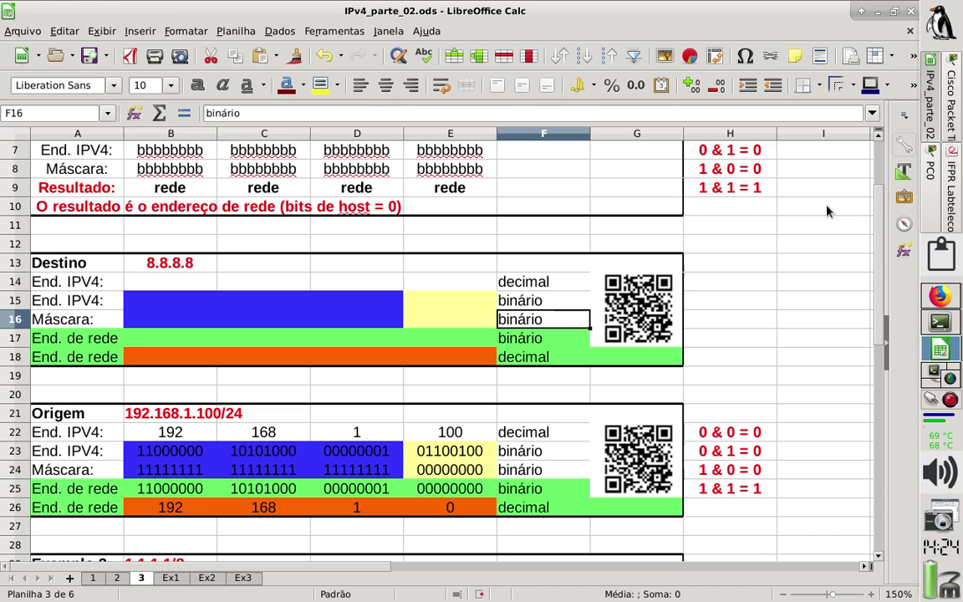
pyautogui.click(933, 31)
pyautogui.click(888, 38)
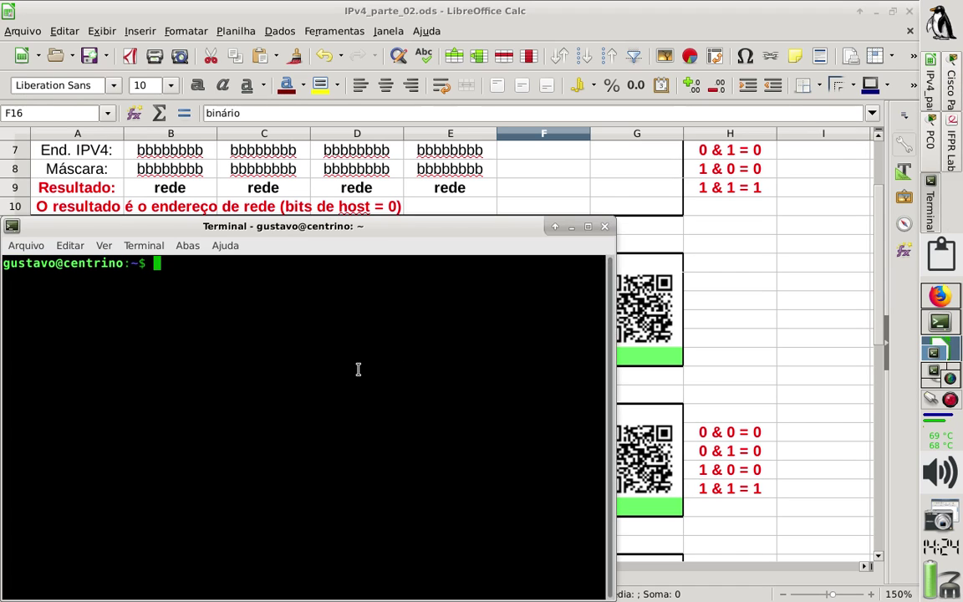
# Become root with su, entering the root password.
pyautogui.write('su')
pyautogui.press('Return')
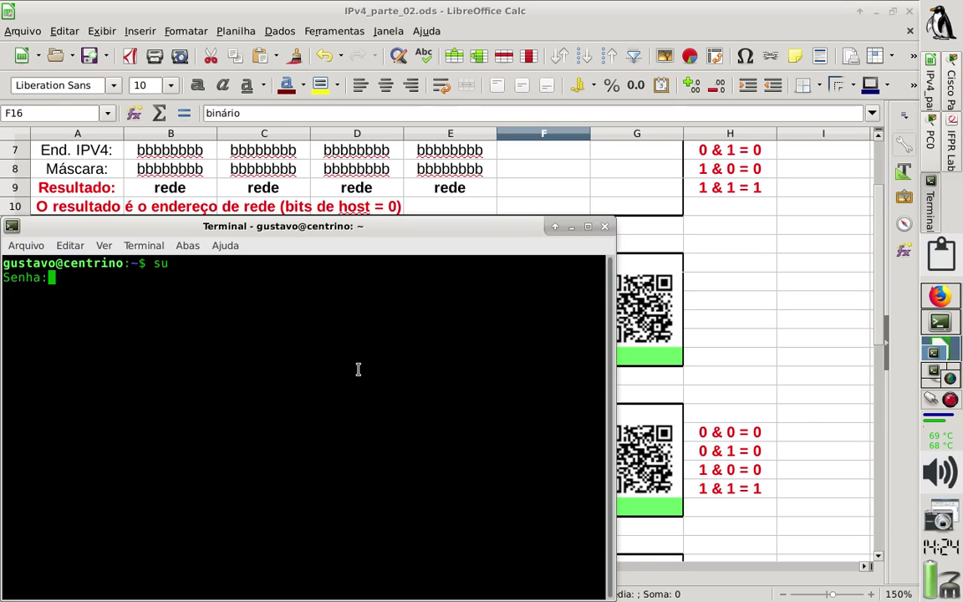
pyautogui.press('Return')
# Ping 8.8.8.8, stop after six replies with 0% loss, and return to the spreadsheet.
pyautogui.write('ping ')
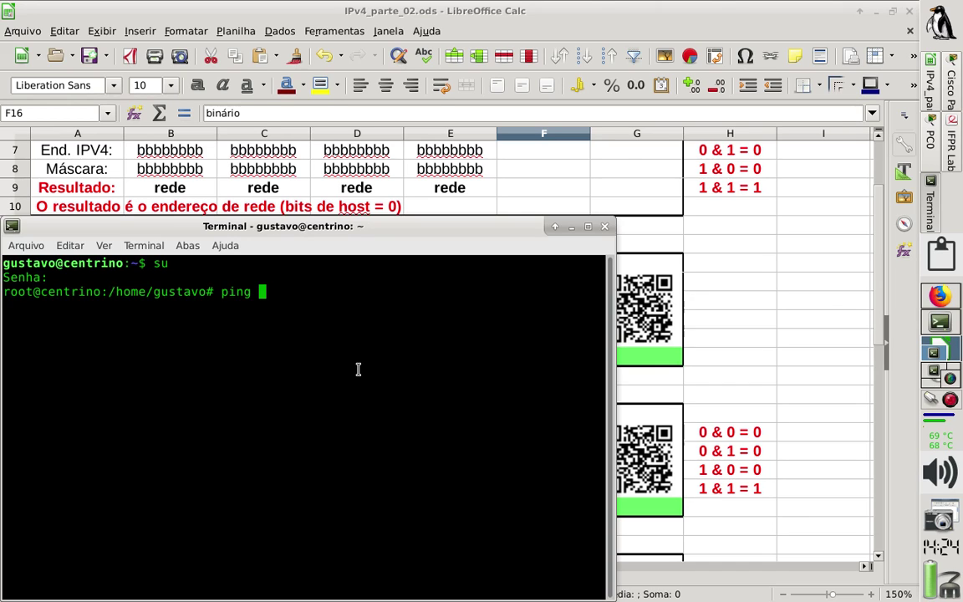
pyautogui.write('8.8.8.8')
pyautogui.press('Return')
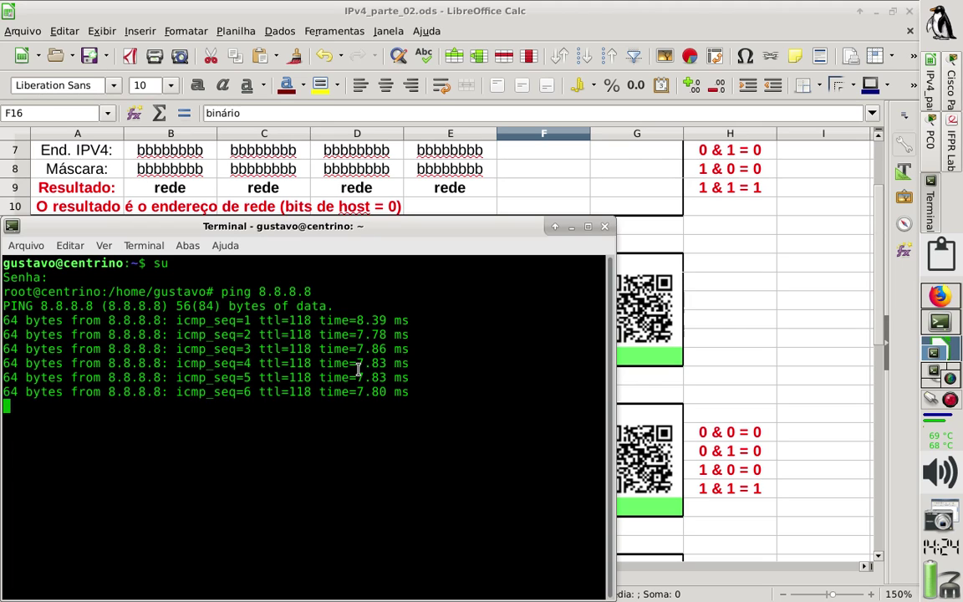
pyautogui.hotkey('ctrl', 'c')
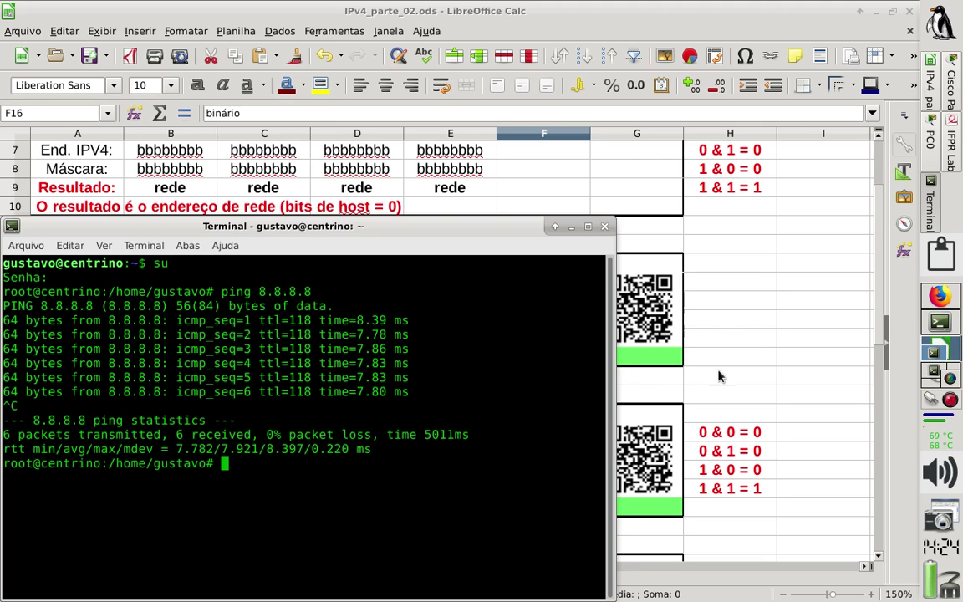
pyautogui.click(732, 376)
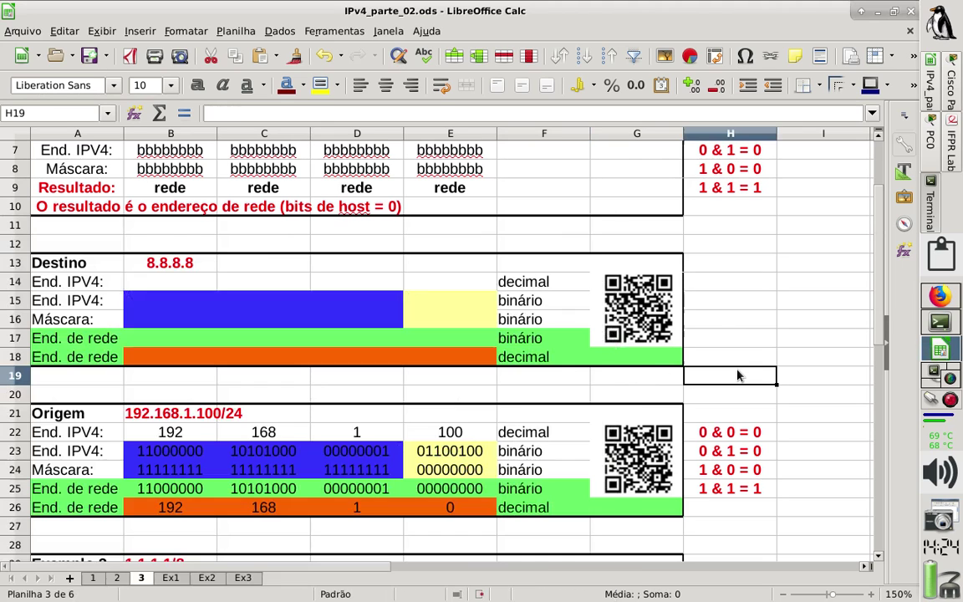
# Change the Destino address in B13 to 8.8.8.8/8.
pyautogui.click(190, 266)
pyautogui.click(243, 113)
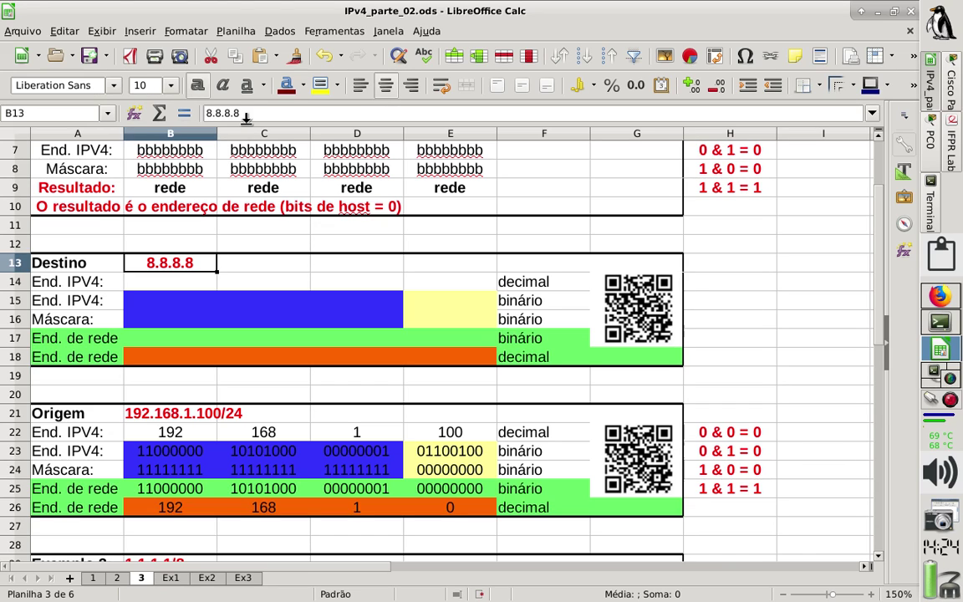
pyautogui.write('/8')
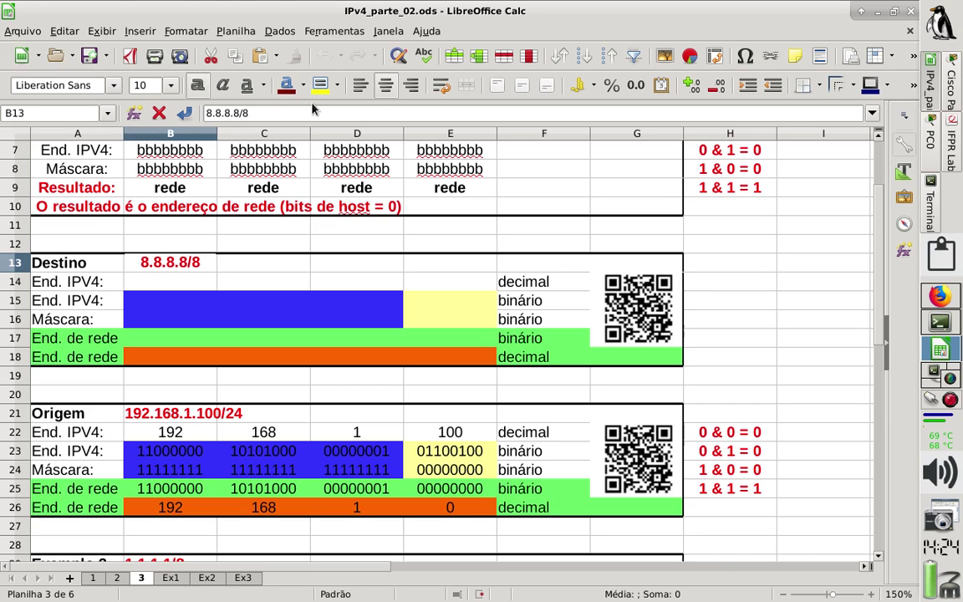
pyautogui.press('Return')
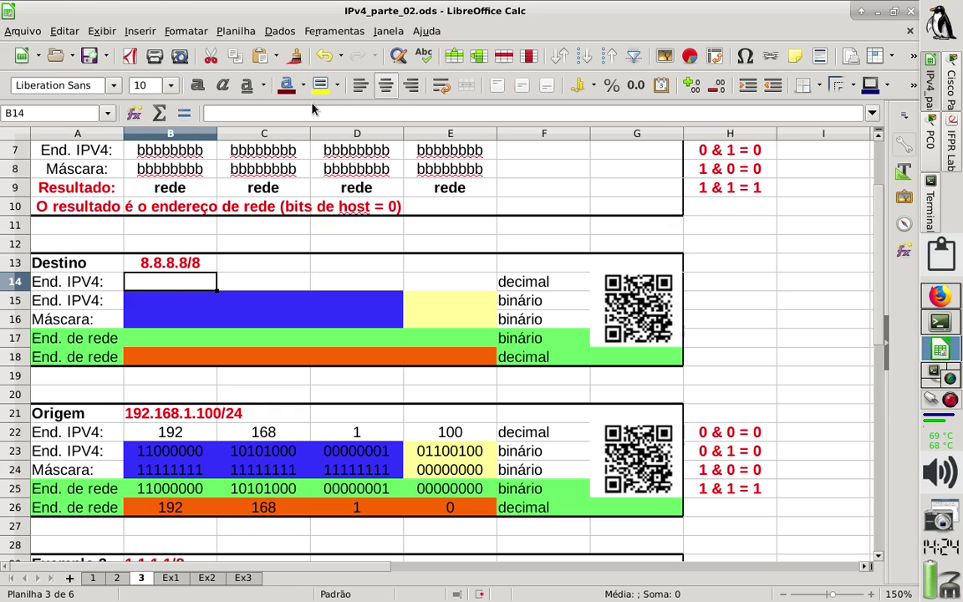
# Fill the Destino decimal octets B14:E14 with 8, 8, 8, 8.
pyautogui.write('8')
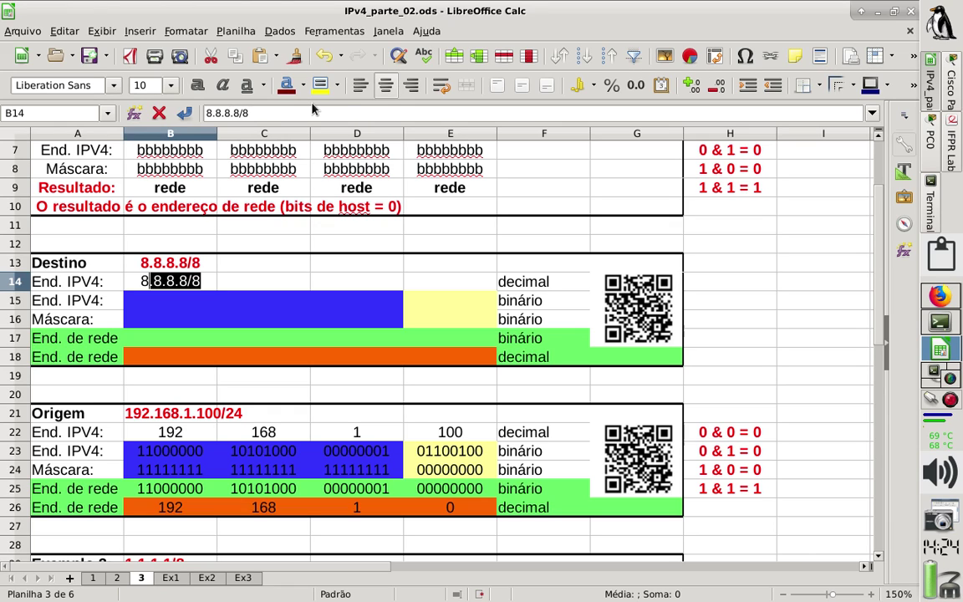
pyautogui.press('BackSpace')
pyautogui.press('Tab')
pyautogui.write('8')
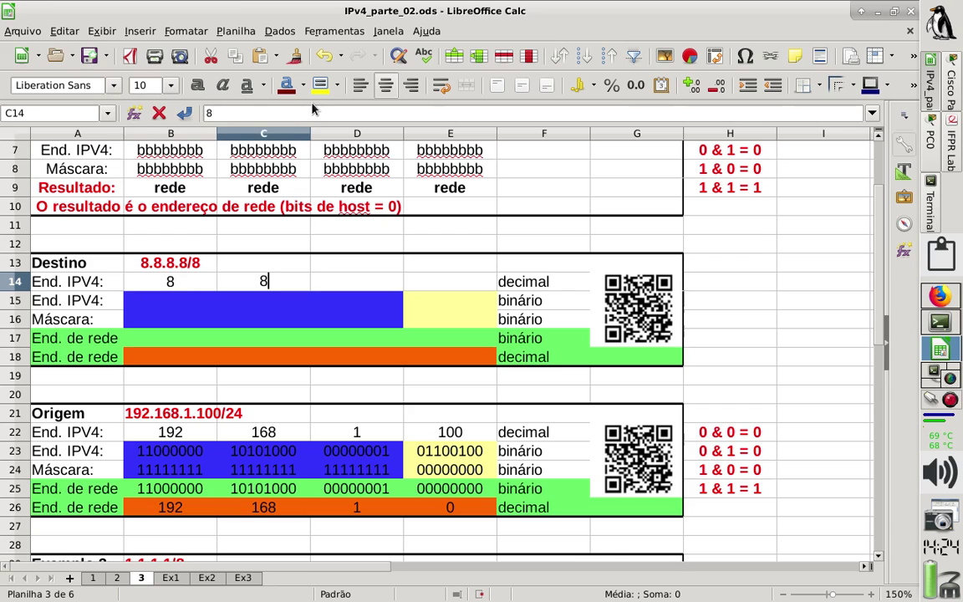
pyautogui.press('Tab')
pyautogui.write('8')
pyautogui.press('Tab')
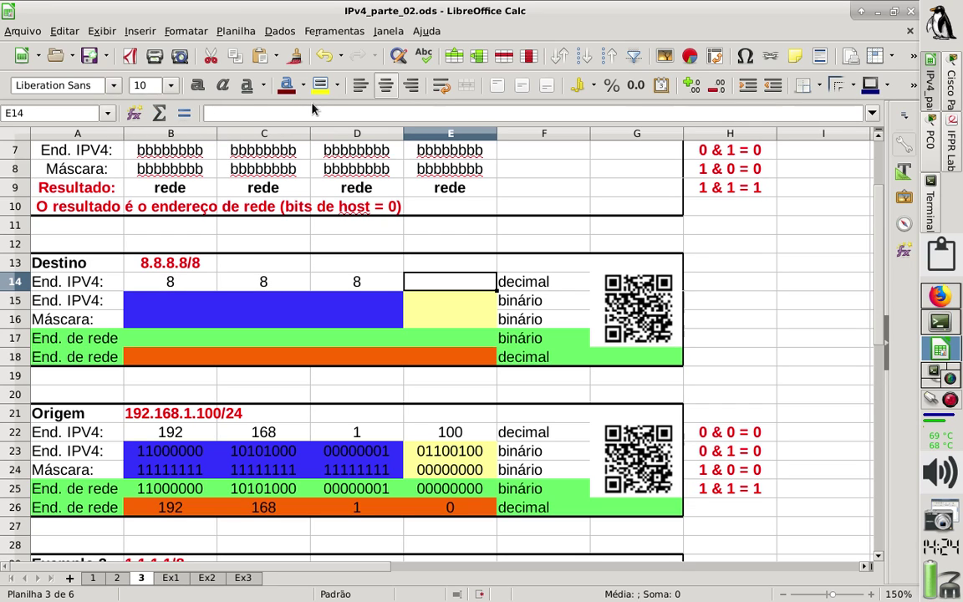
pyautogui.write('8')
pyautogui.hotkey('shift', 'Tab')
pyautogui.hotkey('shift', 'Tab')
pyautogui.hotkey('shift', 'Tab')
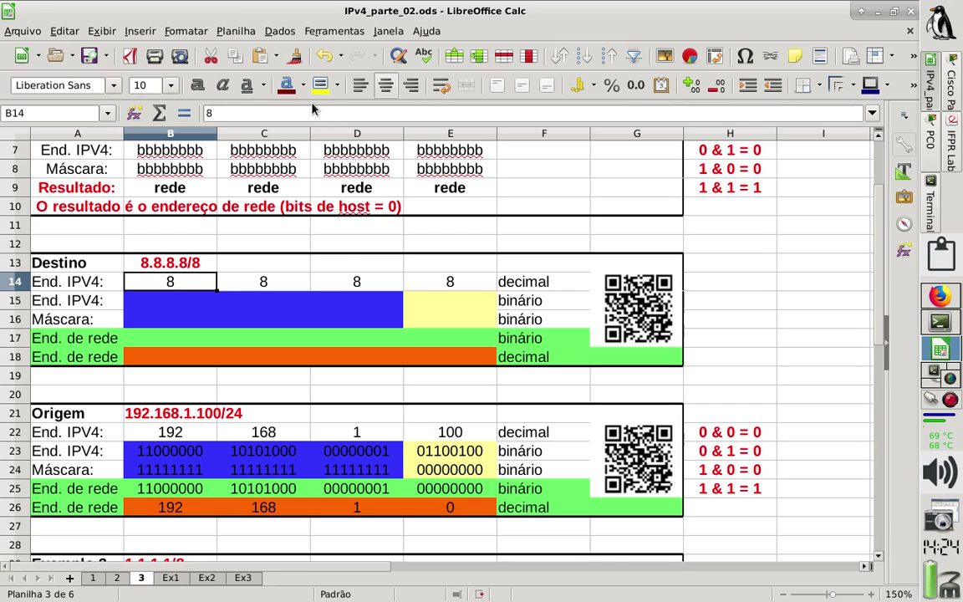
pyautogui.press('Down')
pyautogui.press('Tab')
pyautogui.press('Tab')
pyautogui.press('Tab')
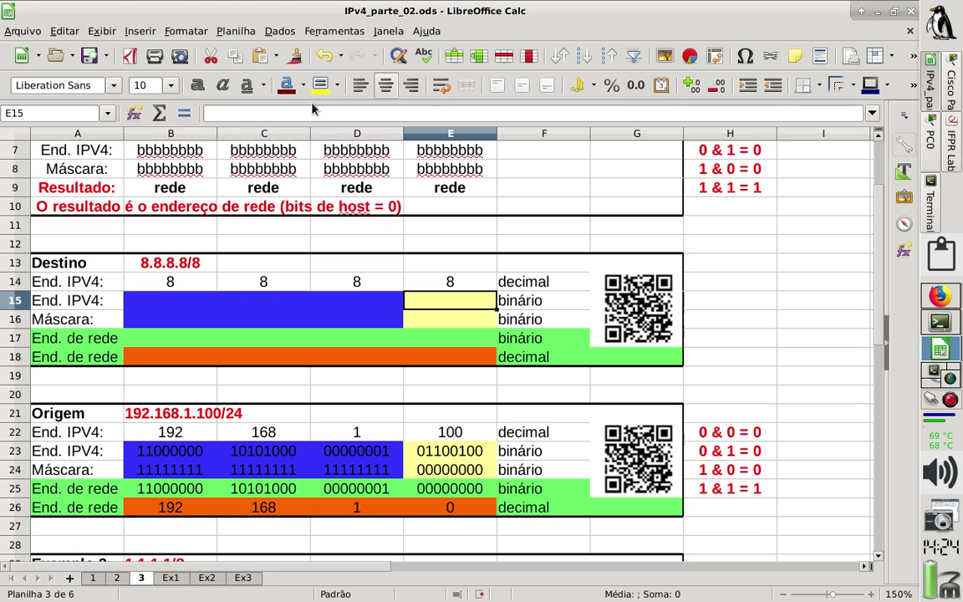
# Copy the yellow E15:E16 cells onto C15:D16.
pyautogui.moveTo(426, 305); pyautogui.dragTo(427, 323)
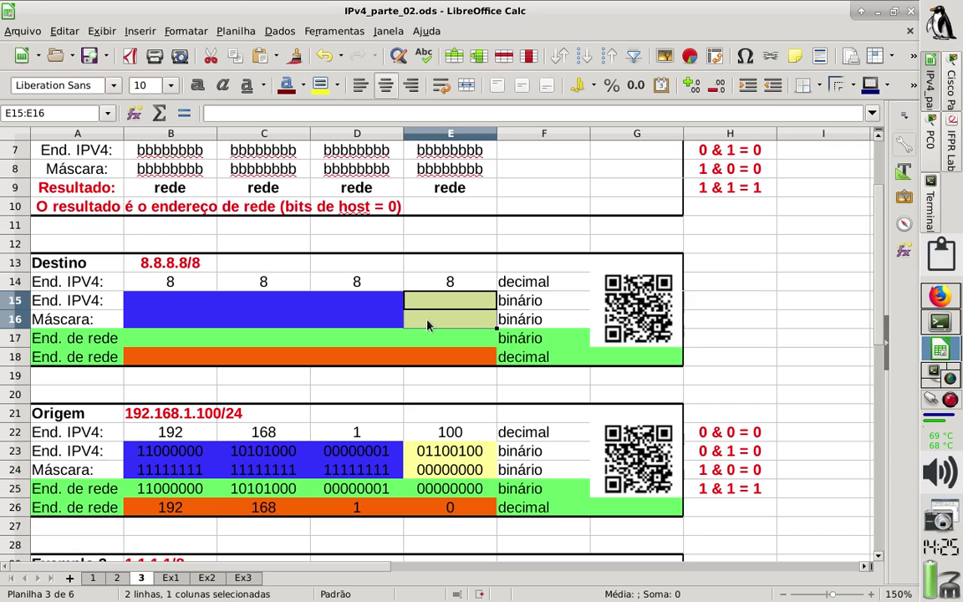
pyautogui.hotkey('ctrl', 'c')
pyautogui.moveTo(289, 307); pyautogui.dragTo(336, 325)
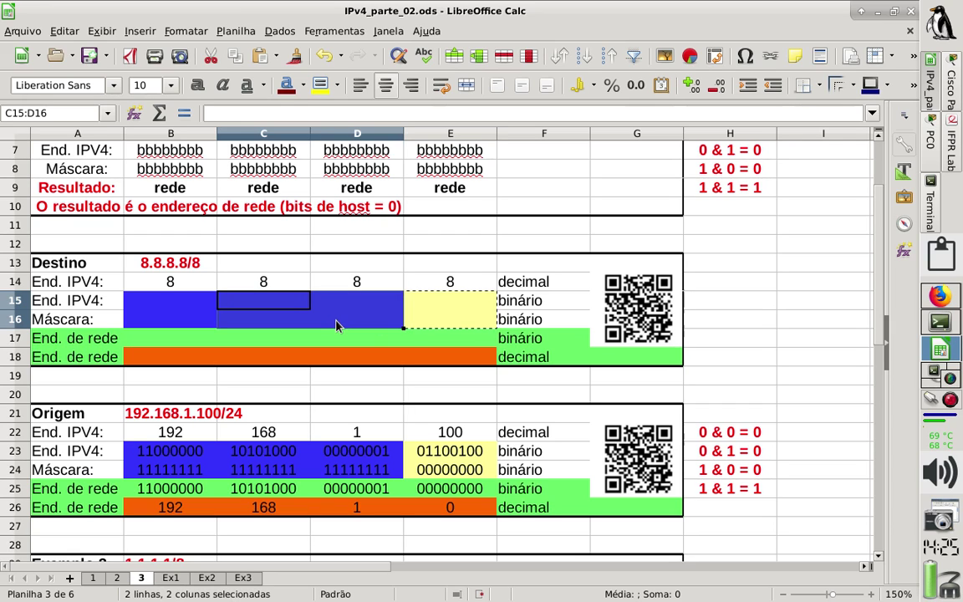
pyautogui.hotkey('ctrl', 'v')
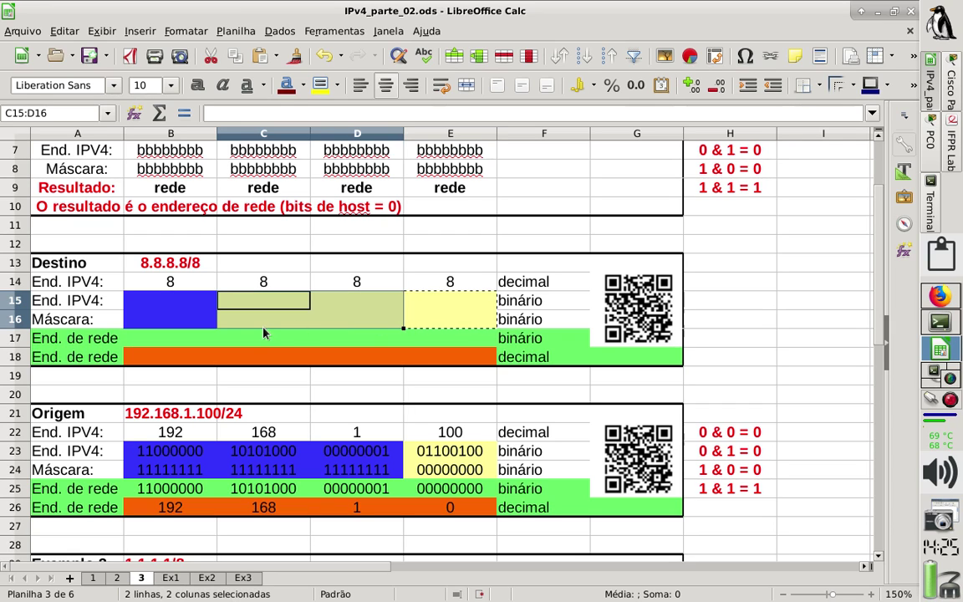
pyautogui.click(238, 321)
# Enter the mask octets 11111111, 00000000, 00000000, 00000000 in B16:E16.
pyautogui.click(179, 324)
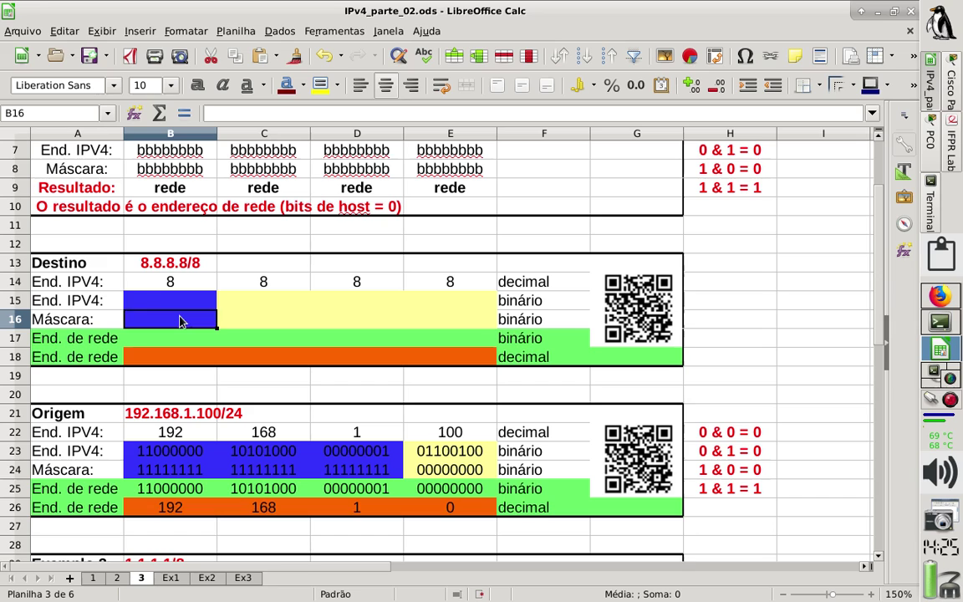
pyautogui.write('1111111')
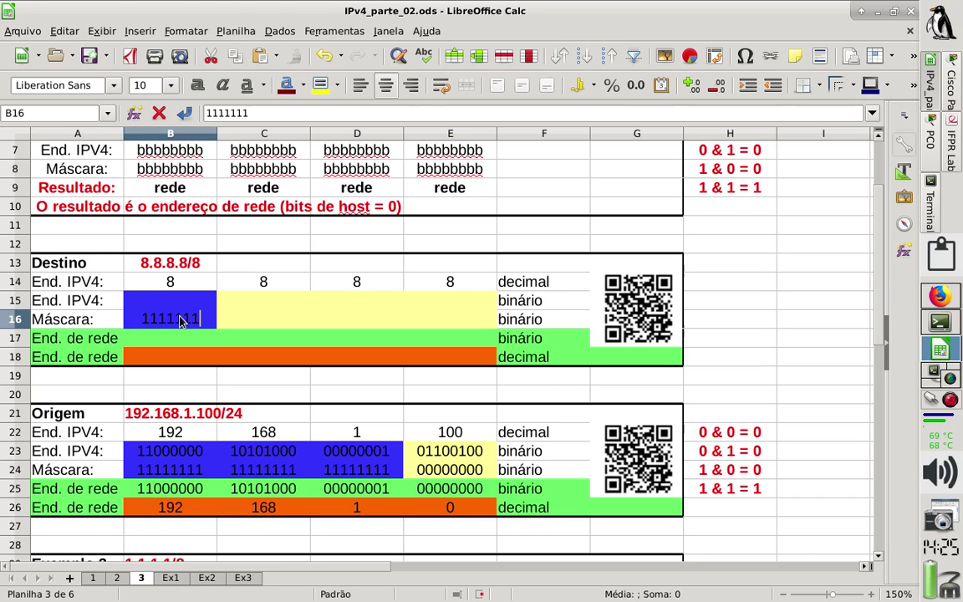
pyautogui.write('1')
pyautogui.press('Return')
pyautogui.click(180, 321)
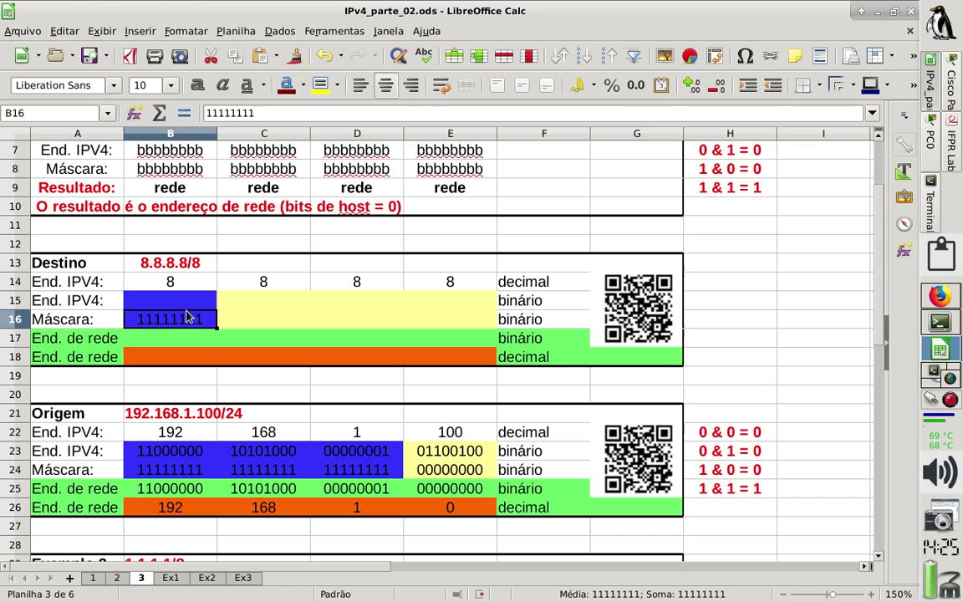
pyautogui.click(233, 325)
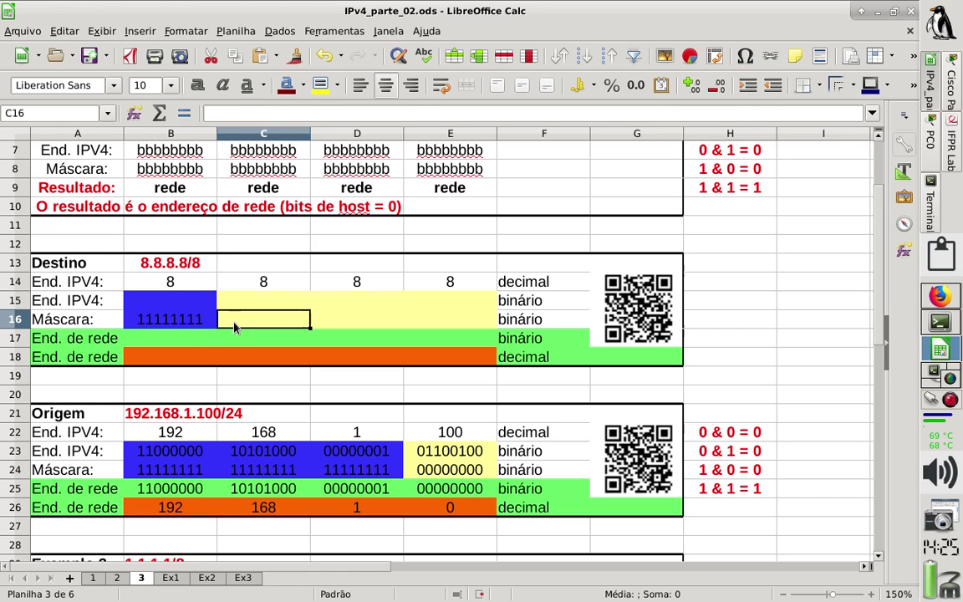
pyautogui.write('00000000')
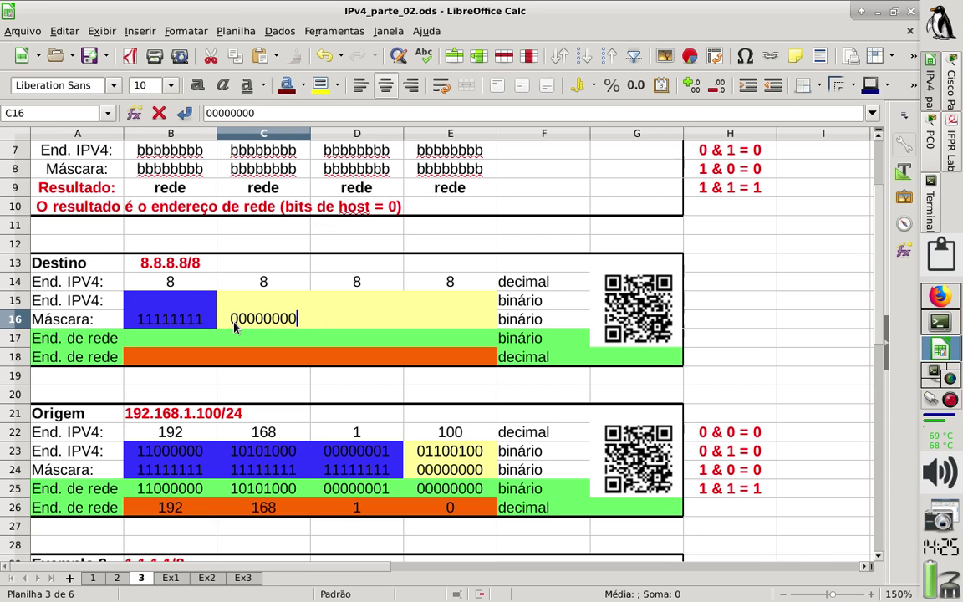
pyautogui.press('Return')
pyautogui.press('Up')
pyautogui.press('Right')
pyautogui.write('00')
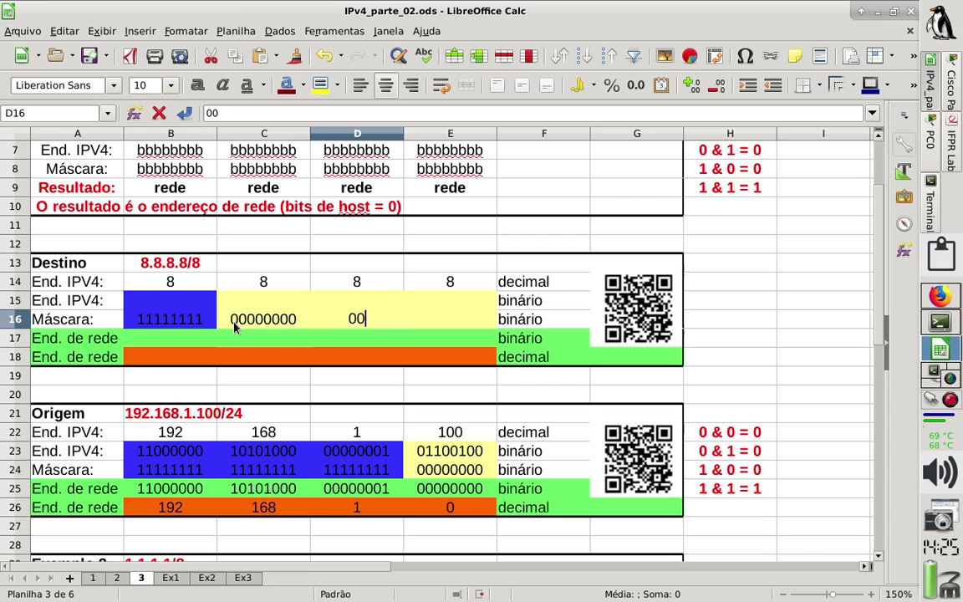
pyautogui.write('000000')
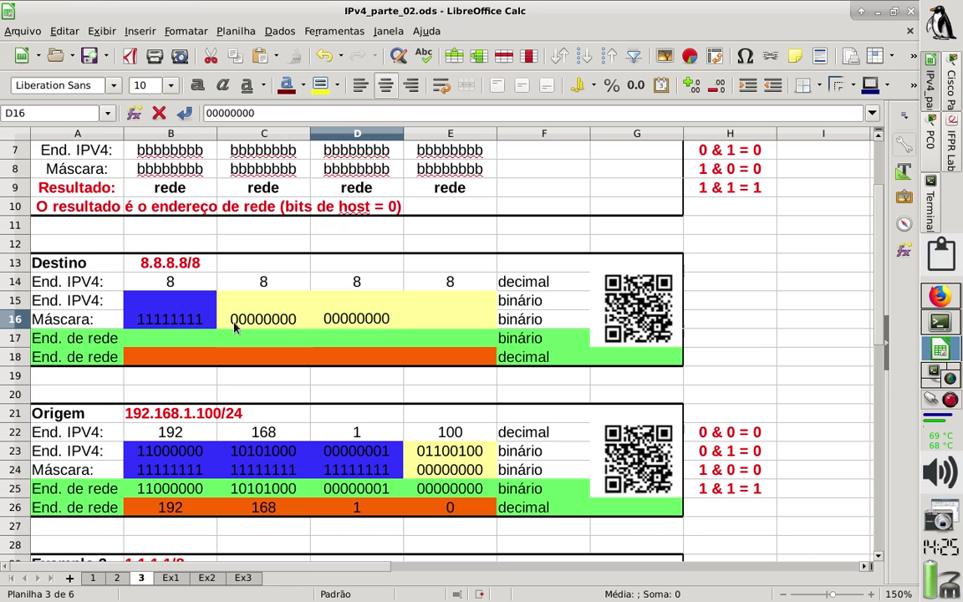
pyautogui.press('Tab')
pyautogui.write('00000000')
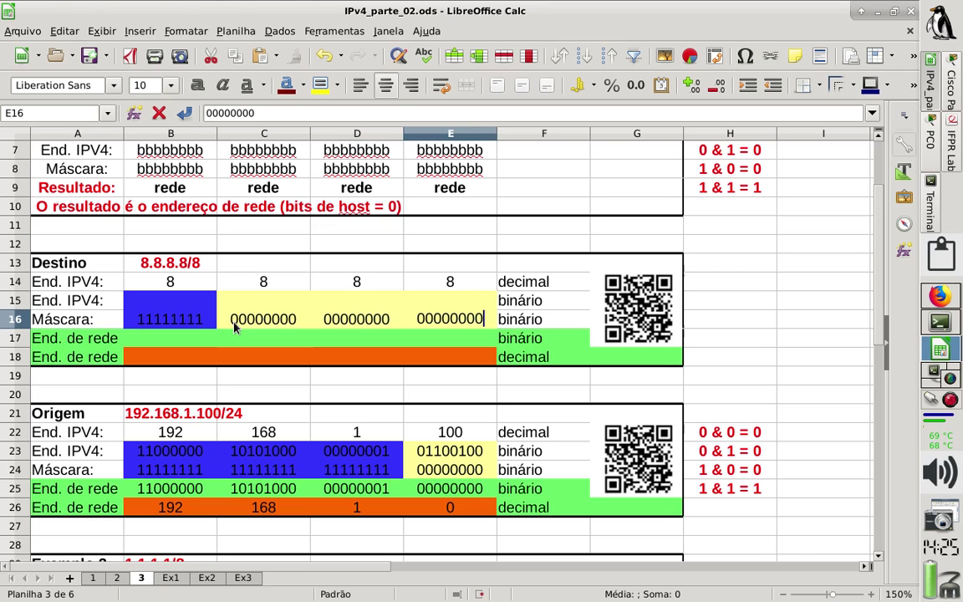
pyautogui.press('Down')
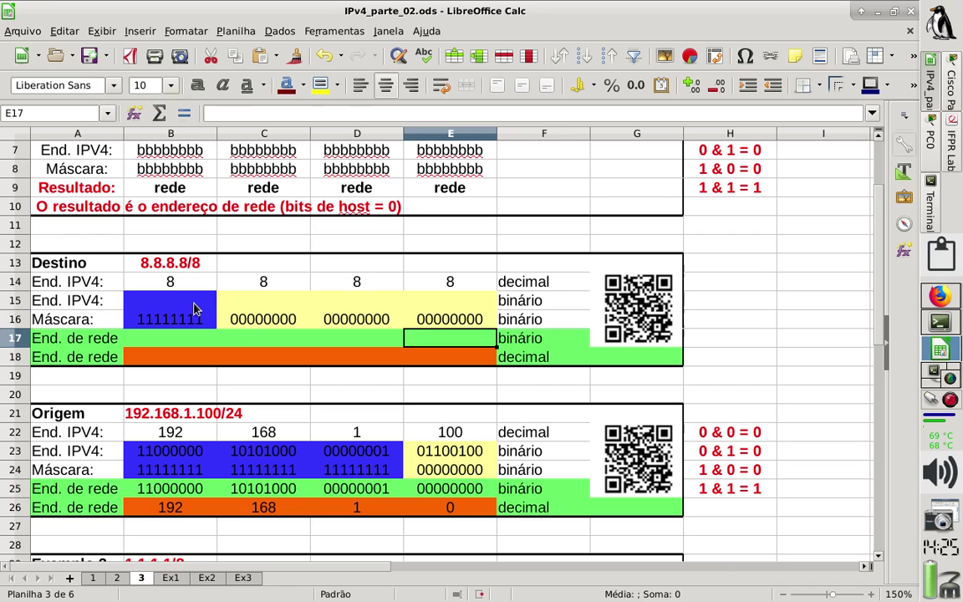
# Enter =DECABIN(B14;8) in B15 to show the 8 as 00001000.
pyautogui.click(193, 308)
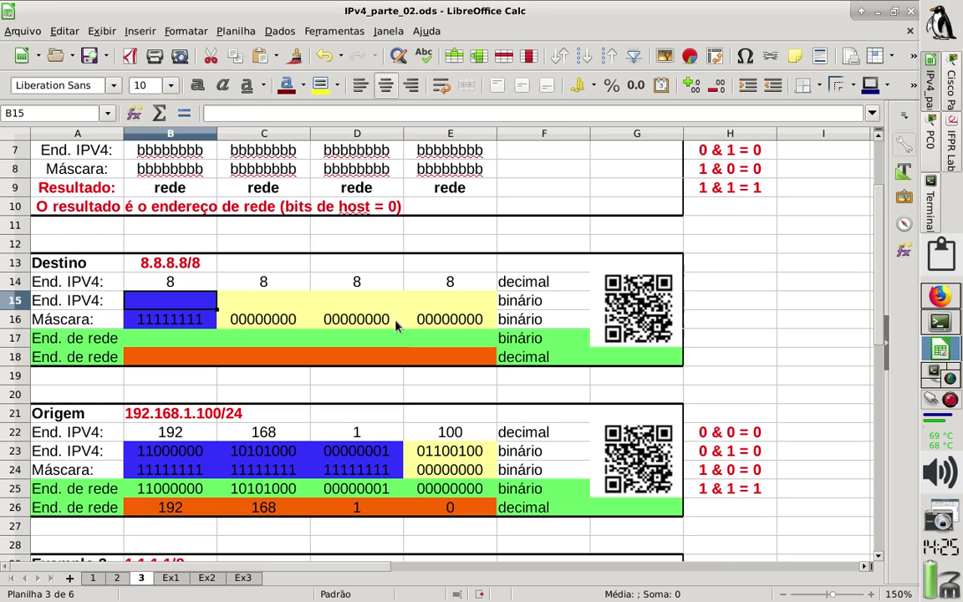
pyautogui.write('=bin')
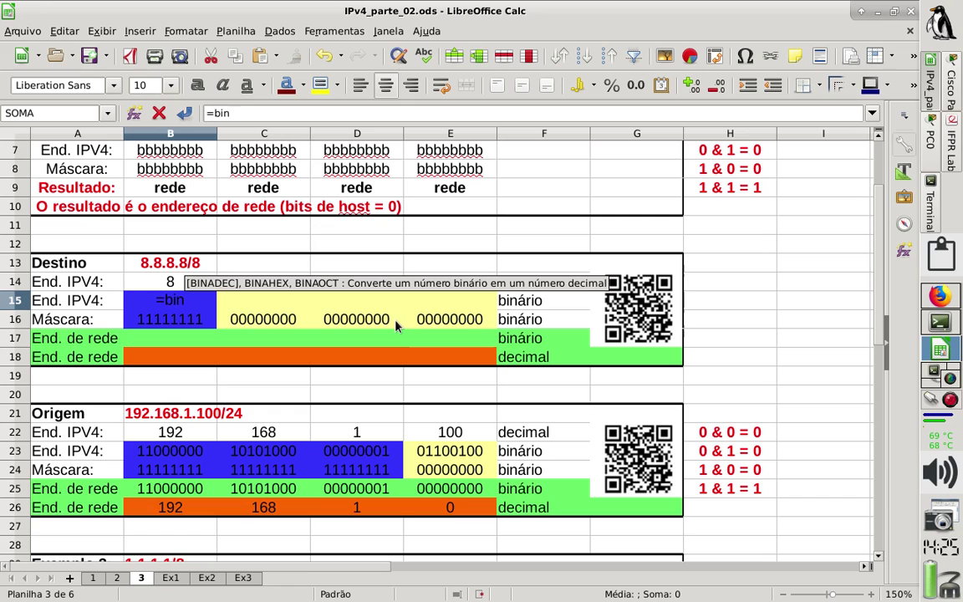
pyautogui.write('a')
pyautogui.press('BackSpace')
pyautogui.press('BackSpace')
pyautogui.press('BackSpace')
pyautogui.press('BackSpace')
pyautogui.press('BackSpace')
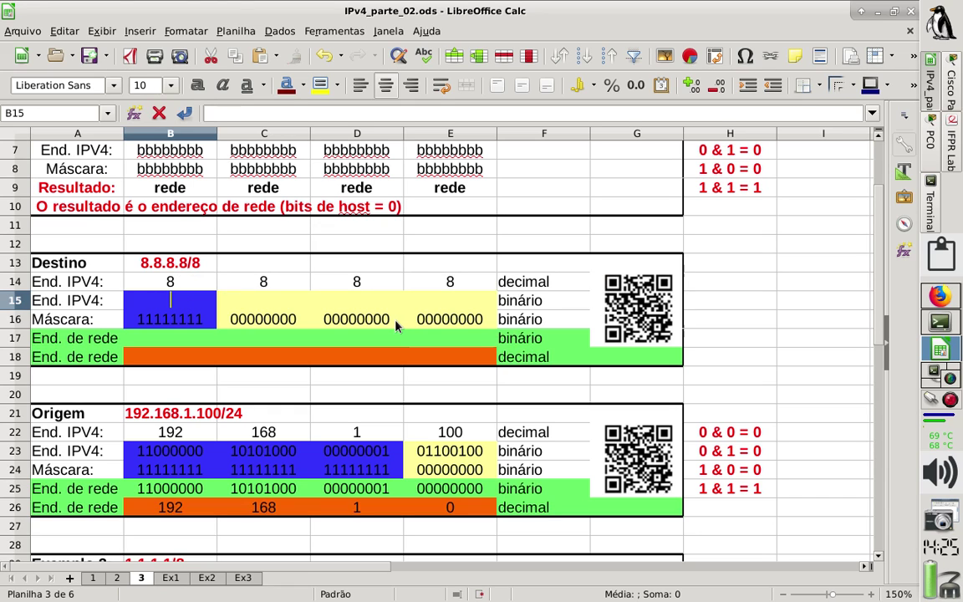
pyautogui.write('=decad')
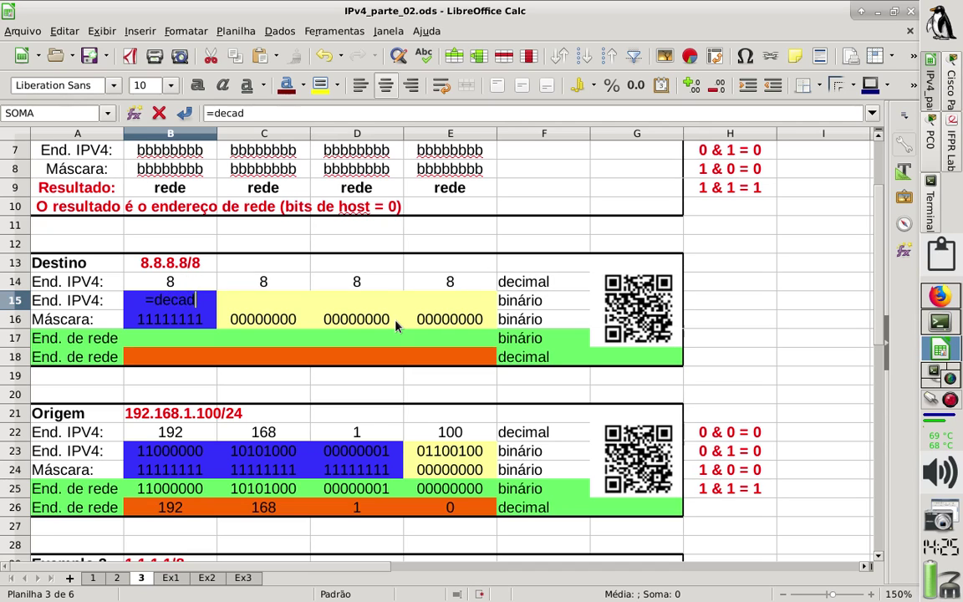
pyautogui.press('BackSpace')
pyautogui.write('bin(')
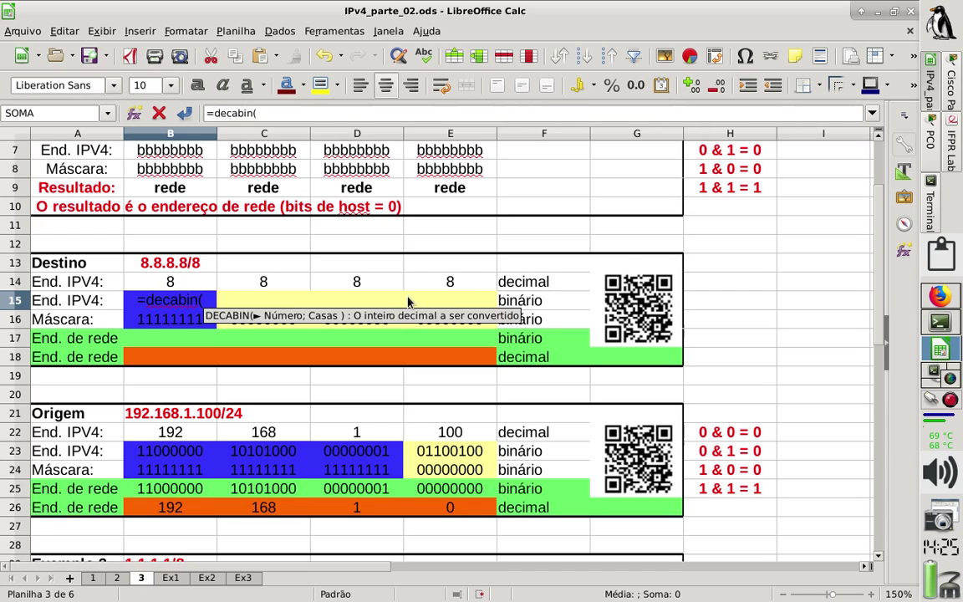
pyautogui.click(192, 283)
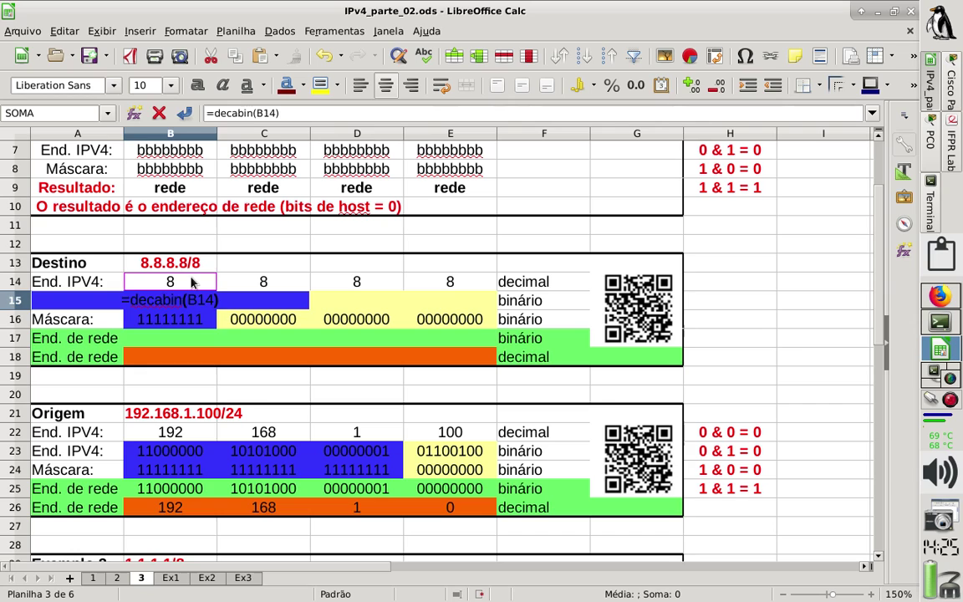
pyautogui.press('Return')
pyautogui.press('Up')
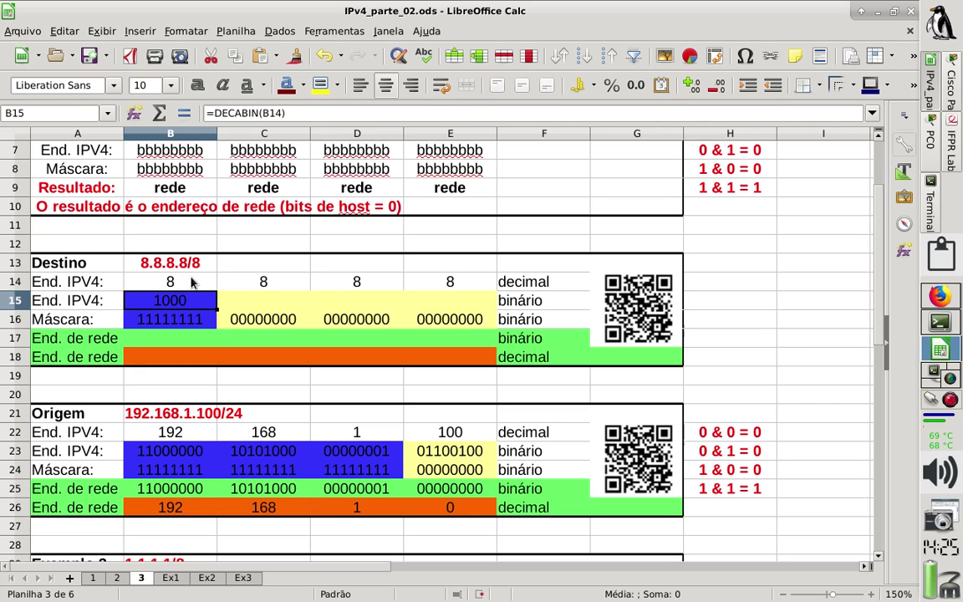
pyautogui.click(280, 116)
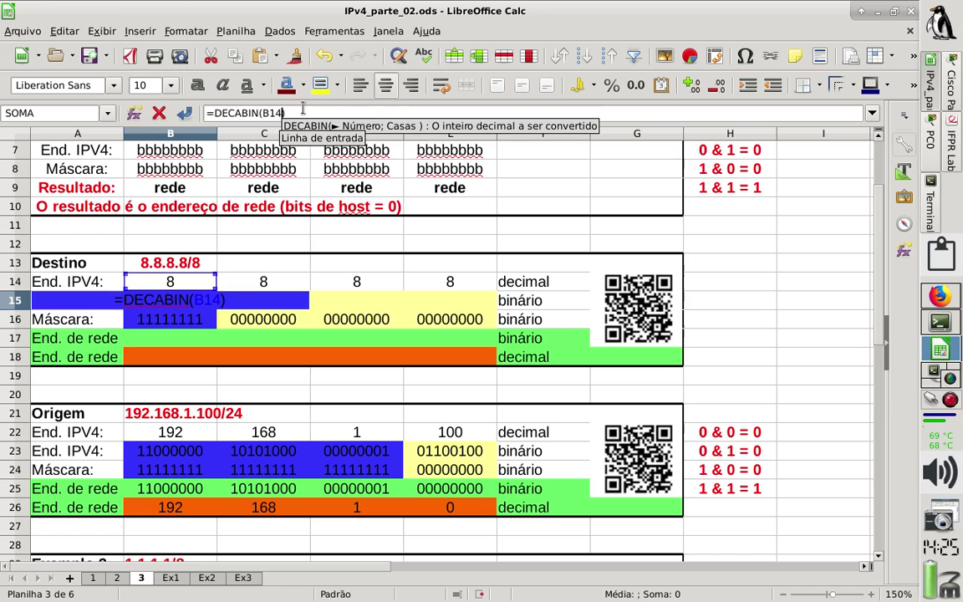
pyautogui.write(';8')
pyautogui.press('Return')
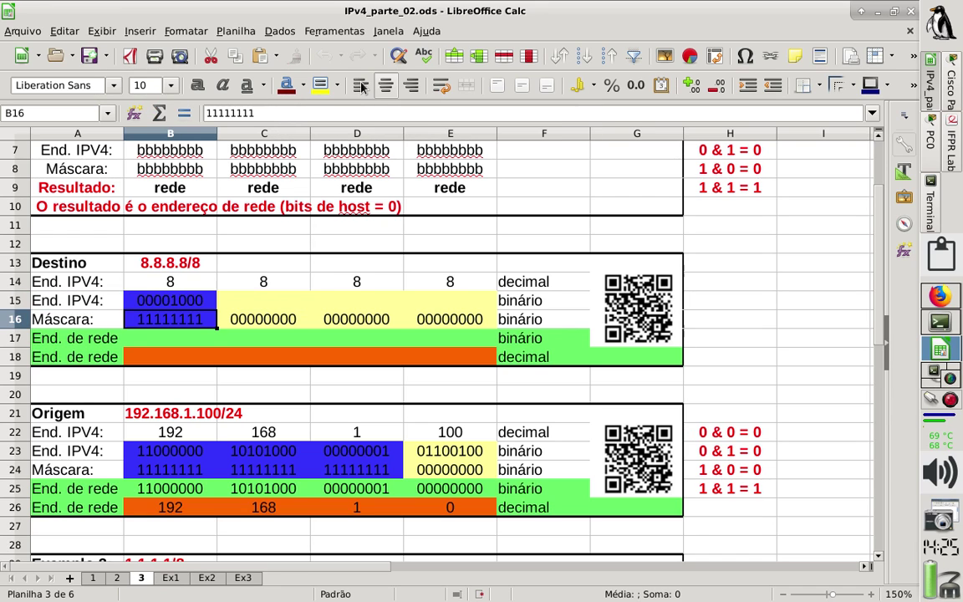
pyautogui.press('Up')
# Undo a faulty paste across row 15 and restore the ;8 argument in B15's formula.
pyautogui.hotkey('ctrl', 'c')
pyautogui.press('Right')
pyautogui.hotkey('ctrl', 'v')
pyautogui.press('Right')
pyautogui.hotkey('ctrl', 'v')
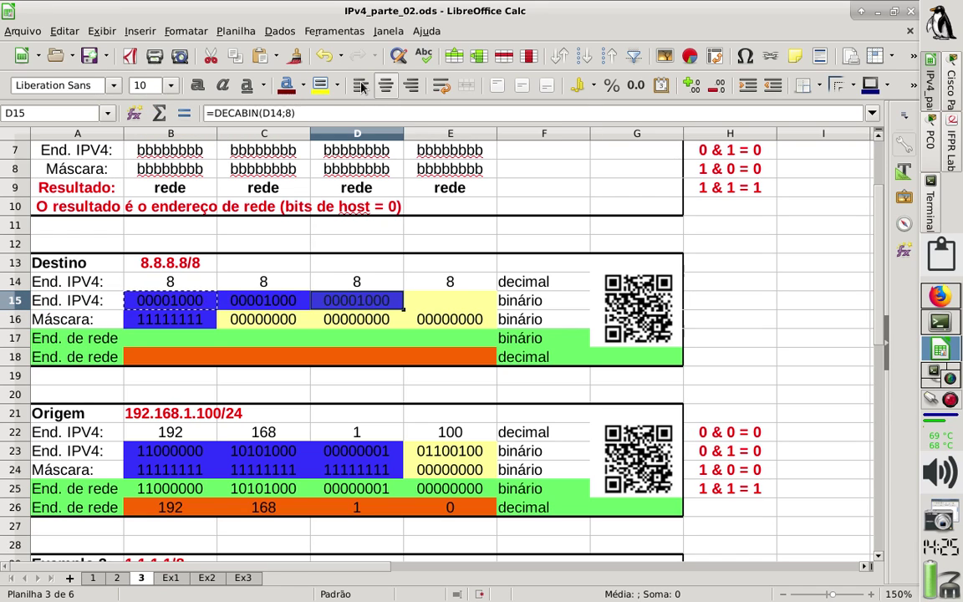
pyautogui.hotkey('ctrl', 'z')
pyautogui.hotkey('ctrl', 'z')
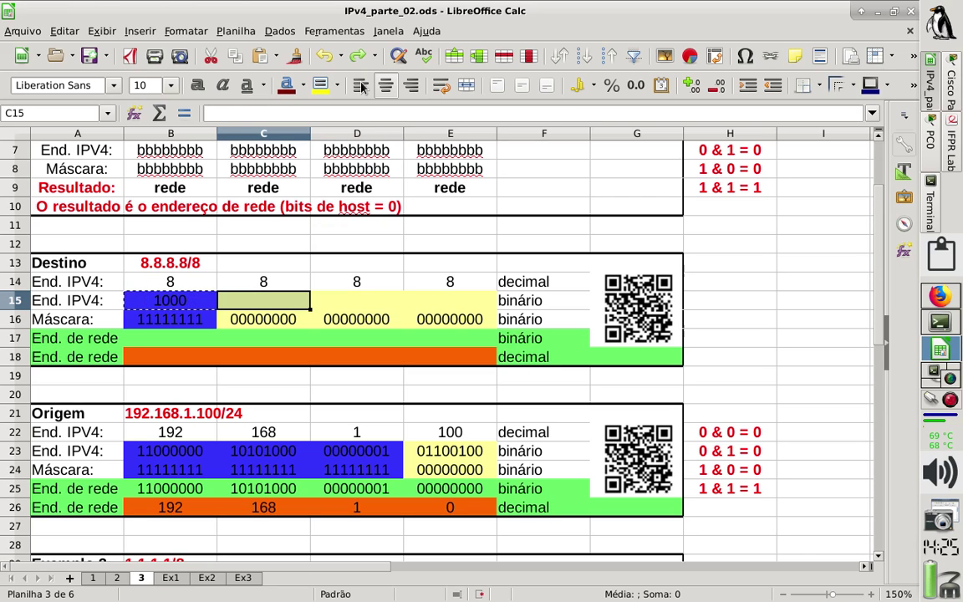
pyautogui.press('Left')
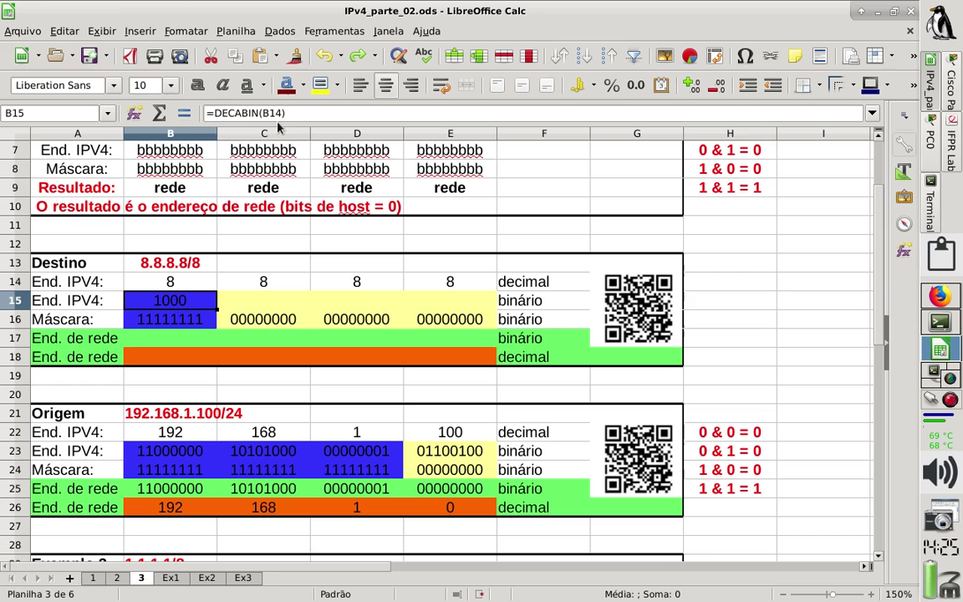
pyautogui.press('F2')
pyautogui.press('Left')
pyautogui.write(';8')
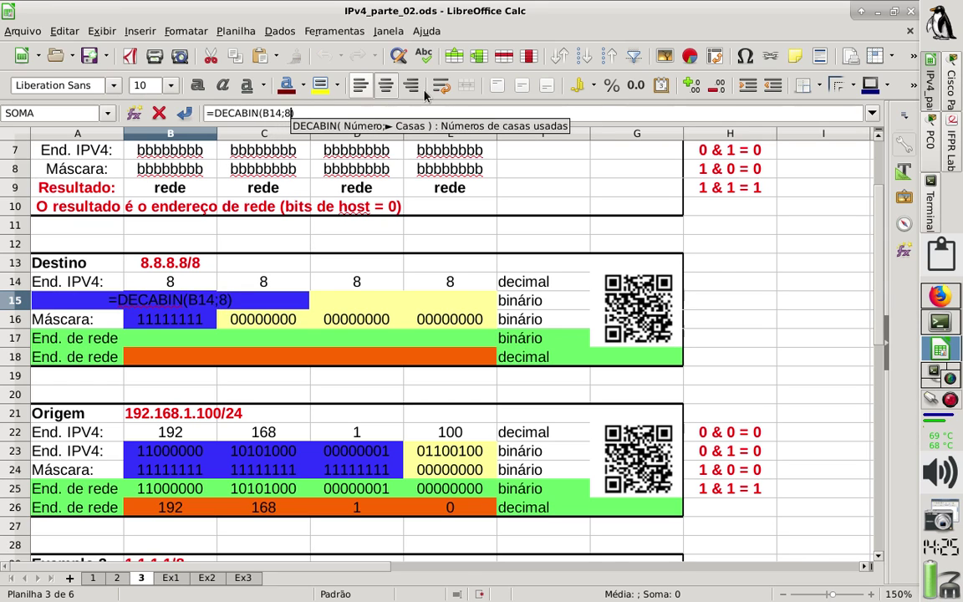
pyautogui.press('Return')
# Enter =DECABIN(C14;8) in C15 and copy it into D15 and E15.
pyautogui.press('Up')
pyautogui.press('Right')
pyautogui.write('=de')
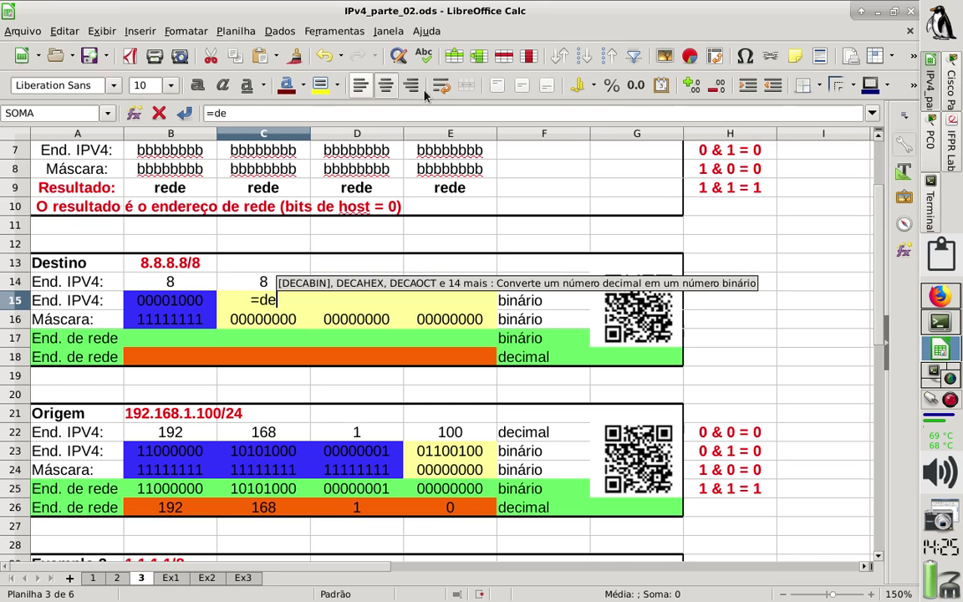
pyautogui.write('cabin(')
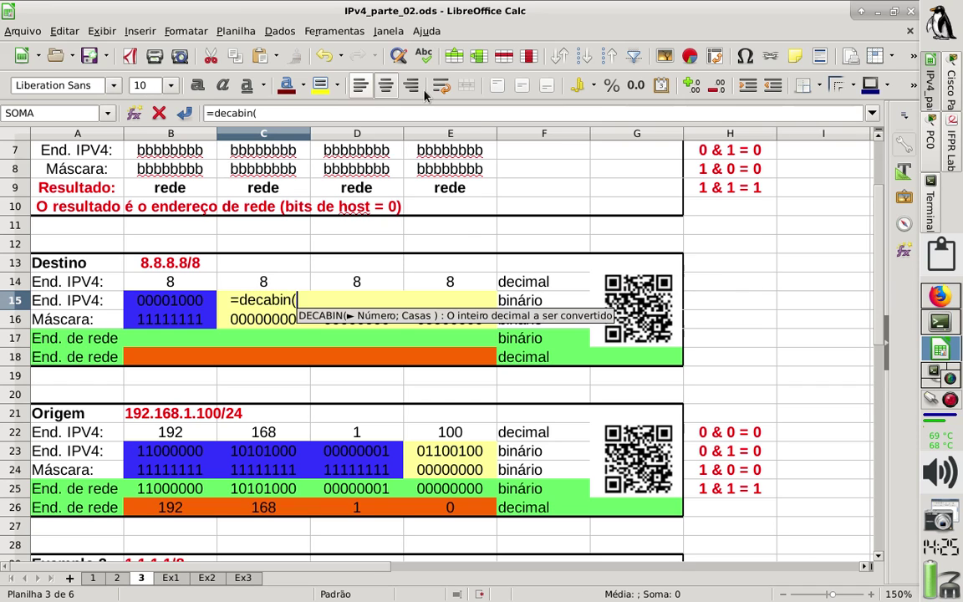
pyautogui.click(279, 283)
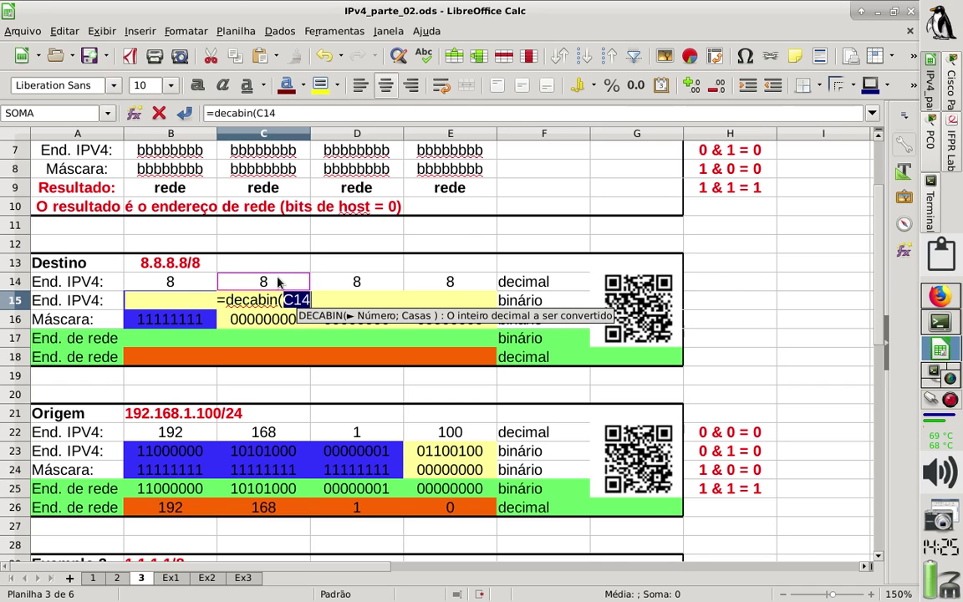
pyautogui.write(';8)')
pyautogui.press('Return')
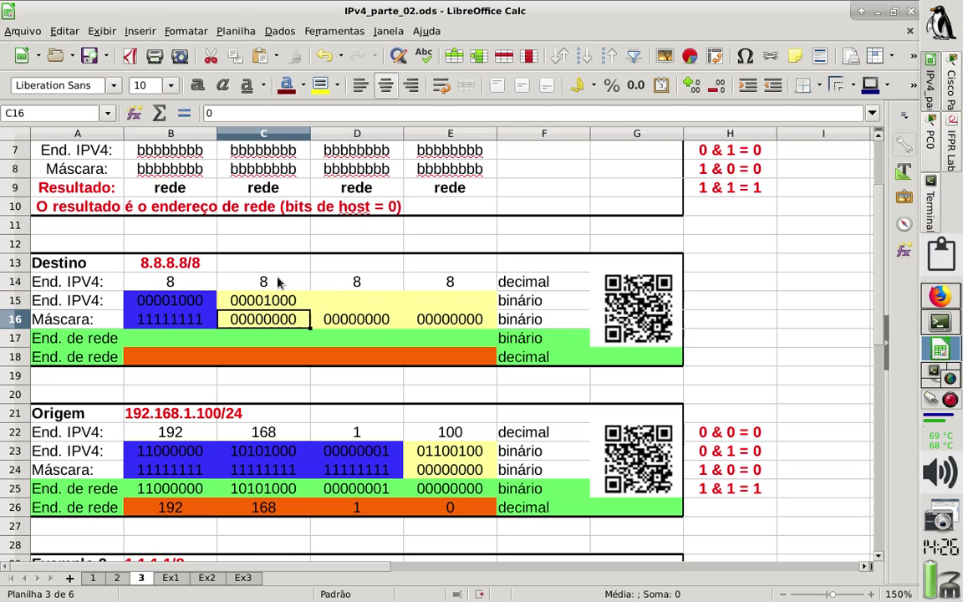
pyautogui.press('Up')
pyautogui.hotkey('ctrl', 'c')
pyautogui.press('Right')
pyautogui.hotkey('ctrl', 'v')
pyautogui.press('Right')
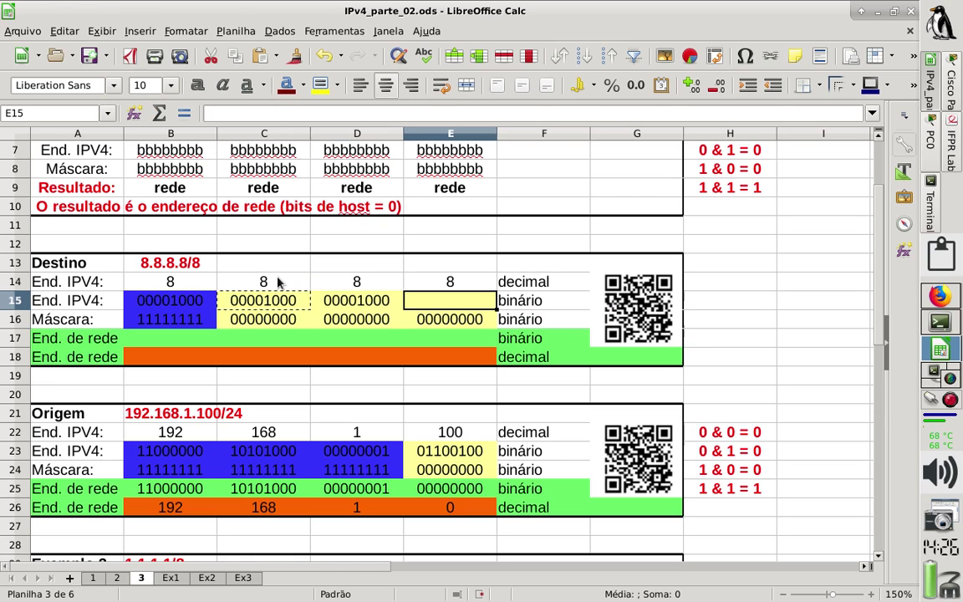
pyautogui.hotkey('ctrl', 'v')
pyautogui.press('Down')
pyautogui.press('Down')
pyautogui.press('Left')
pyautogui.press('Left')
pyautogui.press('Left')
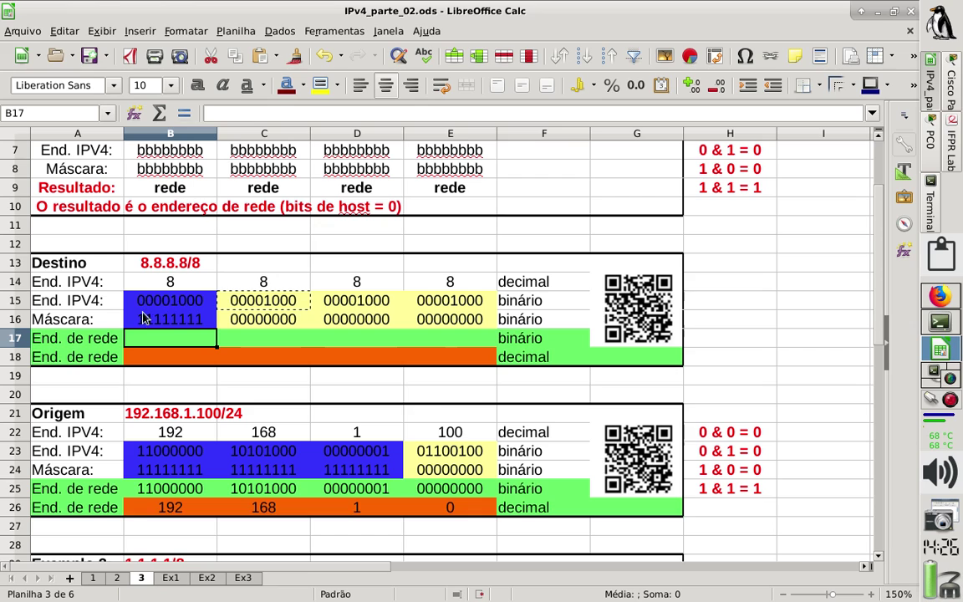
# Enter 00001000 in B17 and format the cell with 8 leading zeros.
pyautogui.write('0000')
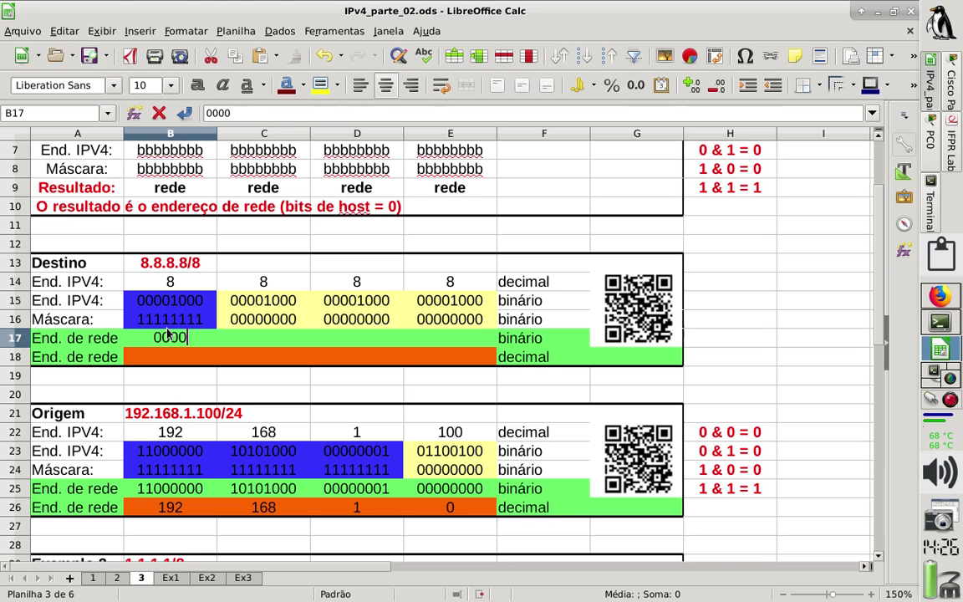
pyautogui.write('1')
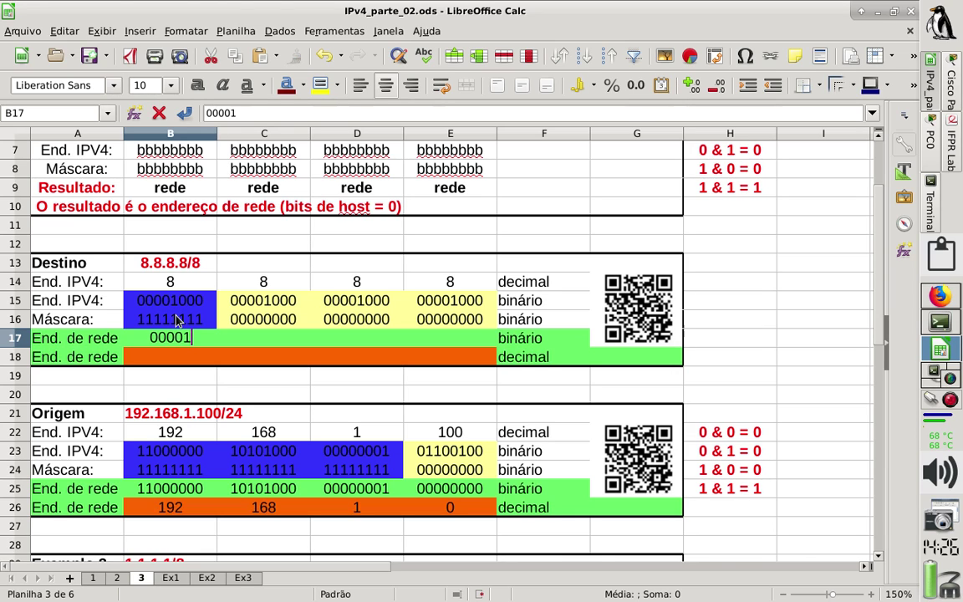
pyautogui.write('000')
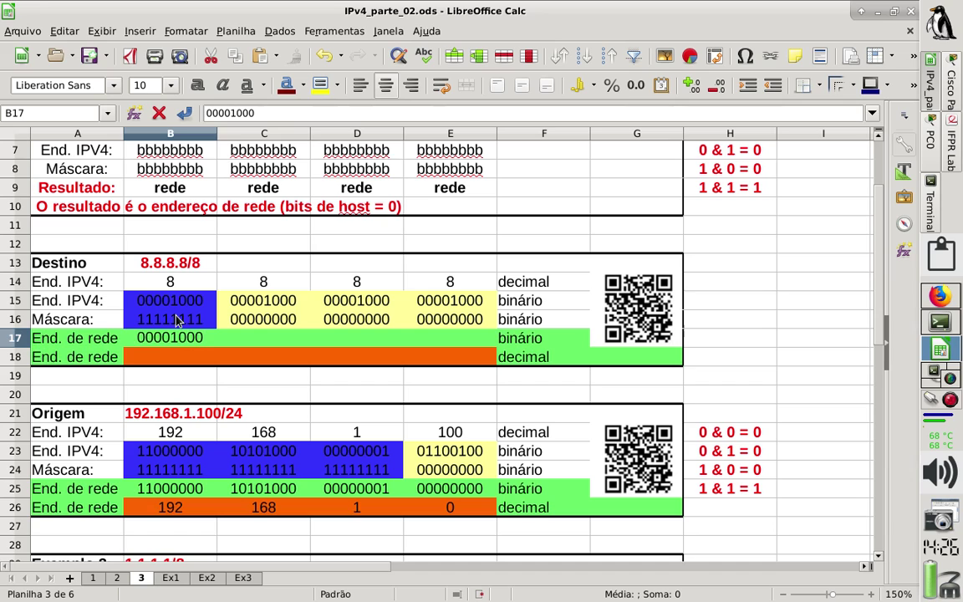
pyautogui.press('Return')
pyautogui.press('Up')
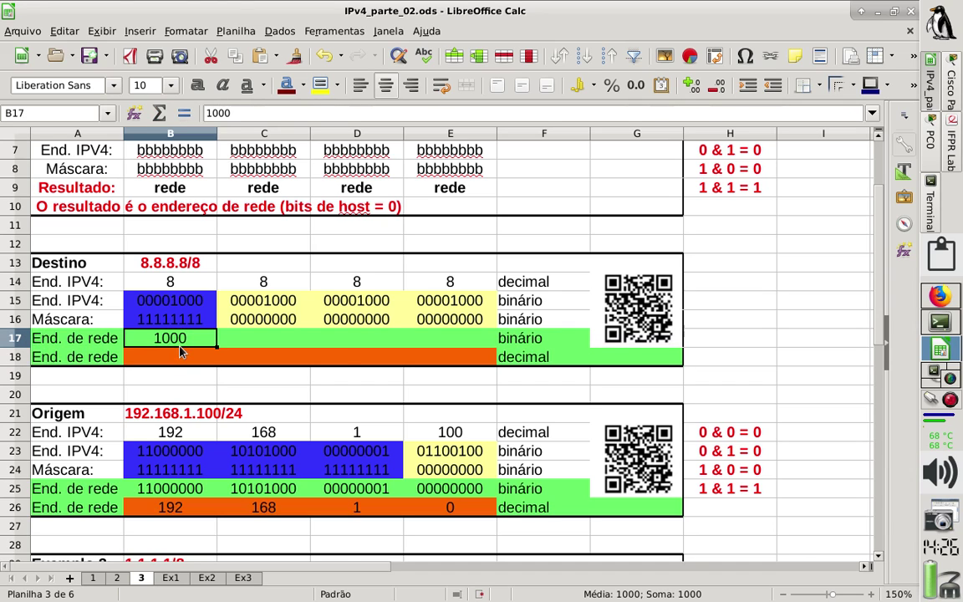
pyautogui.rightClick(184, 342)
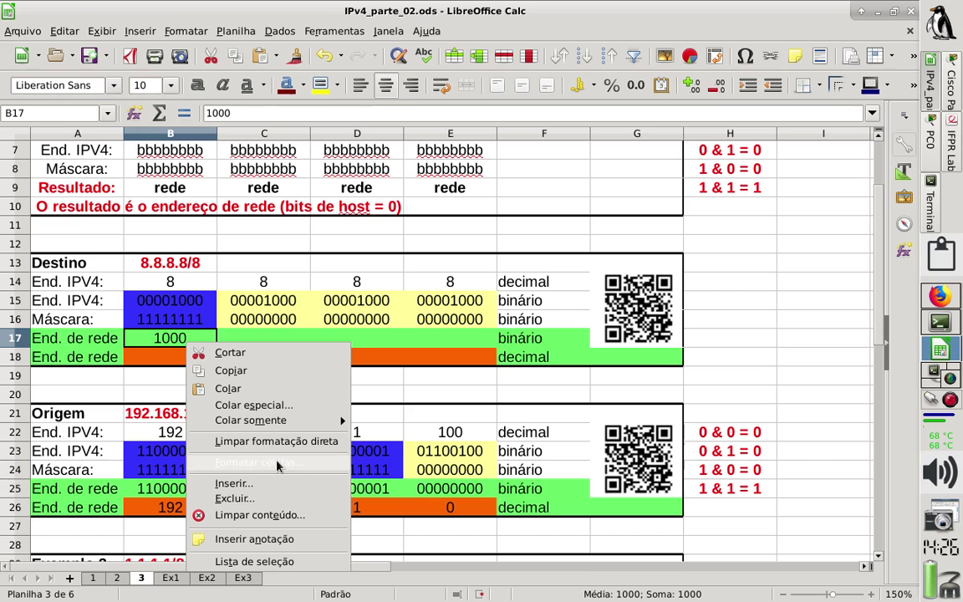
pyautogui.click(277, 463)
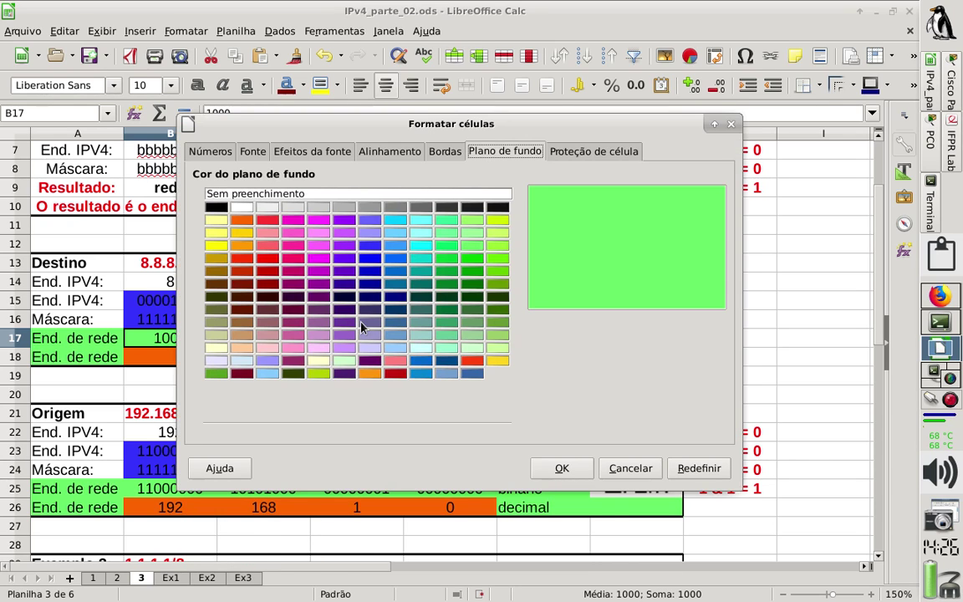
pyautogui.click(211, 150)
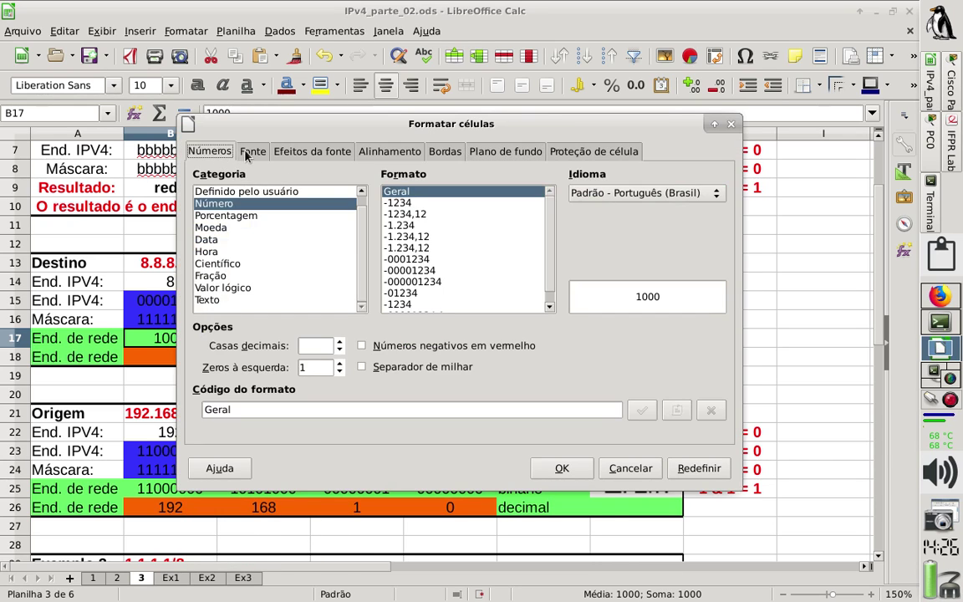
pyautogui.scroll(7, 338, 367)
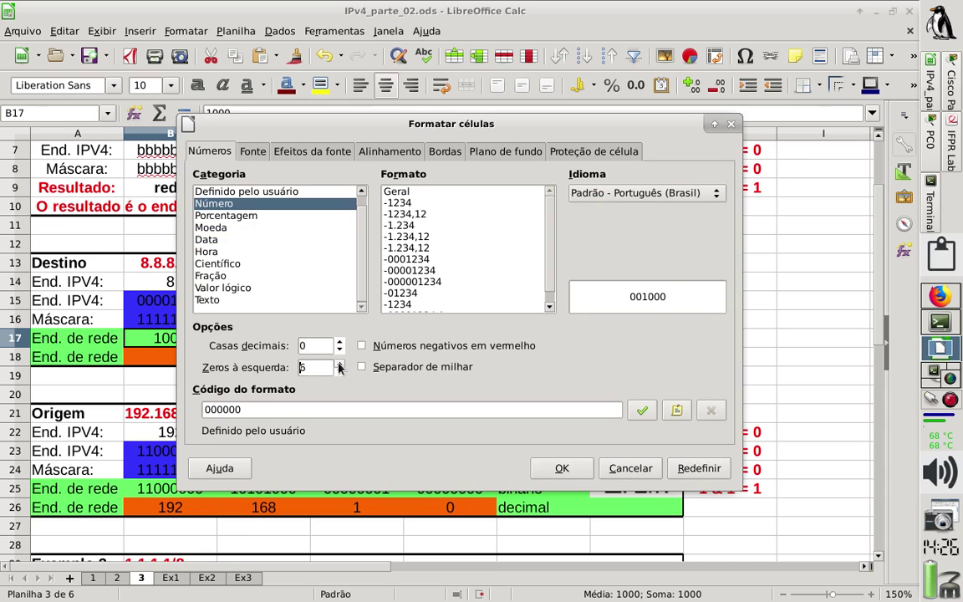
pyautogui.click(561, 468)
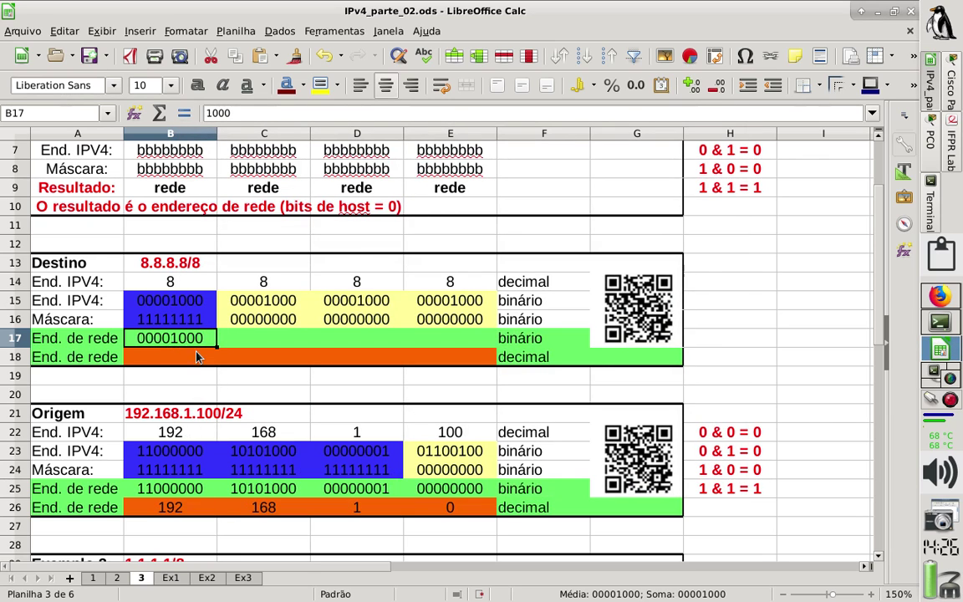
# Type 00000000 into cell C17.
pyautogui.click(236, 343)
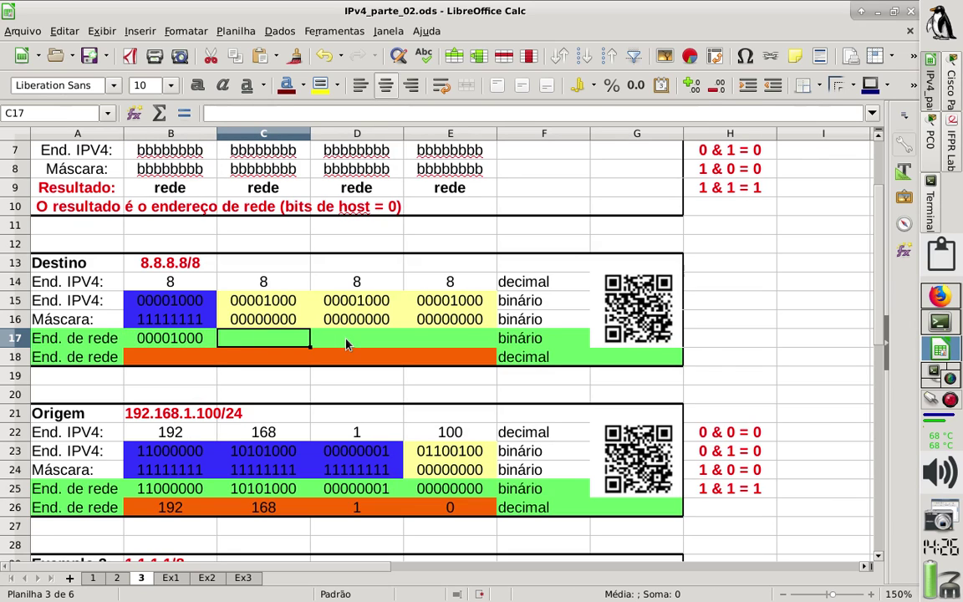
pyautogui.write('00000000')
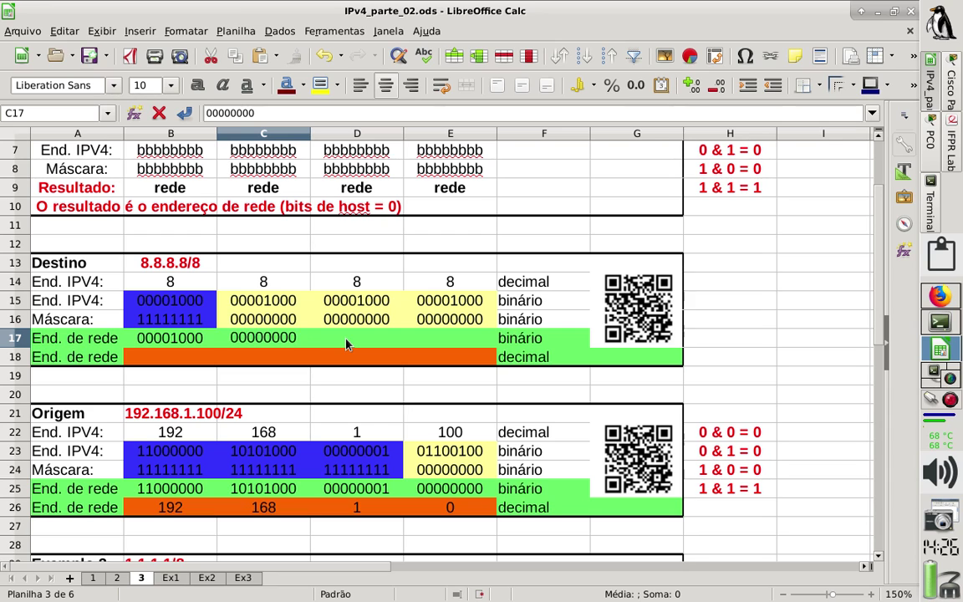
pyautogui.press('Return')
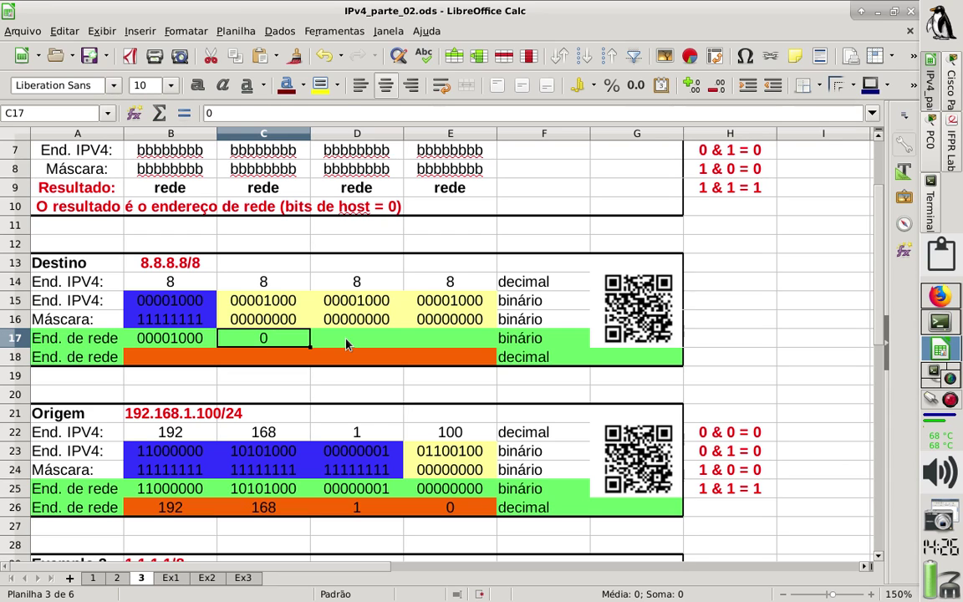
pyautogui.rightClick(263, 338)
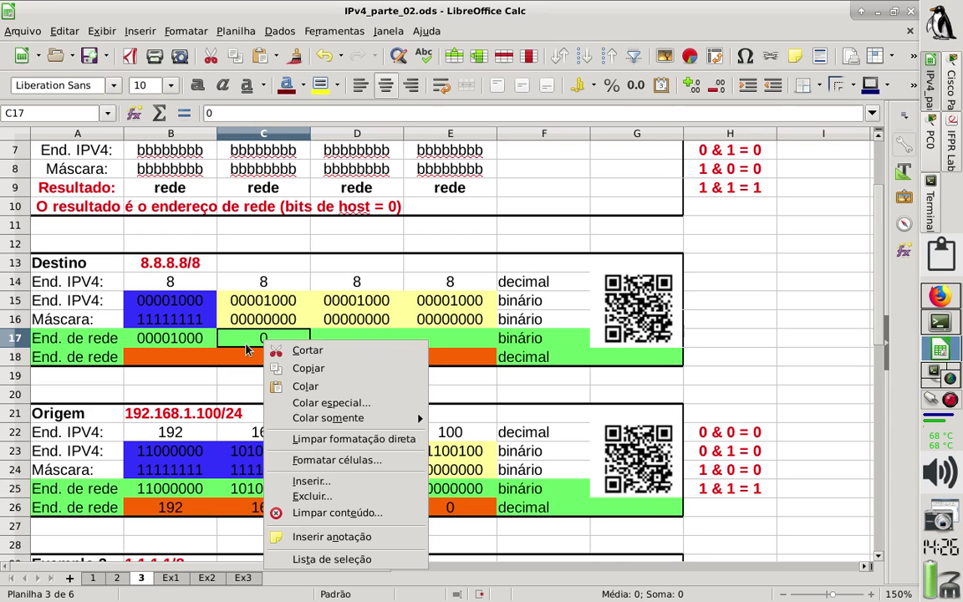
pyautogui.click(172, 339)
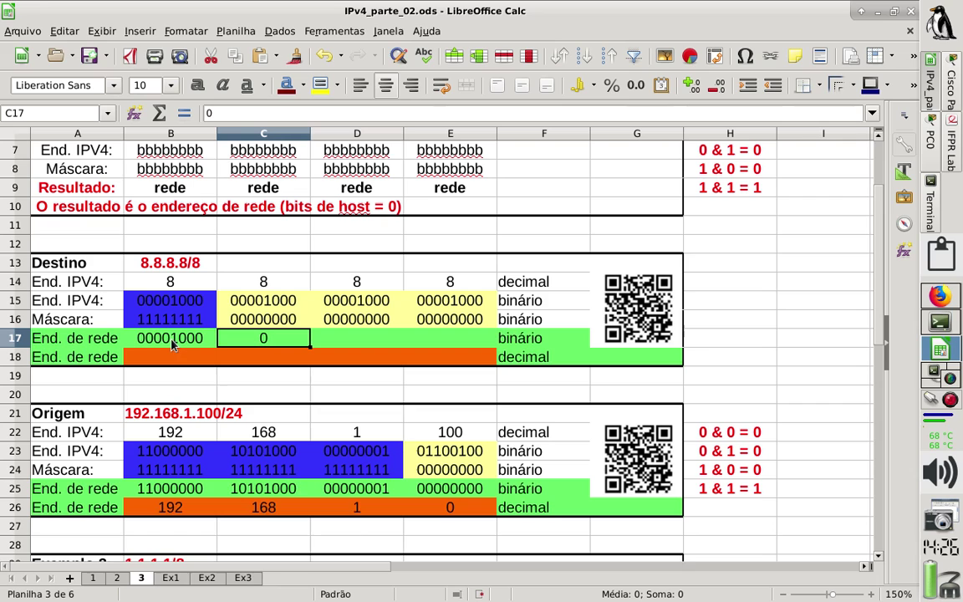
# Copy B17's formatted value into C17 and edit it to 00000000.
pyautogui.click(215, 344)
pyautogui.click(222, 345)
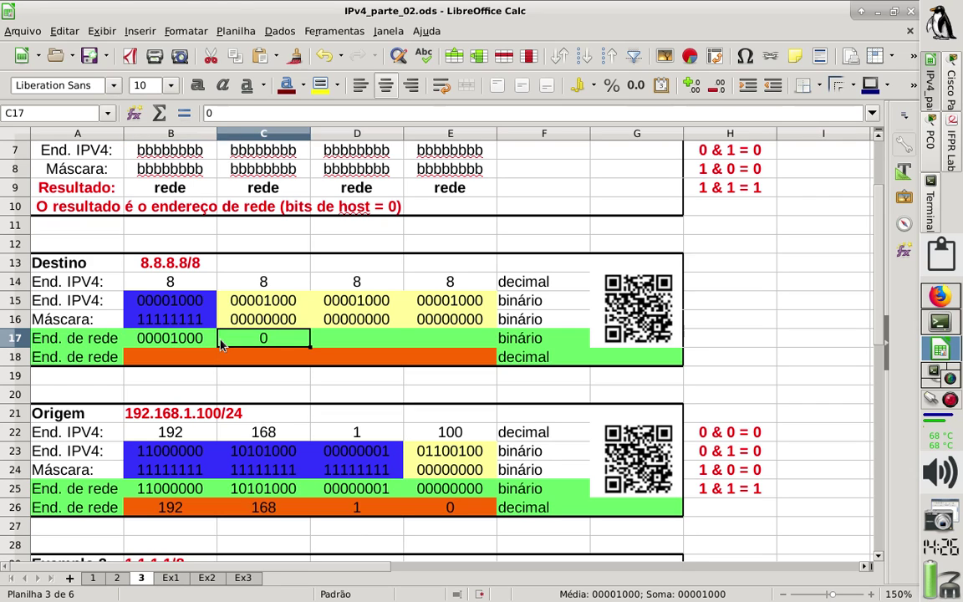
pyautogui.click(201, 338)
pyautogui.hotkey('ctrl', 'c')
pyautogui.click(221, 338)
pyautogui.hotkey('ctrl', 'v')
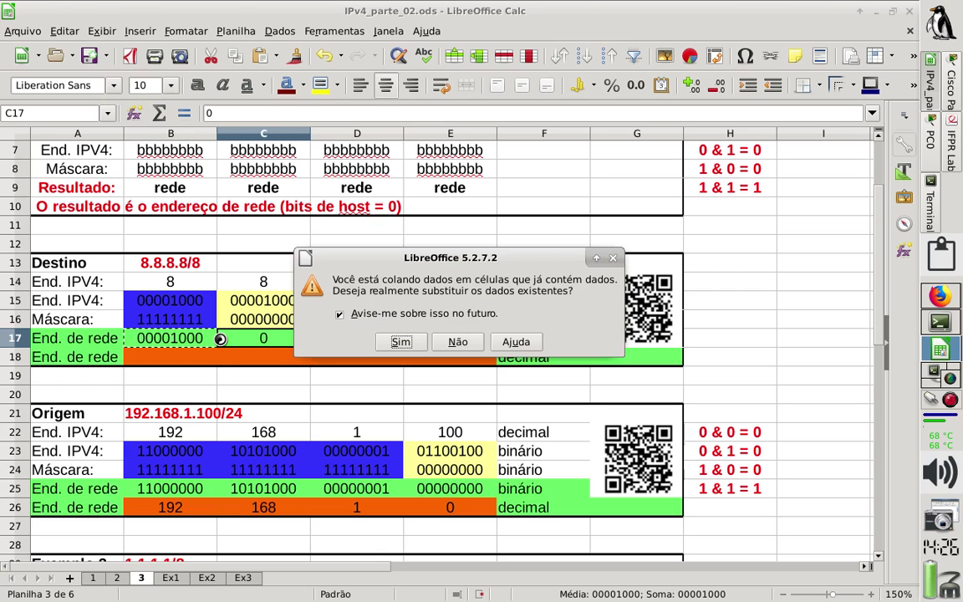
pyautogui.press('Return')
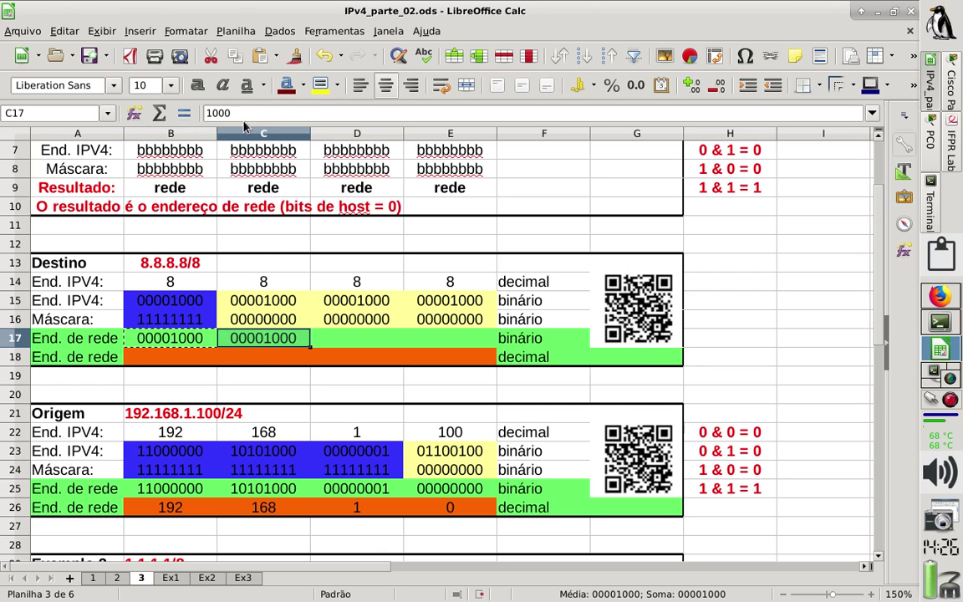
pyautogui.click(207, 113)
pyautogui.press('Delete')
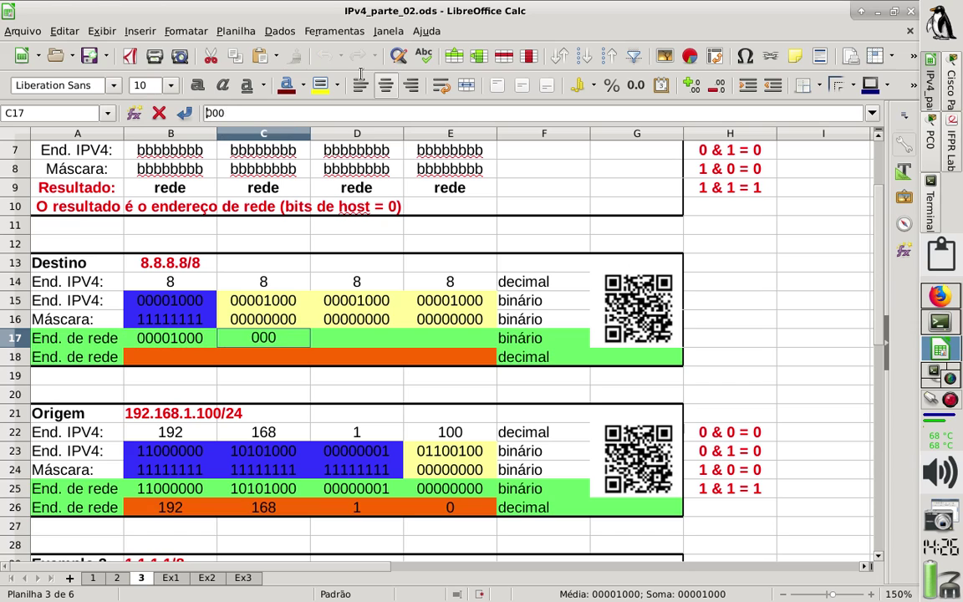
pyautogui.write('0')
pyautogui.press('Return')
# Copy 00000000 from C17 into D17 and E17.
pyautogui.hotkey('ctrl', 'c')
pyautogui.press('Right')
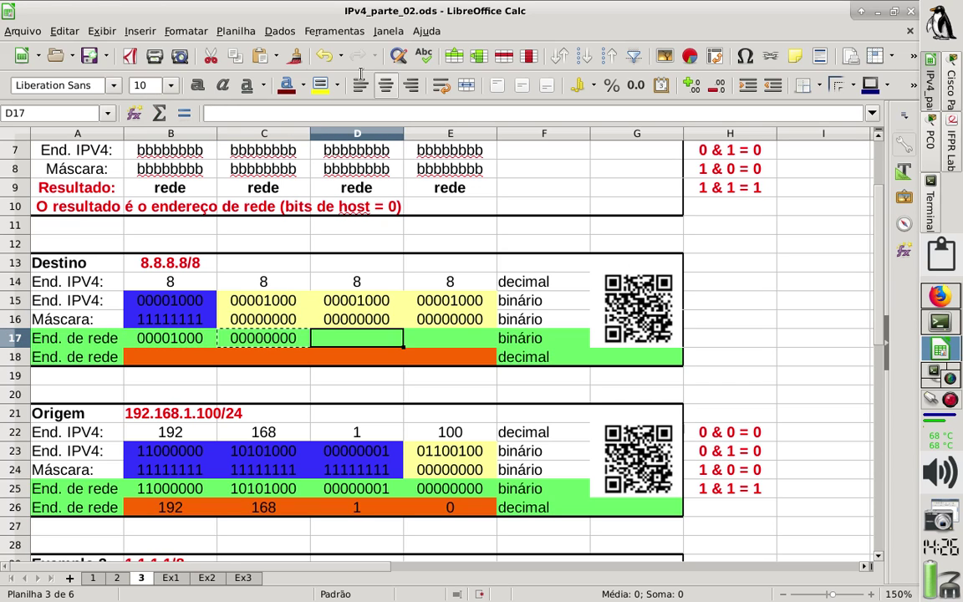
pyautogui.hotkey('ctrl', 'v')
pyautogui.press('Right')
pyautogui.hotkey('ctrl', 'v')
pyautogui.press('Left')
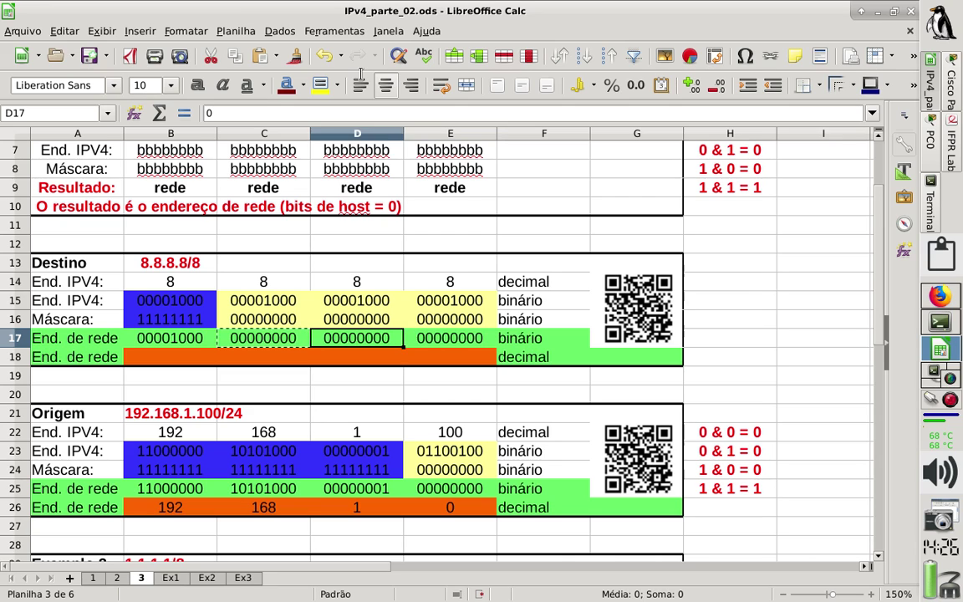
pyautogui.press('Left')
pyautogui.press('Left')
pyautogui.press('Down')
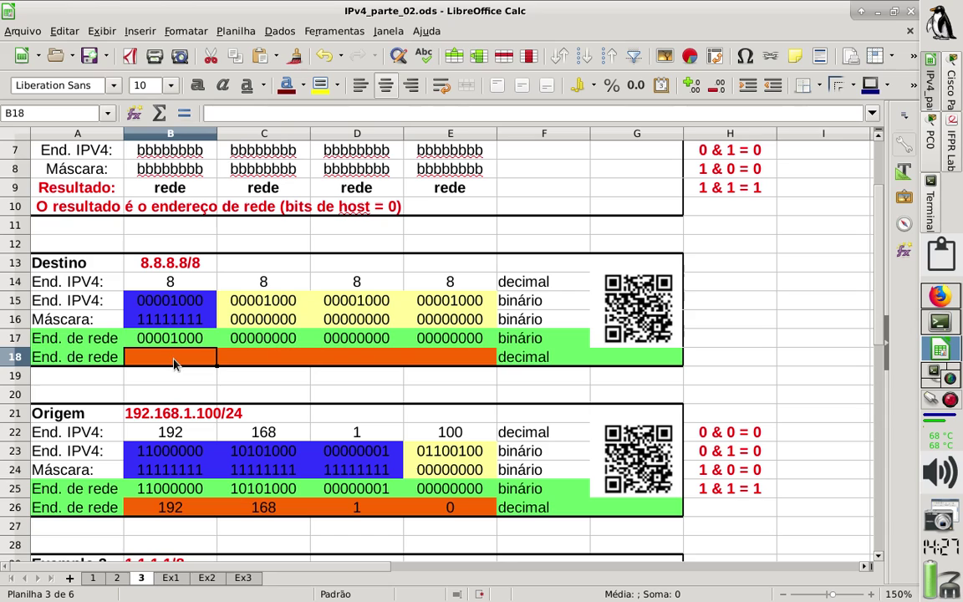
# Enter =BINADEC(B17) in B18 to convert the first binary octet to decimal.
pyautogui.write('=')
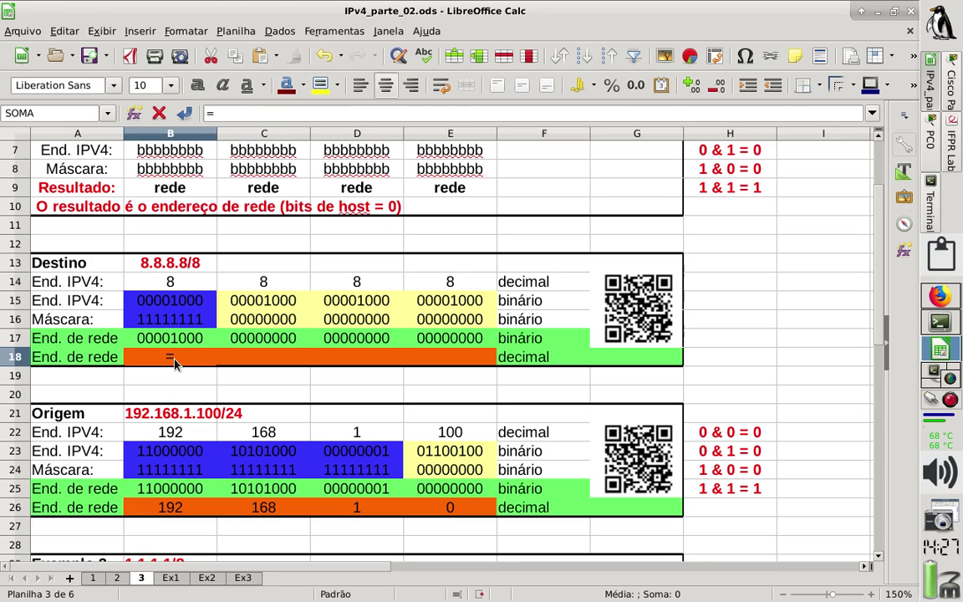
pyautogui.write('bina')
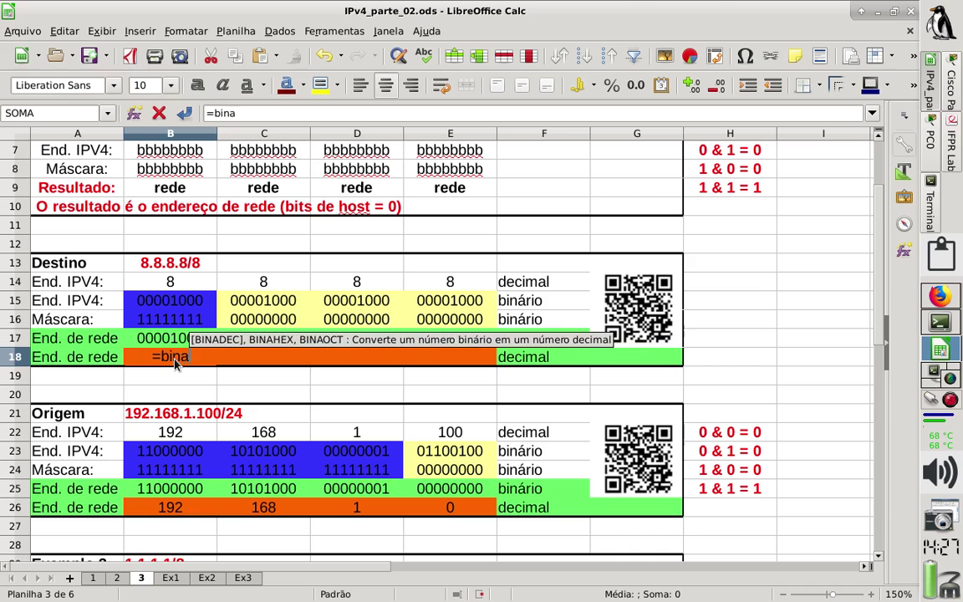
pyautogui.write('dec(')
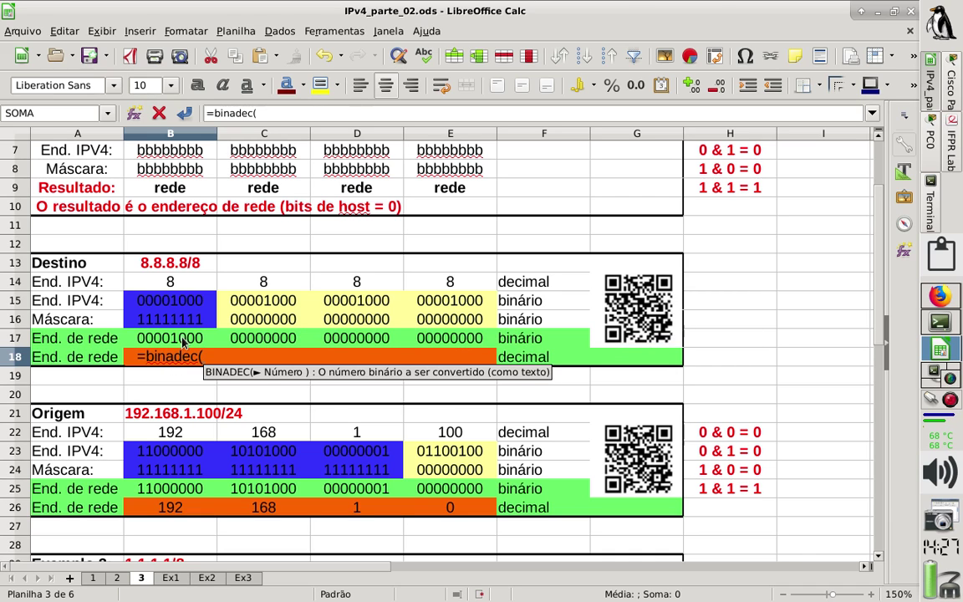
pyautogui.click(183, 342)
pyautogui.write(')')
pyautogui.press('Return')
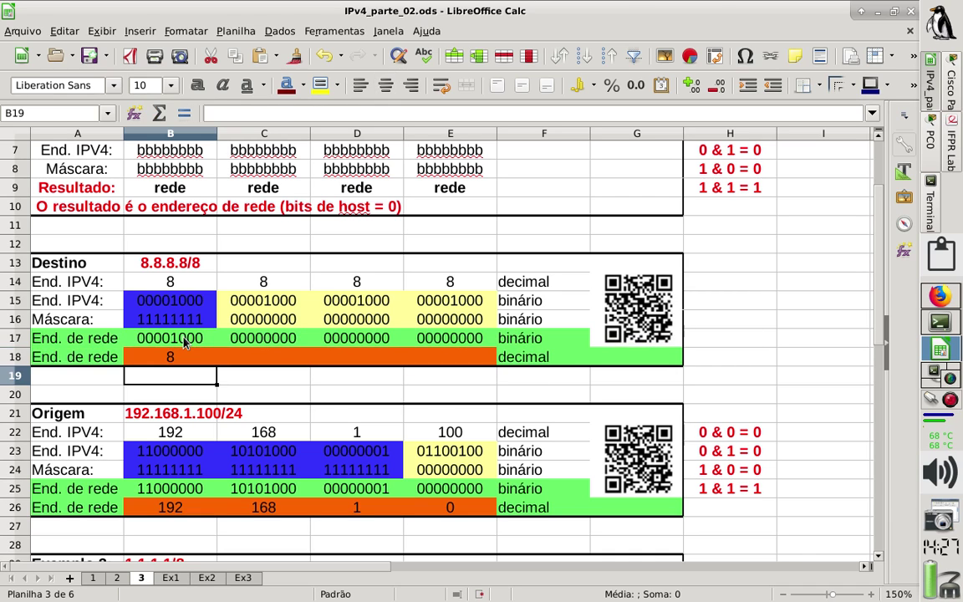
# Copy the BINADEC formula into C18, D18 and E18, giving 8, 0, 0, 0.
pyautogui.press('Up')
pyautogui.hotkey('ctrl', 'c')
pyautogui.press('Right')
pyautogui.hotkey('ctrl', 'v')
pyautogui.press('Right')
pyautogui.hotkey('ctrl', 'v')
pyautogui.press('Right')
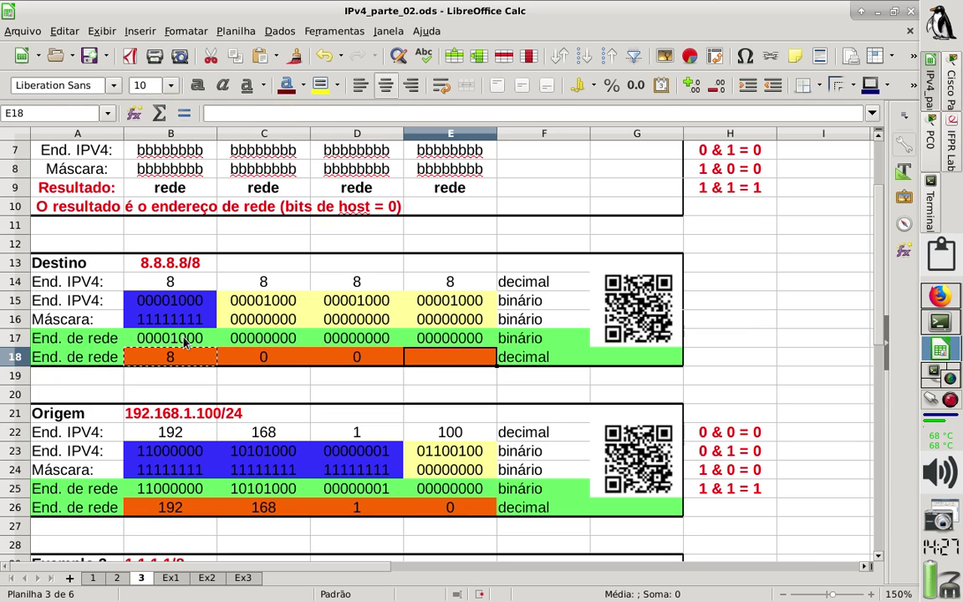
pyautogui.hotkey('ctrl', 'v')
# Save the spreadsheet.
pyautogui.press('Down')
pyautogui.press('Down')
pyautogui.press('Up')
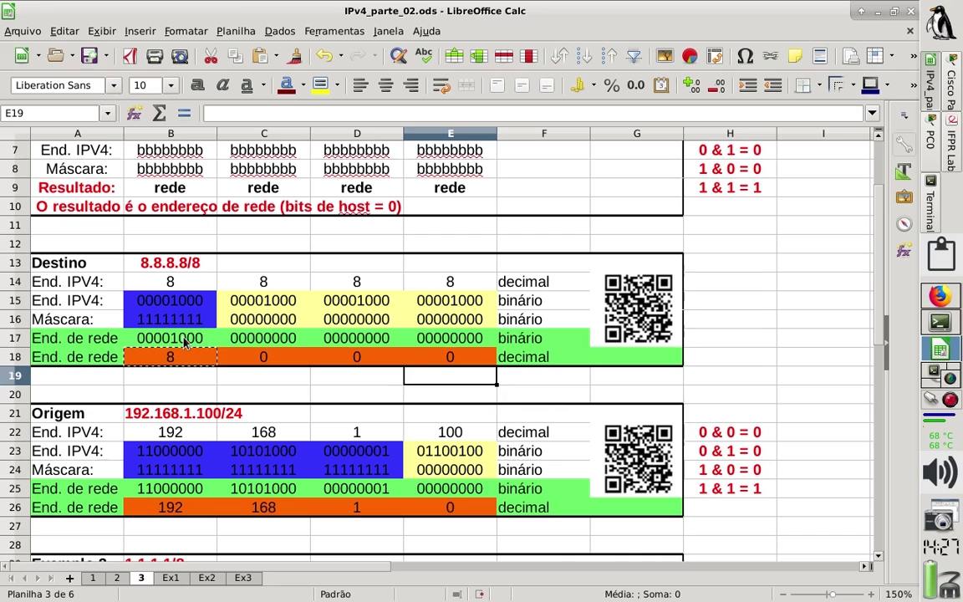
pyautogui.press('Left')
pyautogui.hotkey('ctrl', 's')
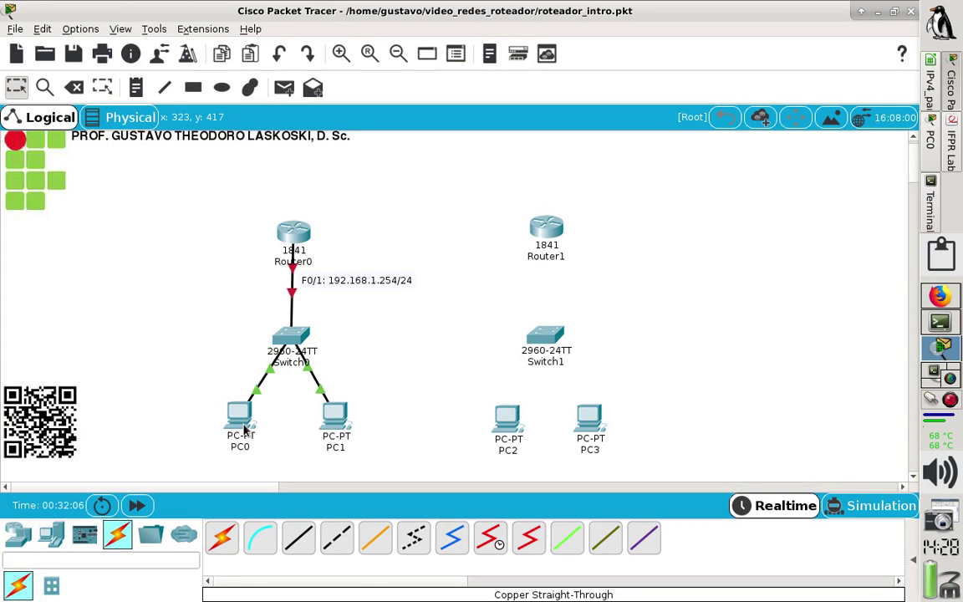
# Check PC0's address details, 192.168.1.100/24, on the Router0–Switch0 lab topology.
pyautogui.moveTo(245, 429)
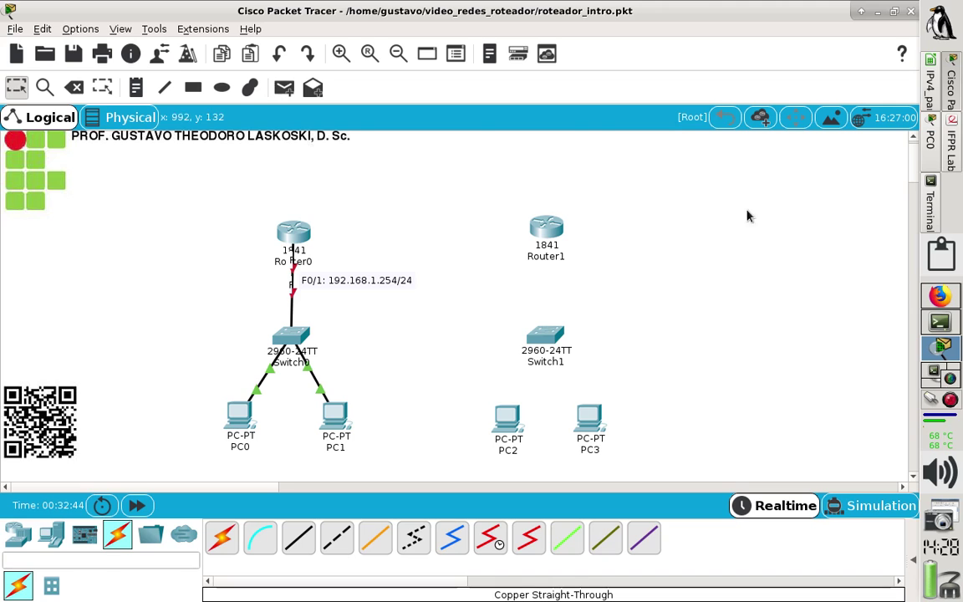
pyautogui.click(931, 205)
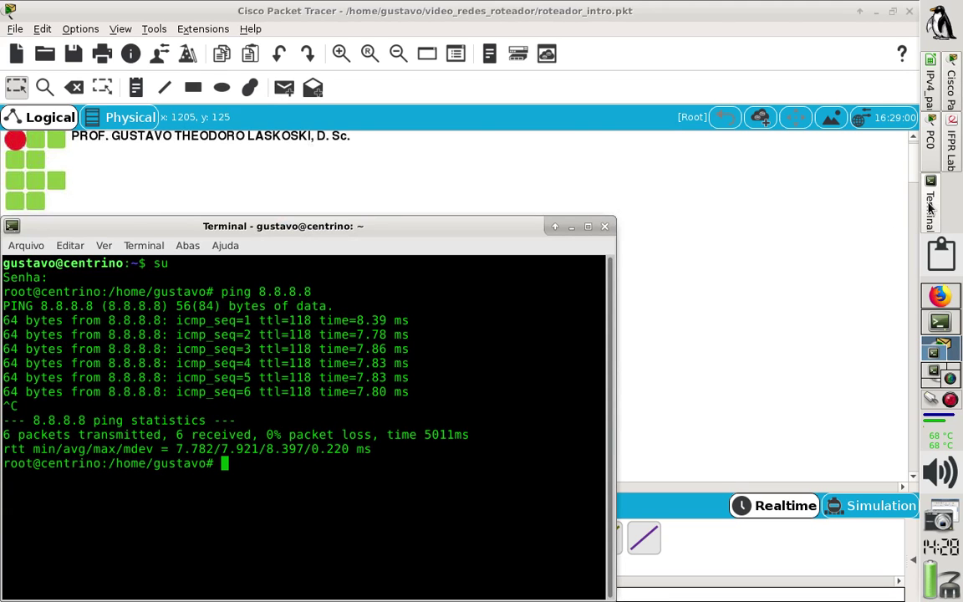
# Add a REDE heading followed by a blank line in notes.txt.
pyautogui.click(873, 236)
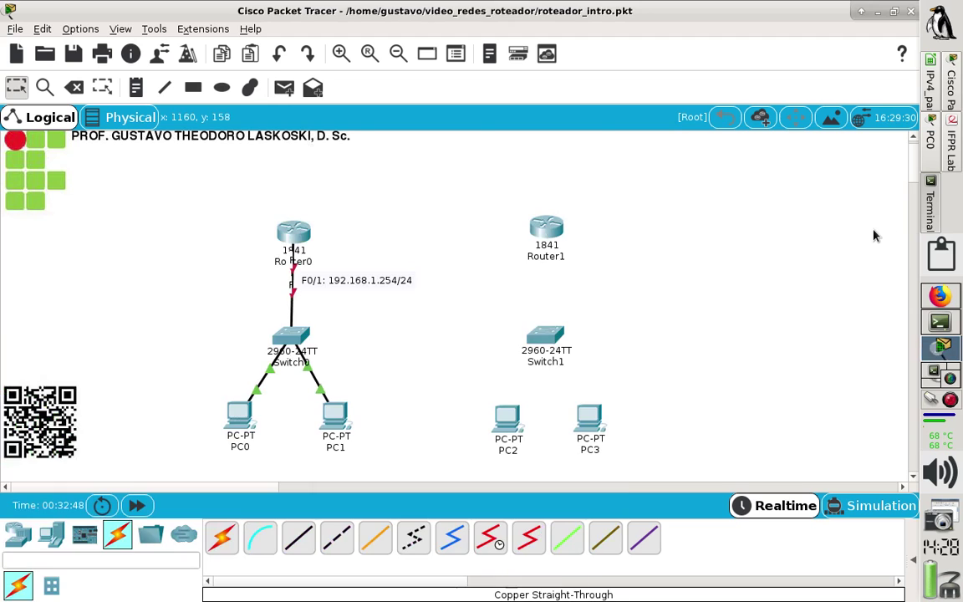
pyautogui.click(932, 322)
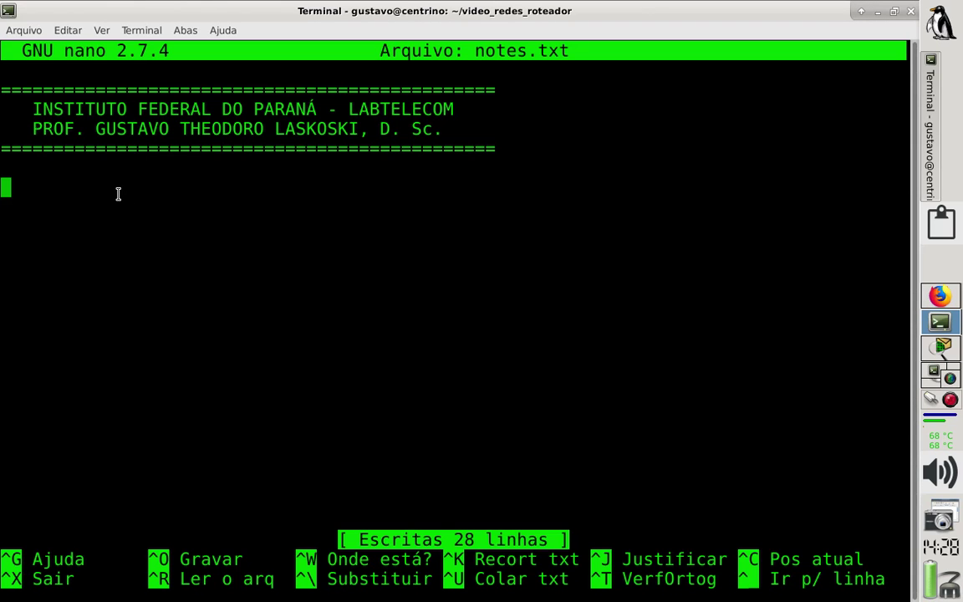
pyautogui.write('origem')
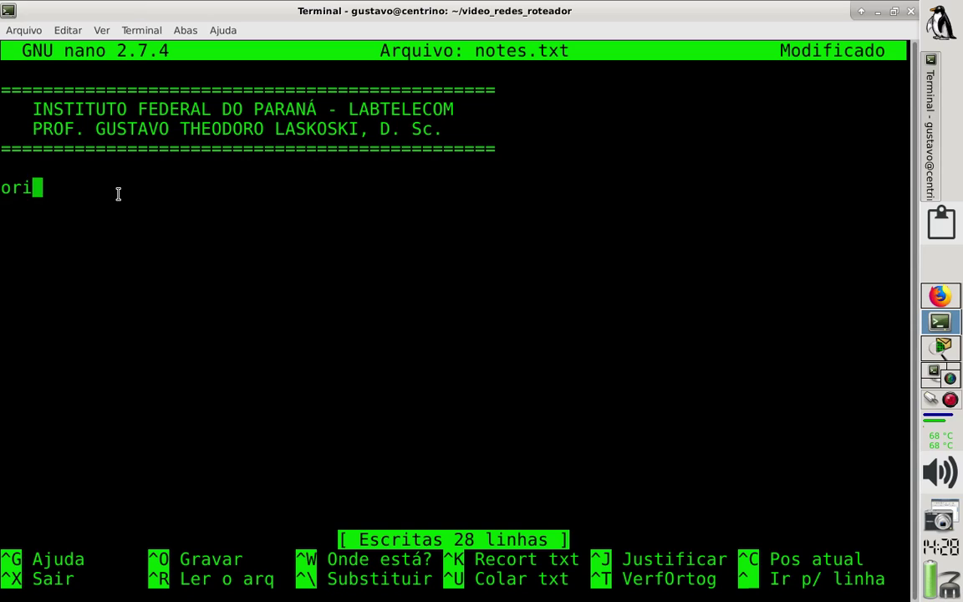
pyautogui.press('BackSpace')
pyautogui.press('BackSpace')
pyautogui.press('BackSpace')
pyautogui.press('BackSpace')
pyautogui.press('BackSpace')
pyautogui.press('BackSpace')
pyautogui.press('BackSpace')
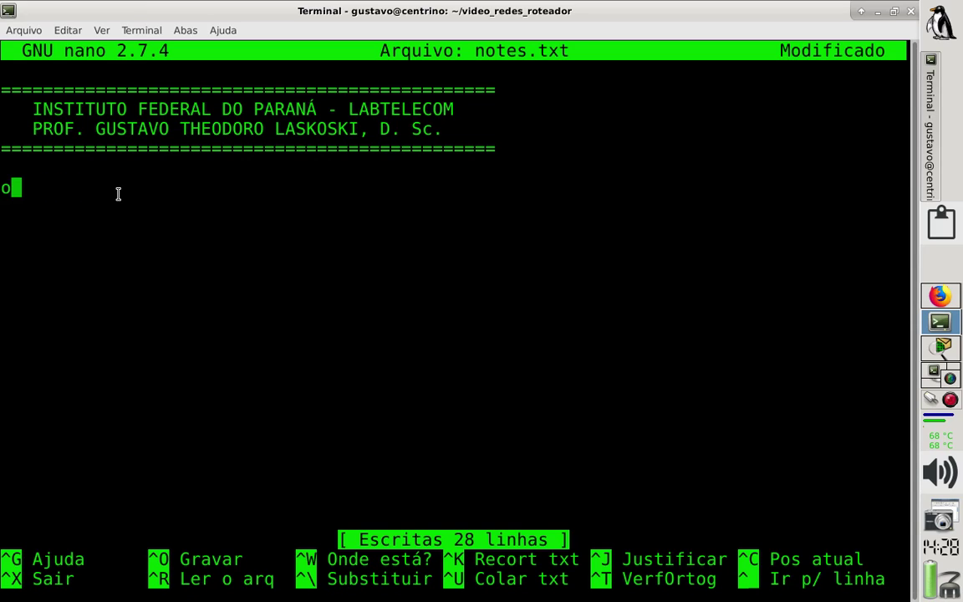
pyautogui.write('rede')
pyautogui.press('BackSpace')
pyautogui.press('BackSpace')
pyautogui.press('BackSpace')
pyautogui.press('BackSpace')
pyautogui.write('REDE')
pyautogui.press('Return')
pyautogui.press('Return')
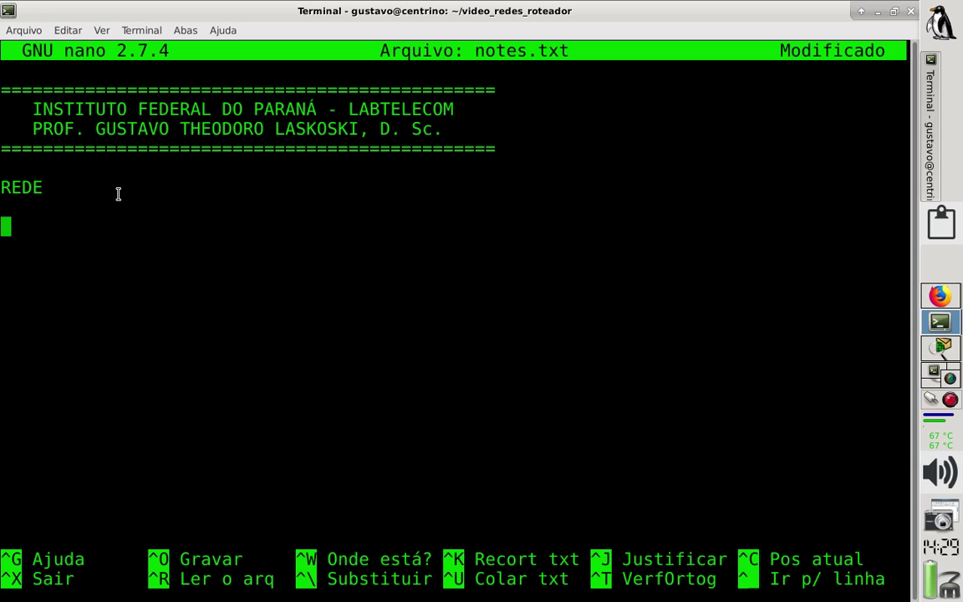
# Write the lines 'origem = destino (REDE LOCAL)' and 'origem (diferente) destino'.
pyautogui.write('origem ')
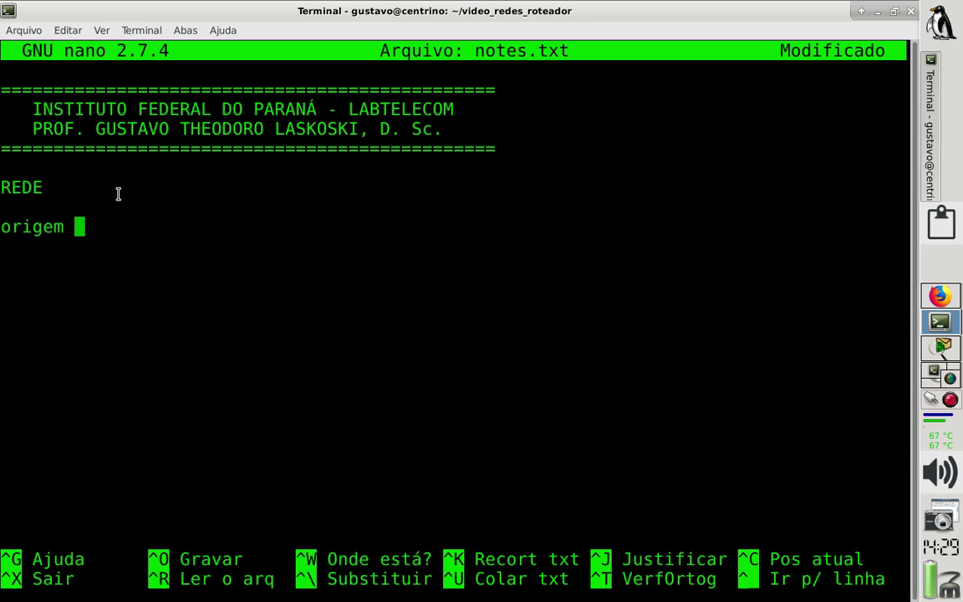
pyautogui.write('= destino (REDE ')
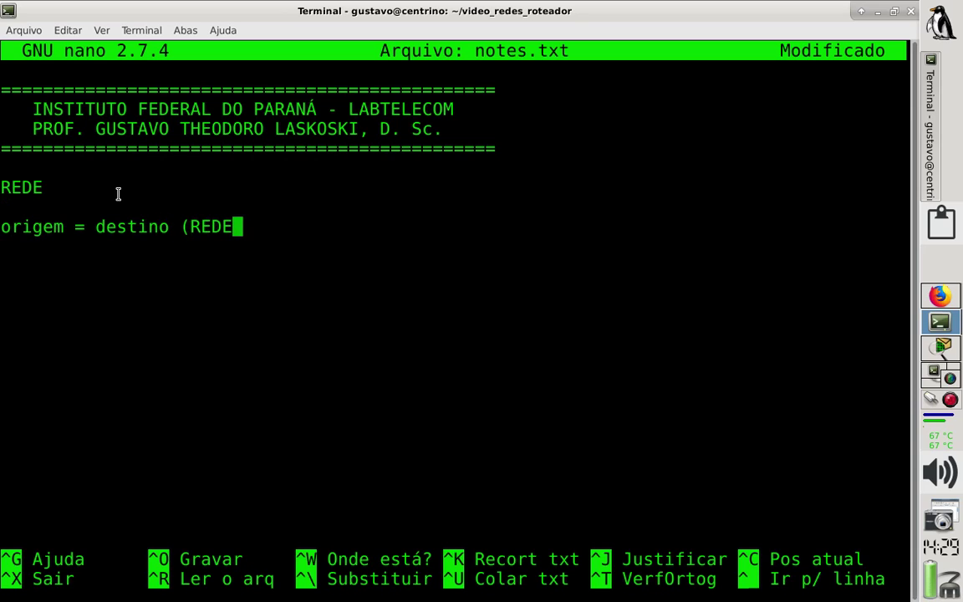
pyautogui.write('LOCAL)')
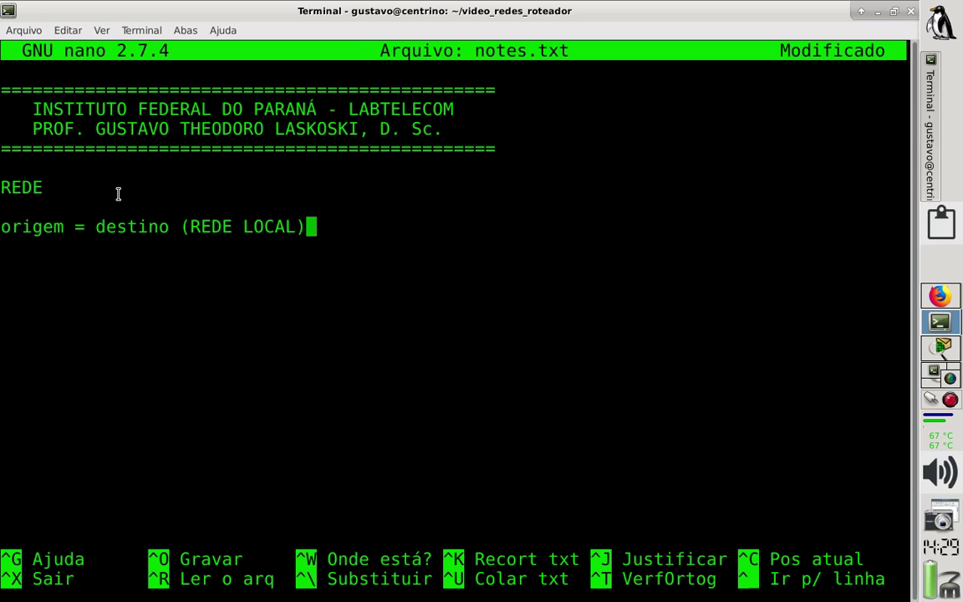
pyautogui.press('Return')
pyautogui.write('o')
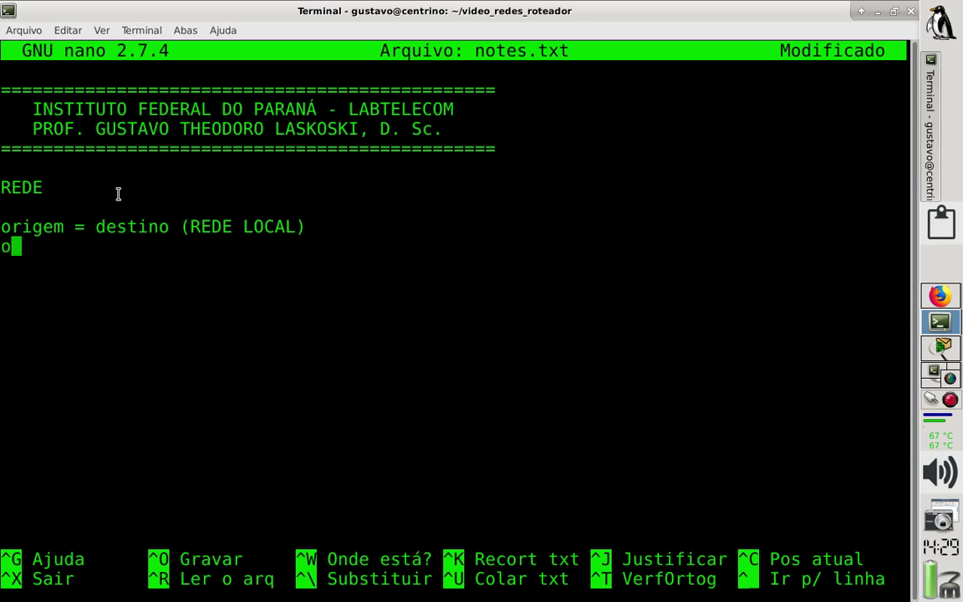
pyautogui.write('rigem')
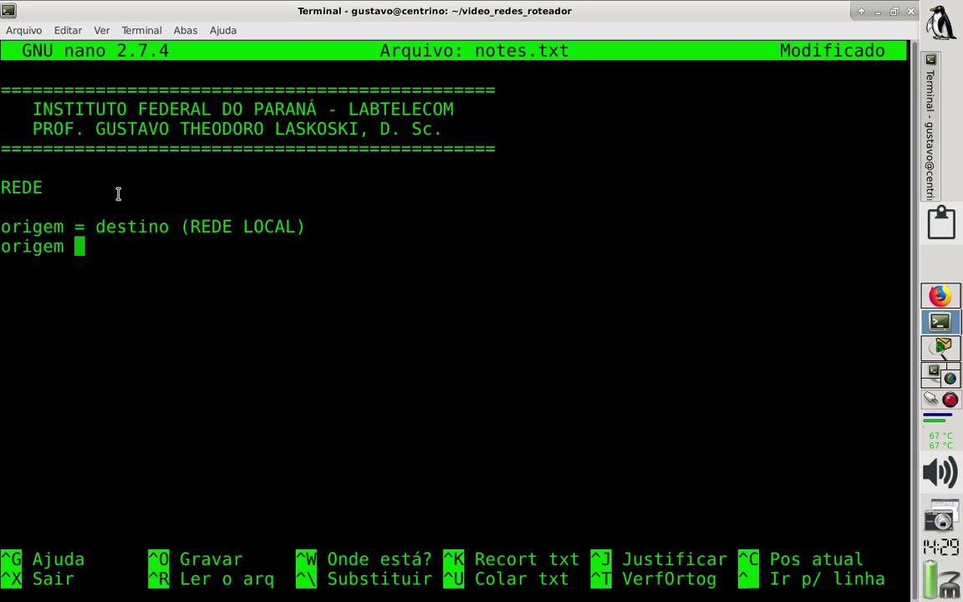
pyautogui.write(' = destino ')
pyautogui.write('(')
pyautogui.press('BackSpace')
pyautogui.press('BackSpace')
pyautogui.write('d')
pyautogui.press('BackSpace')
pyautogui.write('(defir')
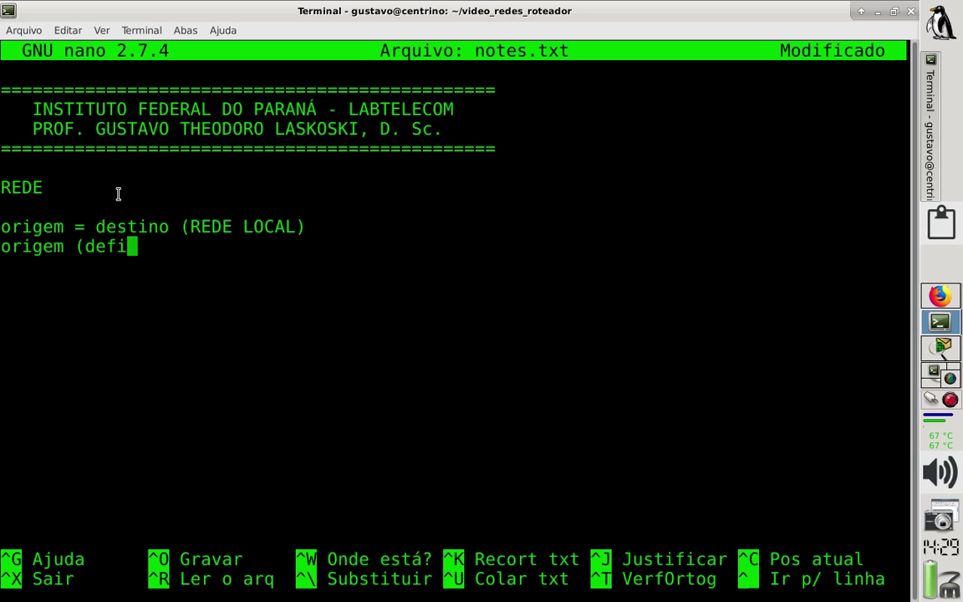
pyautogui.press('BackSpace')
pyautogui.press('BackSpace')
pyautogui.press('BackSpace')
pyautogui.press('BackSpace')
pyautogui.write('ifere')
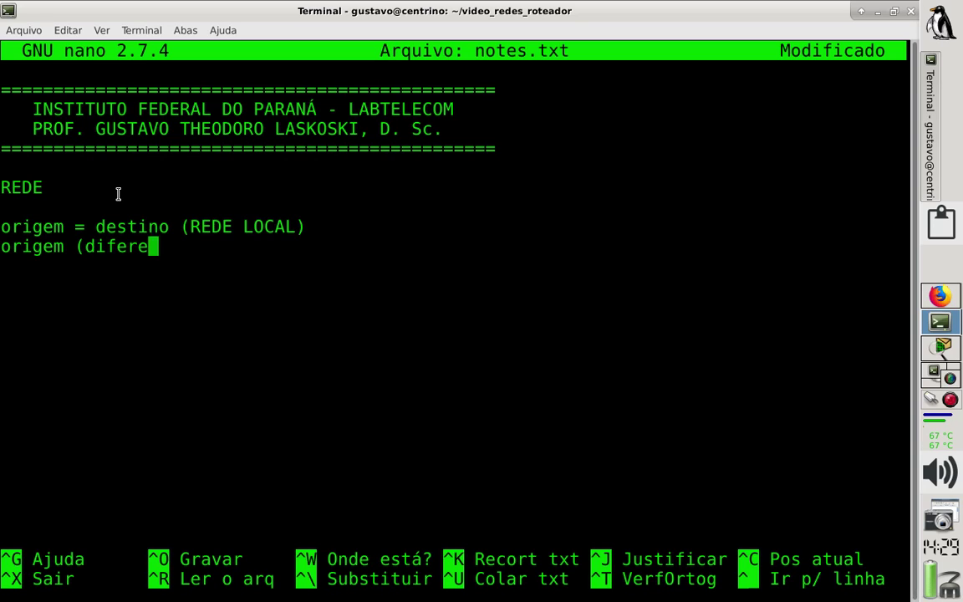
pyautogui.write('nte) destino')
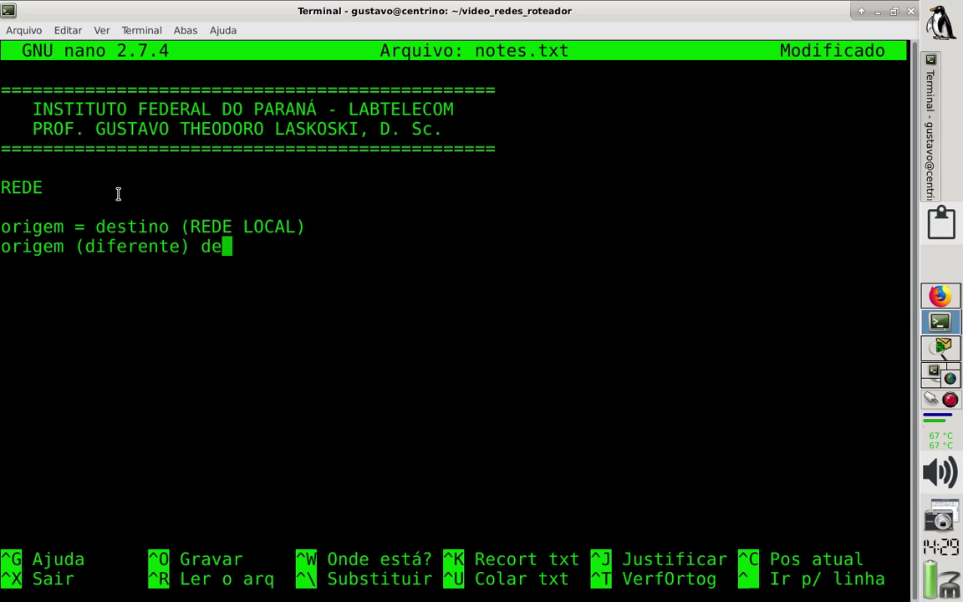
# Delete the '=' from the REDE LOCAL line.
pyautogui.press('Up')
pyautogui.press('Left')
pyautogui.press('Left')
pyautogui.press('Left')
pyautogui.press('Left')
pyautogui.press('Left')
pyautogui.press('Left')
pyautogui.press('Left')
pyautogui.press('Left')
pyautogui.press('Left')
pyautogui.press('Left')
pyautogui.press('Left')
pyautogui.press('Left')
pyautogui.press('Left')
pyautogui.press('Left')
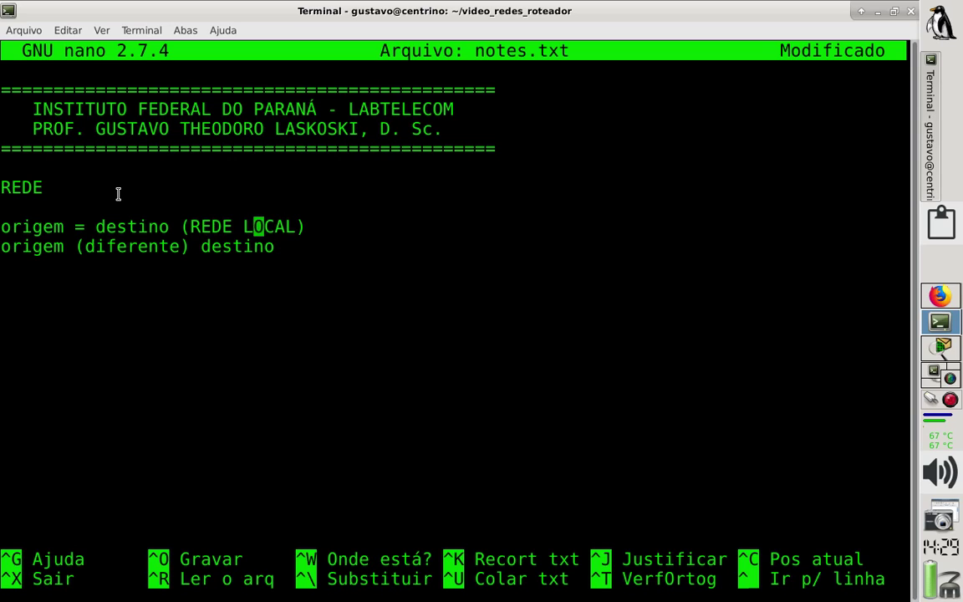
pyautogui.press('Left')
pyautogui.press('Left')
pyautogui.press('Left')
pyautogui.press('Left')
pyautogui.press('BackSpace')
# Insert '(igual)' in the REDE LOCAL line, aligning both destino words.
pyautogui.write('(igu')
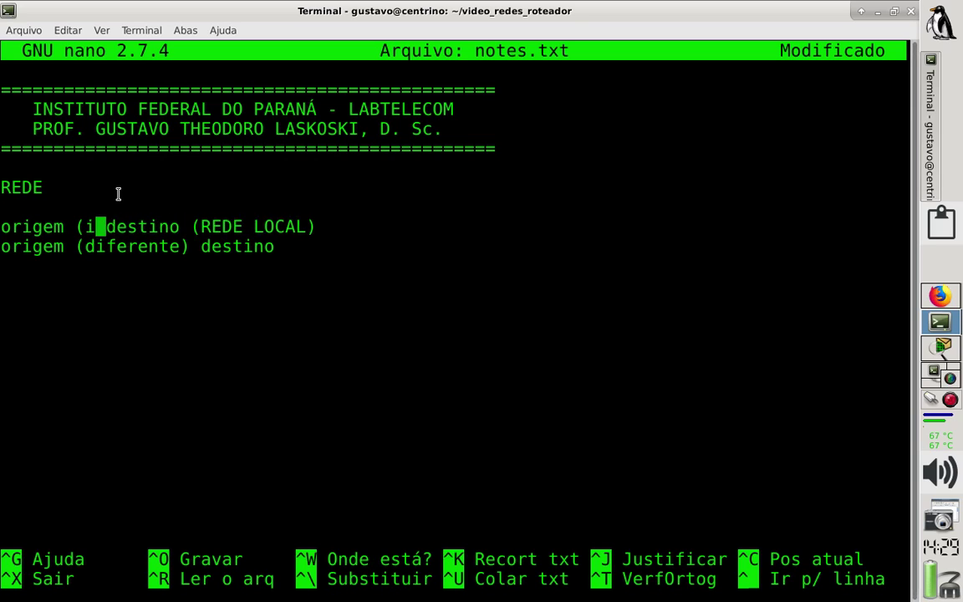
pyautogui.write('al)')
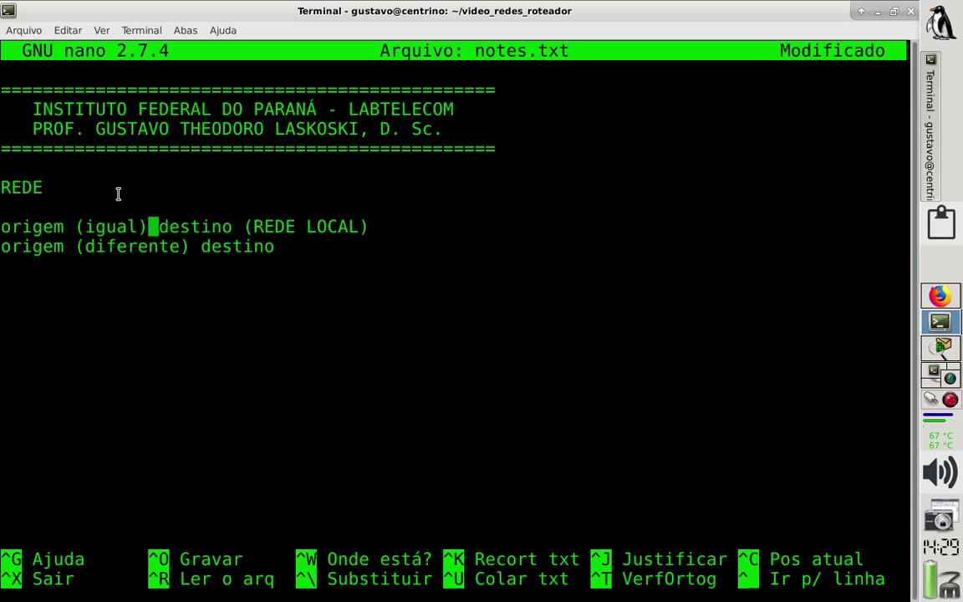
pyautogui.press('Left')
pyautogui.press('Left')
pyautogui.press('Left')
pyautogui.press('Left')
pyautogui.press('Left')
pyautogui.press('Left')
pyautogui.press('Left')
pyautogui.press('Left')
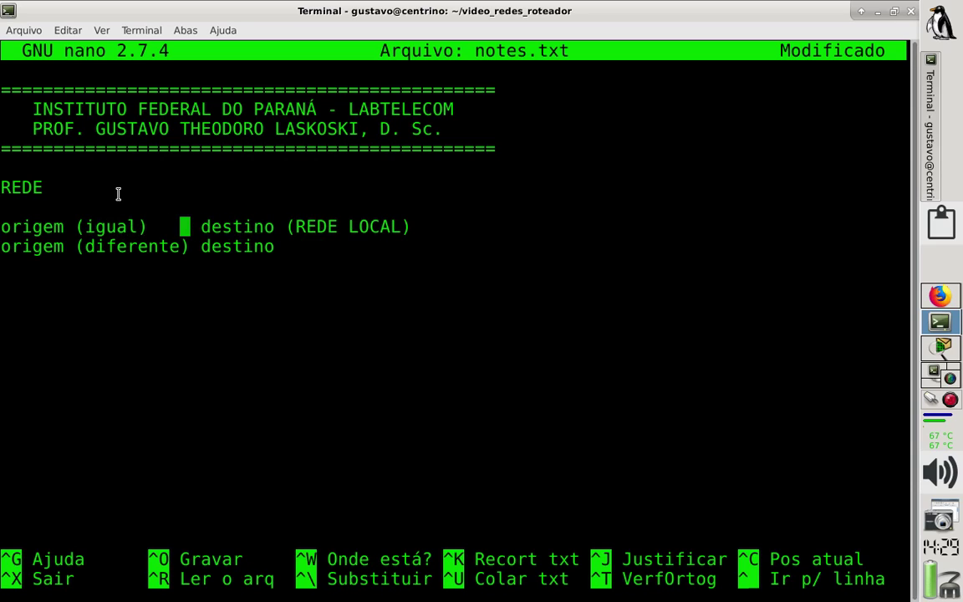
pyautogui.press('Left')
pyautogui.press('Left')
pyautogui.press('Left')
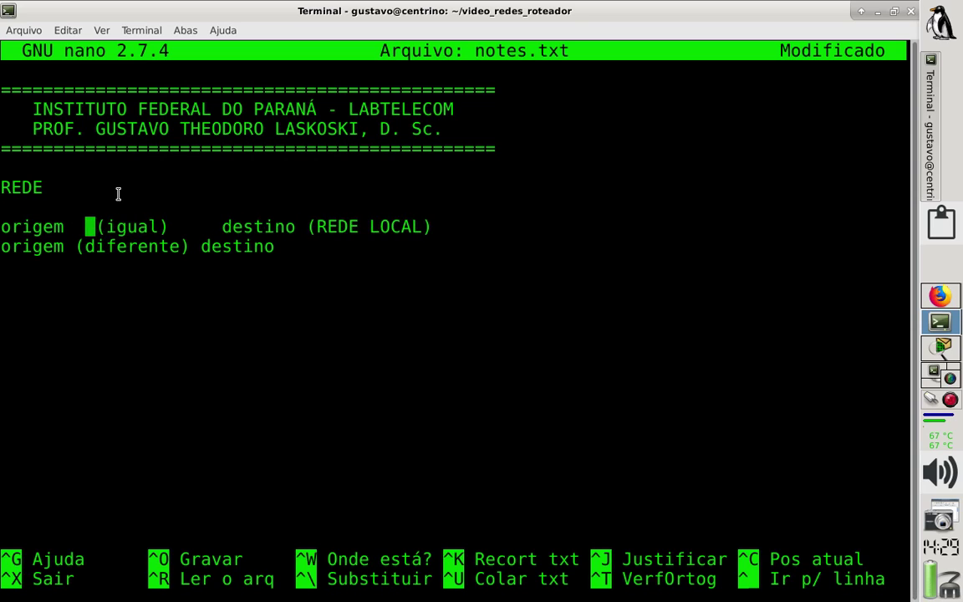
pyautogui.press('Right')
pyautogui.press('Right')
pyautogui.press('Right')
pyautogui.press('Right')
pyautogui.press('Right')
pyautogui.press('Right')
pyautogui.press('Right')
pyautogui.press('Right')
pyautogui.press('Right')
pyautogui.press('Right')
pyautogui.press('Right')
pyautogui.press('Right')
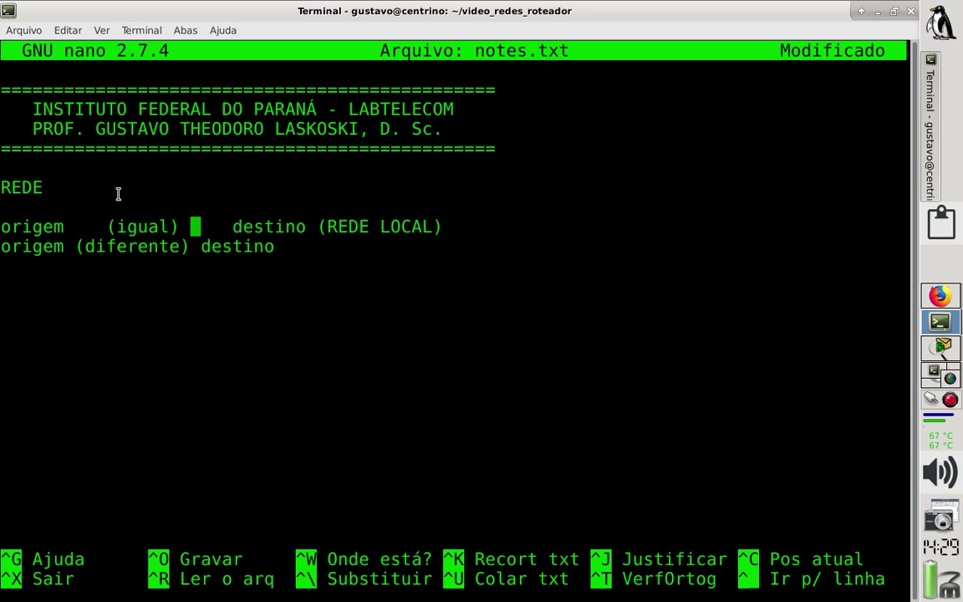
pyautogui.press('BackSpace')
pyautogui.press('BackSpace')
pyautogui.press('BackSpace')
pyautogui.press('Down')
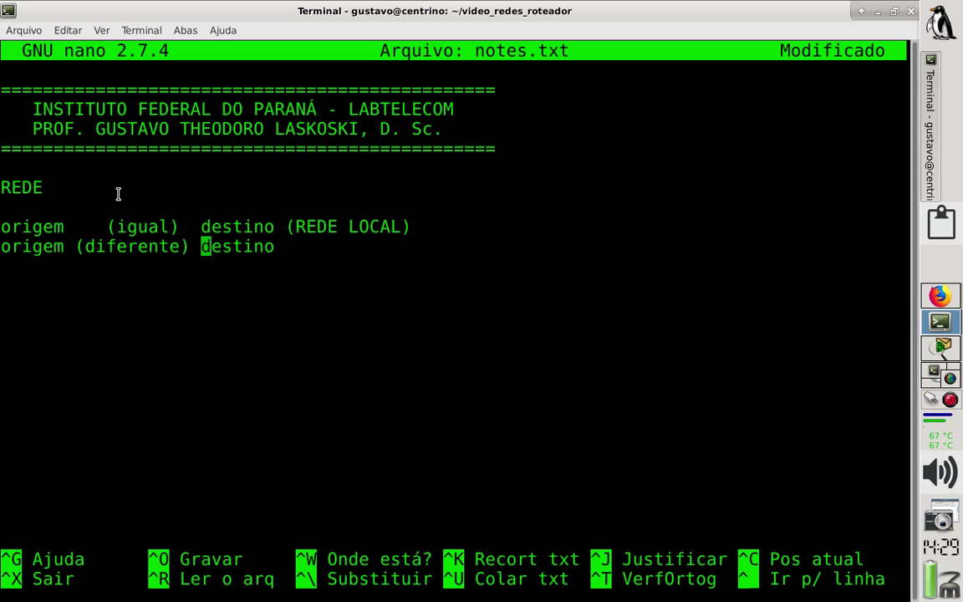
pyautogui.press('Right')
pyautogui.press('Right')
pyautogui.press('Right')
pyautogui.press('Right')
pyautogui.press('Right')
pyautogui.press('Right')
pyautogui.press('Right')
# Append '(DEFAULT GATEWAY)' to the diferente line, save notes.txt, and return to Packet Tracer.
pyautogui.write('(')
pyautogui.write('DEFAU')
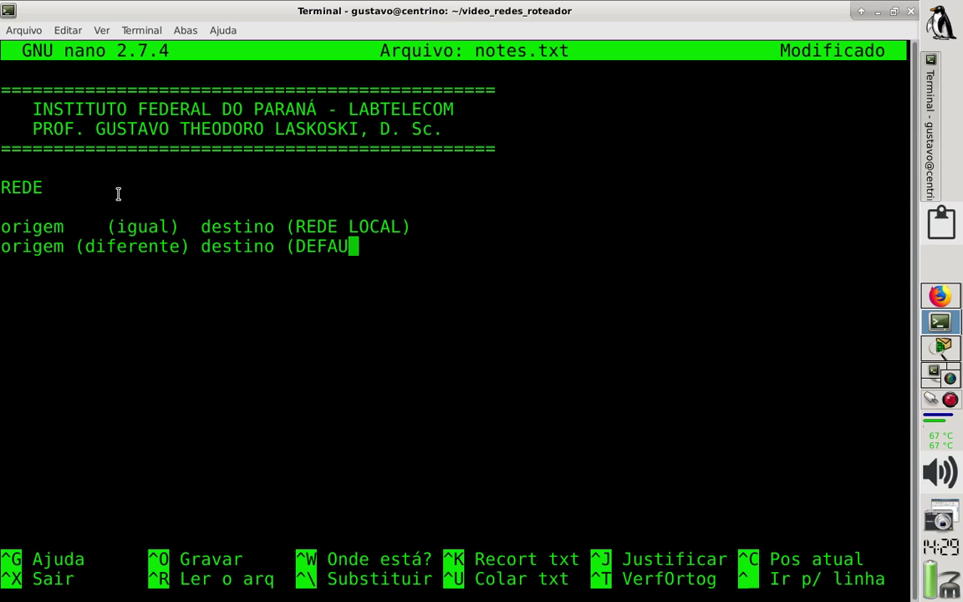
pyautogui.write('LT')
pyautogui.press('BackSpace')
pyautogui.write('LT G')
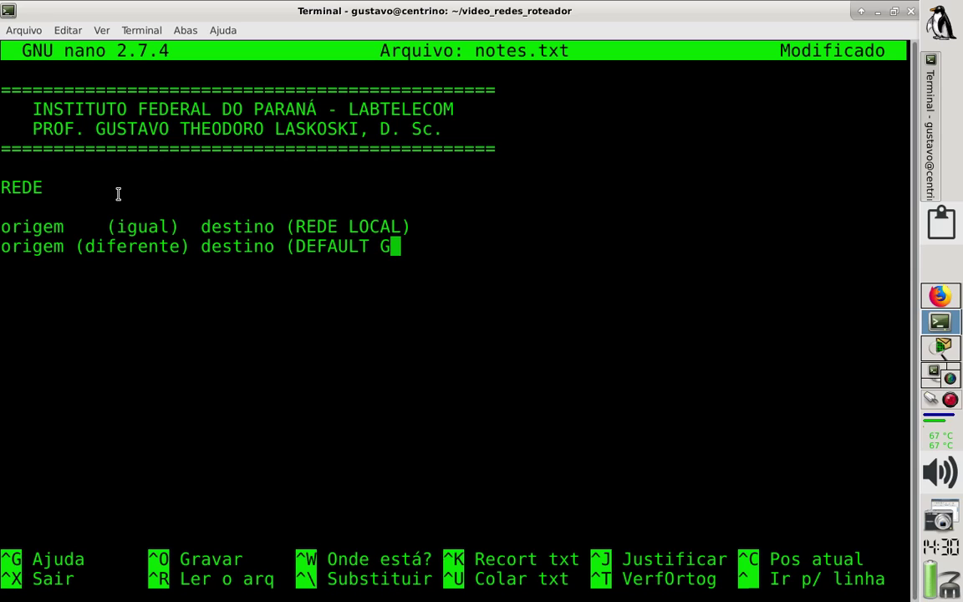
pyautogui.write('ATEWA')
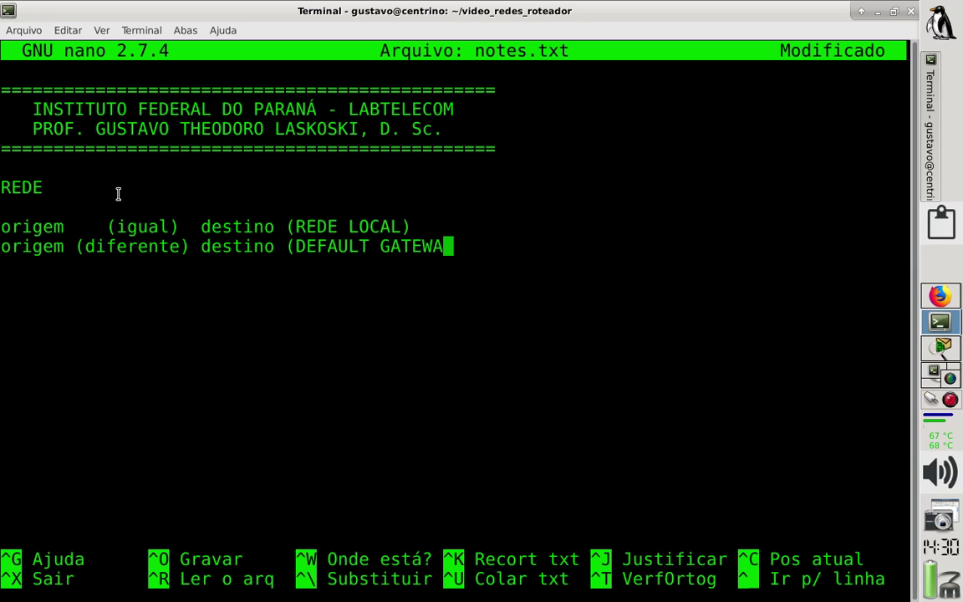
pyautogui.write('Y)')
pyautogui.hotkey('ctrl', 'o')
pyautogui.press('Return')
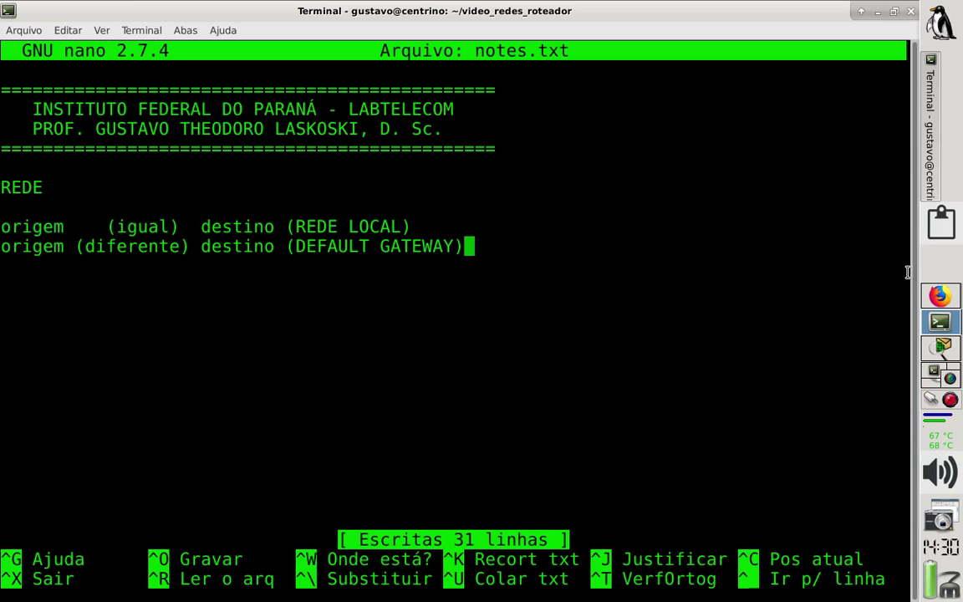
pyautogui.click(940, 296)
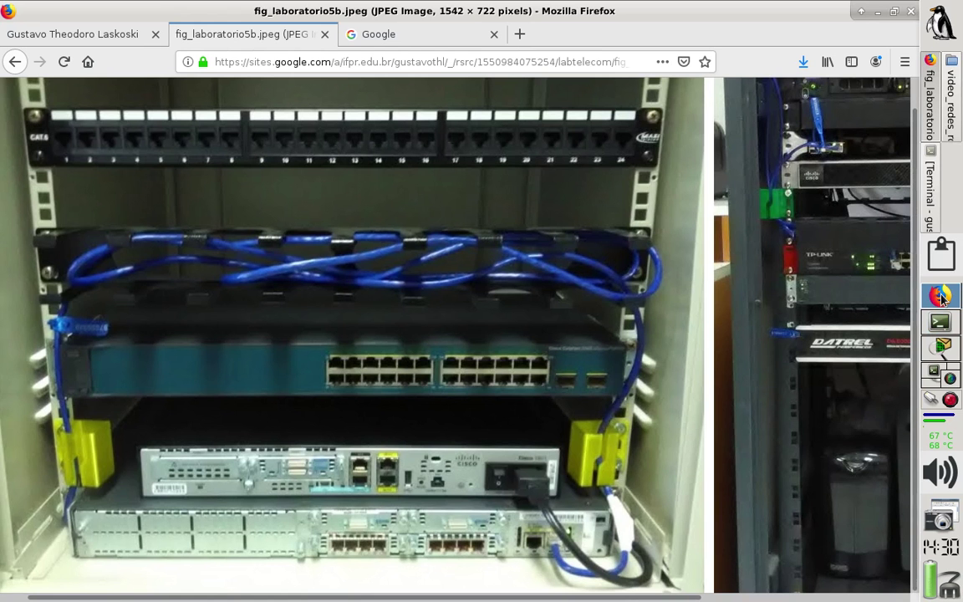
pyautogui.click(936, 346)
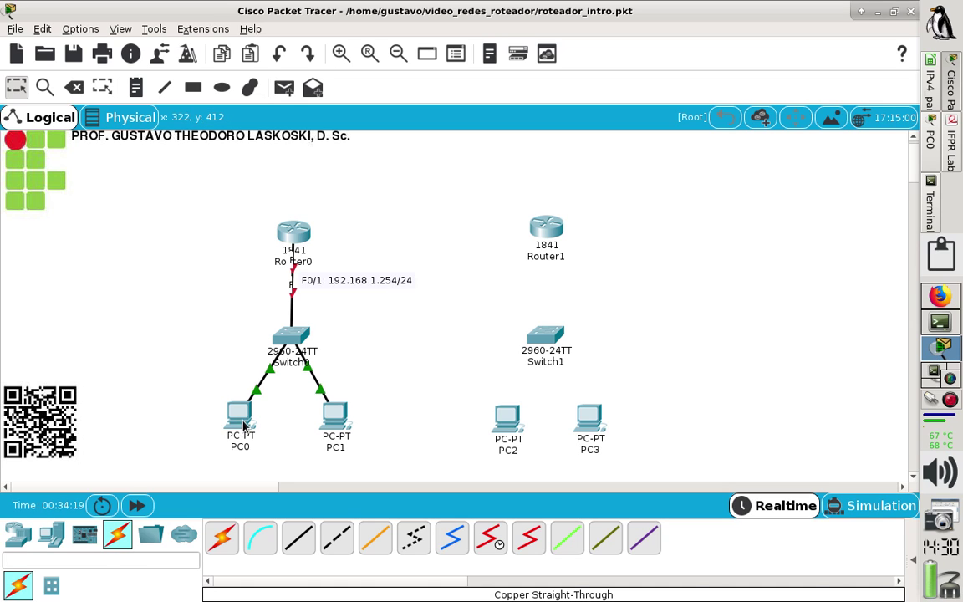
# Give PC1 static IP 192.168.1.101, mask 255.255.255.0 and gateway 192.168.1.254.
pyautogui.moveTo(243, 426)
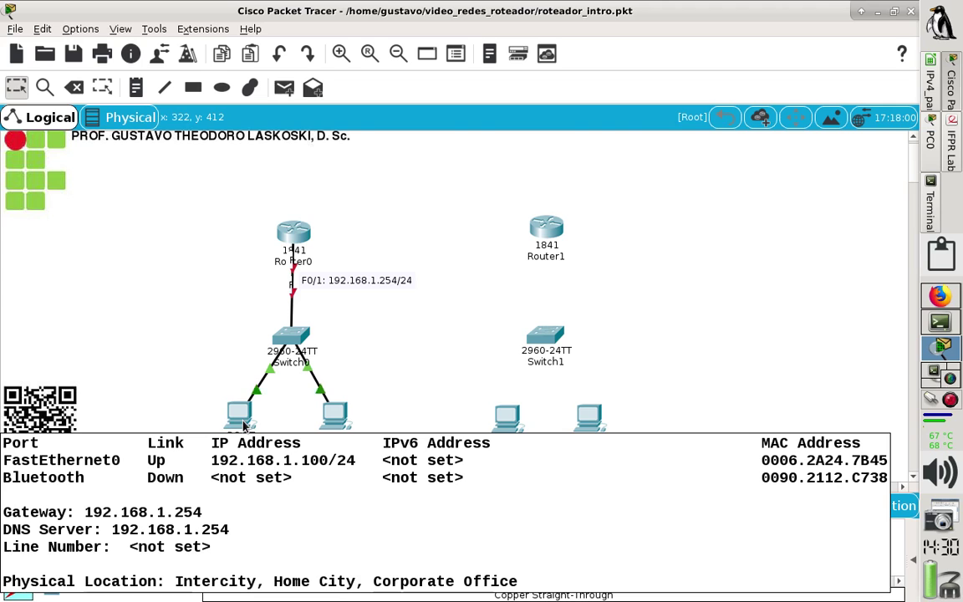
pyautogui.click(336, 422)
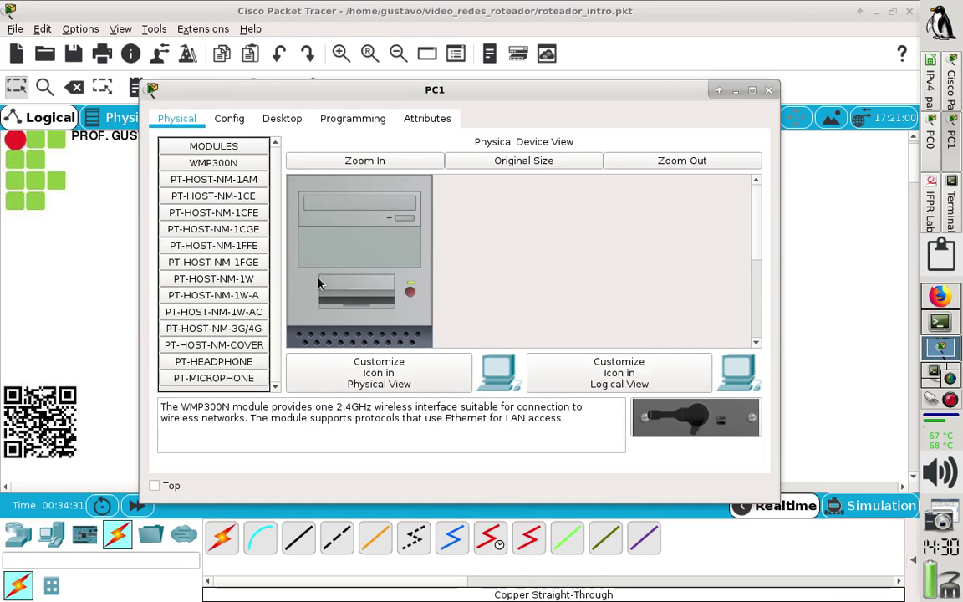
pyautogui.click(289, 124)
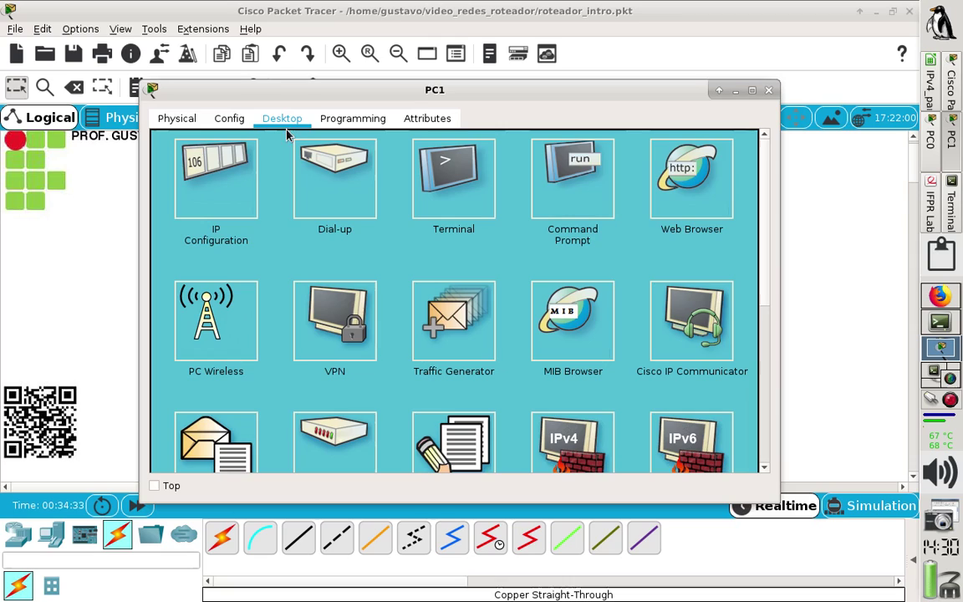
pyautogui.click(213, 167)
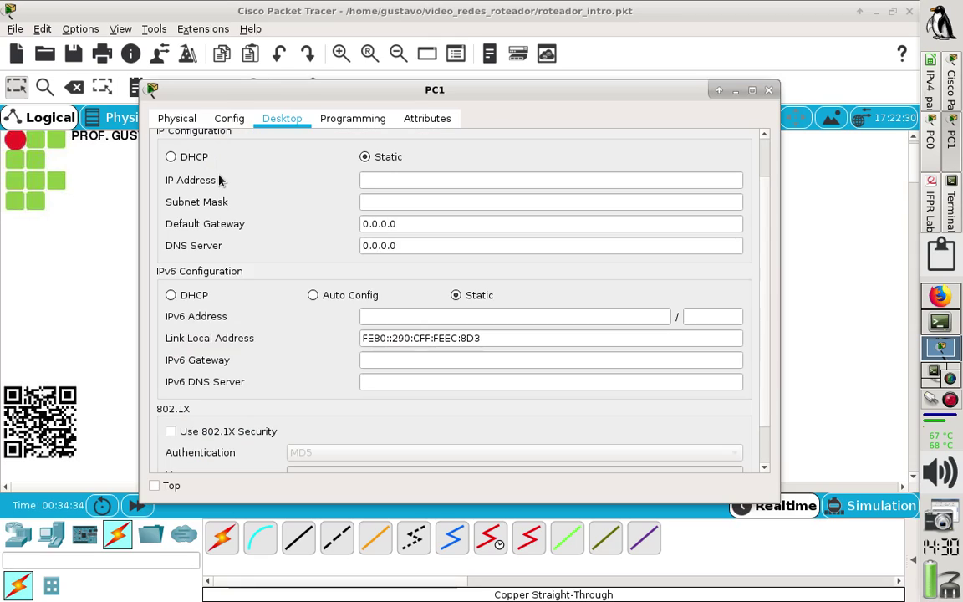
pyautogui.click(386, 181)
pyautogui.write('192')
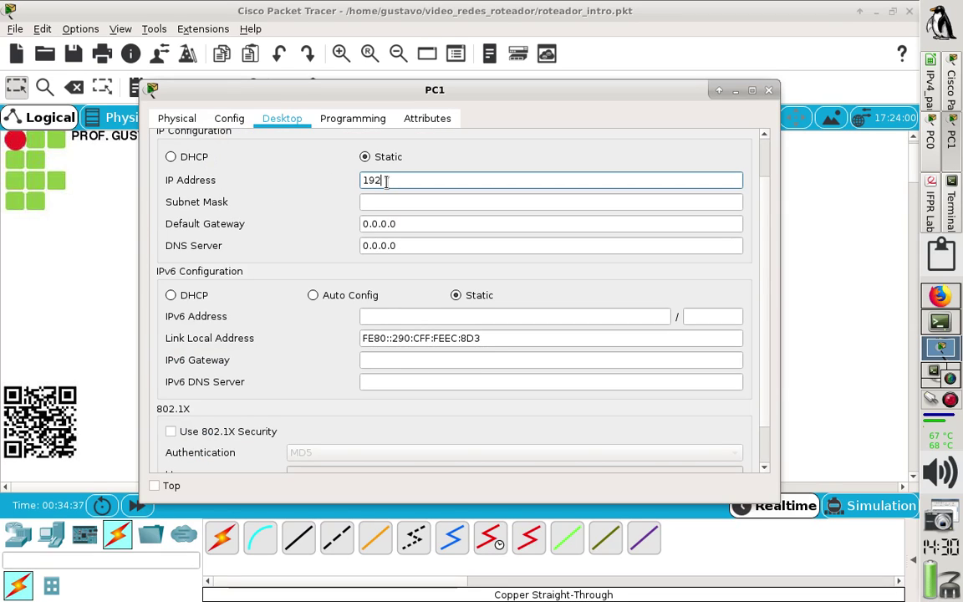
pyautogui.write('.168.1.101')
pyautogui.click(474, 207)
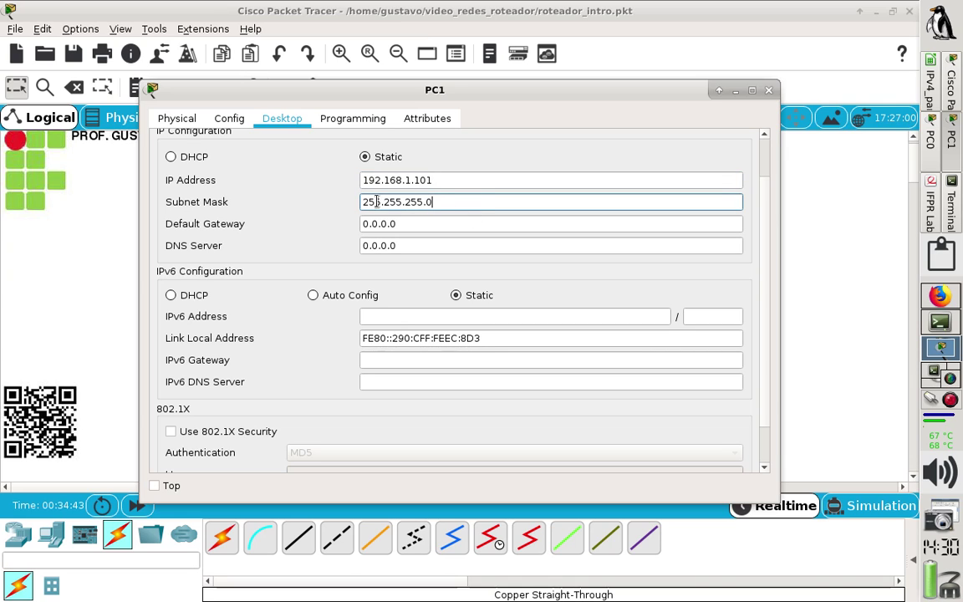
pyautogui.press('Tab')
pyautogui.write('1')
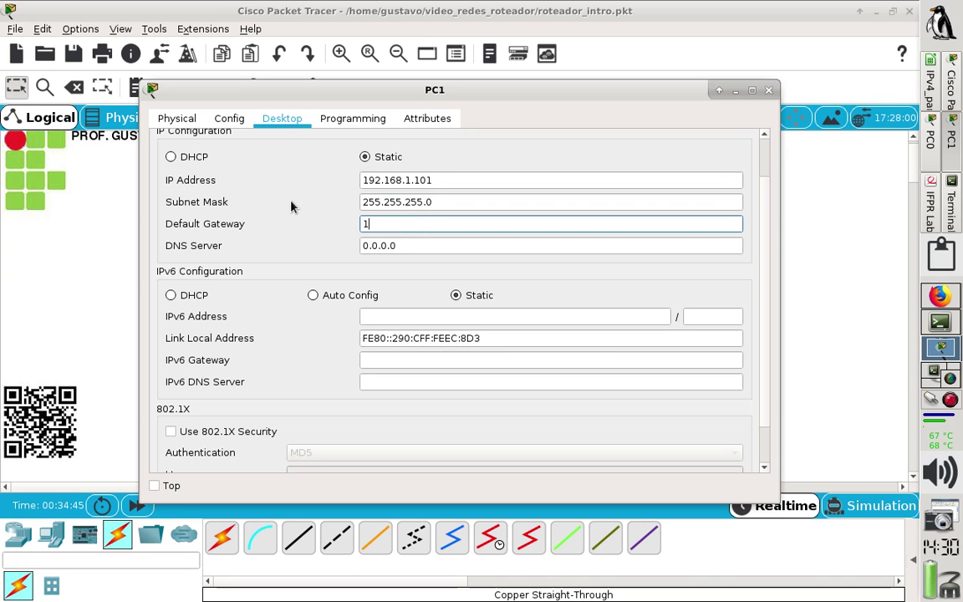
pyautogui.write('92.168.1.254')
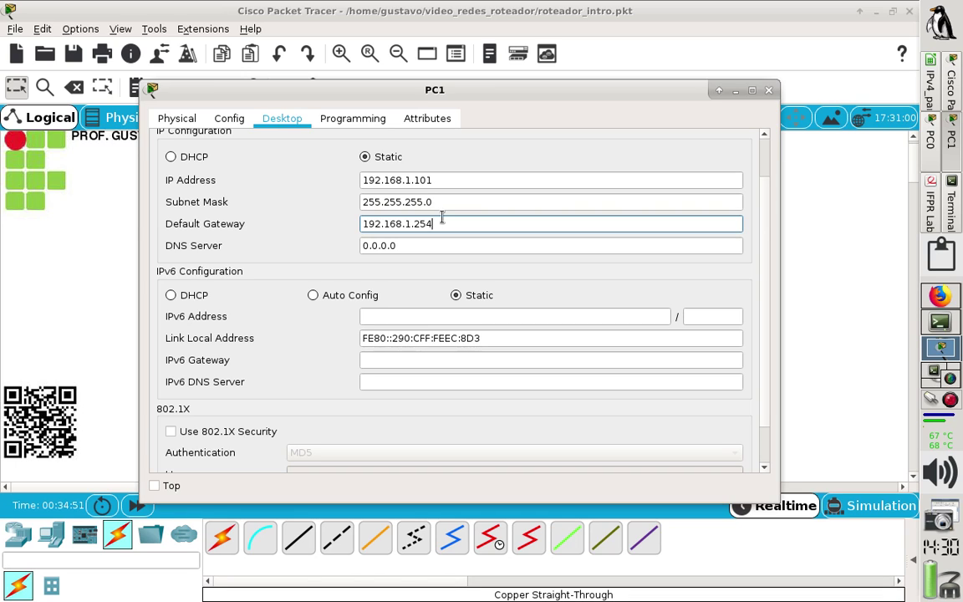
# Set PC1's DNS server to 192.168.1.254 by reusing the gateway address.
pyautogui.moveTo(441, 220); pyautogui.dragTo(301, 207)
pyautogui.hotkey('ctrl', 'c')
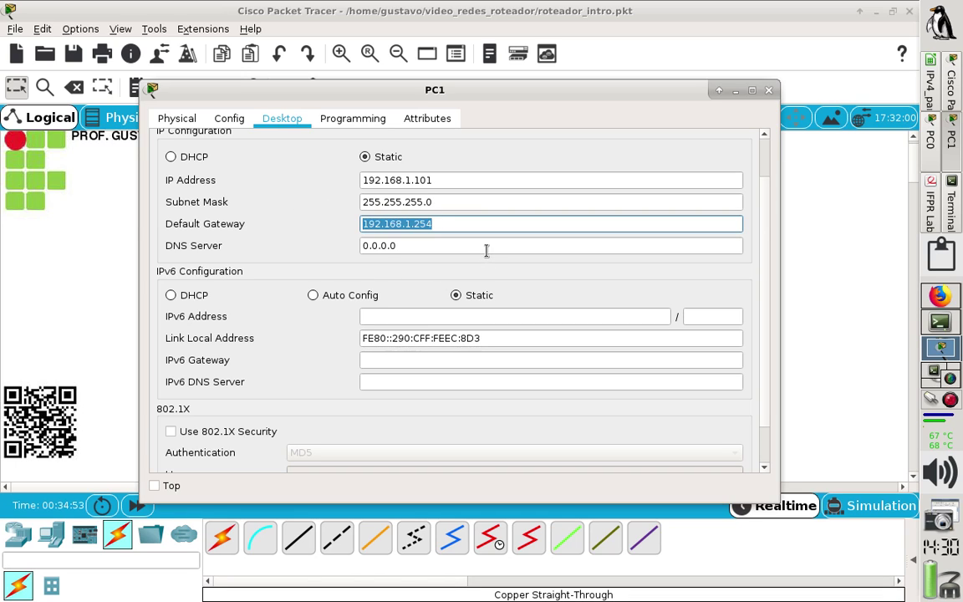
pyautogui.click(486, 248)
pyautogui.hotkey('ctrl', 'v')
pyautogui.moveTo(486, 246); pyautogui.dragTo(152, 148)
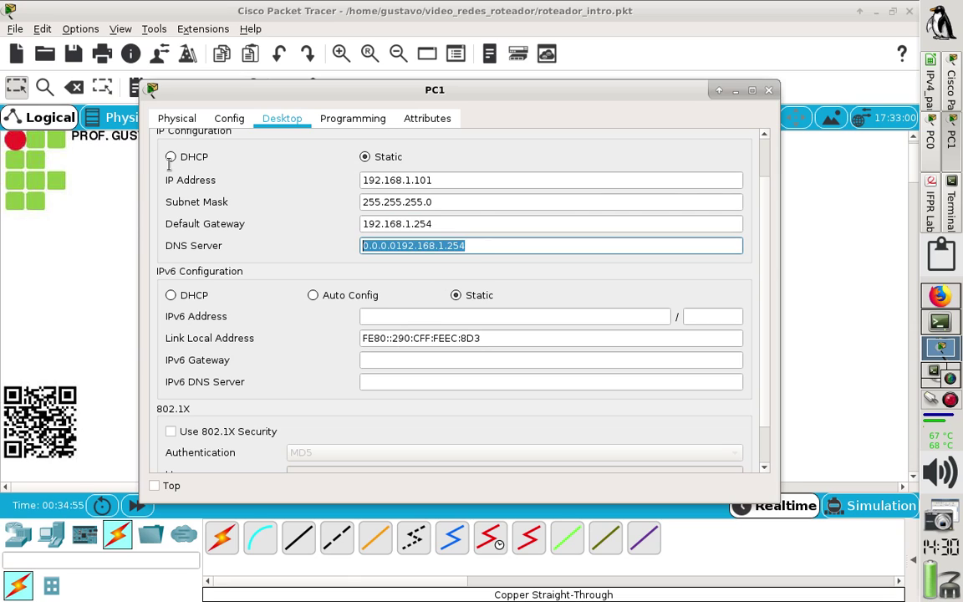
pyautogui.hotkey('ctrl', 'v')
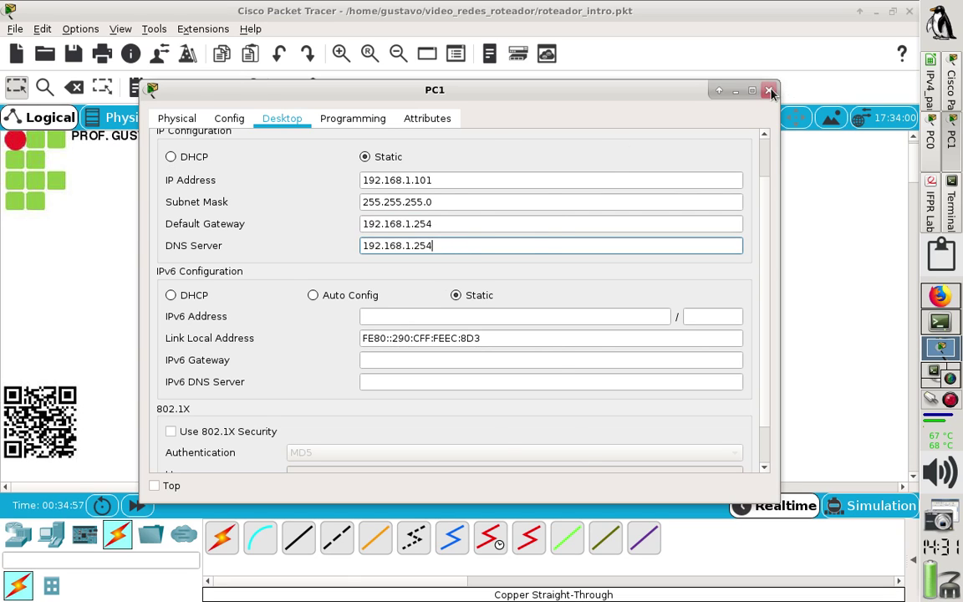
# Send a simple PDU from PC0 to PC1 and confirm it reports Successful.
pyautogui.click(768, 89)
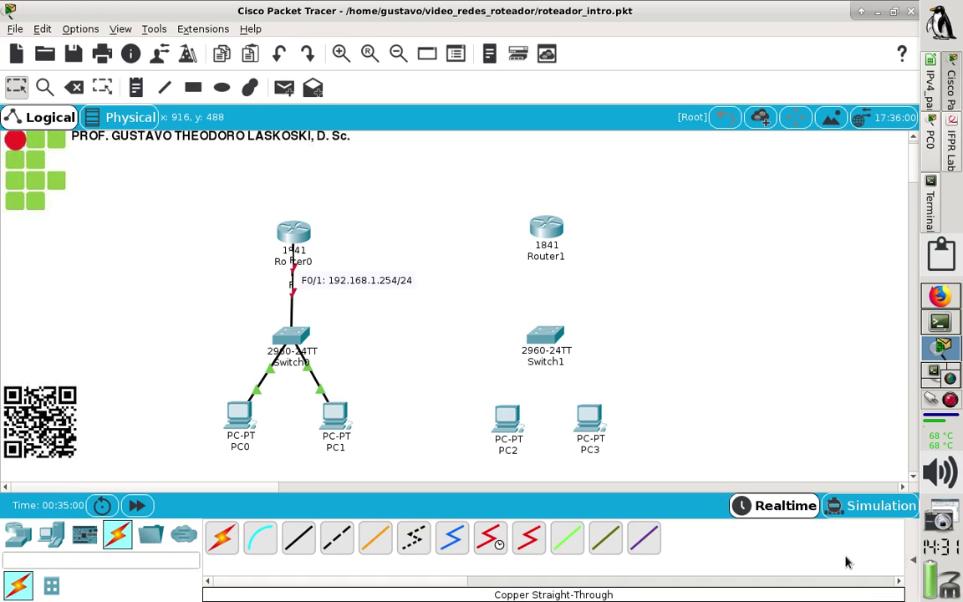
pyautogui.click(912, 562)
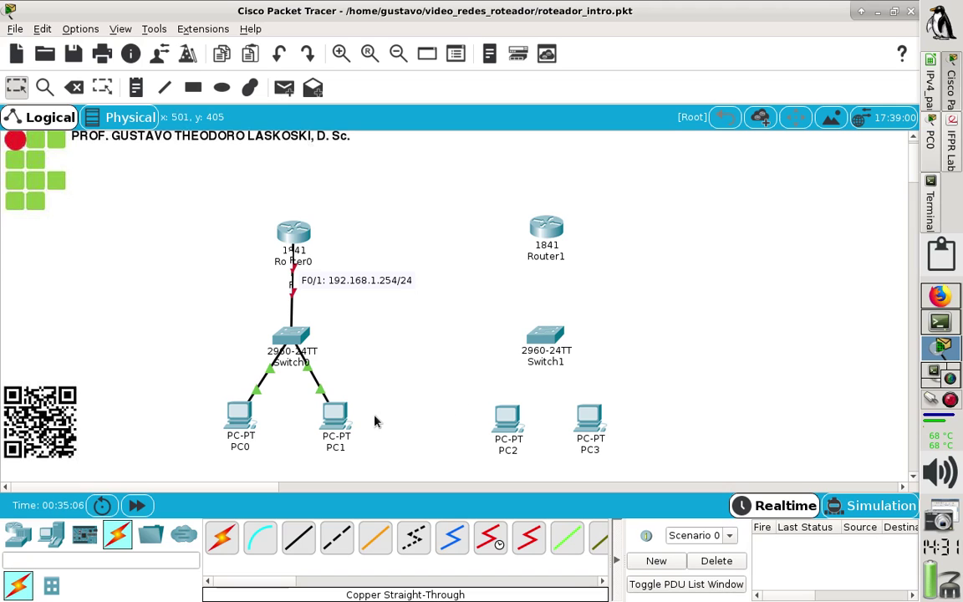
pyautogui.moveTo(337, 424)
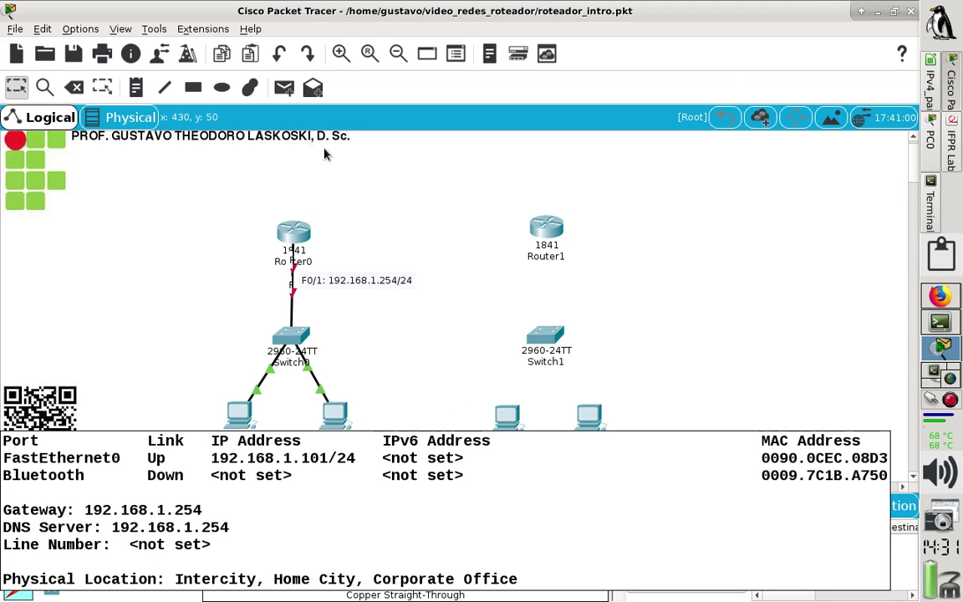
pyautogui.click(284, 87)
pyautogui.click(239, 410)
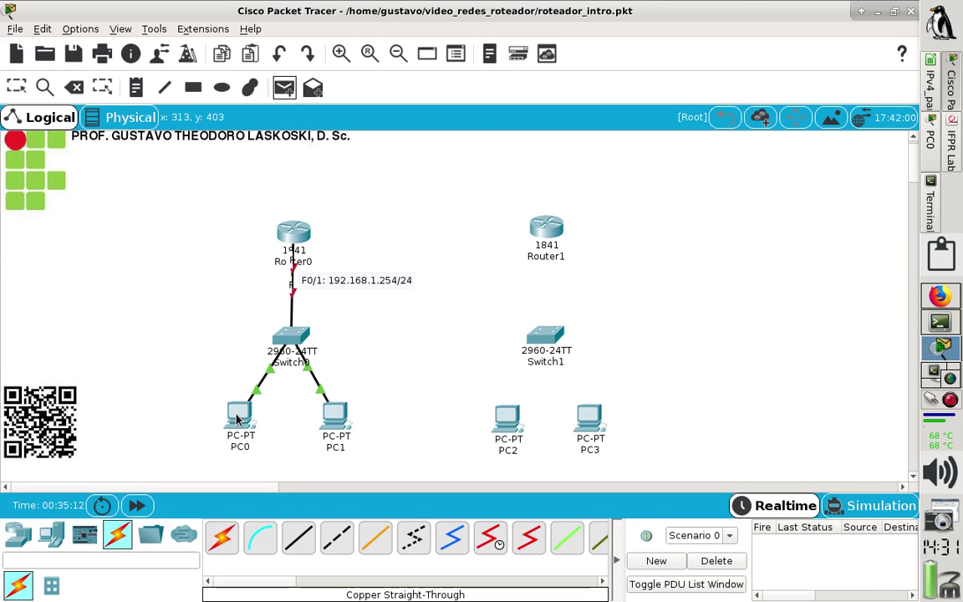
pyautogui.click(336, 417)
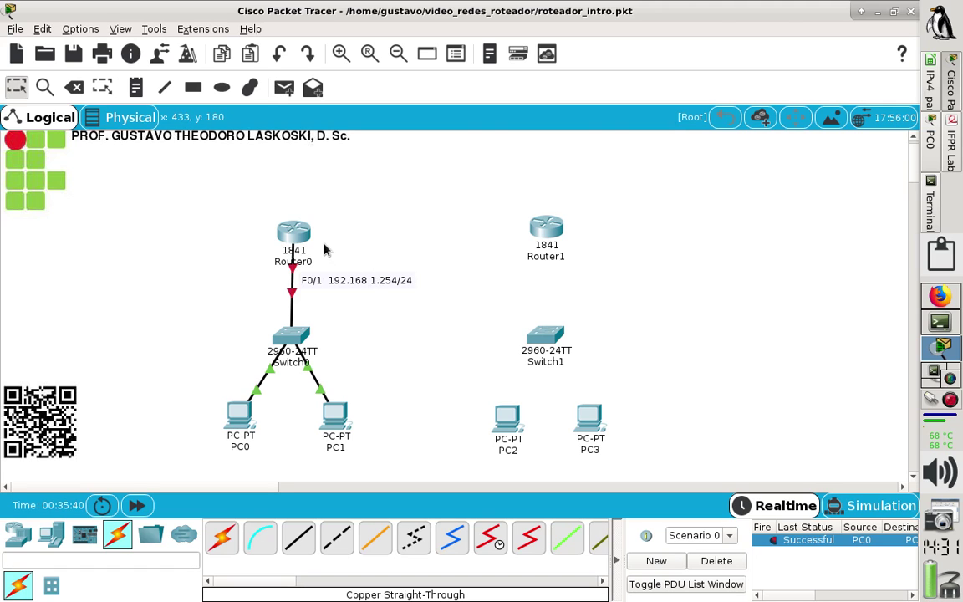
# Open Router0's CLI maximized and answer 'no' to the initial configuration dialog.
pyautogui.click(294, 237)
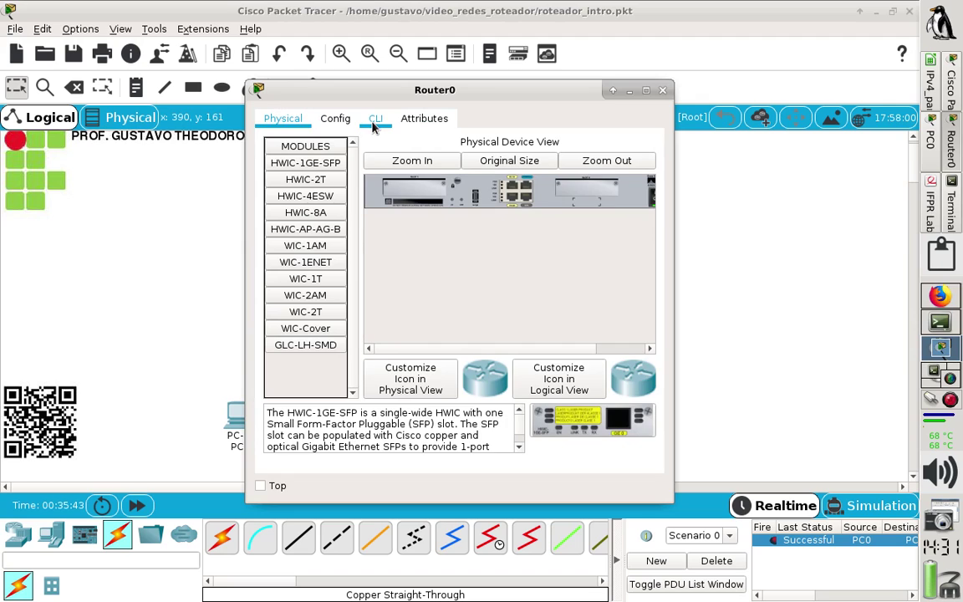
pyautogui.click(375, 121)
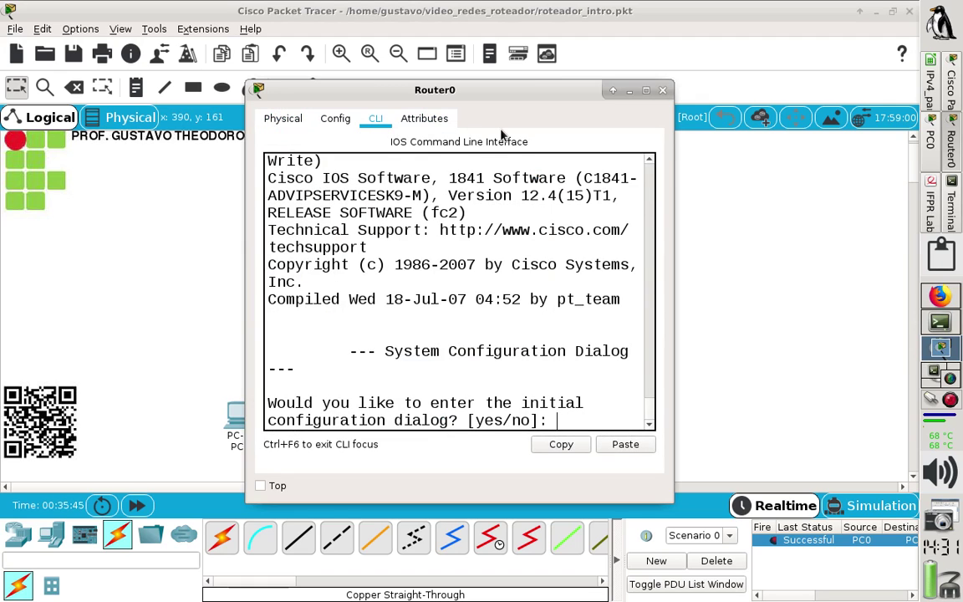
pyautogui.click(645, 90)
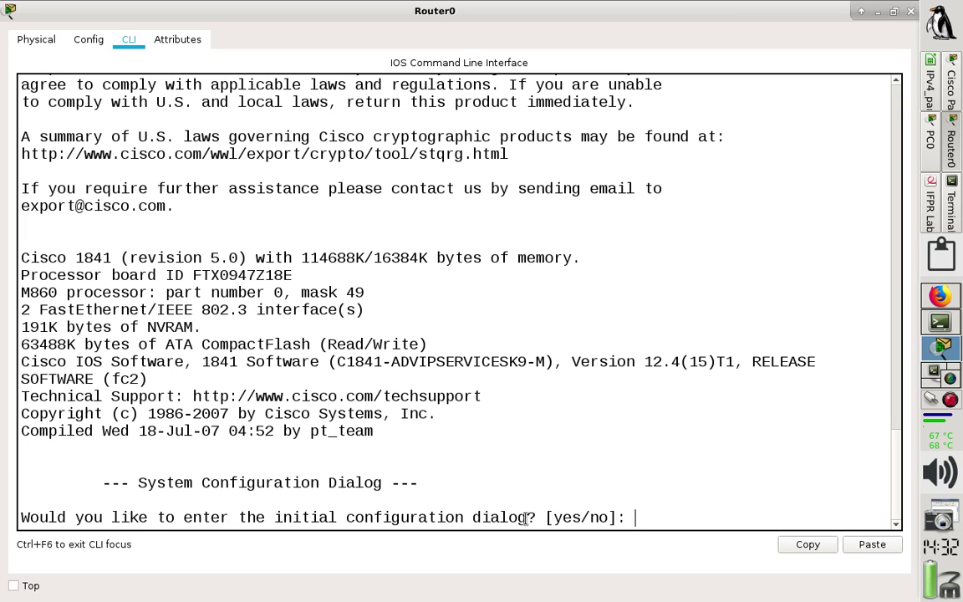
pyautogui.write('no')
pyautogui.press('Return')
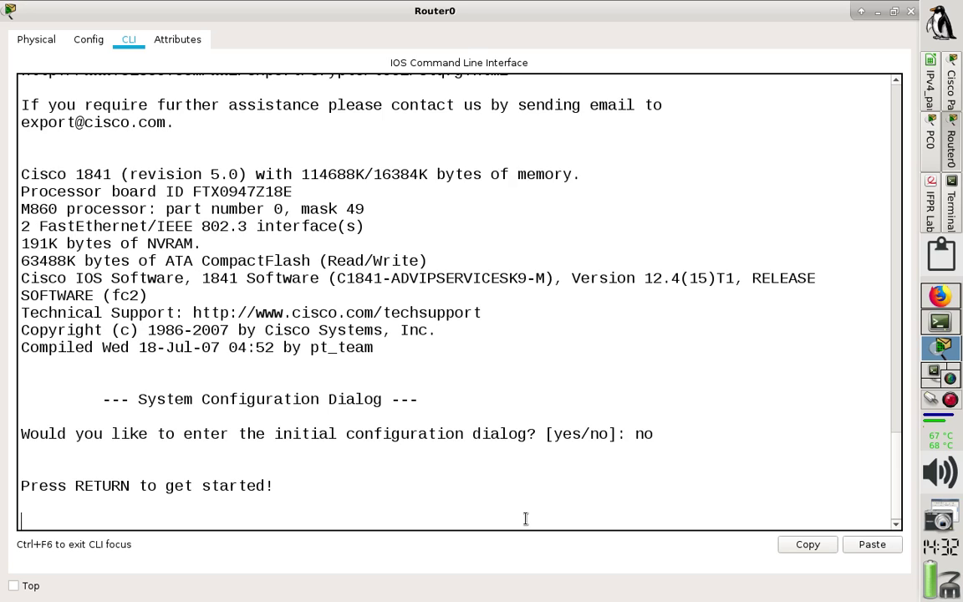
pyautogui.press('Return')
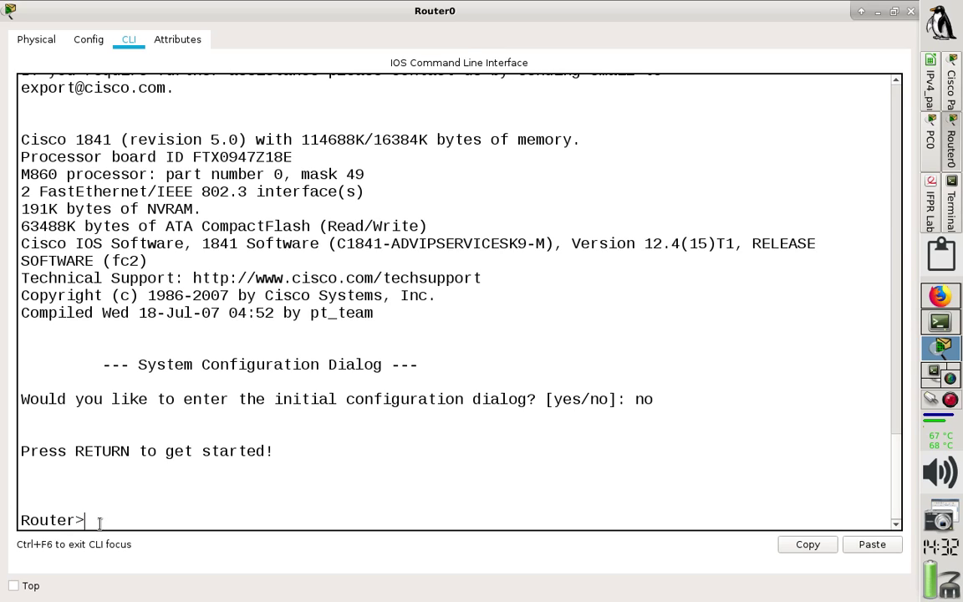
# Run en, conf t and int f0/1 to configure interface f0/1.
pyautogui.write('en')
pyautogui.press('Return')
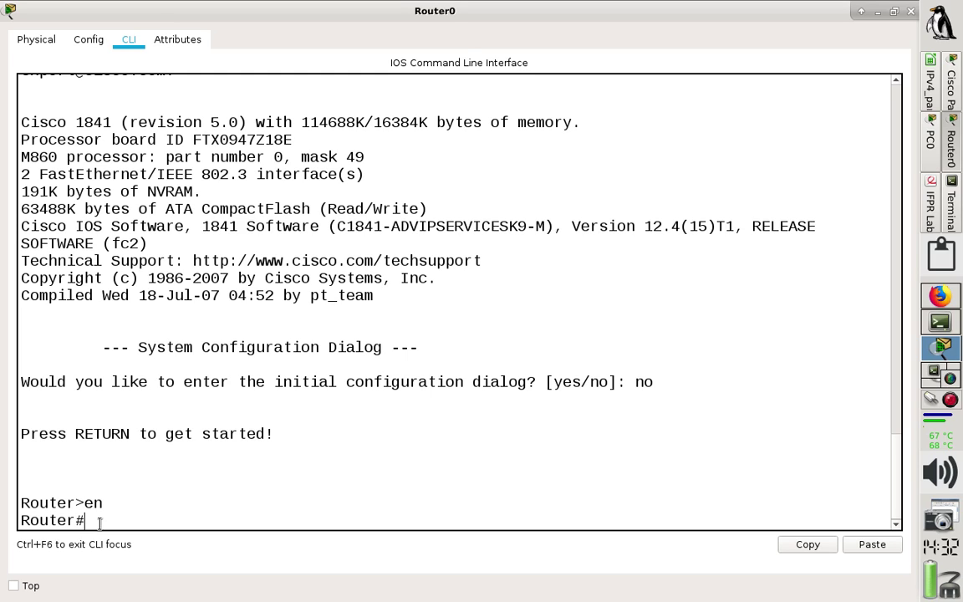
pyautogui.write('conf t')
pyautogui.press('Return')
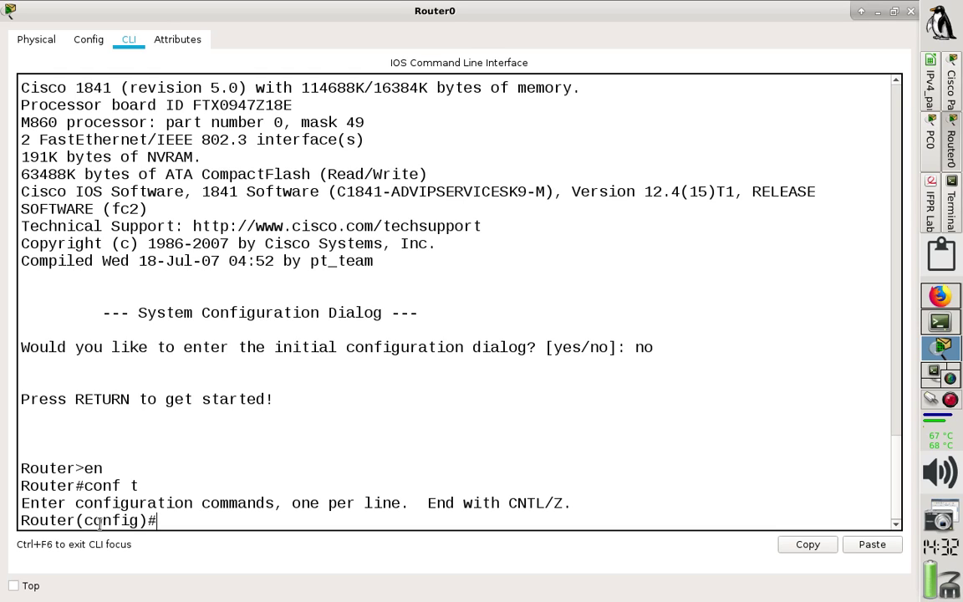
pyautogui.write('int f0/1')
pyautogui.press('Return')
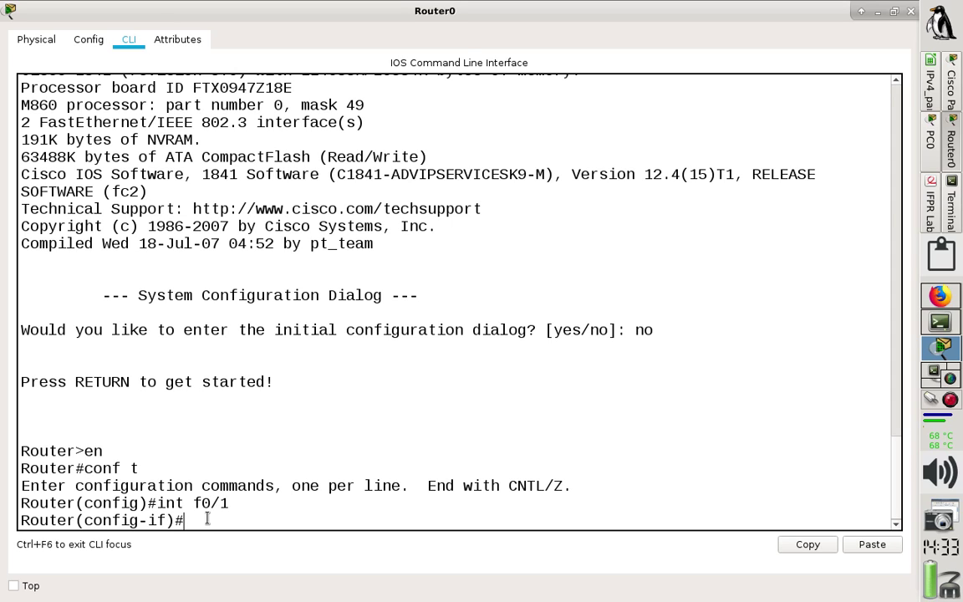
# List f0/1's subcommands with ? and start 'ip address', dropping the dhcp completion.
pyautogui.write('?')
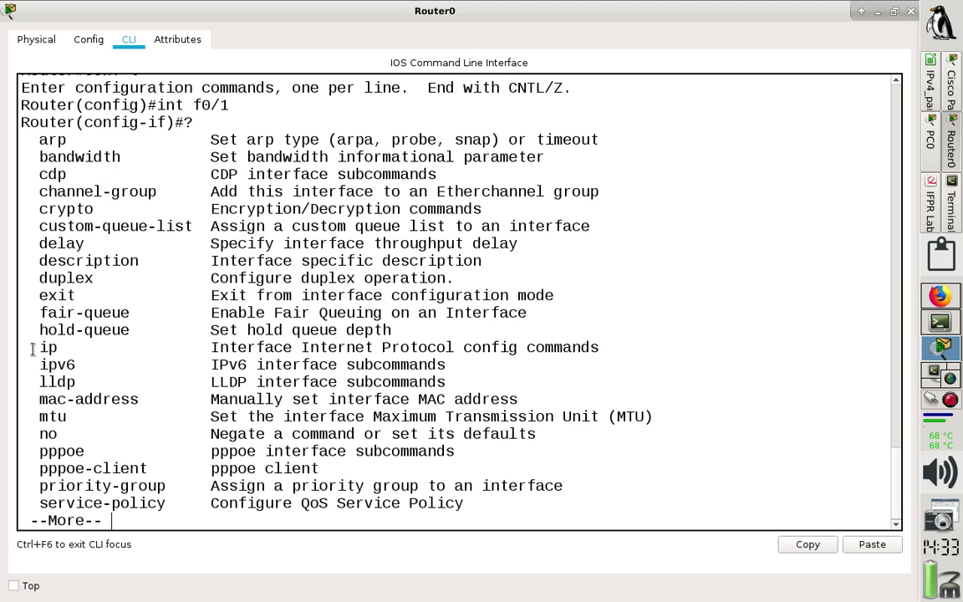
pyautogui.moveTo(39, 347); pyautogui.dragTo(616, 343)
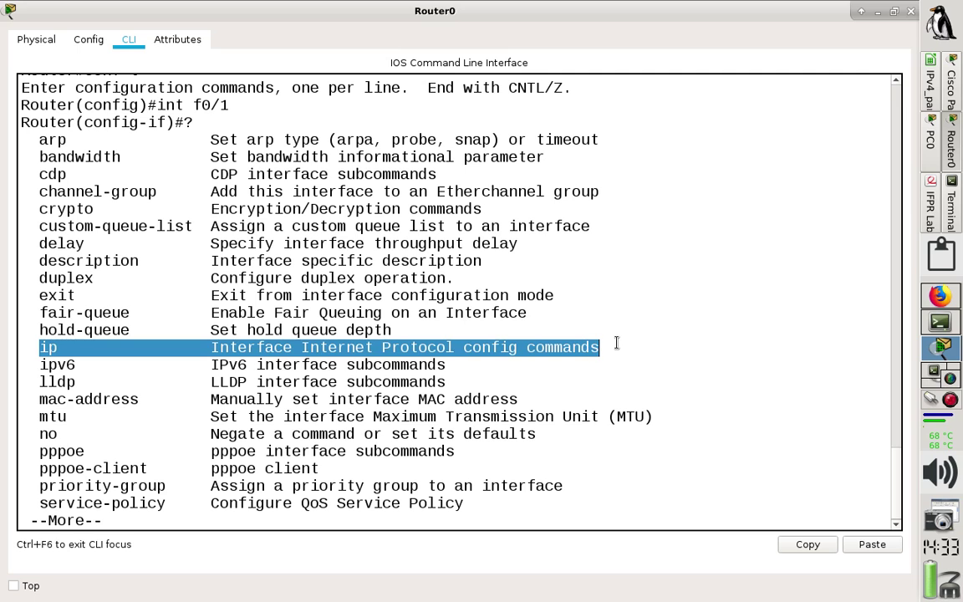
pyautogui.press('Return')
pyautogui.press('Return')
pyautogui.press('Return')
pyautogui.press('Return')
pyautogui.press('Return')
pyautogui.press('Return')
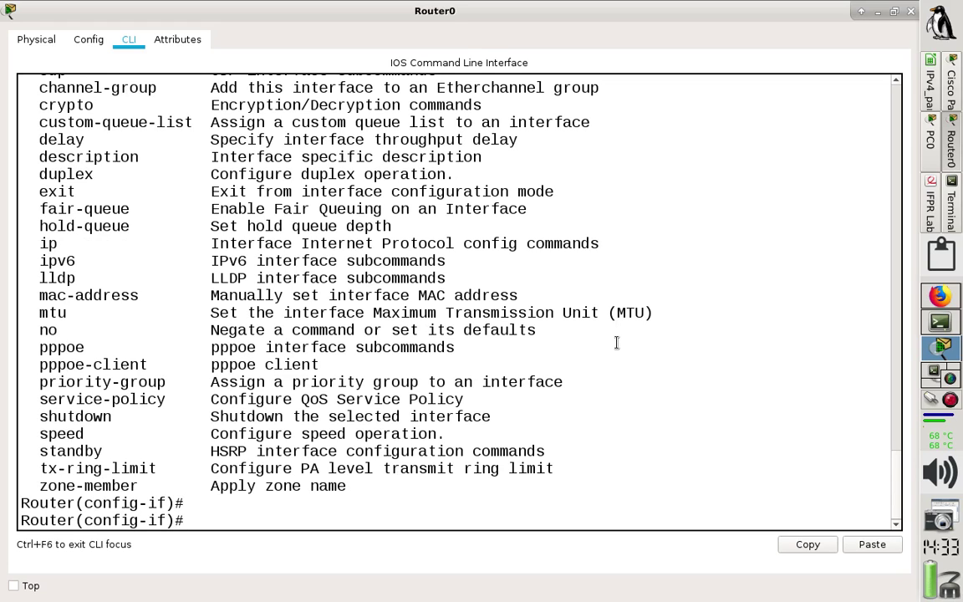
pyautogui.write('ip add')
pyautogui.press('Tab')
pyautogui.press('Tab')
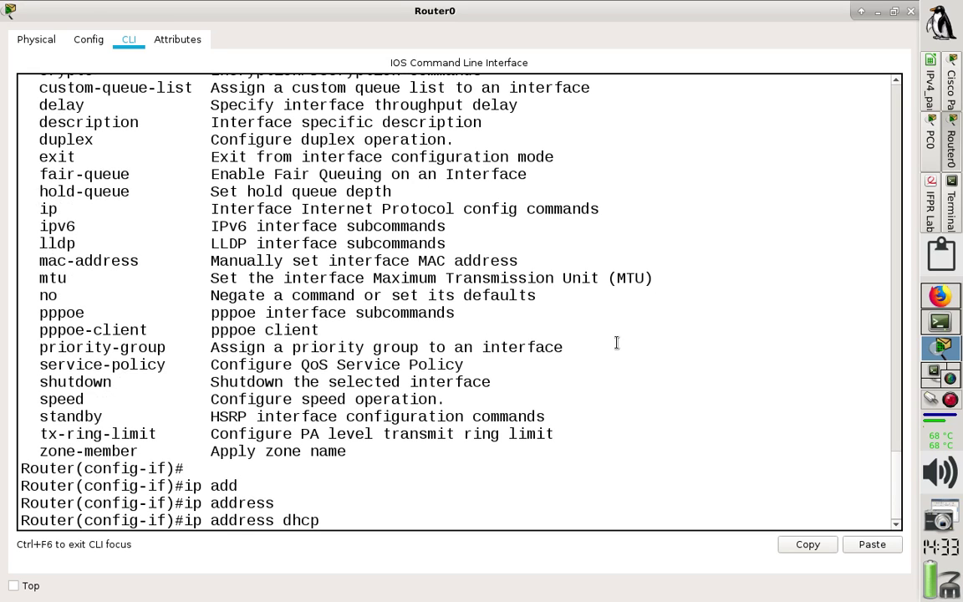
pyautogui.press('BackSpace')
pyautogui.press('BackSpace')
pyautogui.press('BackSpace')
pyautogui.press('BackSpace')
pyautogui.press('BackSpace')
# Run 'ip address 192.168.1.254 255.255.255.0' on f0/1 and select that command line.
pyautogui.write('?')
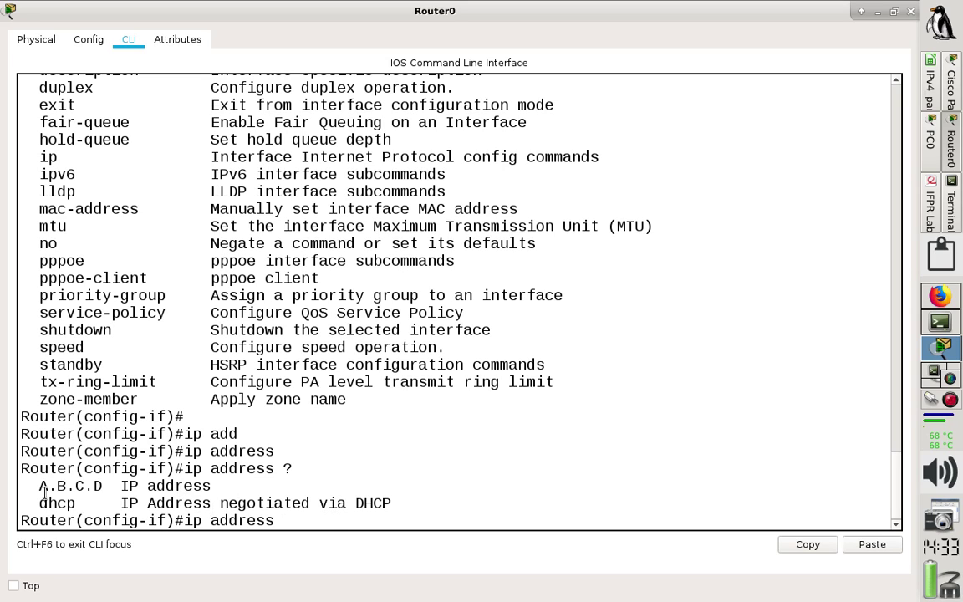
pyautogui.moveTo(33, 488); pyautogui.dragTo(105, 486)
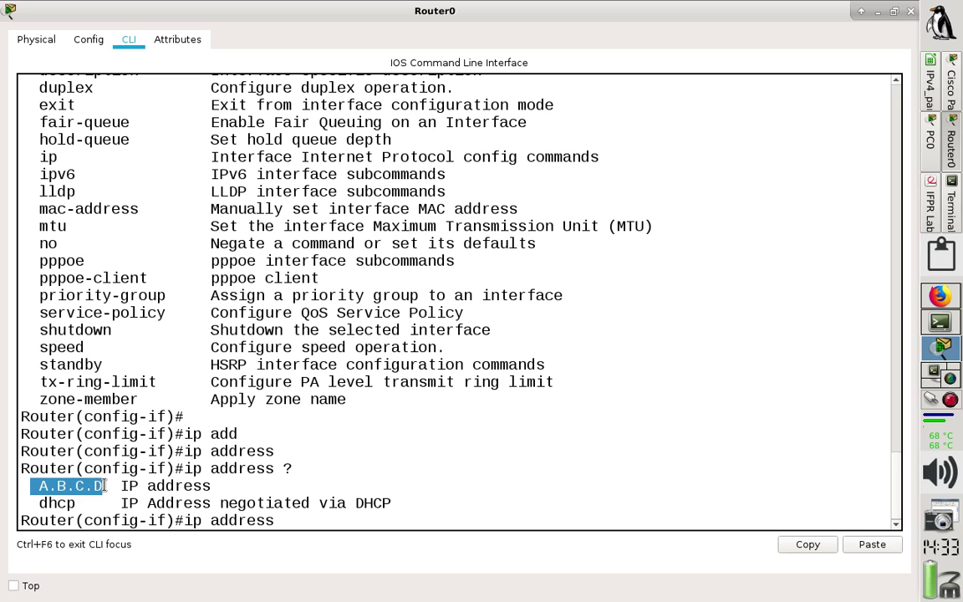
pyautogui.click(300, 520)
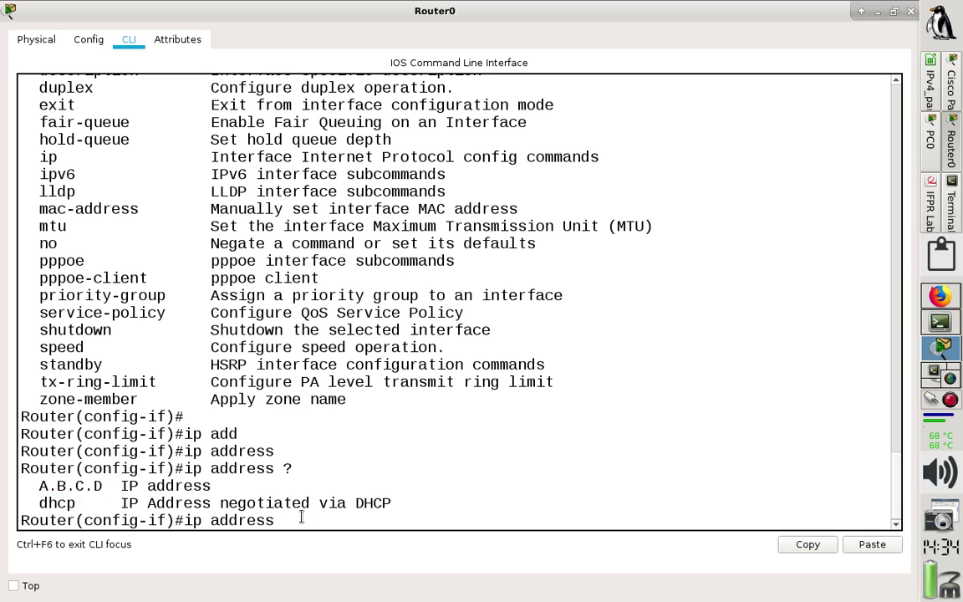
pyautogui.write('192.168.1.254')
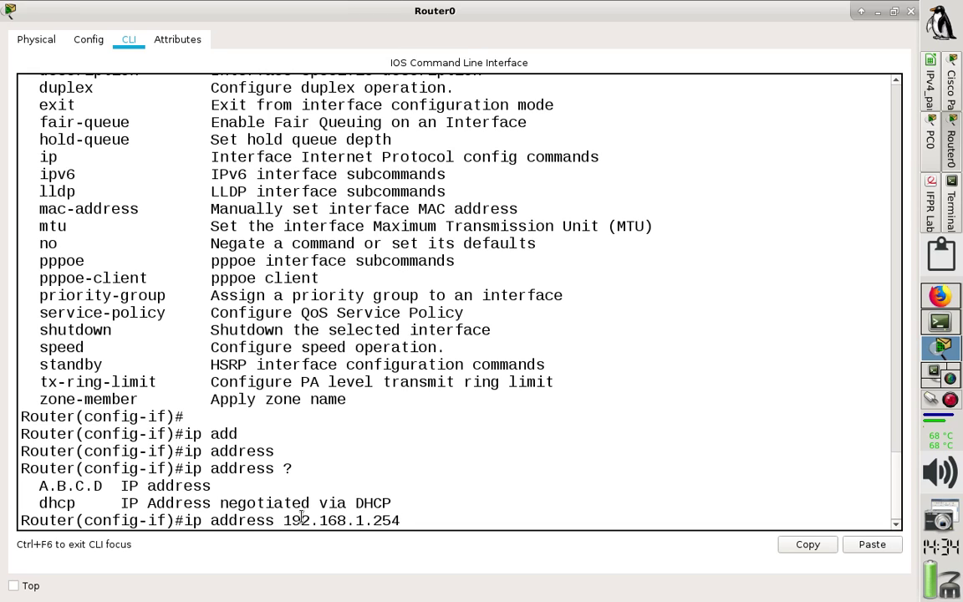
pyautogui.write(' ?')
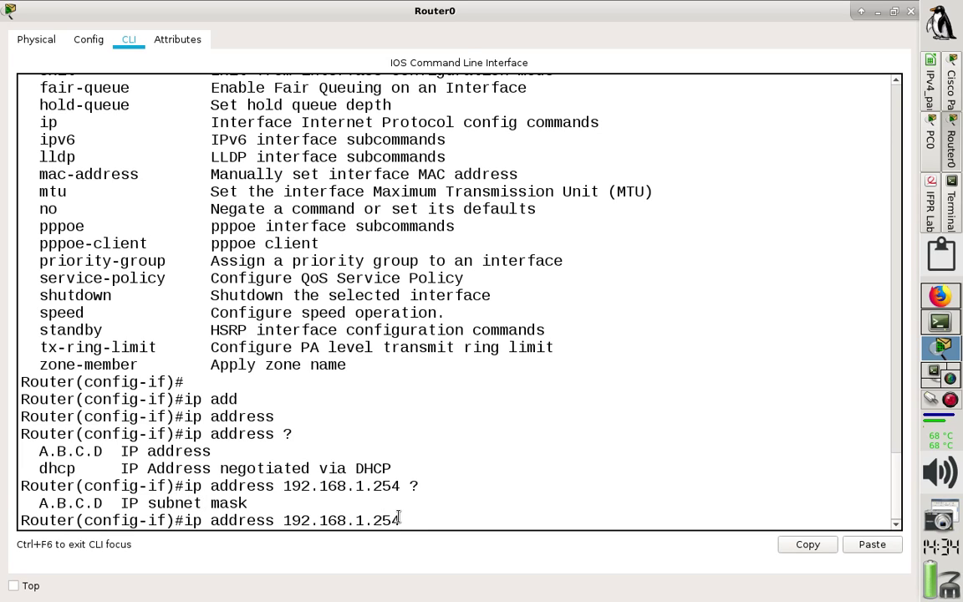
pyautogui.write('2')
pyautogui.write('55.255.')
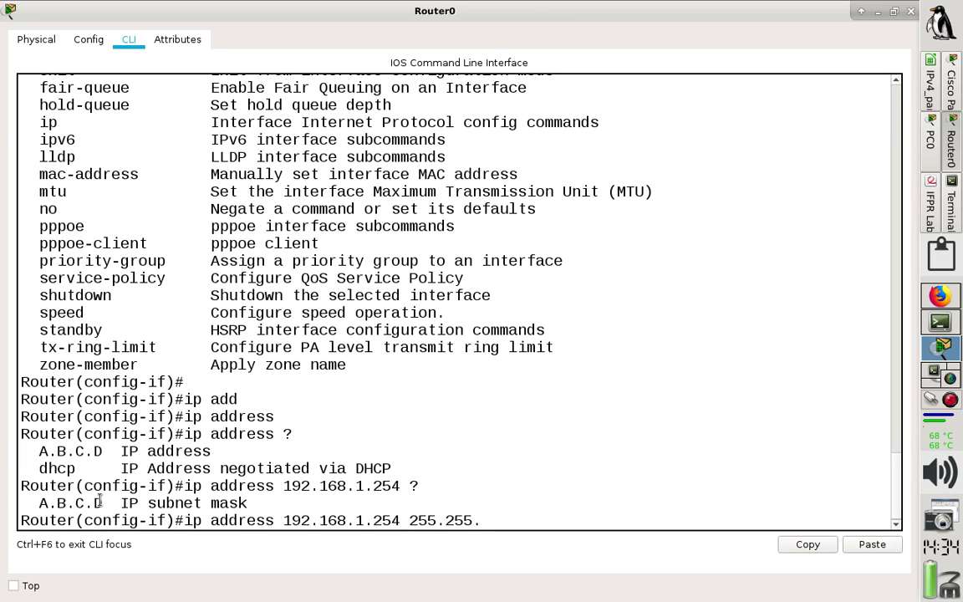
pyautogui.write('255.0')
pyautogui.press('Return')
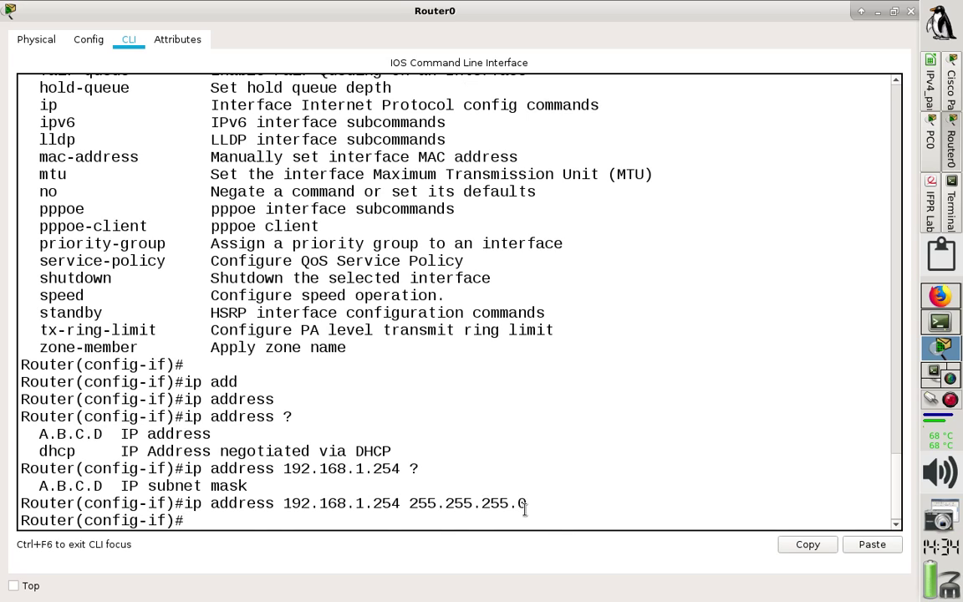
pyautogui.moveTo(526, 504); pyautogui.dragTo(15, 499)
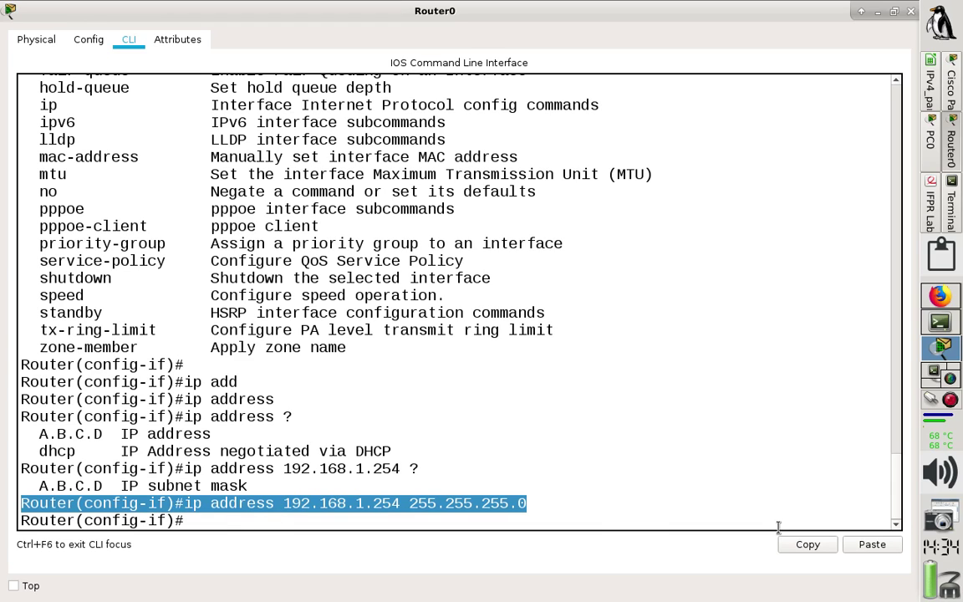
# Paste the 'ip address 192.168.1.254 255.255.255.0' command below the gateway notes in notes.txt.
pyautogui.click(800, 544)
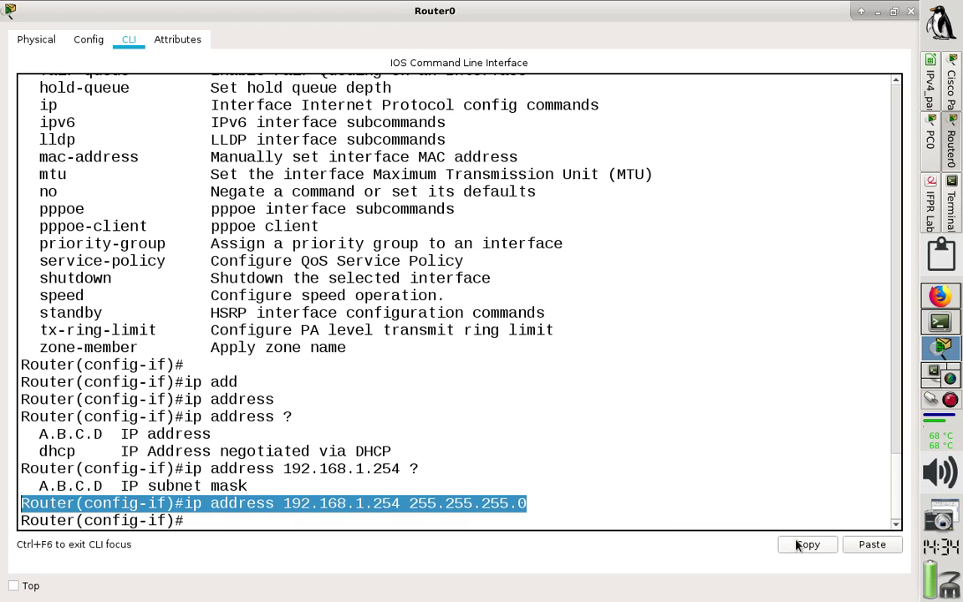
pyautogui.click(950, 218)
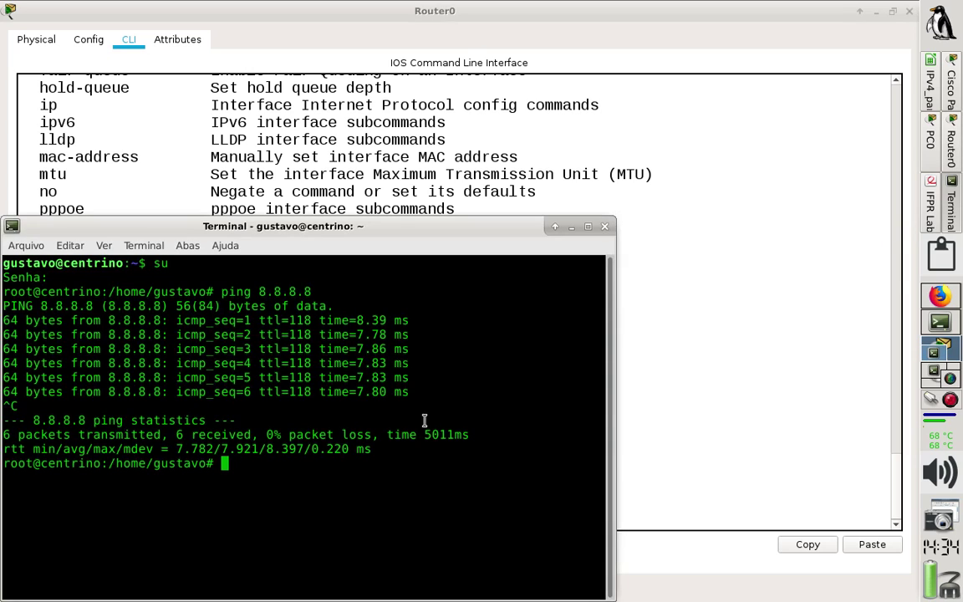
pyautogui.click(554, 214)
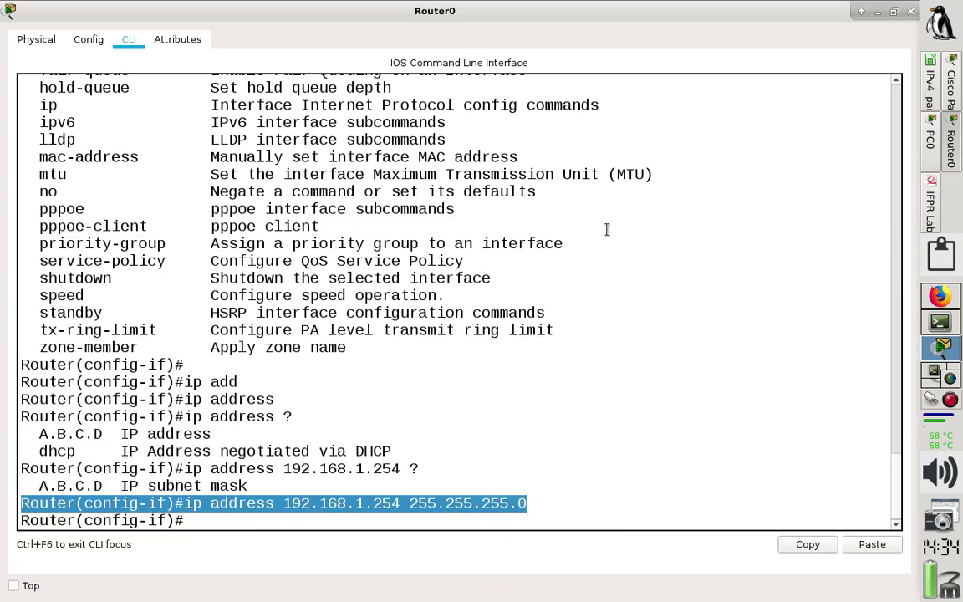
pyautogui.hotkey('alt', 'Tab')
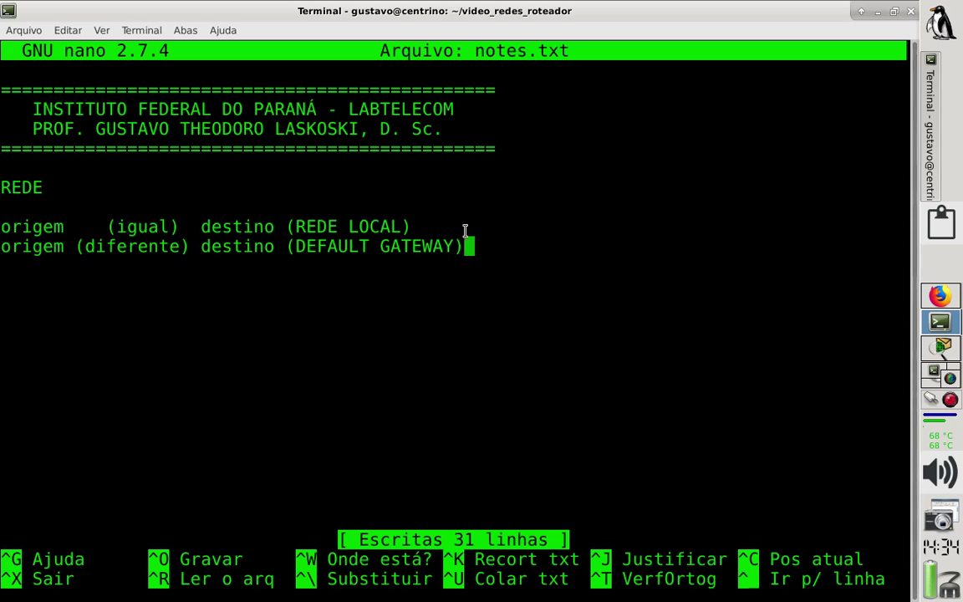
pyautogui.press('Return')
pyautogui.press('Return')
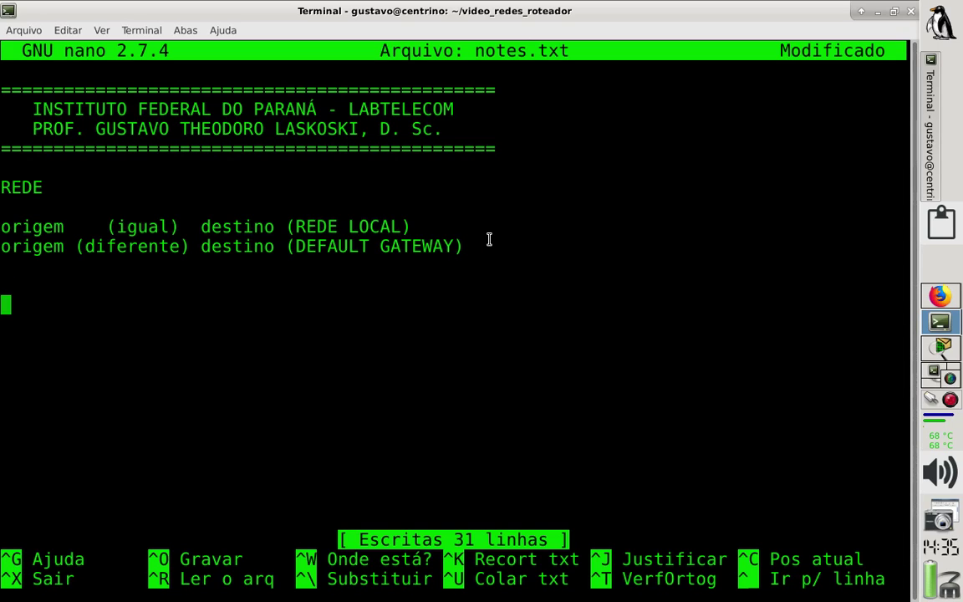
pyautogui.hotkey('ctrl', 'shift', 'v')
# Add 'Router#conf t' and a 'Router(config)#' line above the pasted command.
pyautogui.press('Up')
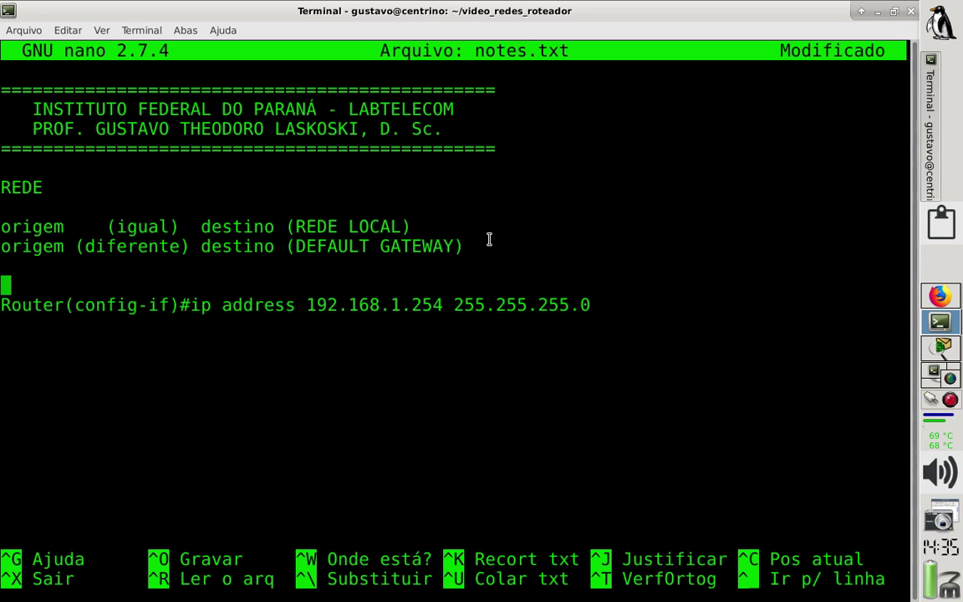
pyautogui.write('Router')
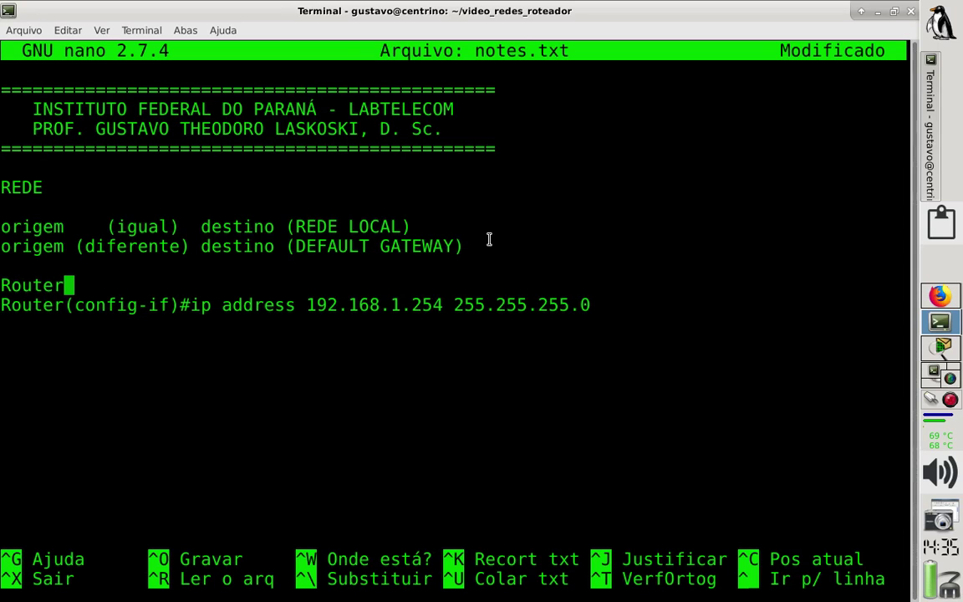
pyautogui.write('#')
pyautogui.press('Return')
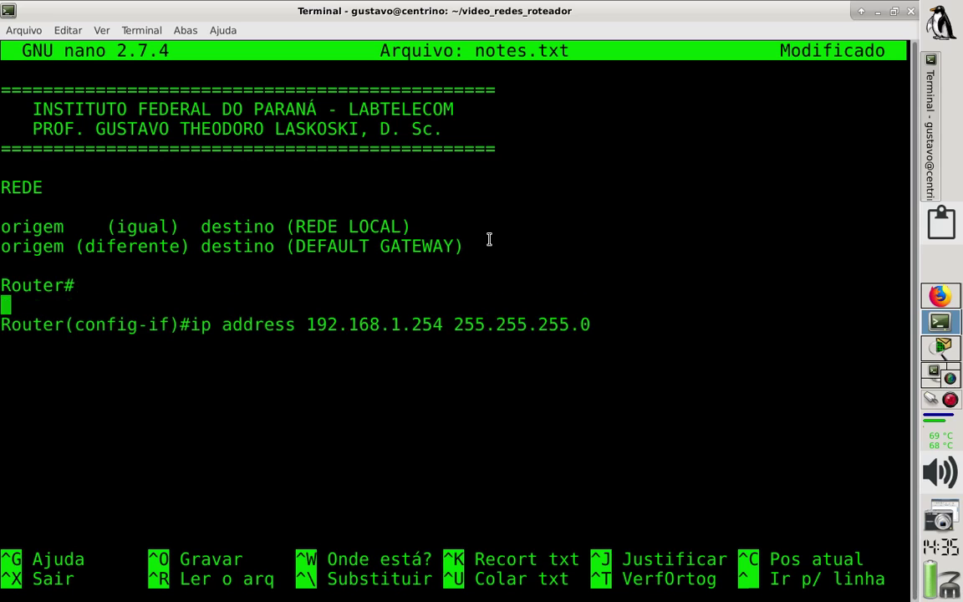
pyautogui.write('Router')
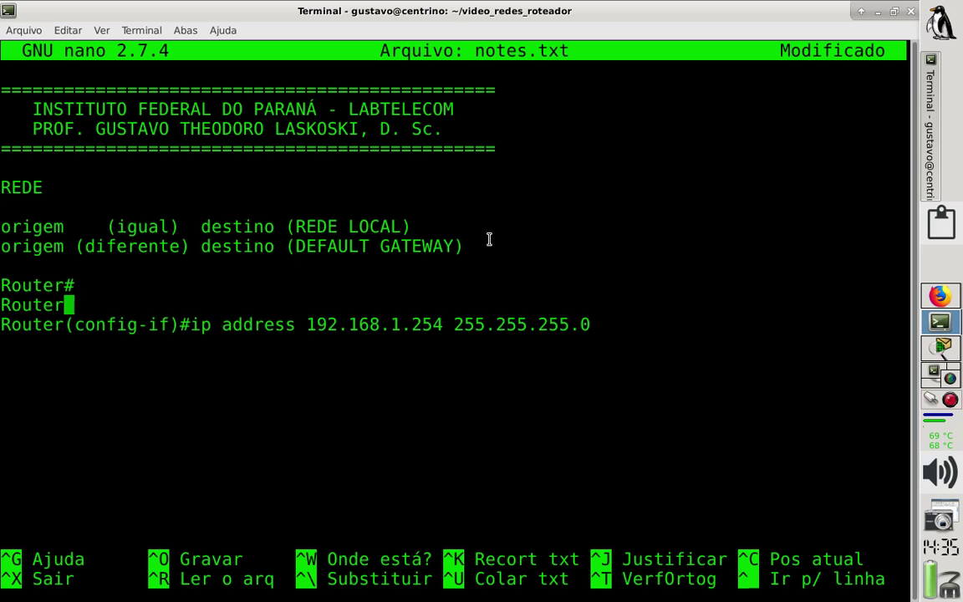
pyautogui.write('(')
pyautogui.press('Up')
pyautogui.write('conf t')
pyautogui.press('Down')
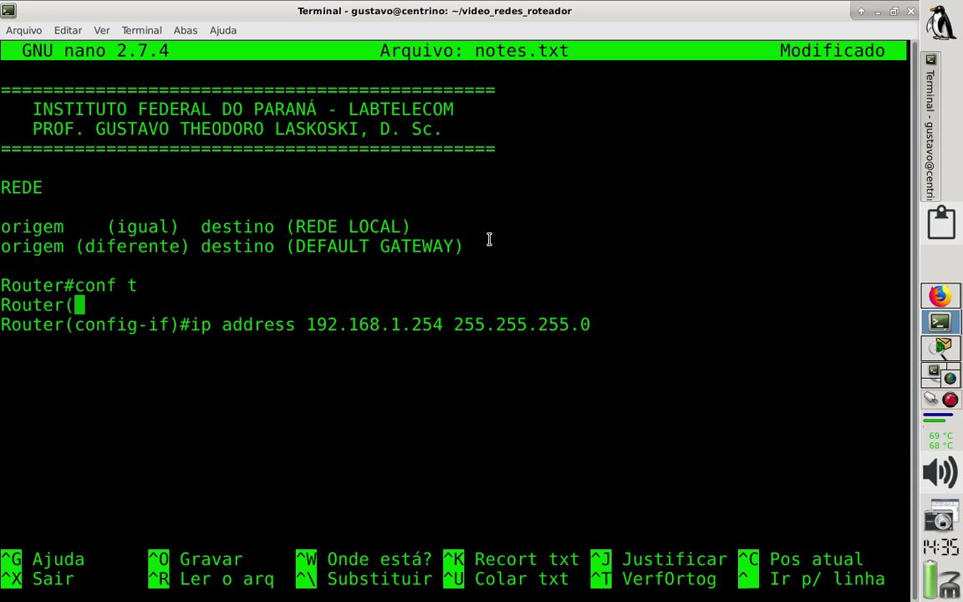
pyautogui.write('config')
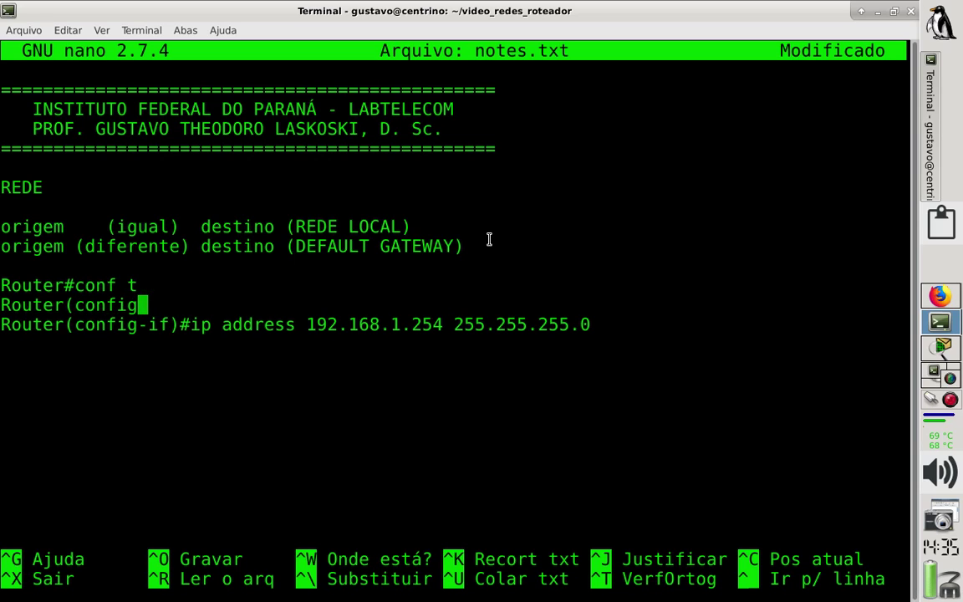
pyautogui.write(')#')
pyautogui.press('Return')
pyautogui.write('Router')
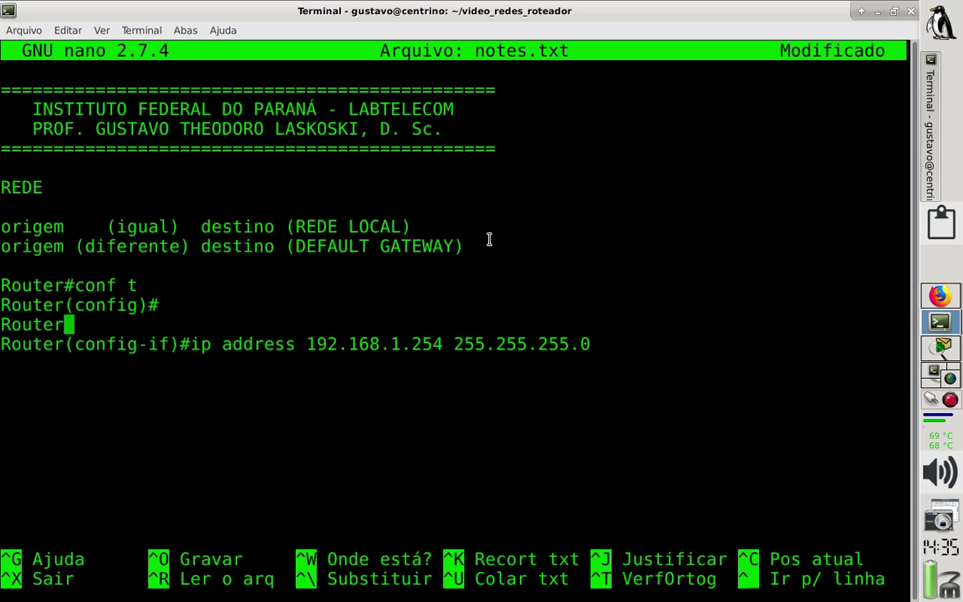
pyautogui.write('(config')
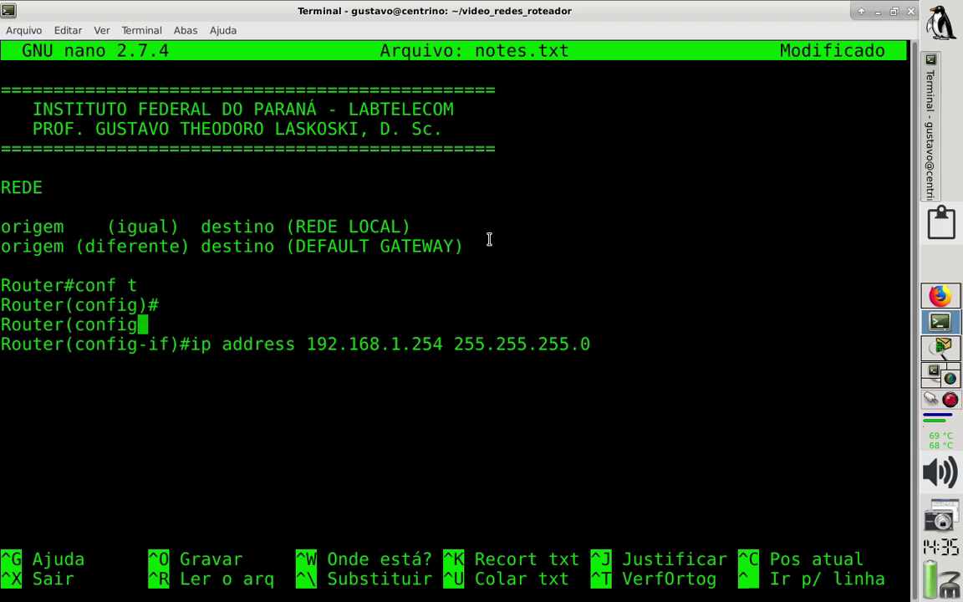
pyautogui.write(')')
pyautogui.press('BackSpace')
pyautogui.press('BackSpace')
pyautogui.press('BackSpace')
pyautogui.press('BackSpace')
pyautogui.press('BackSpace')
pyautogui.press('BackSpace')
pyautogui.press('BackSpace')
pyautogui.press('BackSpace')
pyautogui.press('BackSpace')
pyautogui.press('BackSpace')
pyautogui.press('BackSpace')
pyautogui.press('BackSpace')
pyautogui.press('BackSpace')
pyautogui.press('BackSpace')
pyautogui.press('BackSpace')
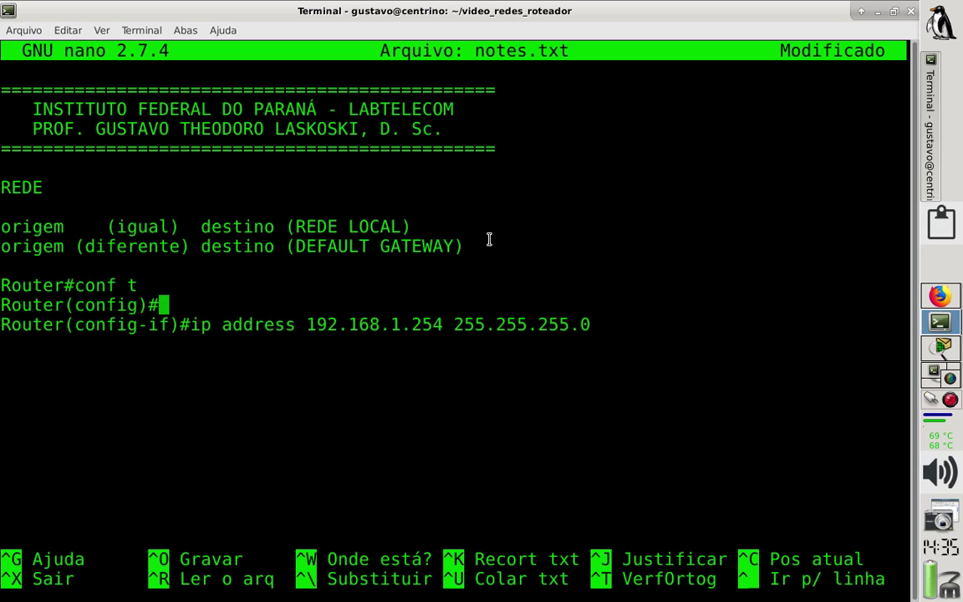
# Complete the config line with 'int f0/1'.
pyautogui.write('int')
pyautogui.press('BackSpace')
pyautogui.press('BackSpace')
pyautogui.press('BackSpace')
pyautogui.press('BackSpace')
pyautogui.write('int ')
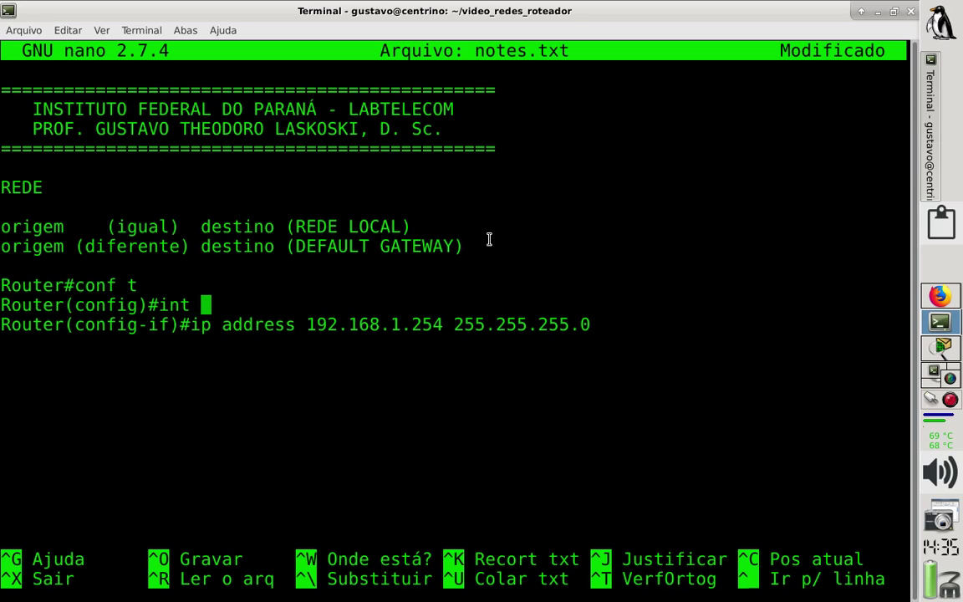
pyautogui.write('f0/1')
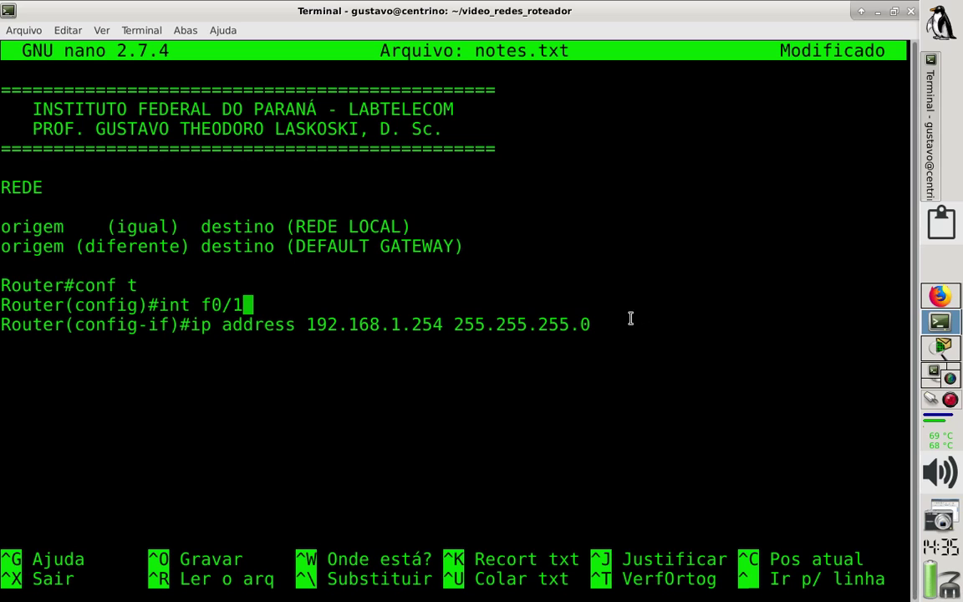
pyautogui.moveTo(629, 324); pyautogui.dragTo(1, 325)
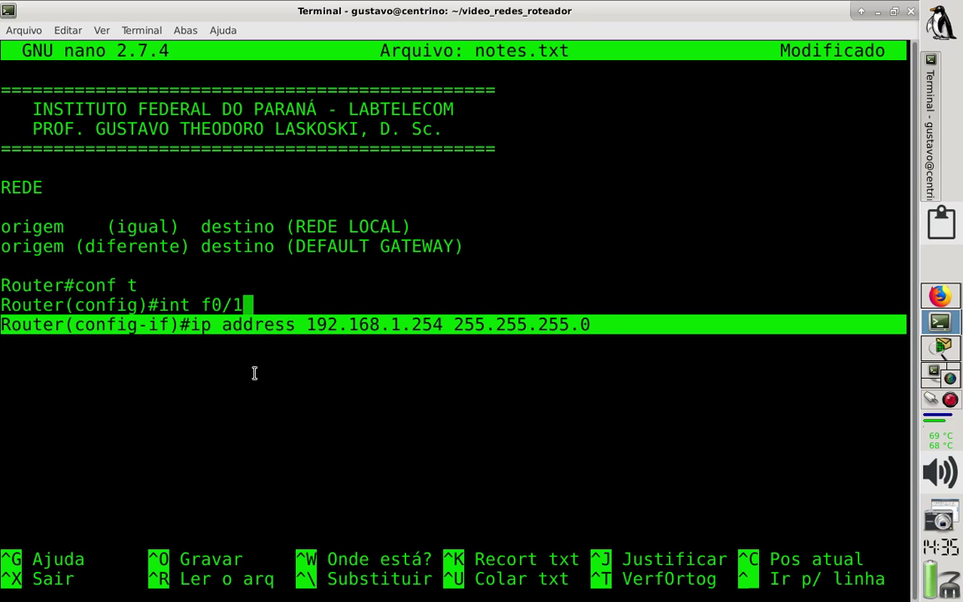
pyautogui.click(625, 327)
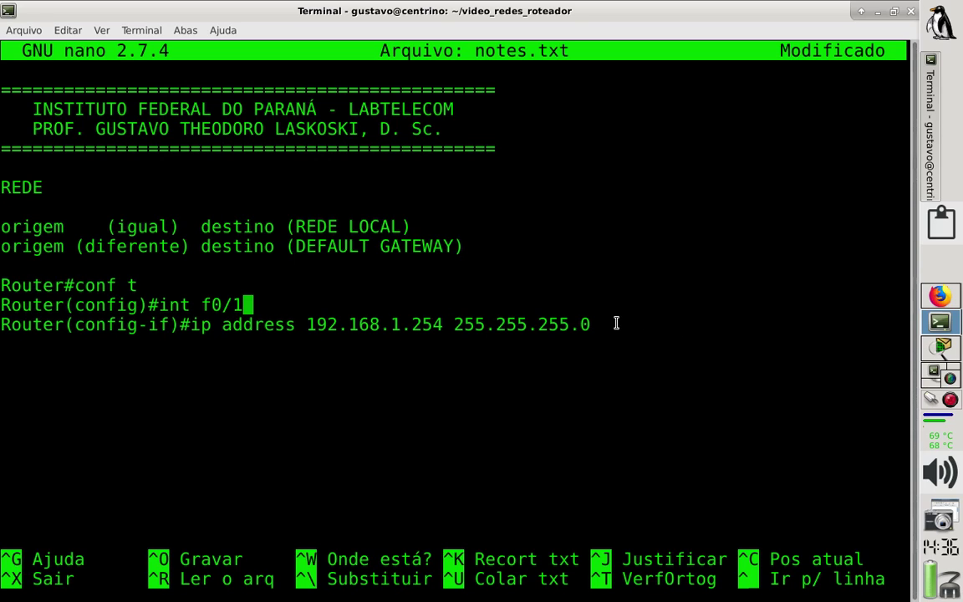
# Enable Router0's FastEthernet0/1 with no shut from its command line.
pyautogui.click(941, 348)
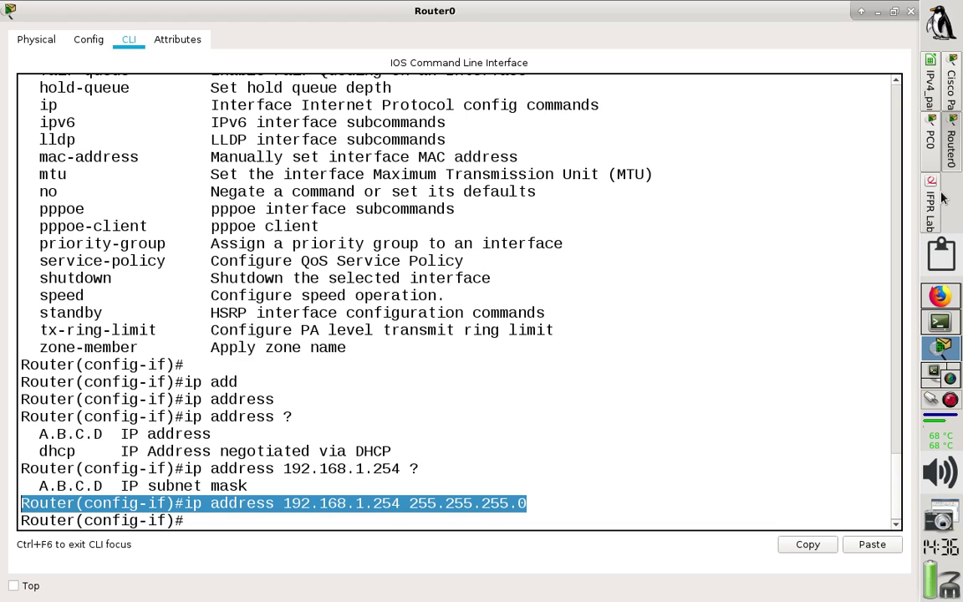
pyautogui.click(955, 101)
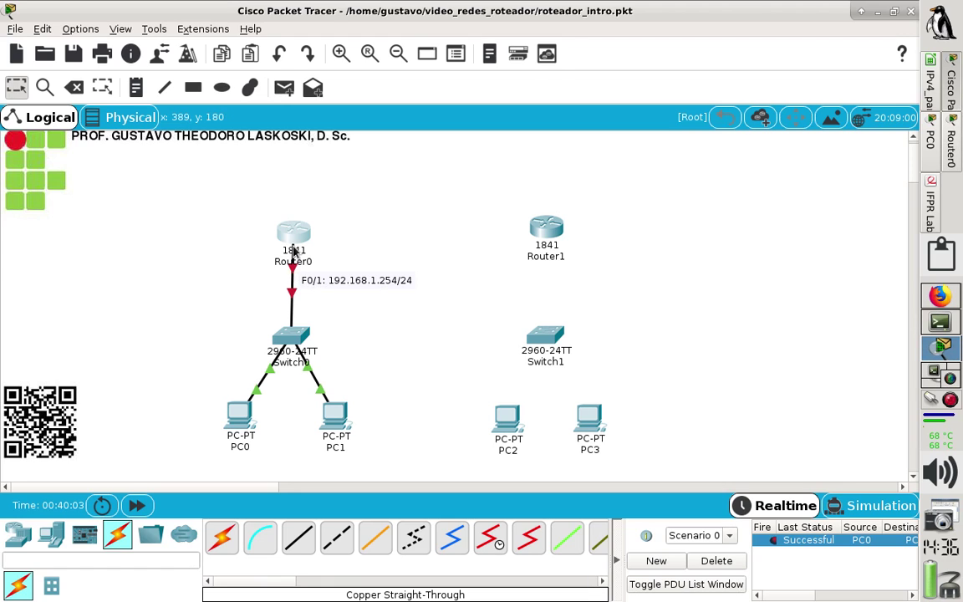
pyautogui.moveTo(294, 240)
pyautogui.click(951, 146)
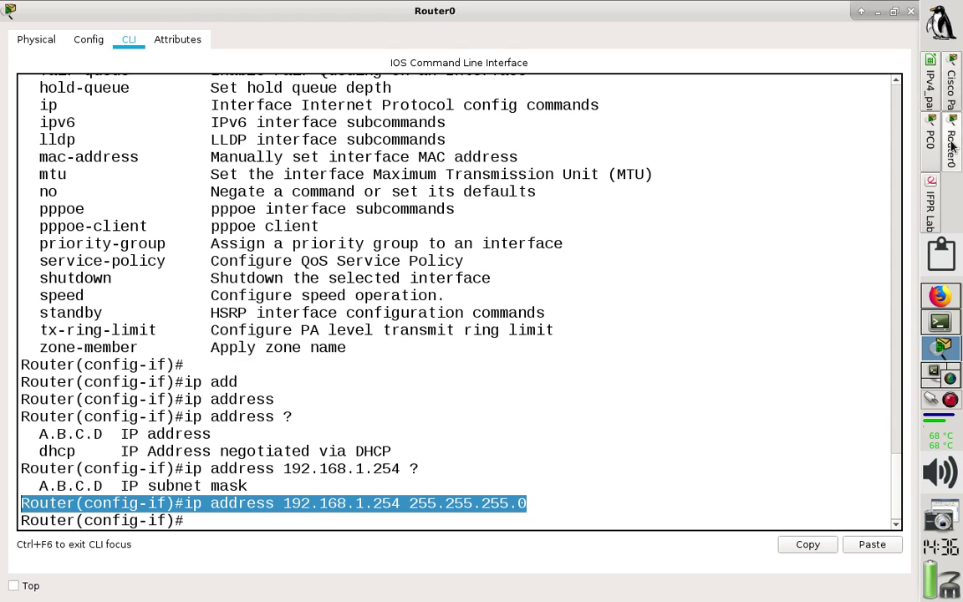
pyautogui.click(327, 520)
pyautogui.write('no sh')
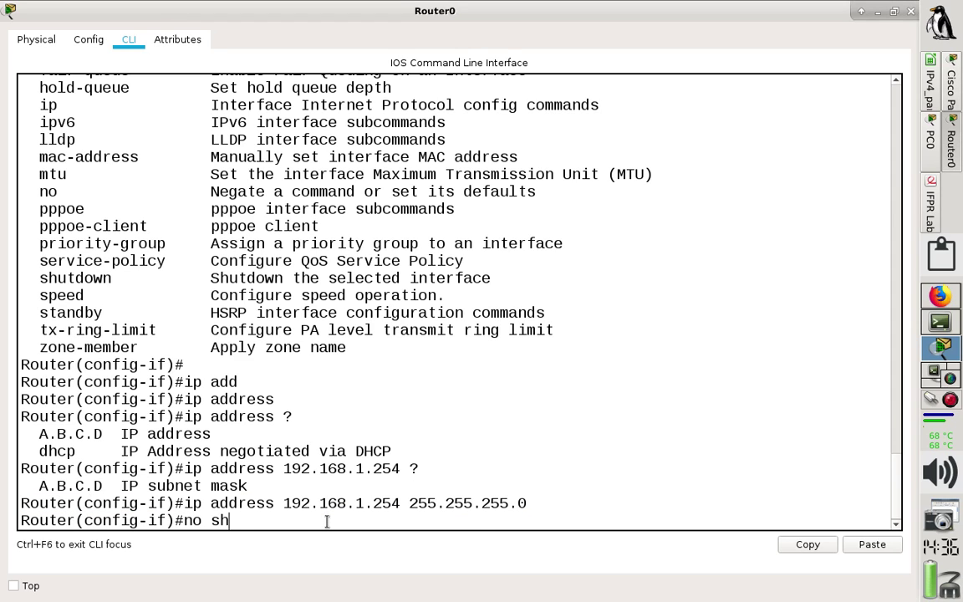
pyautogui.write('ut')
pyautogui.press('Return')
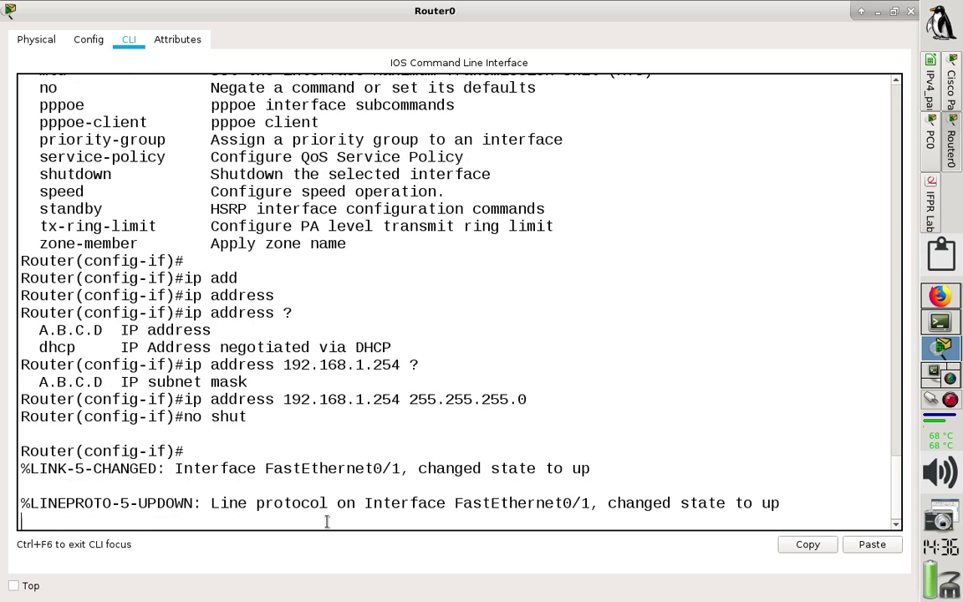
pyautogui.press('Return')
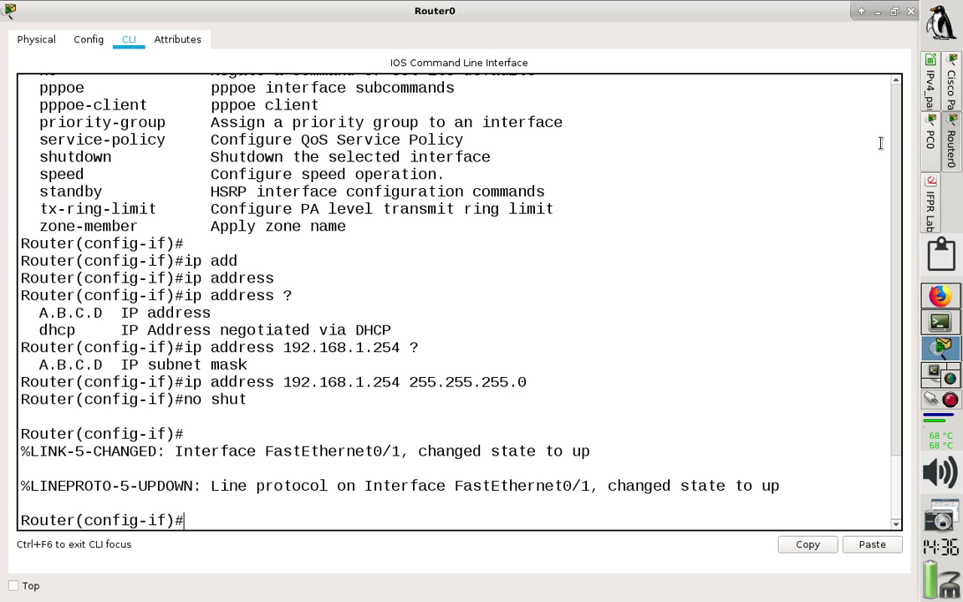
# Check the topology link and the IPv4_parte_02.ods sheet, then bring Router0's CLI back.
pyautogui.click(952, 99)
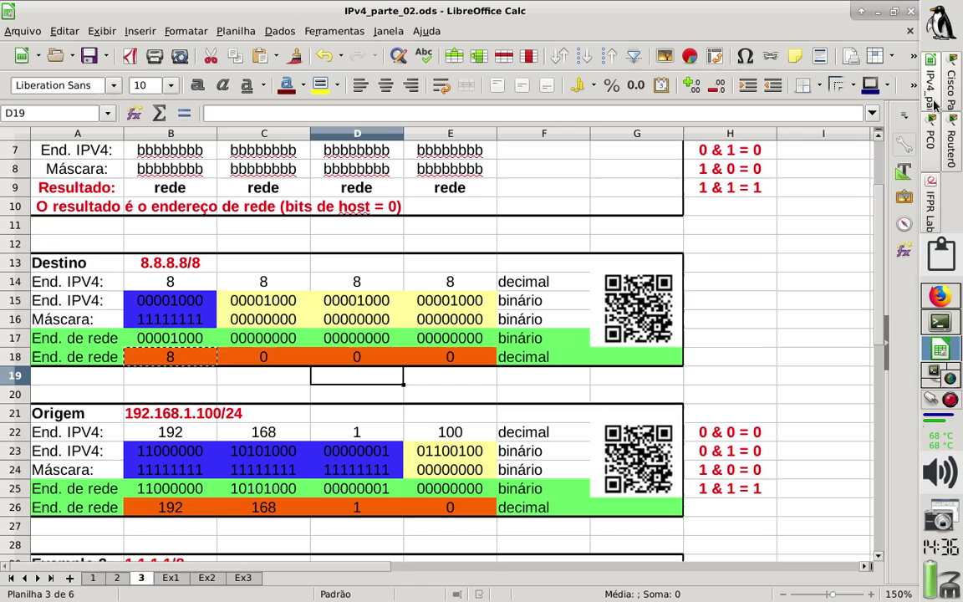
pyautogui.click(934, 106)
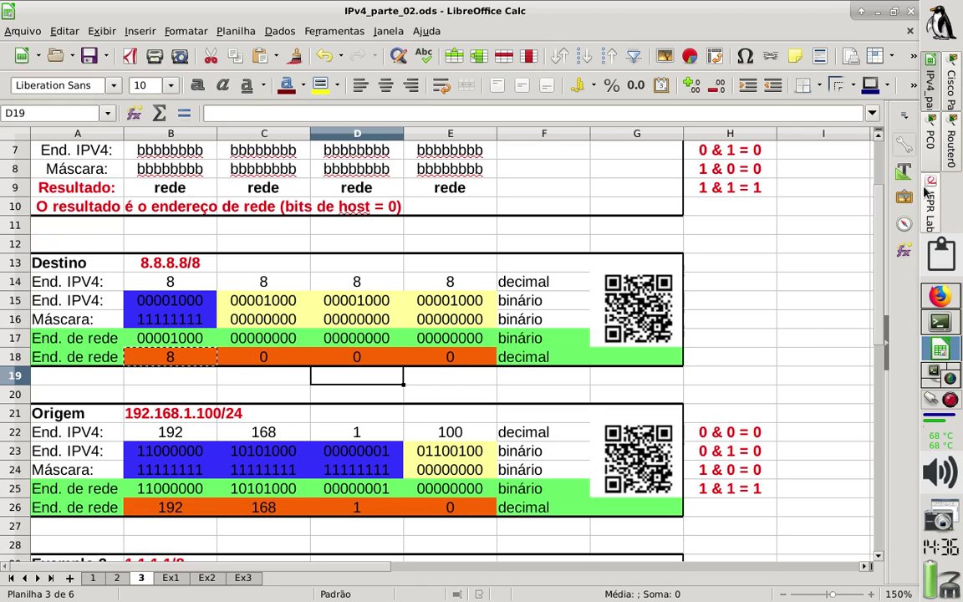
pyautogui.click(958, 104)
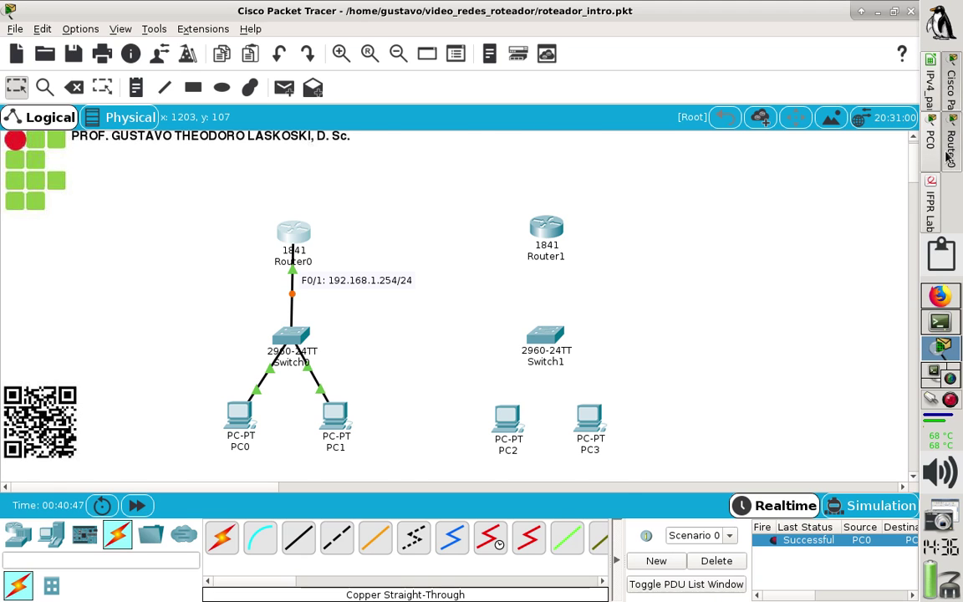
pyautogui.click(950, 151)
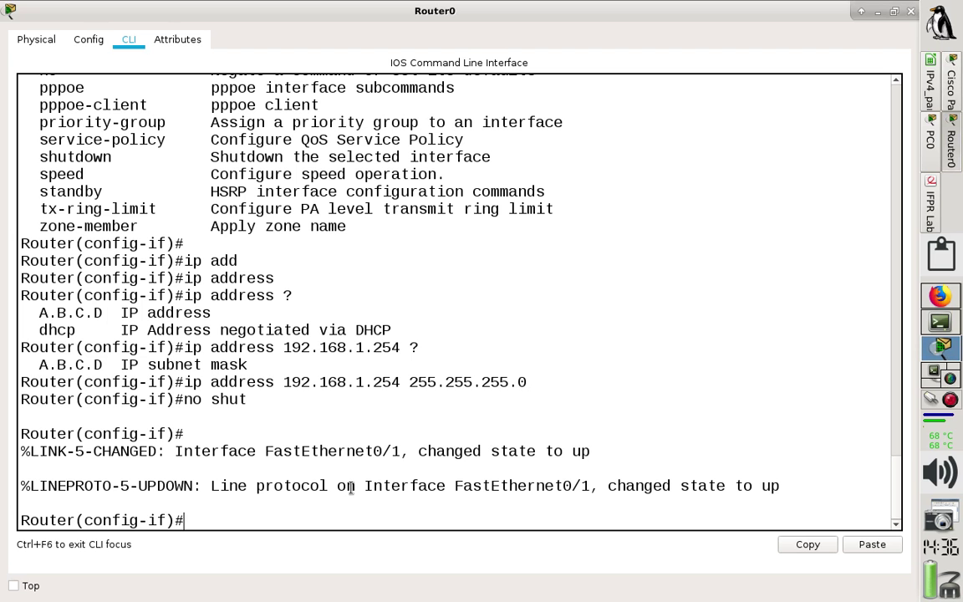
# Add 'Router(config-if)#no shut' below the ip address line in notes.txt.
pyautogui.click(925, 323)
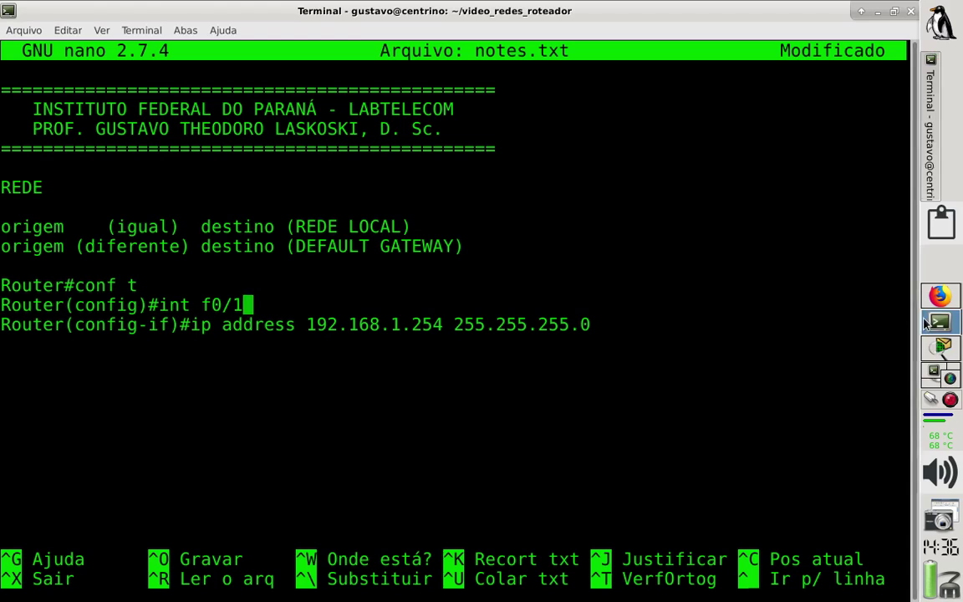
pyautogui.press('Down')
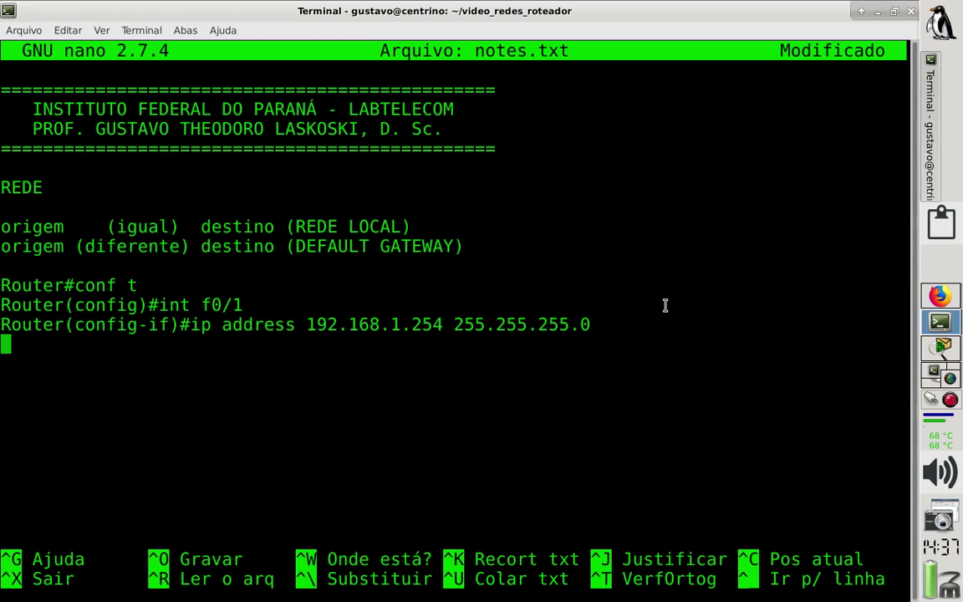
pyautogui.write('Router(c')
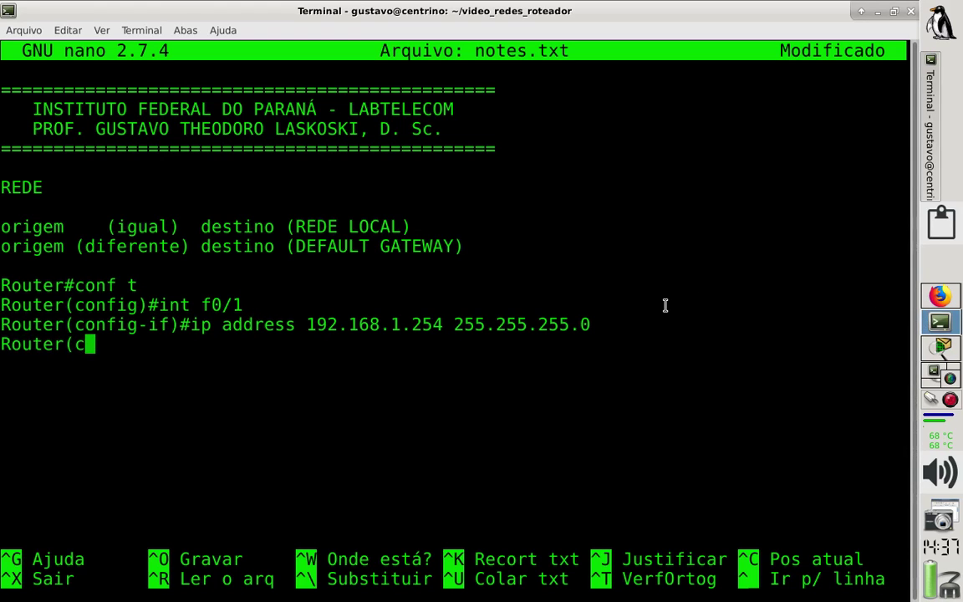
pyautogui.write('onfig-if')
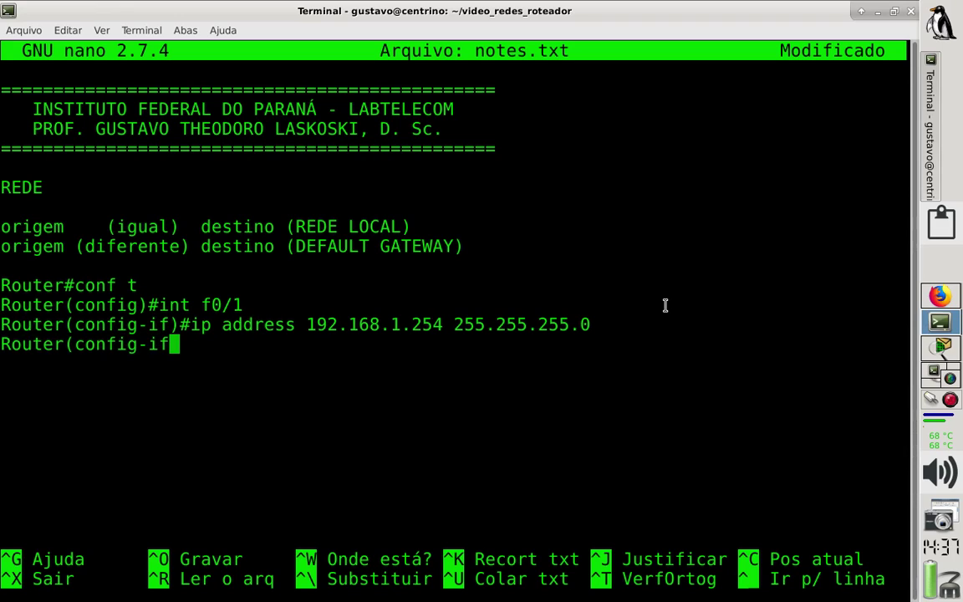
pyautogui.write(')#no')
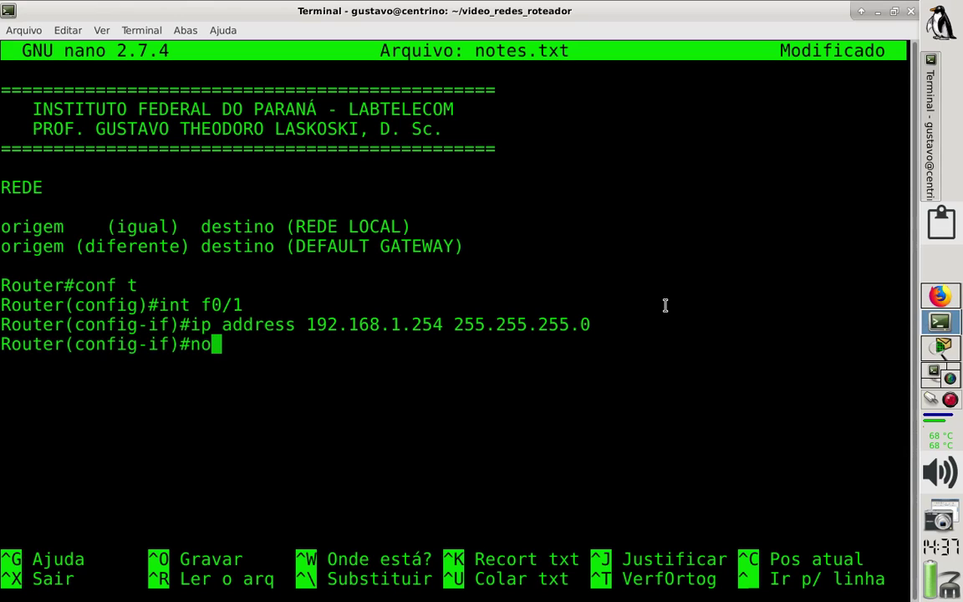
pyautogui.write(' shut')
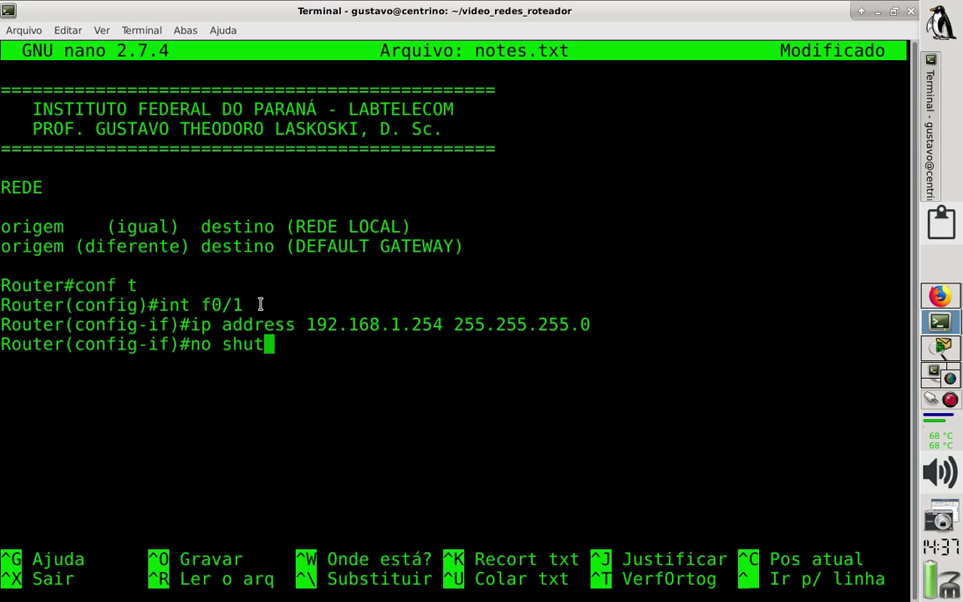
pyautogui.tripleClick(52, 306)
pyautogui.moveTo(52, 307); pyautogui.dragTo(610, 317)
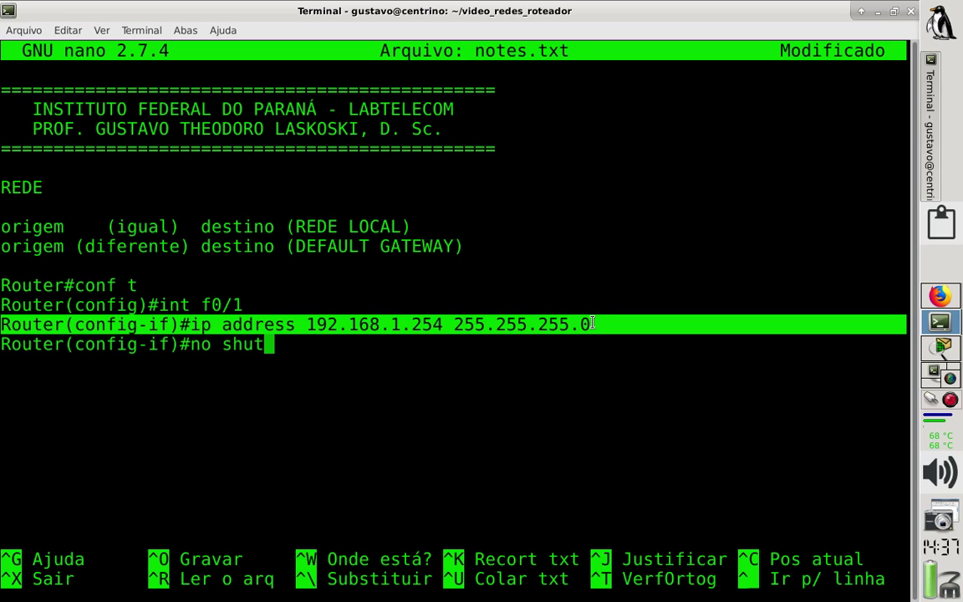
pyautogui.click(326, 344)
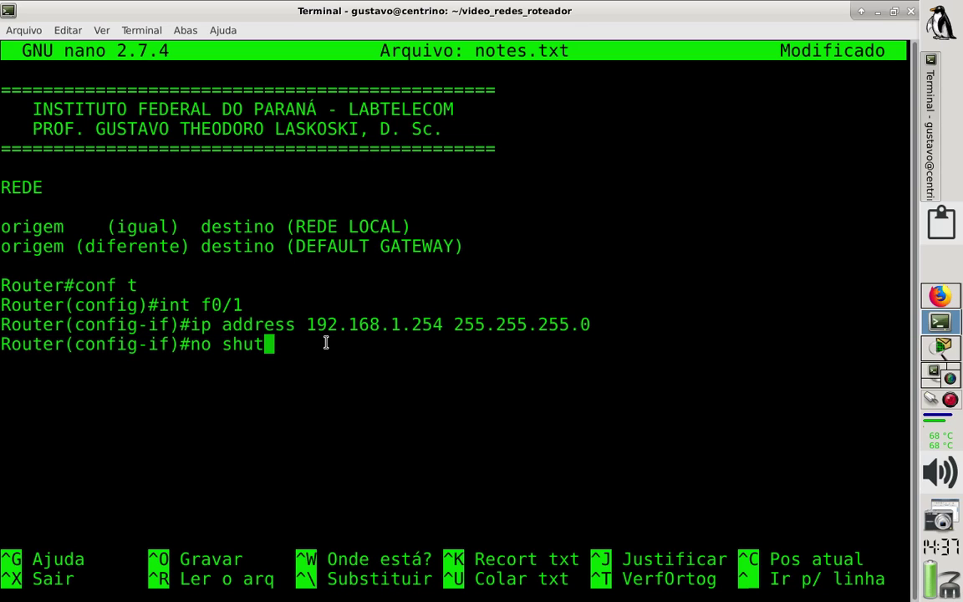
# Add 'Router(config-if)#exit' on the next line and save notes.txt.
pyautogui.press('Return')
pyautogui.write('Router')
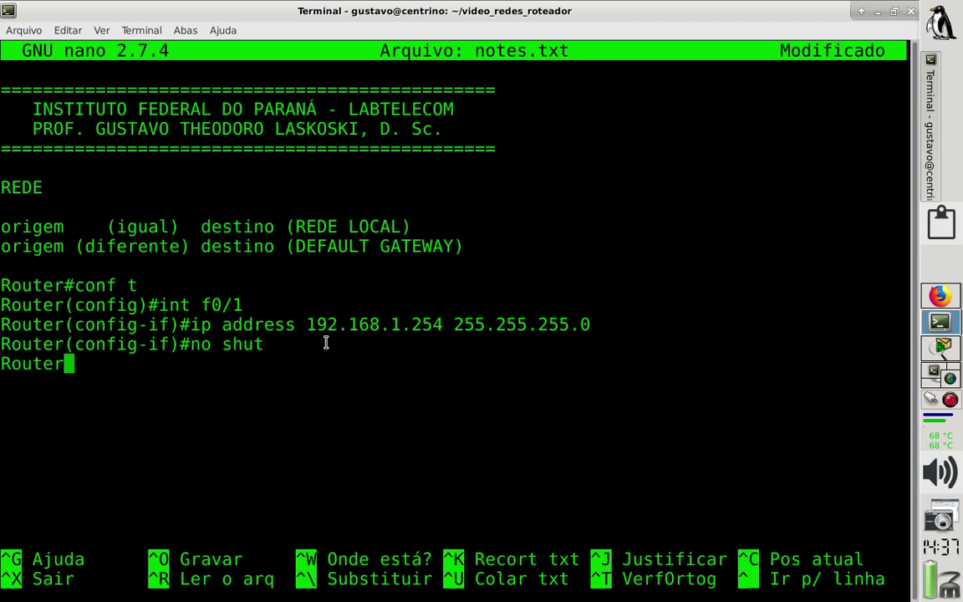
pyautogui.write('(config')
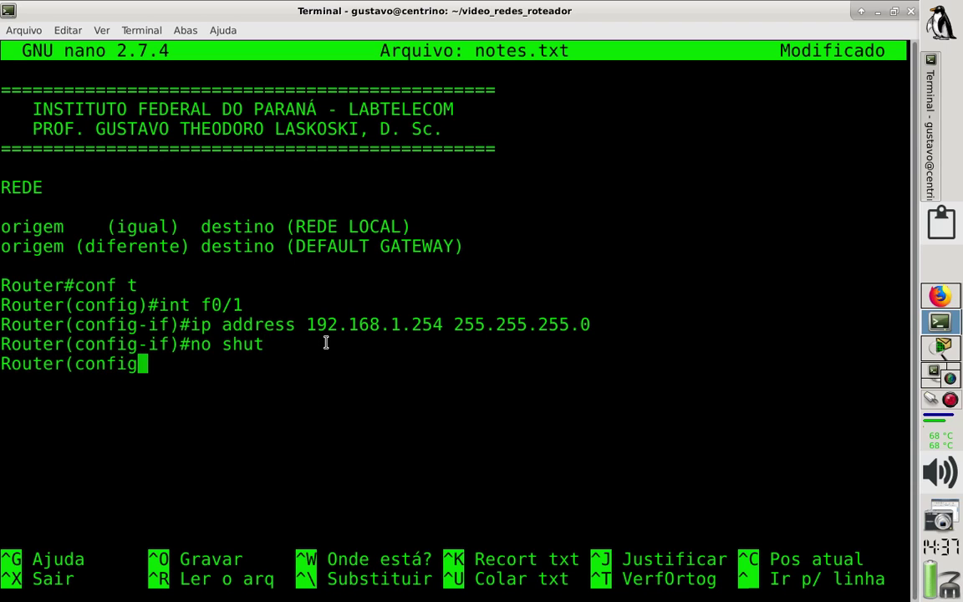
pyautogui.write('rif')
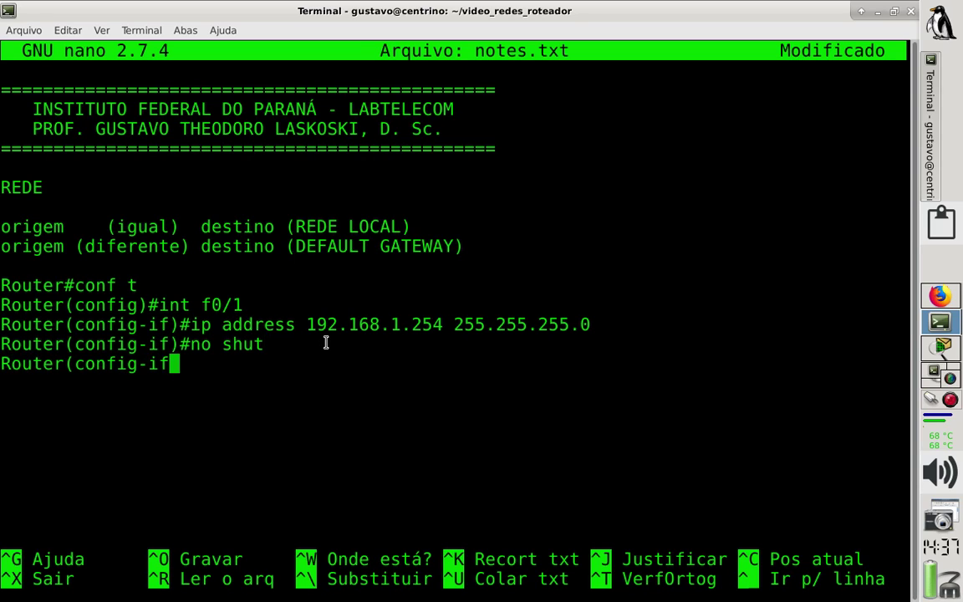
pyautogui.write(')#exit')
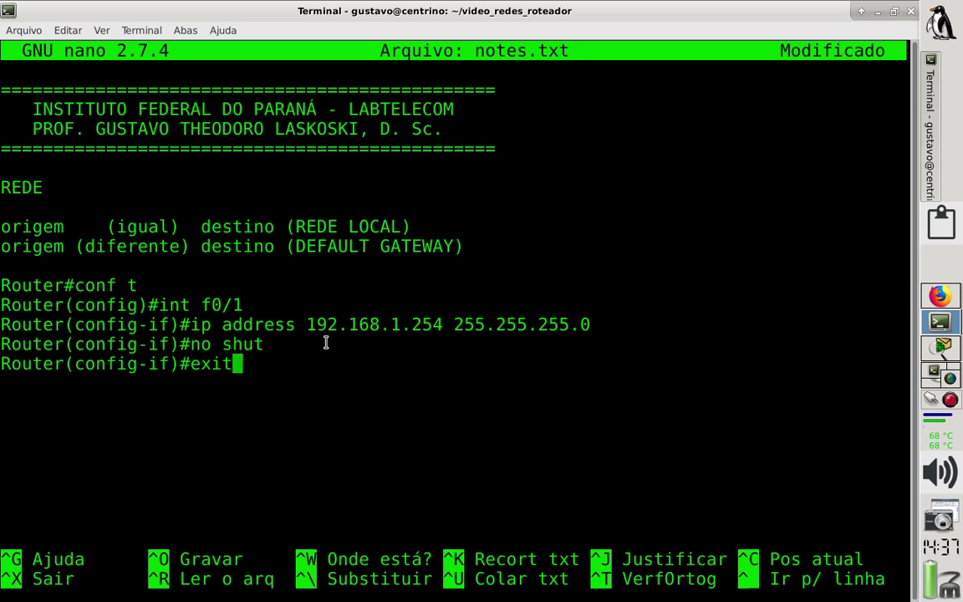
pyautogui.hotkey('ctrl', 'o')
pyautogui.press('Return')
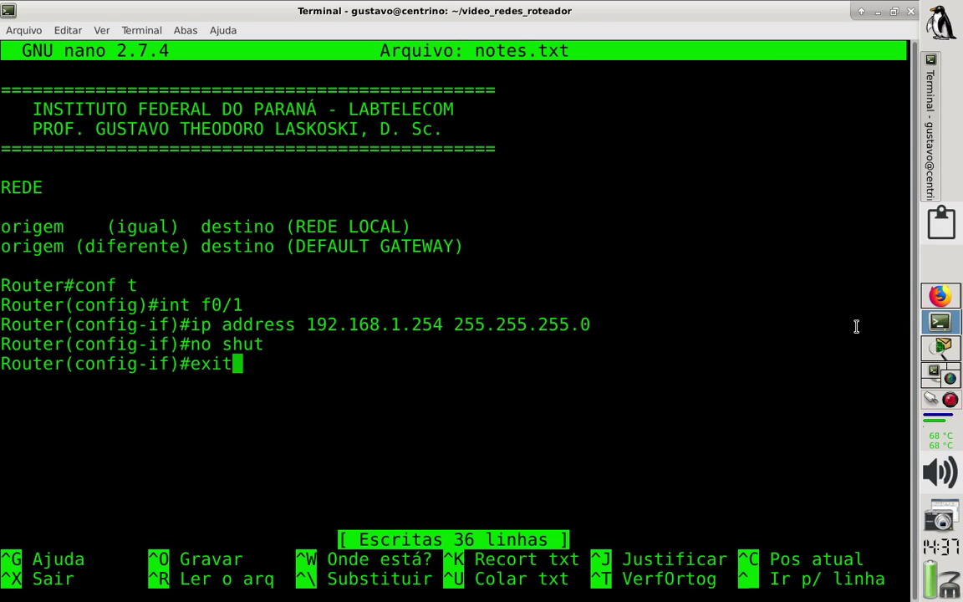
pyautogui.click(941, 346)
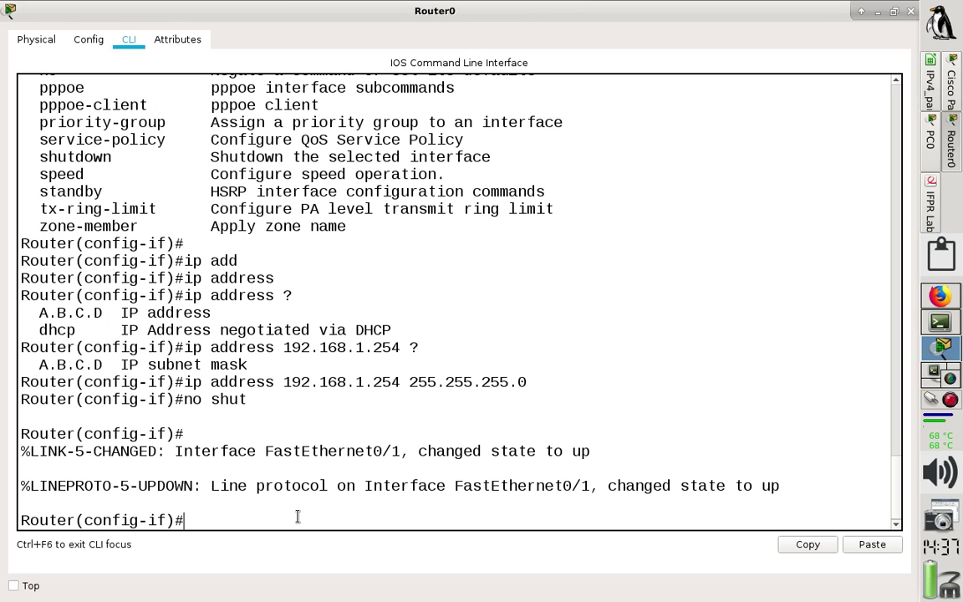
# Leave configuration mode with end and begin typing show at the Router# prompt.
pyautogui.press('Return')
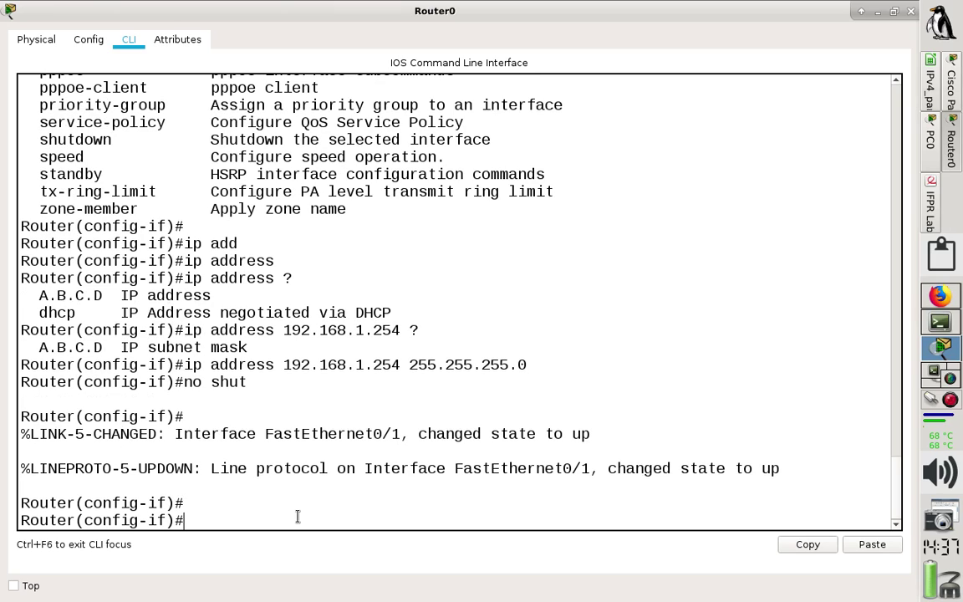
pyautogui.write('e')
pyautogui.press('BackSpace')
pyautogui.write('nd')
pyautogui.press('Return')
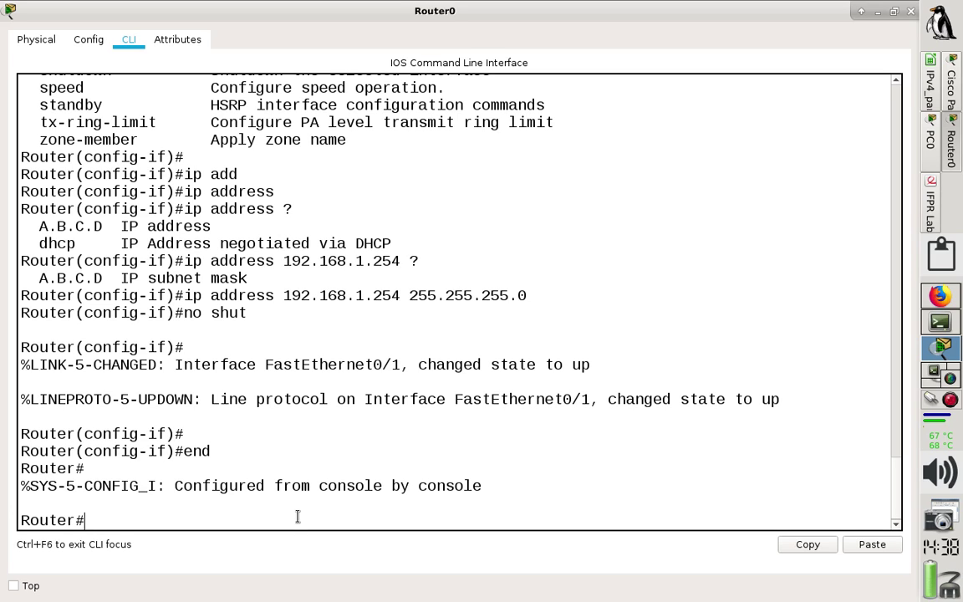
pyautogui.write('show ip route')
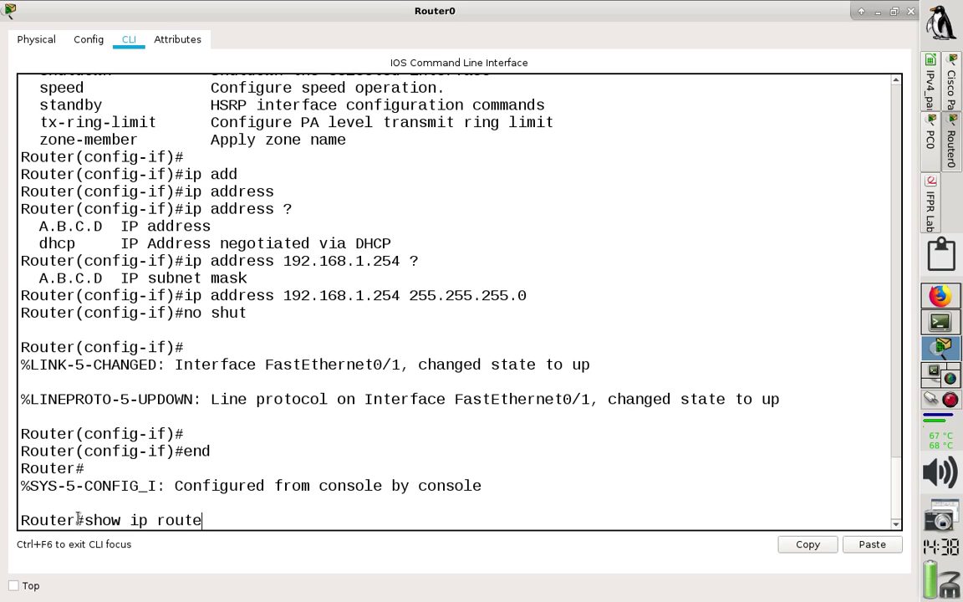
# Run show ip route on Router0 to list its routing table.
pyautogui.moveTo(86, 520); pyautogui.dragTo(13, 520)
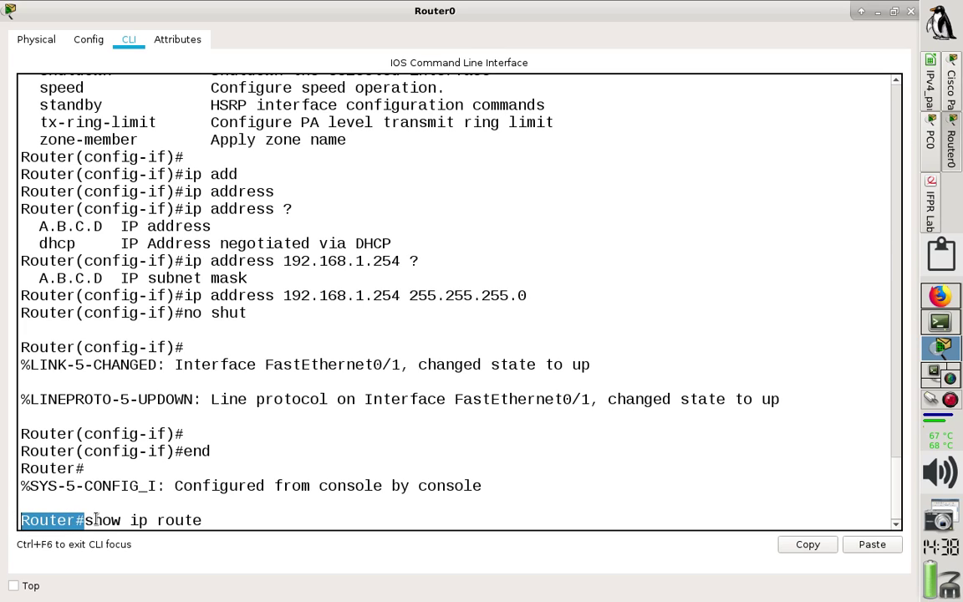
pyautogui.click(231, 519)
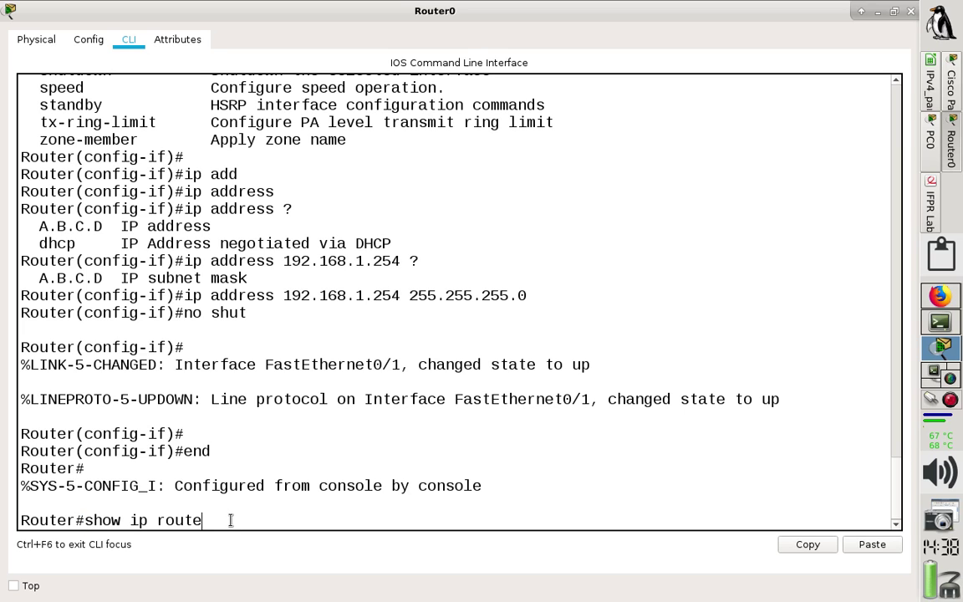
pyautogui.press('Return')
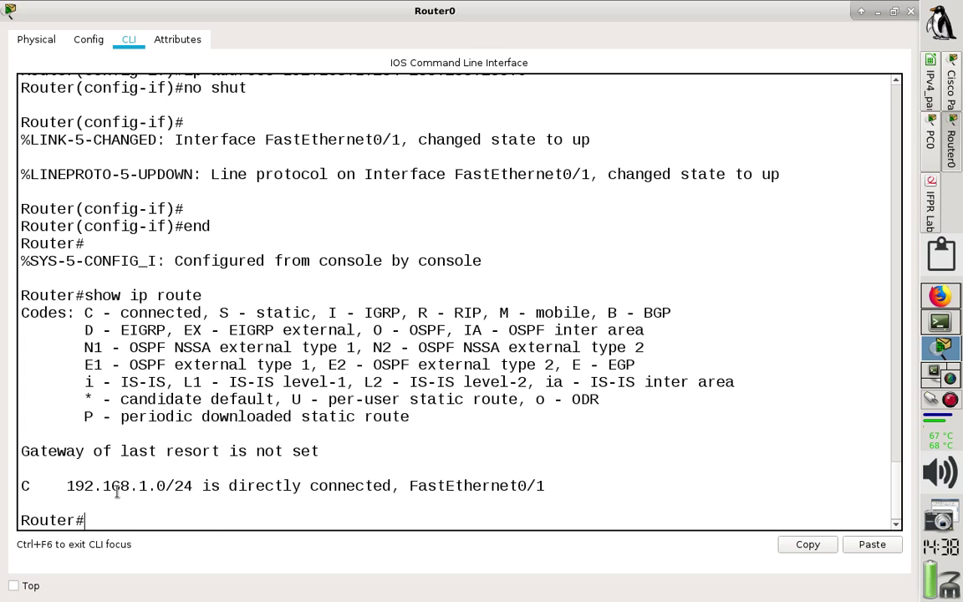
# Highlight the Codes legend and the C 192.168.1.0/24 directly connected route.
pyautogui.moveTo(20, 485); pyautogui.dragTo(129, 486)
pyautogui.moveTo(85, 312); pyautogui.dragTo(433, 419)
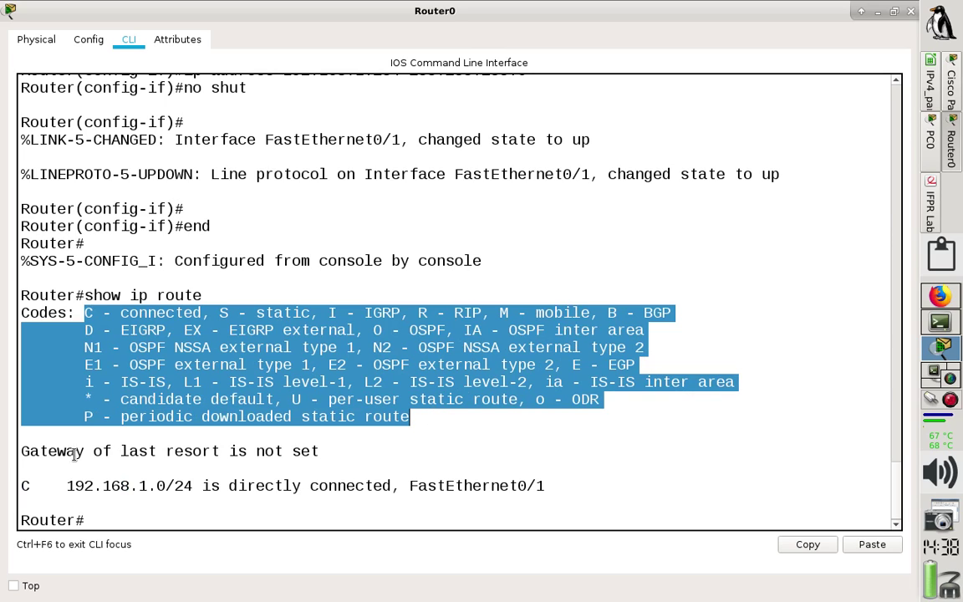
pyautogui.moveTo(22, 487); pyautogui.dragTo(26, 486)
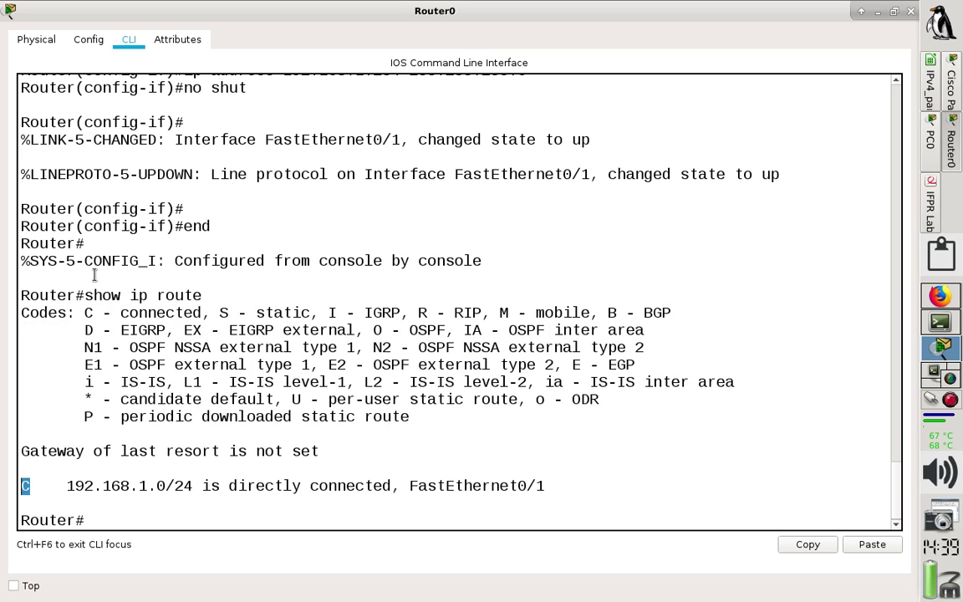
pyautogui.moveTo(84, 313); pyautogui.dragTo(202, 314)
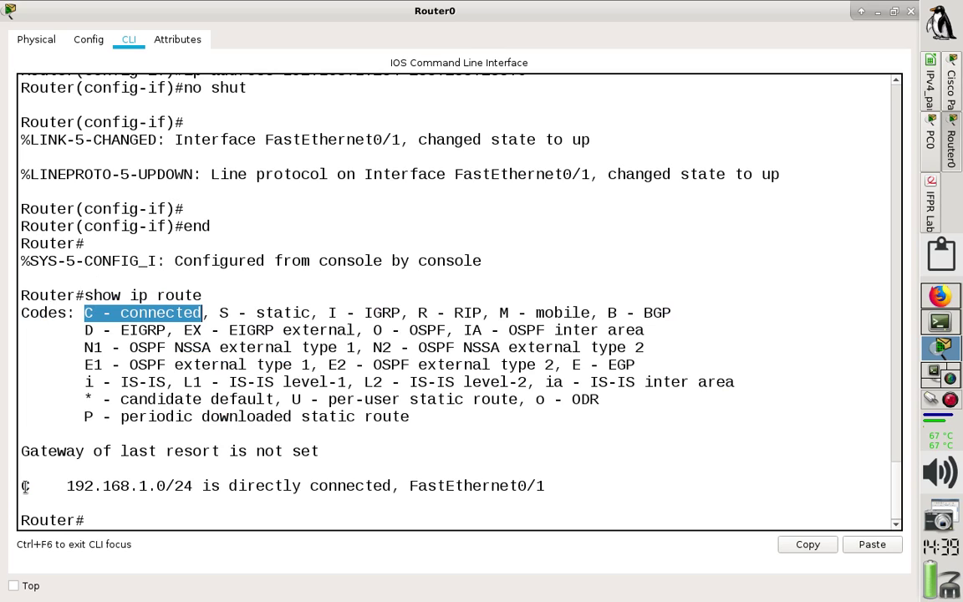
pyautogui.moveTo(25, 486); pyautogui.dragTo(587, 485)
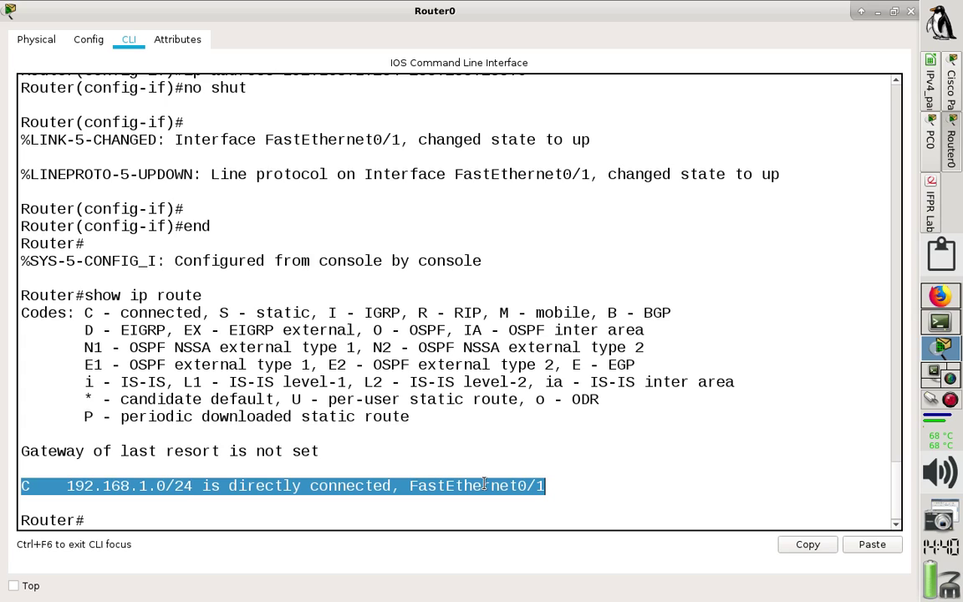
# Check PC0's IP configuration, then review the lab handout PDF.
pyautogui.click(927, 165)
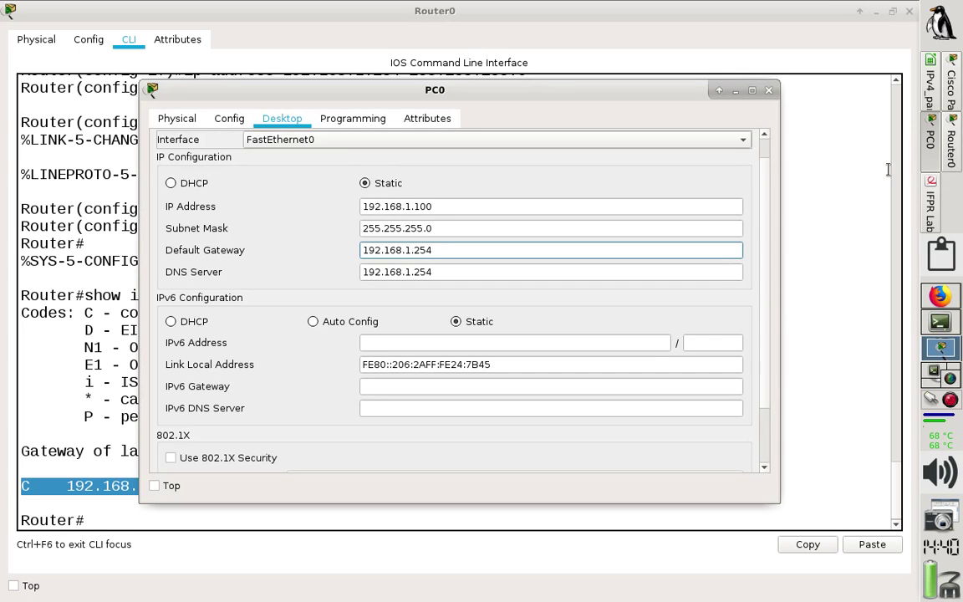
pyautogui.click(769, 92)
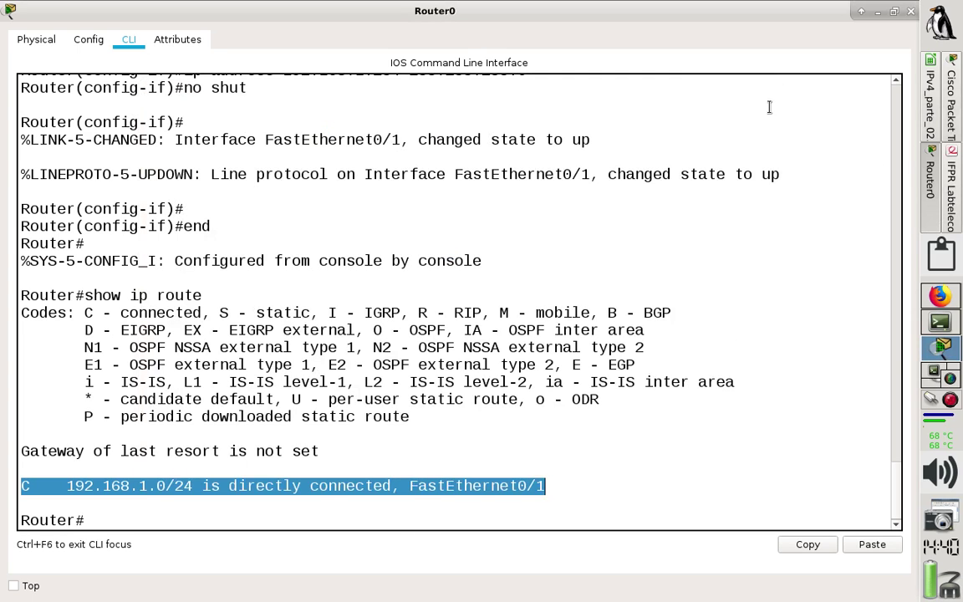
pyautogui.click(726, 359)
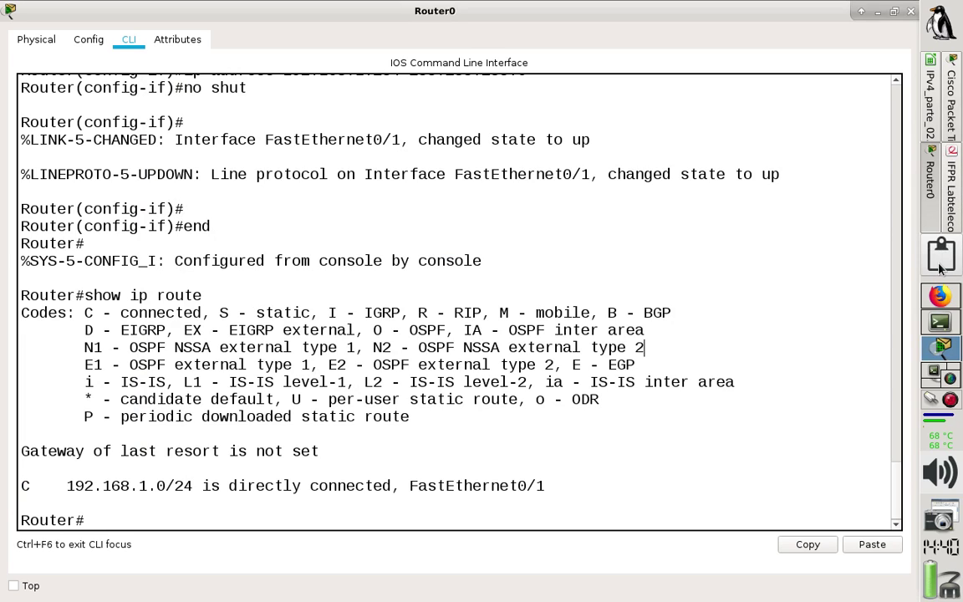
pyautogui.click(952, 79)
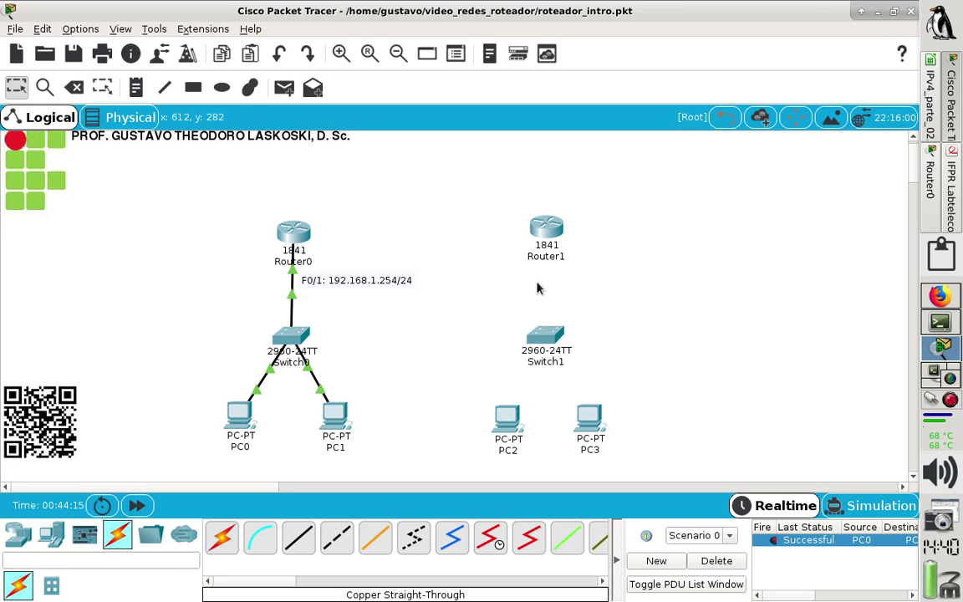
pyautogui.click(949, 193)
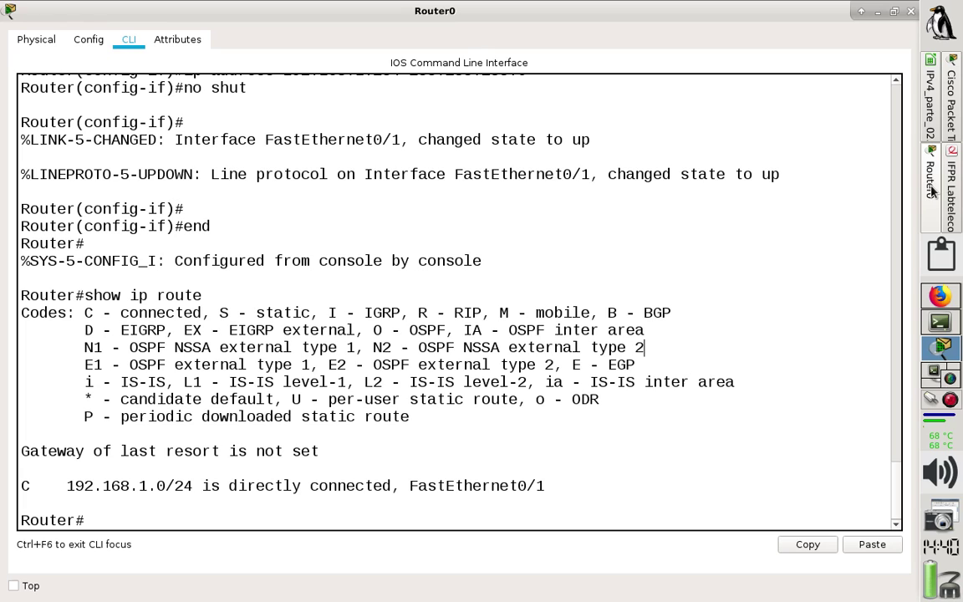
# Close Router0's command-line window and return to the Packet Tracer topology.
pyautogui.click(933, 182)
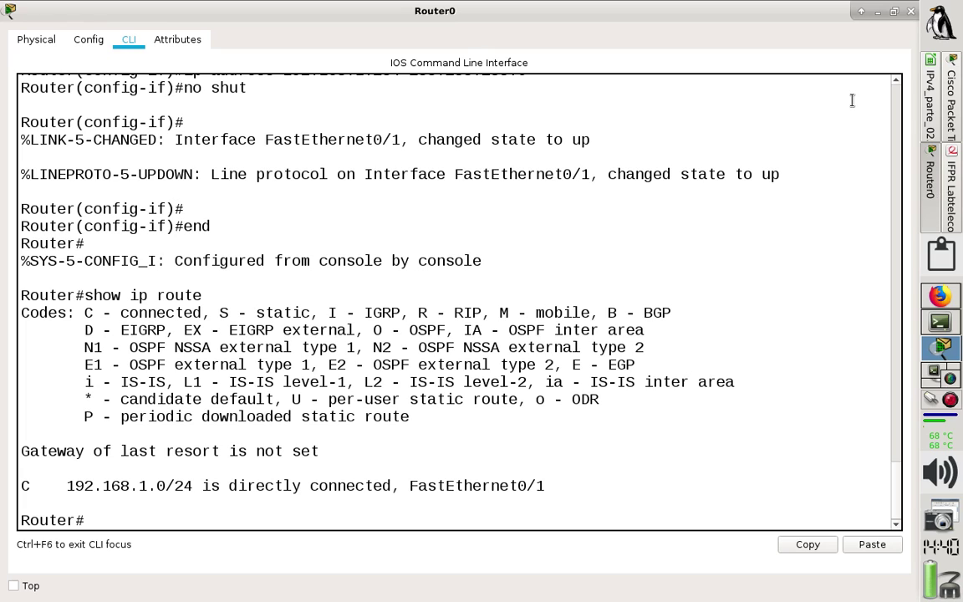
pyautogui.click(910, 12)
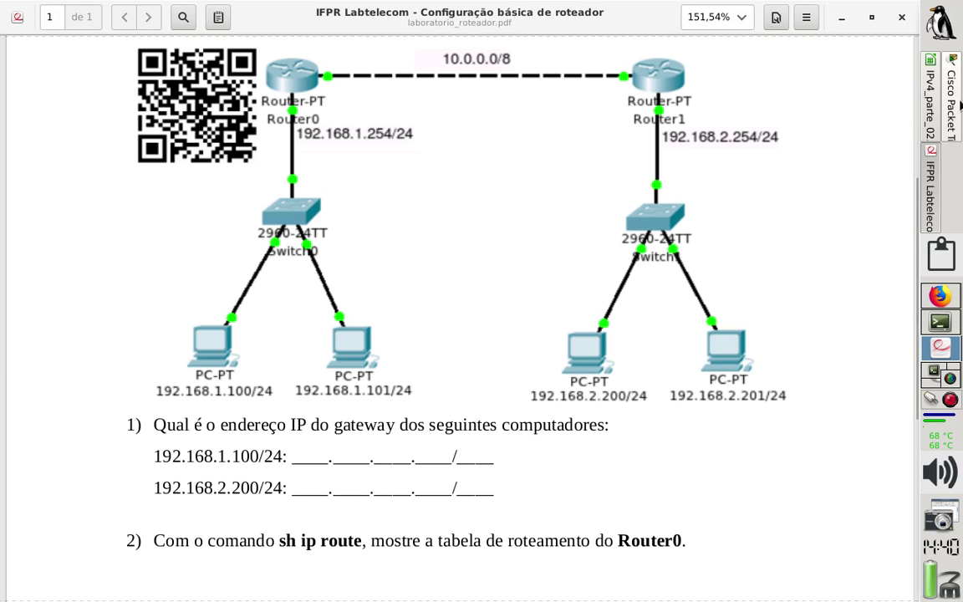
pyautogui.click(951, 96)
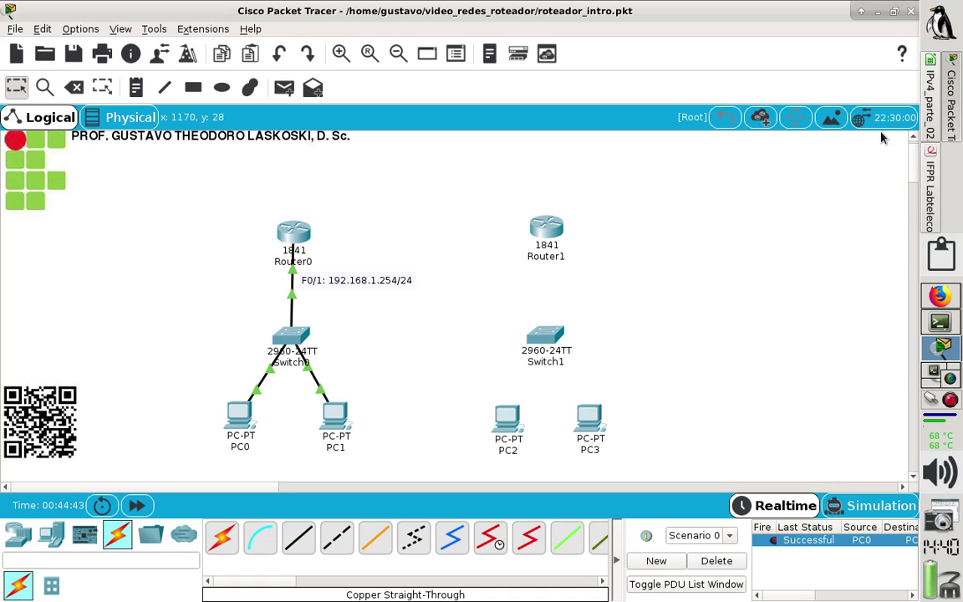
# Cable Router1's FastEthernet0/1 to Switch1's FastEthernet0/1 with a copper straight-through cable.
pyautogui.click(298, 536)
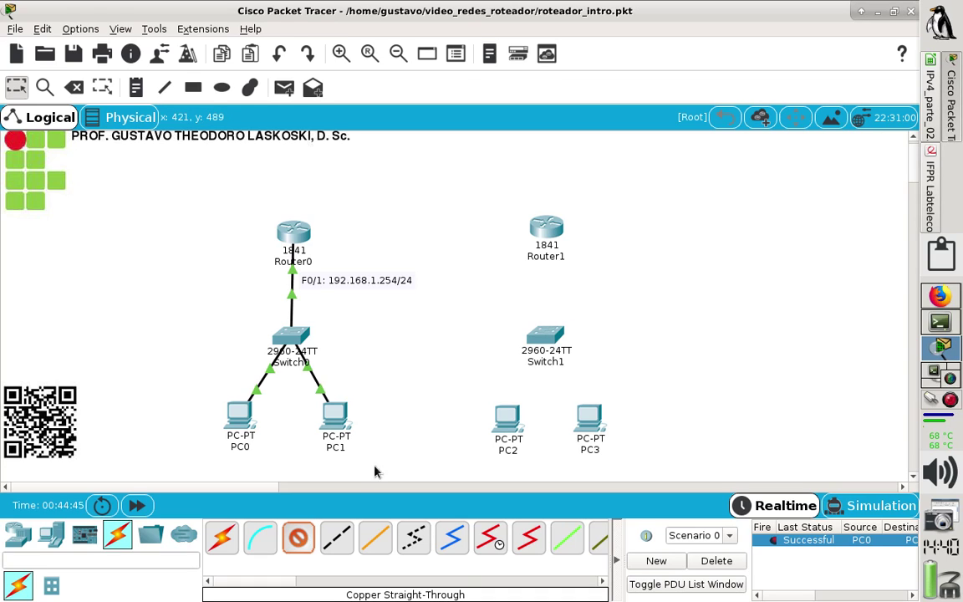
pyautogui.click(546, 242)
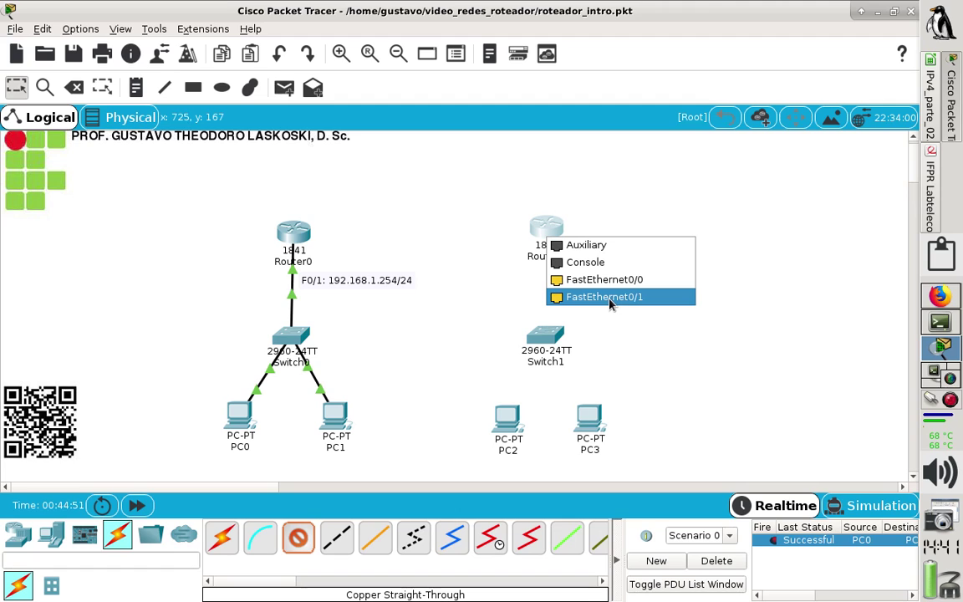
pyautogui.click(625, 305)
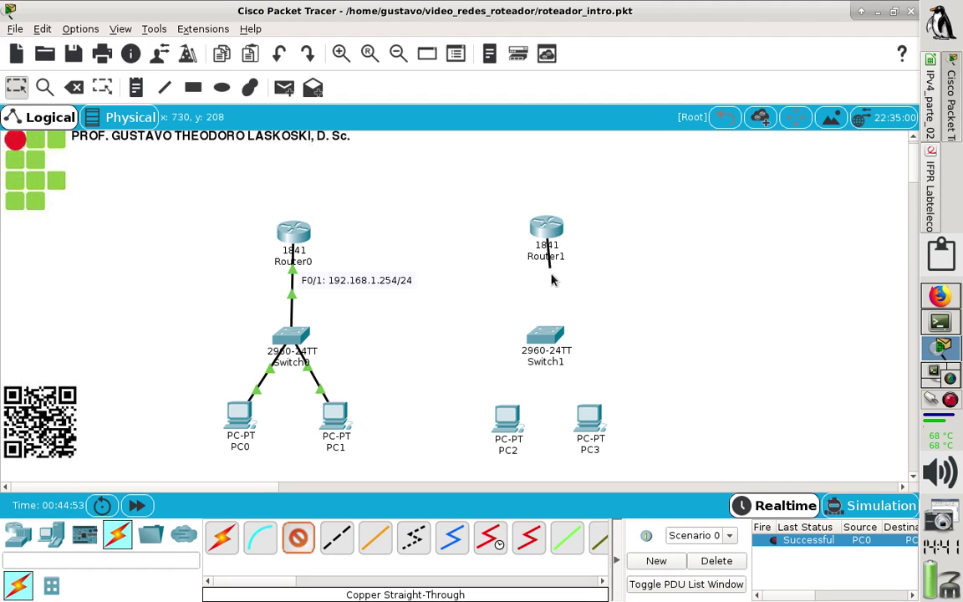
pyautogui.click(545, 339)
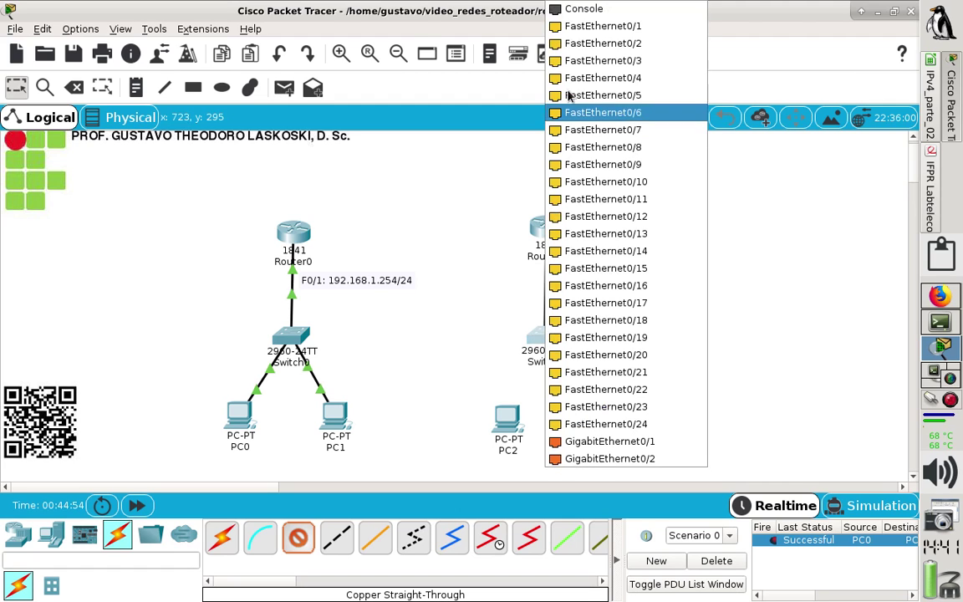
pyautogui.click(629, 31)
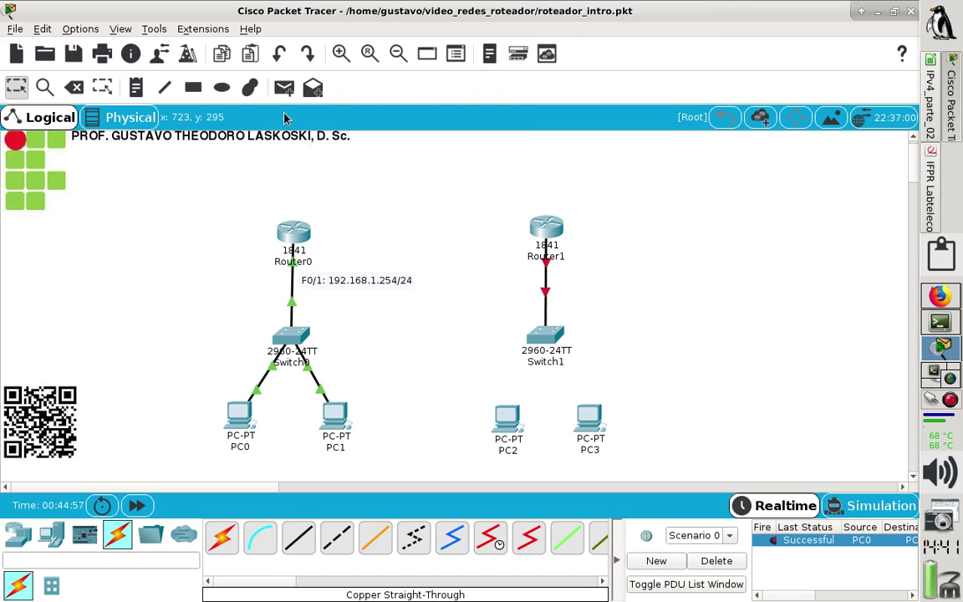
# Add a note 'F0/1: 192.168.2.254/24' beside Router1's link.
pyautogui.click(136, 87)
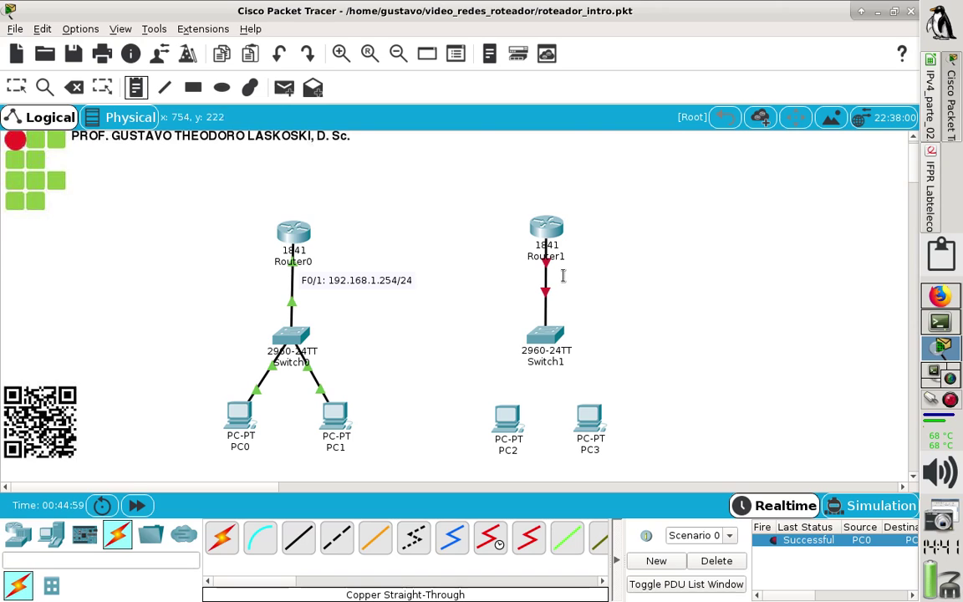
pyautogui.click(555, 269)
pyautogui.write('F')
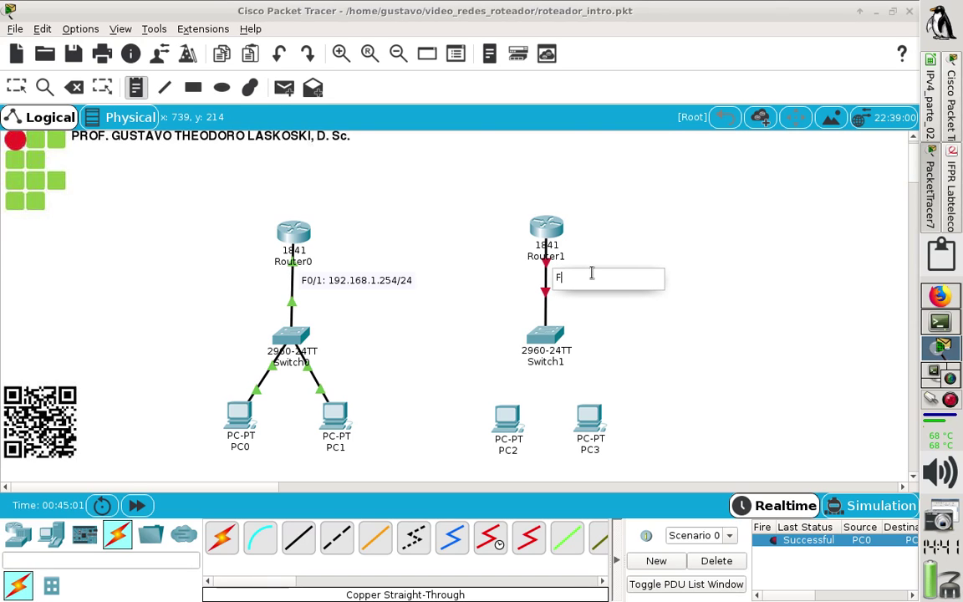
pyautogui.write('0/1: 192.168.2.')
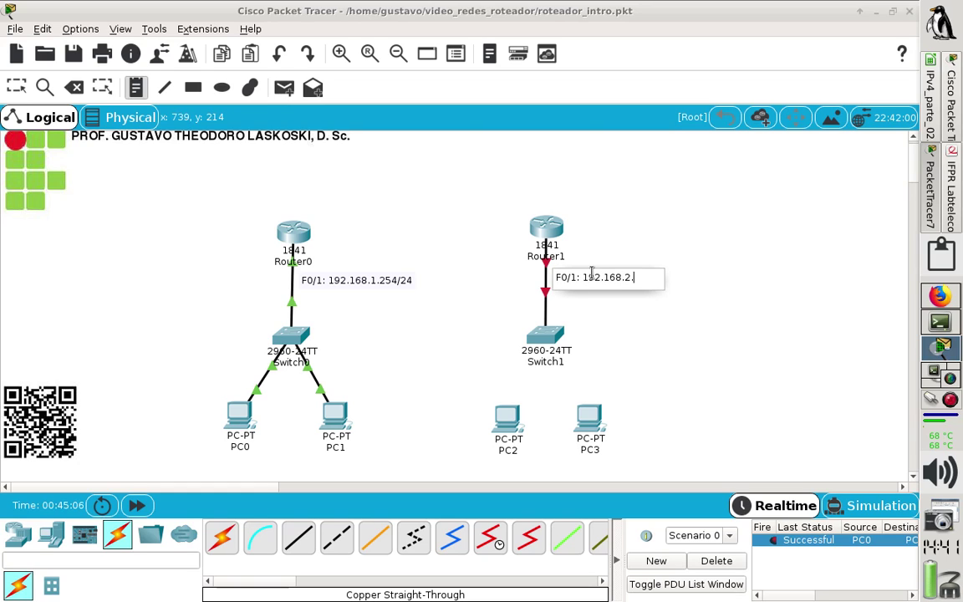
pyautogui.write('254')
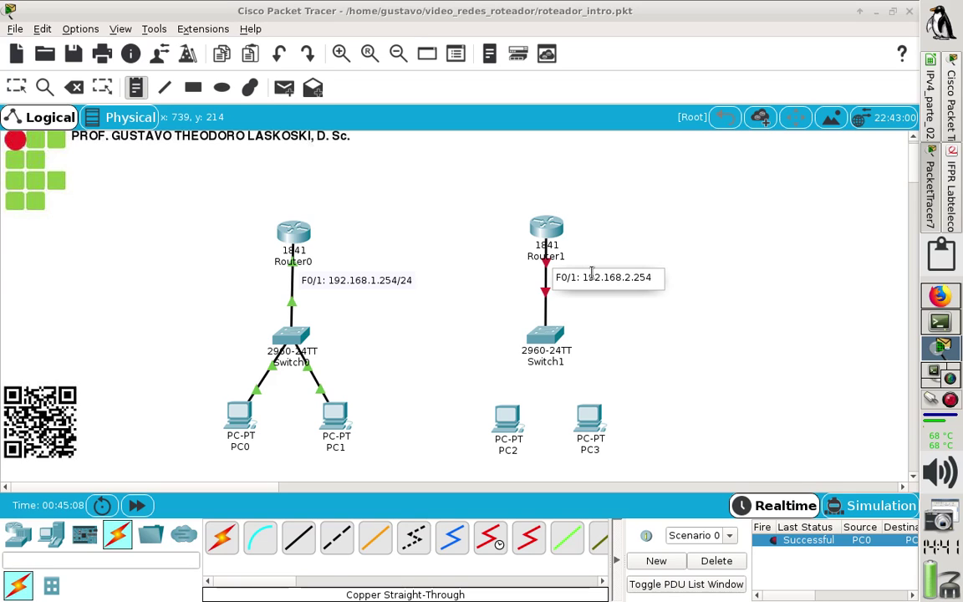
pyautogui.write('/24')
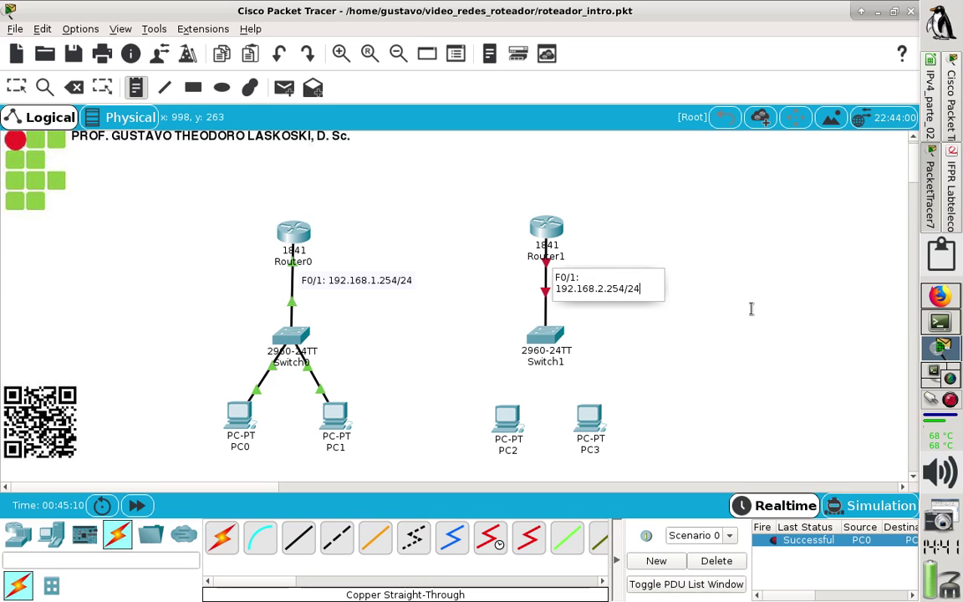
pyautogui.press('Escape')
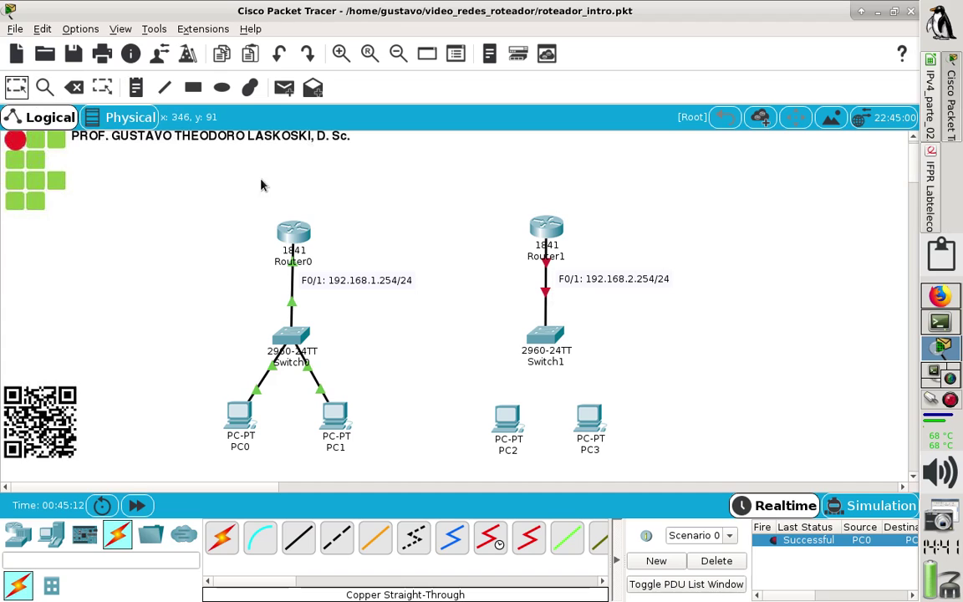
pyautogui.moveTo(585, 284); pyautogui.dragTo(581, 280)
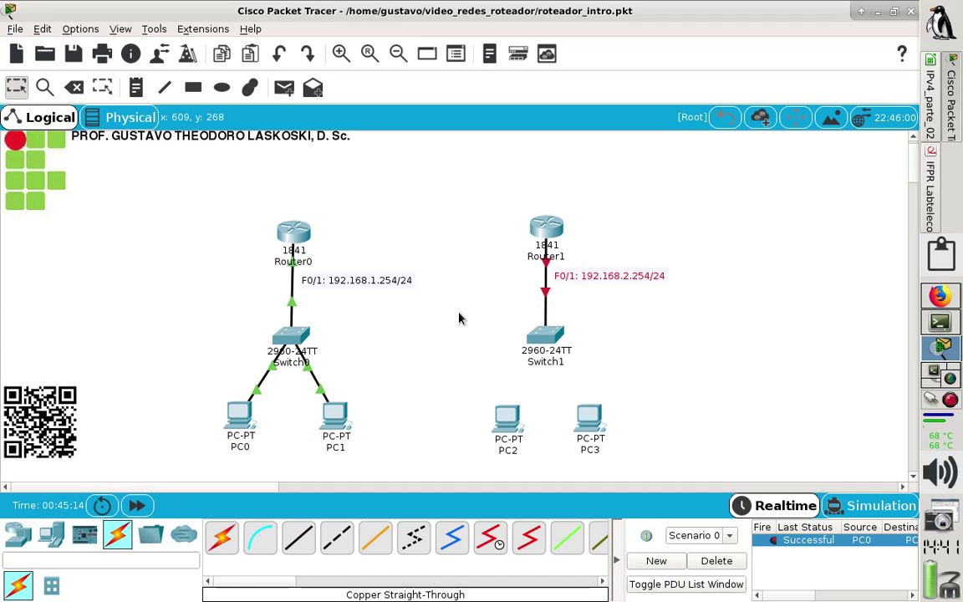
# Cable PC2's and PC3's FastEthernet0 ports to Switch1 with copper straight-through cables.
pyautogui.click(297, 537)
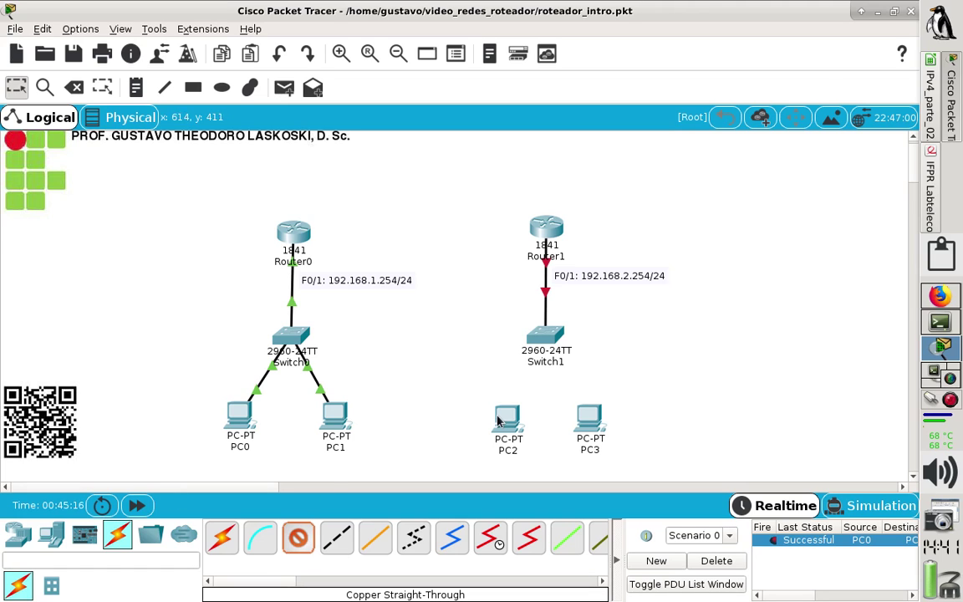
pyautogui.click(507, 416)
pyautogui.click(544, 478)
pyautogui.click(547, 341)
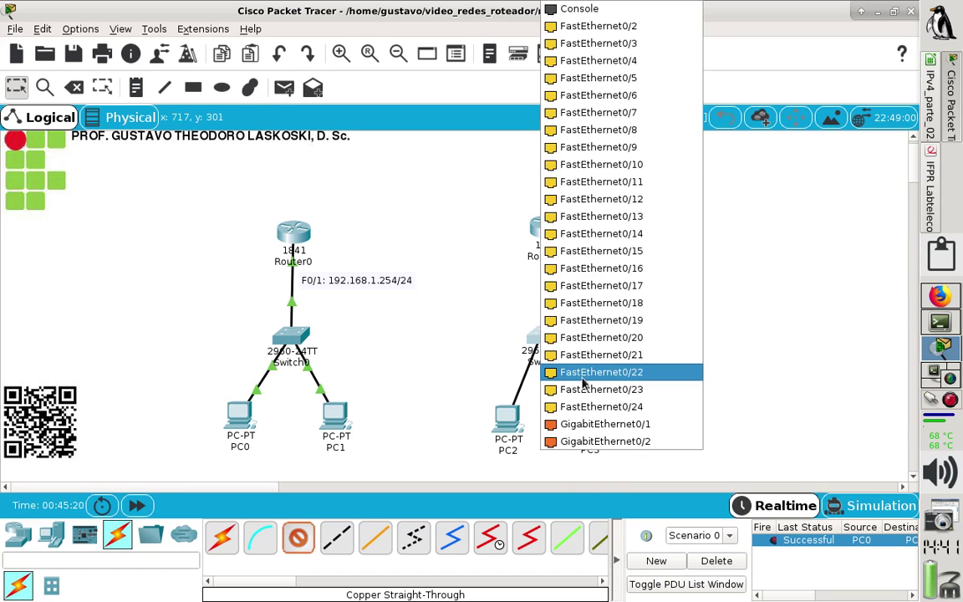
pyautogui.click(625, 30)
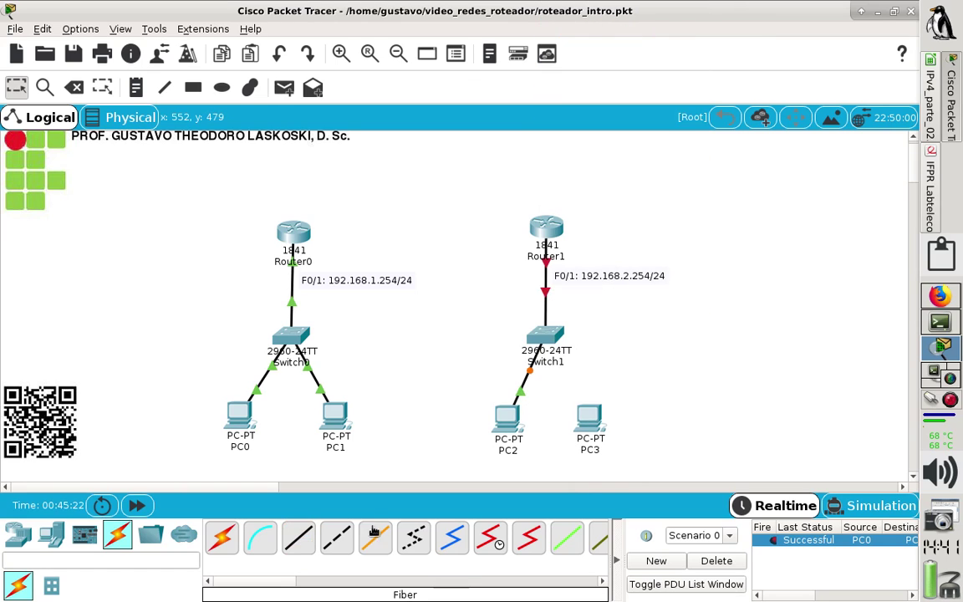
pyautogui.click(298, 536)
pyautogui.click(590, 420)
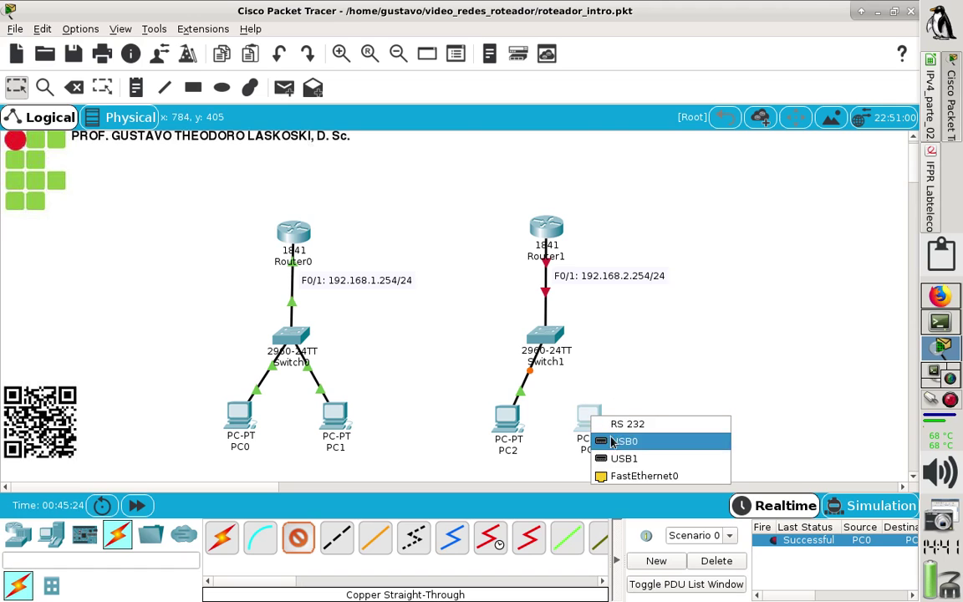
pyautogui.click(639, 475)
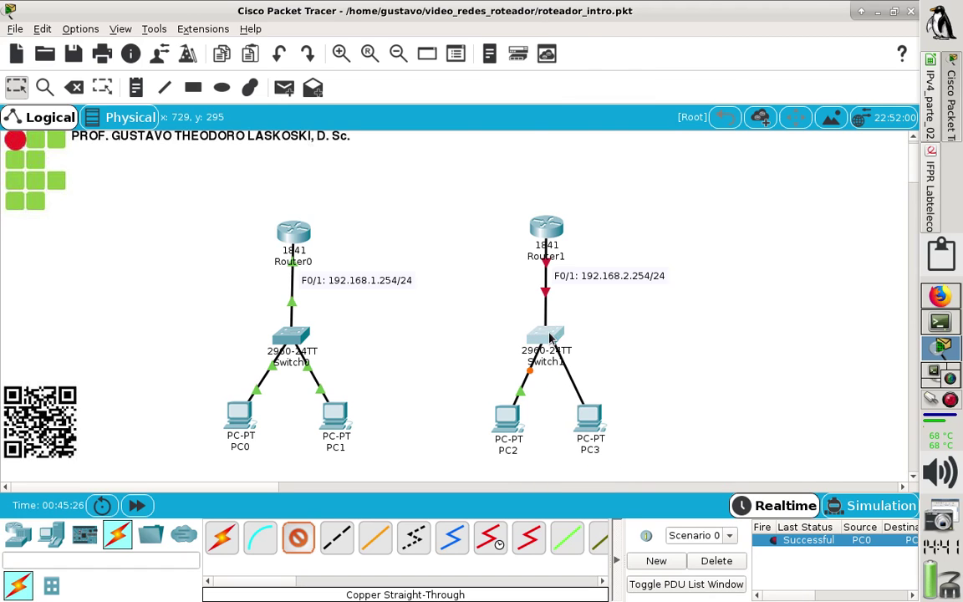
pyautogui.click(547, 341)
pyautogui.click(616, 35)
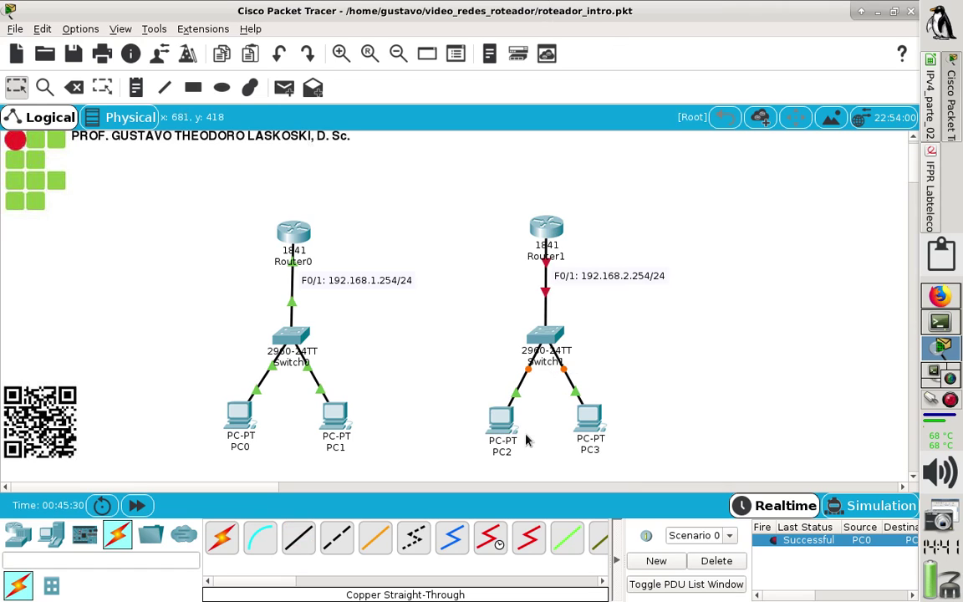
pyautogui.moveTo(499, 431)
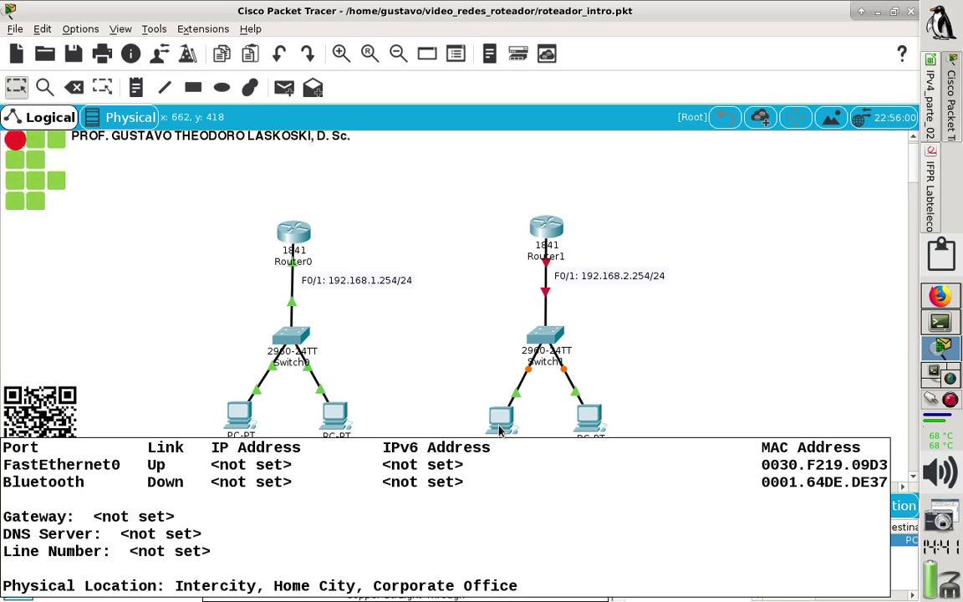
# In PC2's IP Configuration, set IP 192.168.2.200 with mask 255.255.255.0.
pyautogui.click(499, 417)
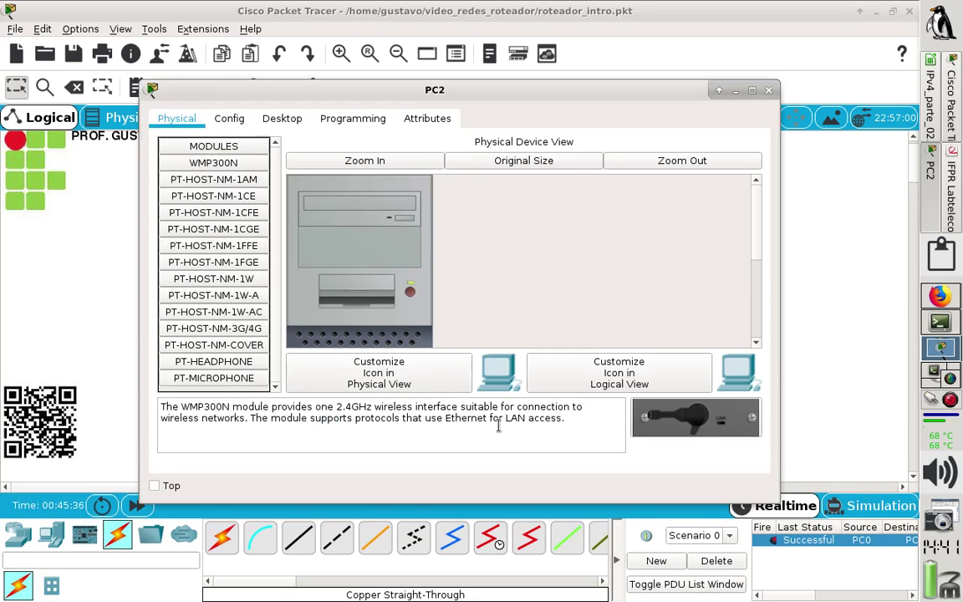
pyautogui.click(282, 120)
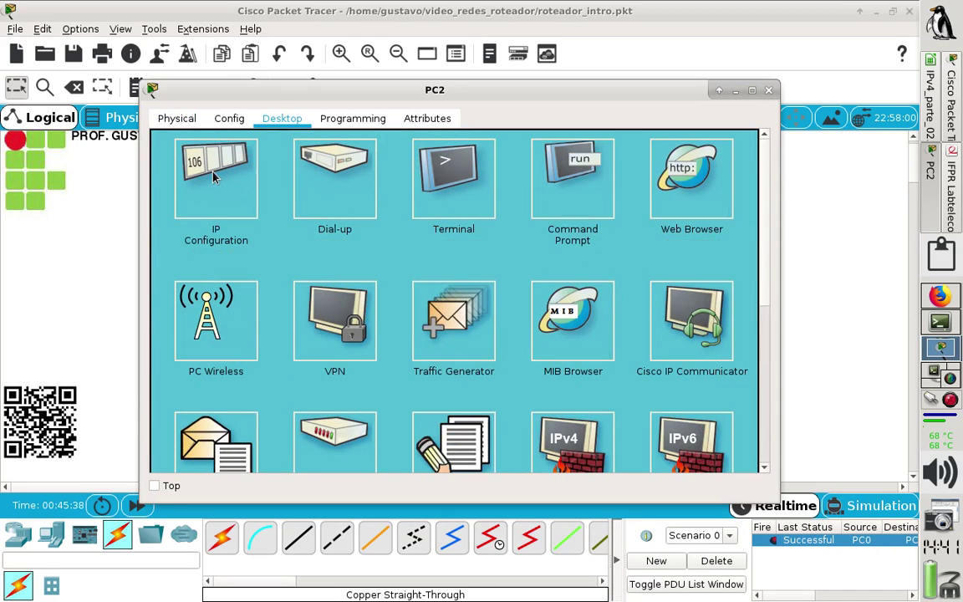
pyautogui.click(214, 177)
pyautogui.click(377, 180)
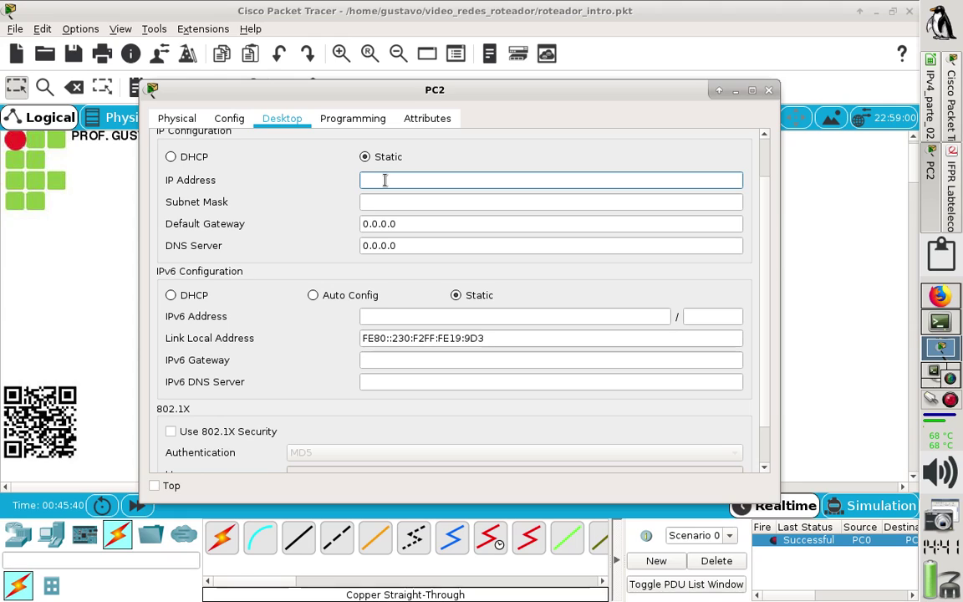
pyautogui.write('192.168.2.200')
pyautogui.click(475, 201)
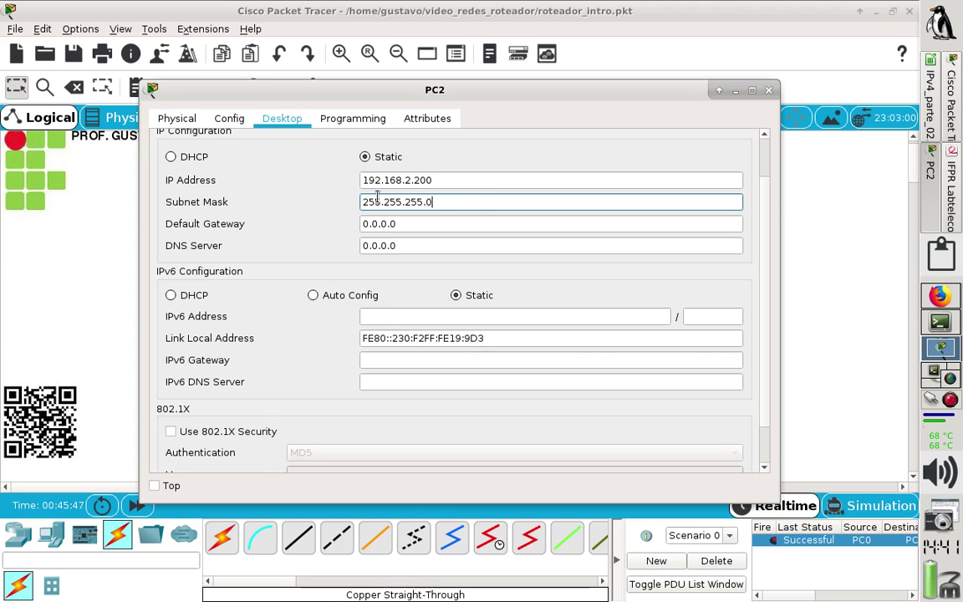
# Set PC2's default gateway to 192.168.2.254 after checking the lab diagram.
pyautogui.moveTo(421, 223); pyautogui.dragTo(270, 210)
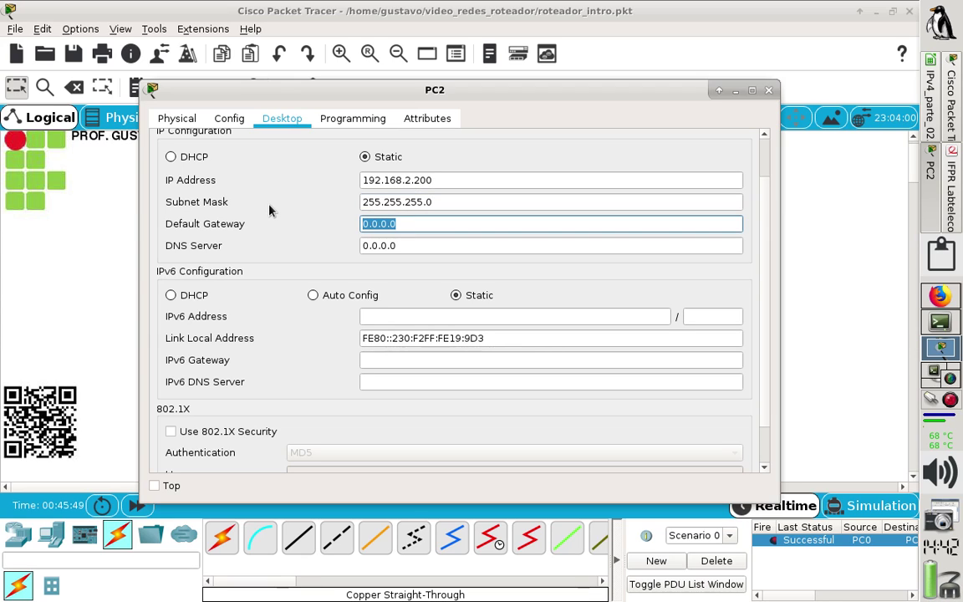
pyautogui.write('192.168.2')
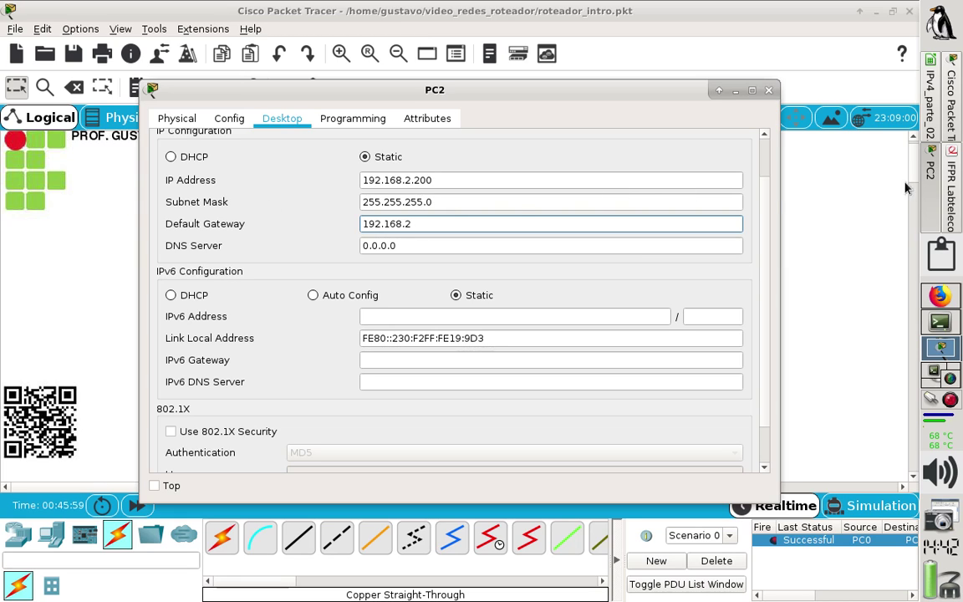
pyautogui.click(950, 167)
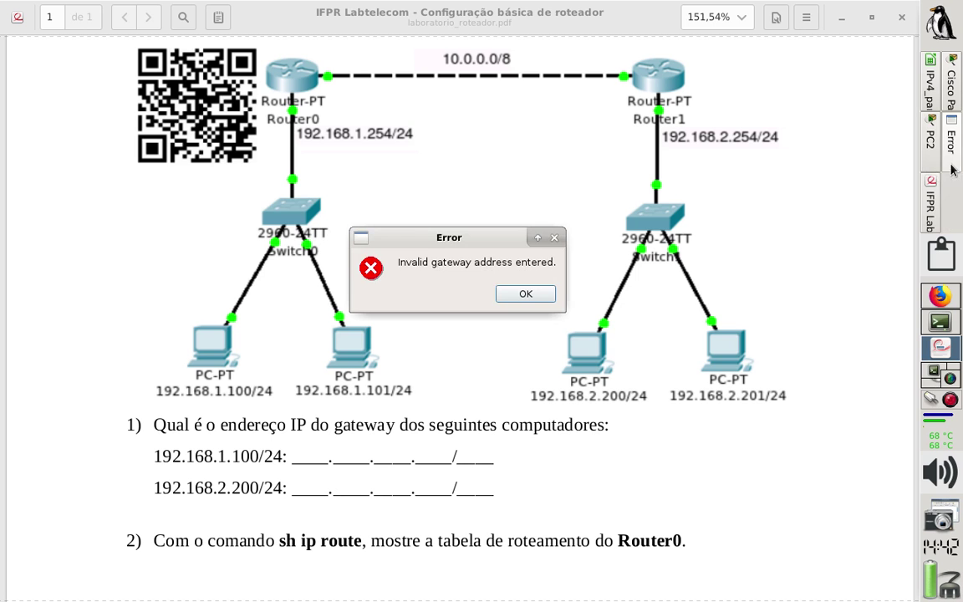
pyautogui.click(533, 294)
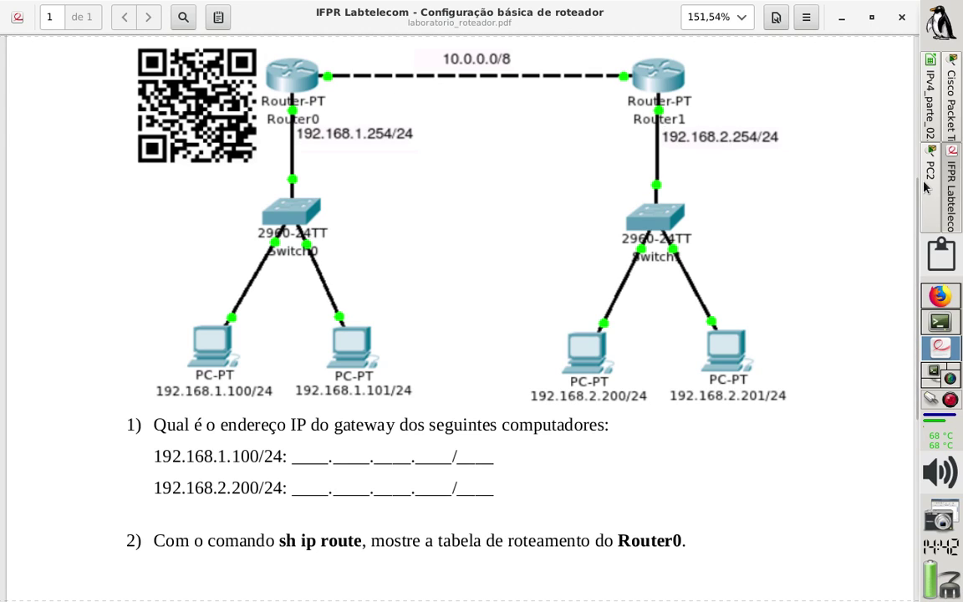
pyautogui.click(930, 96)
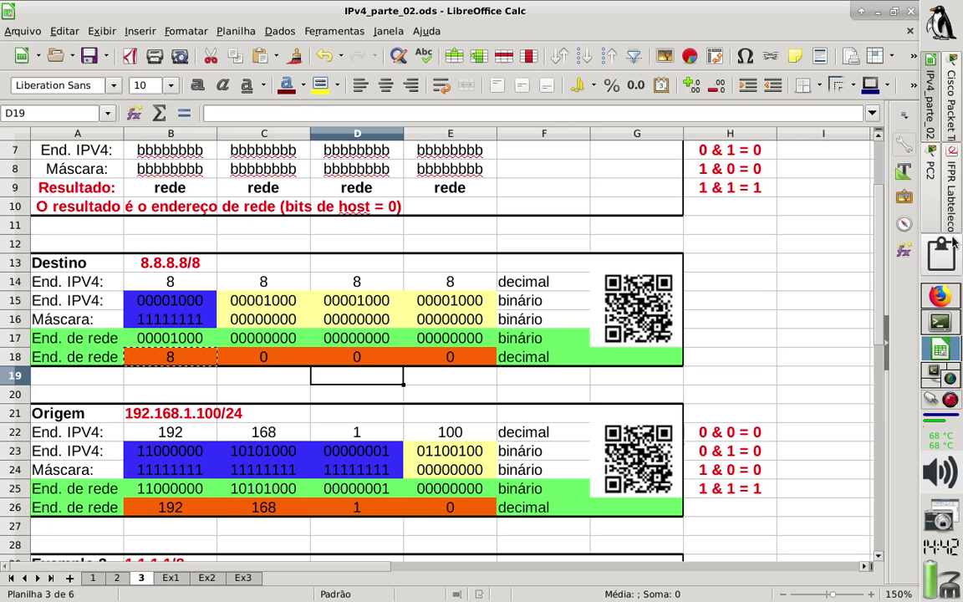
pyautogui.click(950, 94)
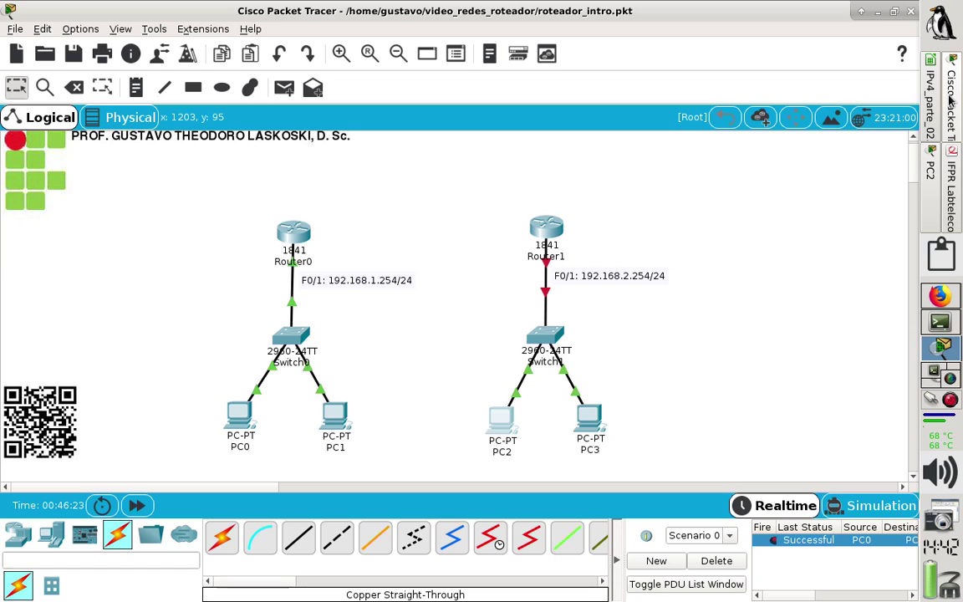
pyautogui.click(499, 424)
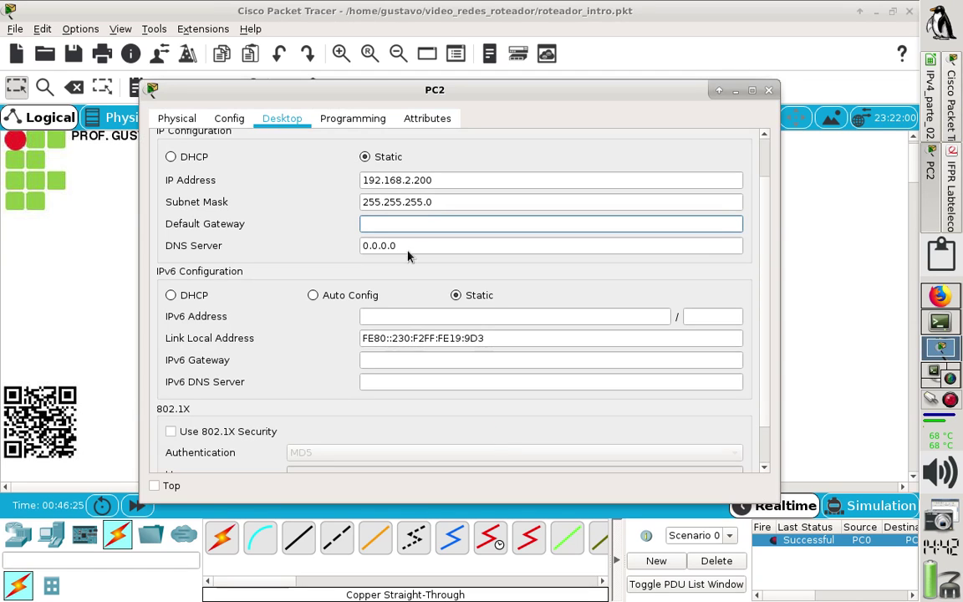
pyautogui.write('192.168.2.254')
# Copy 192.168.2.254 into PC2's DNS server field and close its settings.
pyautogui.moveTo(437, 224); pyautogui.dragTo(219, 189)
pyautogui.hotkey('ctrl', 'c')
pyautogui.press('Tab')
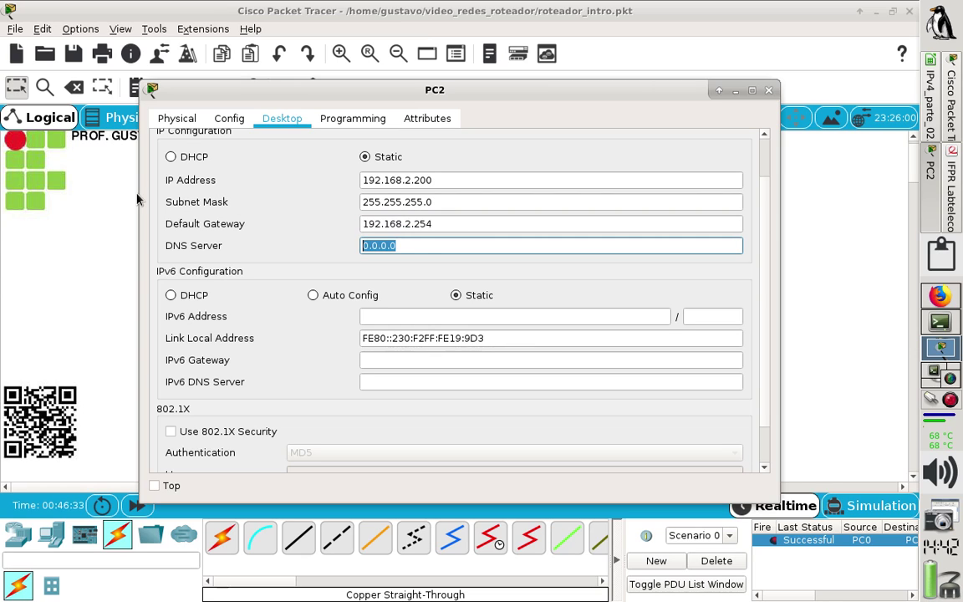
pyautogui.hotkey('ctrl', 'v')
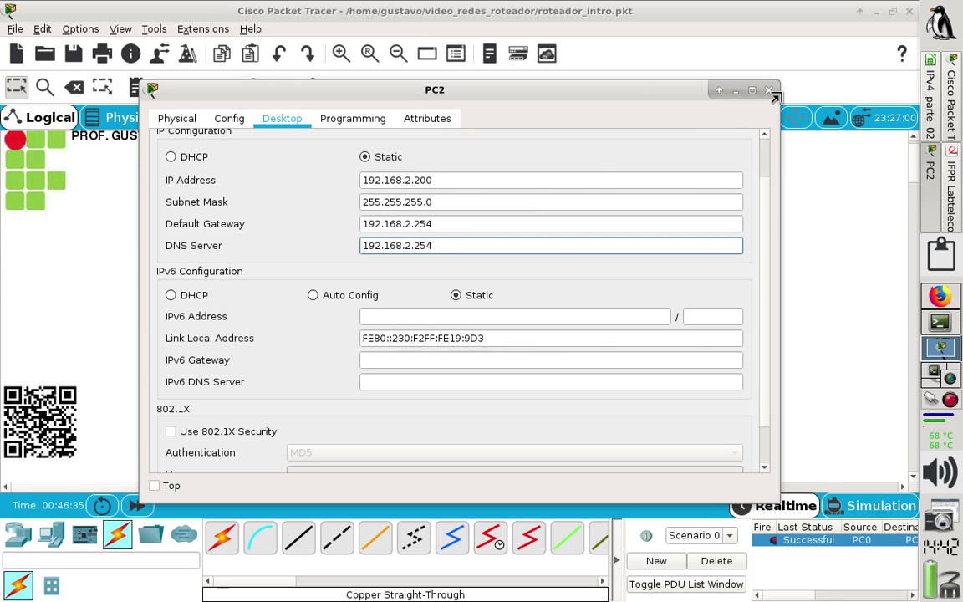
pyautogui.click(769, 91)
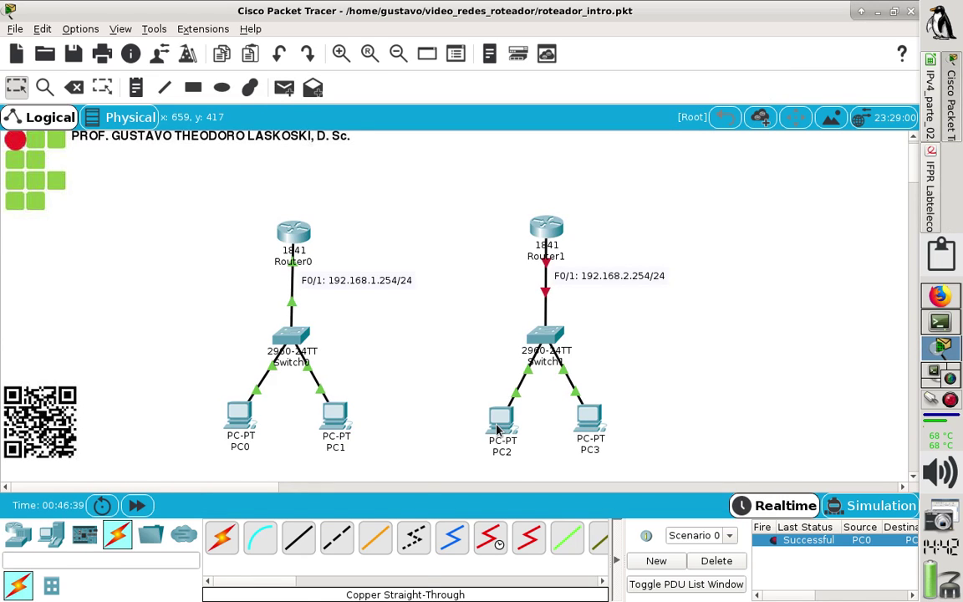
# Set PC3 to IP 192.168.2.201, mask 255.255.255.0, gateway and DNS 192.168.2.254.
pyautogui.moveTo(497, 430)
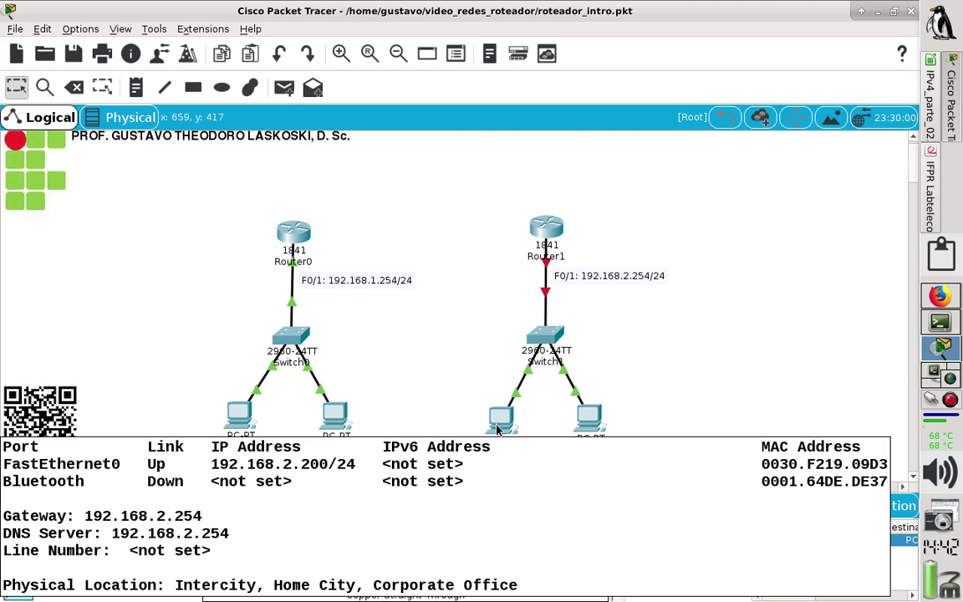
pyautogui.click(588, 425)
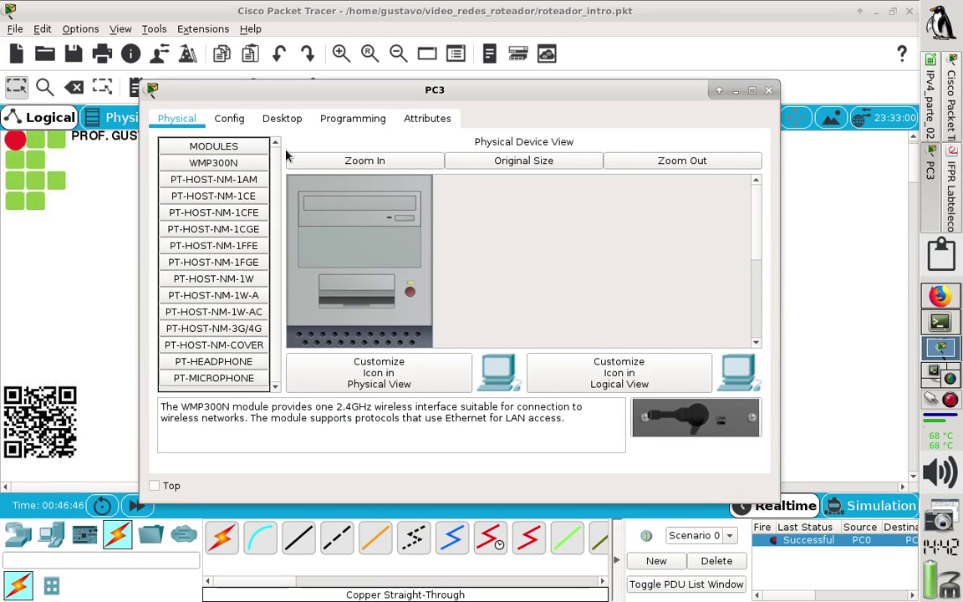
pyautogui.click(281, 119)
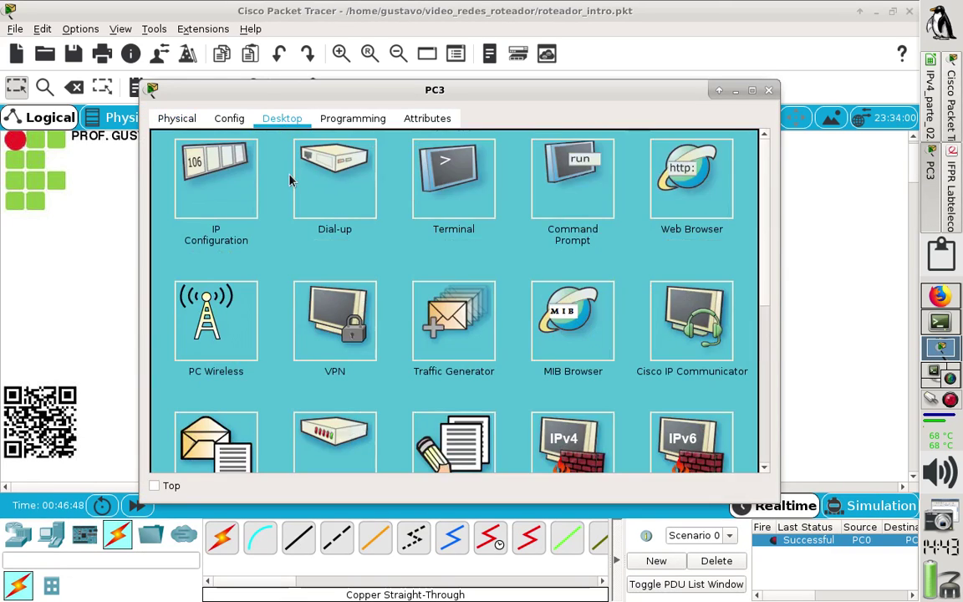
pyautogui.click(215, 160)
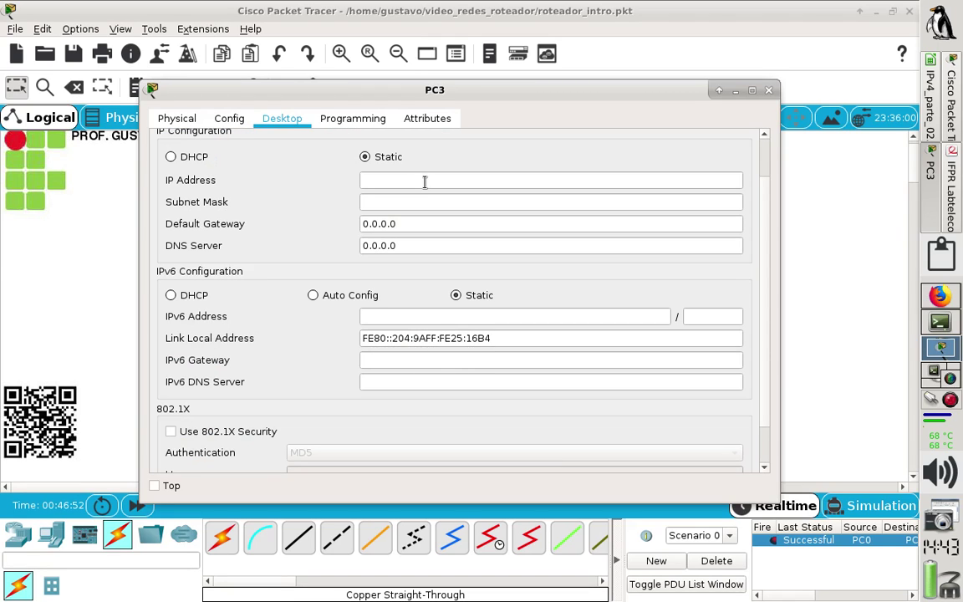
pyautogui.click(539, 182)
pyautogui.write('192.16')
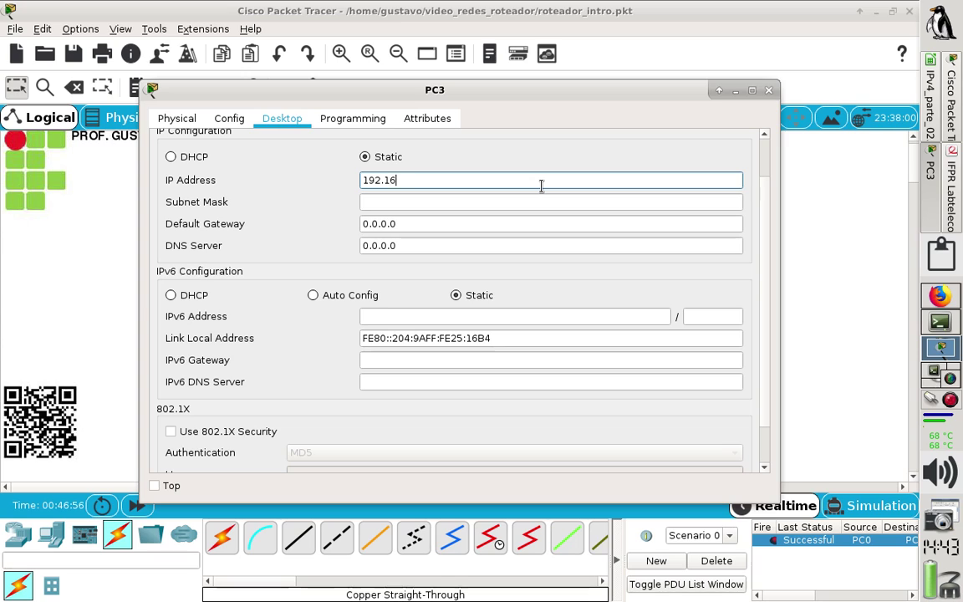
pyautogui.write('8.2.20')
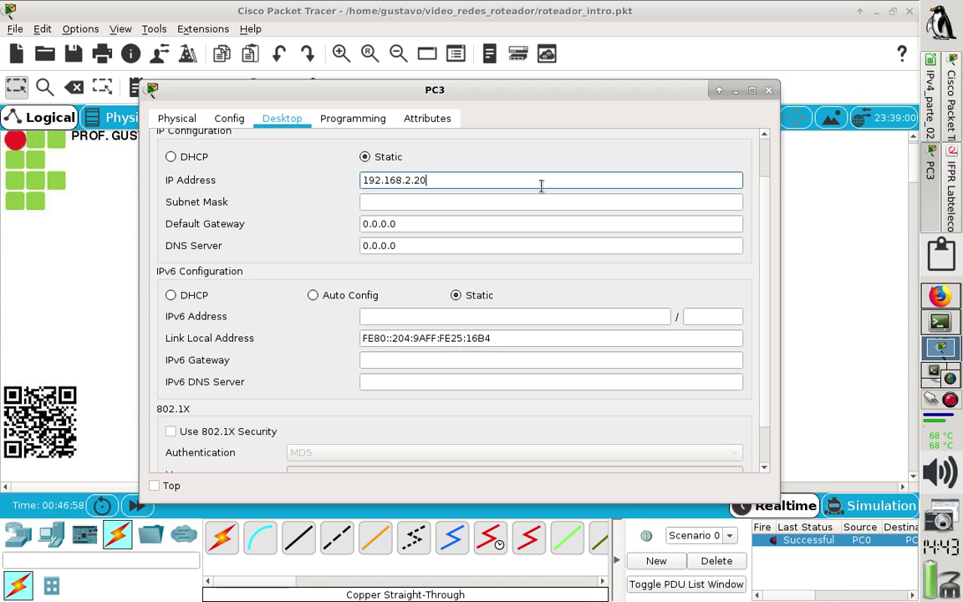
pyautogui.write('1')
pyautogui.click(526, 205)
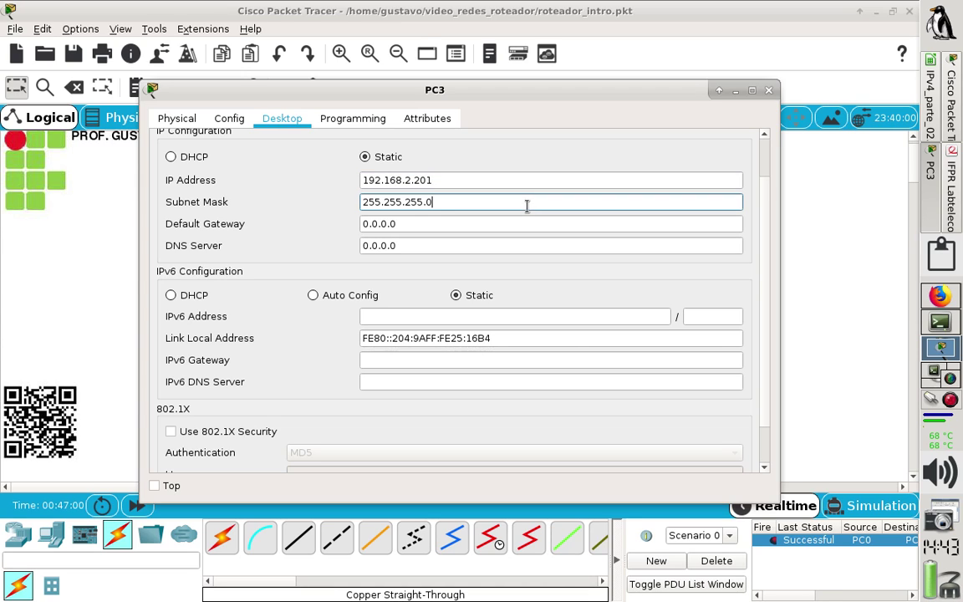
pyautogui.click(488, 223)
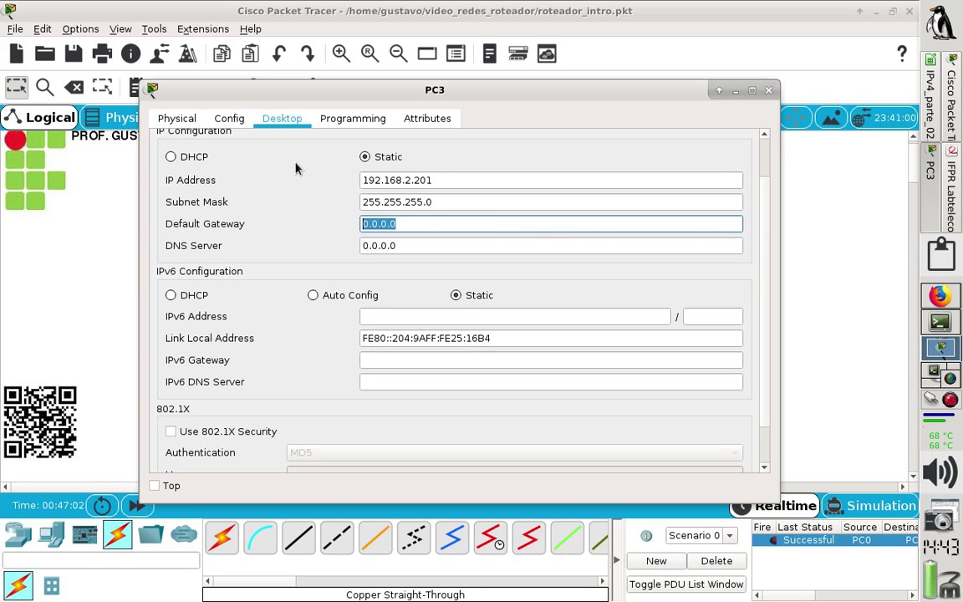
pyautogui.write('192.168.2.254')
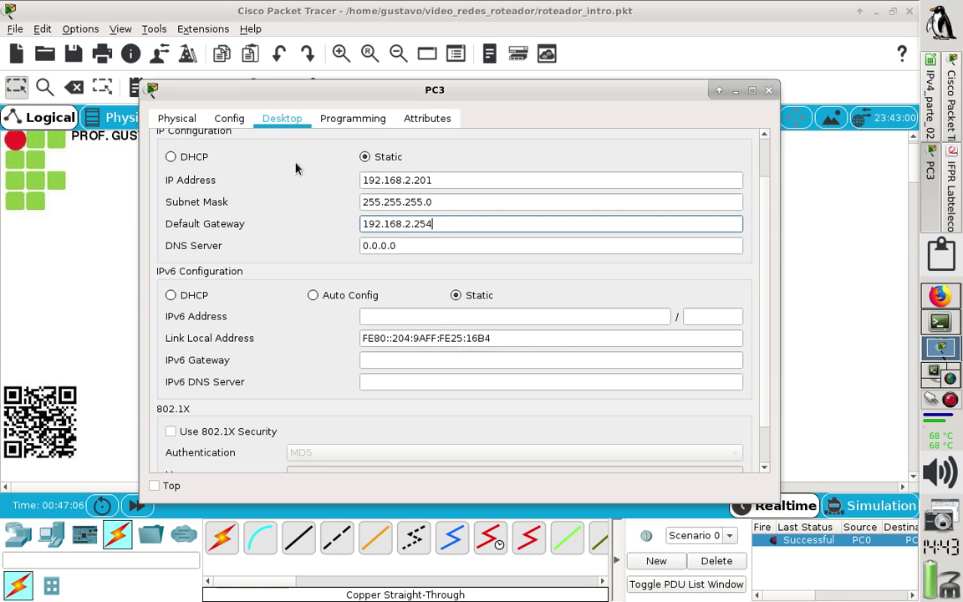
pyautogui.press('Tab')
pyautogui.write('192.')
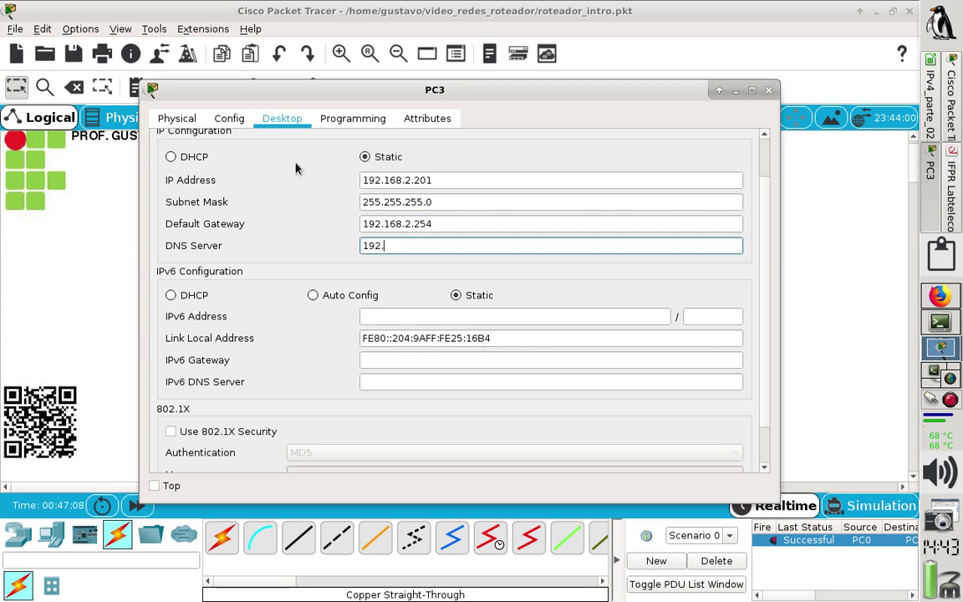
pyautogui.write('168.2.254')
# Close PC3's settings and add a simple PDU test ping from PC2 to PC3.
pyautogui.click(768, 90)
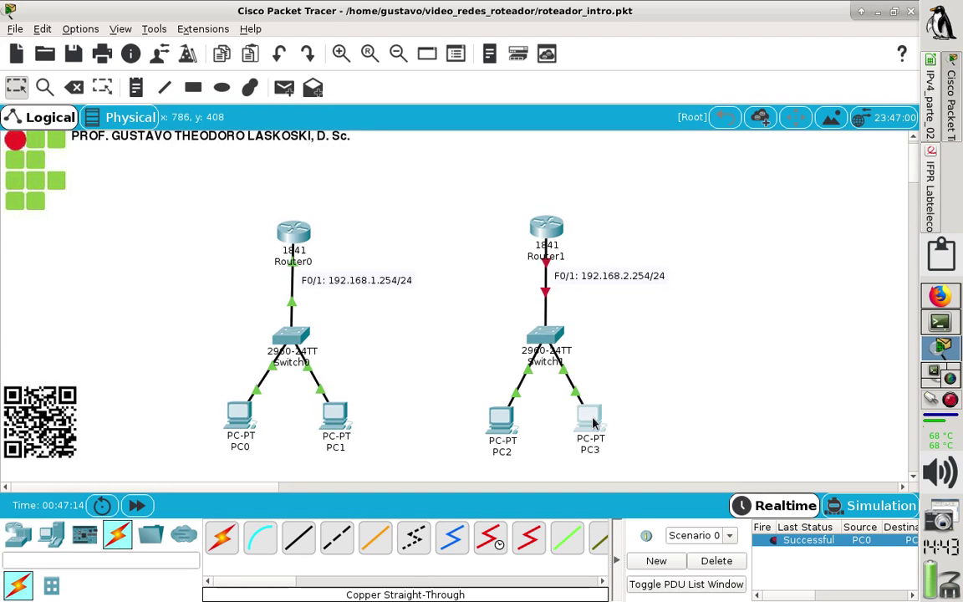
pyautogui.moveTo(598, 423)
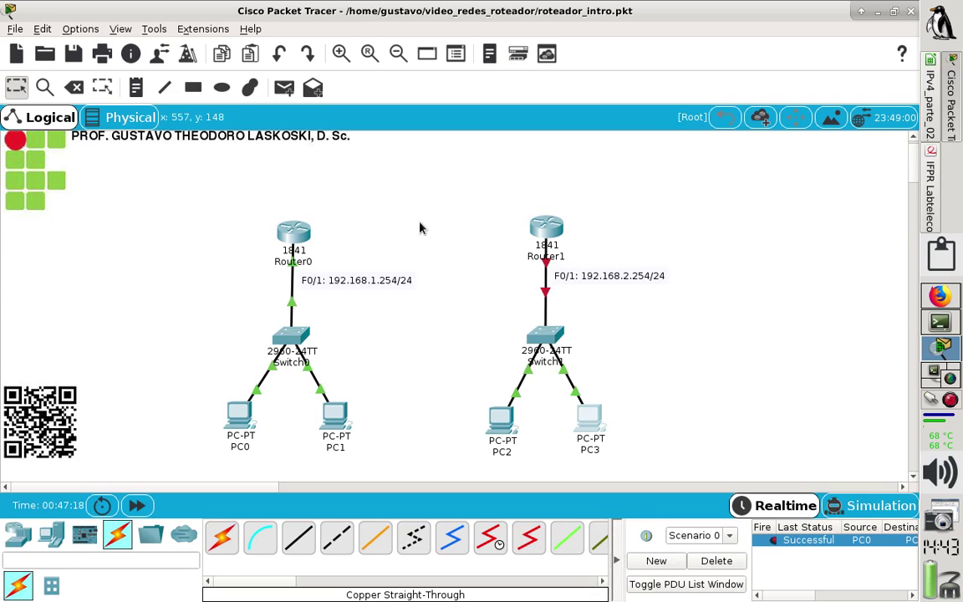
pyautogui.click(284, 92)
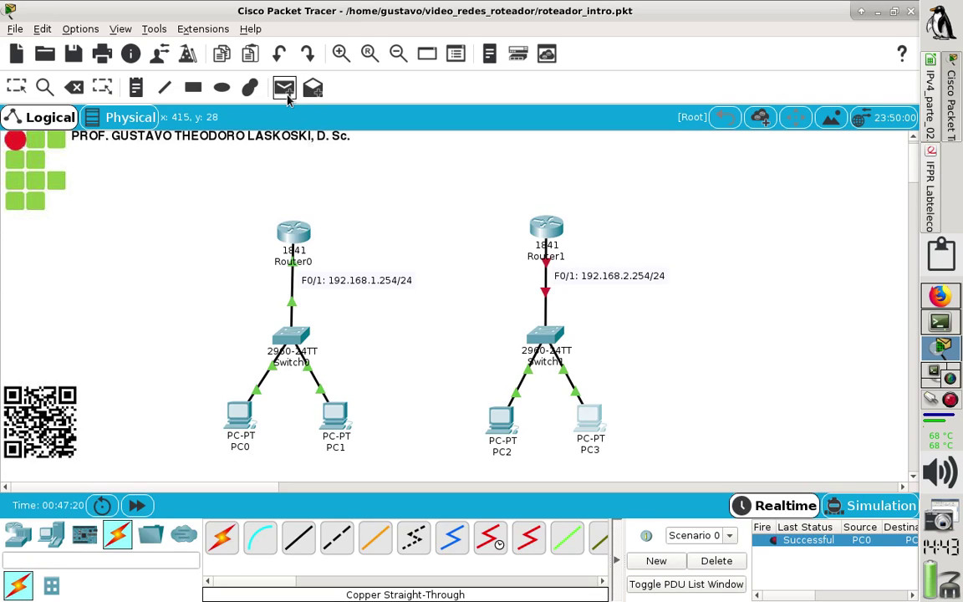
pyautogui.click(500, 436)
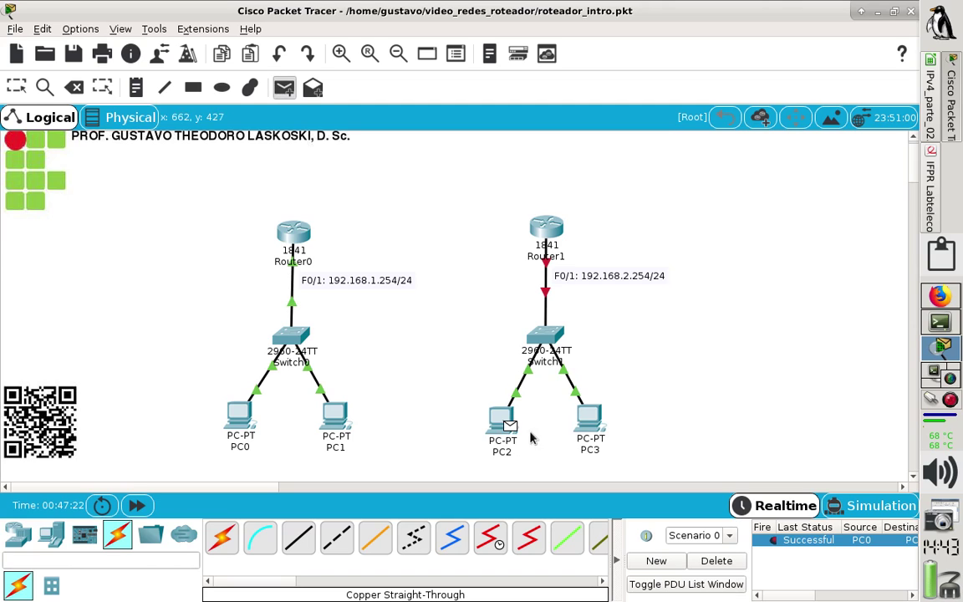
pyautogui.click(588, 415)
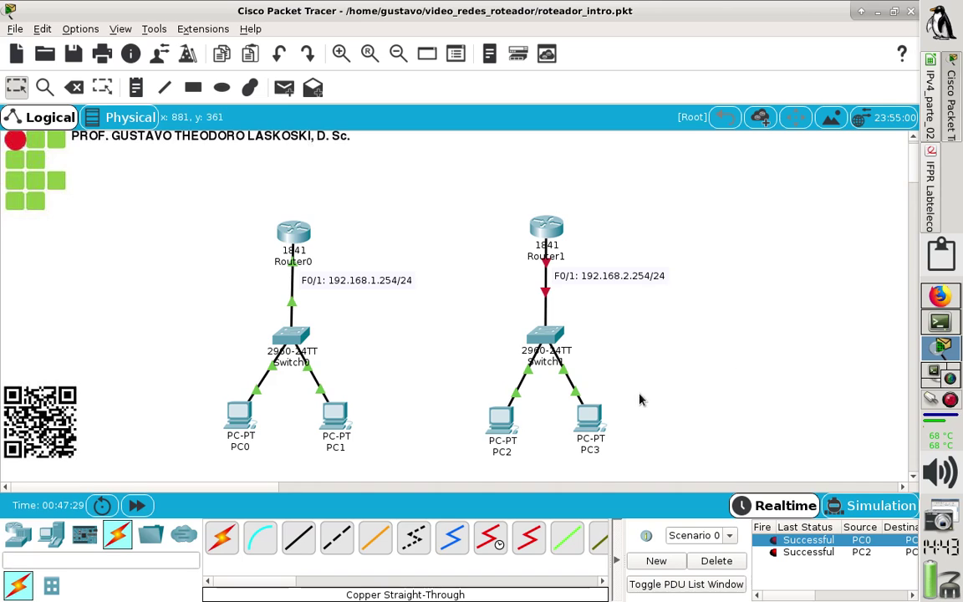
pyautogui.moveTo(591, 422); pyautogui.dragTo(596, 427)
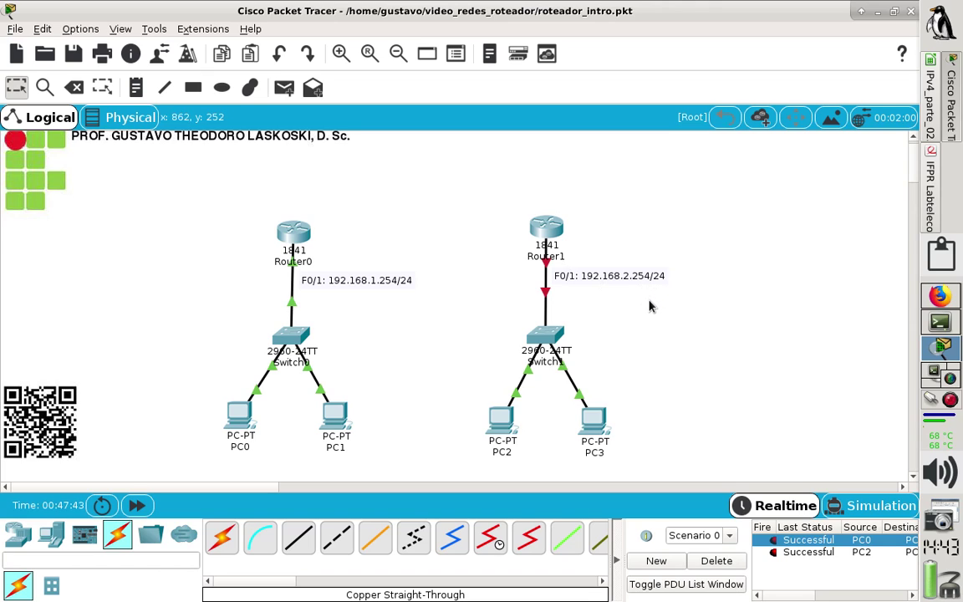
# Open Router1's maximized CLI, decline the initial setup dialog, and enter privileged mode with en.
pyautogui.click(548, 228)
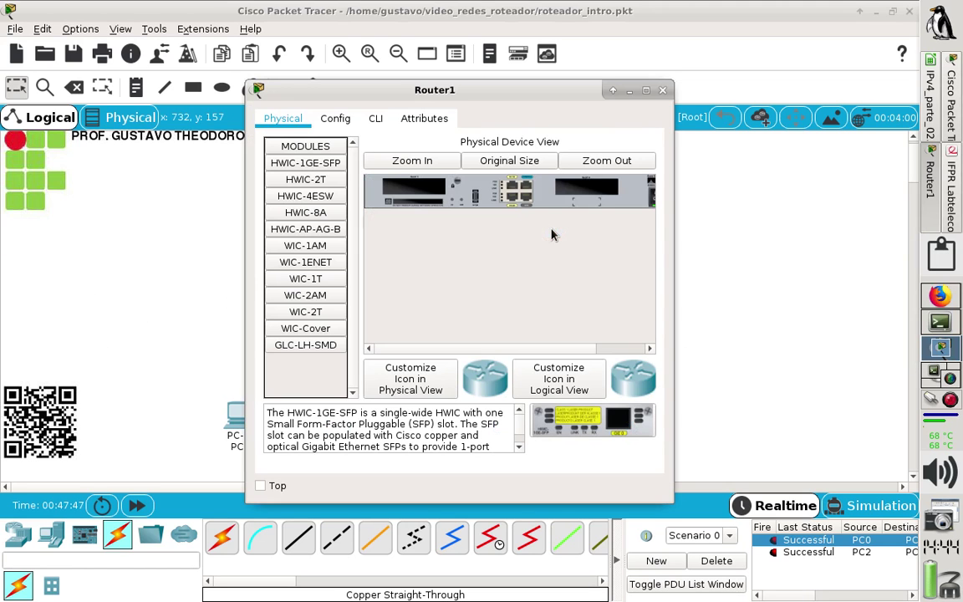
pyautogui.click(376, 119)
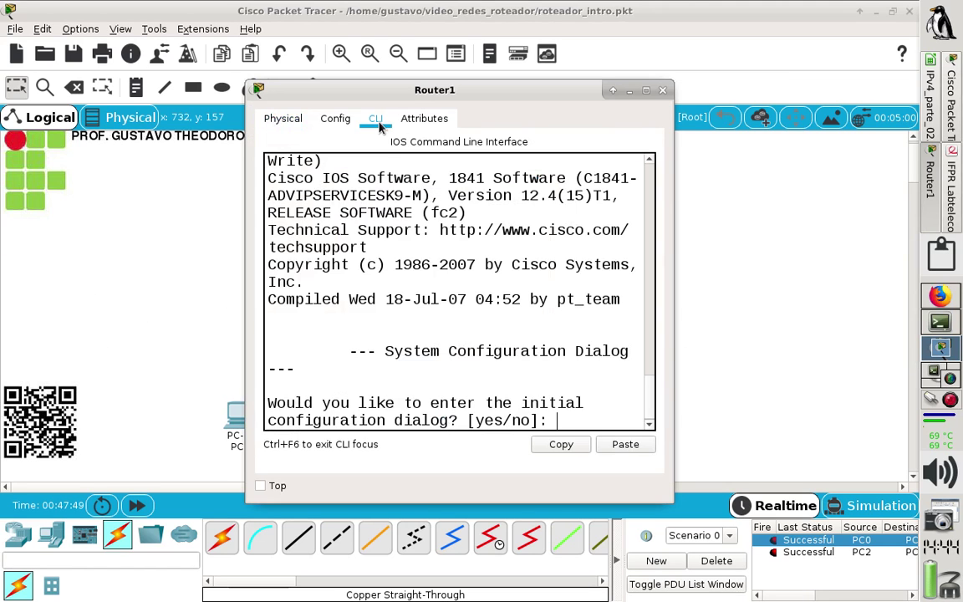
pyautogui.click(645, 90)
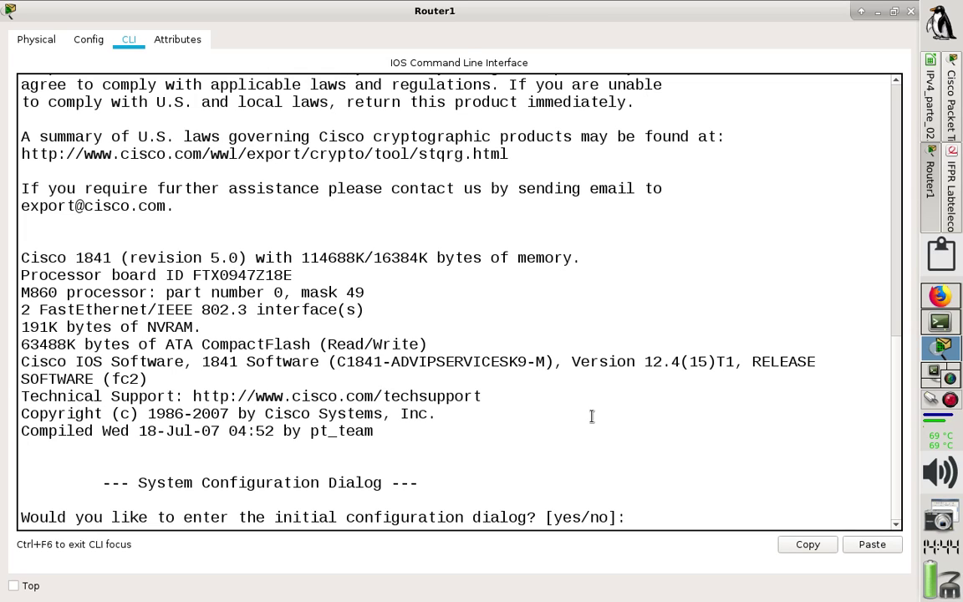
pyautogui.write('no')
pyautogui.press('Return')
pyautogui.press('Return')
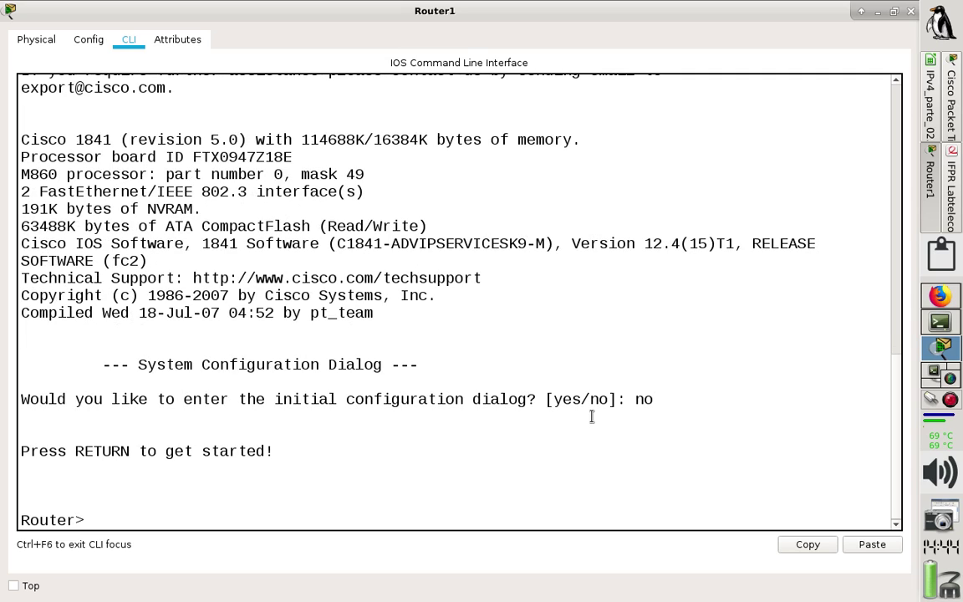
pyautogui.write('en')
pyautogui.press('Return')
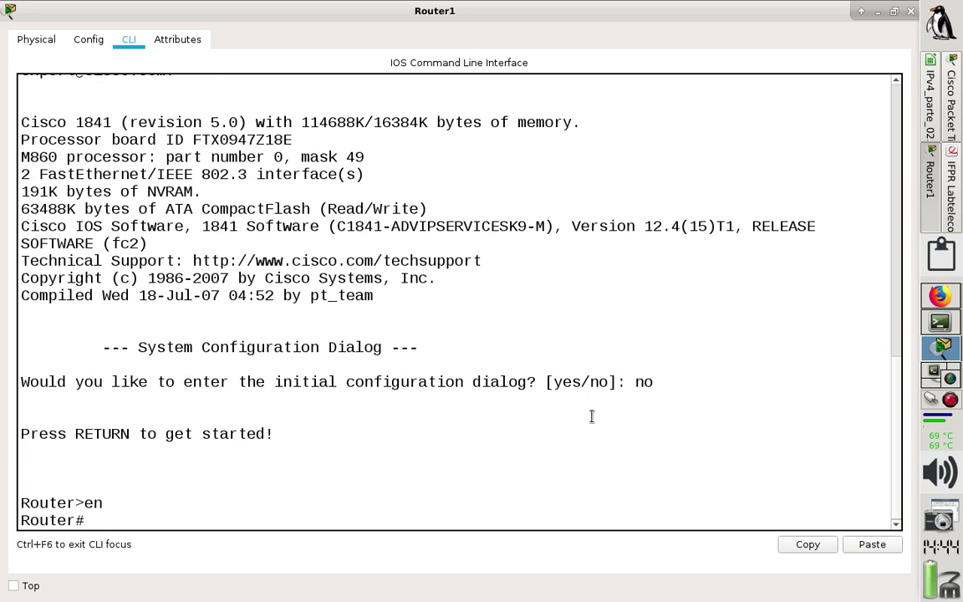
# Enter global configuration with conf t and select interface f0/1.
pyautogui.write('conf t')
pyautogui.press('Return')
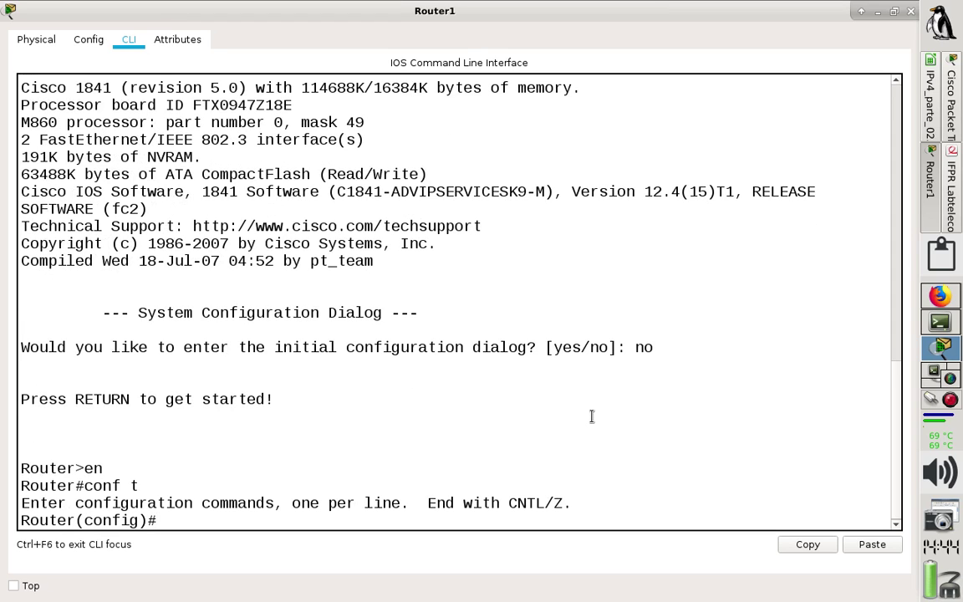
pyautogui.write('intf')
pyautogui.press('BackSpace')
pyautogui.write('f0/1')
pyautogui.press('Return')
# Assign f0/1 the address 192.168.2.254 255.255.255.0 and highlight its 192.168.2 network part.
pyautogui.write('ip add')
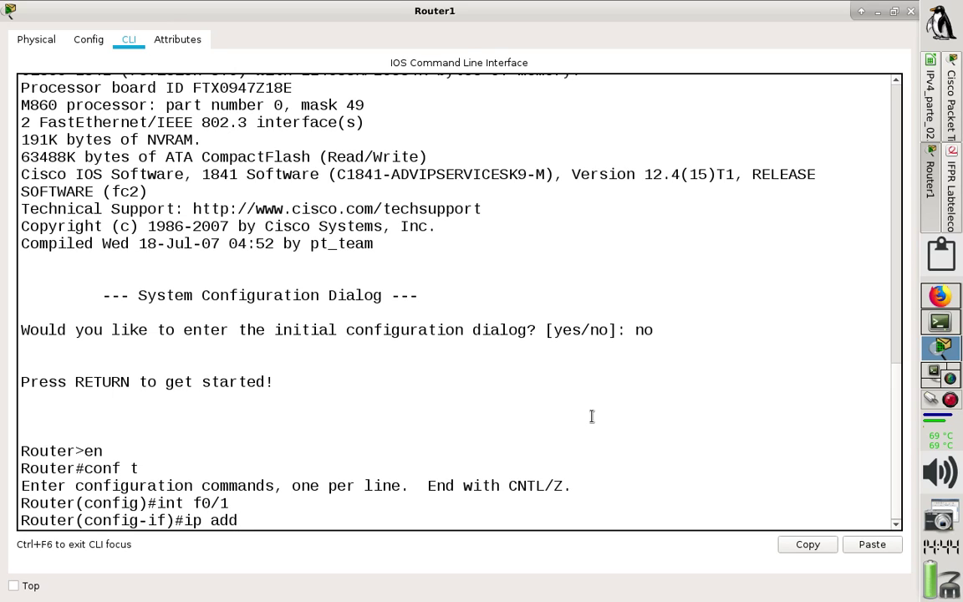
pyautogui.press('Tab')
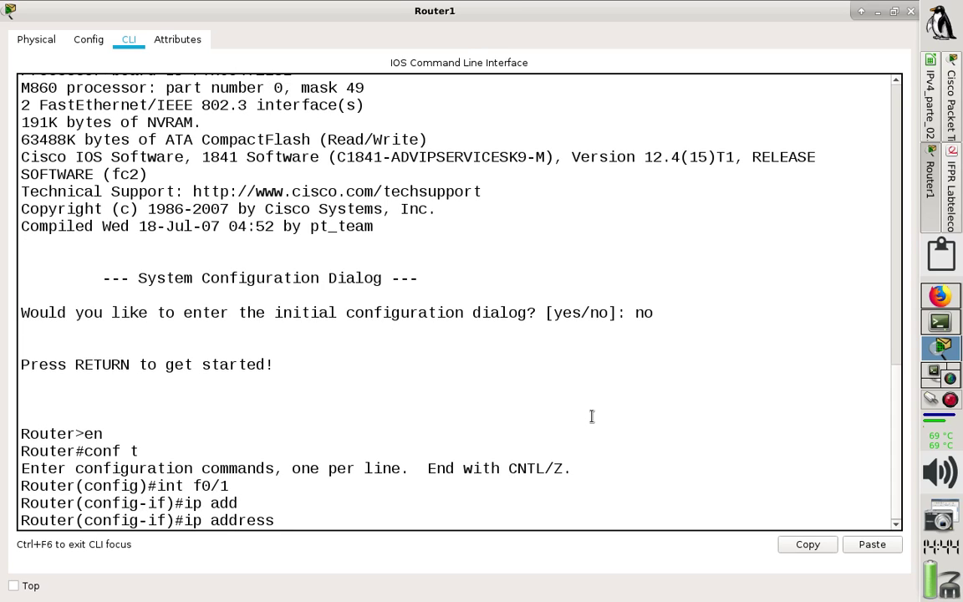
pyautogui.press('BackSpace')
pyautogui.press('BackSpace')
pyautogui.press('BackSpace')
pyautogui.press('BackSpace')
pyautogui.press('BackSpace')
pyautogui.write('192.168')
pyautogui.write('.2')
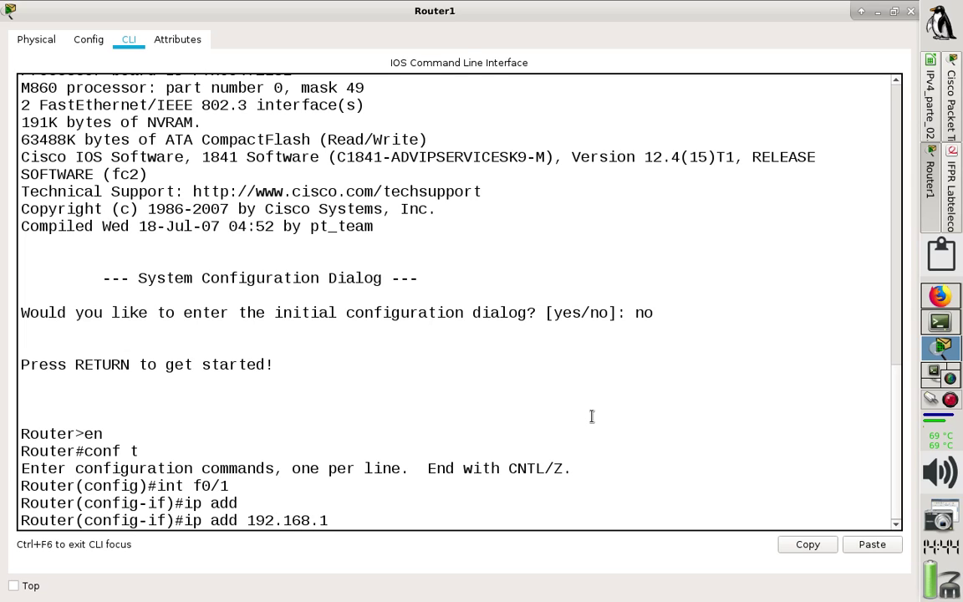
pyautogui.write('.254 255.255.255')
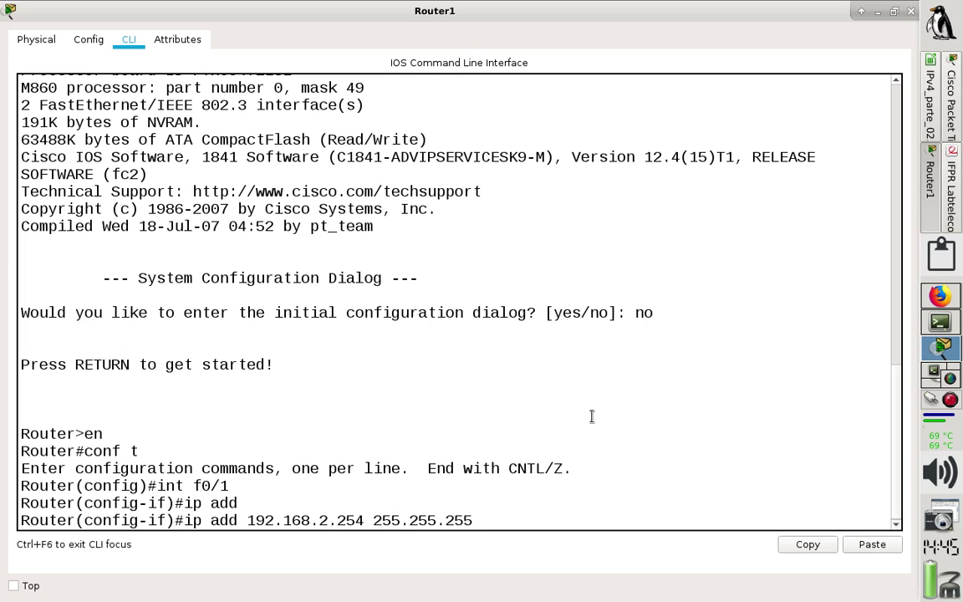
pyautogui.write('.0')
pyautogui.press('Return')
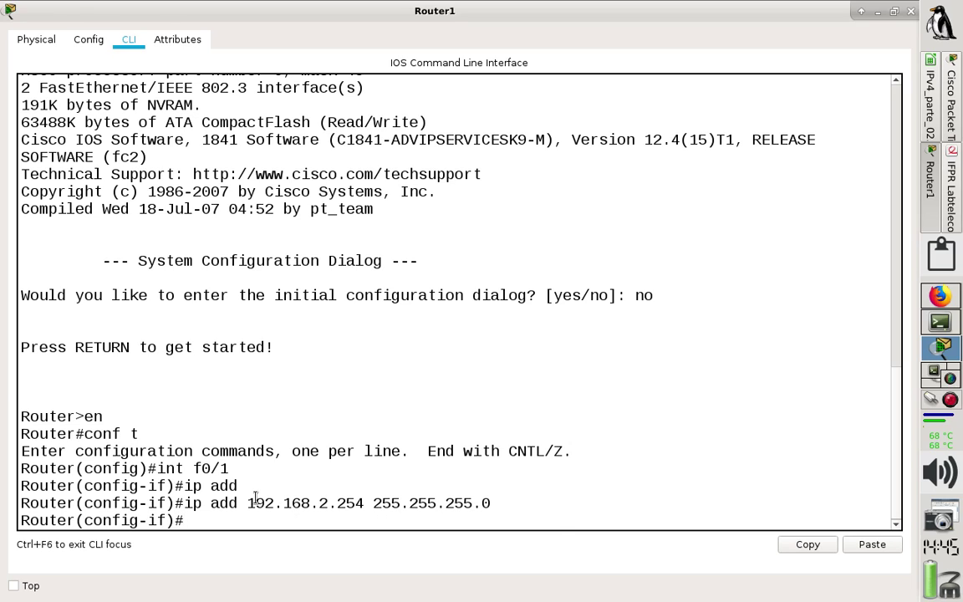
pyautogui.moveTo(250, 502); pyautogui.dragTo(486, 502)
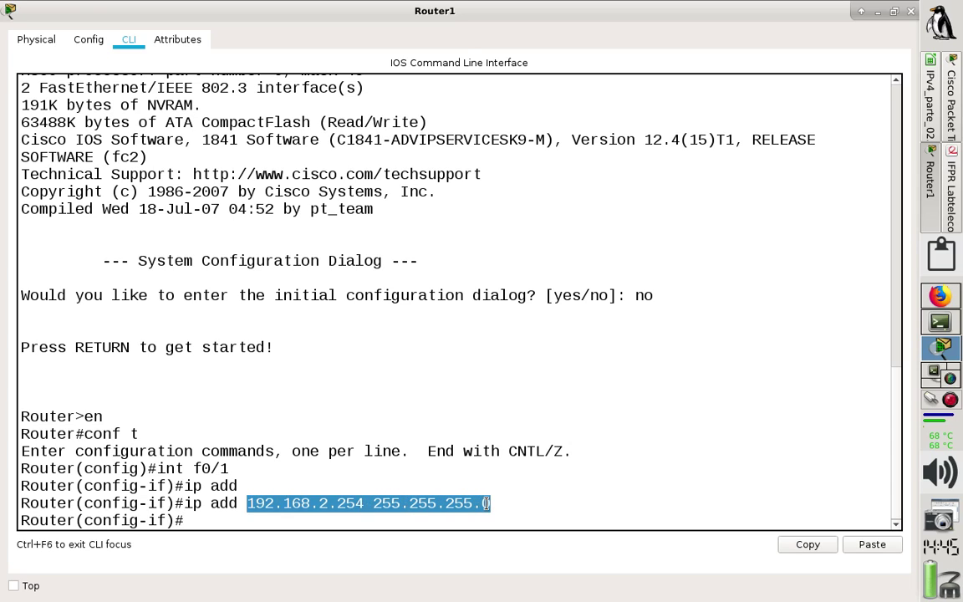
pyautogui.click(248, 502)
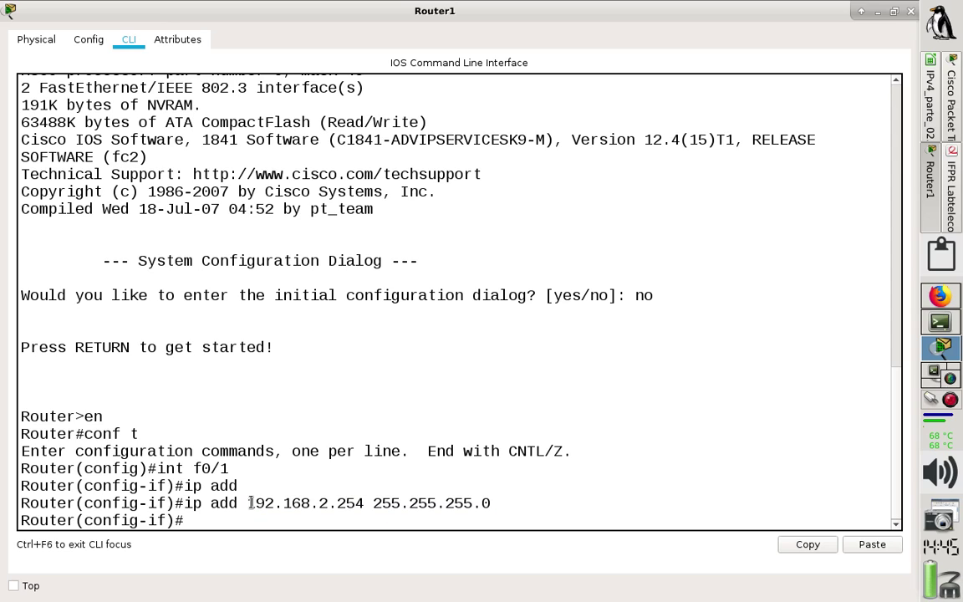
pyautogui.moveTo(250, 502); pyautogui.dragTo(326, 503)
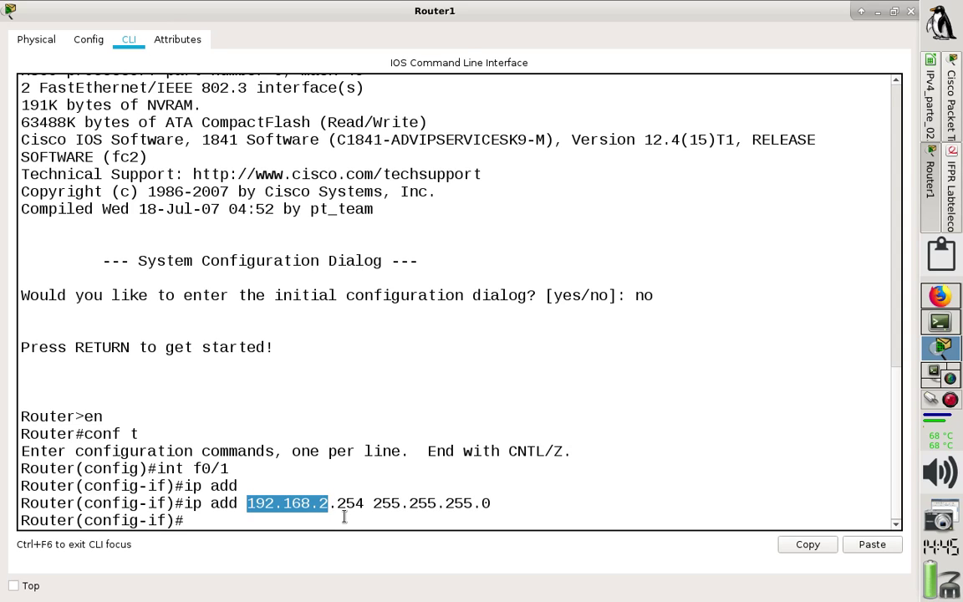
pyautogui.click(261, 520)
# Enable Router1's f0/1 interface with no shut.
pyautogui.write('no shi')
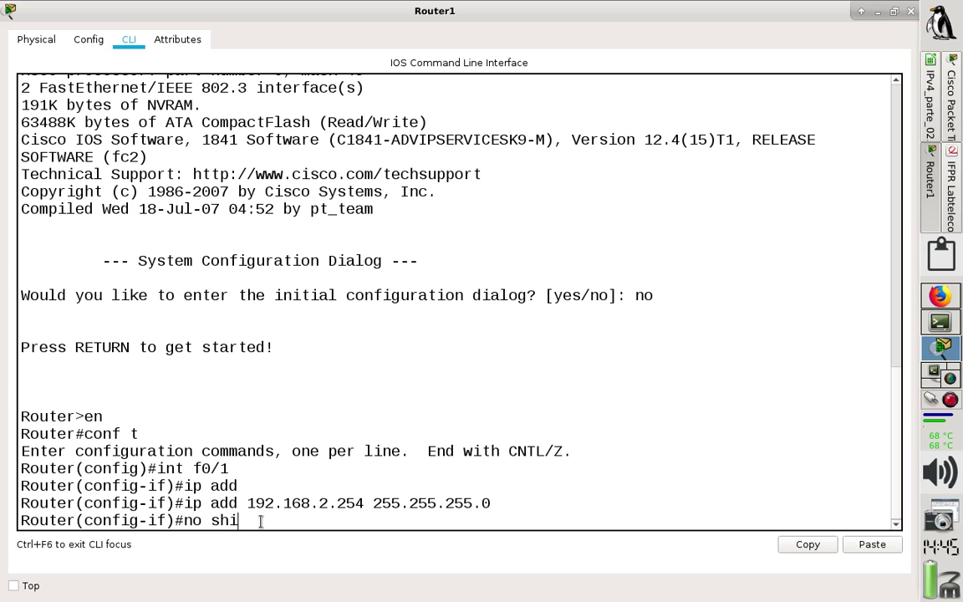
pyautogui.press('BackSpace')
pyautogui.write('ut')
pyautogui.press('Return')
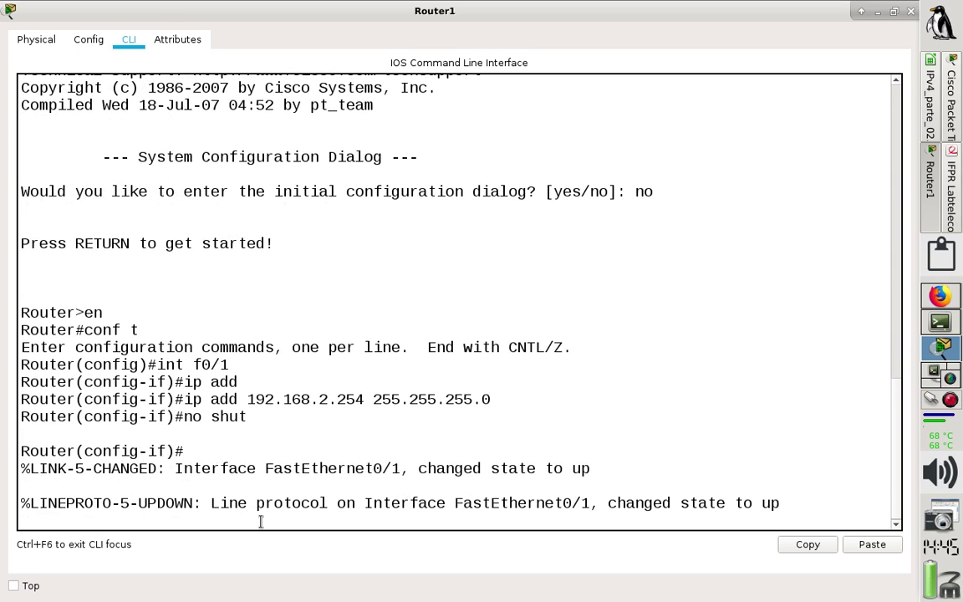
pyautogui.press('Return')
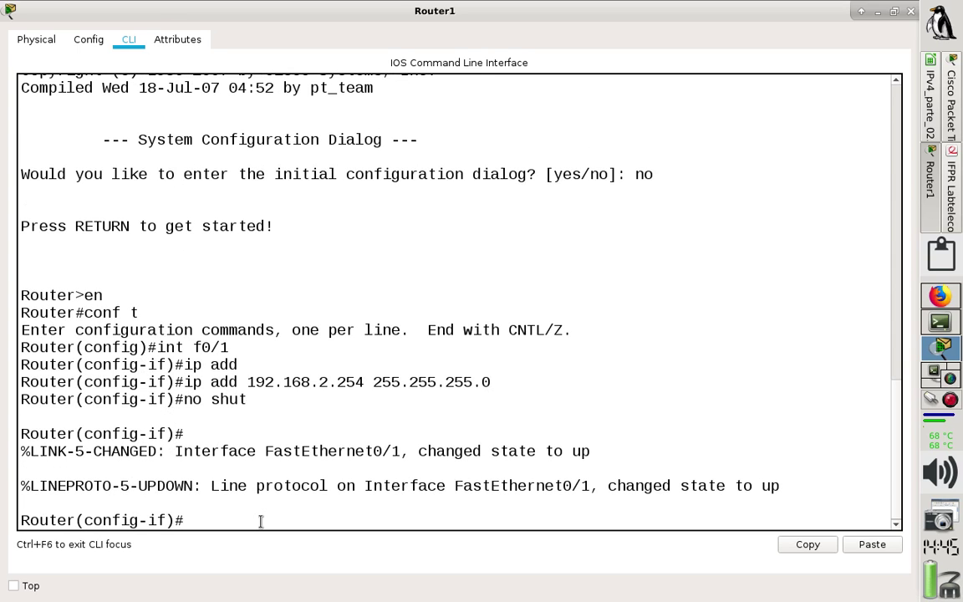
# Leave configuration mode with end and copy the interface configuration commands.
pyautogui.write('end')
pyautogui.press('Return')
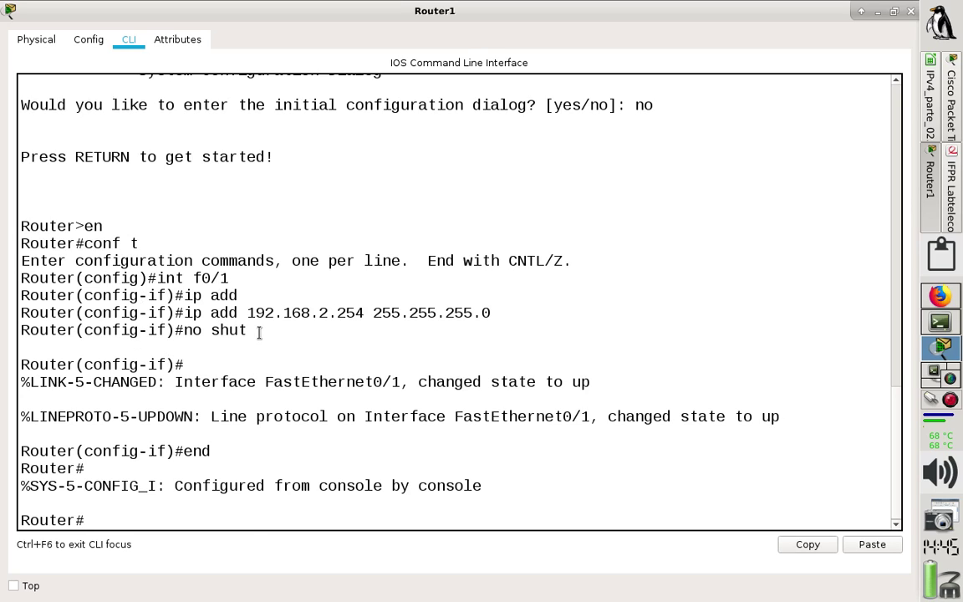
pyautogui.moveTo(259, 330); pyautogui.dragTo(19, 278)
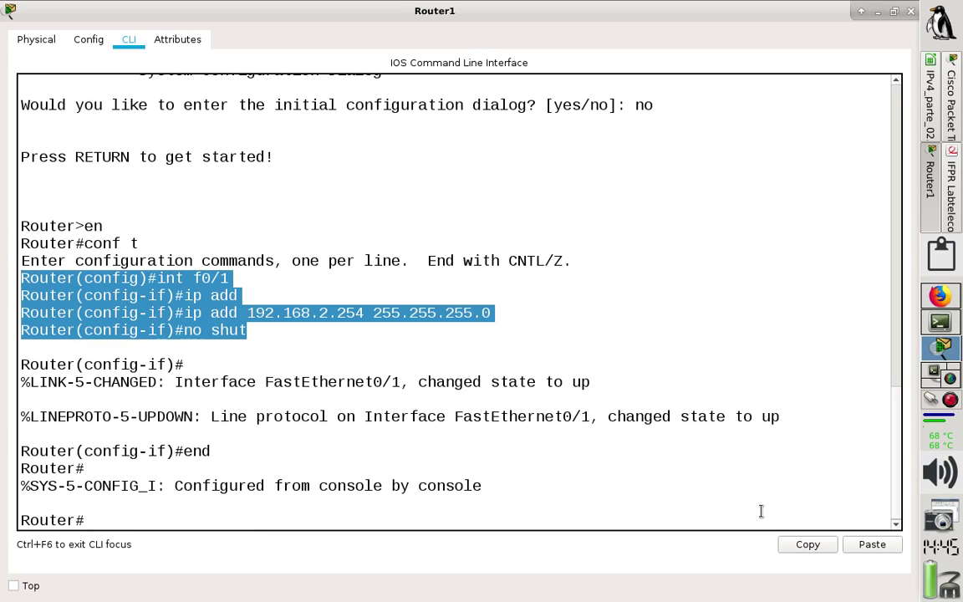
pyautogui.click(798, 545)
pyautogui.click(353, 513)
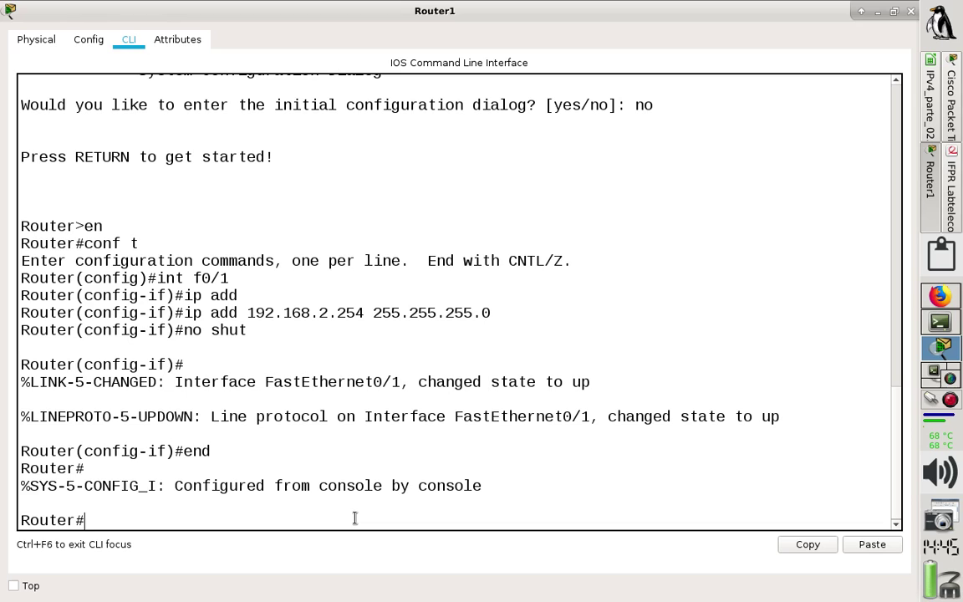
# Run sh ip route to confirm 192.168.2.0/24 is connected on FastEthernet0/1.
pyautogui.write('sh ip route')
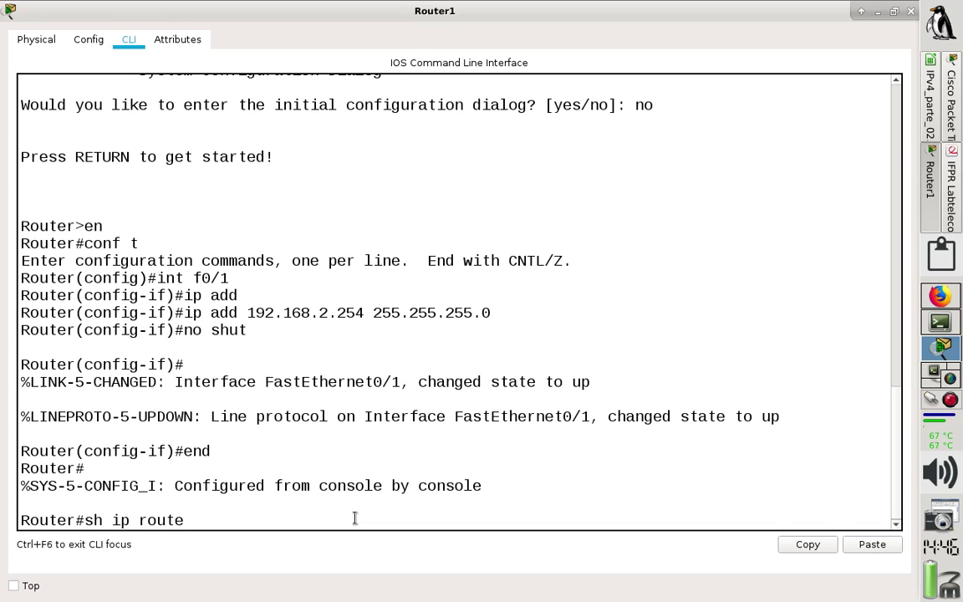
pyautogui.press('Return')
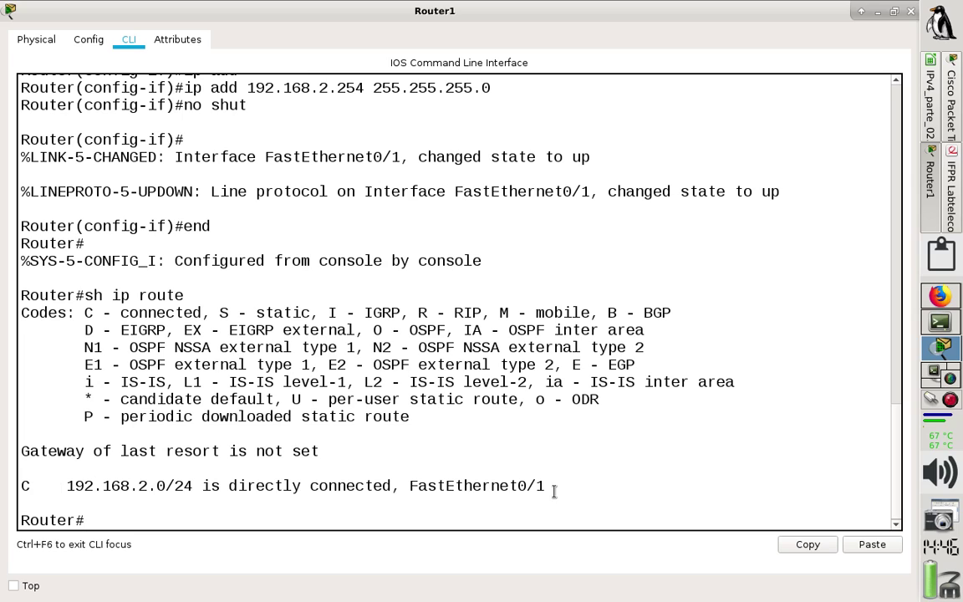
pyautogui.click(932, 321)
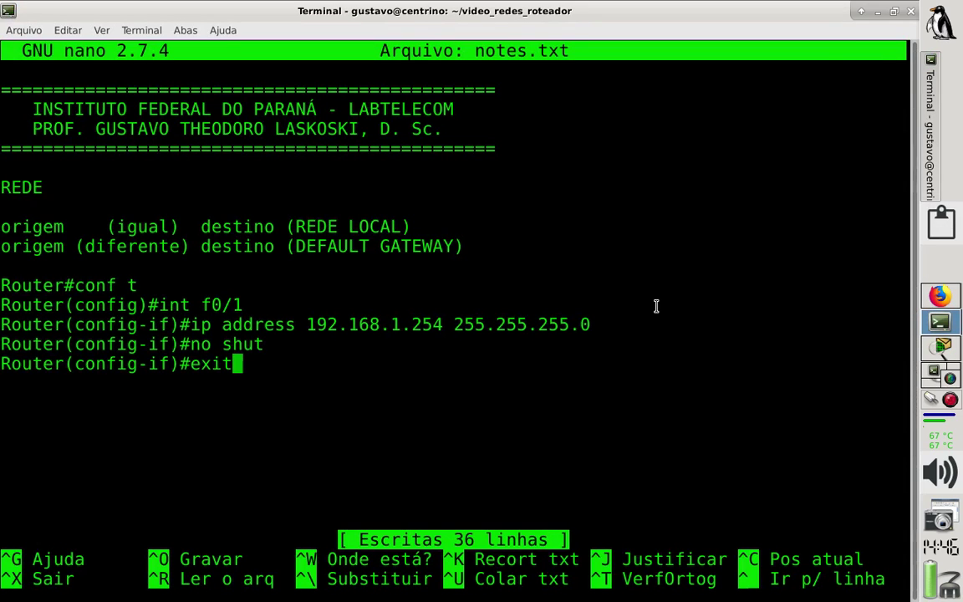
# Add a 'ROUTER 0 ===' heading line above the existing Router0 commands in notes.txt.
pyautogui.press('Return')
pyautogui.press('Return')
pyautogui.press('Up')
pyautogui.press('Up')
pyautogui.press('Up')
pyautogui.press('Up')
pyautogui.press('Up')
pyautogui.press('Up')
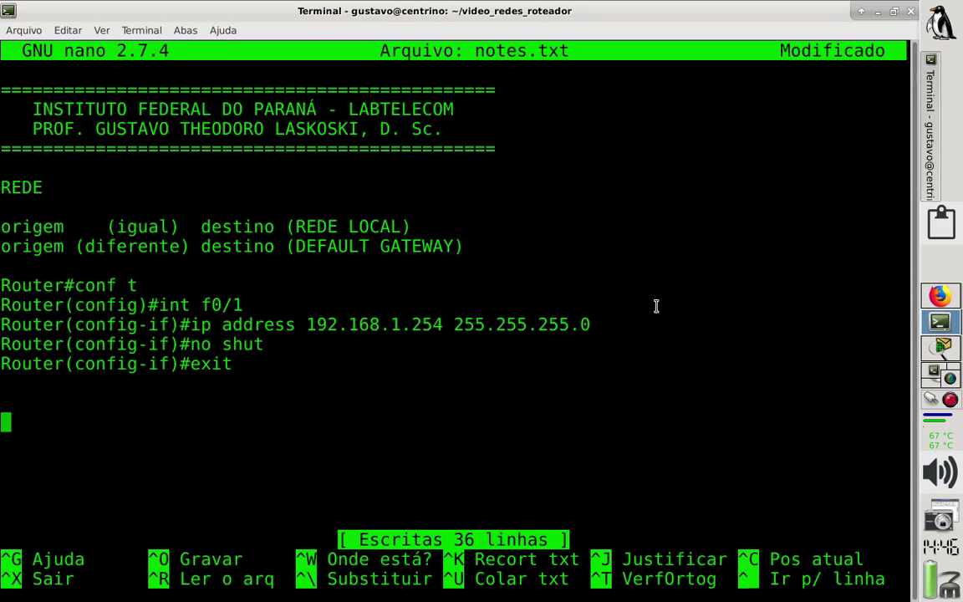
pyautogui.press('Return')
pyautogui.press('Up')
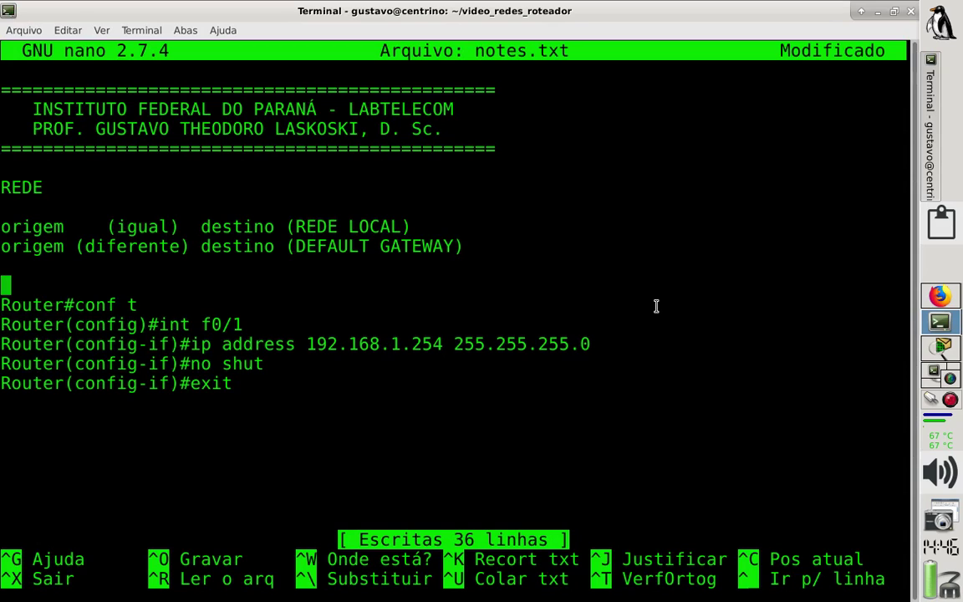
pyautogui.write('#=====')
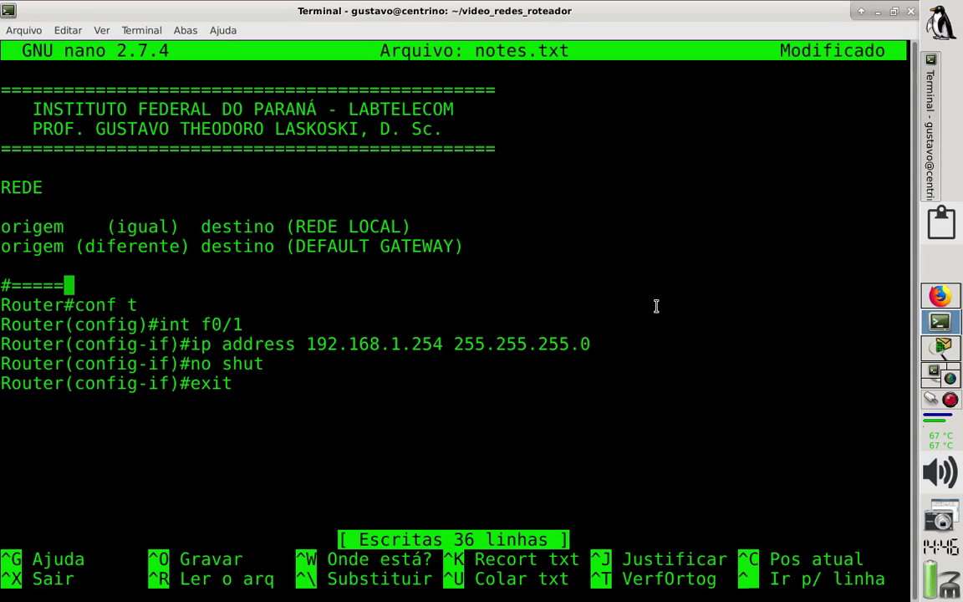
pyautogui.write('=======')
pyautogui.press('BackSpace')
pyautogui.press('BackSpace')
pyautogui.press('BackSpace')
pyautogui.press('BackSpace')
pyautogui.press('BackSpace')
pyautogui.press('BackSpace')
pyautogui.press('BackSpace')
pyautogui.press('BackSpace')
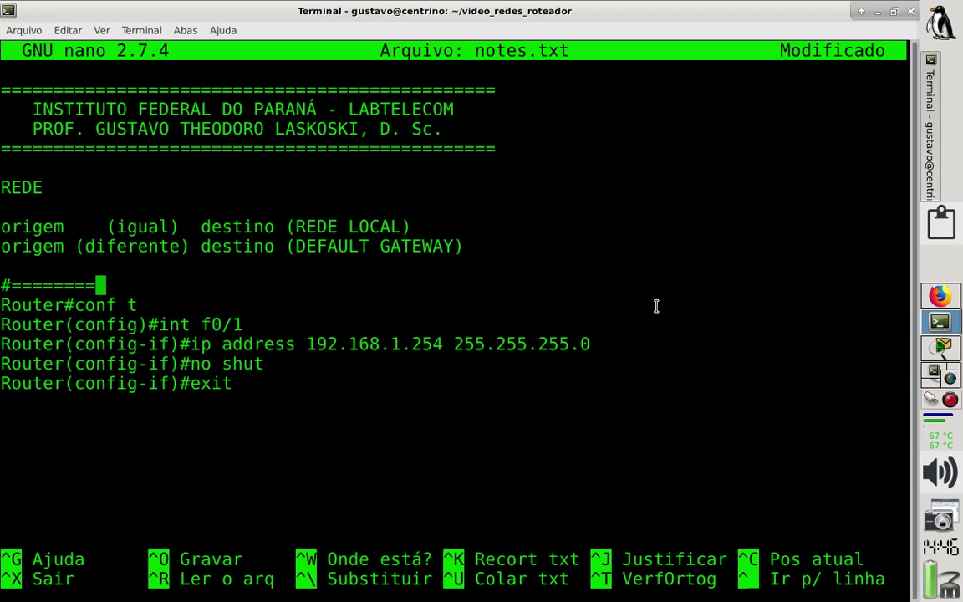
pyautogui.press('BackSpace')
pyautogui.press('BackSpace')
pyautogui.press('BackSpace')
pyautogui.press('BackSpace')
pyautogui.write('RO')
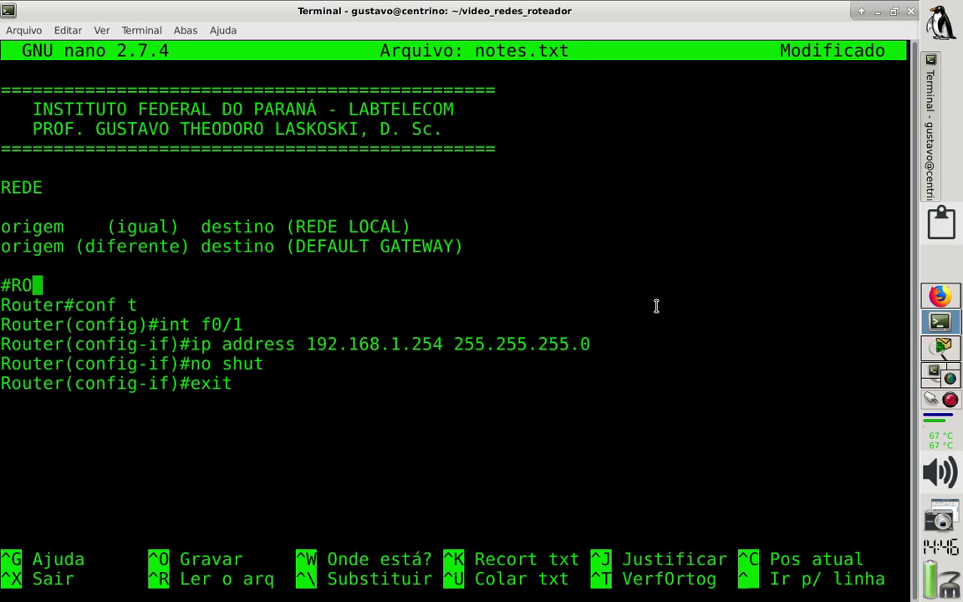
pyautogui.write('UTER 0 ---')
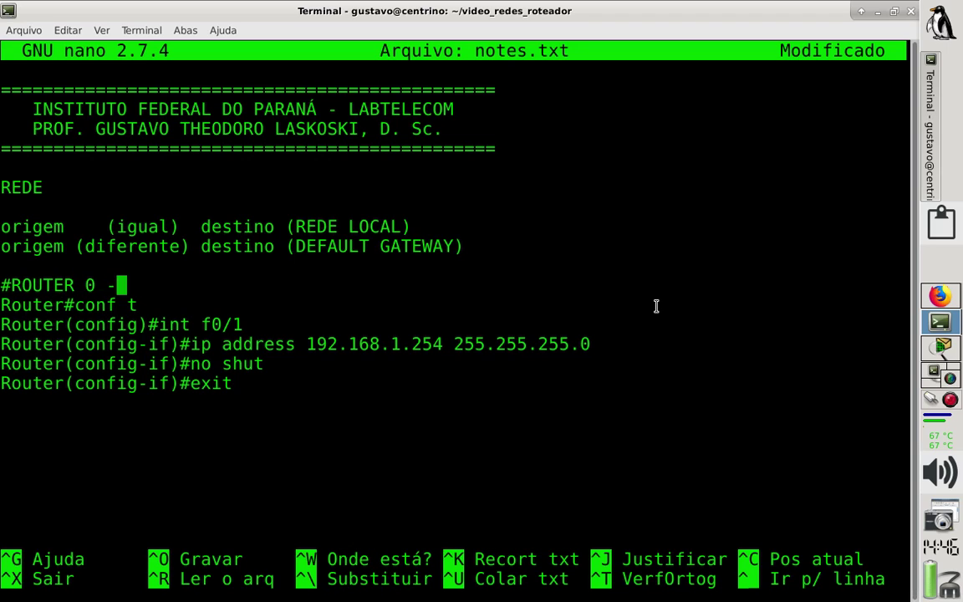
pyautogui.press('BackSpace')
pyautogui.press('BackSpace')
pyautogui.press('BackSpace')
pyautogui.write('=====')
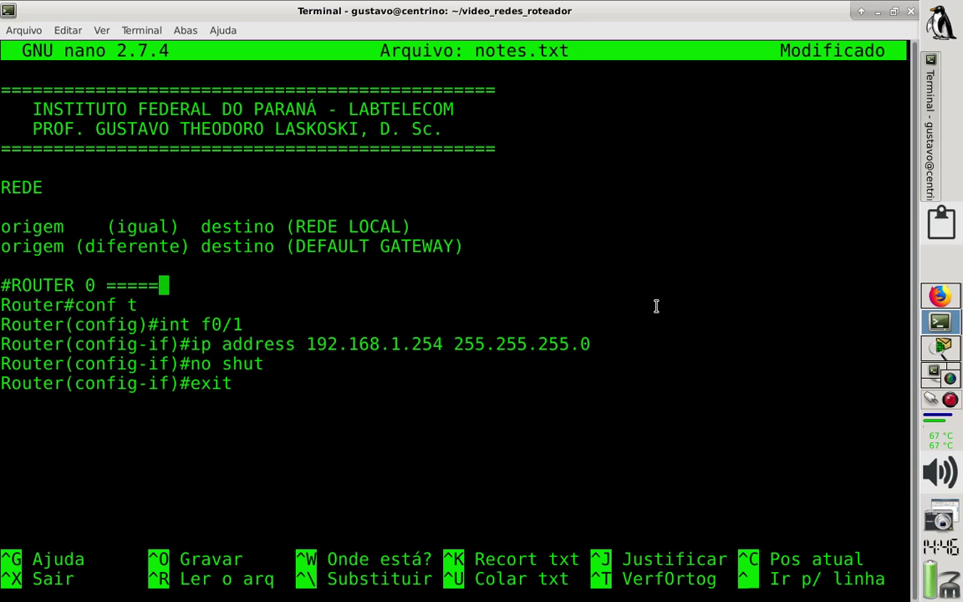
pyautogui.write('===================')
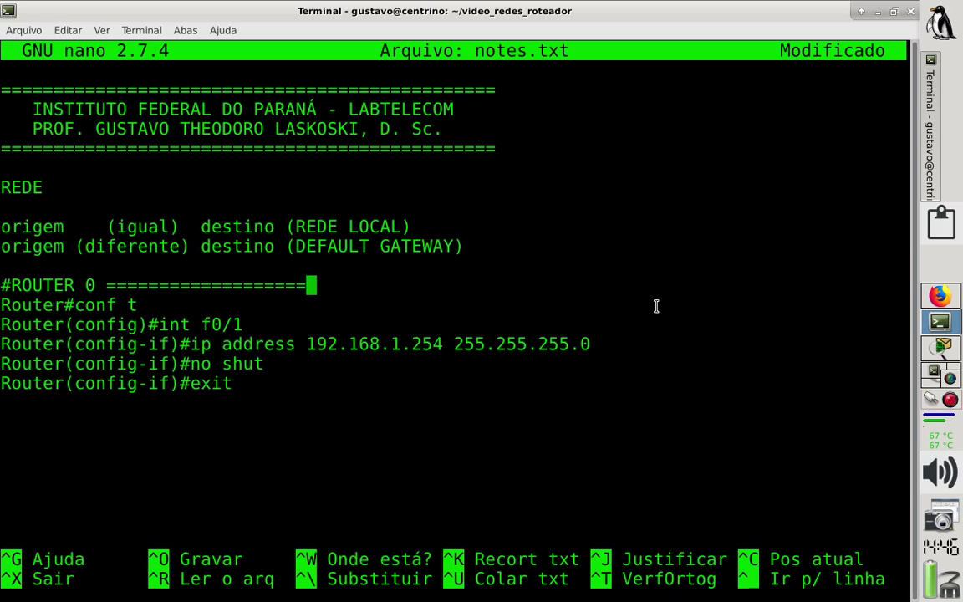
pyautogui.write('================')
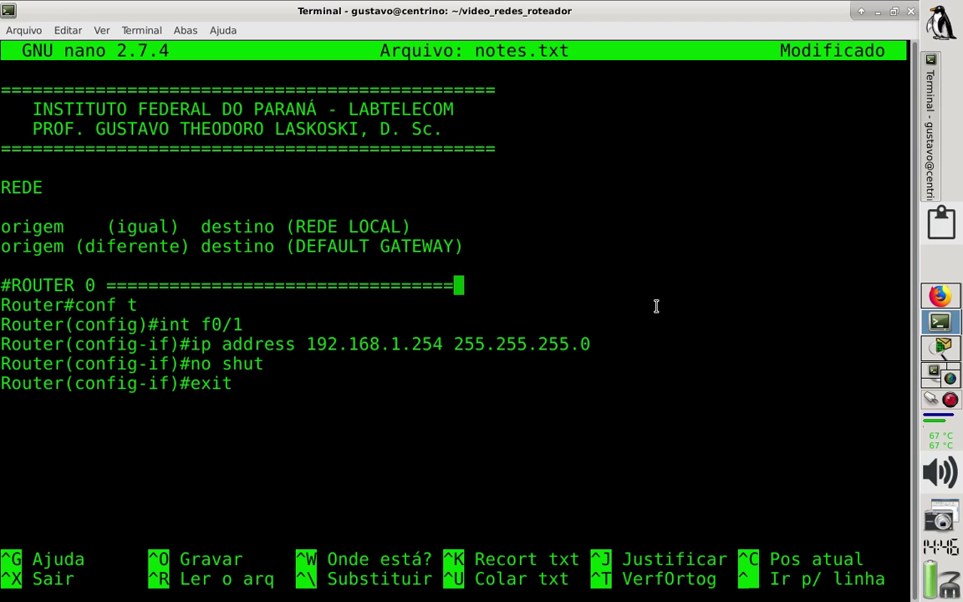
pyautogui.write('=======')
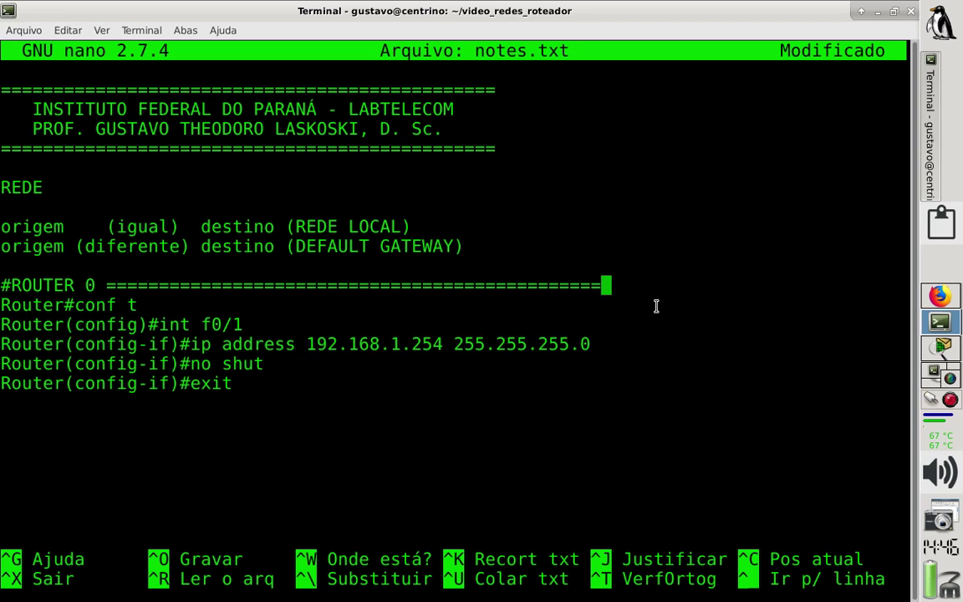
# Add a '#ROUTER 1 ===' heading below and paste Router1's commands under it.
pyautogui.press('Down')
pyautogui.press('Down')
pyautogui.press('Down')
pyautogui.press('Down')
pyautogui.press('Down')
pyautogui.press('Down')
pyautogui.press('Down')
pyautogui.write('#RO')
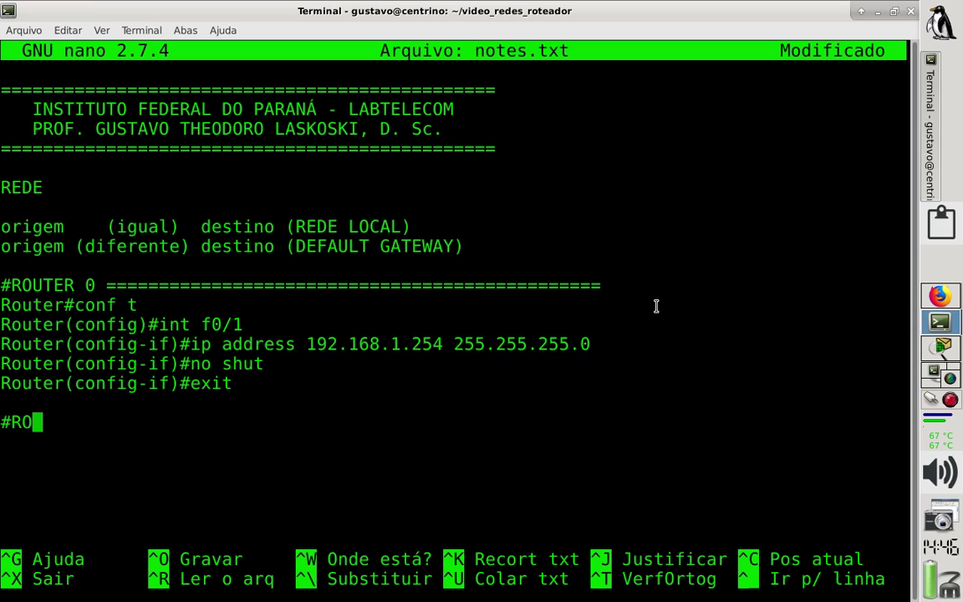
pyautogui.write('UTER 1 ---')
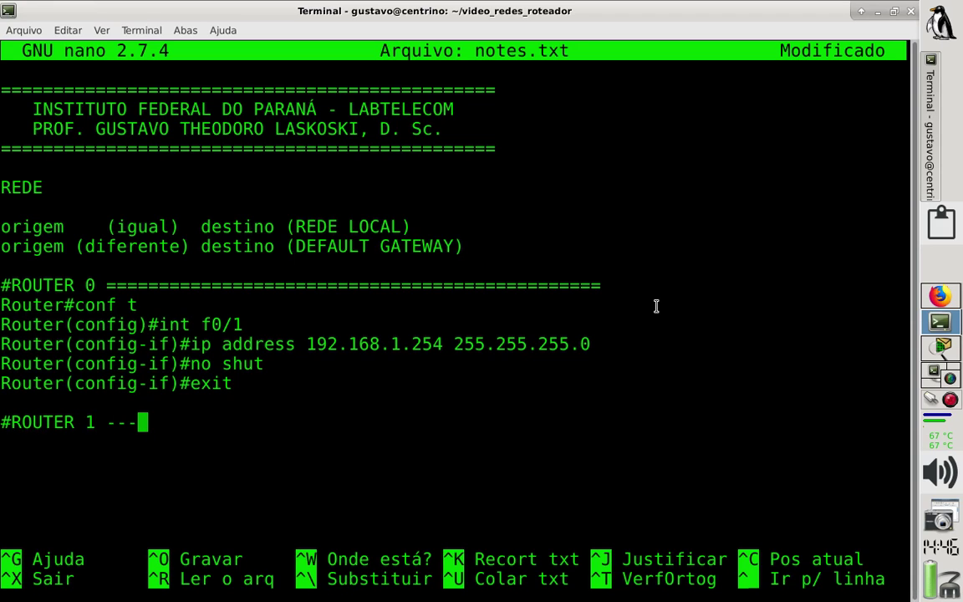
pyautogui.press('BackSpace')
pyautogui.press('BackSpace')
pyautogui.press('BackSpace')
pyautogui.write('=======')
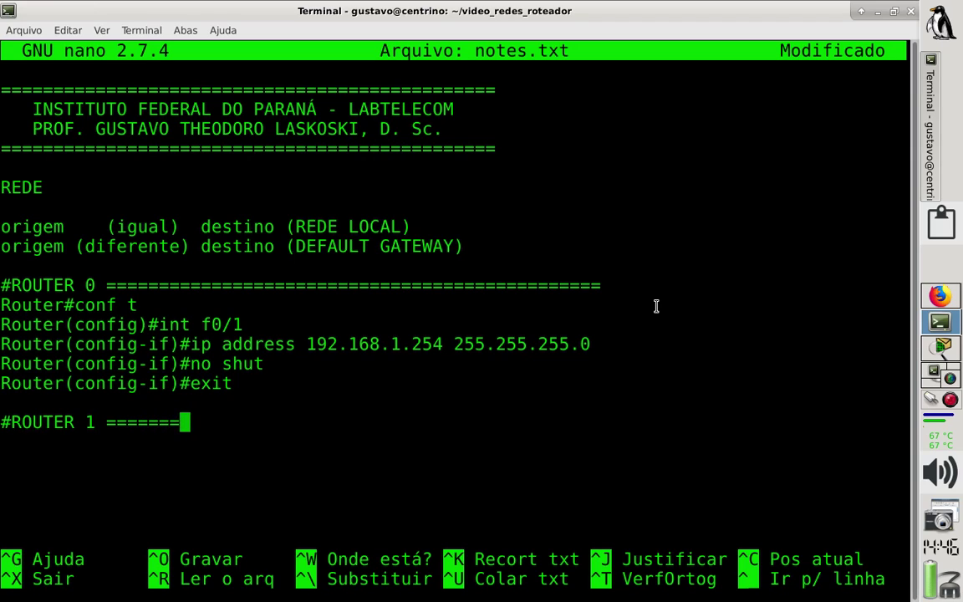
pyautogui.write('====================')
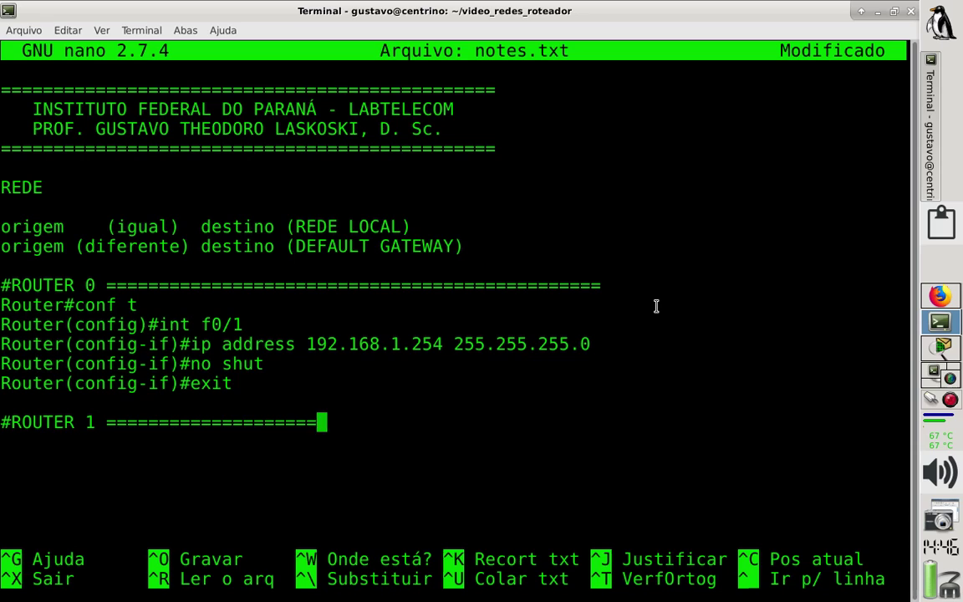
pyautogui.write('==================')
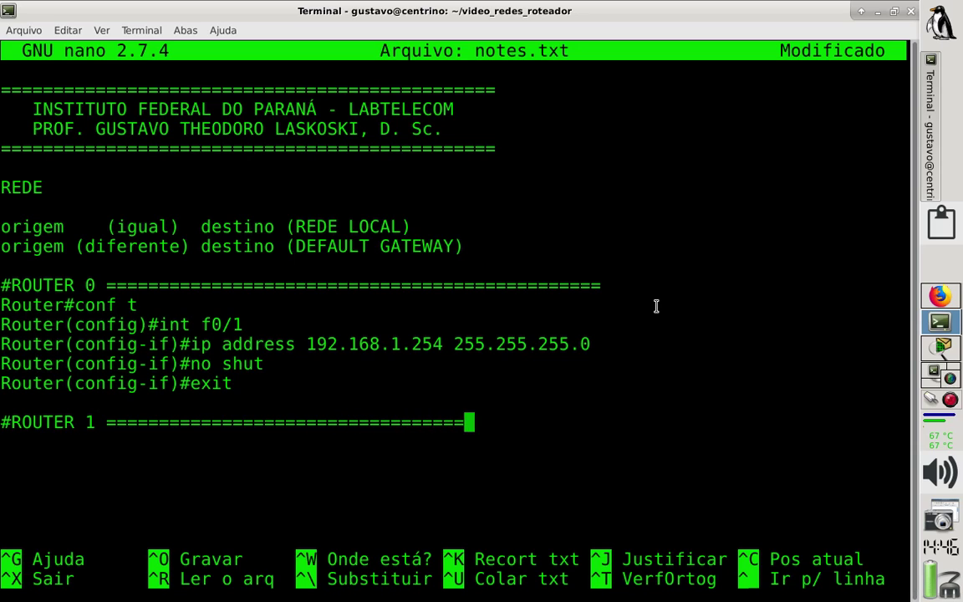
pyautogui.write('==========')
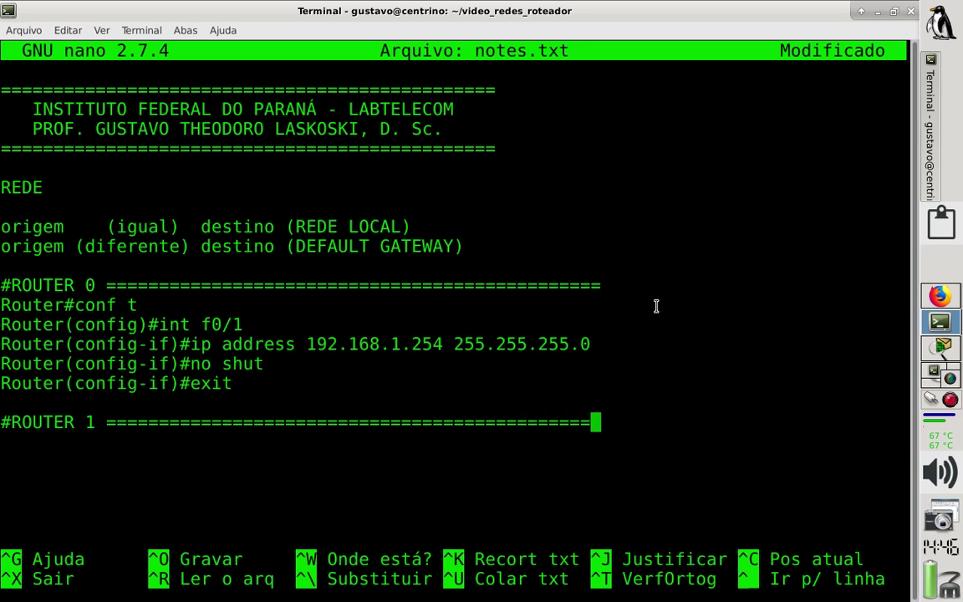
pyautogui.press('Return')
pyautogui.press('Return')
pyautogui.hotkey('ctrl', 'shift', 'v')
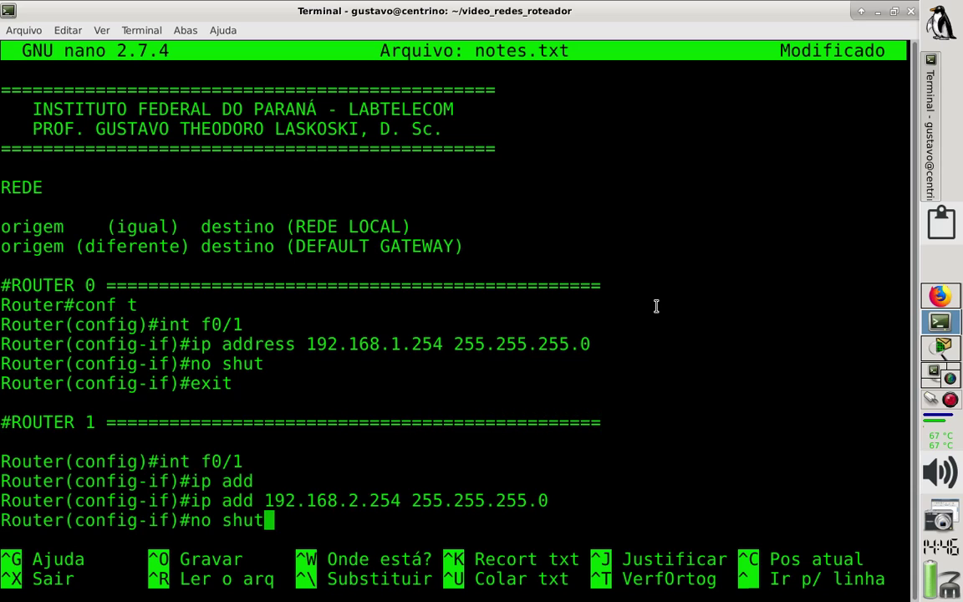
pyautogui.press('Up')
pyautogui.press('Up')
pyautogui.press('Up')
pyautogui.press('Up')
pyautogui.press('Down')
pyautogui.press('Up')
pyautogui.press('Return')
pyautogui.press('Up')
pyautogui.press('Down')
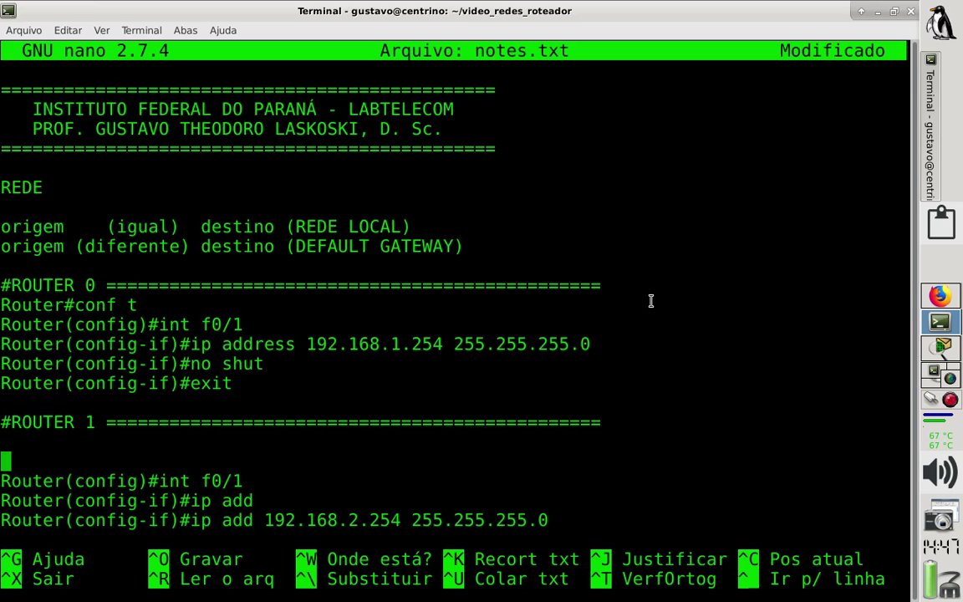
pyautogui.press('Up')
# Tidy the Router1 block: add 'Router>en' and 'Router#conf t', and remove the stray ip add line.
pyautogui.write('Router')
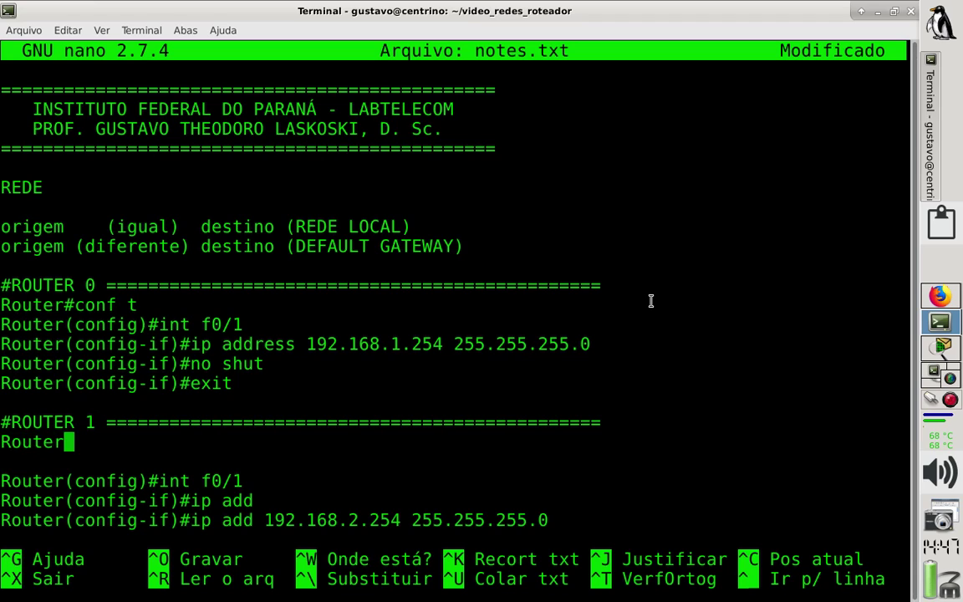
pyautogui.write('>en')
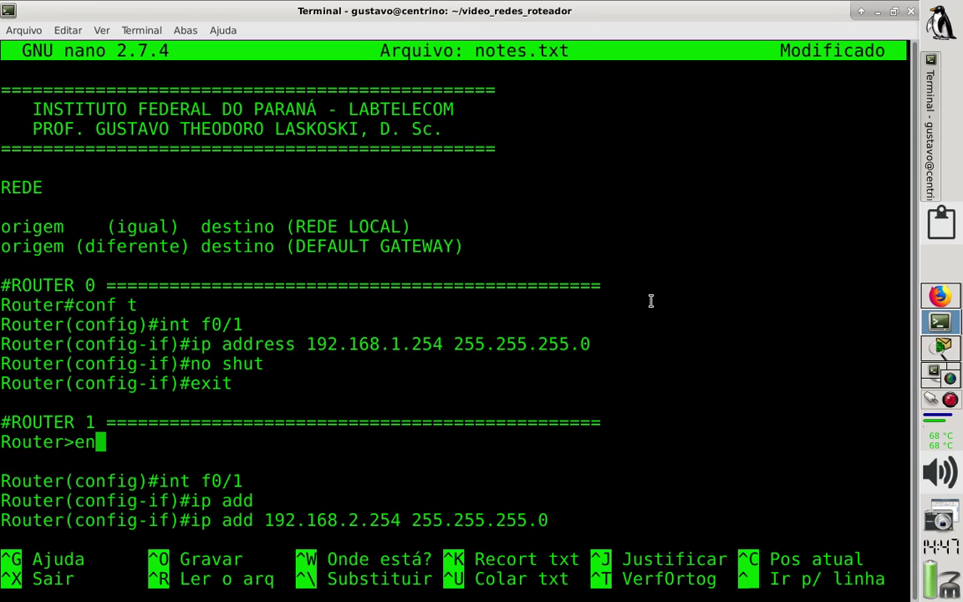
pyautogui.press('Return')
pyautogui.write('ROU')
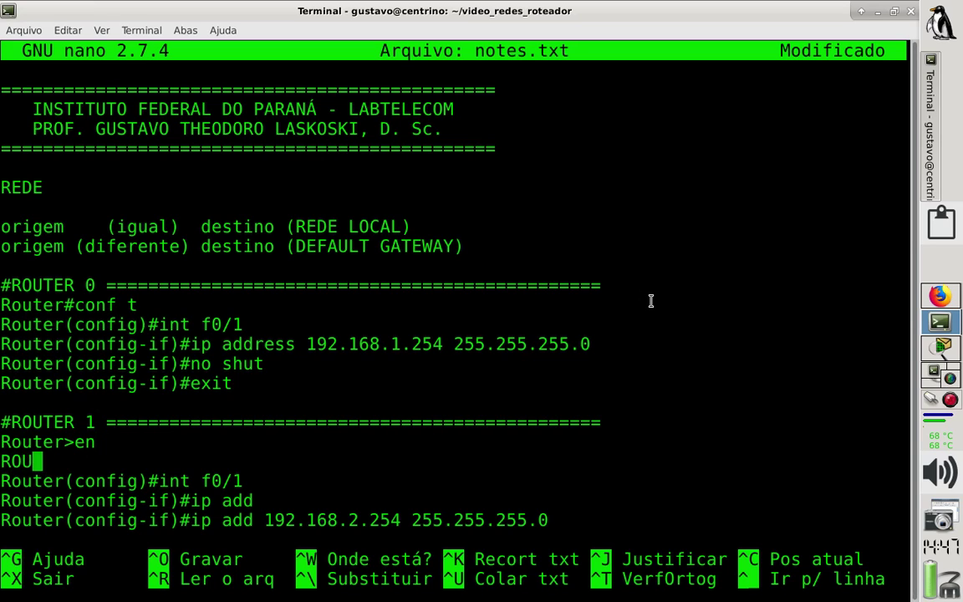
pyautogui.write('T')
pyautogui.press('BackSpace')
pyautogui.press('BackSpace')
pyautogui.press('BackSpace')
pyautogui.write('oute')
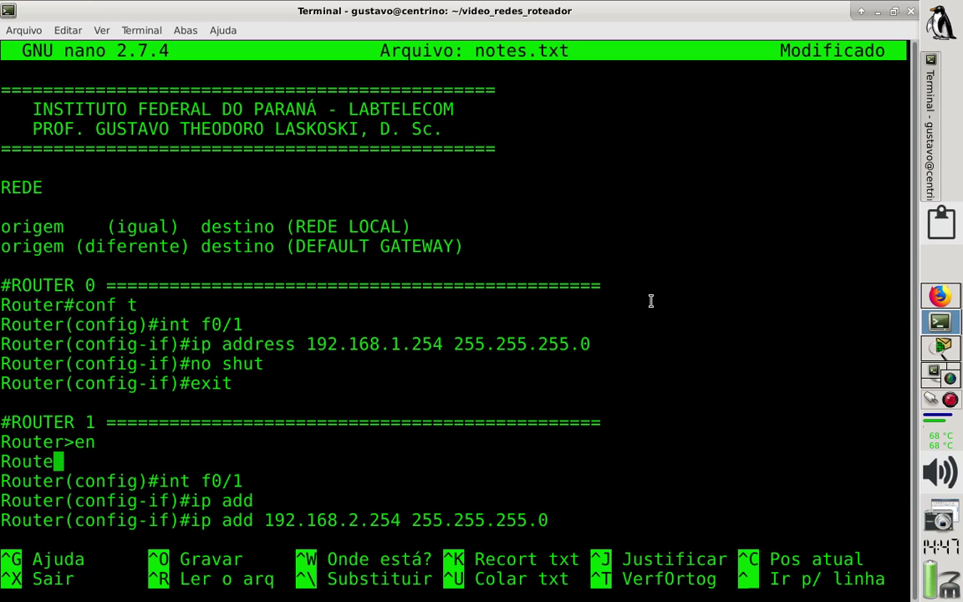
pyautogui.write('r#')
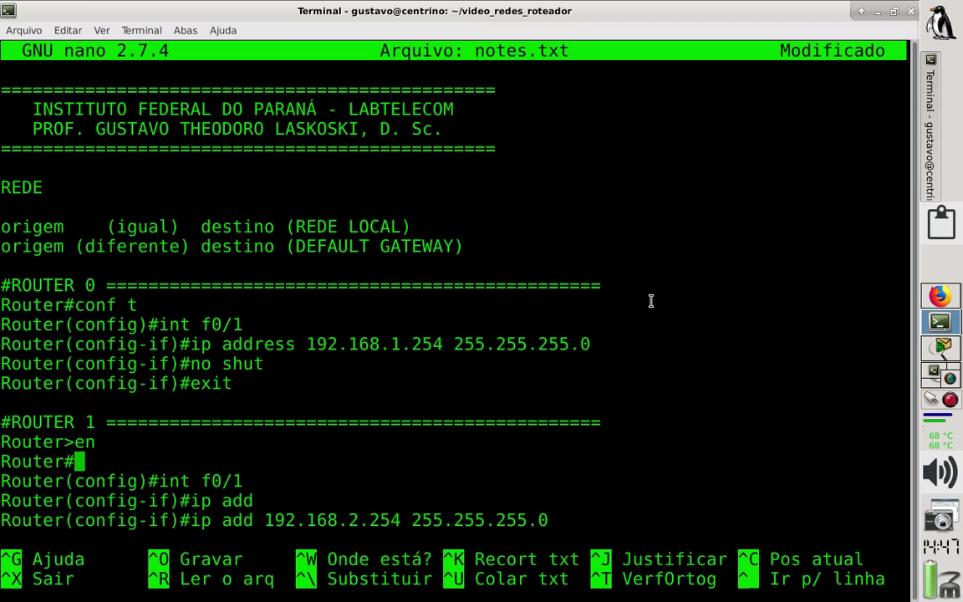
pyautogui.write('conf t')
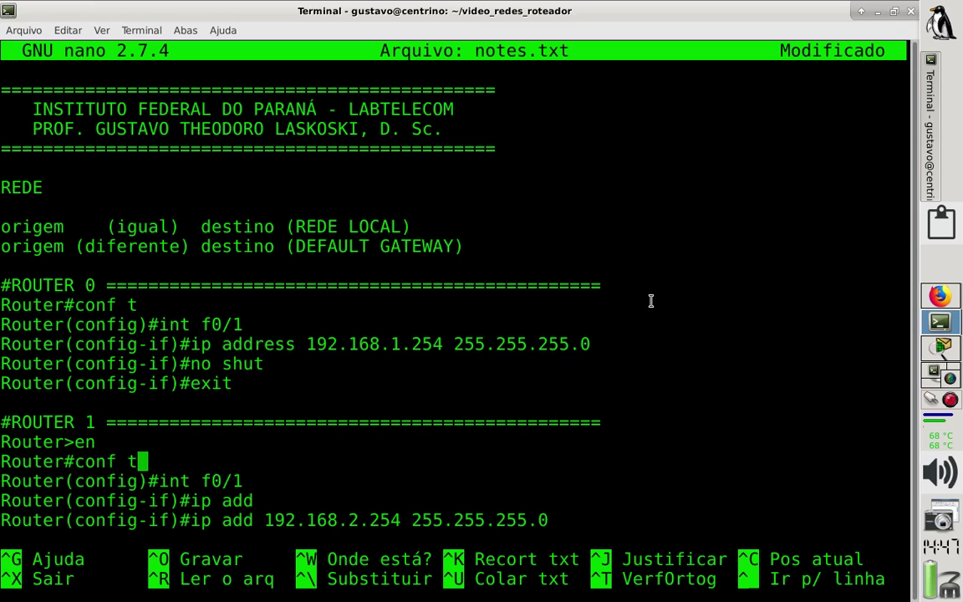
pyautogui.press('Down')
pyautogui.press('Left')
pyautogui.press('Right')
pyautogui.press('Right')
pyautogui.press('Right')
pyautogui.press('Right')
pyautogui.press('Right')
pyautogui.press('Right')
pyautogui.press('Right')
pyautogui.press('Right')
pyautogui.press('Right')
pyautogui.press('Down')
pyautogui.press('Right')
pyautogui.press('Right')
pyautogui.press('Right')
pyautogui.press('BackSpace')
pyautogui.press('BackSpace')
pyautogui.press('BackSpace')
pyautogui.press('BackSpace')
pyautogui.press('BackSpace')
pyautogui.press('BackSpace')
pyautogui.press('BackSpace')
pyautogui.press('BackSpace')
pyautogui.press('BackSpace')
pyautogui.press('BackSpace')
pyautogui.press('BackSpace')
pyautogui.press('BackSpace')
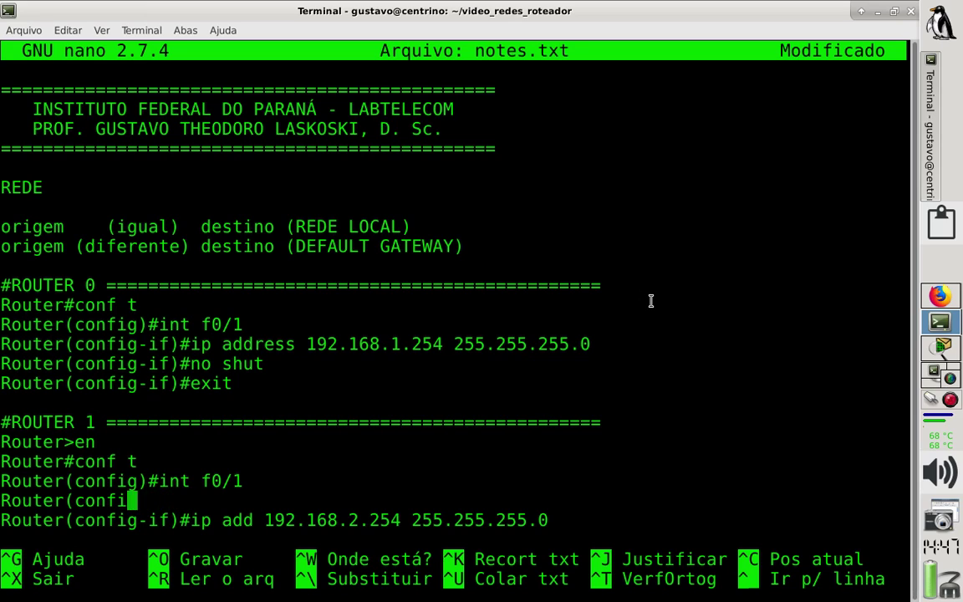
pyautogui.press('BackSpace')
pyautogui.press('BackSpace')
pyautogui.press('BackSpace')
pyautogui.press('BackSpace')
pyautogui.press('BackSpace')
pyautogui.press('BackSpace')
pyautogui.press('BackSpace')
pyautogui.press('BackSpace')
pyautogui.press('BackSpace')
pyautogui.press('BackSpace')
pyautogui.press('BackSpace')
pyautogui.press('BackSpace')
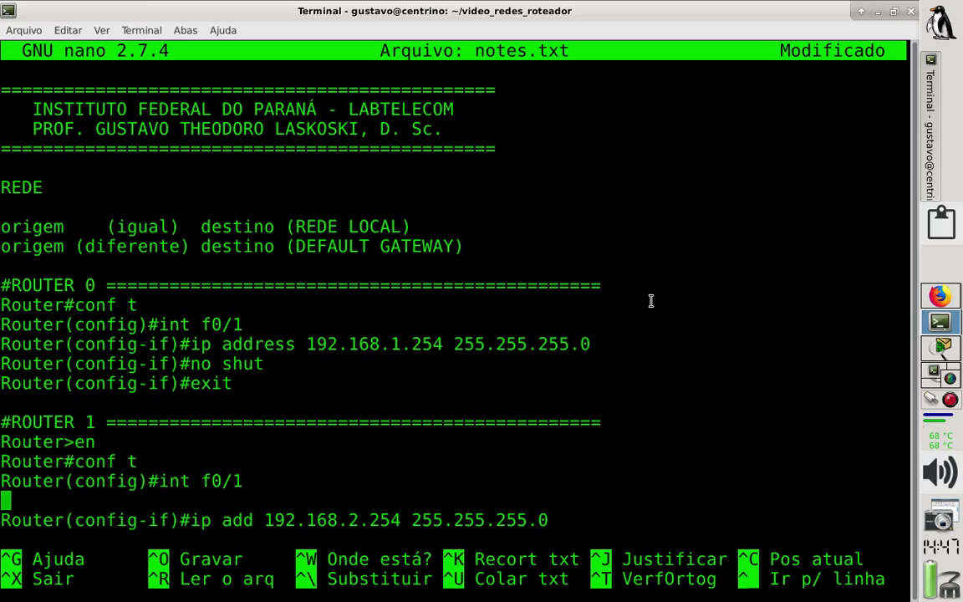
pyautogui.press('BackSpace')
pyautogui.press('Down')
pyautogui.press('Down')
pyautogui.press('Right')
pyautogui.press('Right')
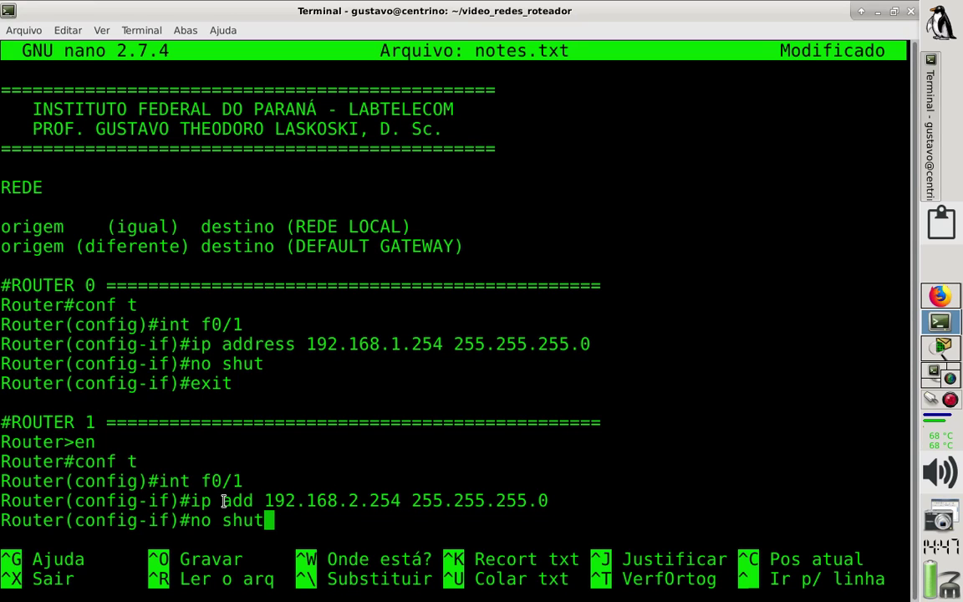
# Save notes.txt and switch back to the Router1 CLI workspace.
pyautogui.hotkey('ctrl', 'o')
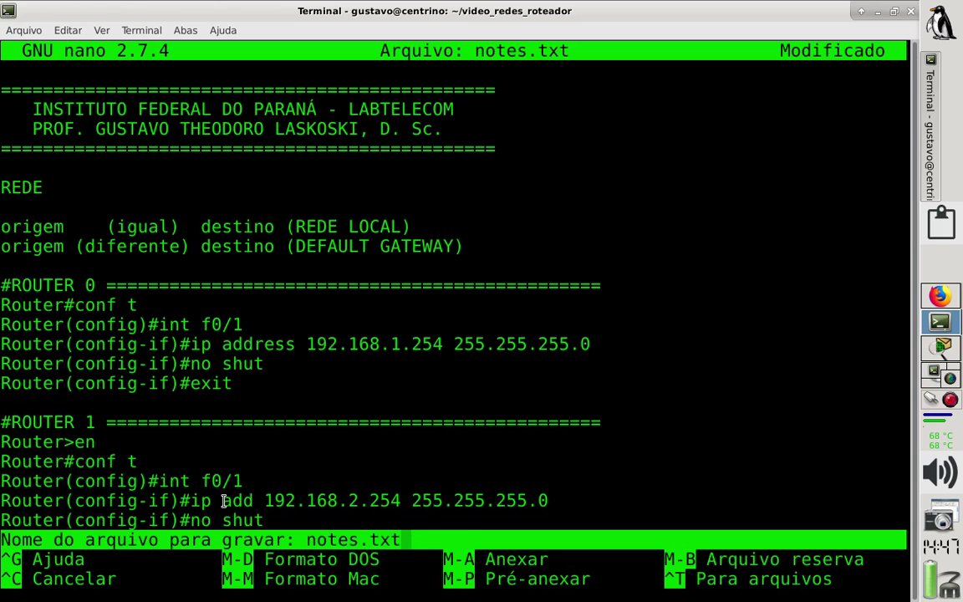
pyautogui.press('Return')
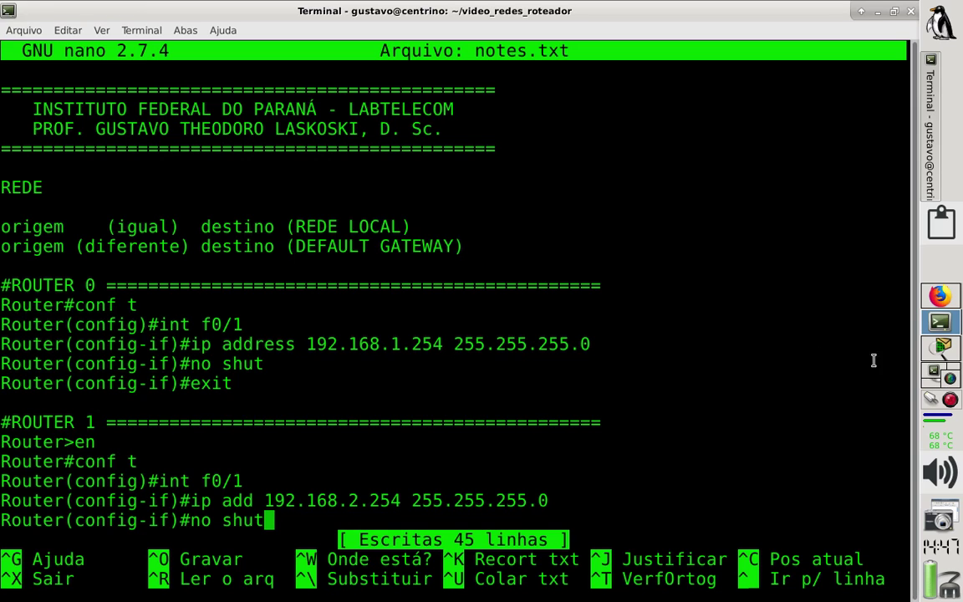
pyautogui.click(938, 350)
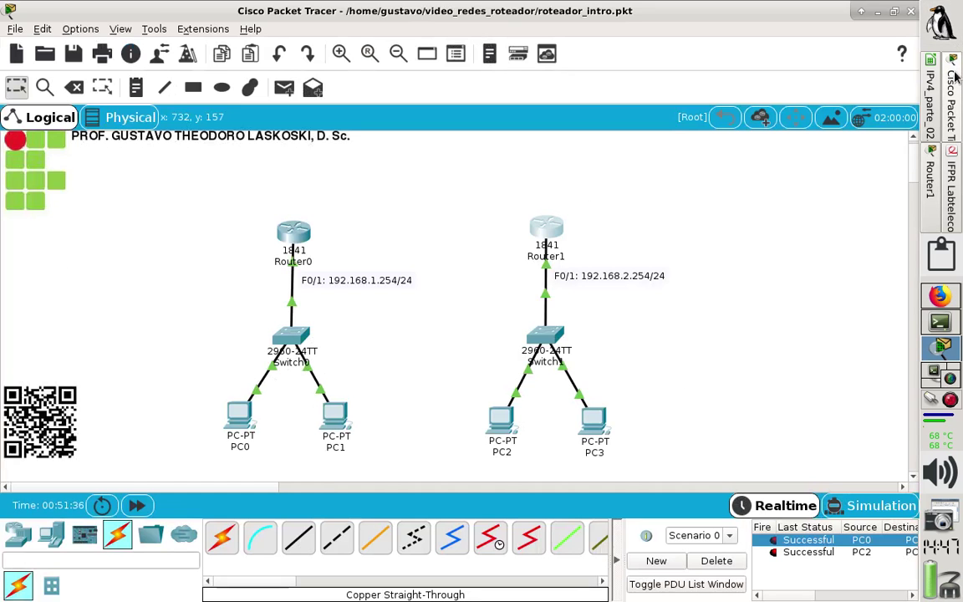
# Run 'ping 192.168.2.254' from PC2's Command Prompt, check the 4 replies, and close PC2.
pyautogui.click(955, 78)
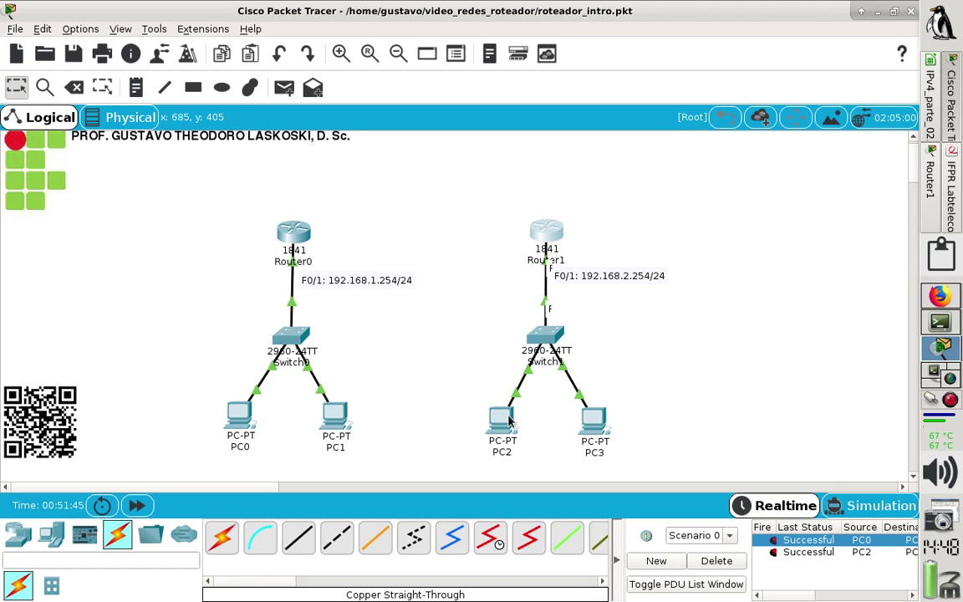
pyautogui.moveTo(499, 419)
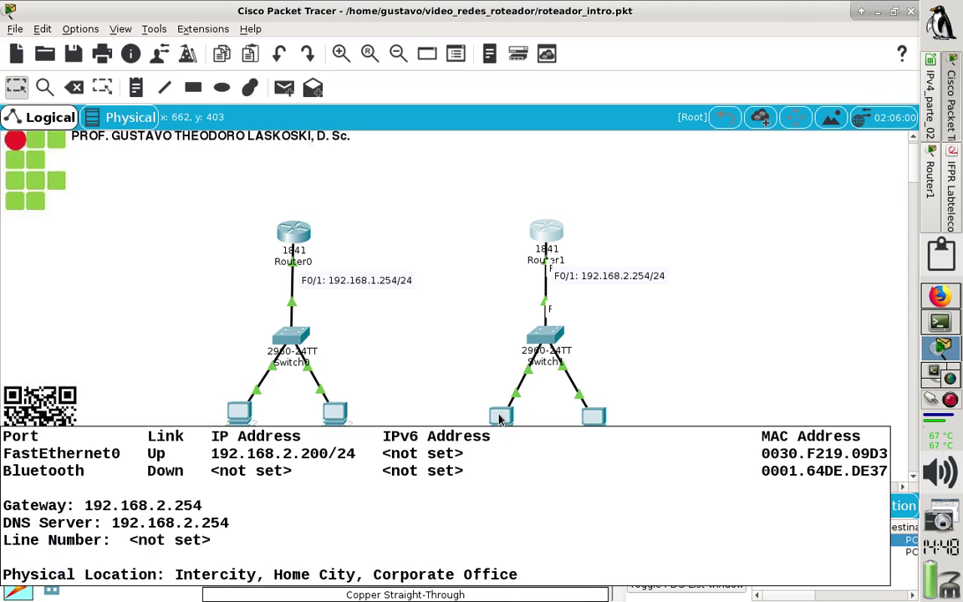
pyautogui.click(499, 418)
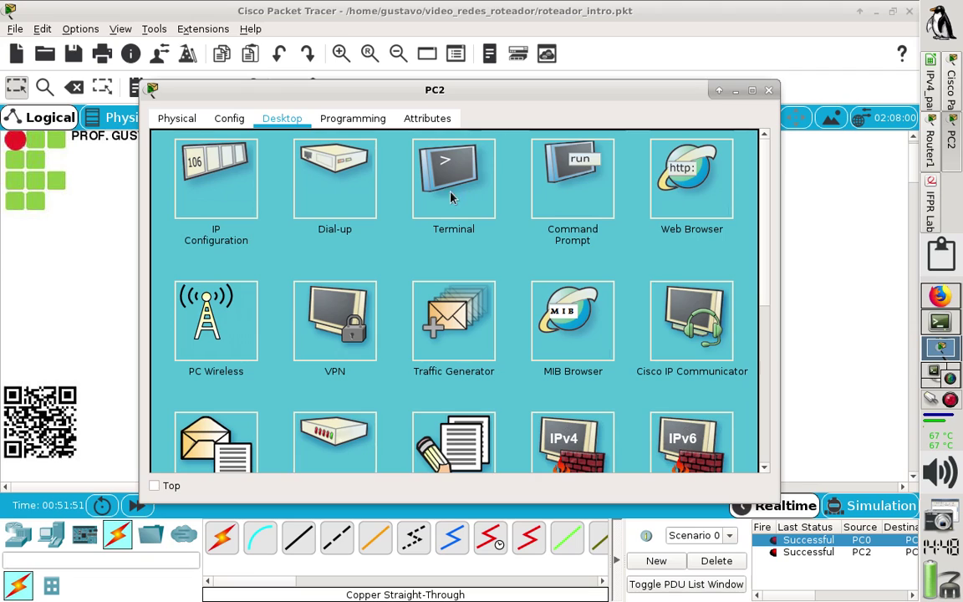
pyautogui.click(566, 183)
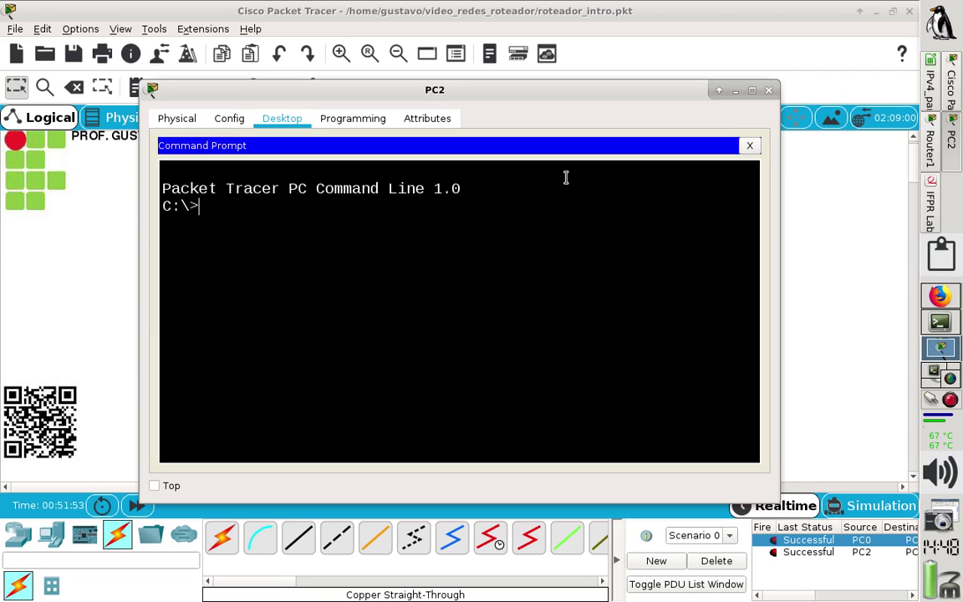
pyautogui.write('ping 192.168')
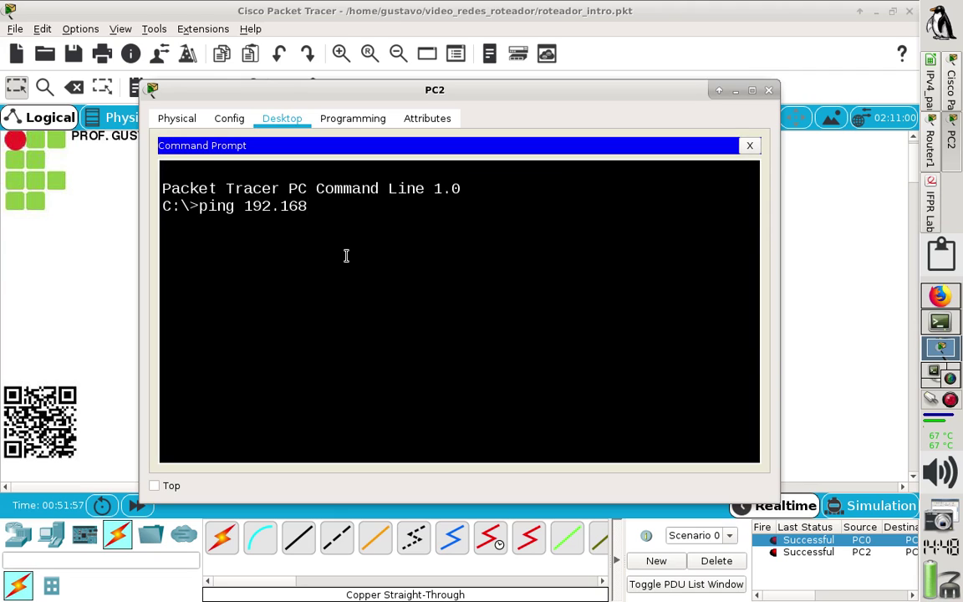
pyautogui.write('.2.254')
pyautogui.moveTo(634, 90); pyautogui.dragTo(661, 476)
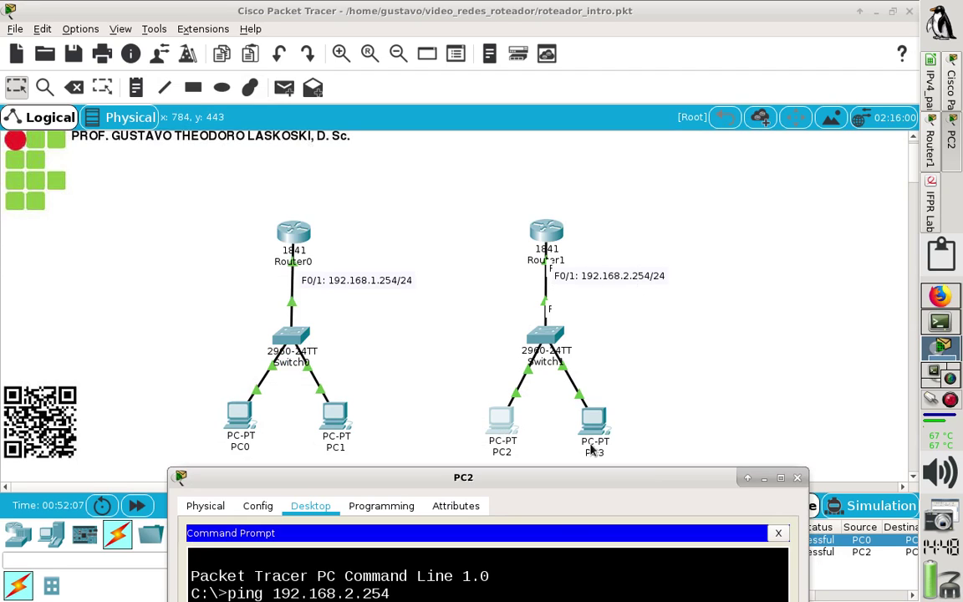
pyautogui.moveTo(567, 489); pyautogui.dragTo(573, 170)
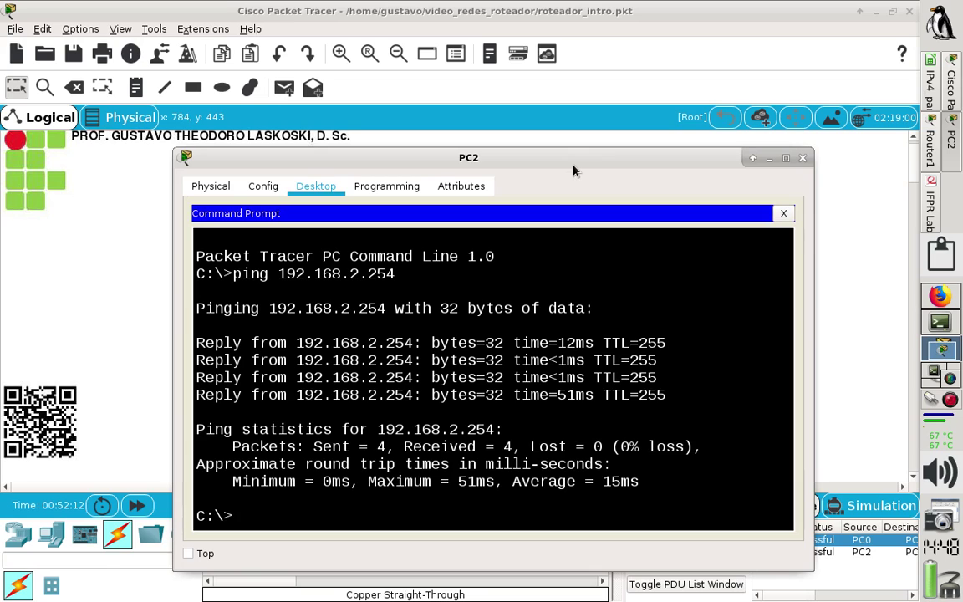
pyautogui.click(802, 158)
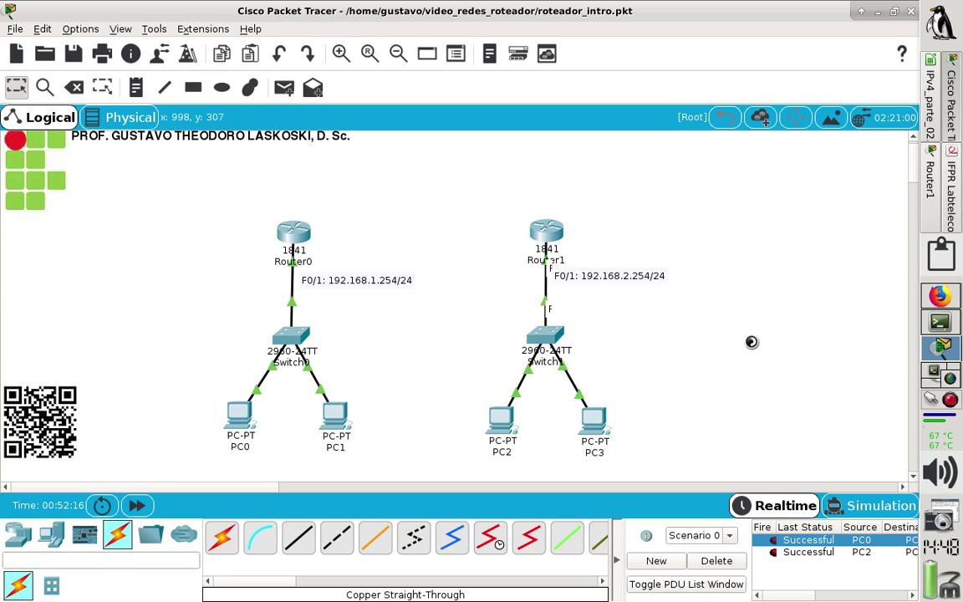
# Bring the laboratorio_roteador.pdf lab handout to the front.
pyautogui.click(949, 173)
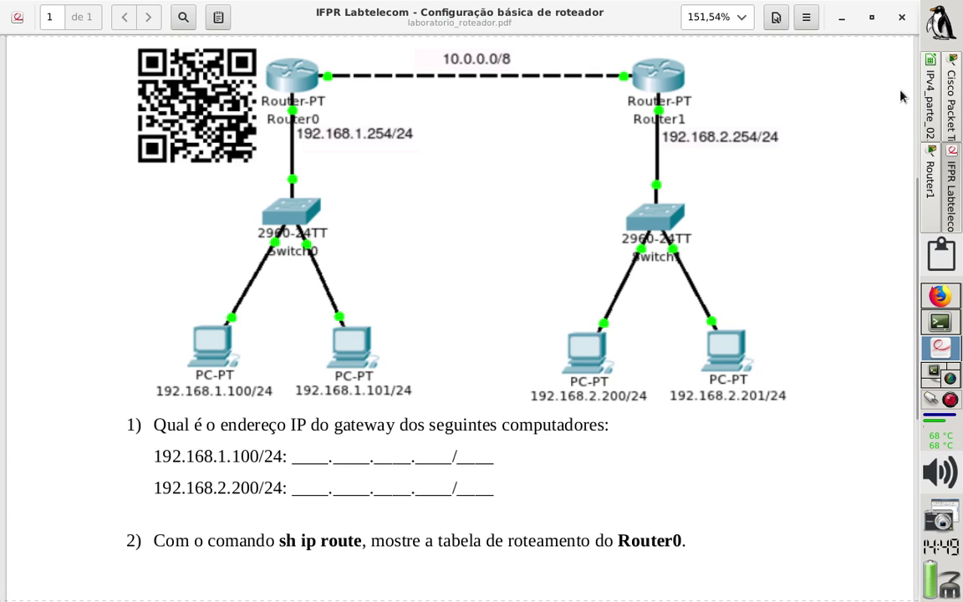
# Switch from the lab handout PDF to the IPv4_parte_02.ods spreadsheet.
pyautogui.click(948, 96)
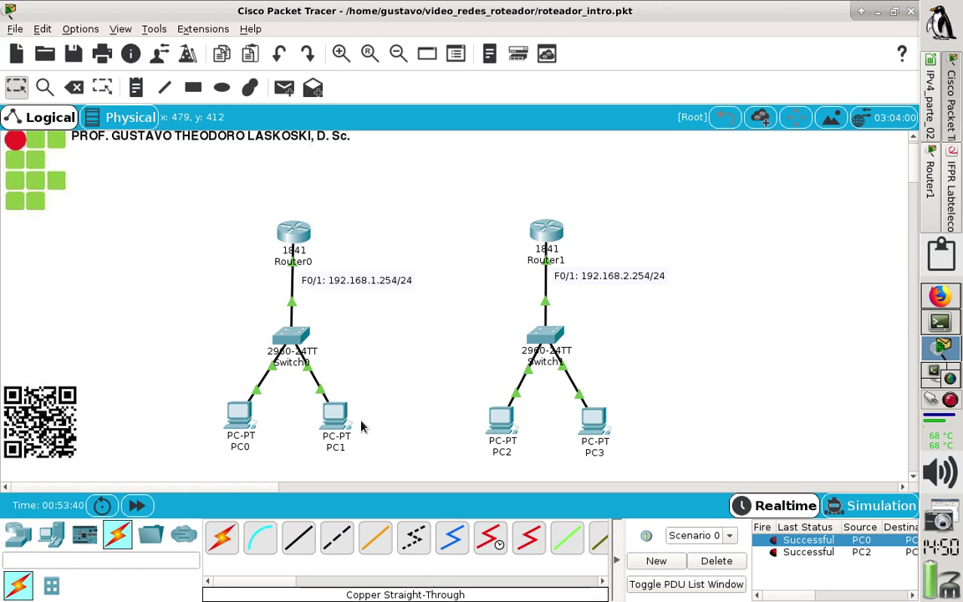
pyautogui.click(950, 192)
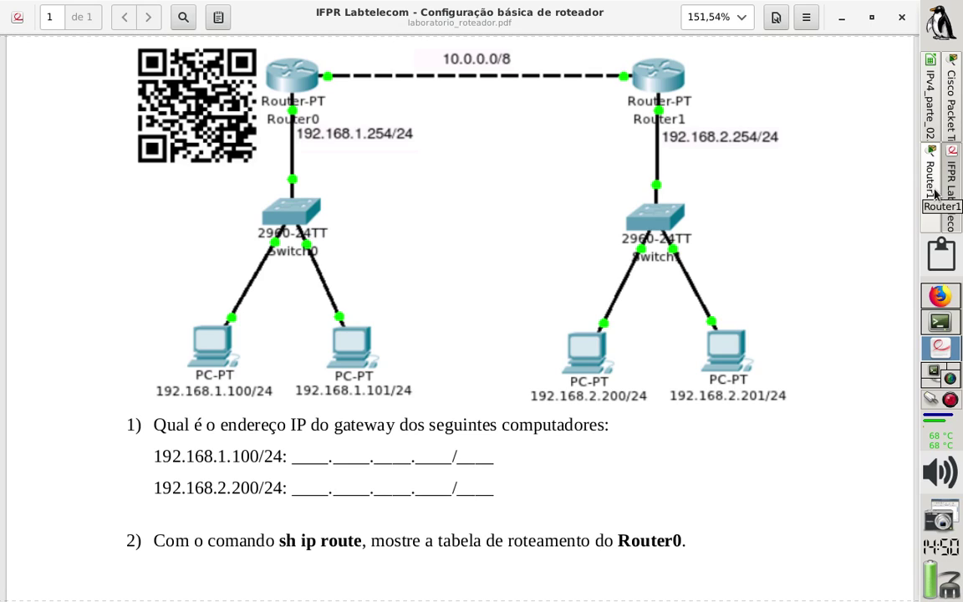
pyautogui.click(934, 144)
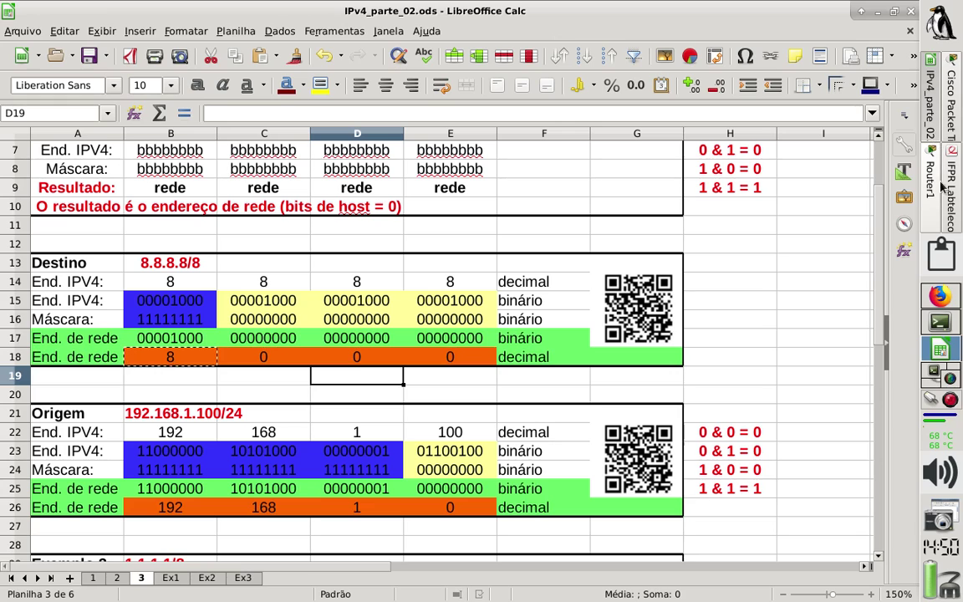
# Bring Cisco Packet Tracer's two-router topology back in front of the spreadsheet.
pyautogui.click(953, 83)
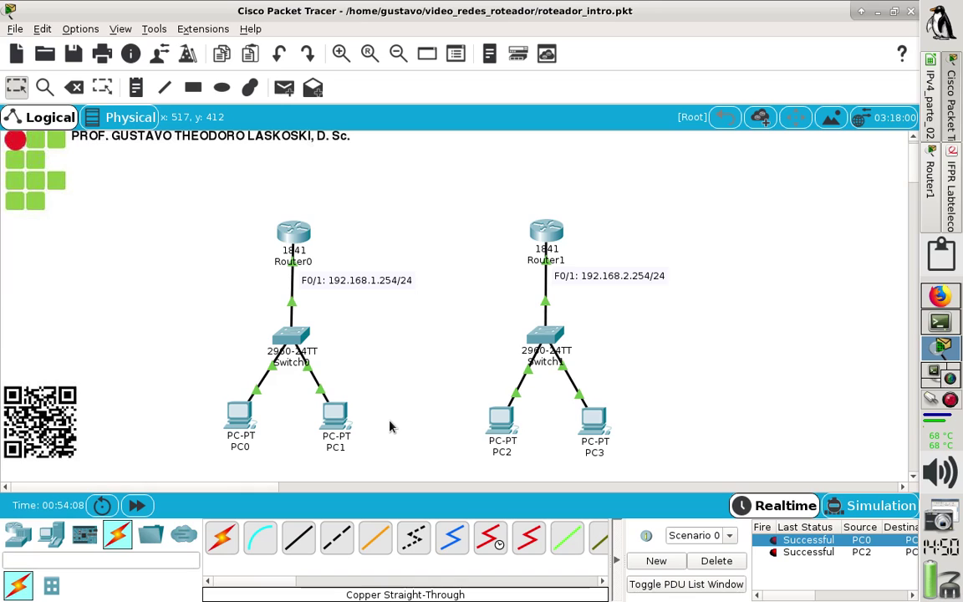
# Connect Router0 FastEthernet0/0 to Router1 FastEthernet0/0 with a Copper Cross-Over cable.
pyautogui.click(334, 539)
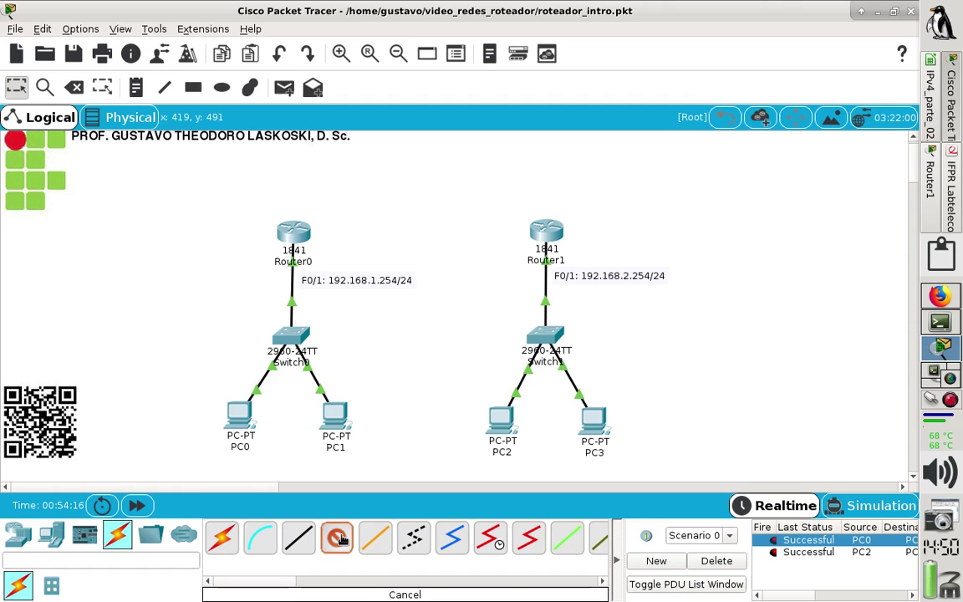
pyautogui.click(300, 234)
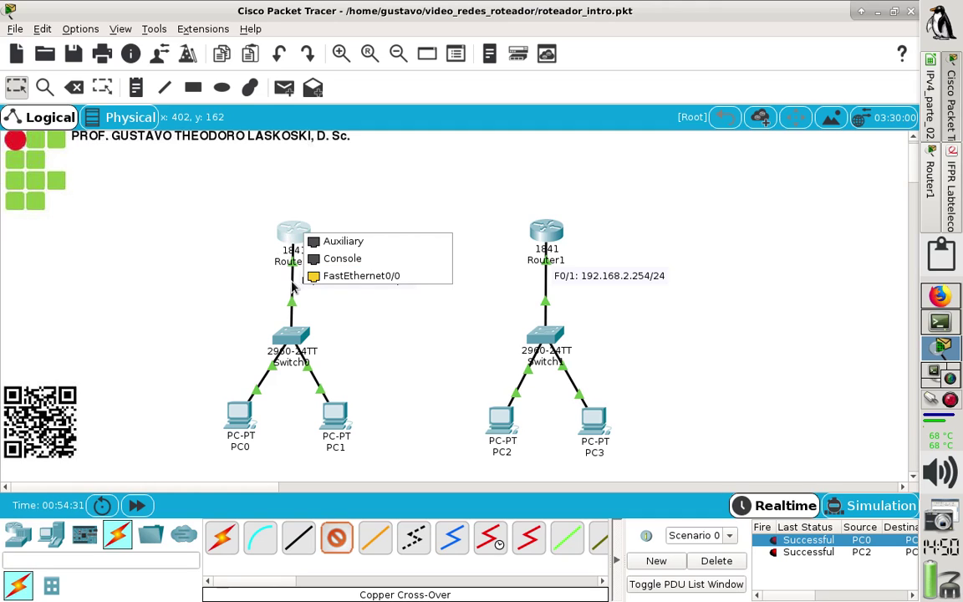
pyautogui.click(345, 276)
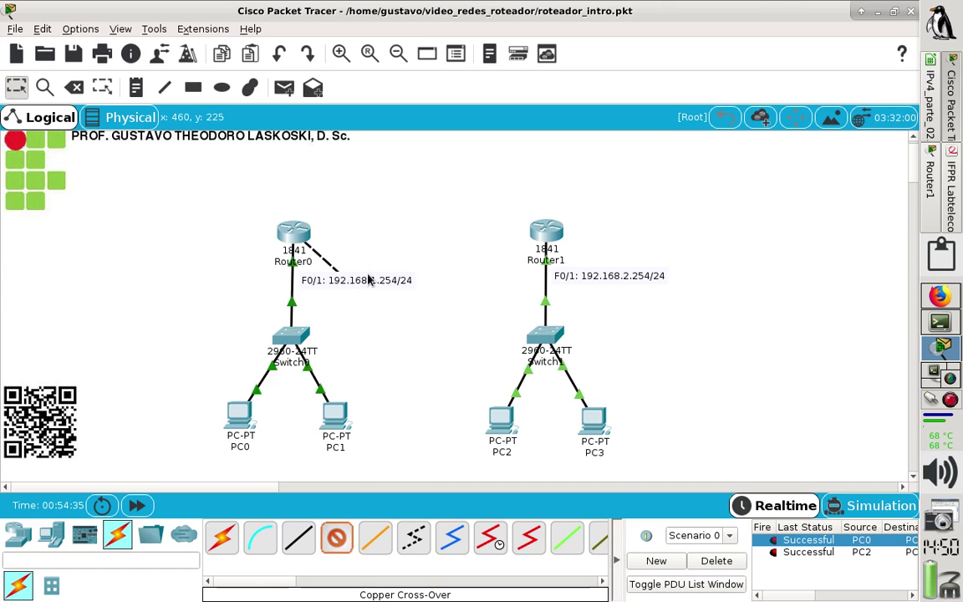
pyautogui.click(549, 238)
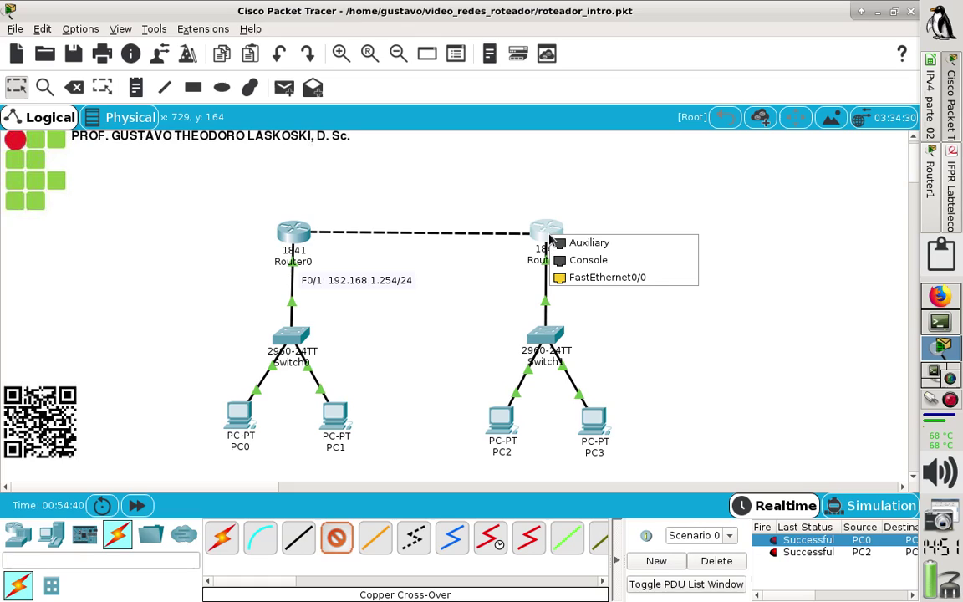
pyautogui.click(576, 280)
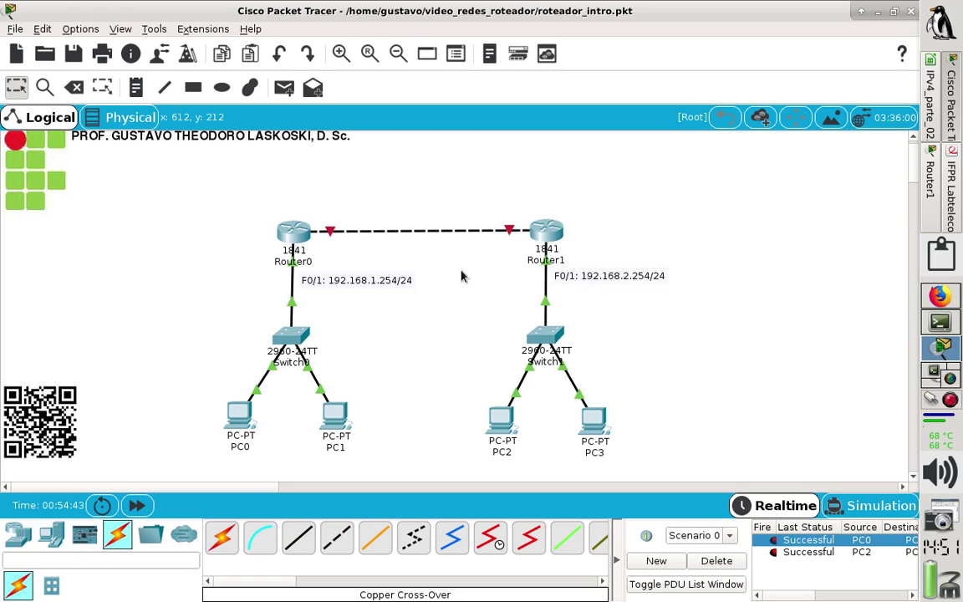
pyautogui.moveTo(290, 233); pyautogui.dragTo(294, 235)
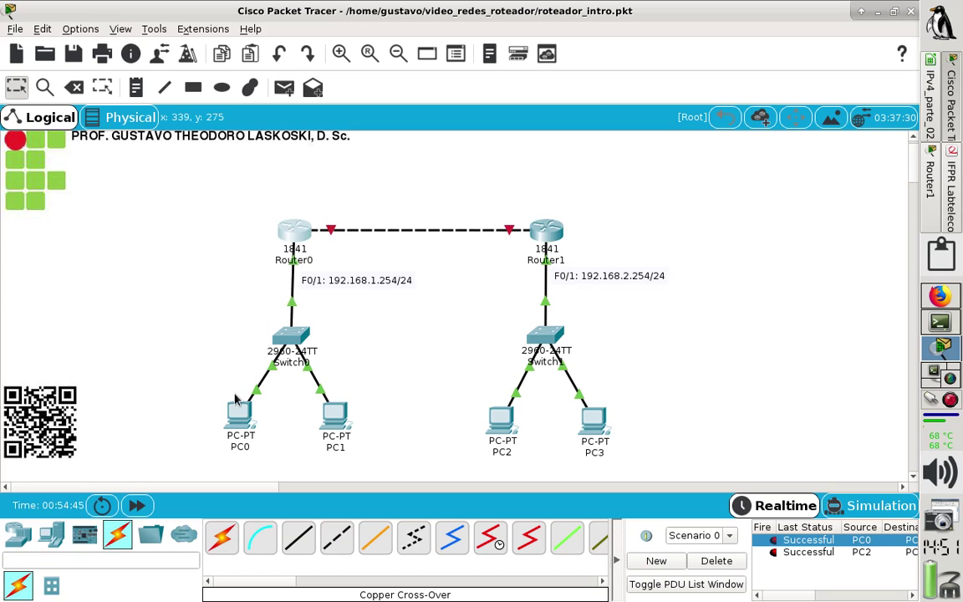
# Place a '10.0.0.0/8' note beside the Router0–Router1 link.
pyautogui.click(137, 89)
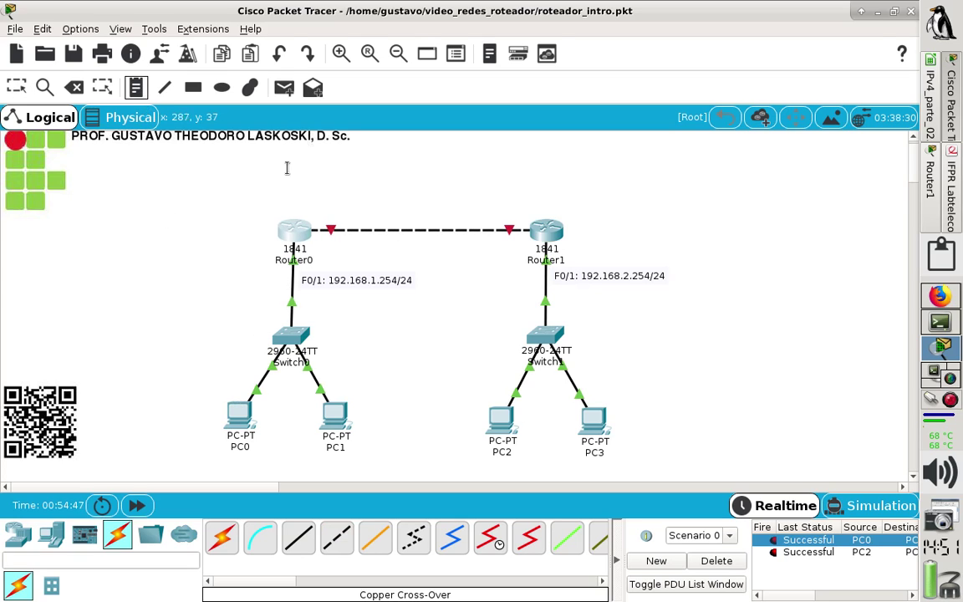
pyautogui.click(396, 240)
pyautogui.write('10.0.0.0/')
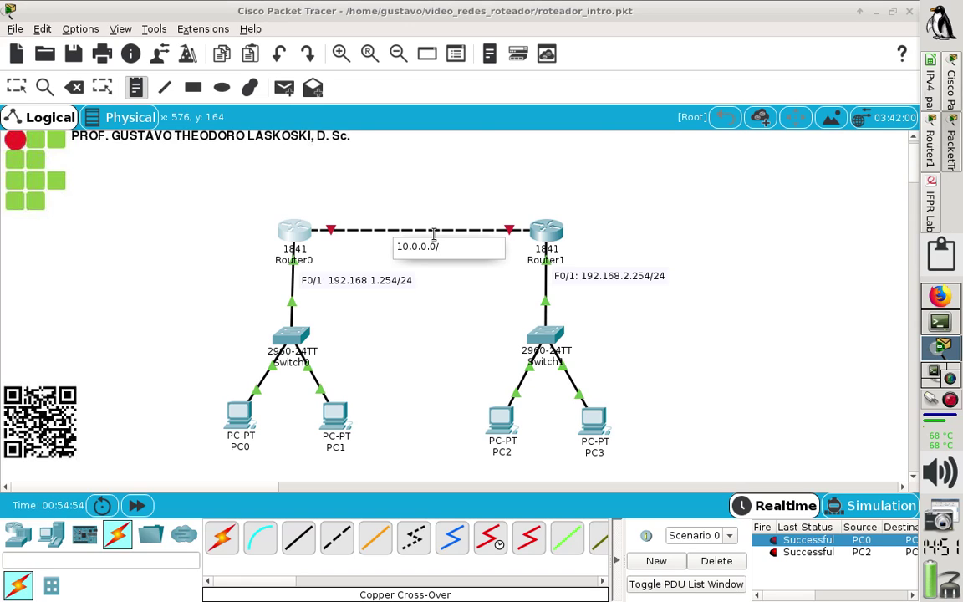
pyautogui.write('8')
pyautogui.press('Escape')
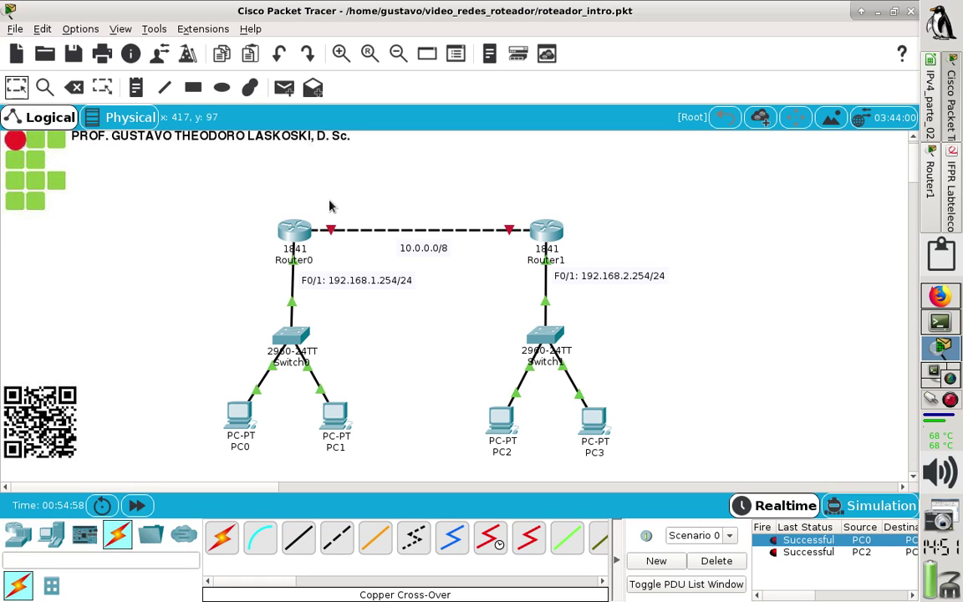
pyautogui.moveTo(384, 249); pyautogui.dragTo(381, 243)
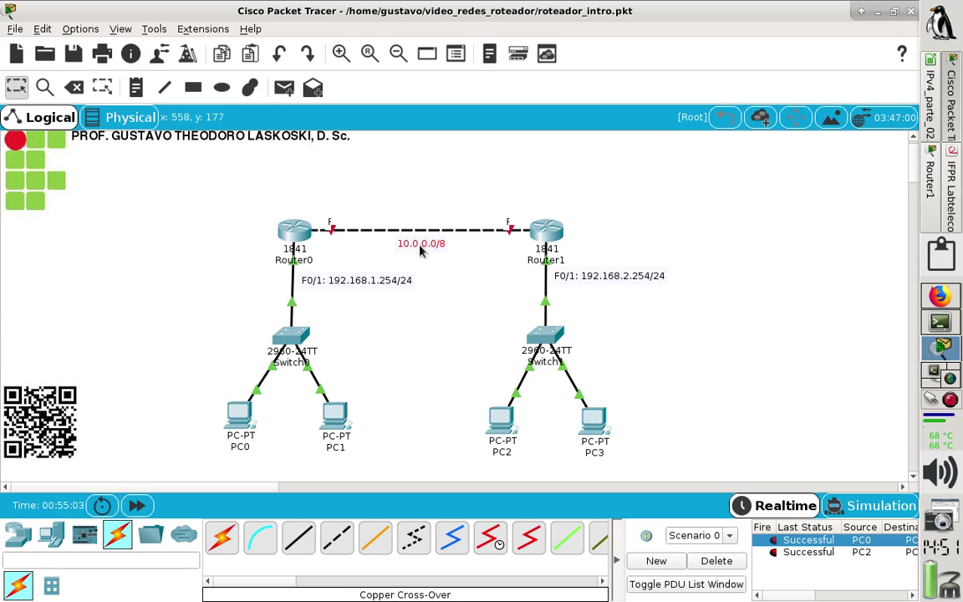
# Add the note 'F0/0: 10.0.0.1/8' above Router0's end of the link.
pyautogui.click(137, 92)
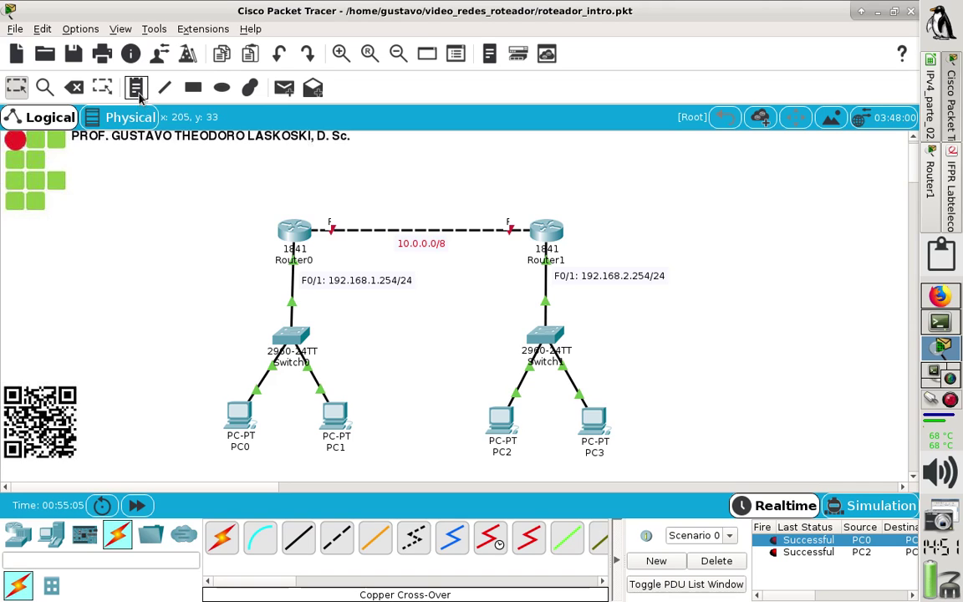
pyautogui.click(313, 198)
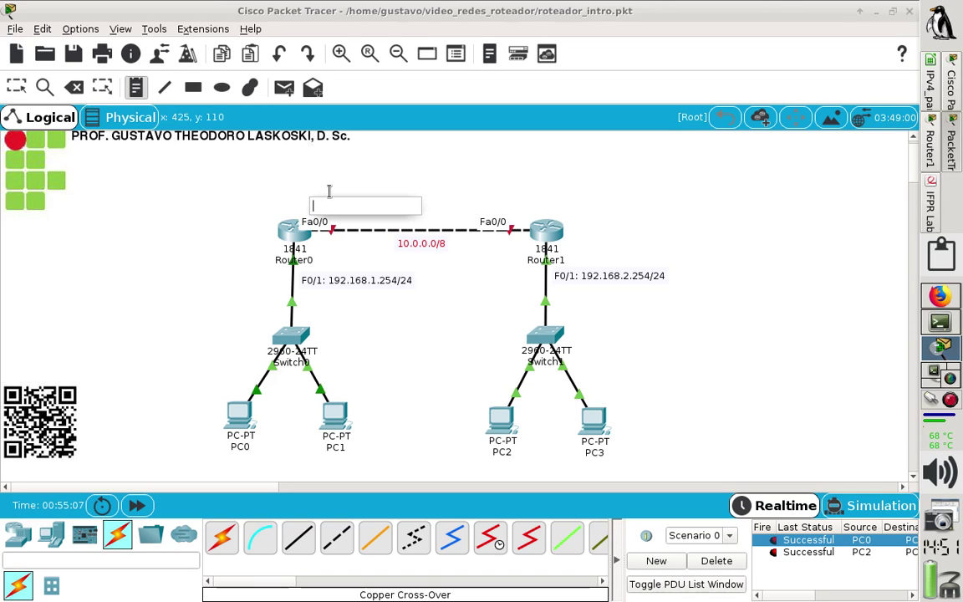
pyautogui.write('F0')
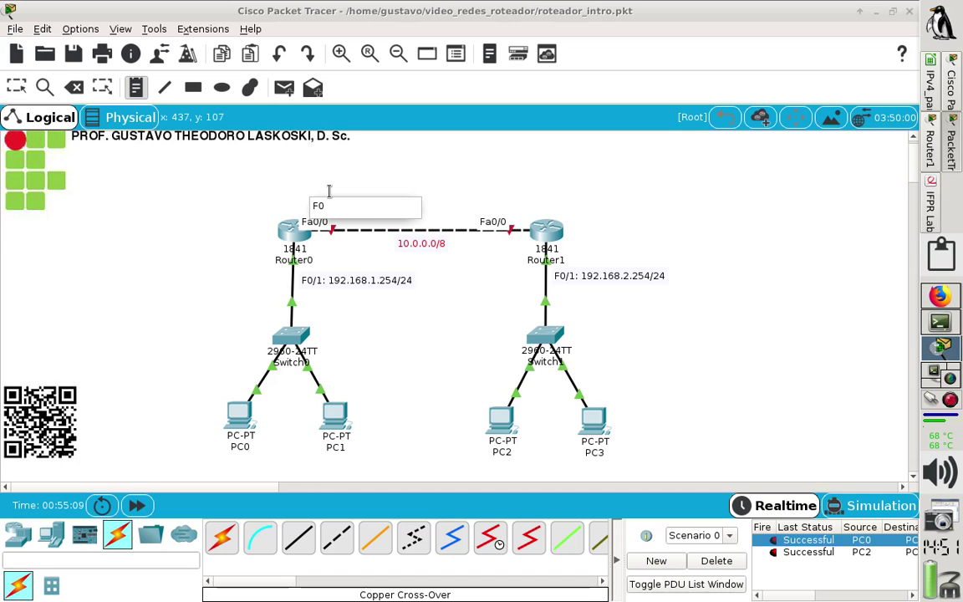
pyautogui.write('/0: 10')
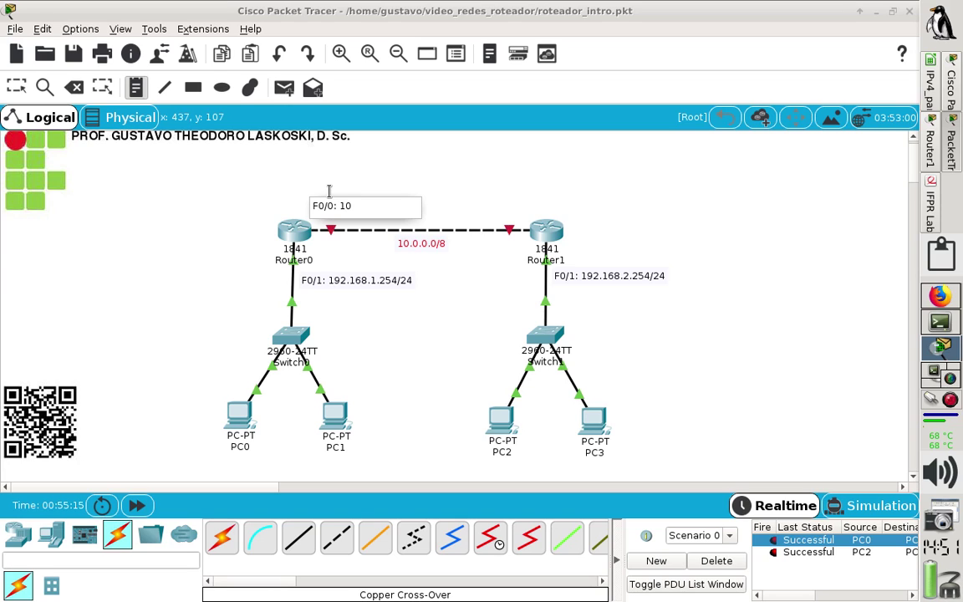
pyautogui.write('.255.255.255')
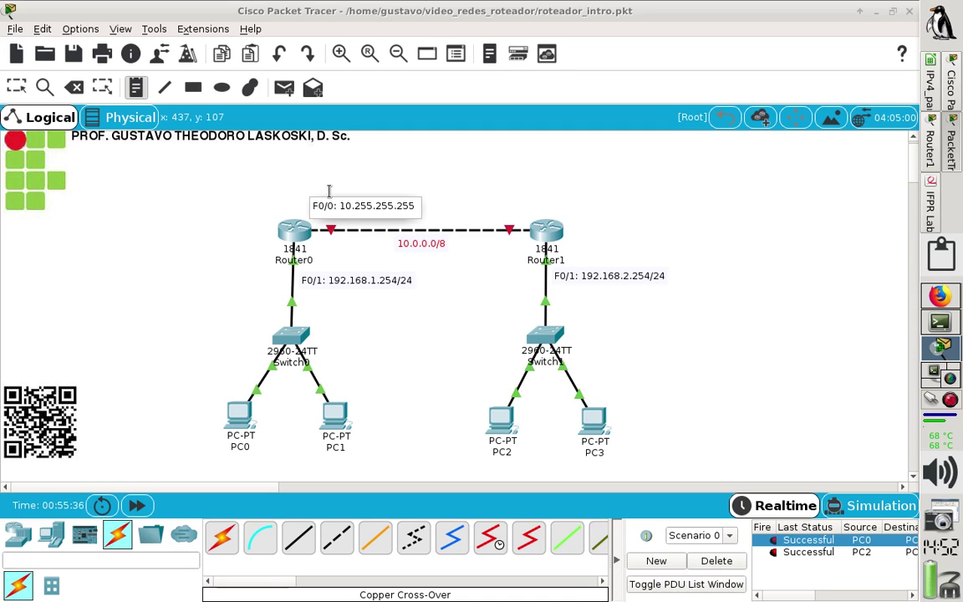
pyautogui.press('BackSpace')
pyautogui.press('BackSpace')
pyautogui.press('BackSpace')
pyautogui.press('BackSpace')
pyautogui.press('BackSpace')
pyautogui.press('BackSpace')
pyautogui.press('BackSpace')
pyautogui.press('BackSpace')
pyautogui.press('BackSpace')
pyautogui.press('BackSpace')
pyautogui.press('BackSpace')
pyautogui.write('0.0.1/8')
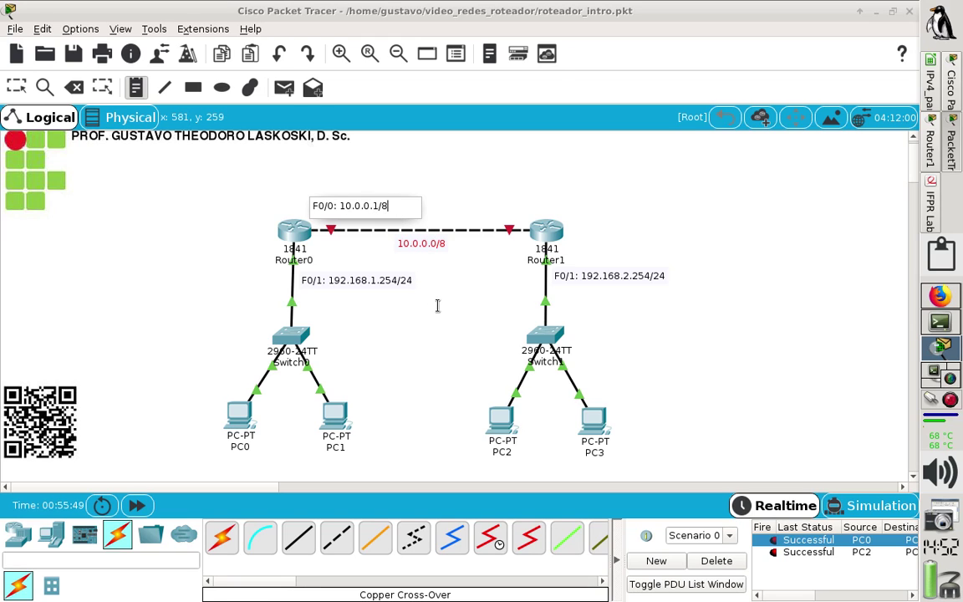
pyautogui.click(437, 305)
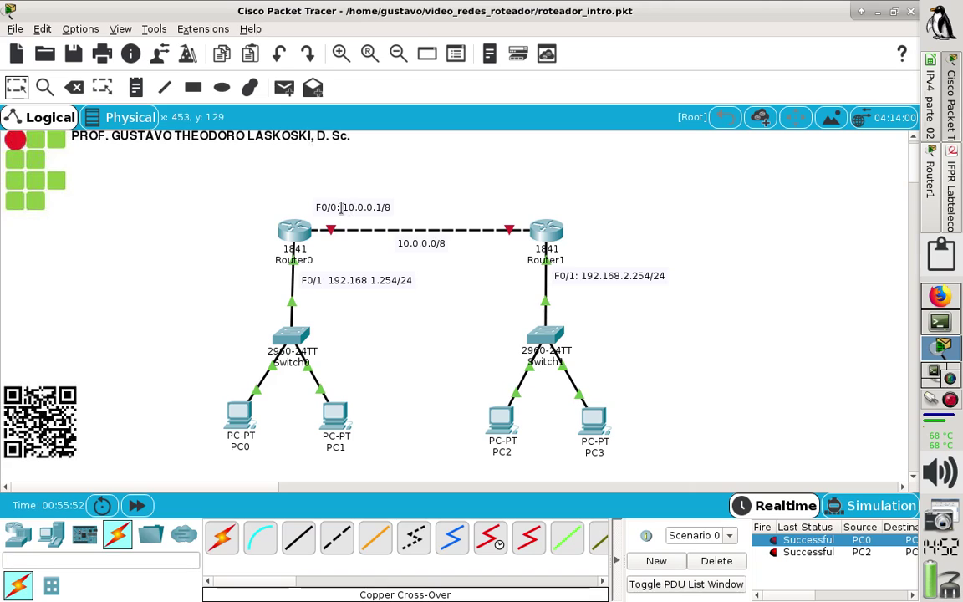
# Add the note 'F0/0: 10.0.0.2/8' above Router1 and shift it slightly left.
pyautogui.moveTo(338, 214); pyautogui.dragTo(337, 219)
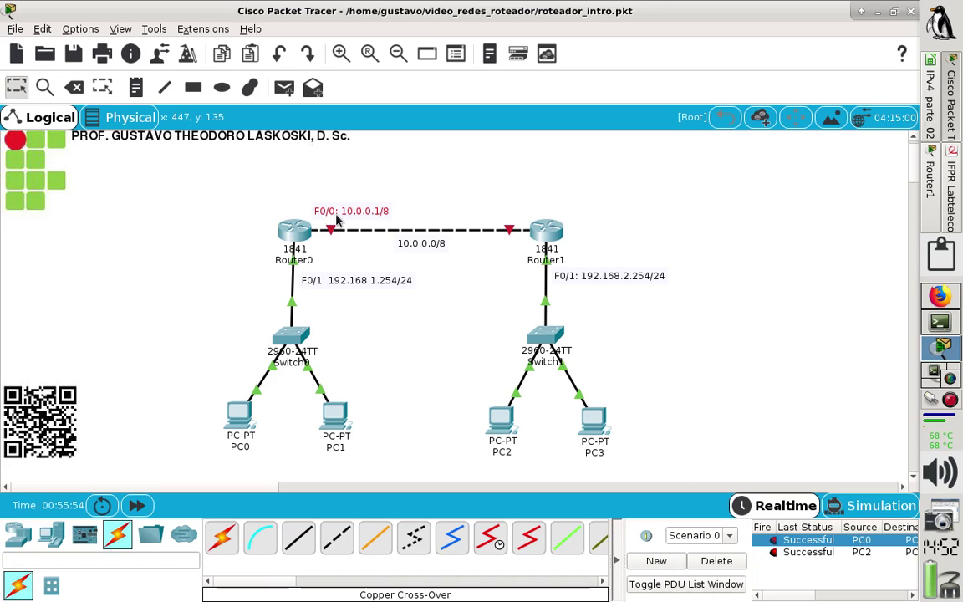
pyautogui.click(136, 87)
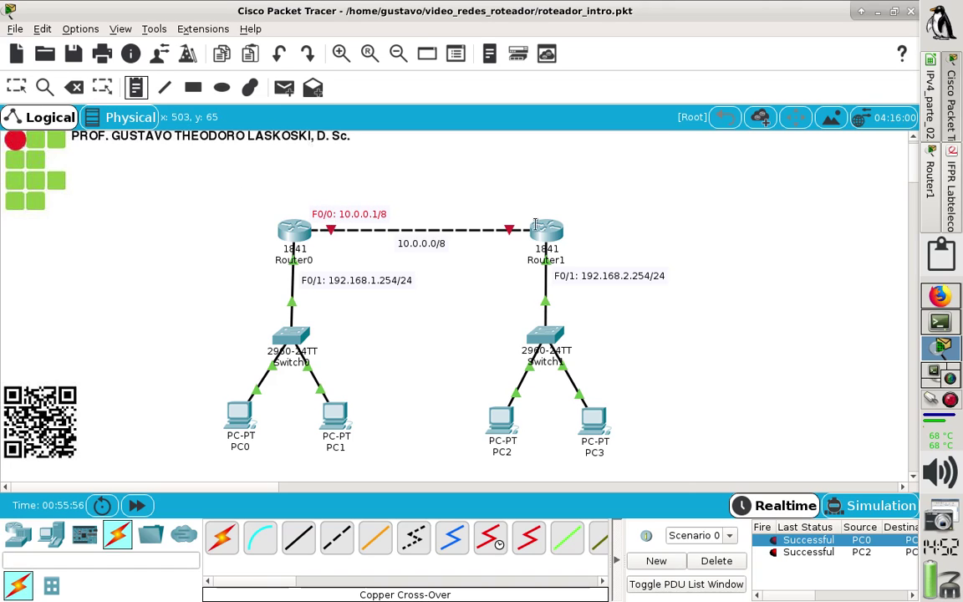
pyautogui.click(485, 209)
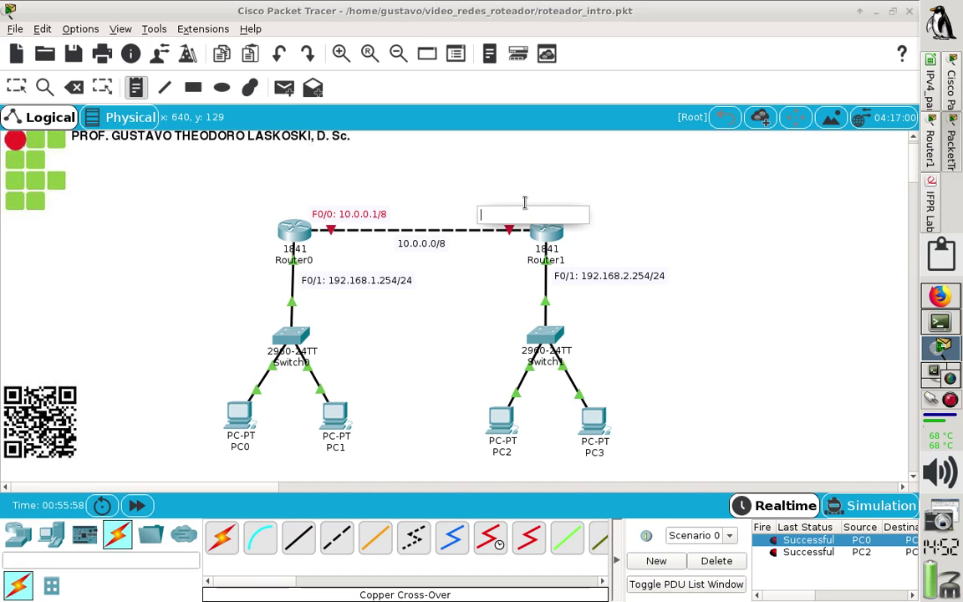
pyautogui.write('F0/')
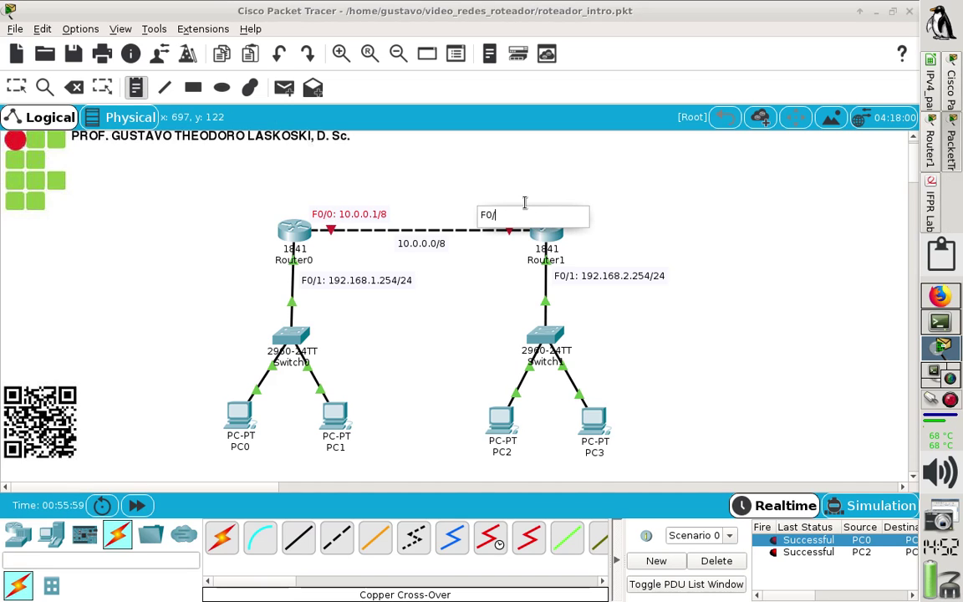
pyautogui.write('0:')
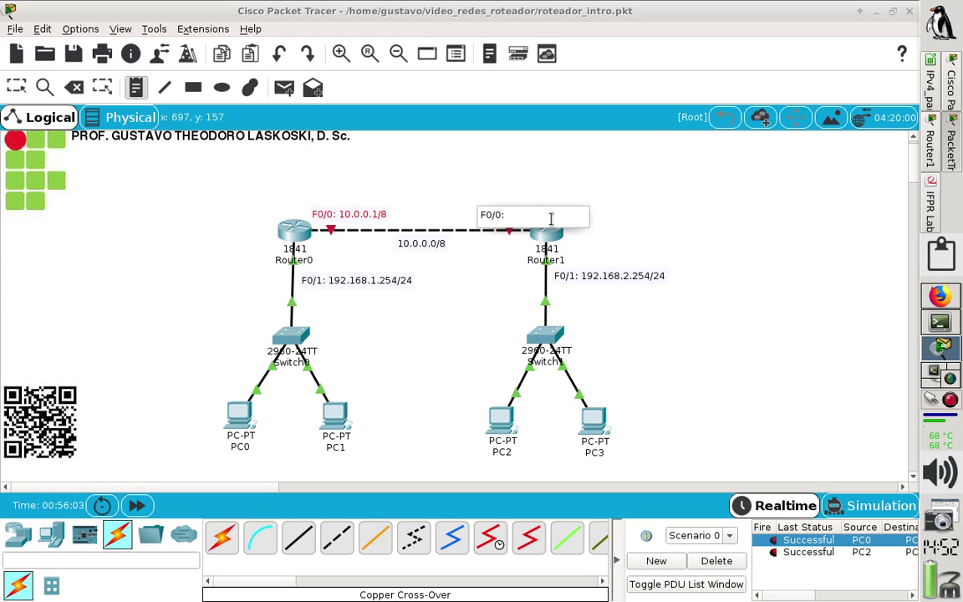
pyautogui.write(' 10')
pyautogui.write('.0.0.')
pyautogui.write('1')
pyautogui.write('0')
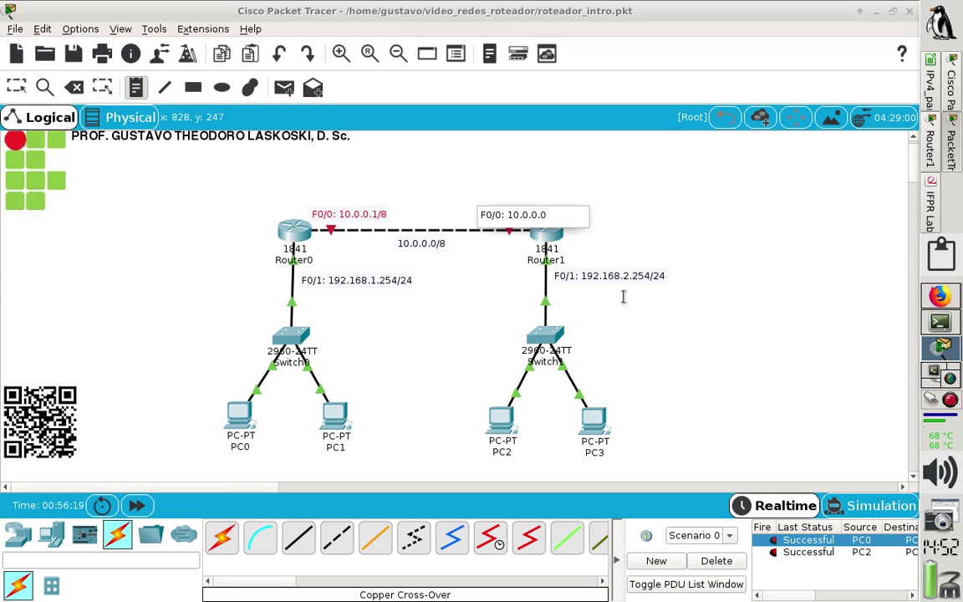
pyautogui.press('BackSpace')
pyautogui.write('2/8')
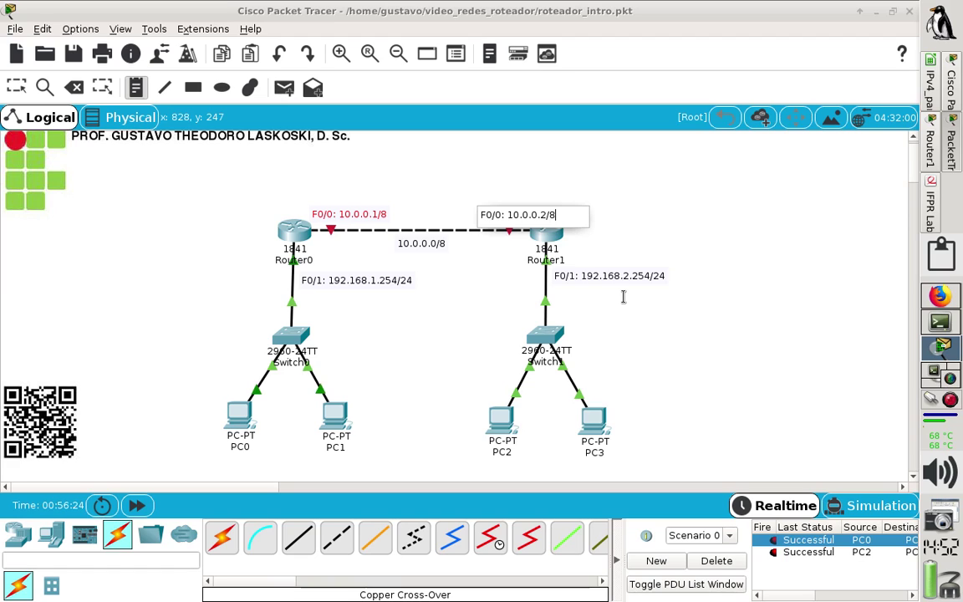
pyautogui.click(421, 338)
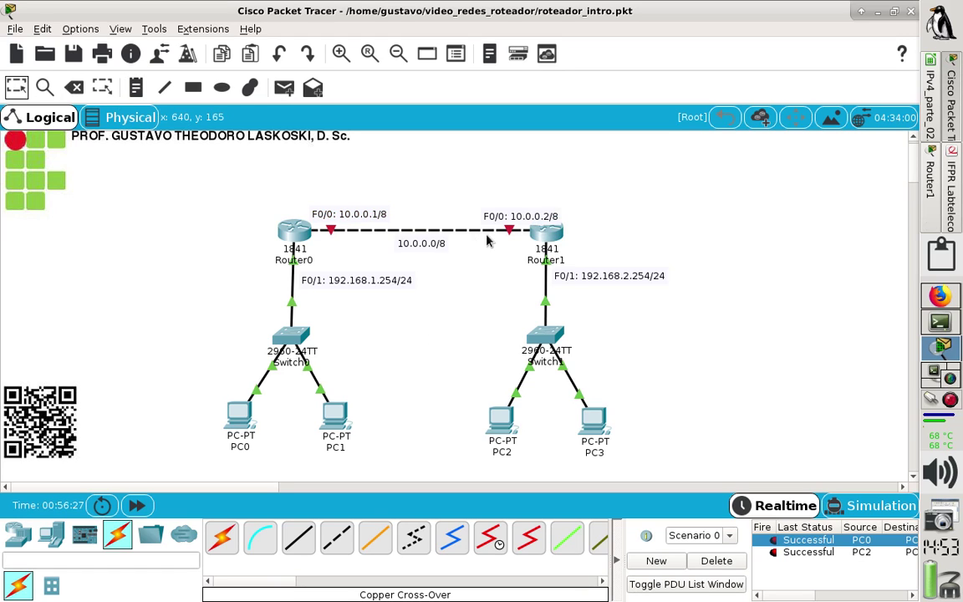
pyautogui.moveTo(517, 210); pyautogui.dragTo(482, 216)
pyautogui.click(444, 197)
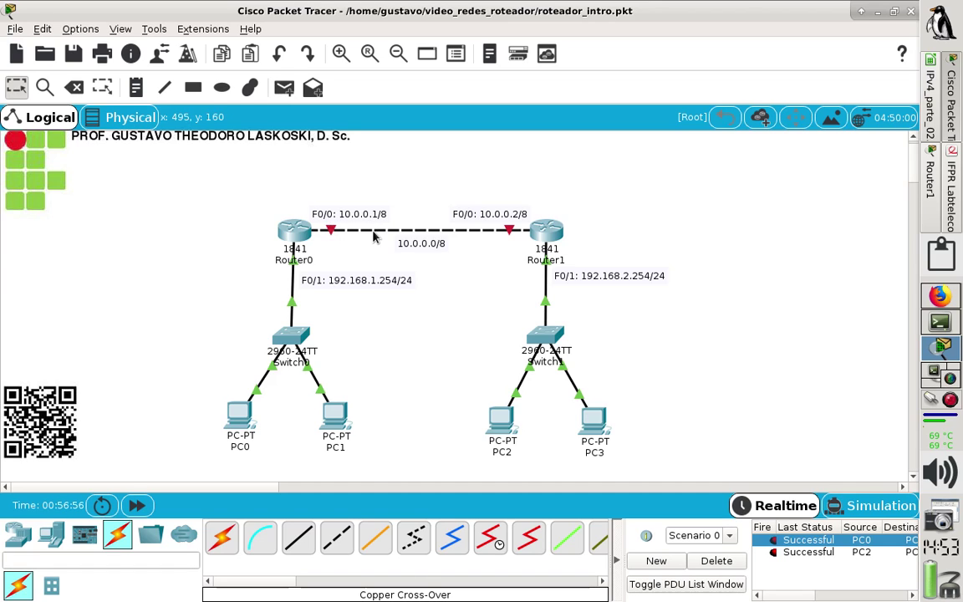
# Open Router0's device window showing its CLI prompt.
pyautogui.moveTo(373, 237)
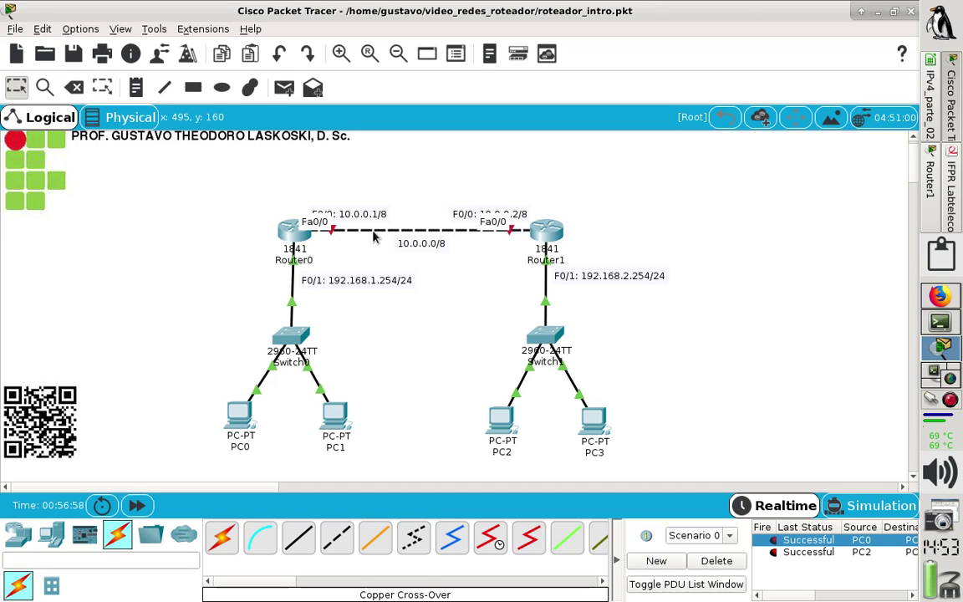
pyautogui.moveTo(287, 240)
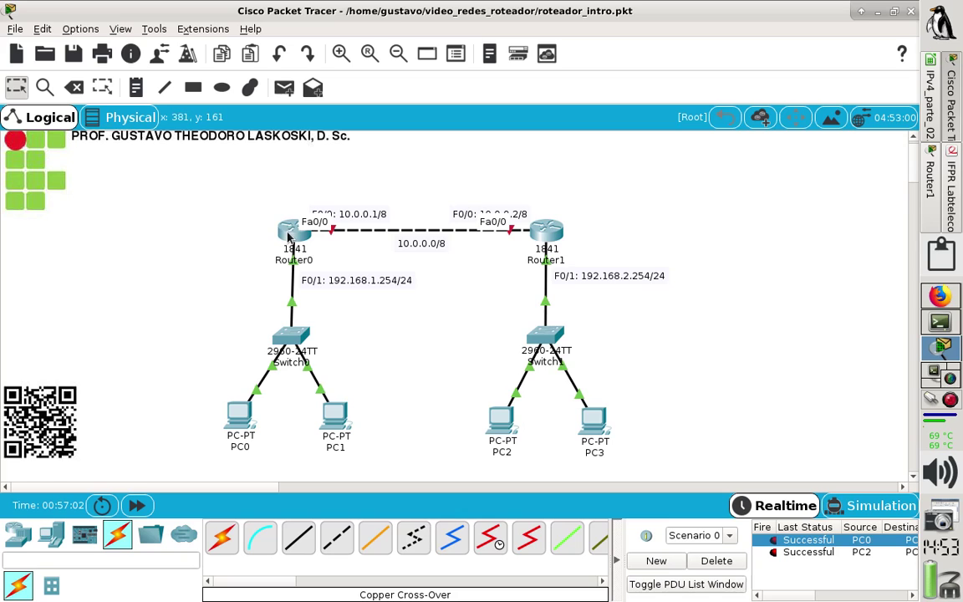
pyautogui.click(287, 234)
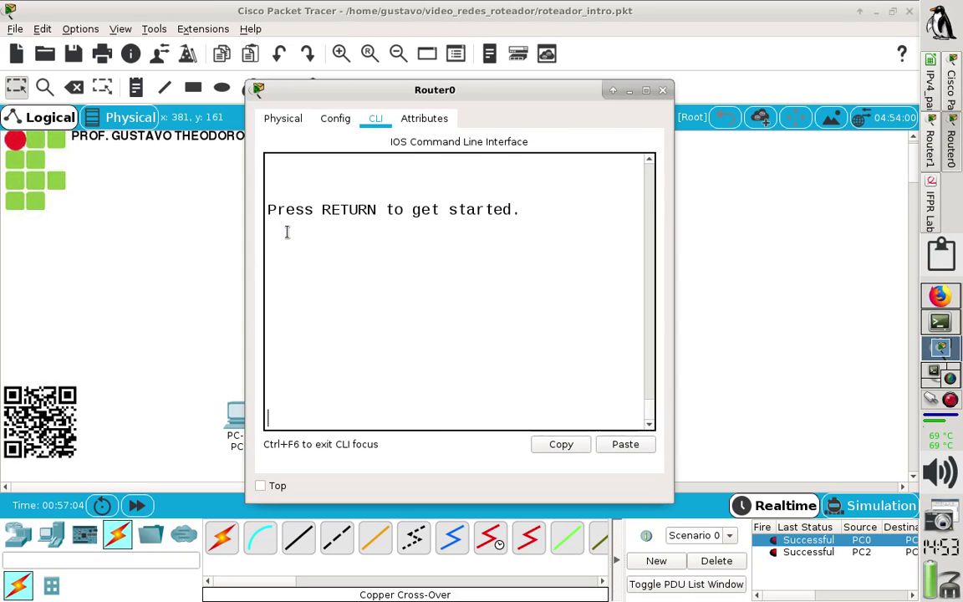
# On Router0, give FastEthernet0/0 the address 10.0.0.1 255.0.0.0 and enable it with no shut.
pyautogui.click(644, 91)
pyautogui.press('Return')
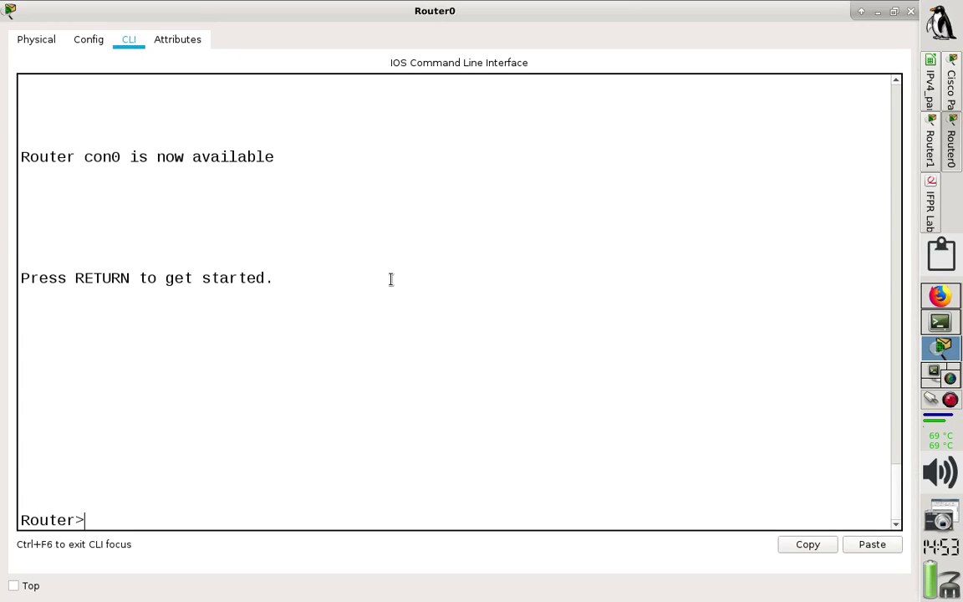
pyautogui.write('en')
pyautogui.press('Return')
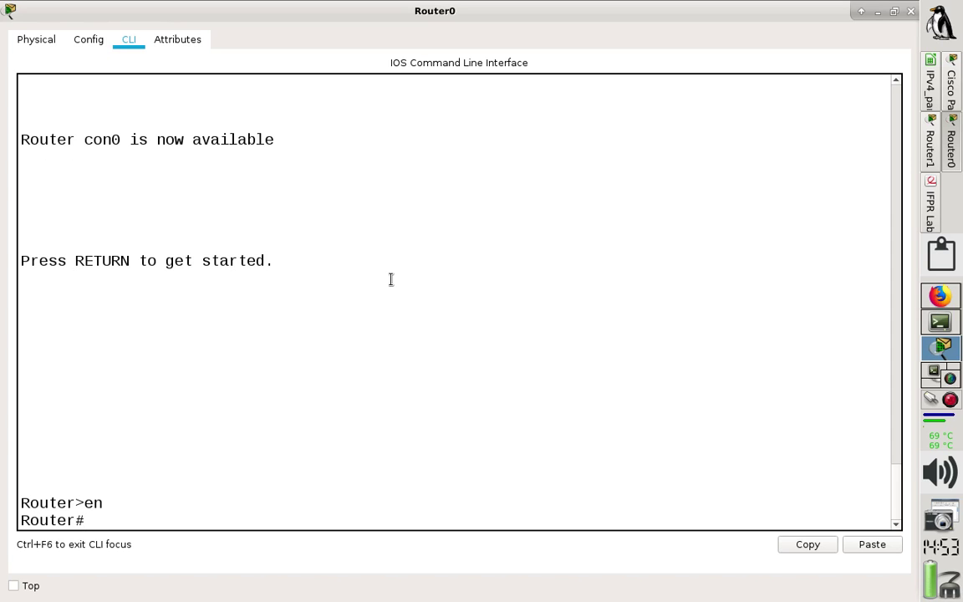
pyautogui.write('conf t')
pyautogui.press('Return')
pyautogui.write('in')
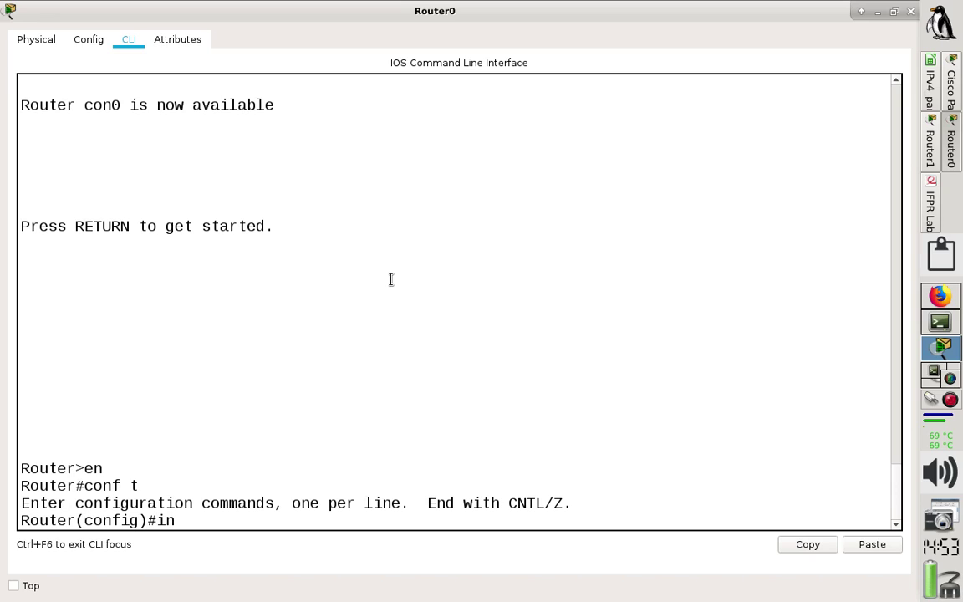
pyautogui.write('t f')
pyautogui.write('0//')
pyautogui.write('0/0')
pyautogui.press('Return')
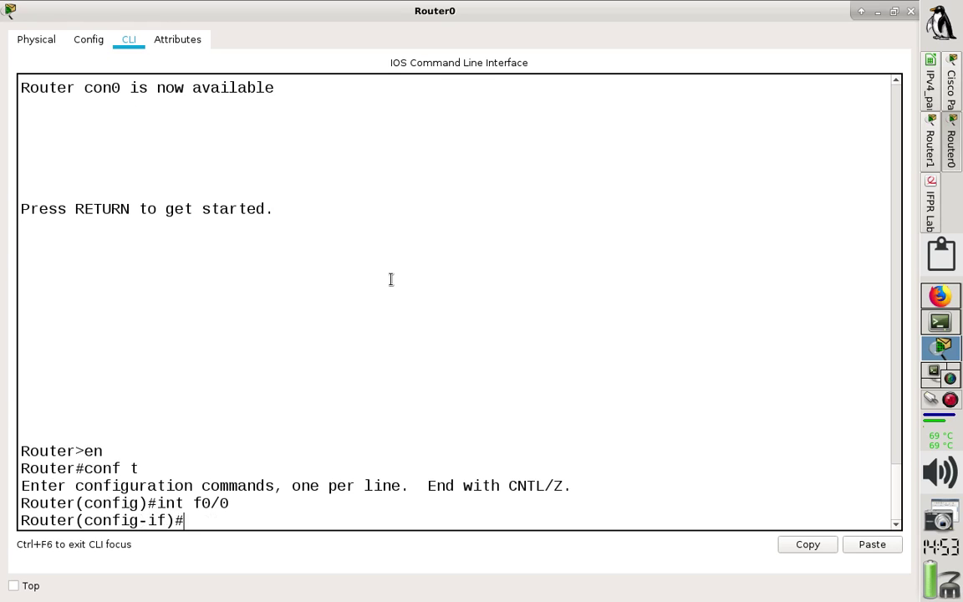
pyautogui.write('ip add 10.')
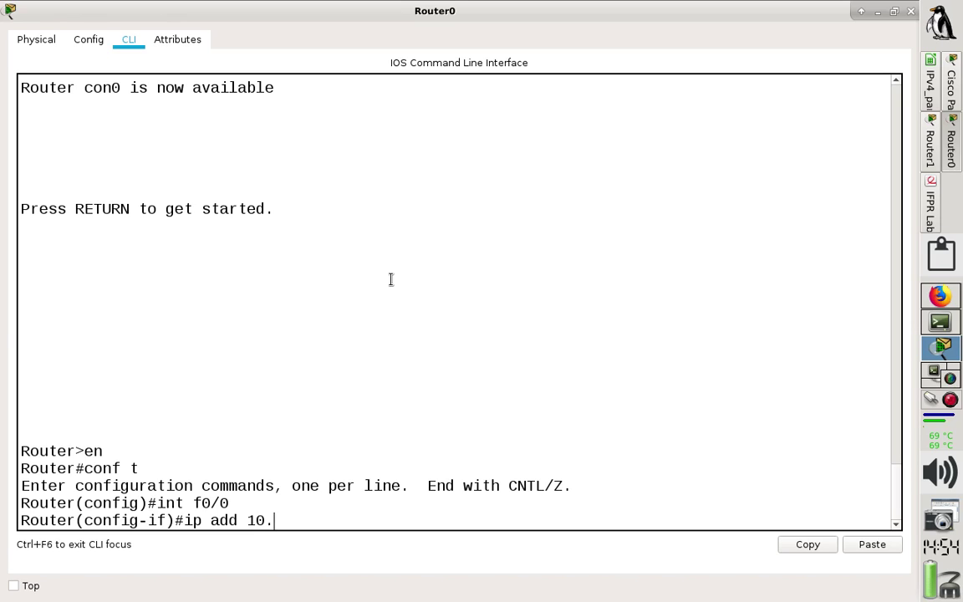
pyautogui.write('0.0.1 255.0.0.0')
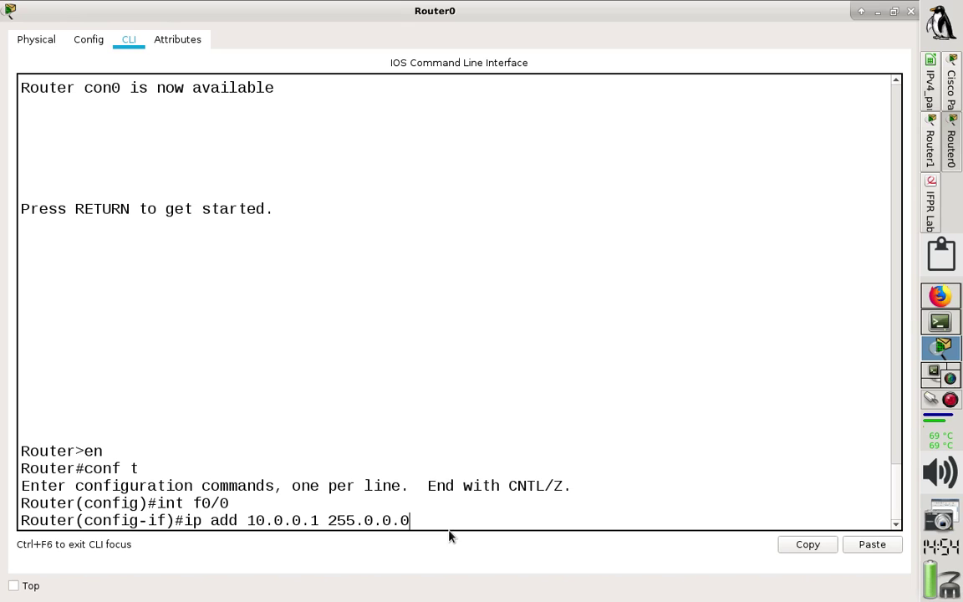
pyautogui.press('Return')
pyautogui.write('no')
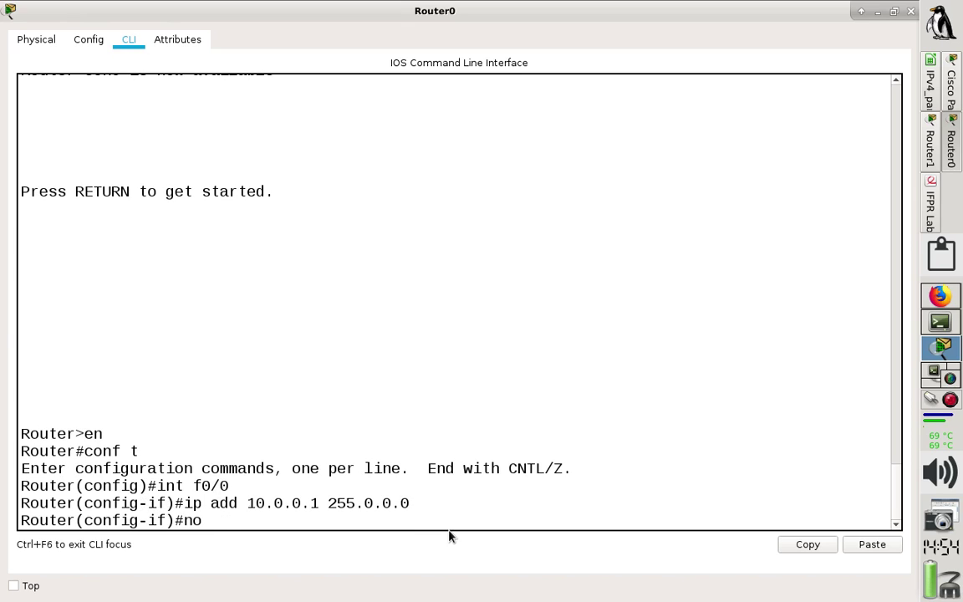
pyautogui.write(' shut')
pyautogui.press('Return')
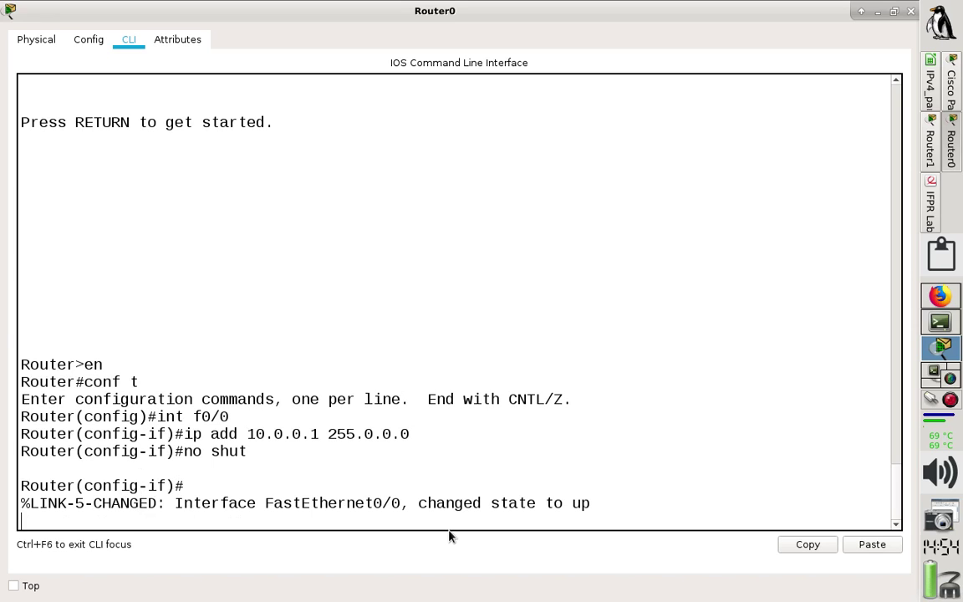
# Copy the entered interface commands and minimize Router0's console window.
pyautogui.moveTo(260, 448); pyautogui.dragTo(16, 415)
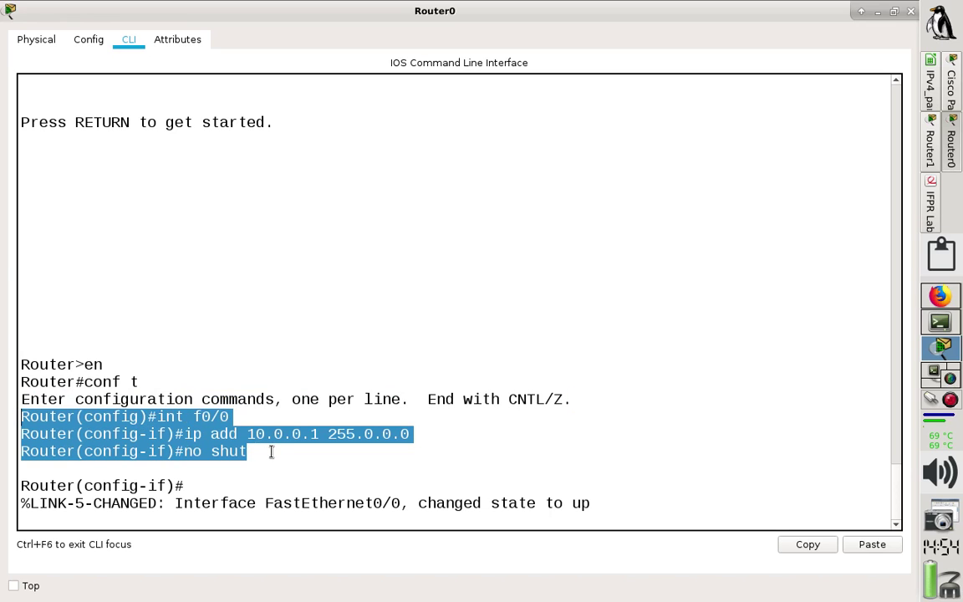
pyautogui.click(804, 545)
pyautogui.click(596, 490)
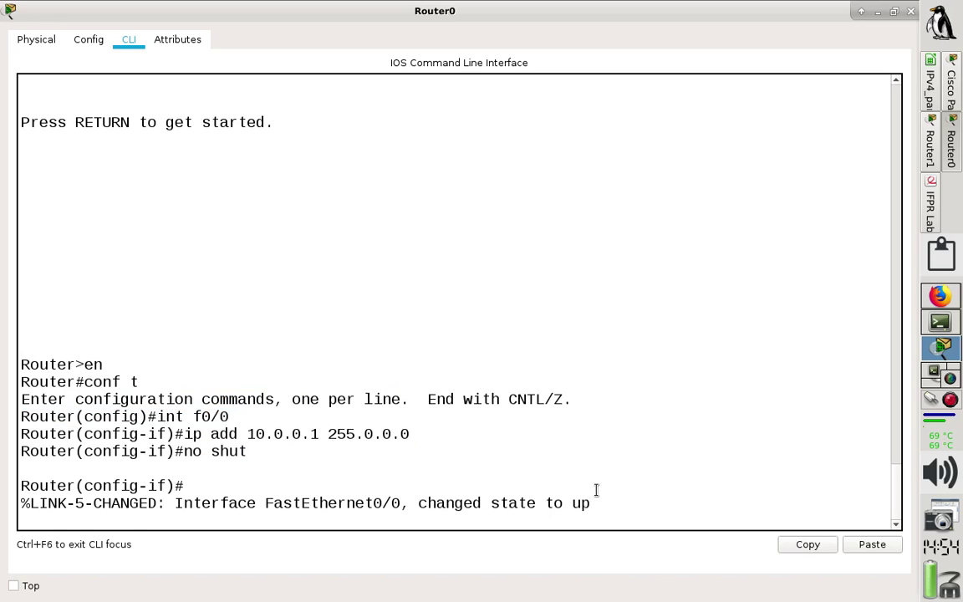
pyautogui.press('Return')
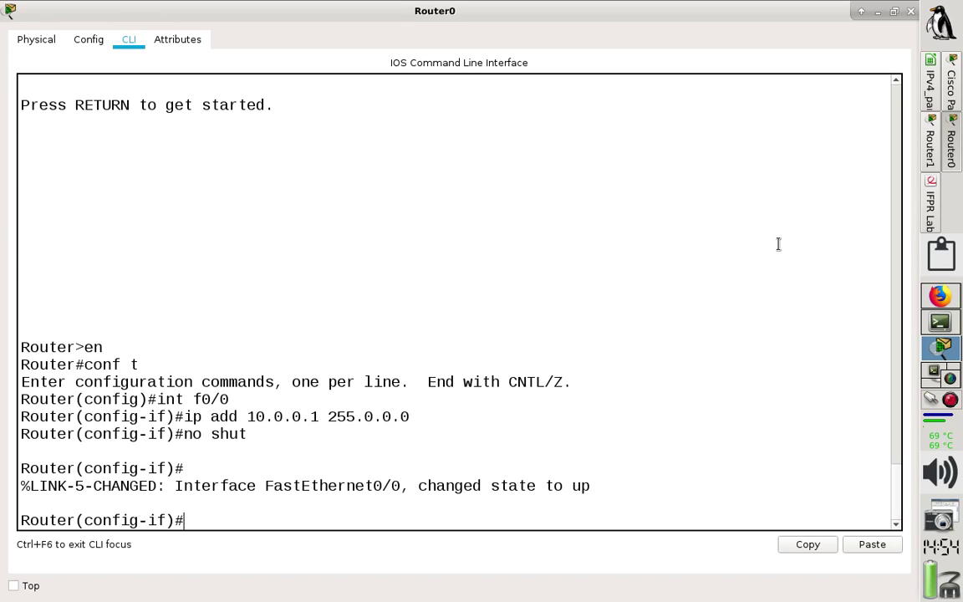
pyautogui.click(876, 14)
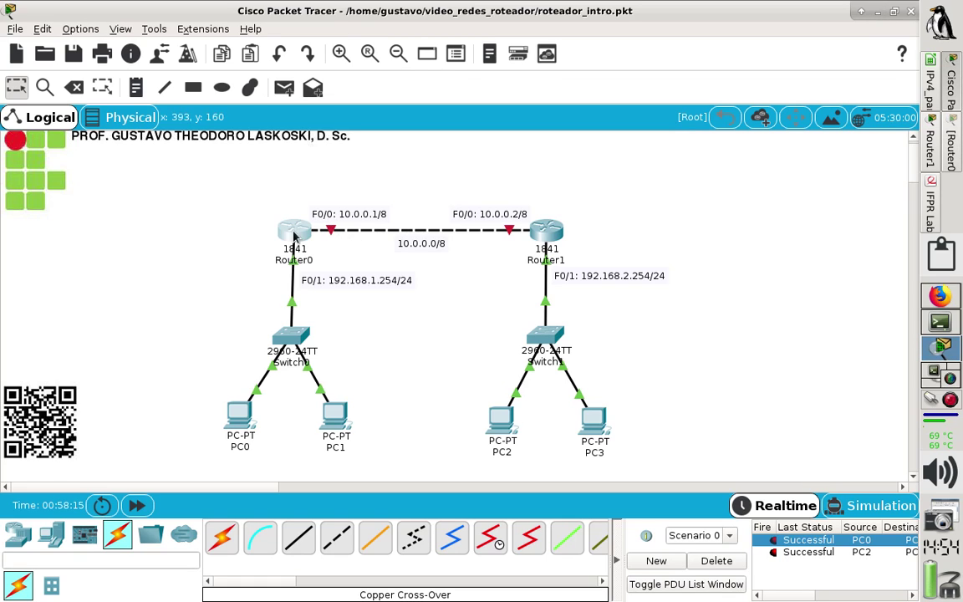
# Check the port addresses of Router0 and Router1 in the topology.
pyautogui.moveTo(284, 234)
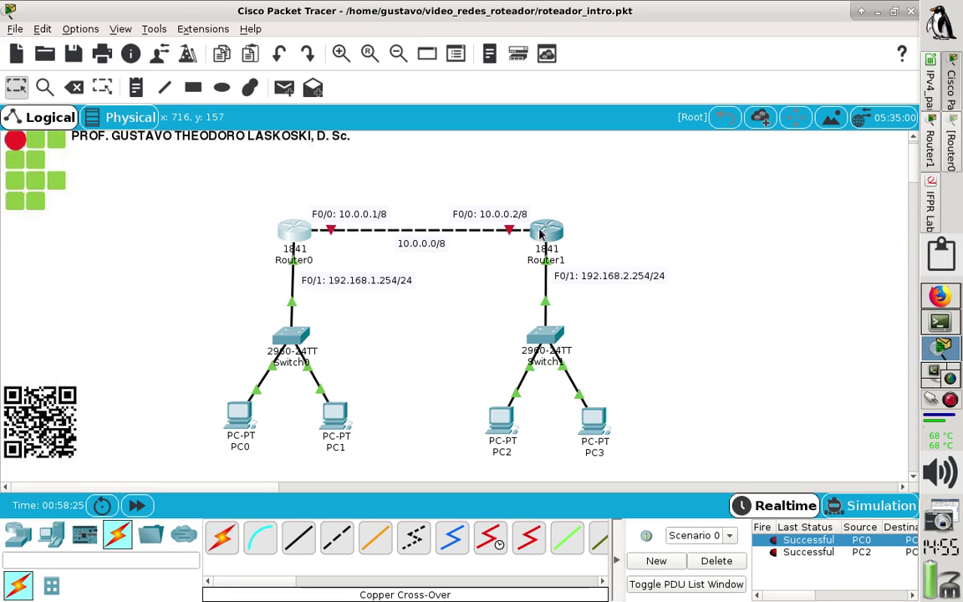
pyautogui.moveTo(554, 234)
# Paste Router0's int f0/0, ip add 10.0.0.1 255.0.0.0 and no shut lines below #exit in notes.txt.
pyautogui.click(940, 323)
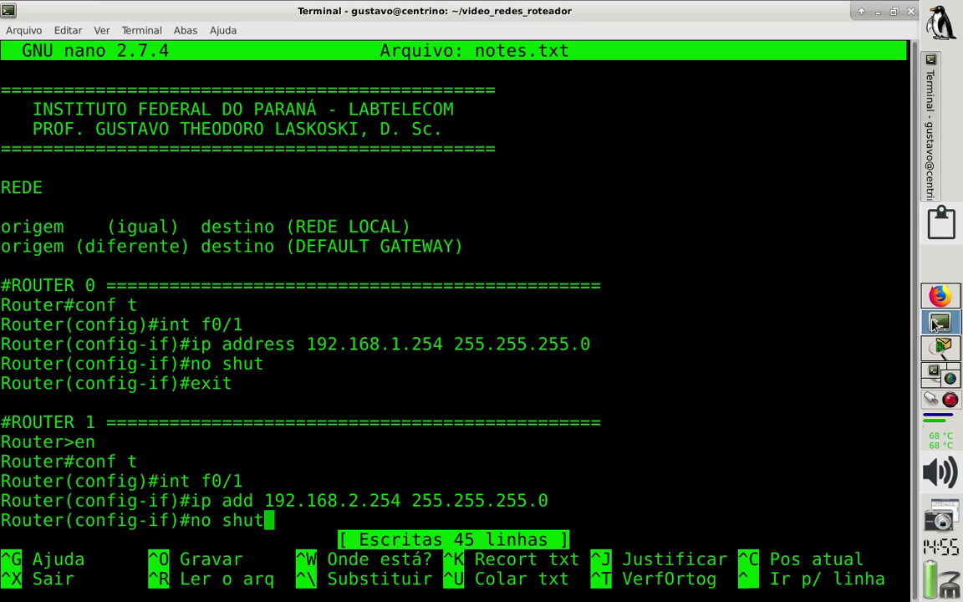
pyautogui.press('Up')
pyautogui.press('Up')
pyautogui.press('Up')
pyautogui.press('Up')
pyautogui.press('Up')
pyautogui.press('Up')
pyautogui.press('Up')
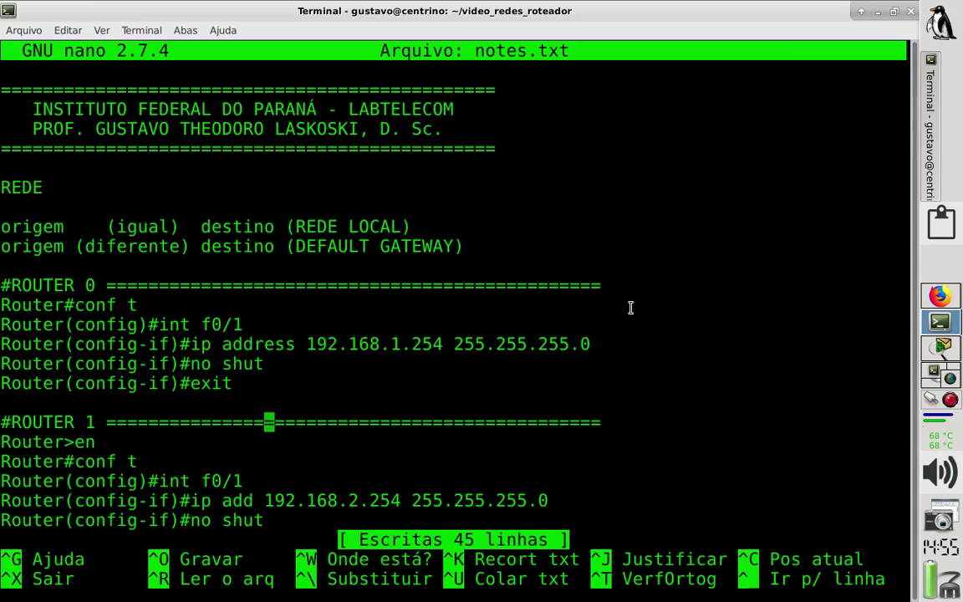
pyautogui.press('Return')
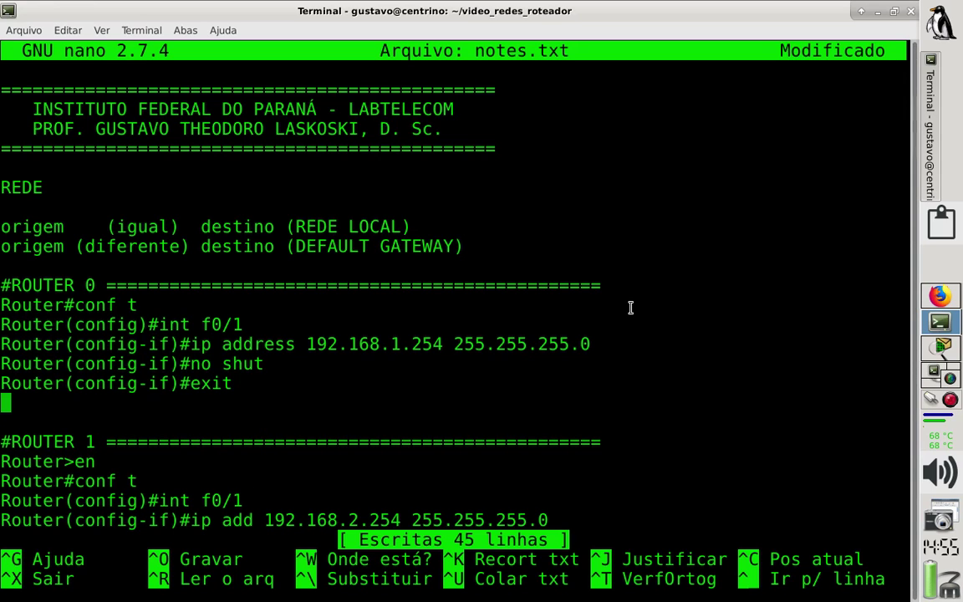
pyautogui.hotkey('ctrl', 'shift', 'v')
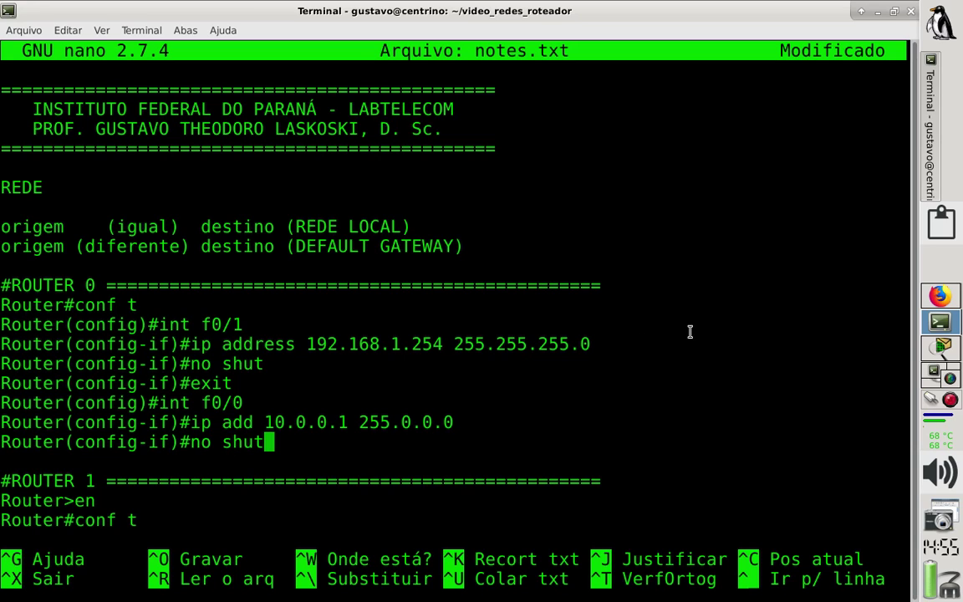
pyautogui.click(936, 346)
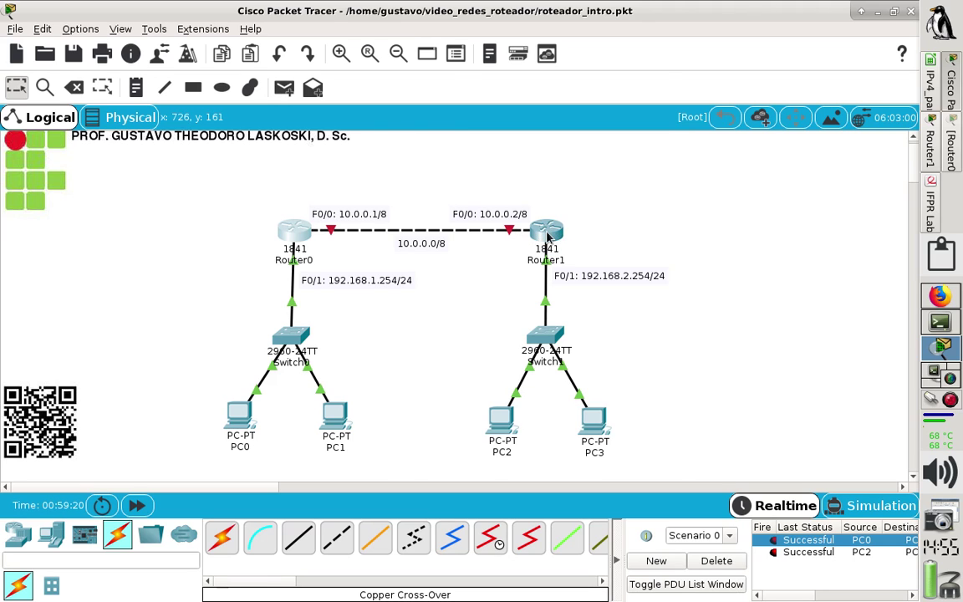
# In Router1's CLI, give FastEthernet0/0 10.0.0.2 255.0.0.0 and bring it up with no shutdown.
pyautogui.click(545, 231)
pyautogui.click(645, 90)
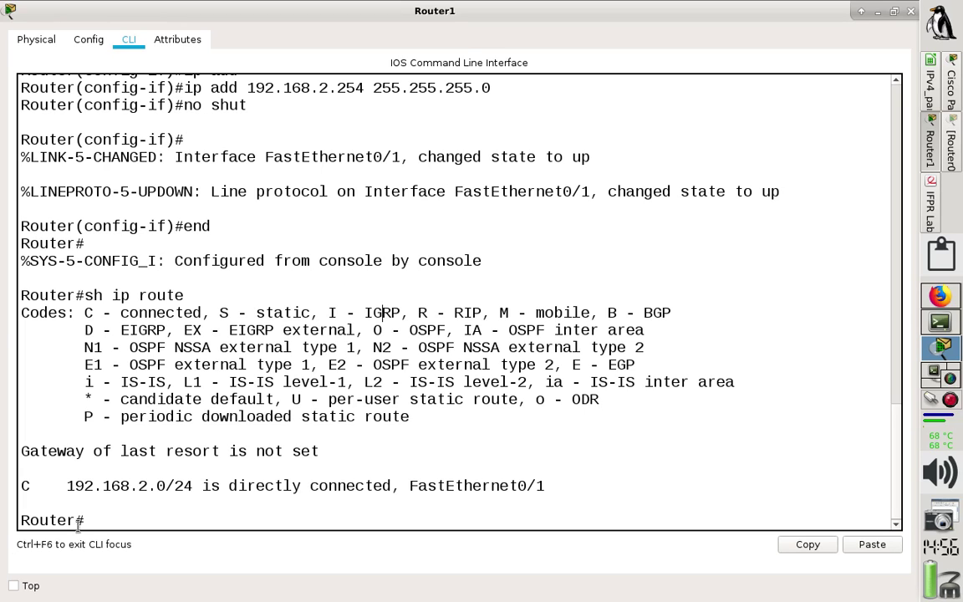
pyautogui.moveTo(86, 520); pyautogui.dragTo(18, 520)
pyautogui.click(105, 520)
pyautogui.write('conf t')
pyautogui.press('Return')
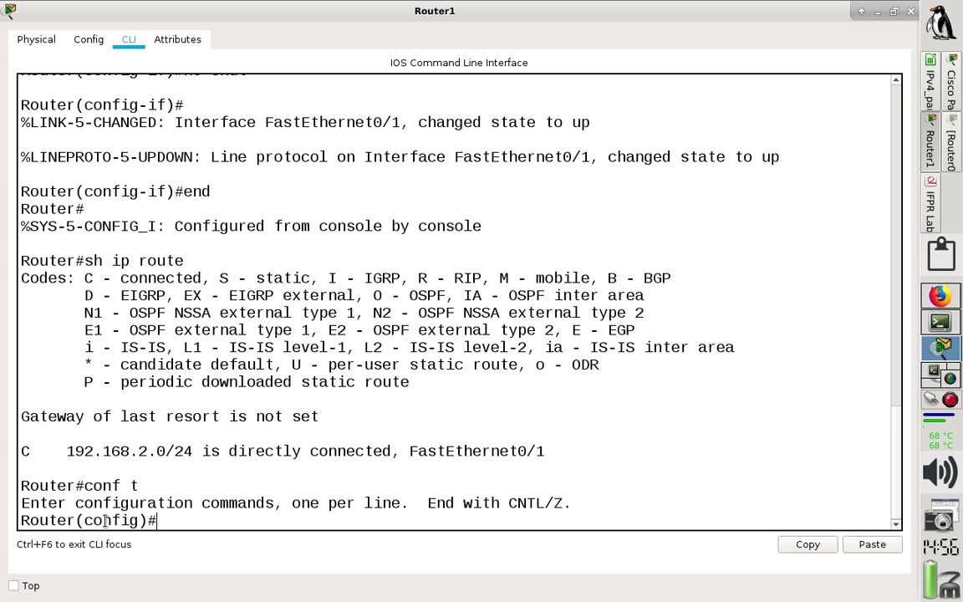
pyautogui.write('int f0/0')
pyautogui.press('Return')
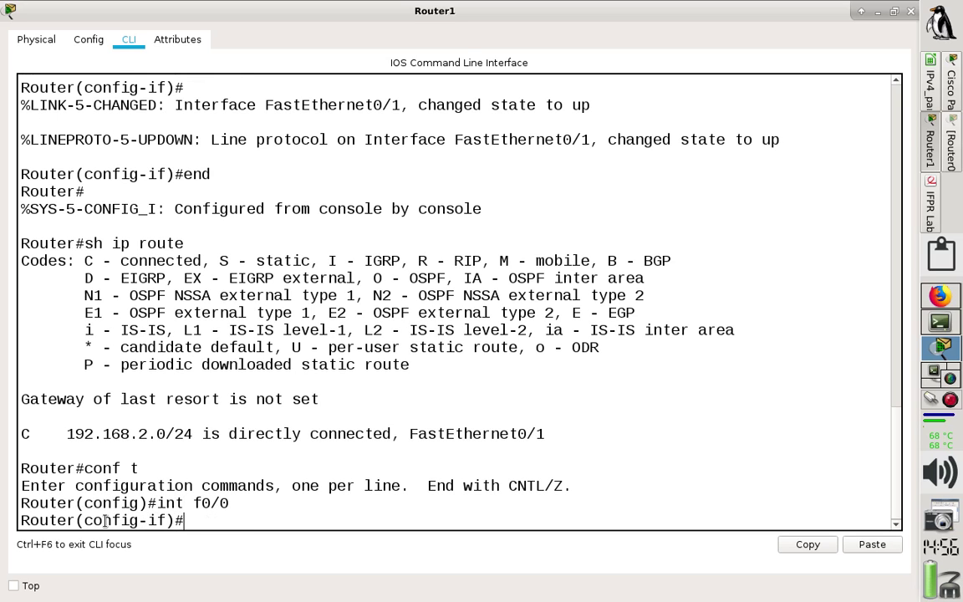
pyautogui.write('ip add 10.0')
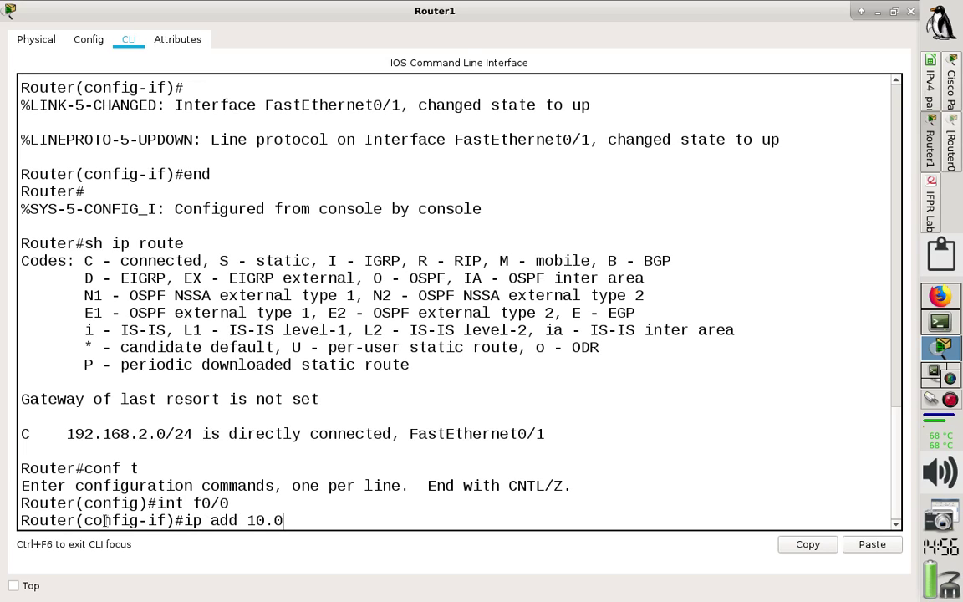
pyautogui.write('.0.2 255.0.0.')
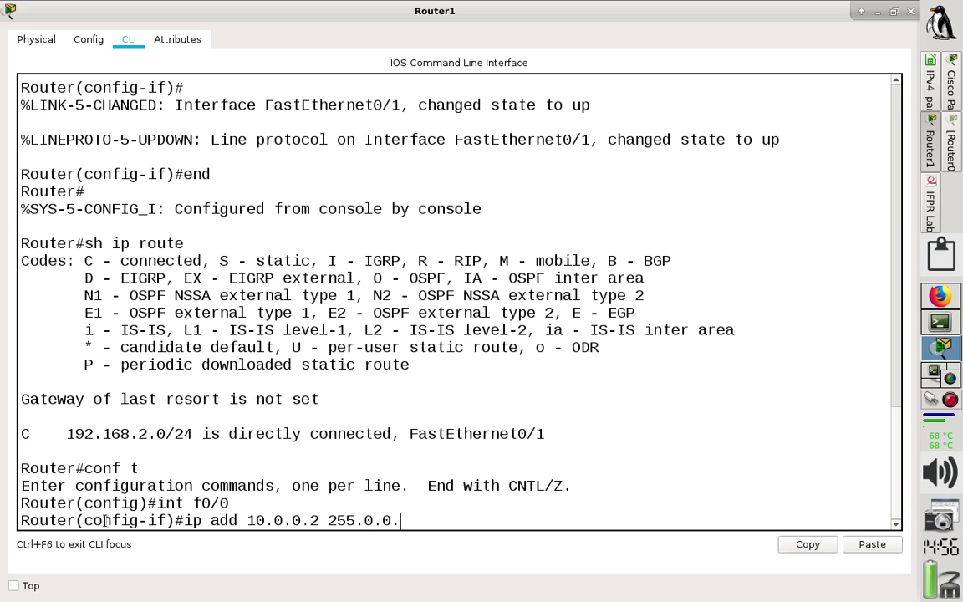
pyautogui.write('0')
pyautogui.press('Return')
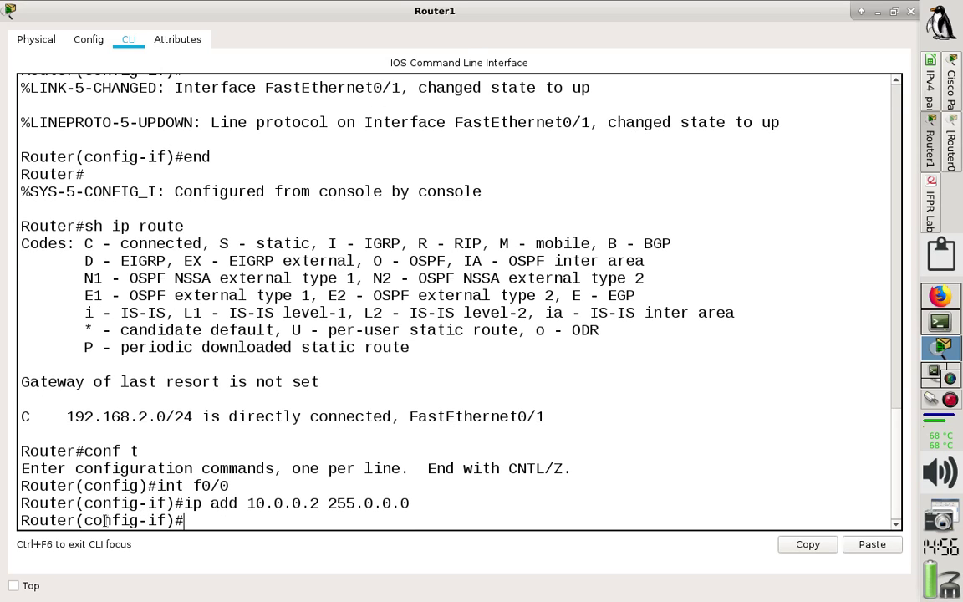
pyautogui.write('no shut')
pyautogui.press('Return')
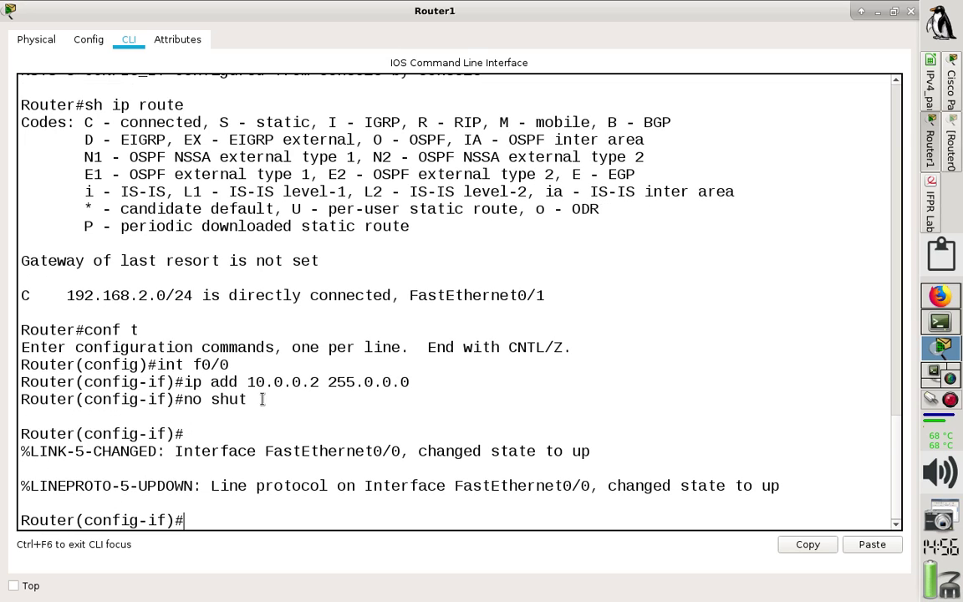
# Select Router1's three interface commands and switch to the notes workspace.
pyautogui.moveTo(251, 399); pyautogui.dragTo(13, 366)
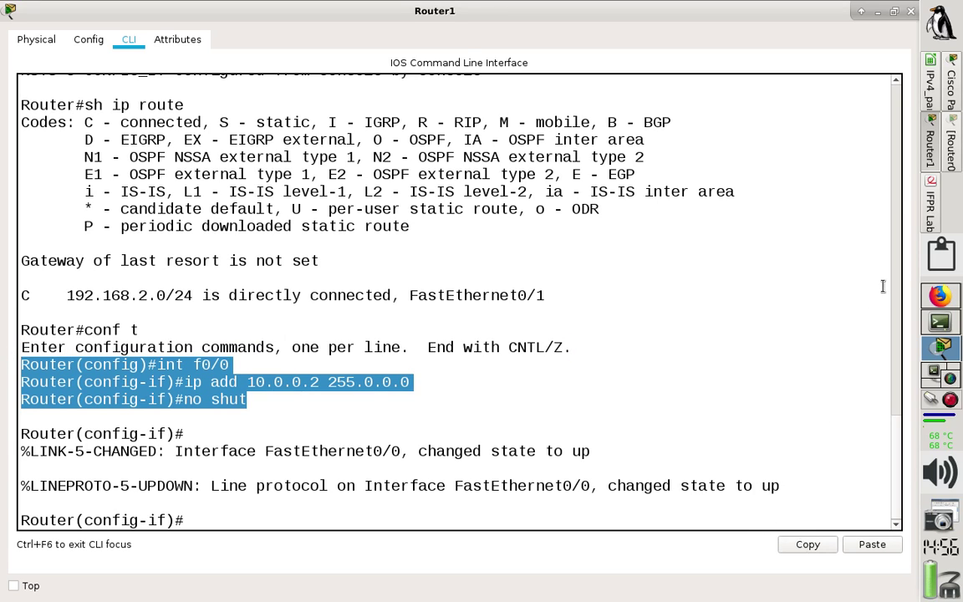
pyautogui.click(958, 102)
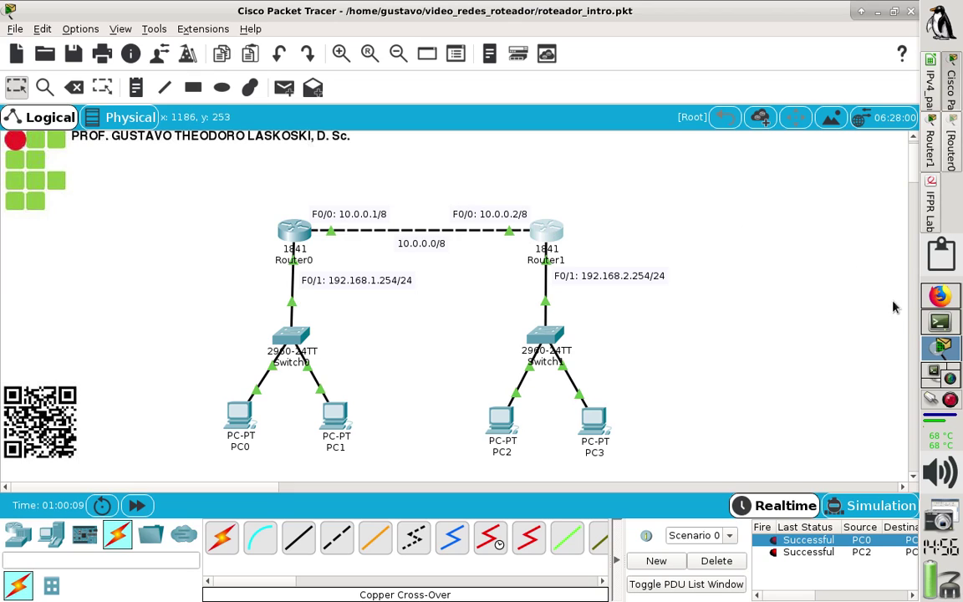
pyautogui.click(933, 325)
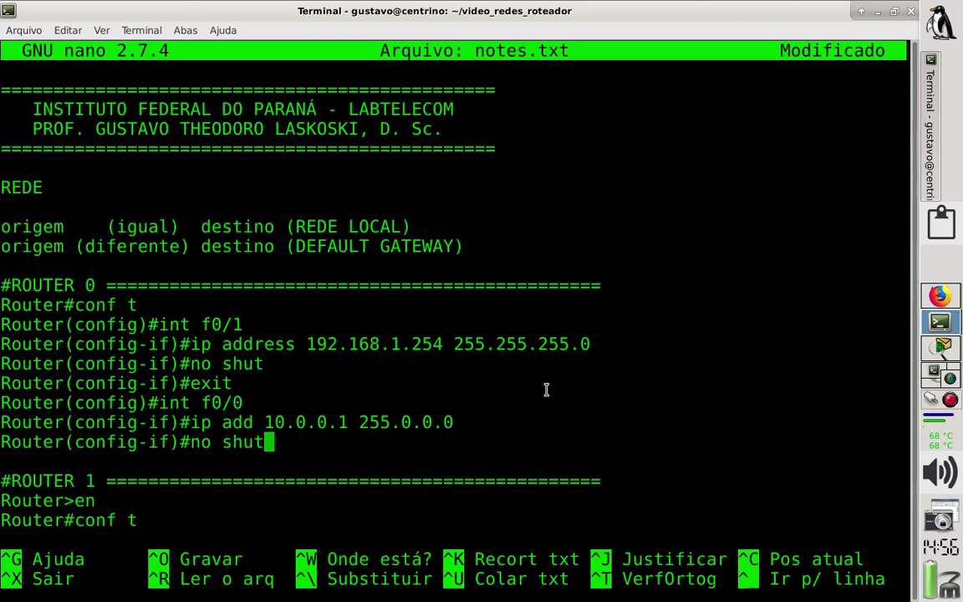
# Paste Router1's interface commands under #ROUTER 1, with a Router(config-if)#exit line above them.
pyautogui.press('Down')
pyautogui.press('Down')
pyautogui.press('Down')
pyautogui.press('Down')
pyautogui.press('Down')
pyautogui.press('Down')
pyautogui.press('Down')
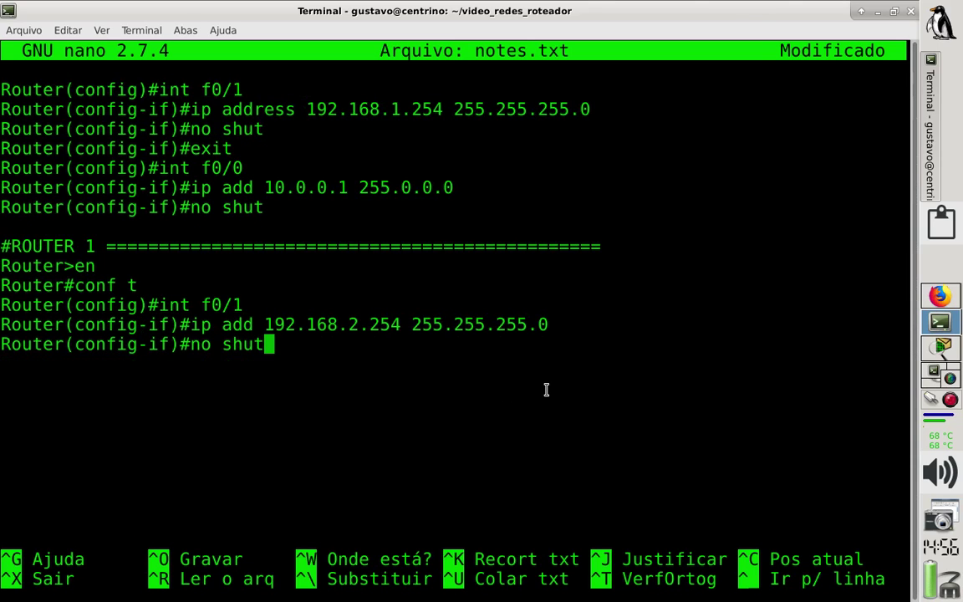
pyautogui.press('Down')
pyautogui.press('Return')
pyautogui.hotkey('ctrl', 'shift', 'v')
pyautogui.press('Up')
pyautogui.press('Up')
pyautogui.press('Up')
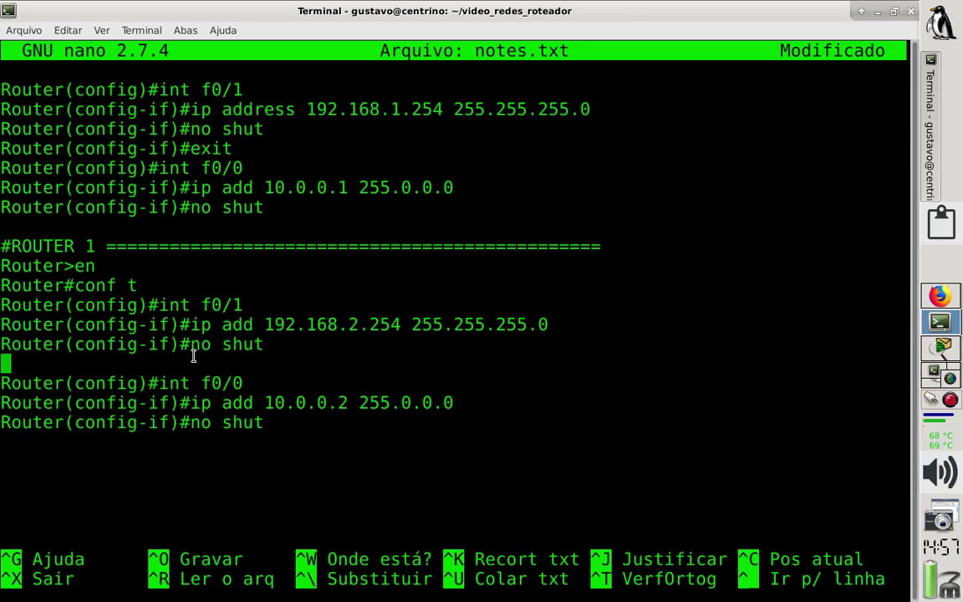
pyautogui.write('Router(')
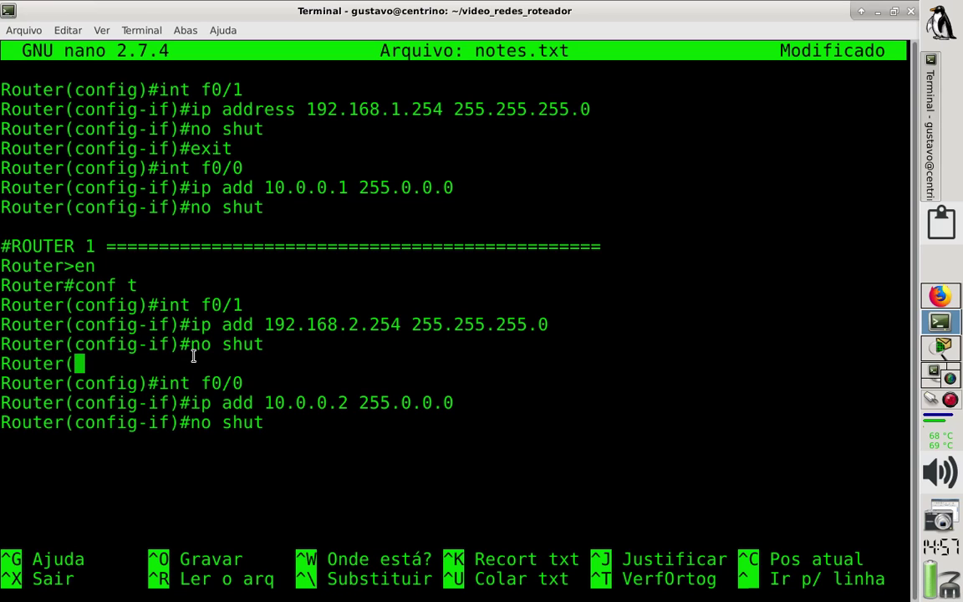
pyautogui.write('config-')
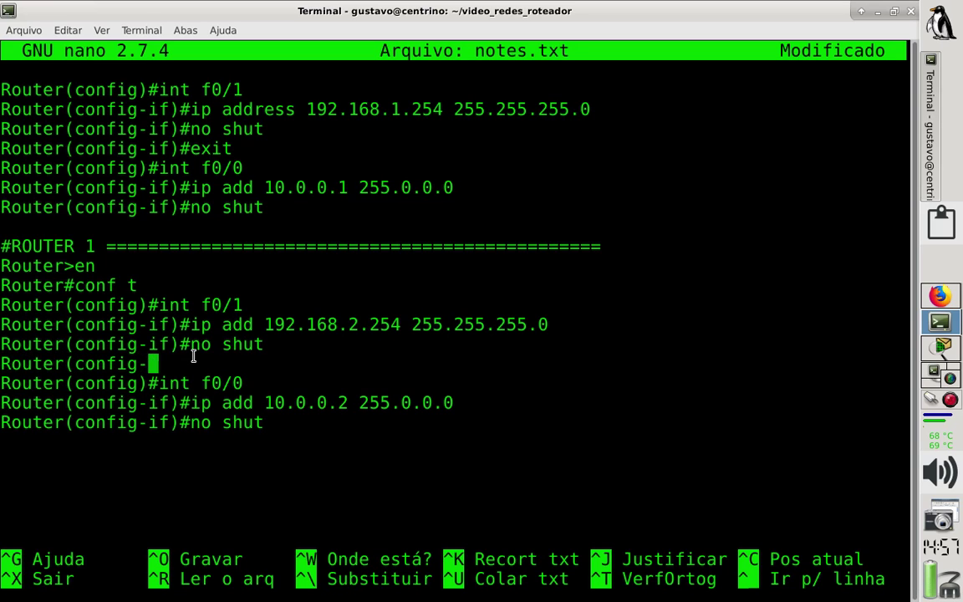
pyautogui.write('if)#exit')
pyautogui.moveTo(158, 382); pyautogui.dragTo(250, 382)
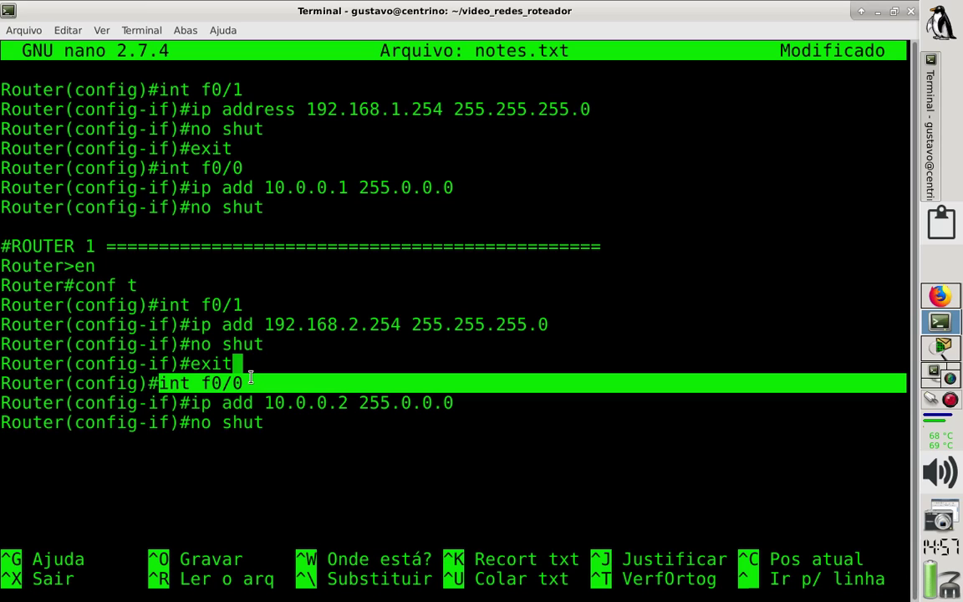
pyautogui.click(315, 431)
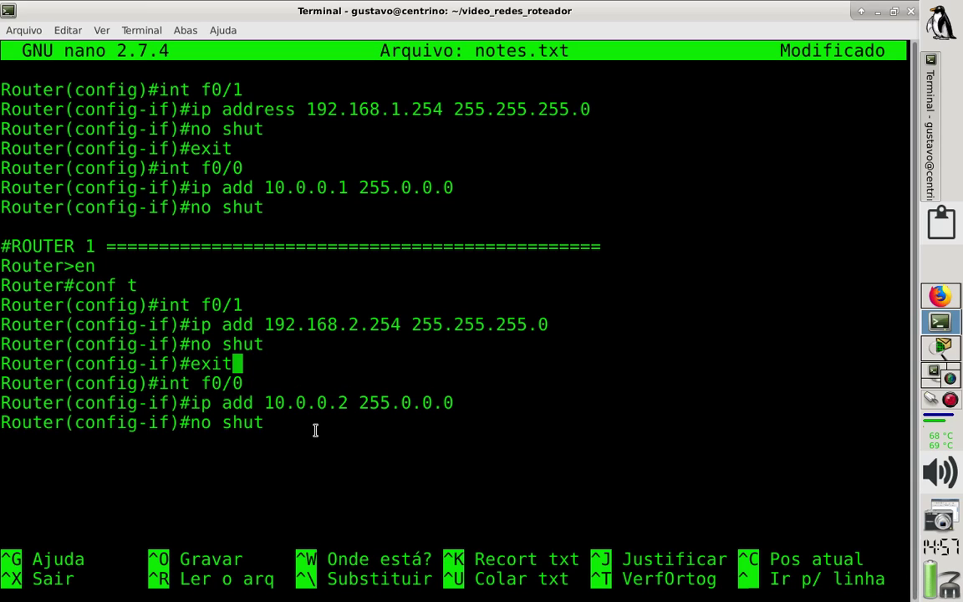
# Save notes.txt under its existing name and return to Packet Tracer.
pyautogui.hotkey('ctrl', 'o')
pyautogui.press('Return')
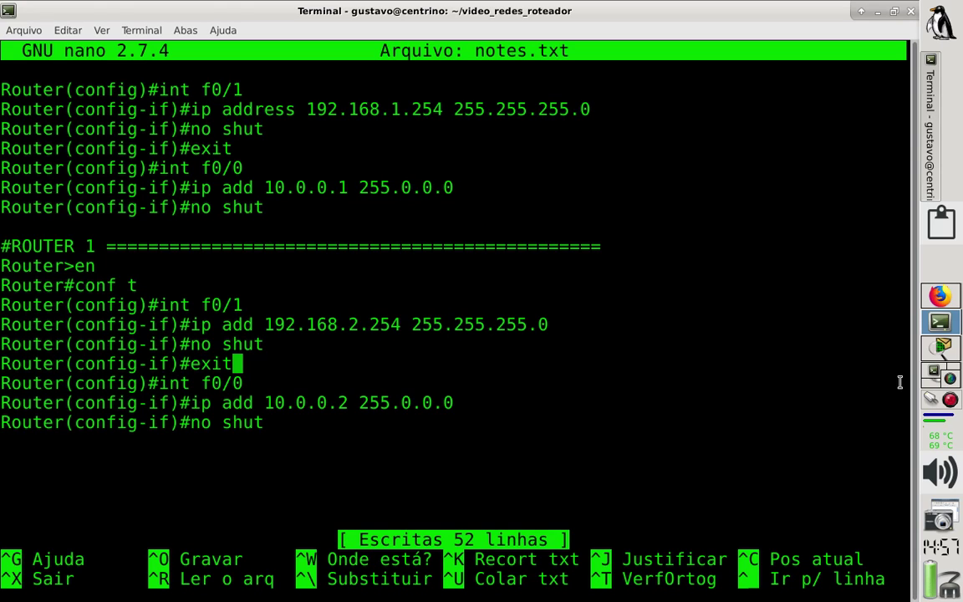
pyautogui.click(940, 350)
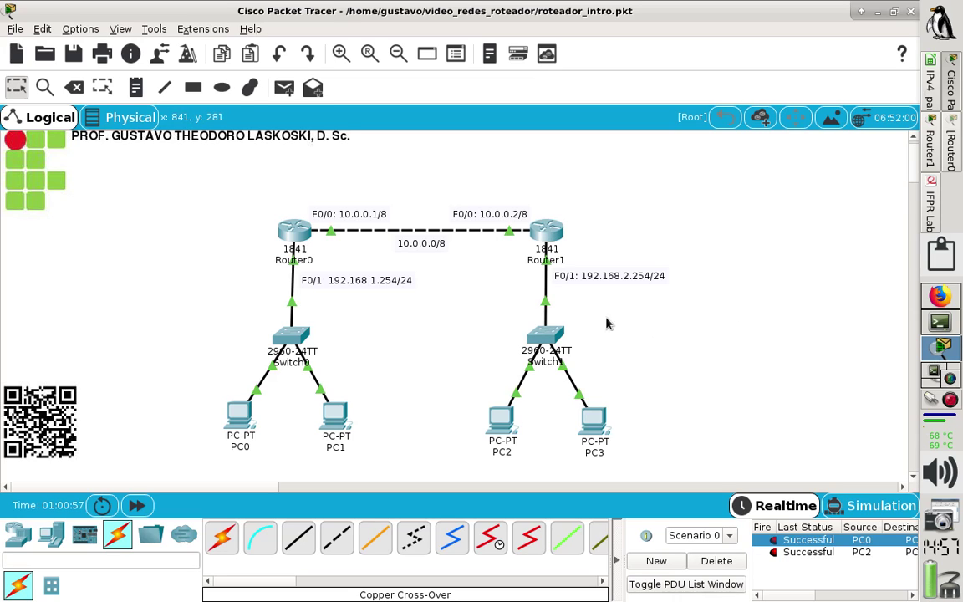
# On Router0, leave configuration mode with end and display the routing table with sh ip route.
pyautogui.click(284, 230)
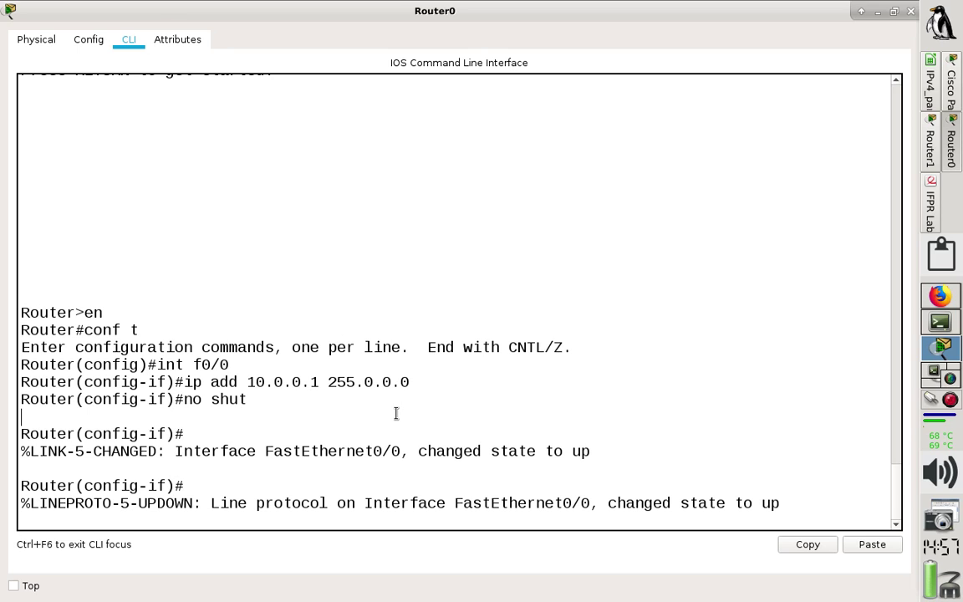
pyautogui.press('Return')
pyautogui.write('end')
pyautogui.press('Return')
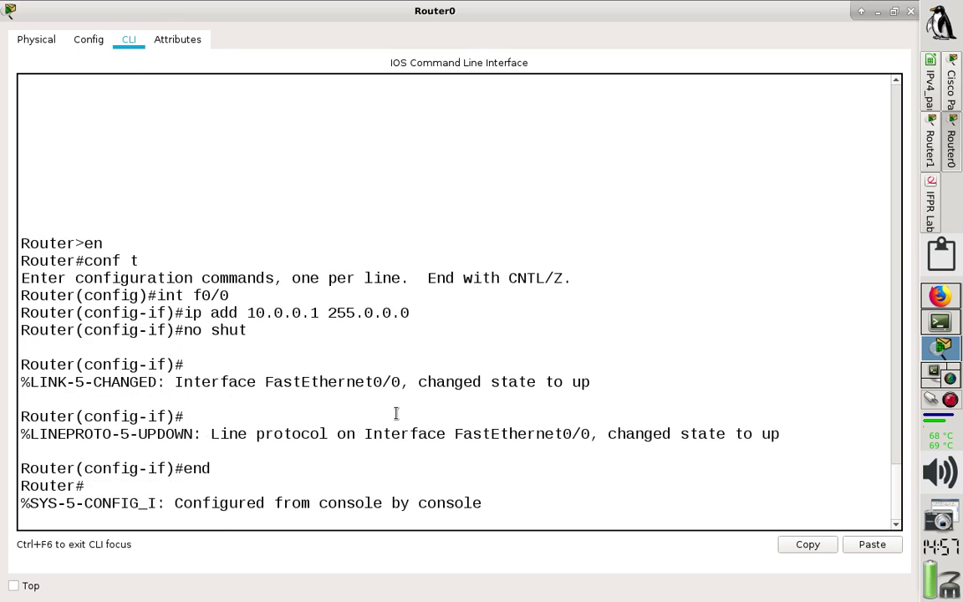
pyautogui.write('sh')
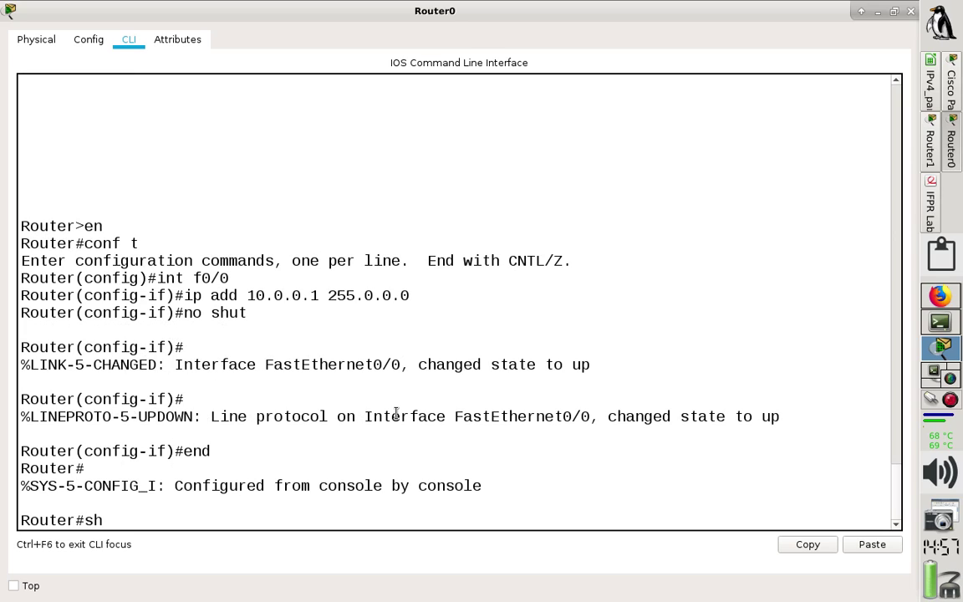
pyautogui.write(' ip route')
pyautogui.press('Return')
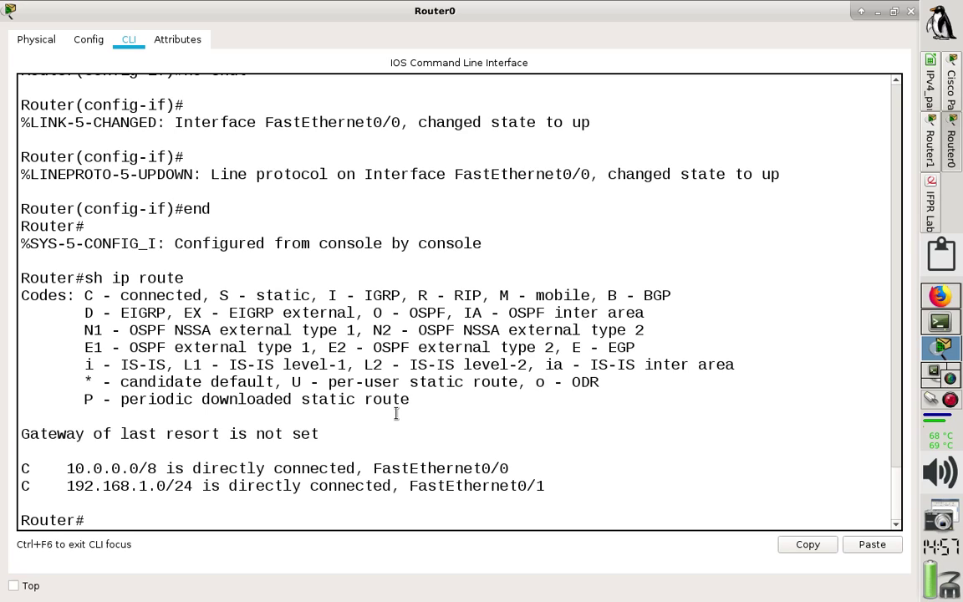
# Highlight the connected routes: 10.0.0.0/8 on FastEthernet0/0 and the FastEthernet0/1 entry.
pyautogui.moveTo(409, 485); pyautogui.dragTo(568, 488)
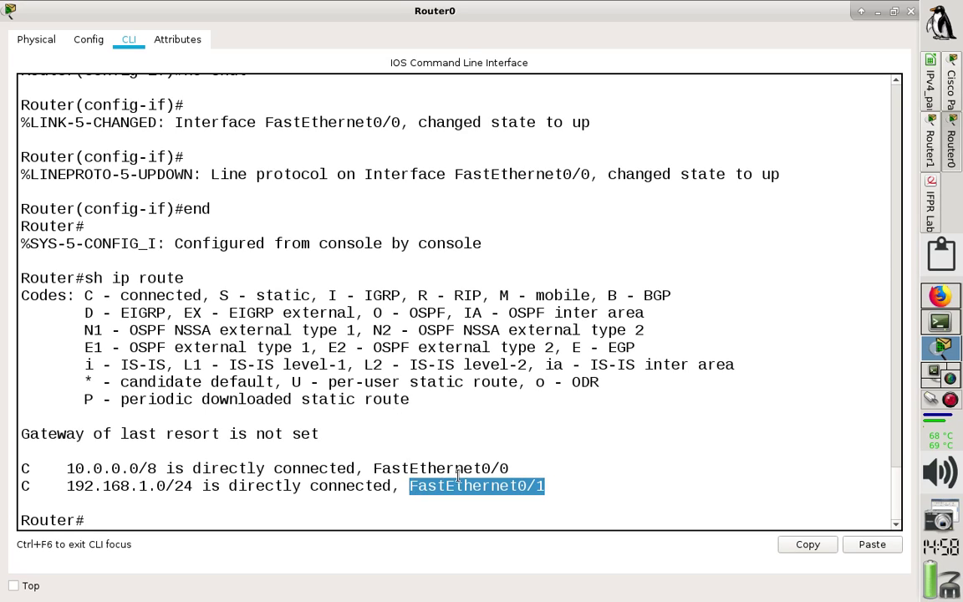
pyautogui.moveTo(373, 468); pyautogui.dragTo(514, 468)
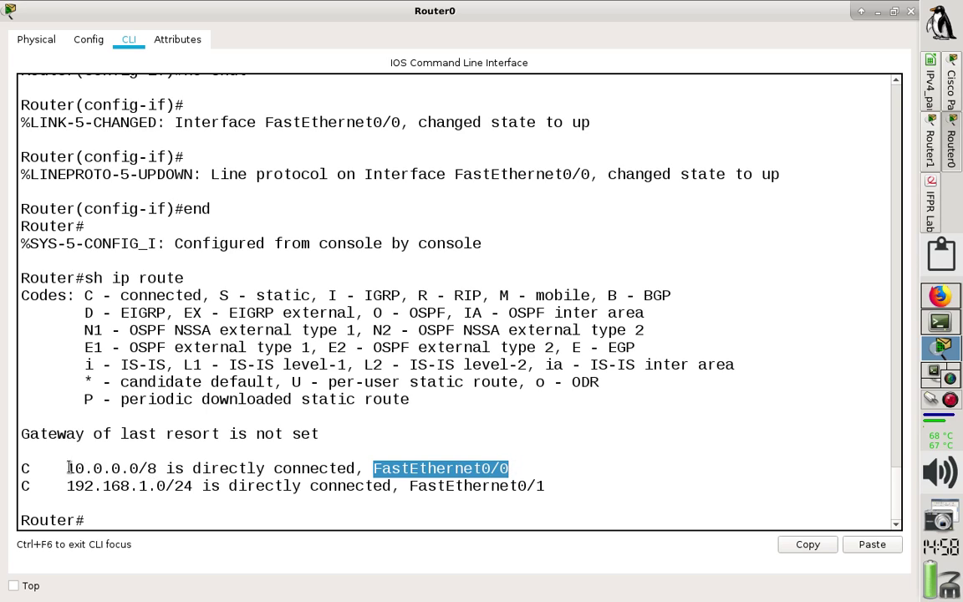
pyautogui.moveTo(67, 468); pyautogui.dragTo(87, 469)
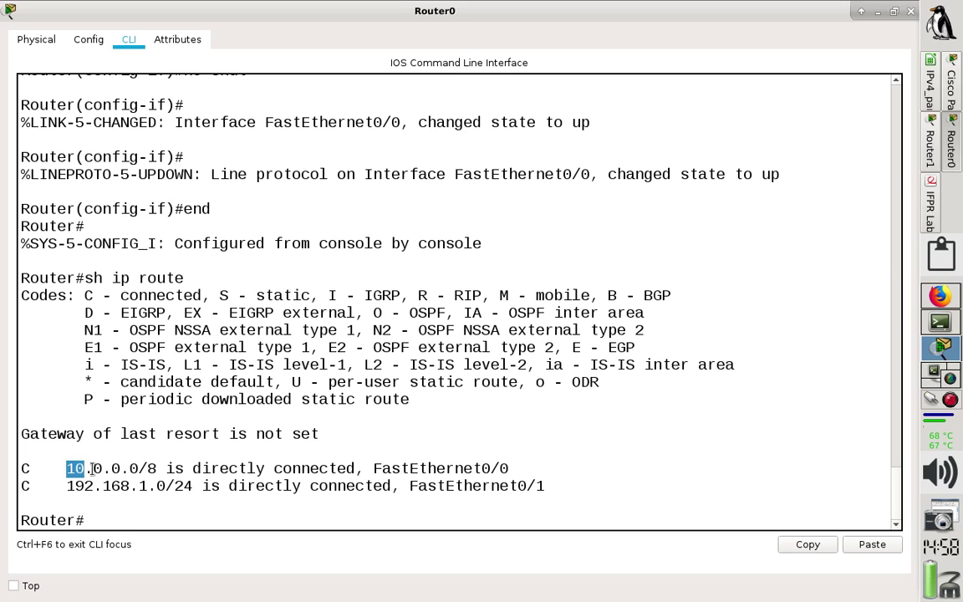
pyautogui.click(94, 467)
pyautogui.moveTo(93, 468); pyautogui.dragTo(139, 469)
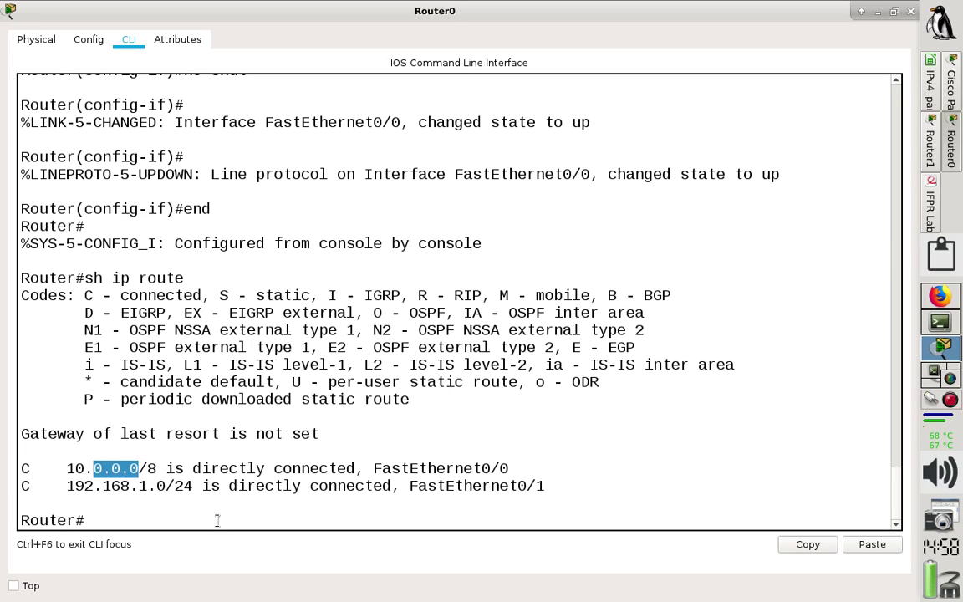
pyautogui.click(216, 520)
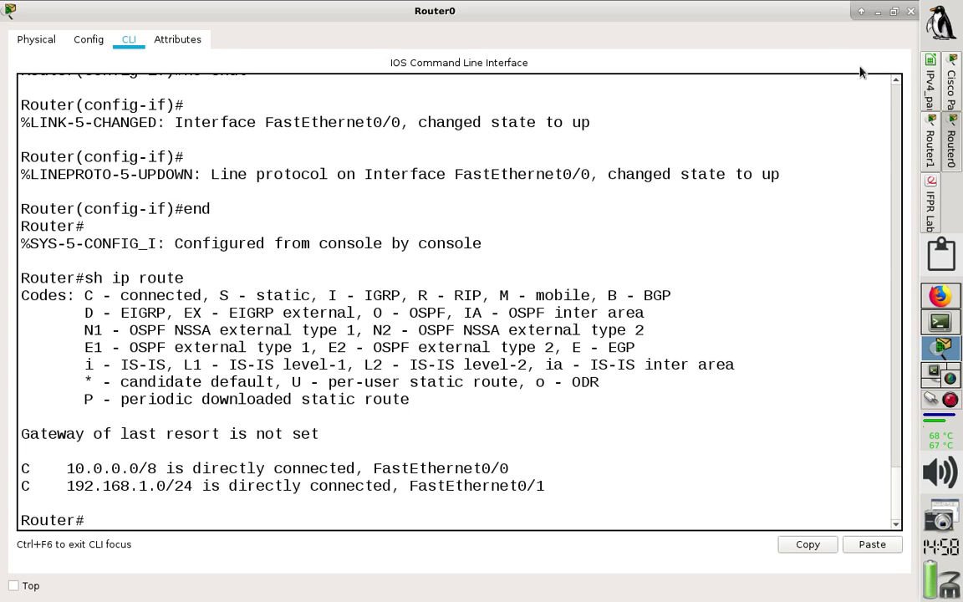
# Return to the topology and delete the earlier PDU test entries.
pyautogui.click(930, 149)
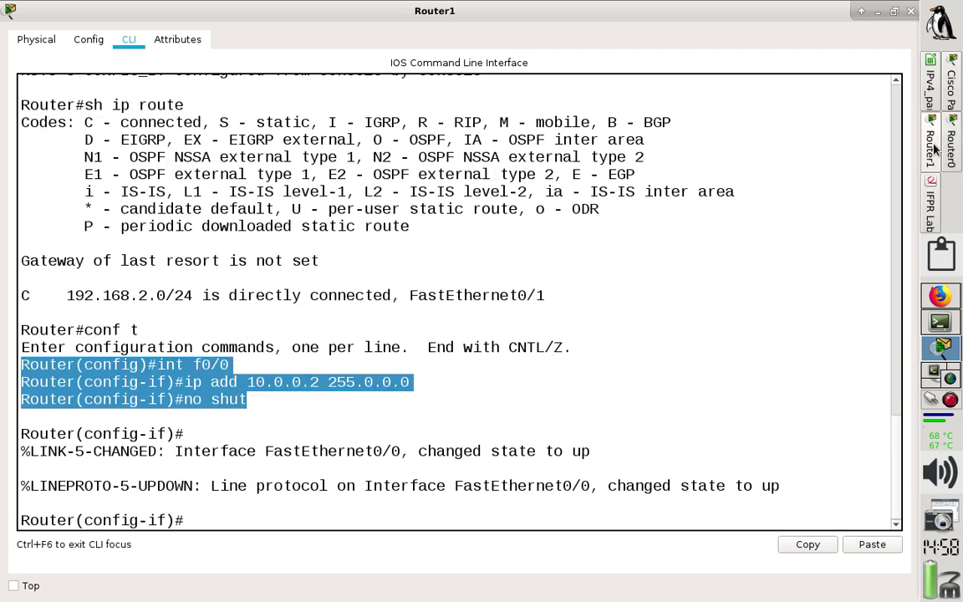
pyautogui.click(951, 99)
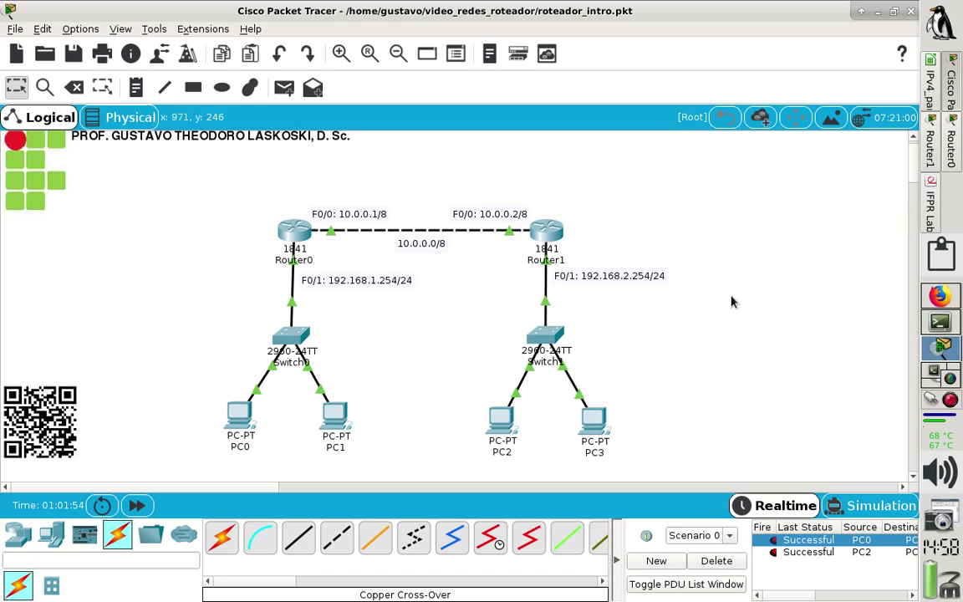
pyautogui.click(716, 560)
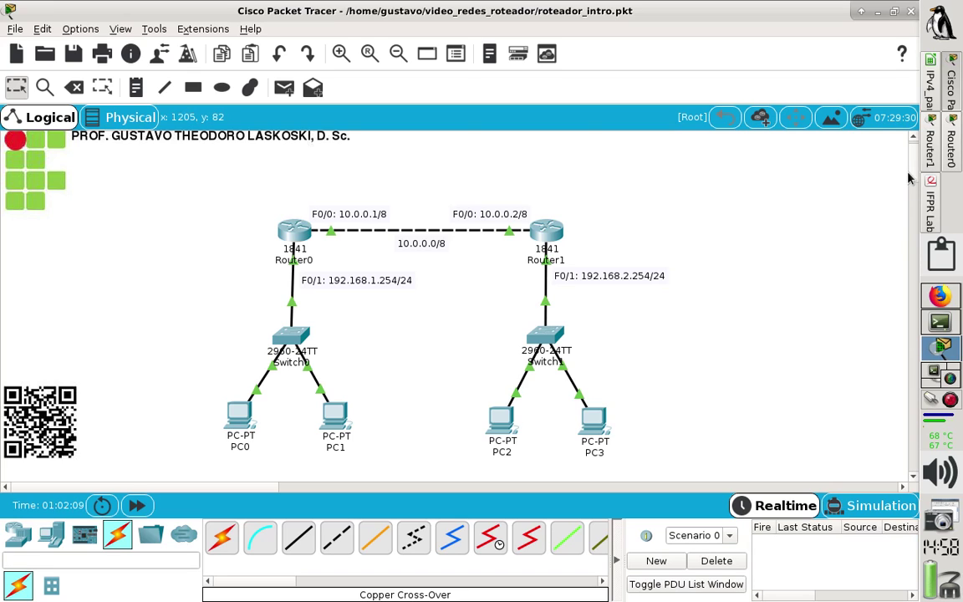
pyautogui.scroll(1, 913, 171)
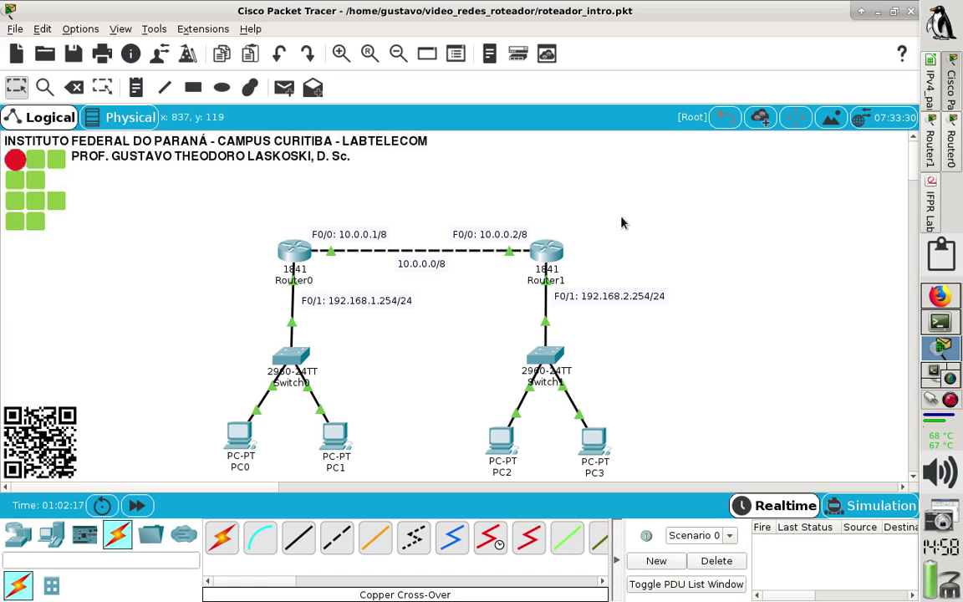
# Send two simple PDU pings from Router0 to Router1 and check the successful result.
pyautogui.click(282, 87)
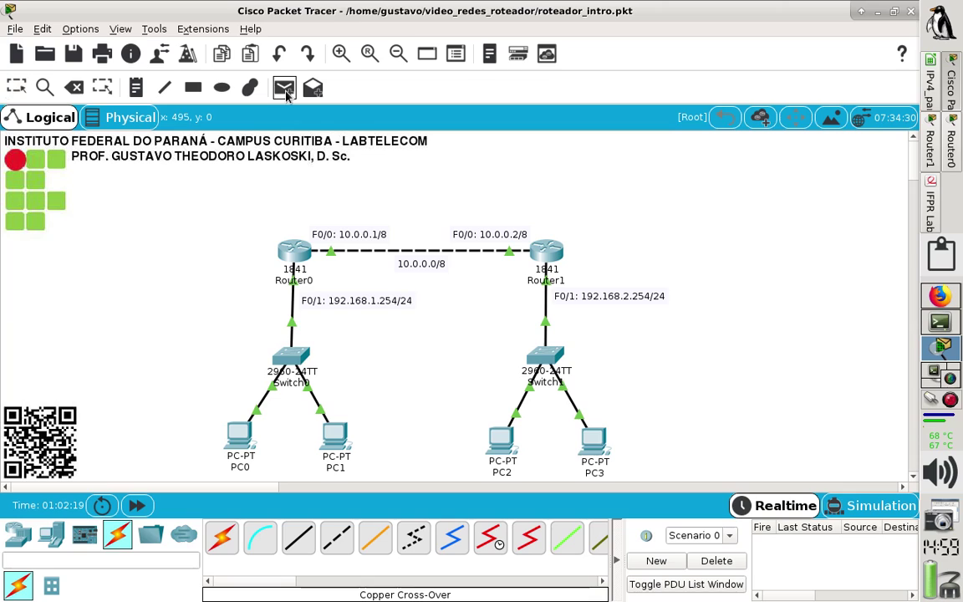
pyautogui.click(294, 250)
pyautogui.click(568, 251)
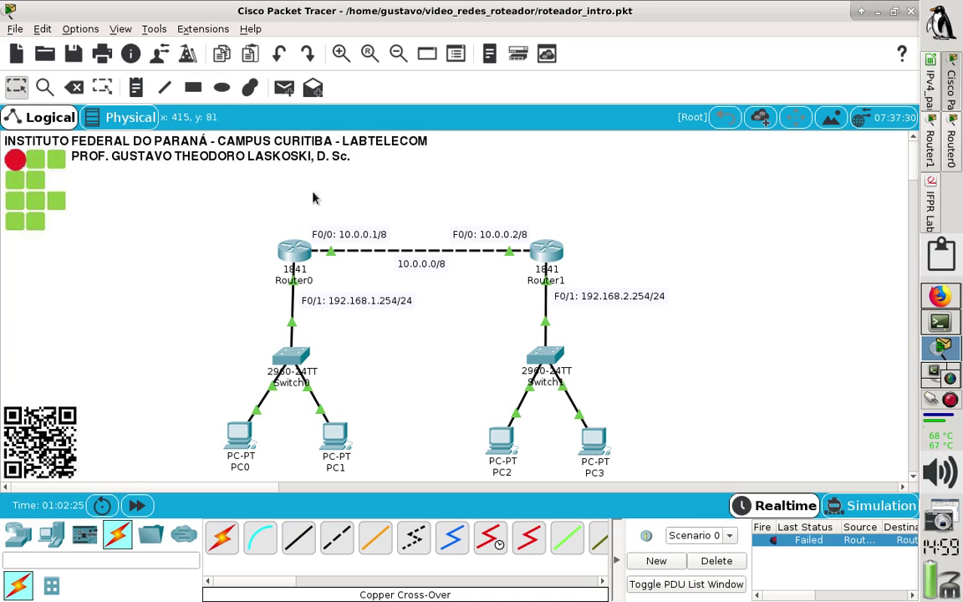
pyautogui.click(289, 94)
pyautogui.click(277, 248)
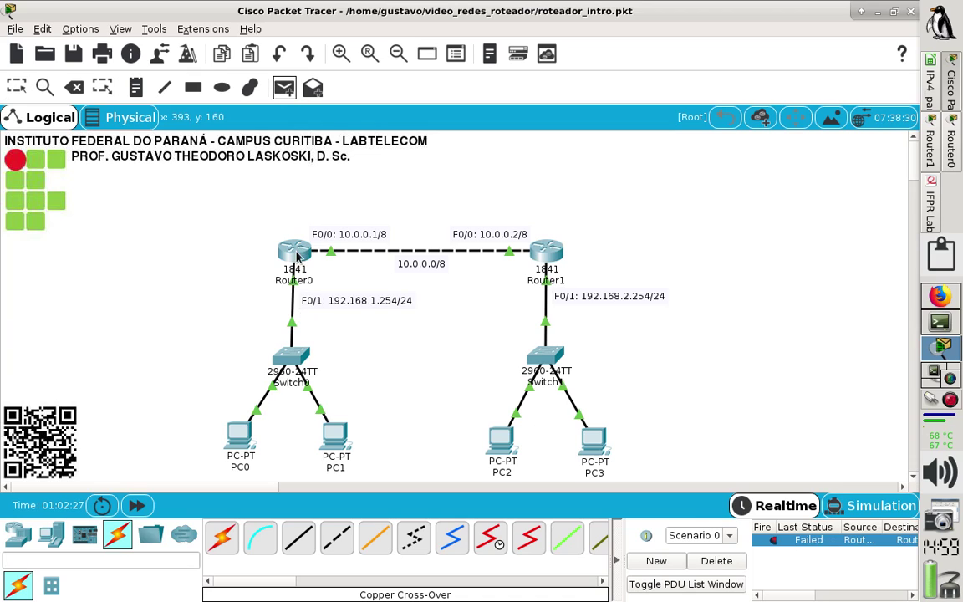
pyautogui.click(545, 254)
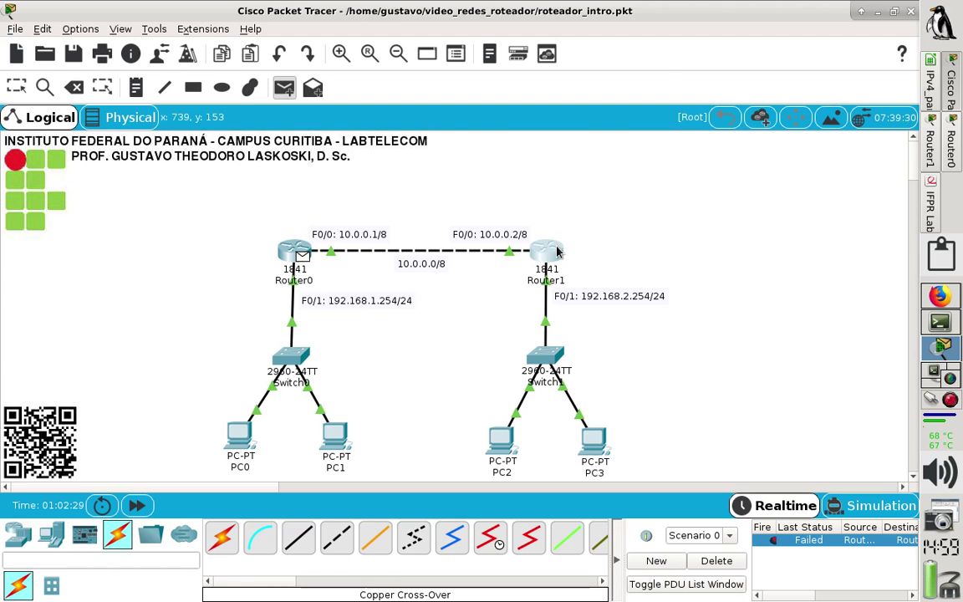
pyautogui.click(544, 253)
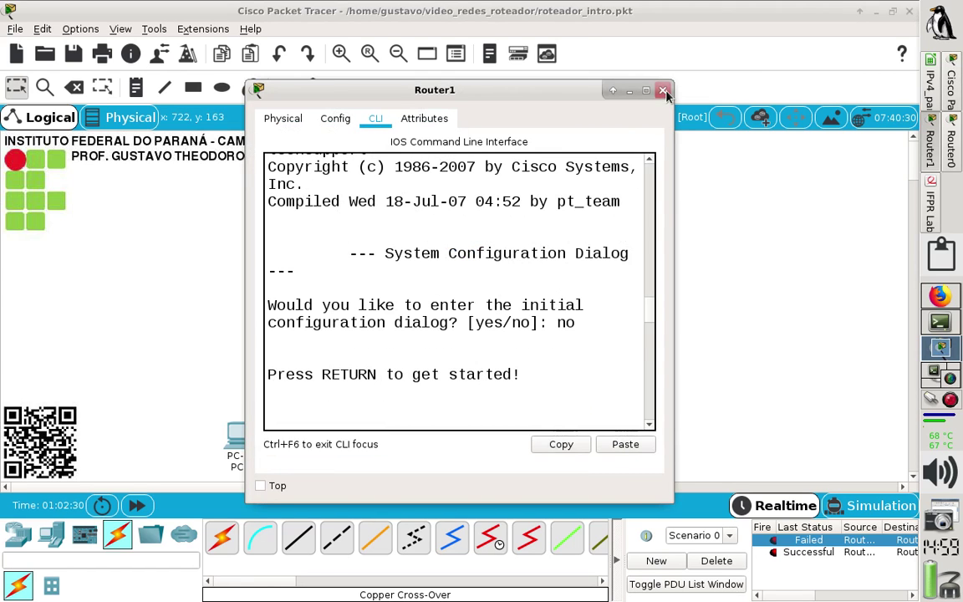
pyautogui.click(662, 90)
pyautogui.click(807, 554)
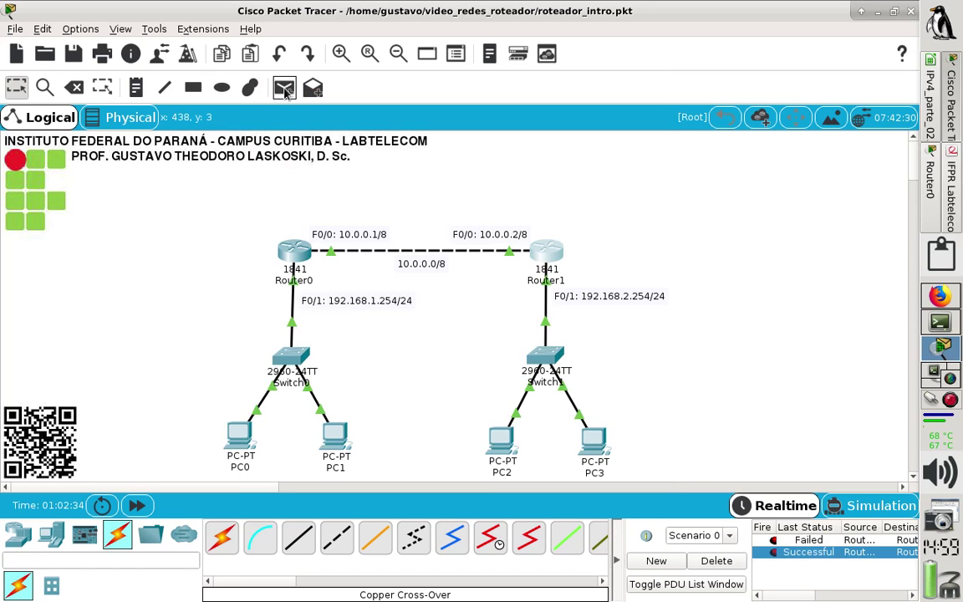
# Send two more Router0-to-Router1 pings, confirm they succeed, then clear the PDU list.
pyautogui.click(284, 88)
pyautogui.click(297, 250)
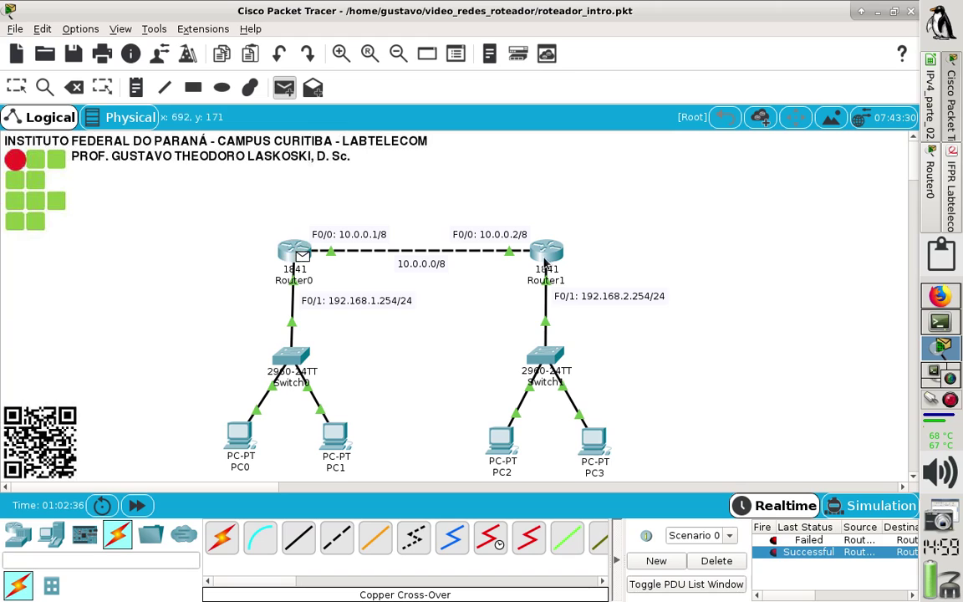
pyautogui.click(545, 259)
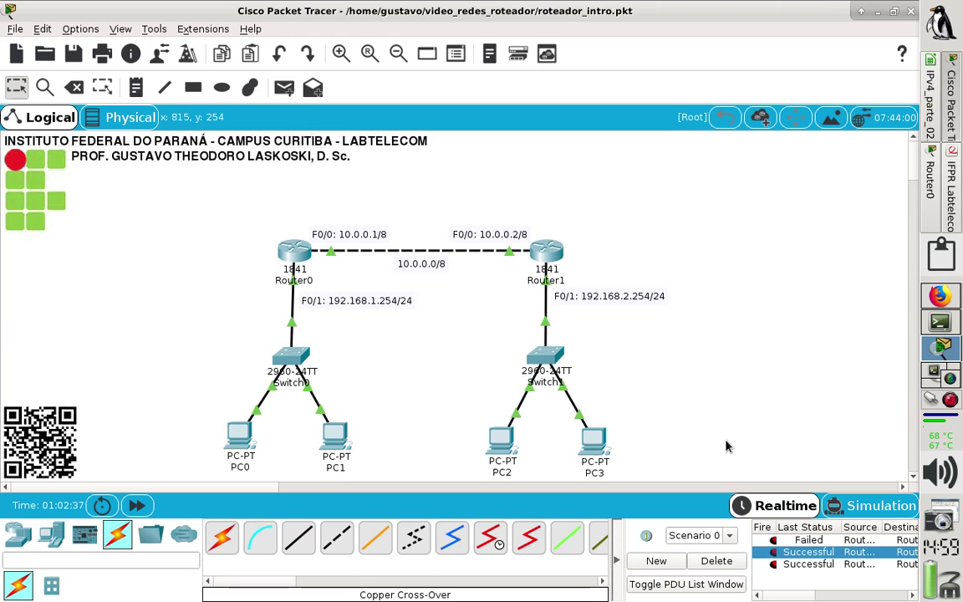
pyautogui.click(808, 570)
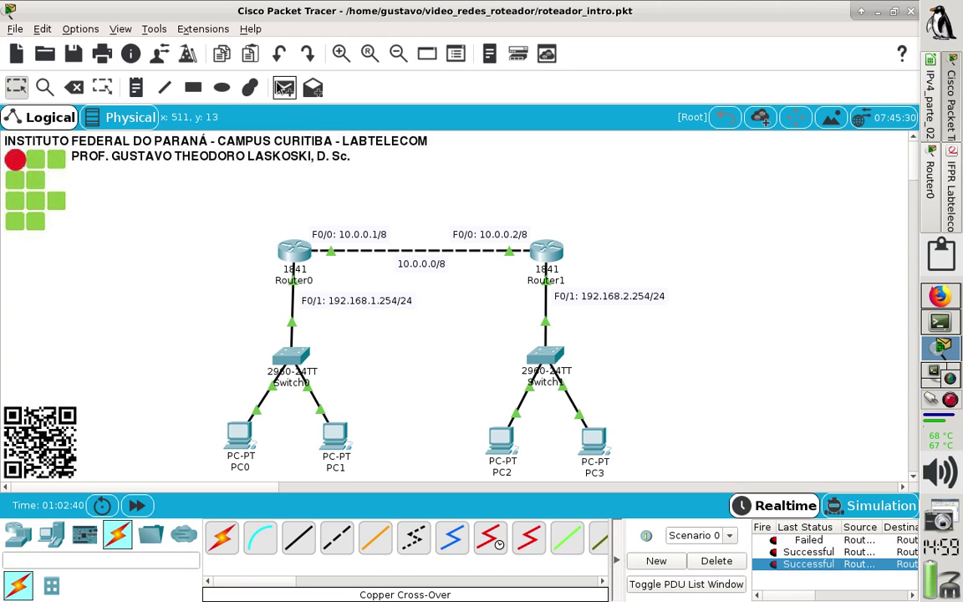
pyautogui.click(284, 88)
pyautogui.click(297, 251)
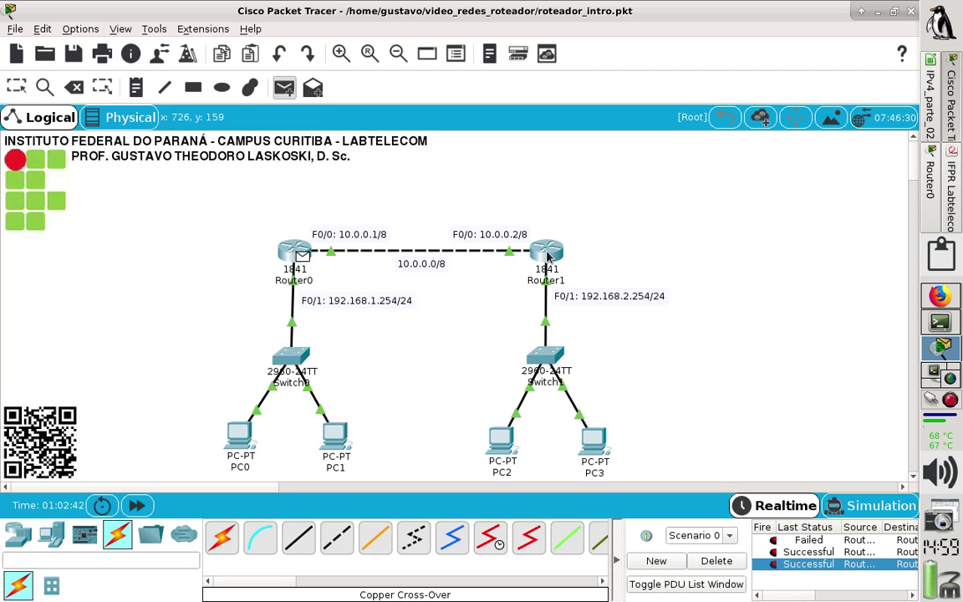
pyautogui.click(548, 257)
pyautogui.click(800, 576)
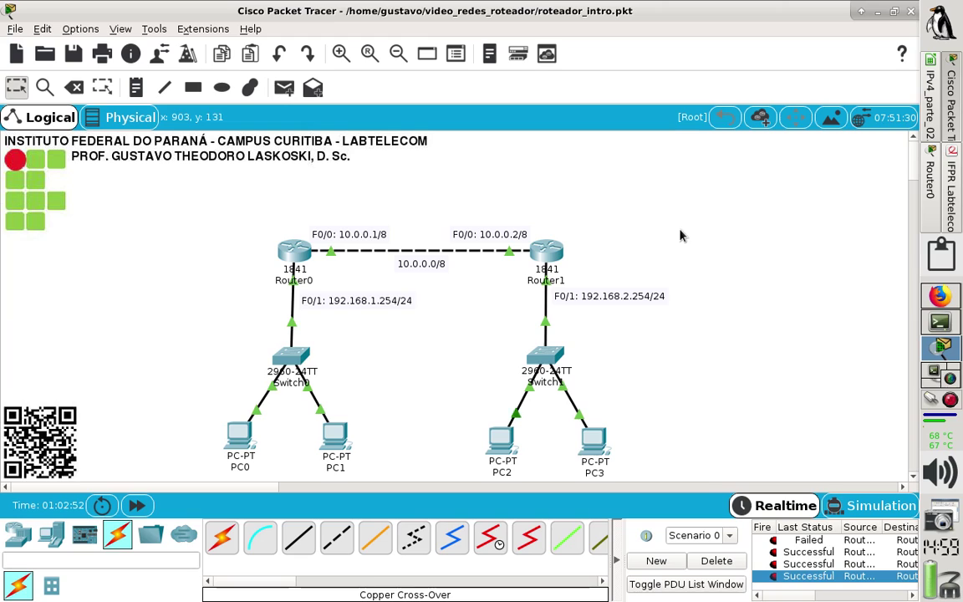
pyautogui.click(716, 562)
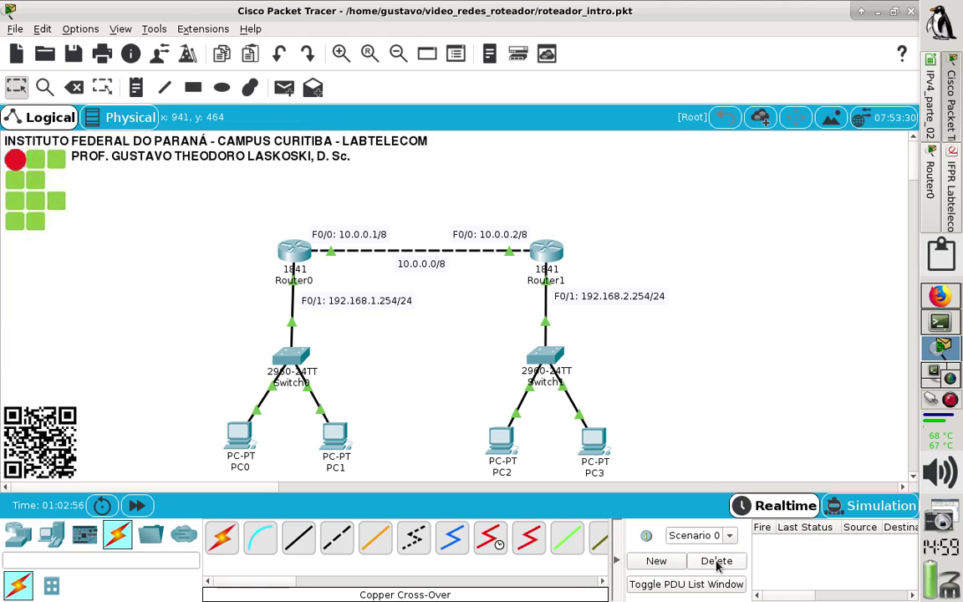
# Read through questions 1–4 of laboratorio_roteador.pdf, then scroll back to its header.
pyautogui.click(952, 175)
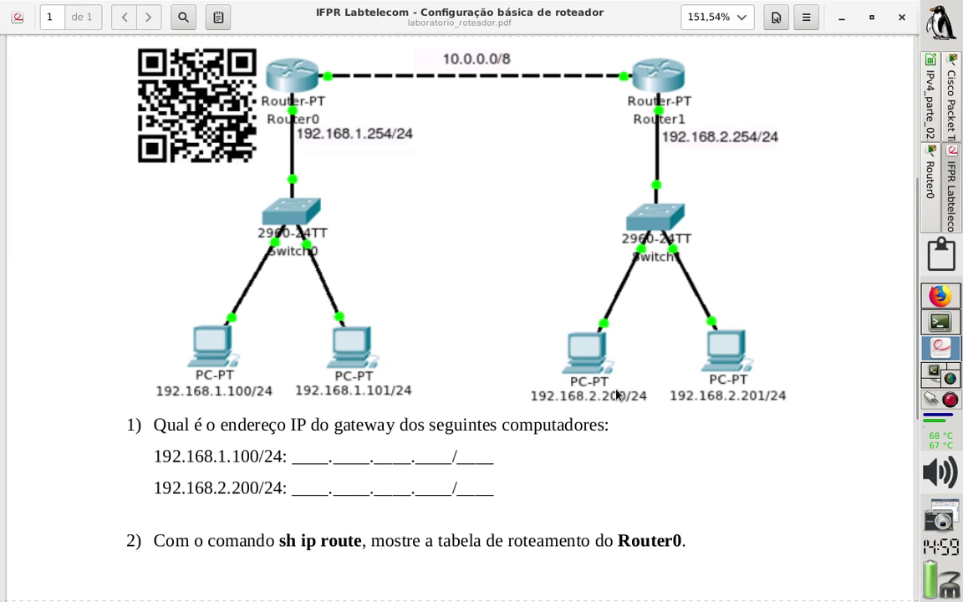
pyautogui.scroll(-5, 615, 394)
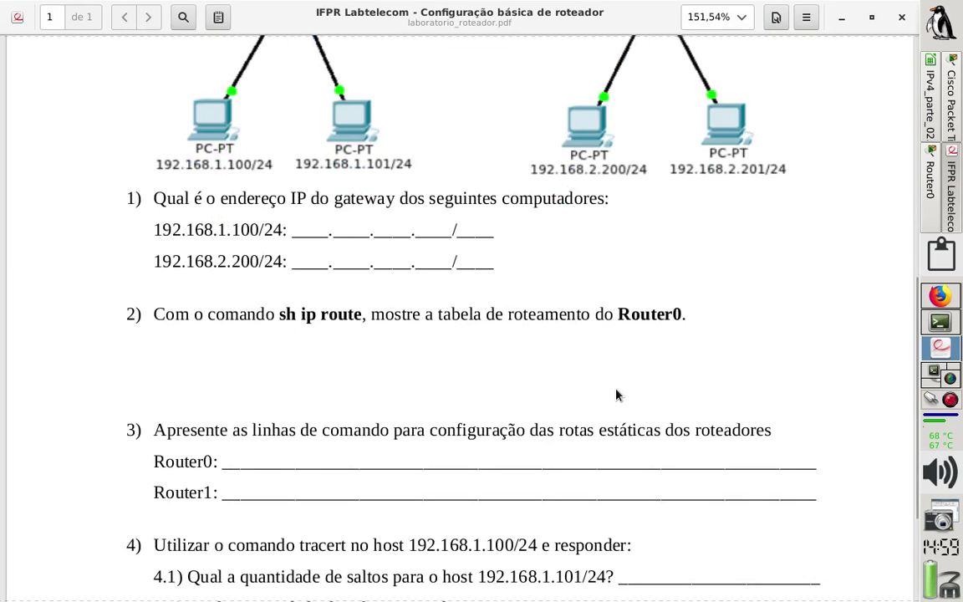
pyautogui.scroll(-1, 616, 395)
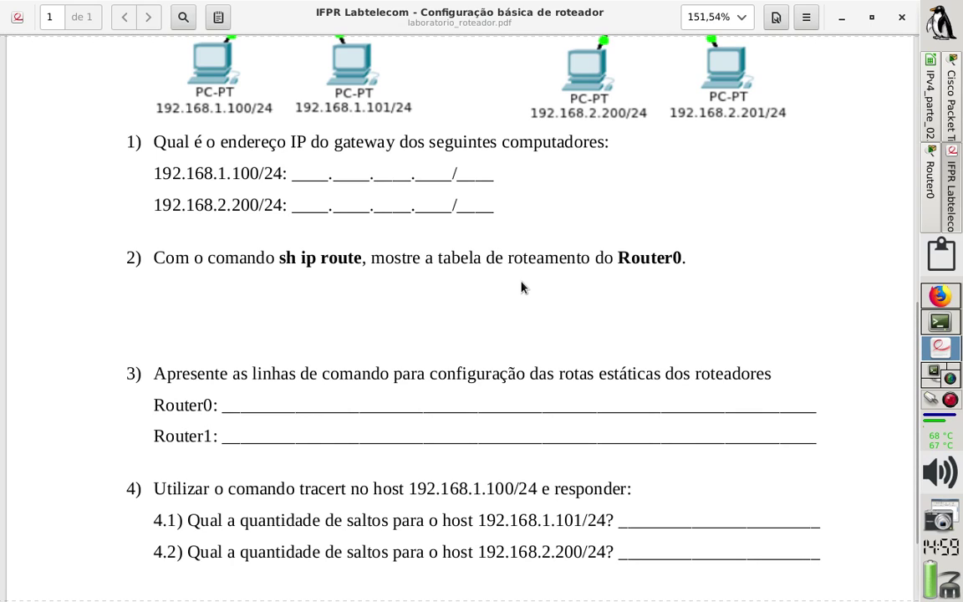
pyautogui.scroll(-1, 521, 286)
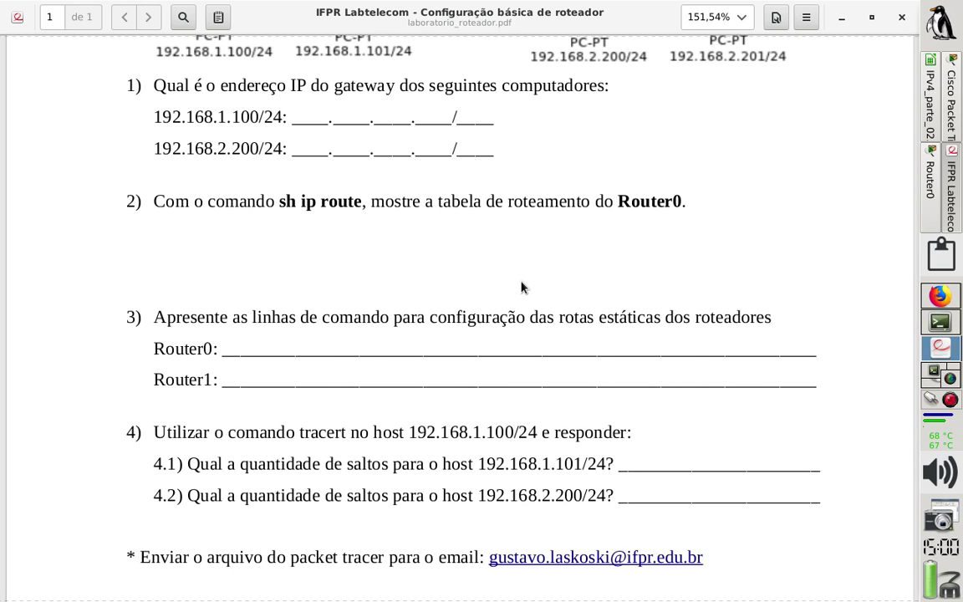
pyautogui.scroll(7, 520, 287)
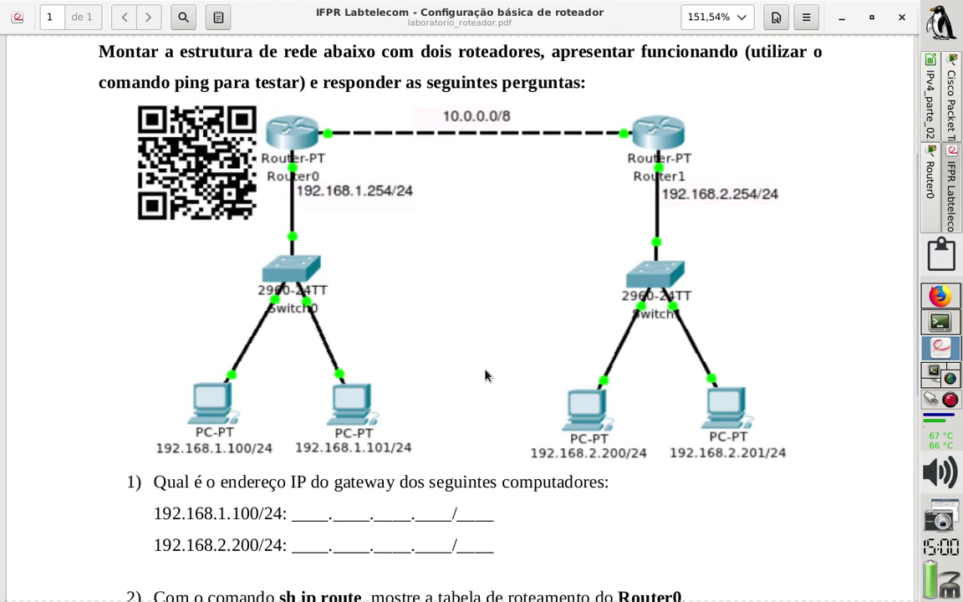
pyautogui.scroll(1, 487, 375)
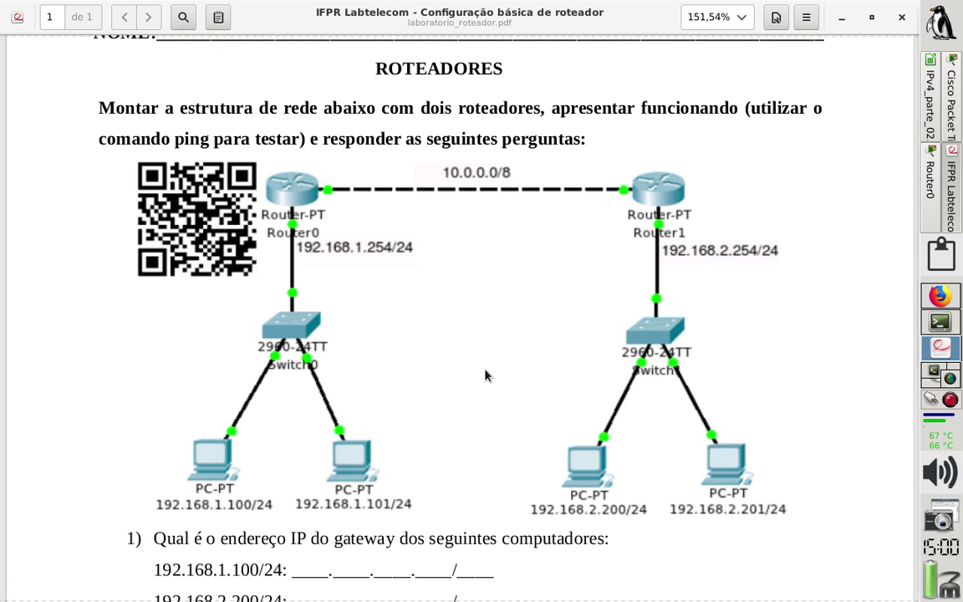
pyautogui.scroll(1, 487, 375)
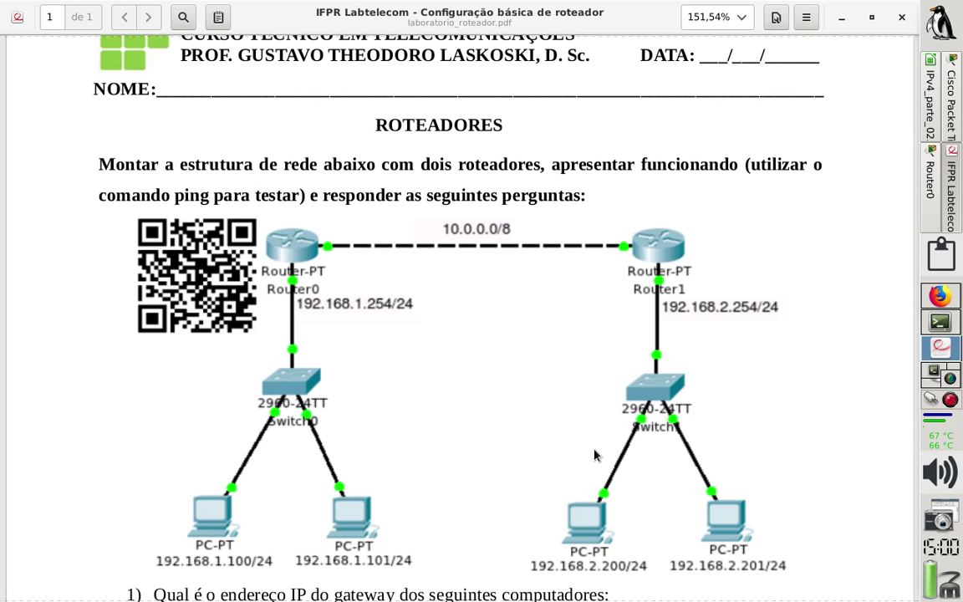
pyautogui.scroll(1, 594, 454)
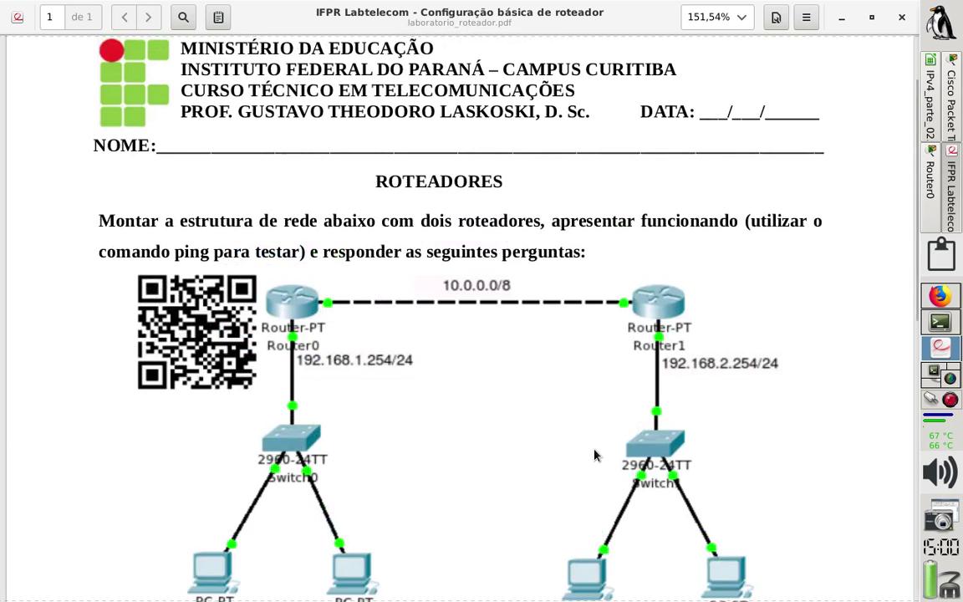
pyautogui.scroll(2, 594, 454)
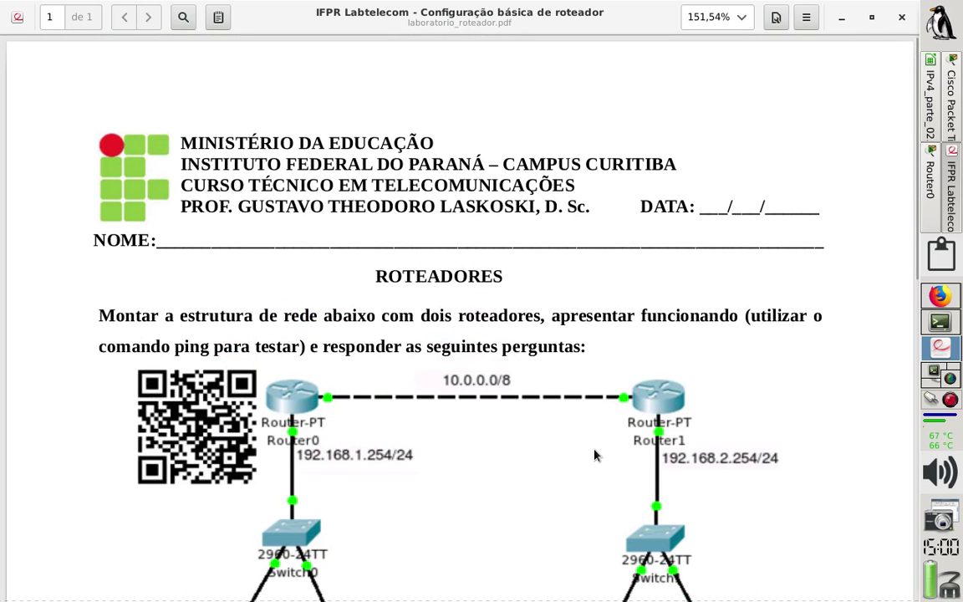